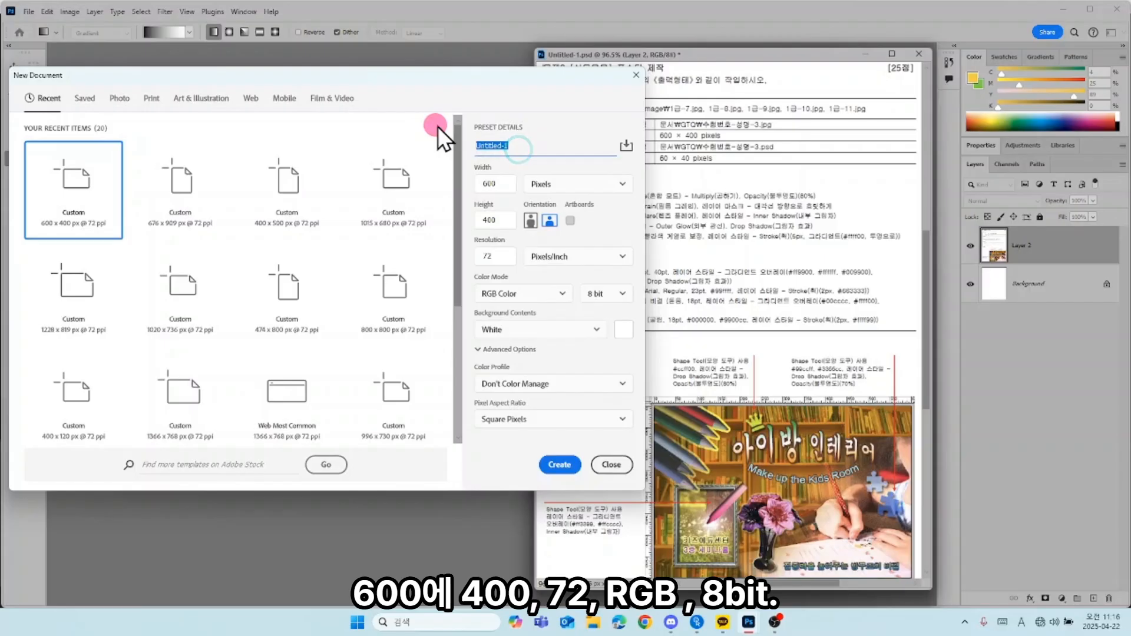
Step: Create a 600 × 400 pixel, 72 ppi, 8-bit RGB document with white background, named with the exam number, examinee's name and suffix -3
text(12345)
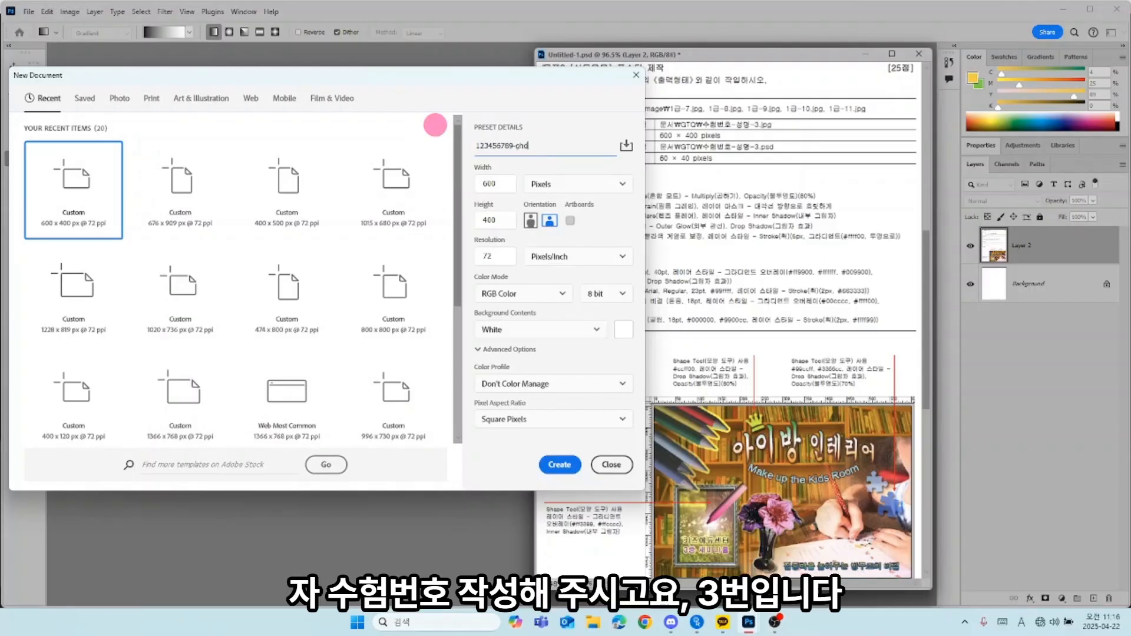
text(6789-)
key(Hangul)
text(ㅎ)
text(ㅗㅇ)
text(길동-3)
click(560, 465)
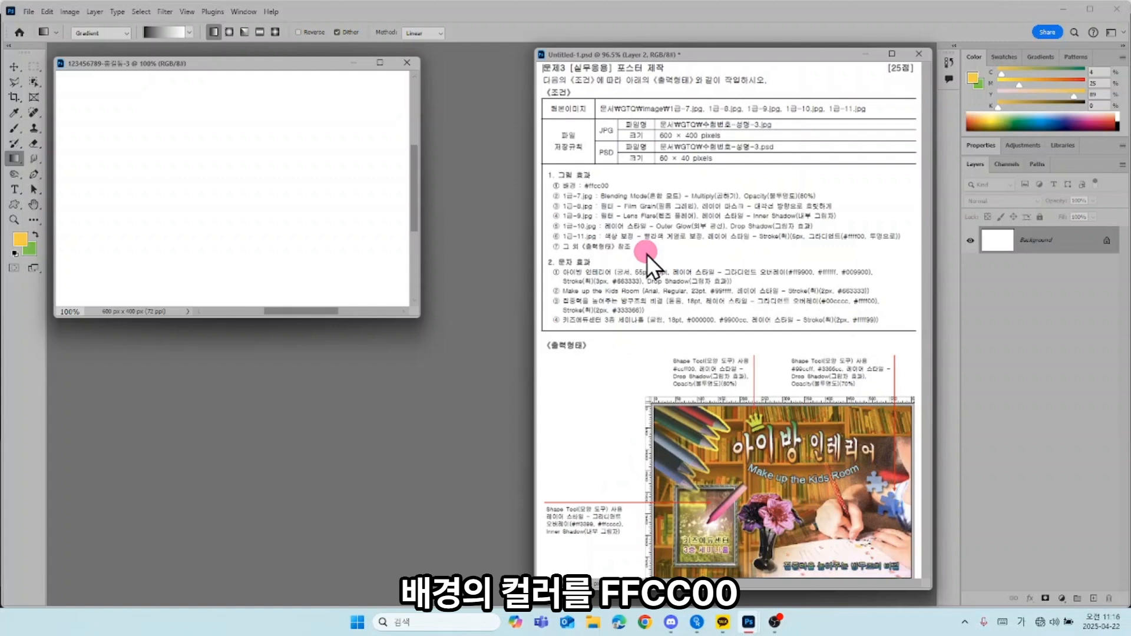
Step: Set the foreground colour to #ffcc00 and fill the new document's Background layer with it
key(super+plus)
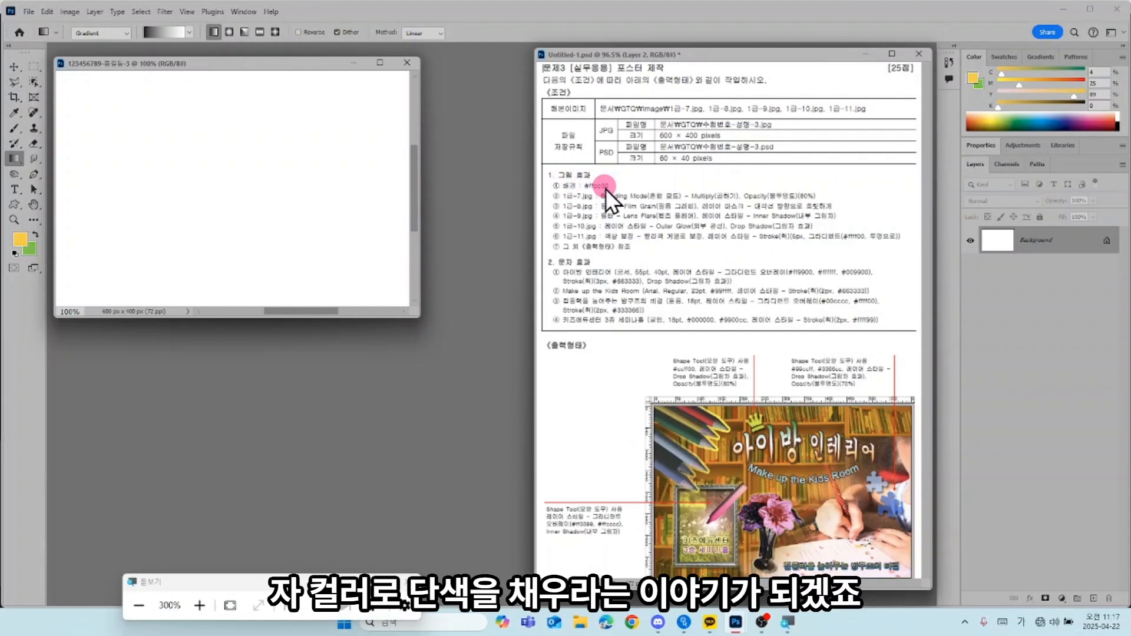
key(super+minus)
key(super+minus)
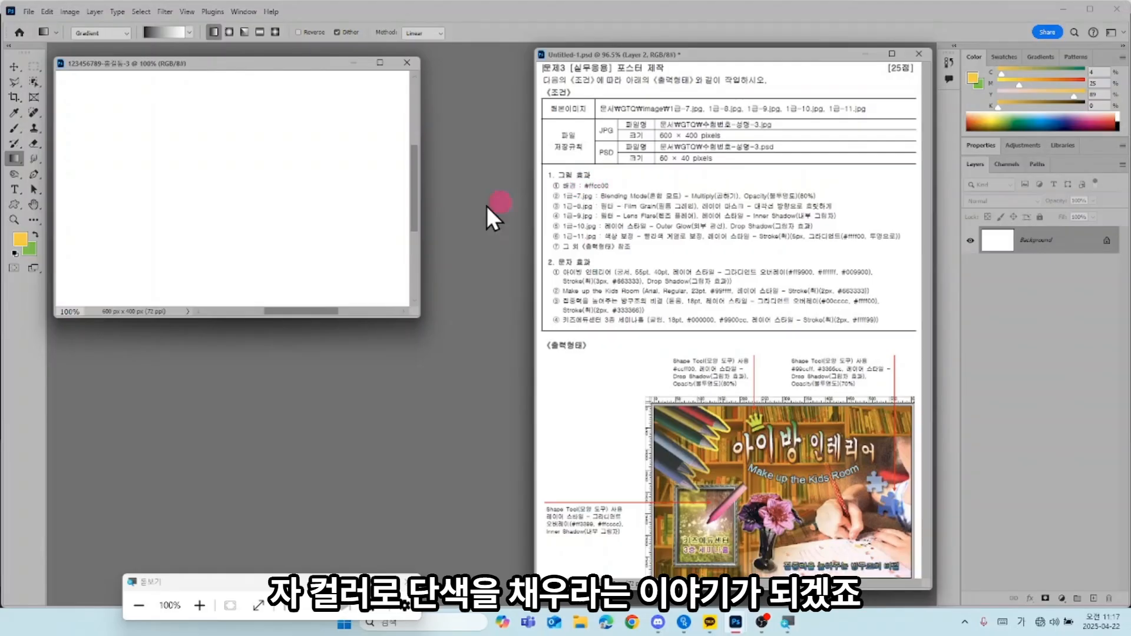
click(20, 239)
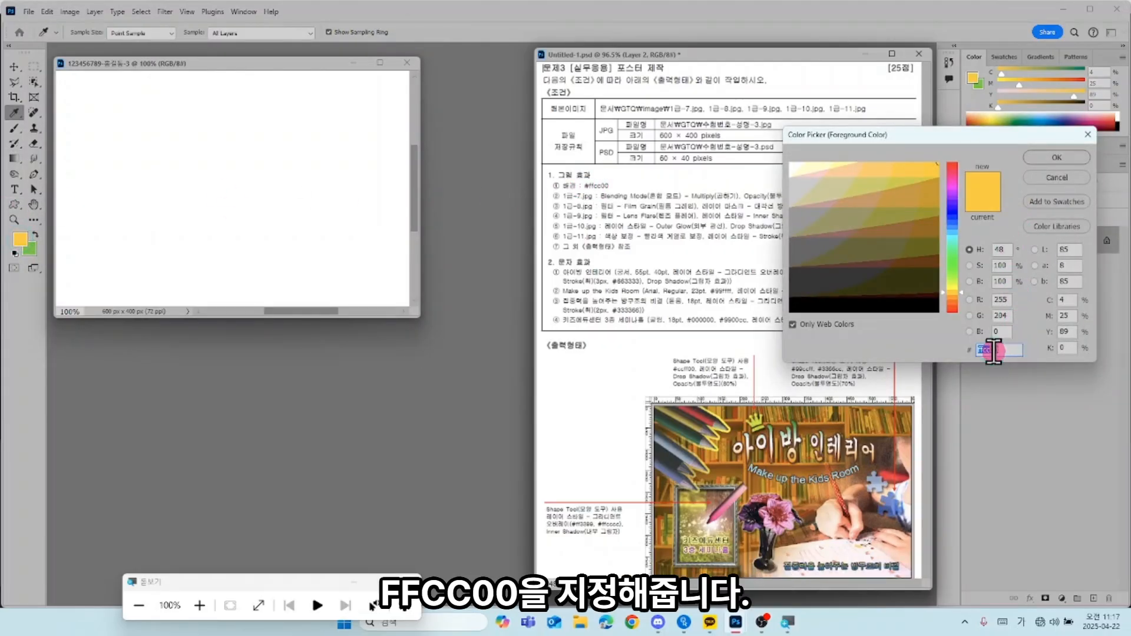
drag(1002, 351, 949, 348)
key(BackSpace)
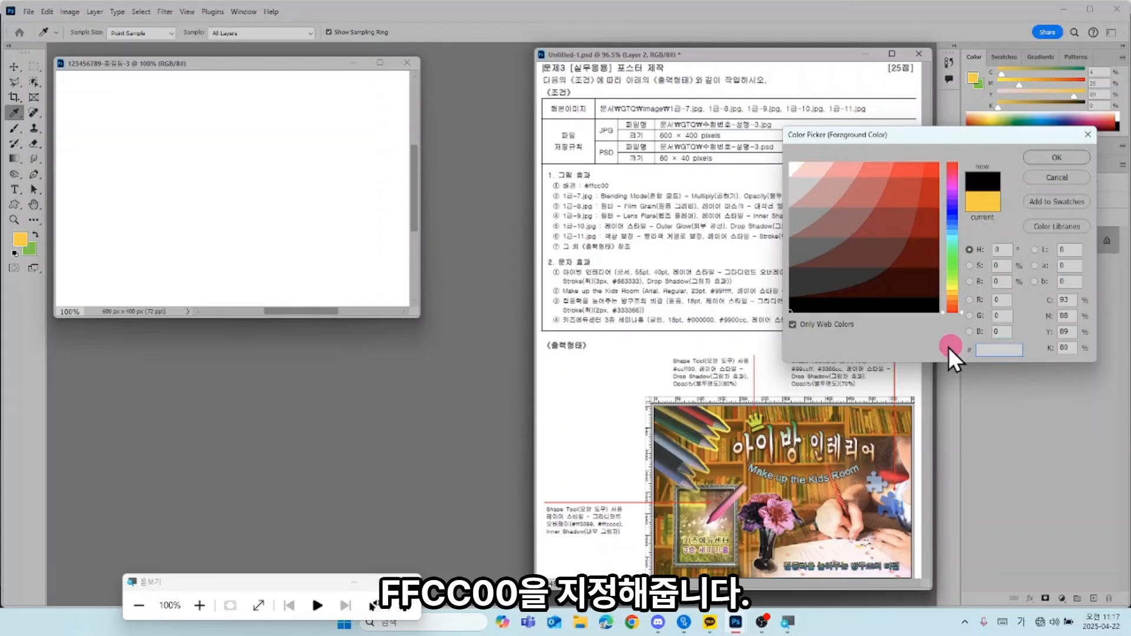
text(ff)
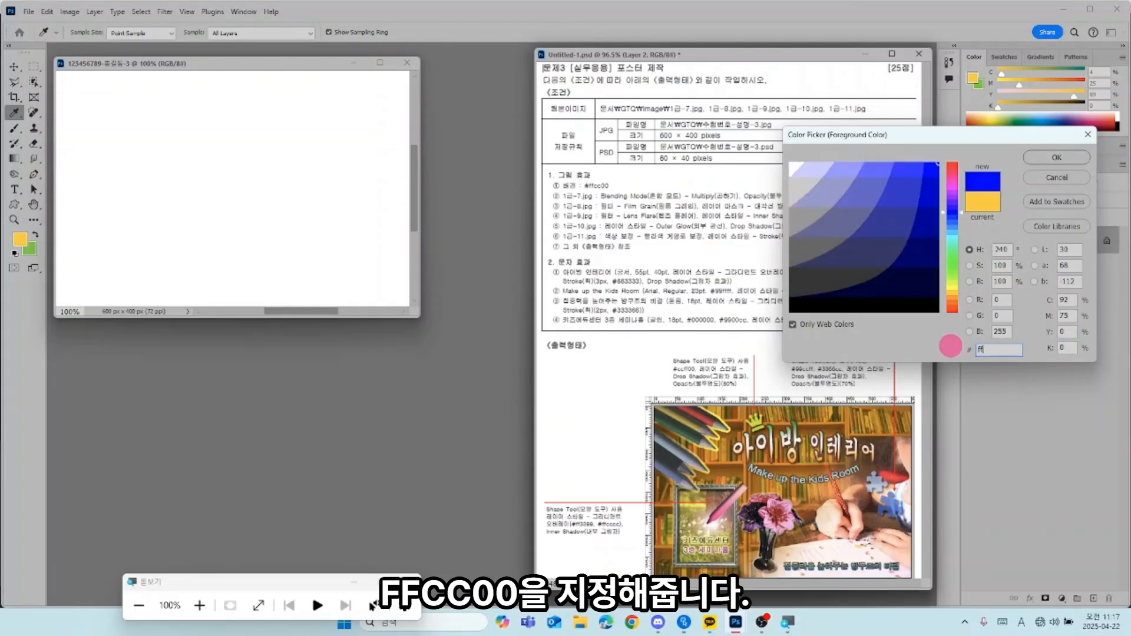
text(cc00)
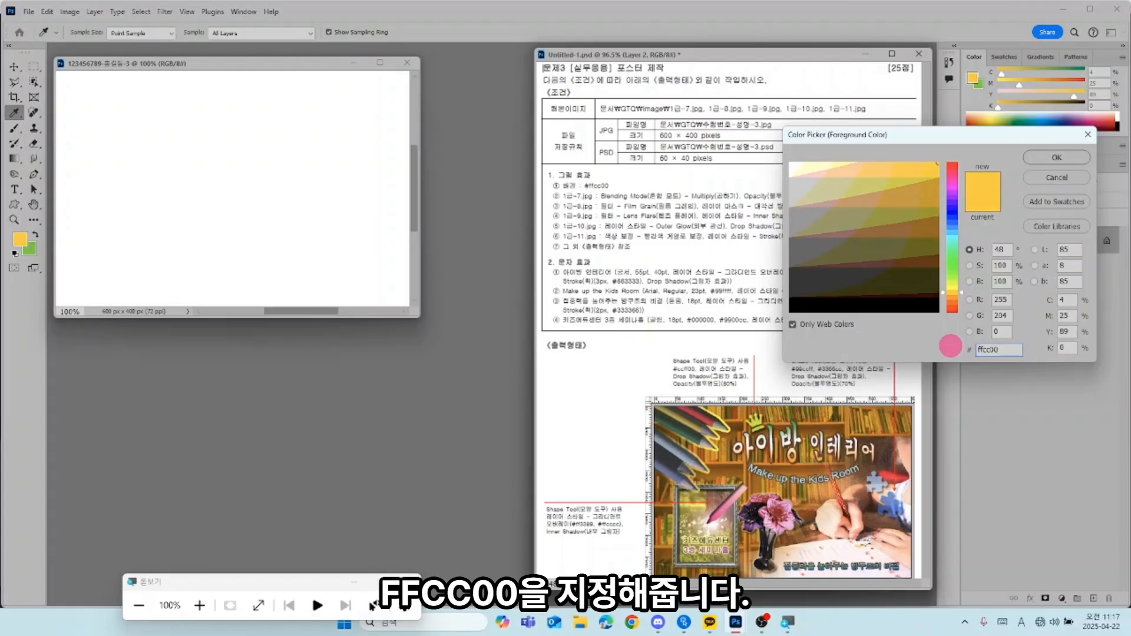
key(Return)
key(alt+Delete)
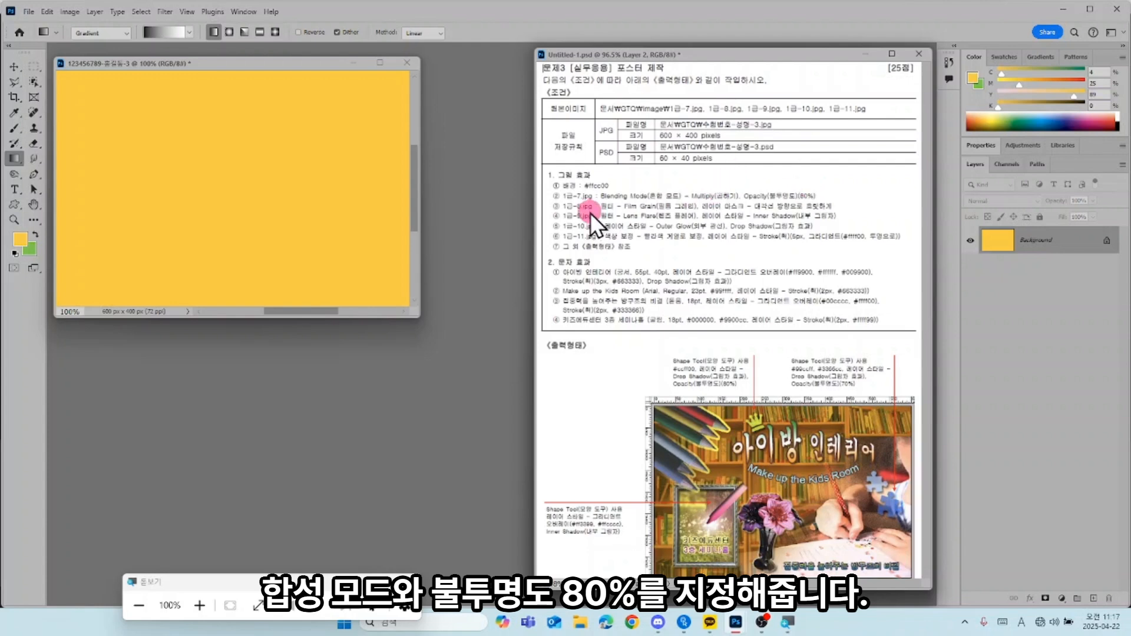
Step: Open the bookshelf image 1급-7 from the GTQ Image folder
double_click(486, 274)
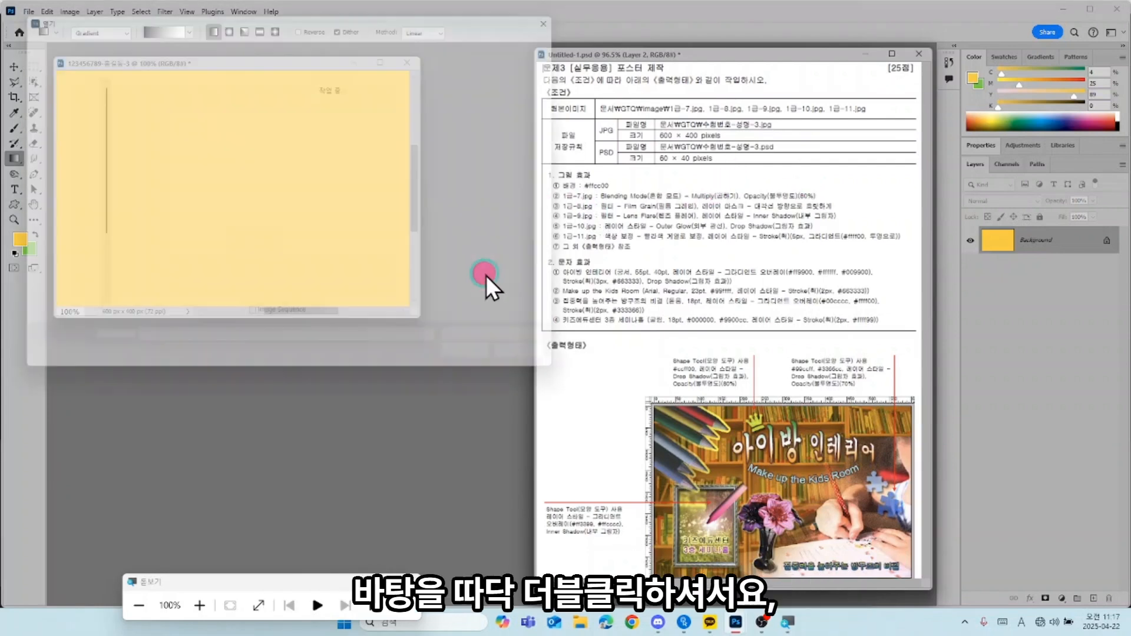
click(133, 110)
double_click(134, 110)
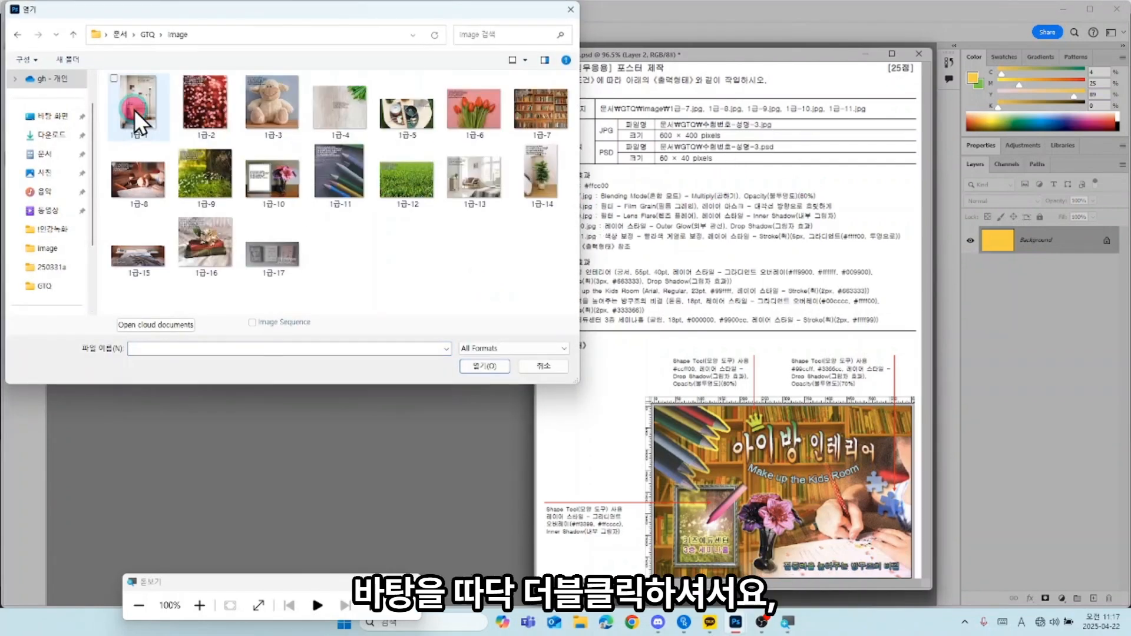
click(533, 123)
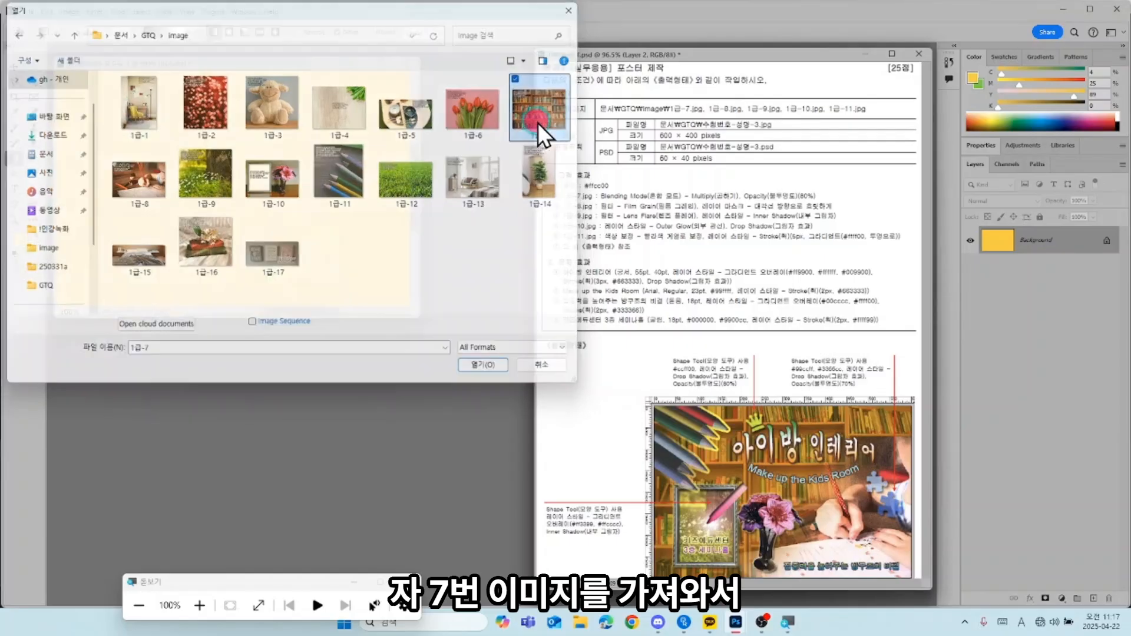
double_click(538, 122)
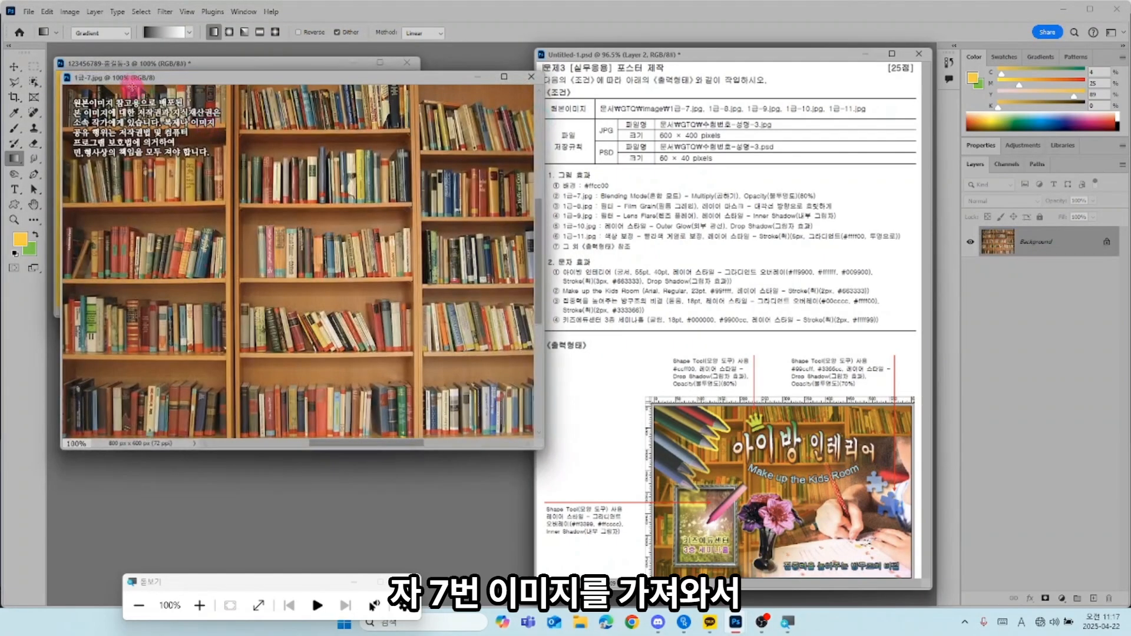
Step: Copy the bookshelf image into the poster document as a new layer and close the source image
drag(126, 80, 223, 154)
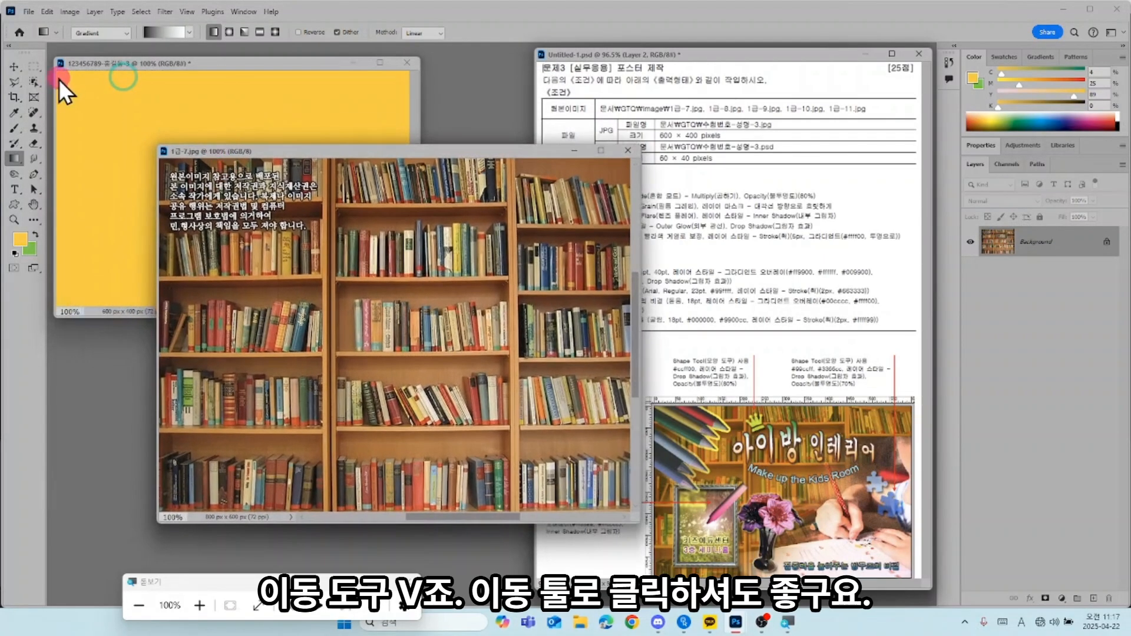
click(14, 66)
drag(194, 197, 227, 198)
click(628, 151)
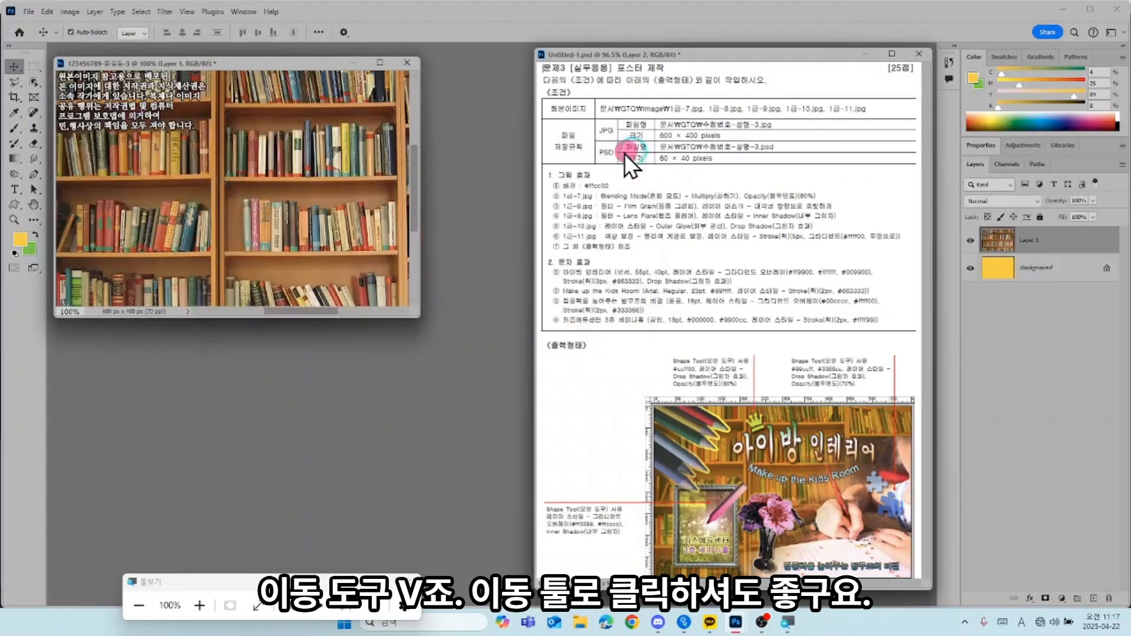
Step: Free-transform the bookshelf layer so the whole image is scaled down to cover the poster canvas exactly
drag(416, 316, 539, 449)
drag(290, 249, 311, 272)
key(ctrl+t)
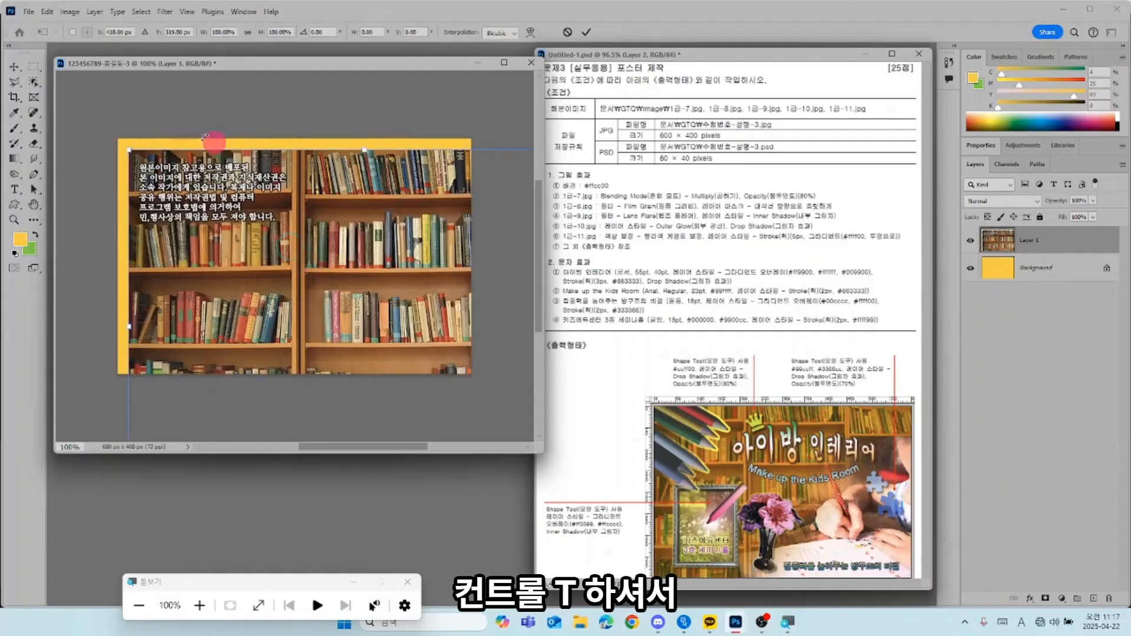
drag(129, 150, 277, 287)
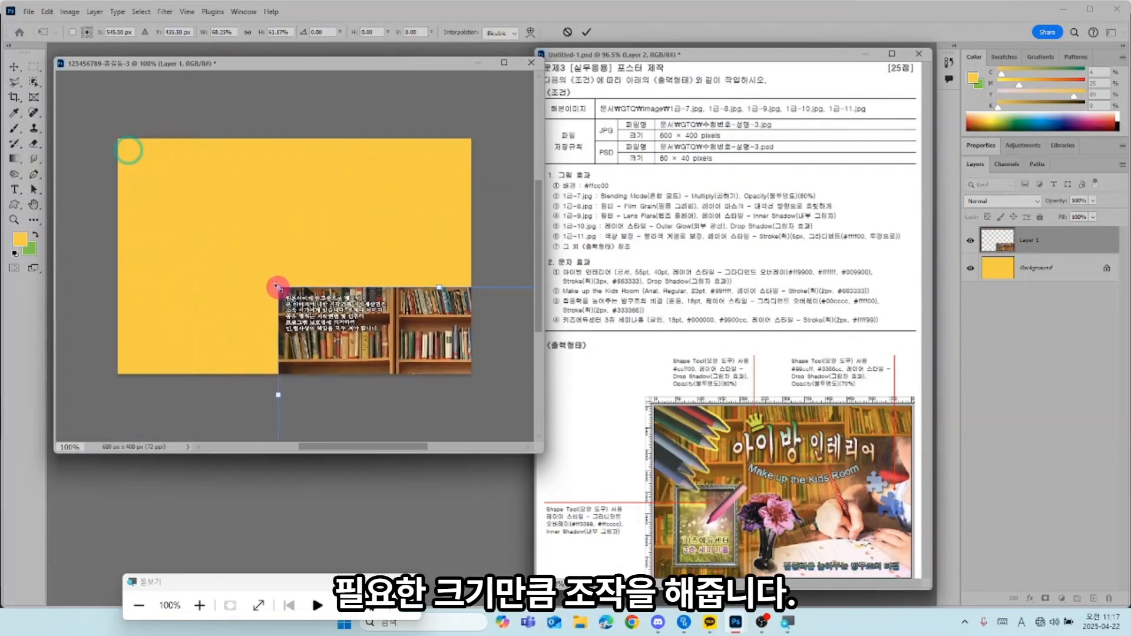
drag(336, 330, 177, 184)
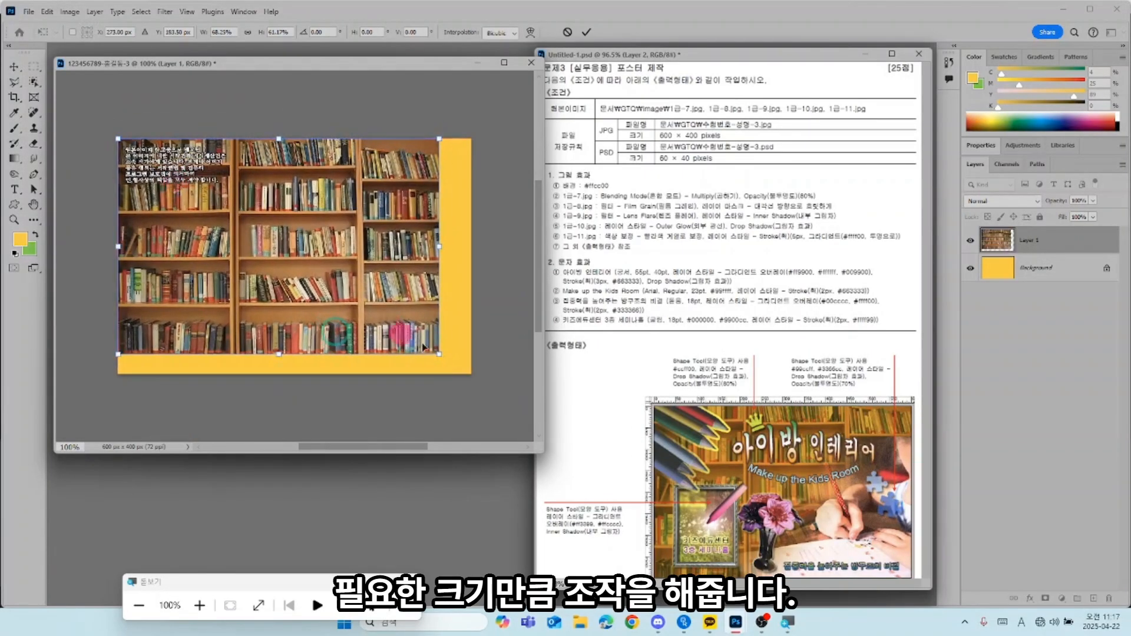
drag(440, 354, 471, 374)
key(Return)
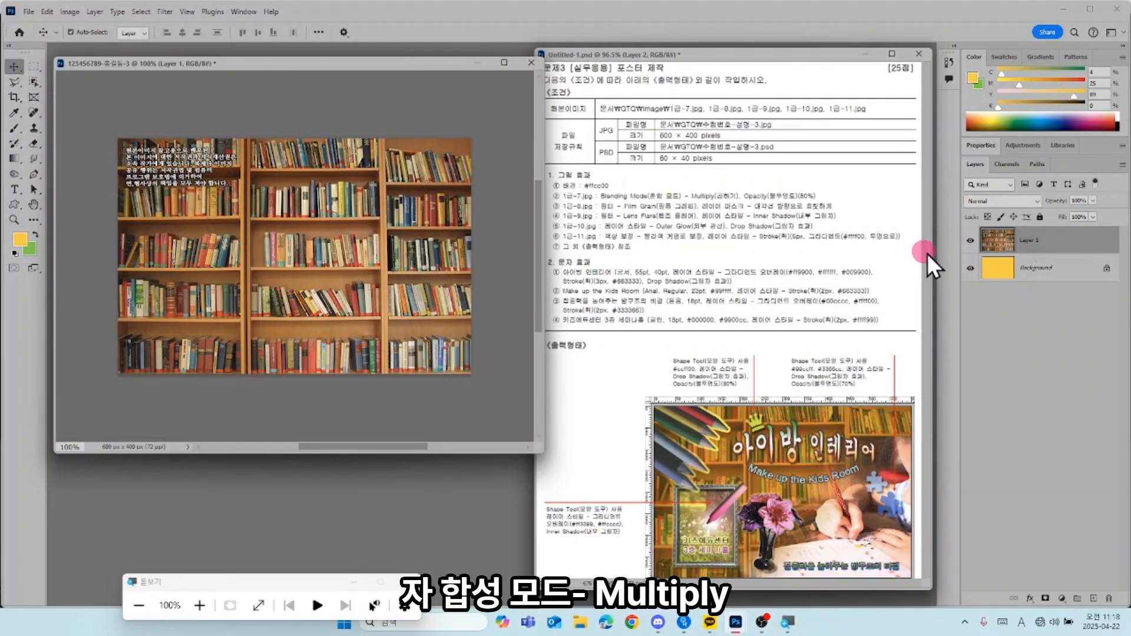
Step: Set the bookshelf layer's blending mode to Multiply and its opacity to 80%
click(1003, 200)
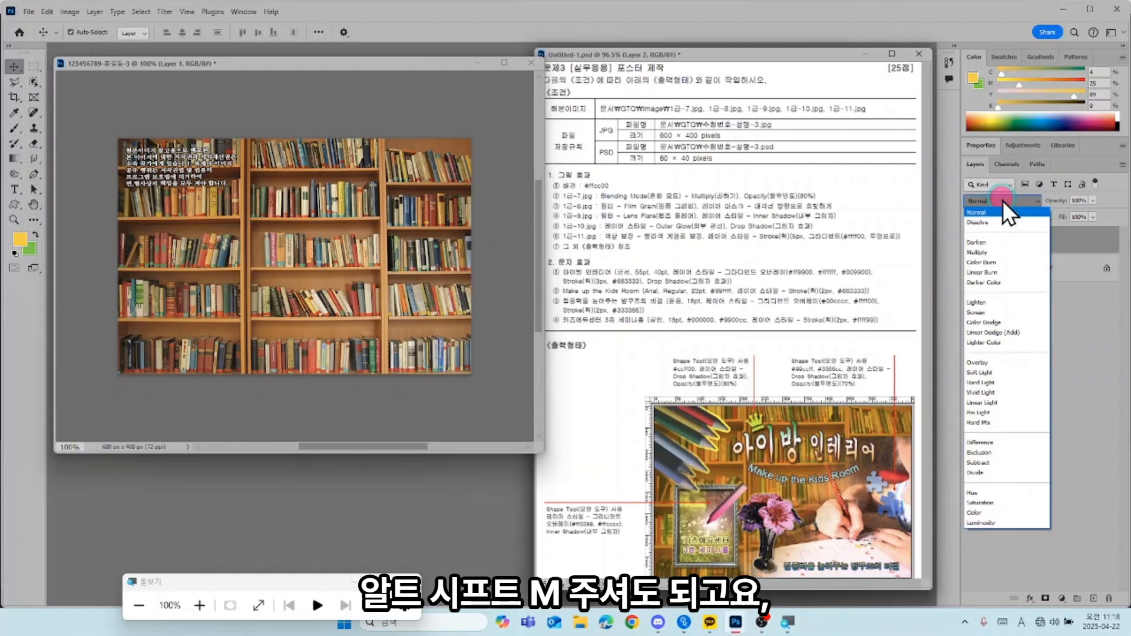
click(997, 253)
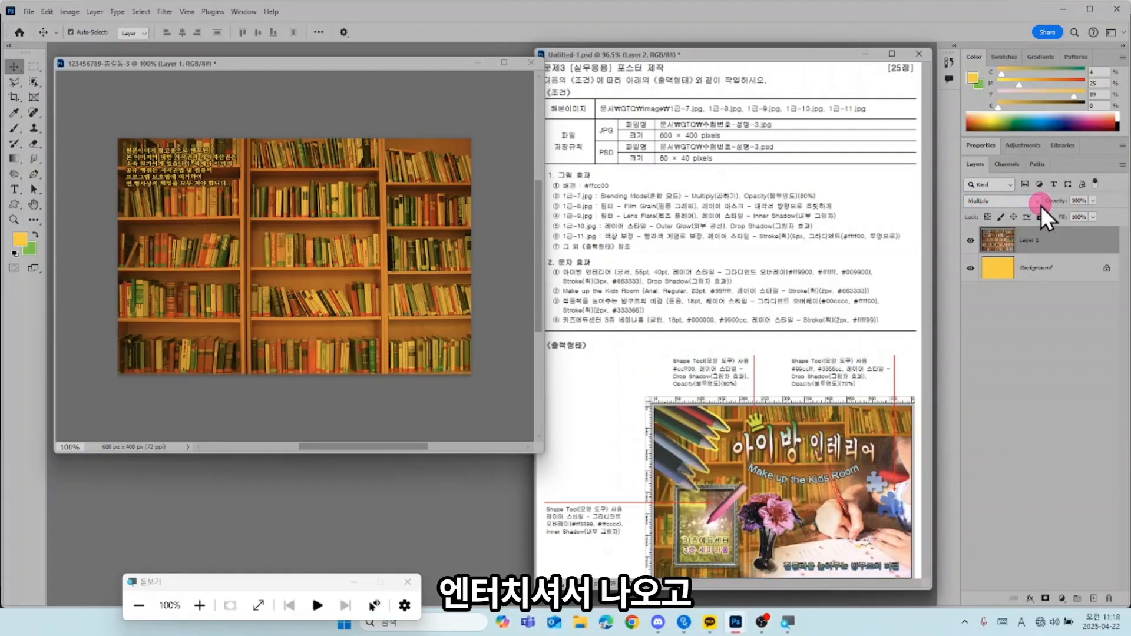
key(8)
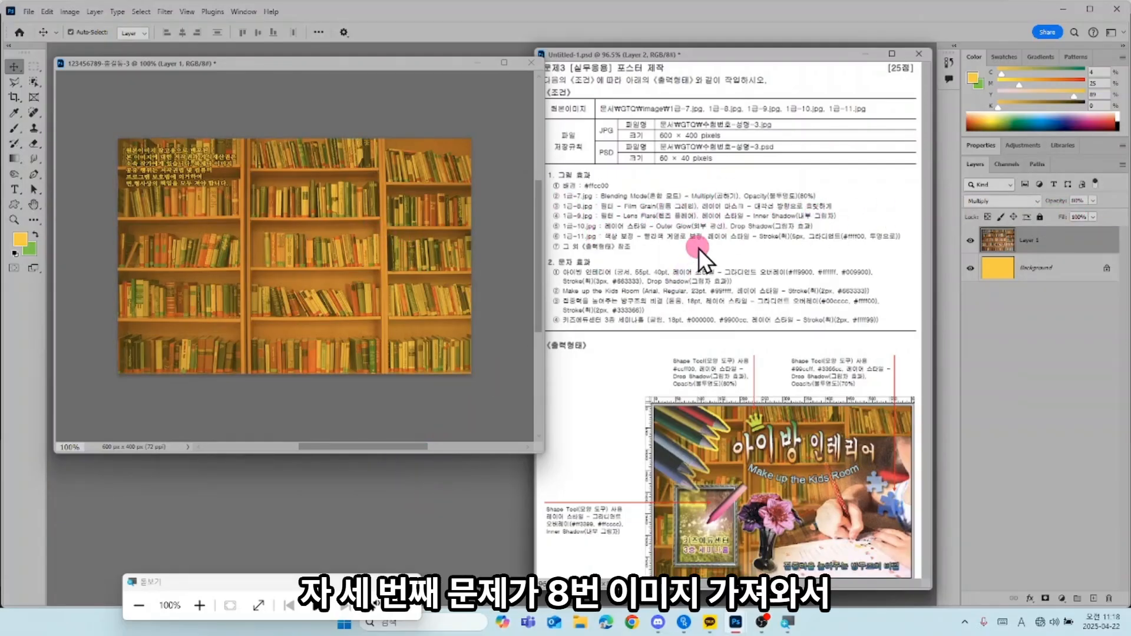
Step: Open the image 1급-8 of the child drawing from the GTQ Image folder
click(699, 203)
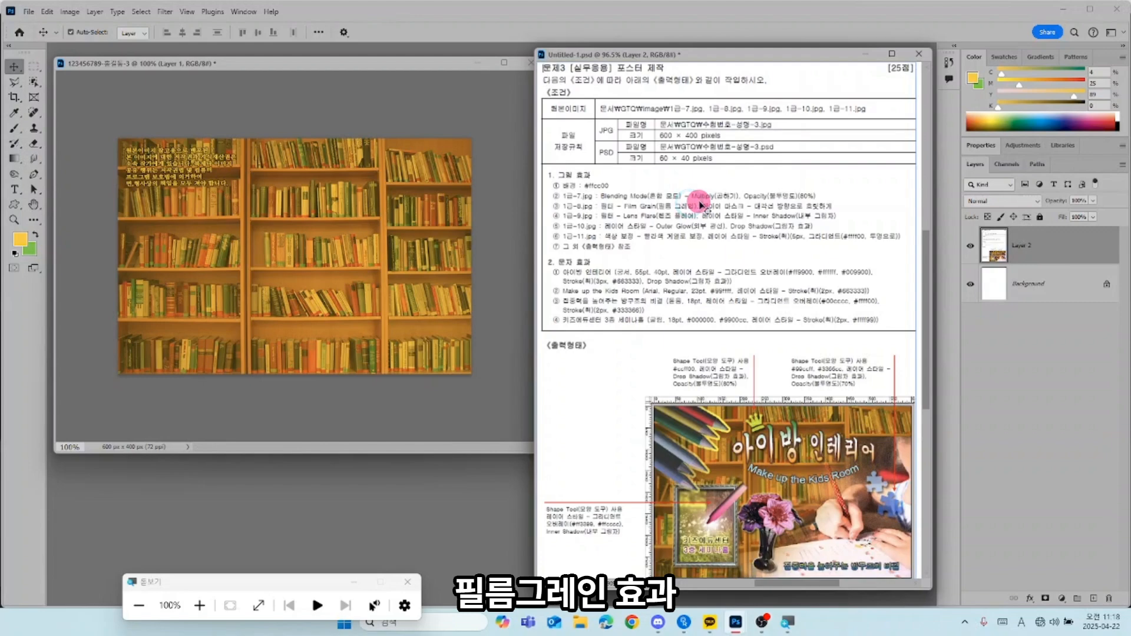
key(ctrl+plus)
key(ctrl+plus)
drag(690, 183, 798, 298)
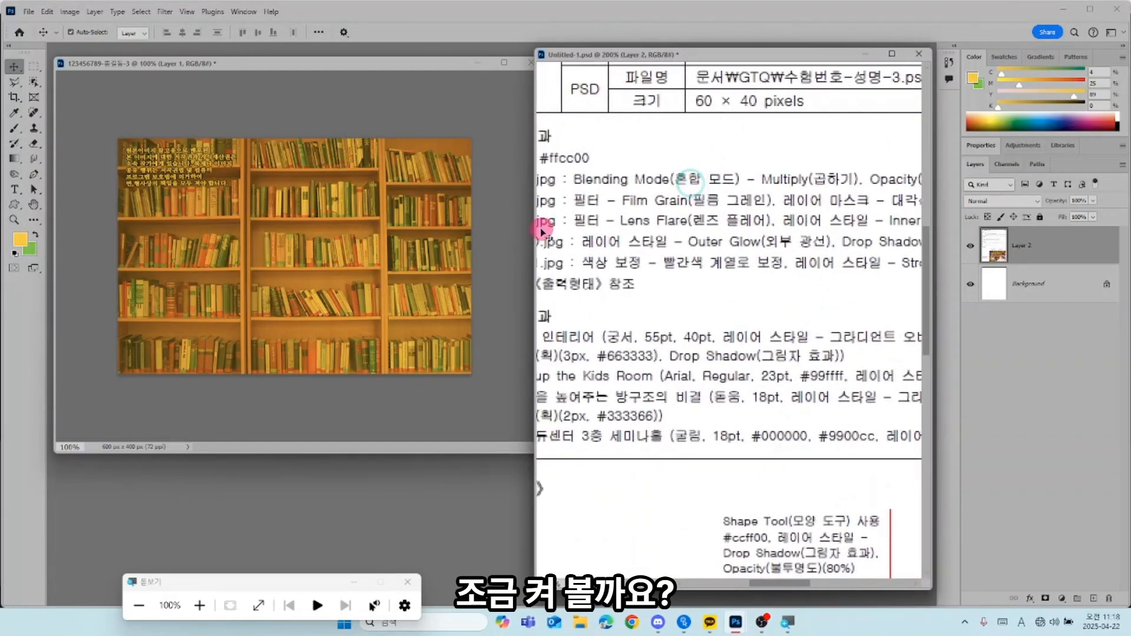
drag(535, 227, 384, 225)
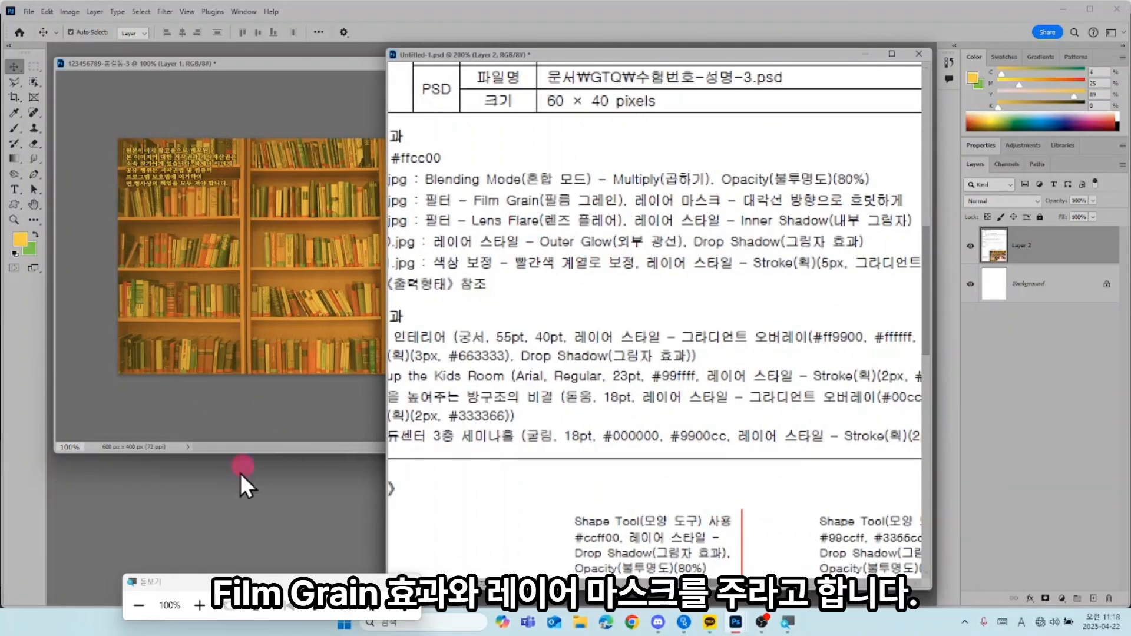
double_click(248, 510)
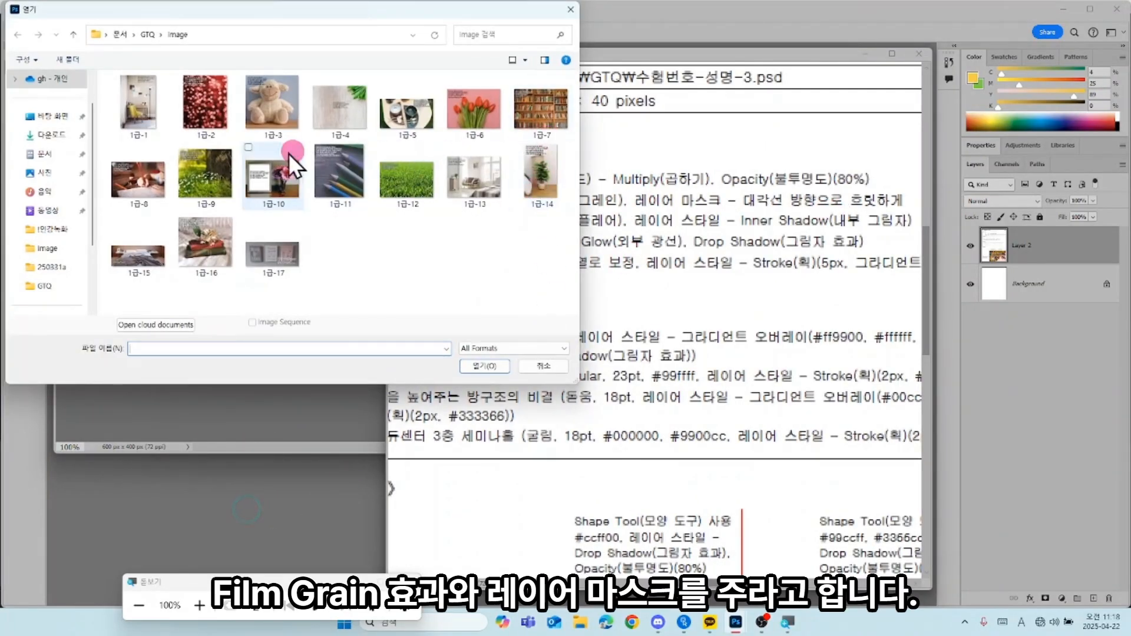
double_click(132, 176)
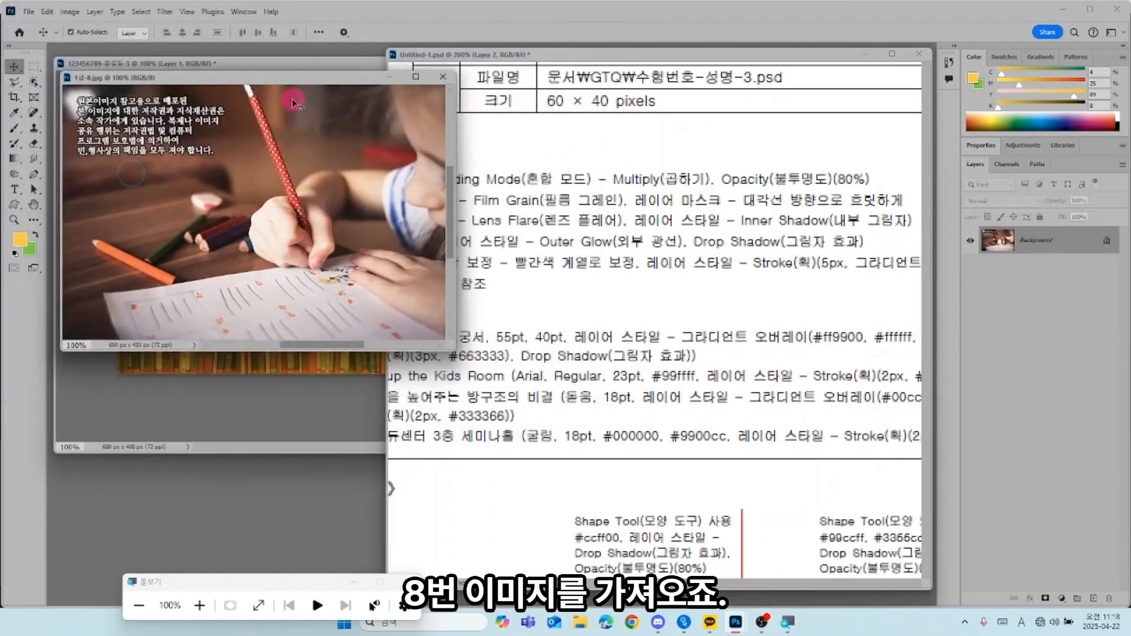
Step: Copy the child drawing photo into the poster document as a new layer above the bookshelf
drag(267, 76, 534, 301)
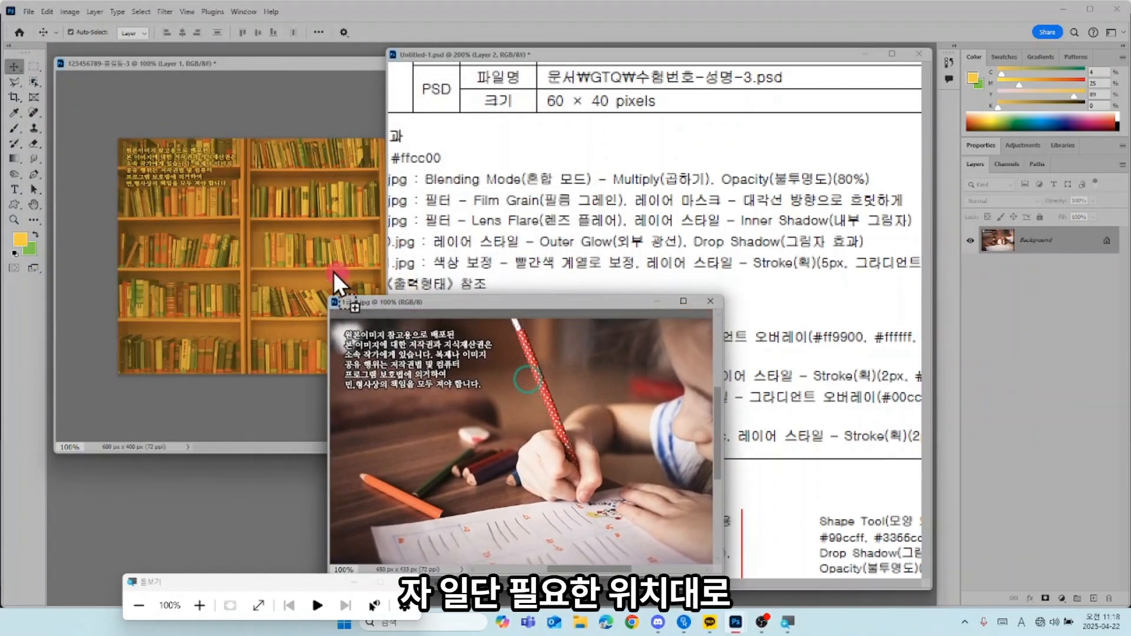
click(266, 217)
drag(265, 216, 276, 222)
Step: Position the child photo over the canvas and scale it down, leaving the bookshelf exposed along the upper and left edges
drag(386, 285, 404, 267)
key(ctrl+t)
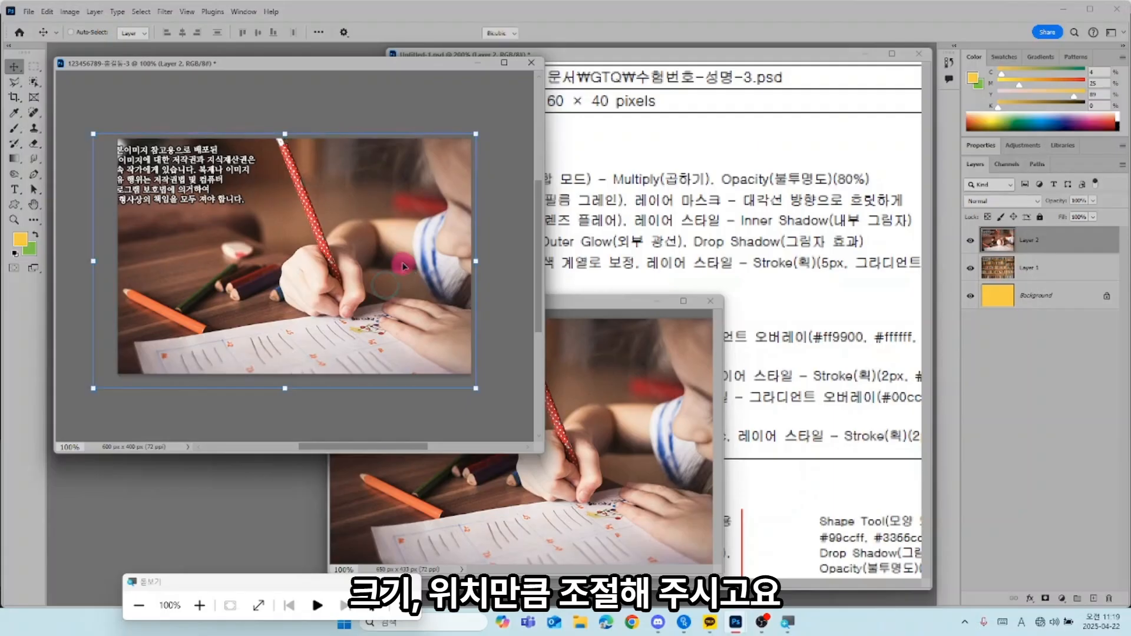
drag(93, 133, 126, 171)
key(Return)
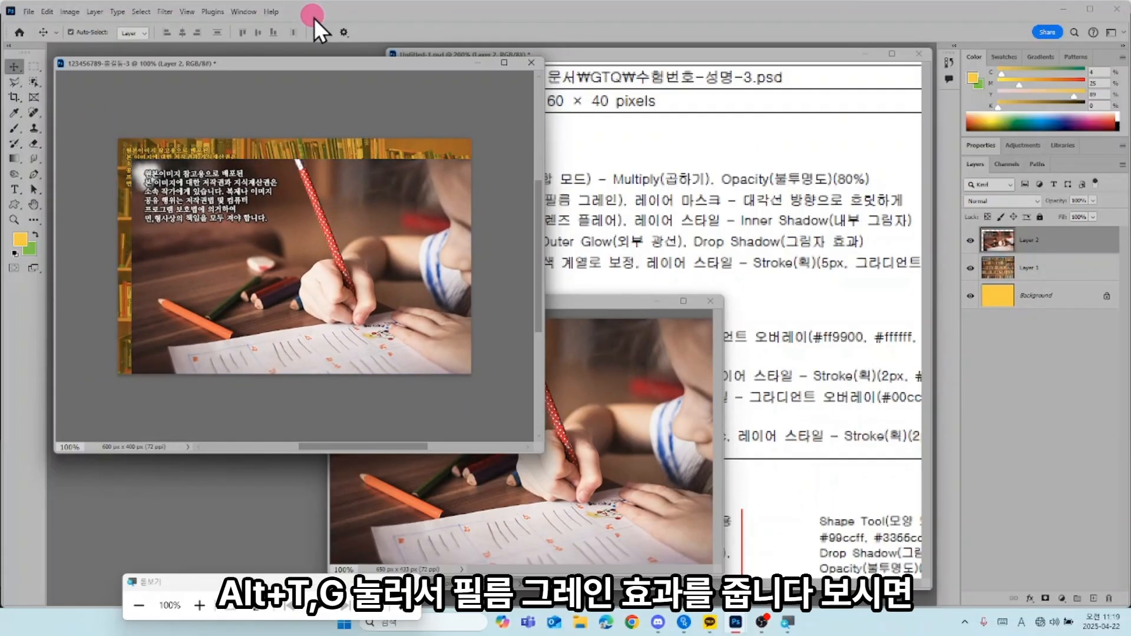
Step: Apply the Artistic Film Grain filter to the child photo layer with Grain 10, Highlight Area 4 and Intensity 4
key(alt+t)
key(g)
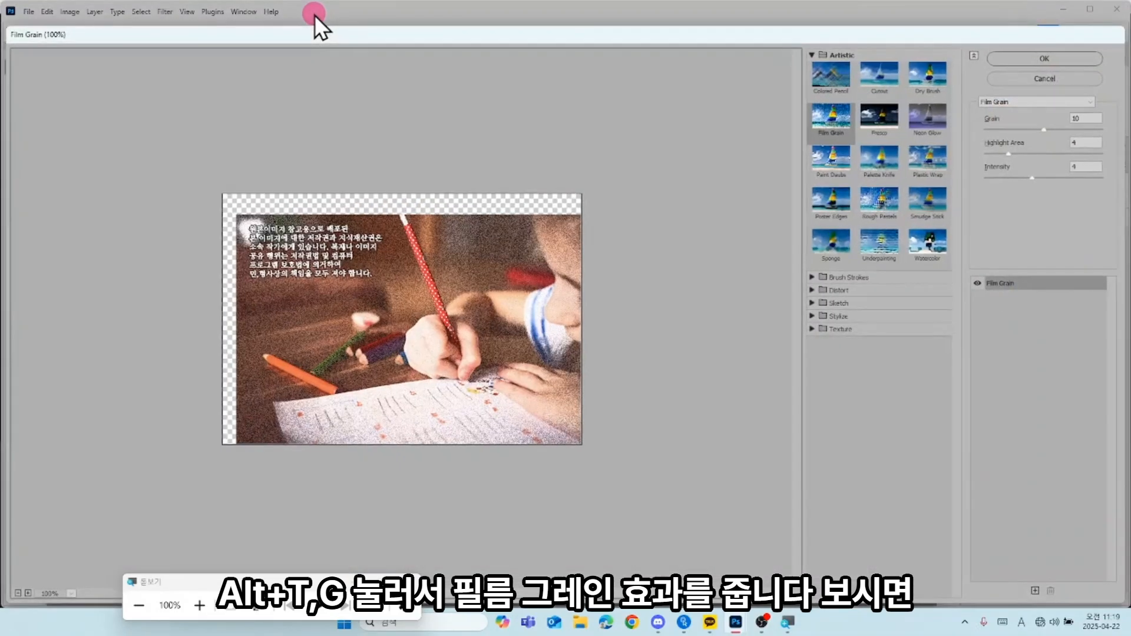
click(877, 128)
click(831, 122)
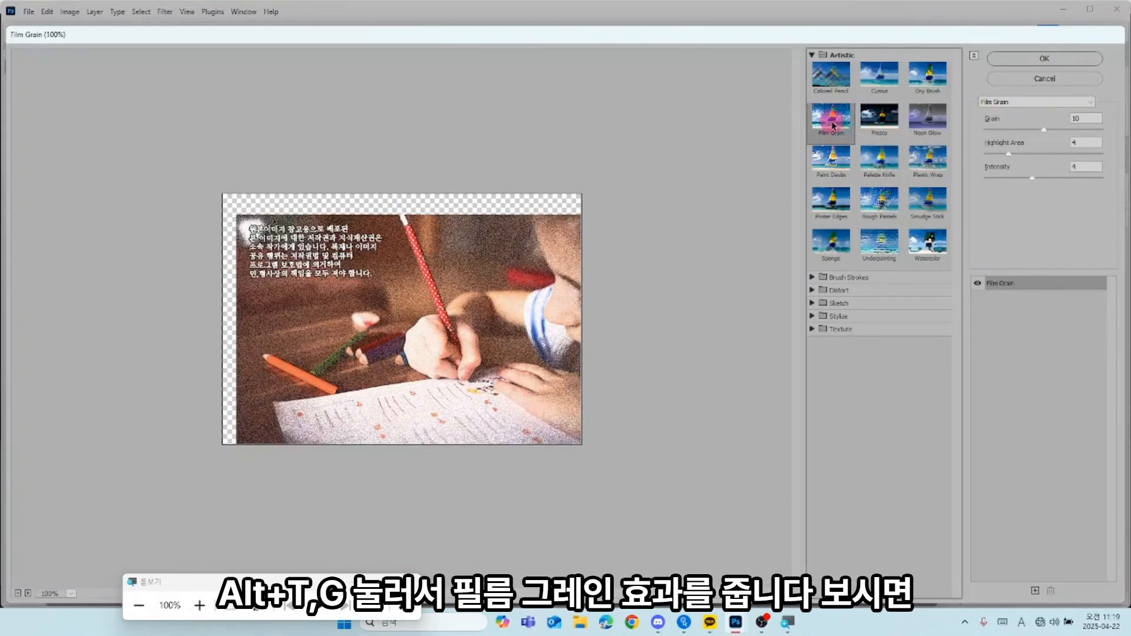
click(811, 56)
click(812, 56)
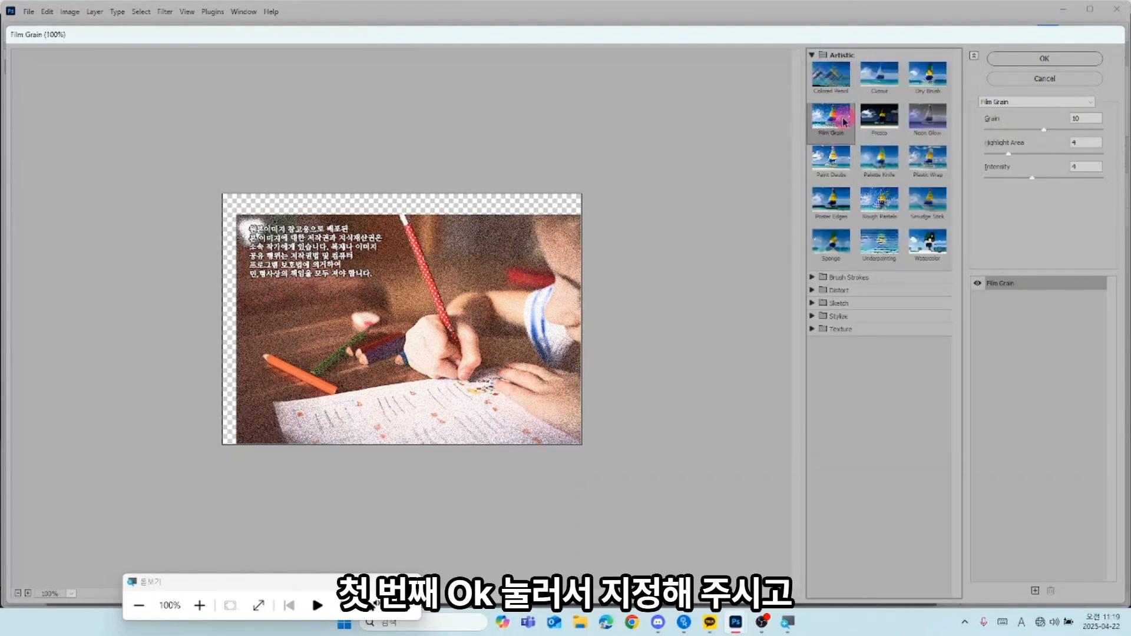
click(1034, 58)
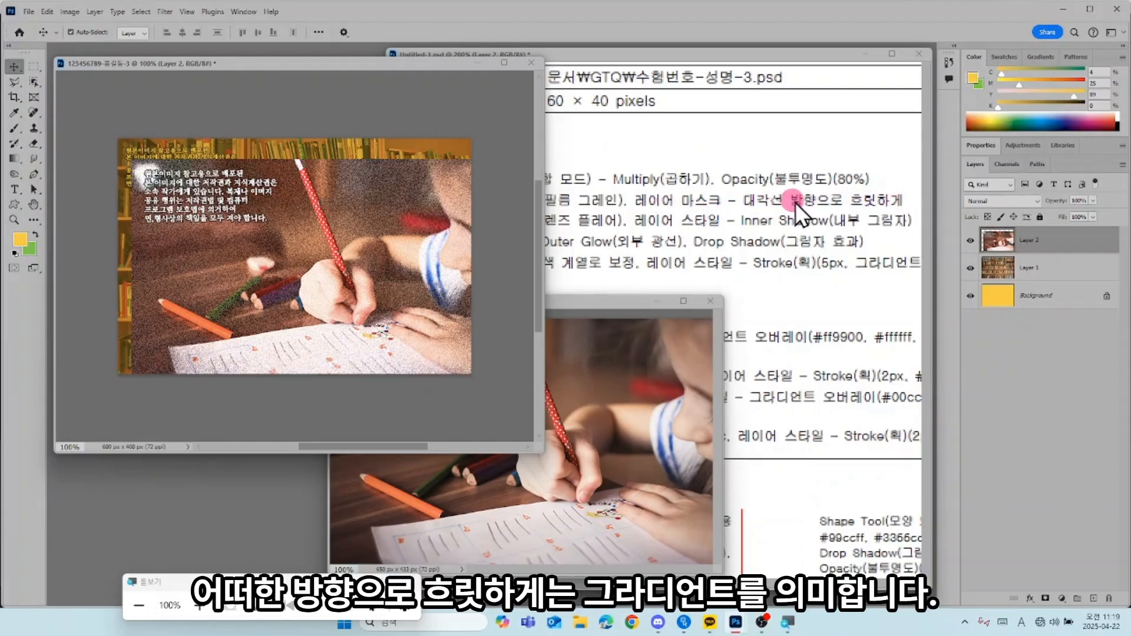
Step: Add a layer mask to the child photo layer and choose the black-and-white preset from Basics for a linear gradient
click(1045, 599)
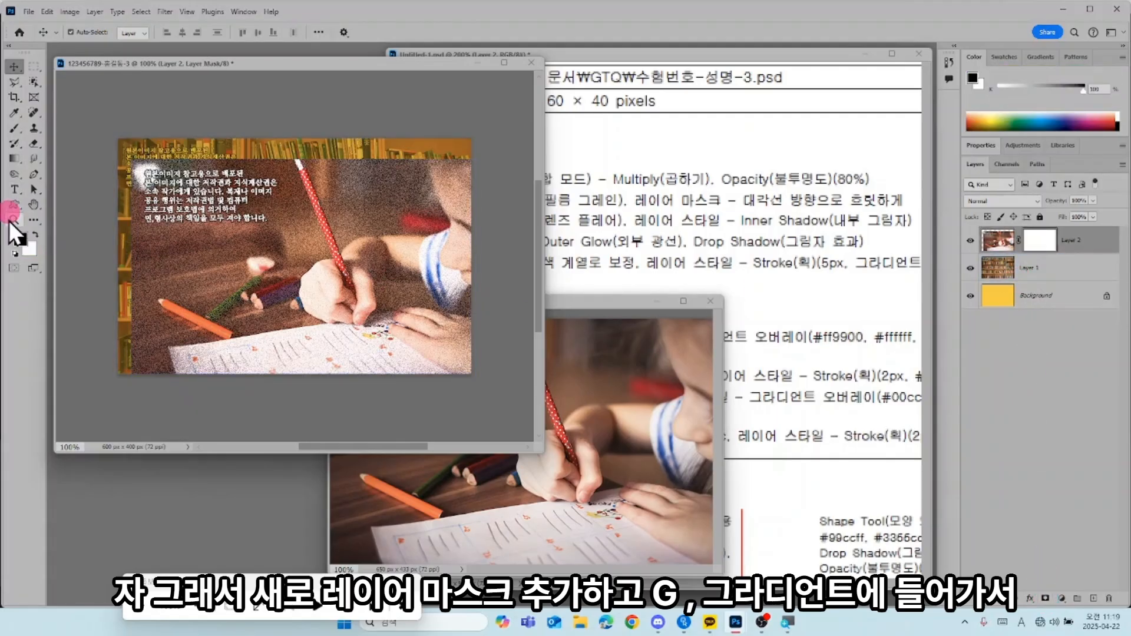
click(13, 158)
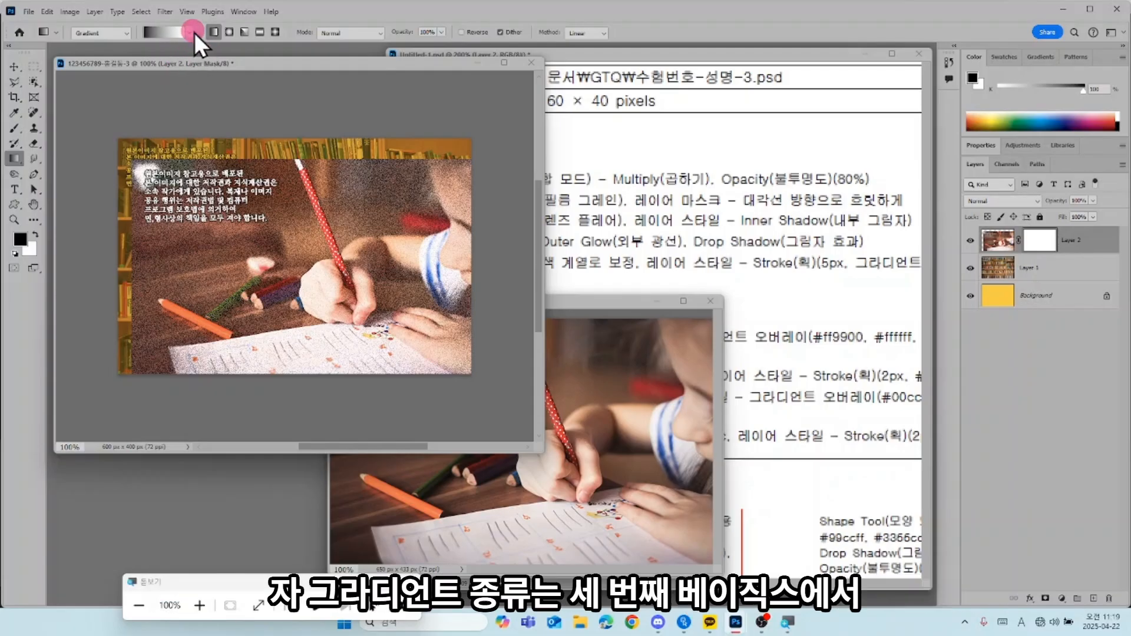
right_click(229, 175)
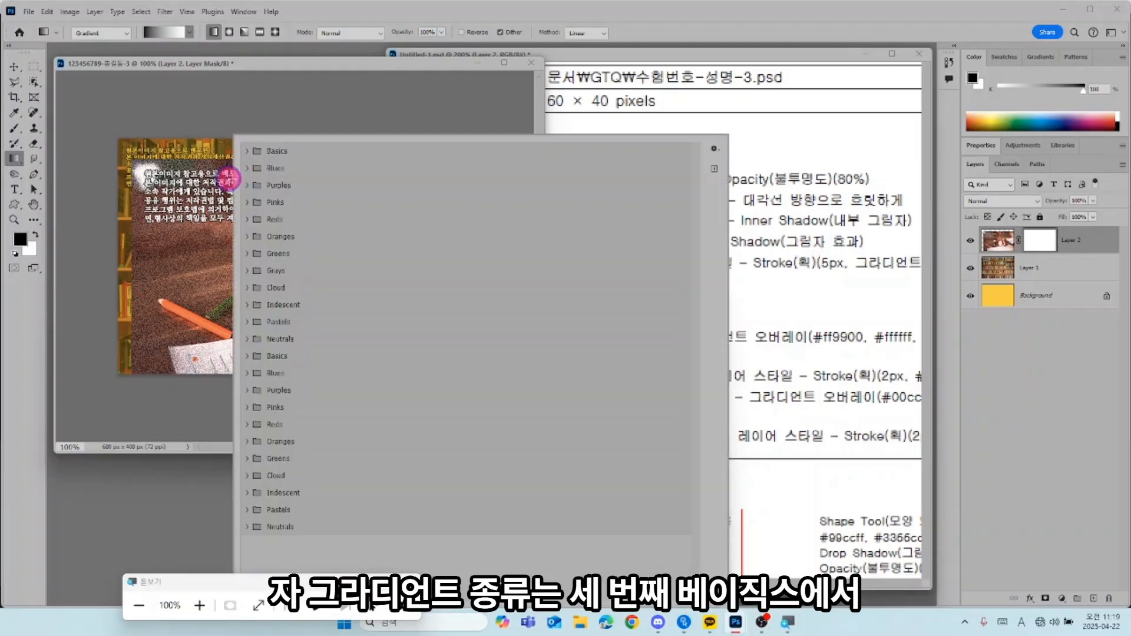
click(256, 148)
click(351, 181)
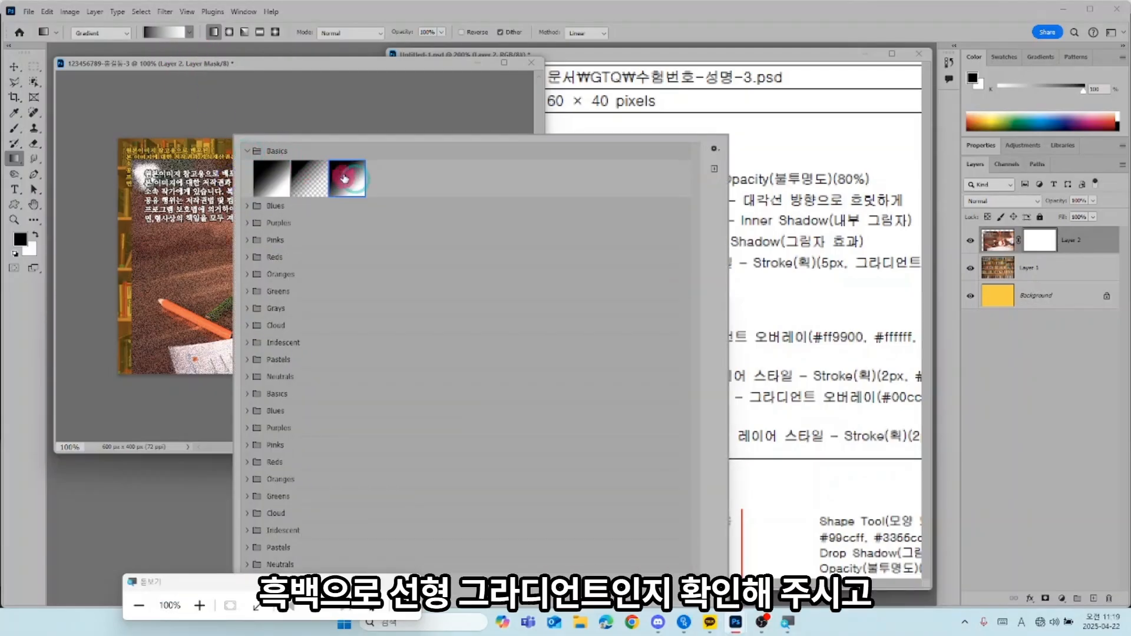
Step: Draw a diagonal linear gradient on the mask so the child photo fades into the bookshelf toward its upper-left corner
click(166, 171)
drag(164, 171, 366, 277)
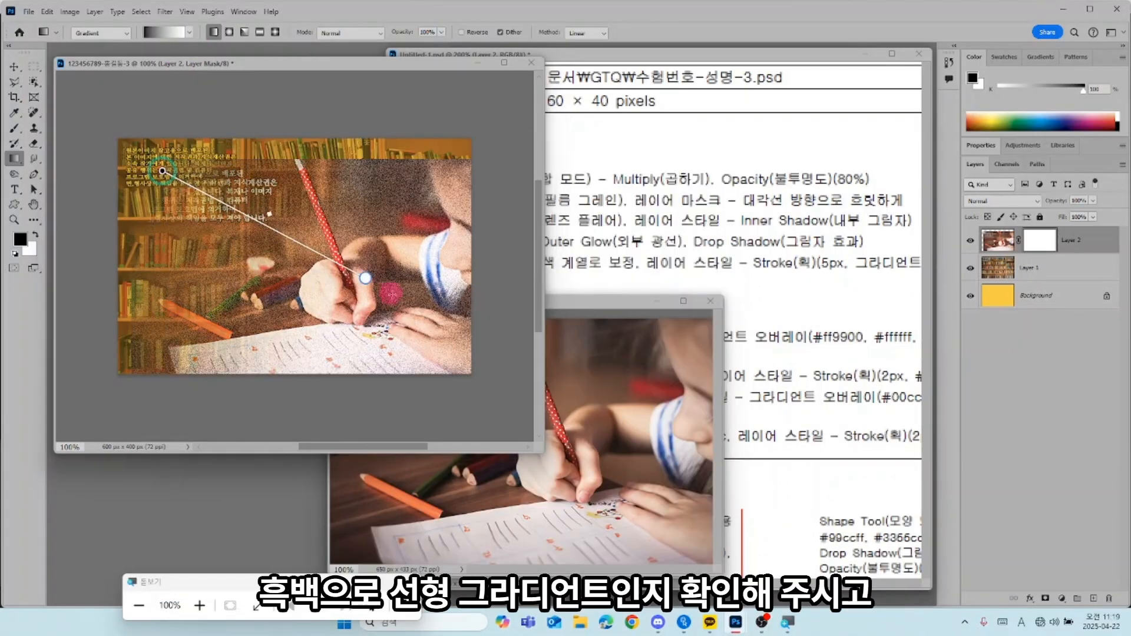
drag(299, 199, 380, 331)
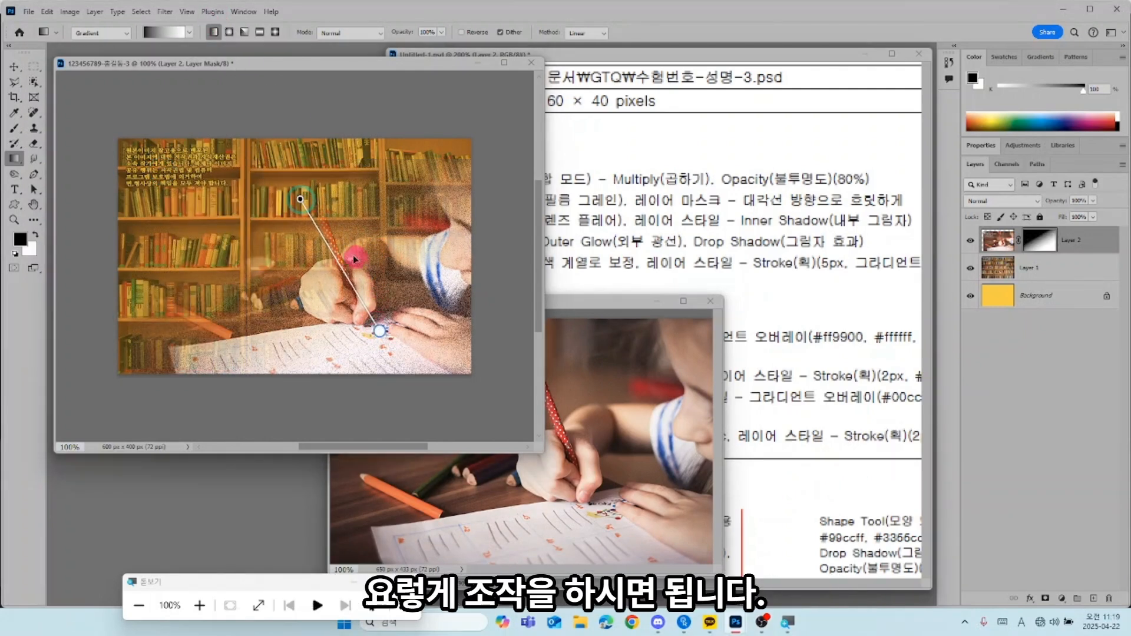
mouse_move(333, 259)
mouse_down()
mouse_move(354, 274)
mouse_move(343, 264)
mouse_up()
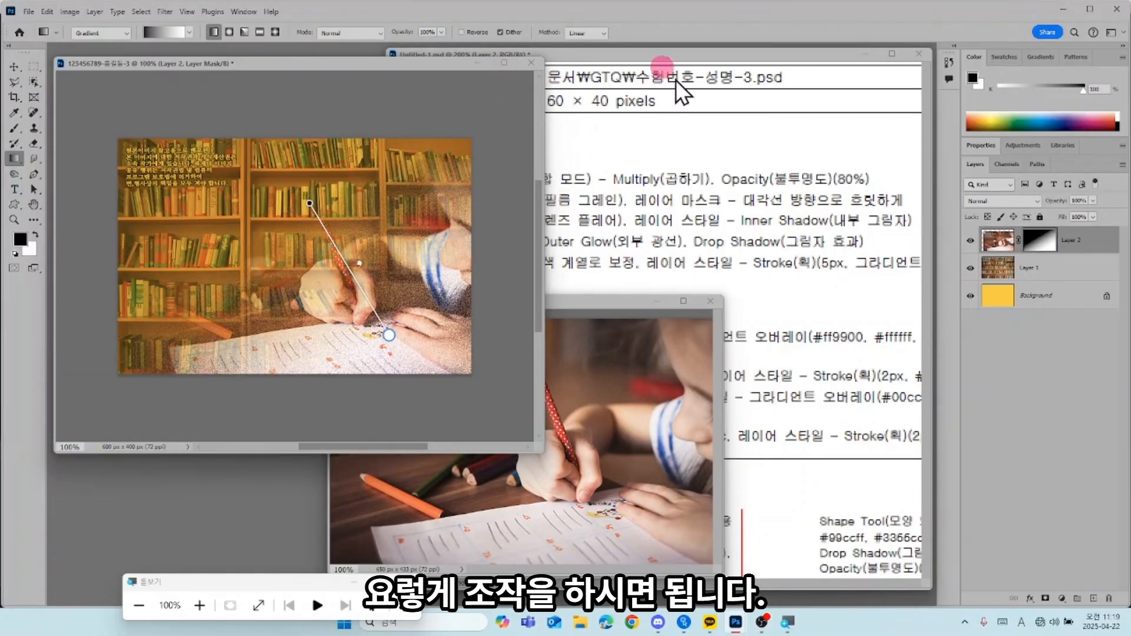
Step: Close the child drawing source photo, check the picture effects on the exam sheet, and open the image 1급-9
click(711, 301)
click(660, 53)
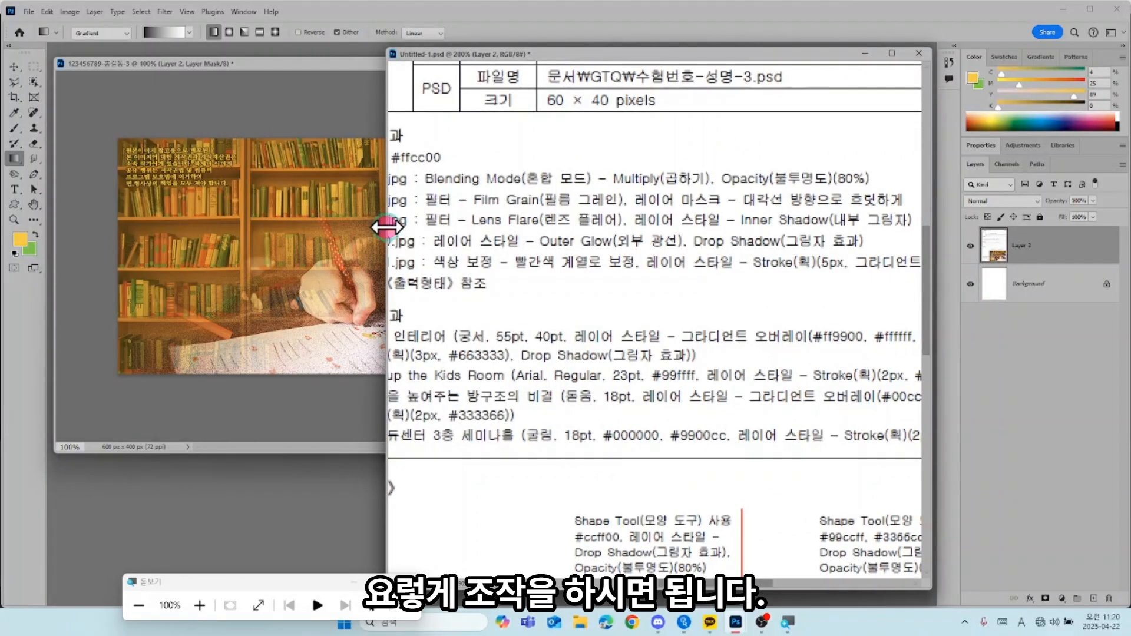
drag(387, 227, 255, 228)
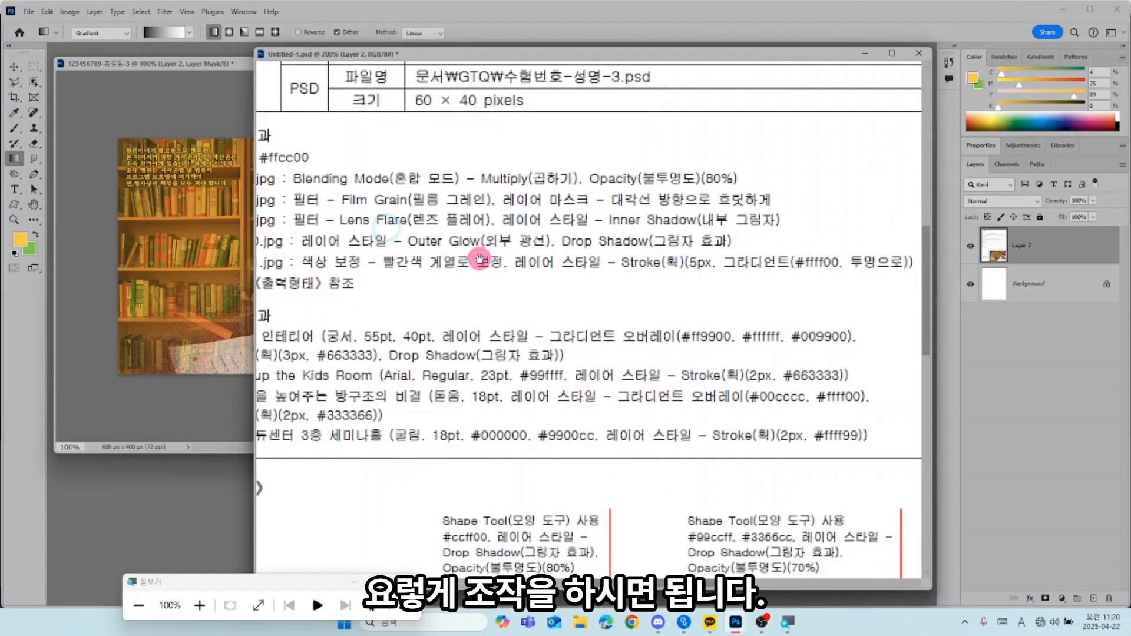
drag(480, 259, 566, 252)
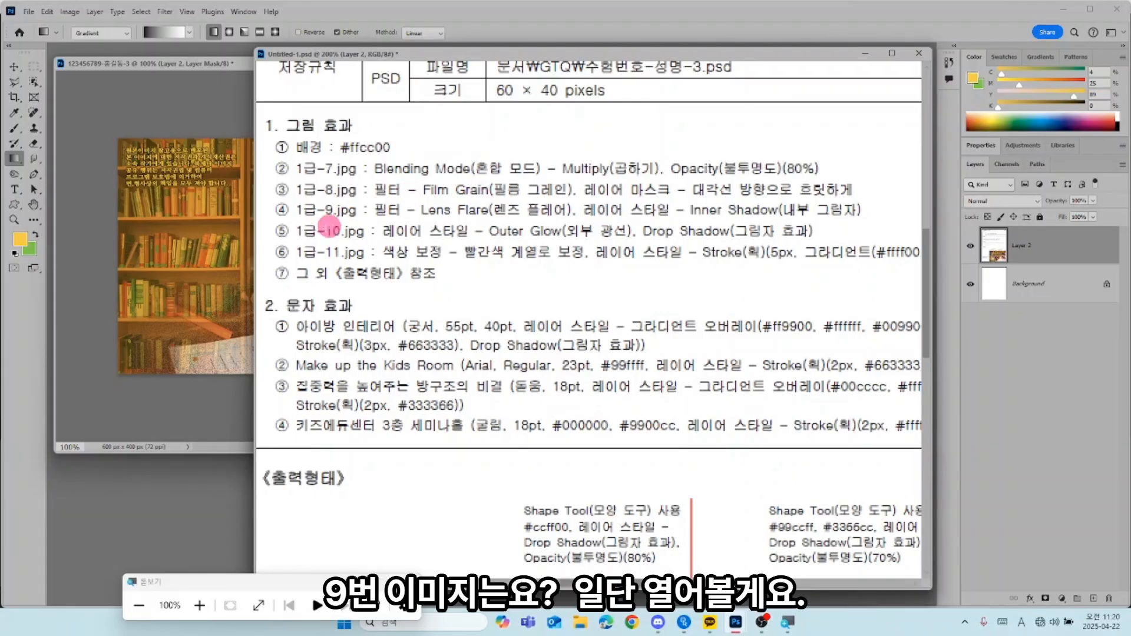
click(235, 504)
double_click(217, 499)
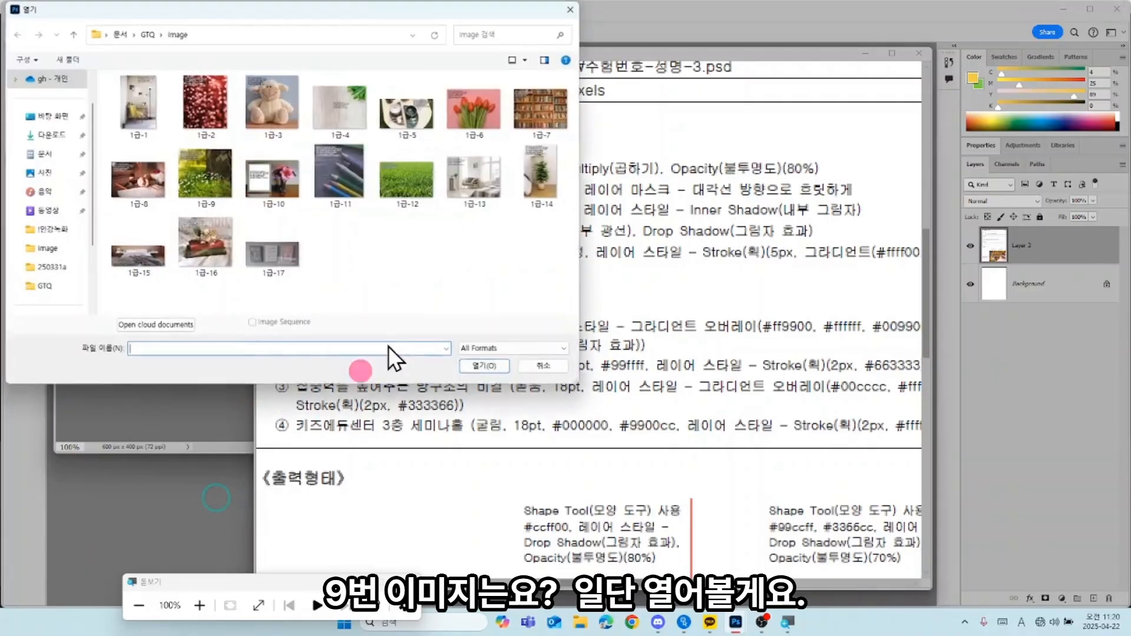
double_click(201, 180)
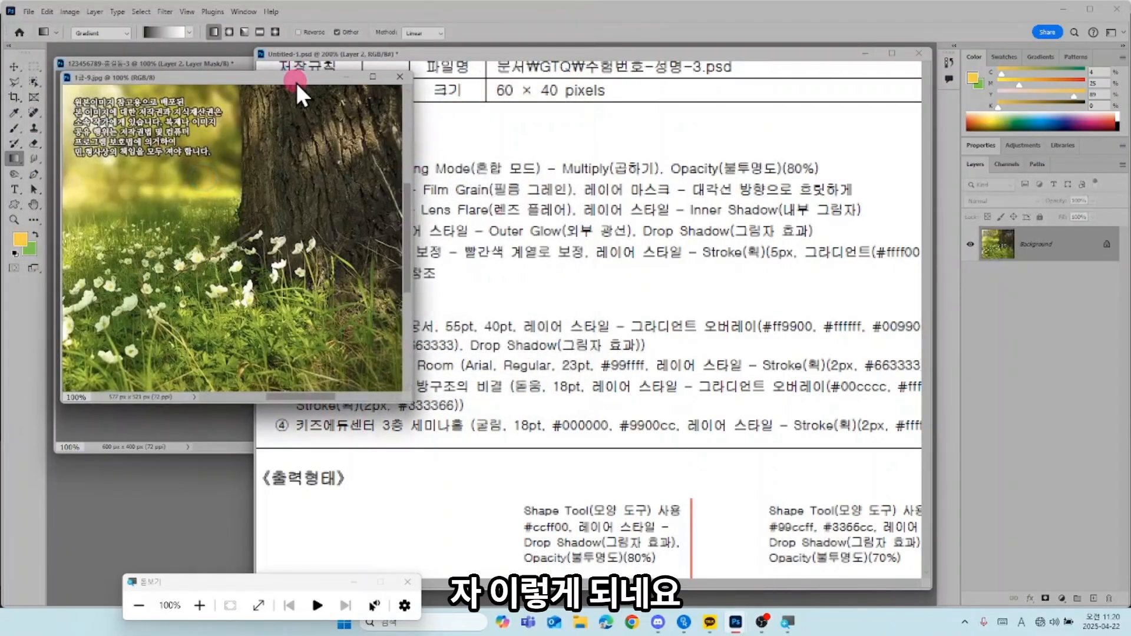
Step: Copy the 1급-9 flower meadow photo into the poster document as a new top layer and close its source image
drag(295, 80, 237, 181)
click(743, 268)
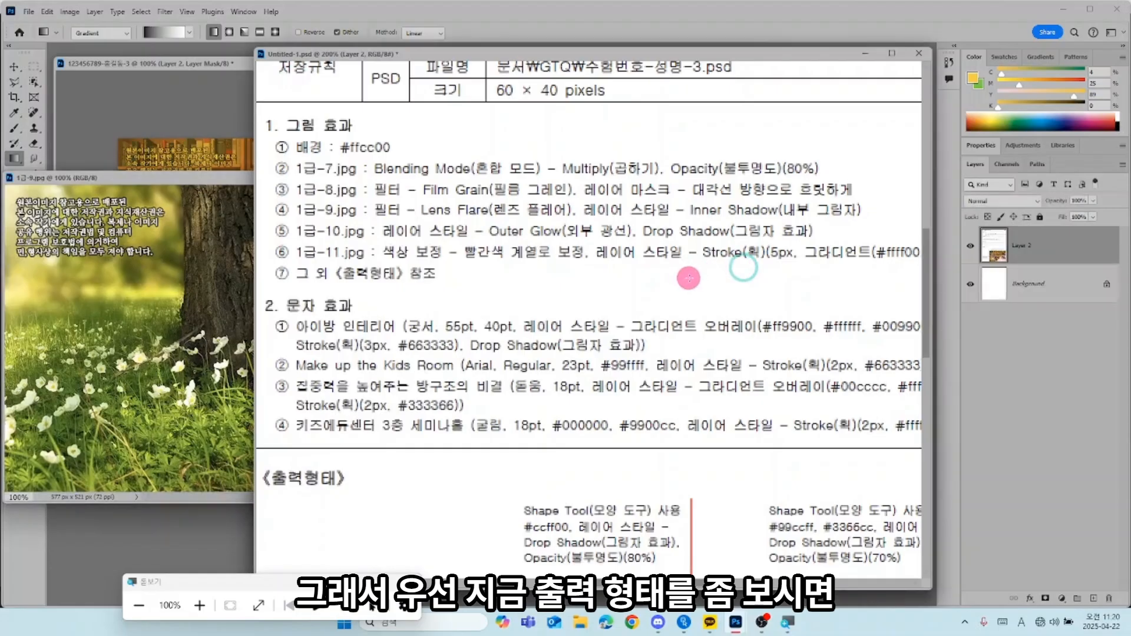
scroll(707, 294, down, 10)
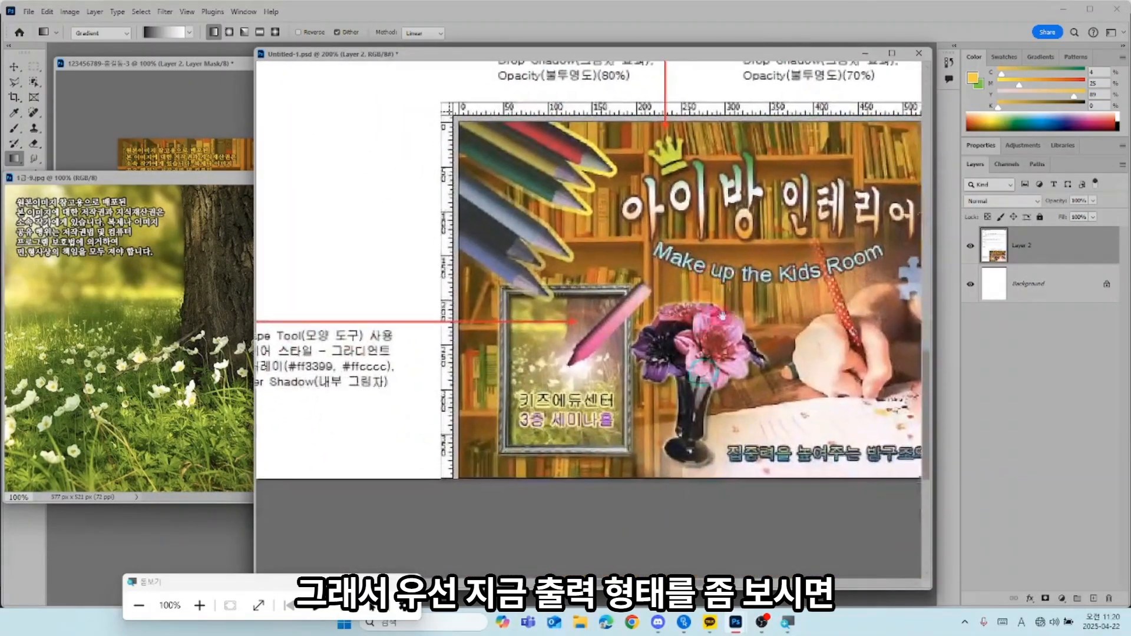
drag(723, 316, 767, 303)
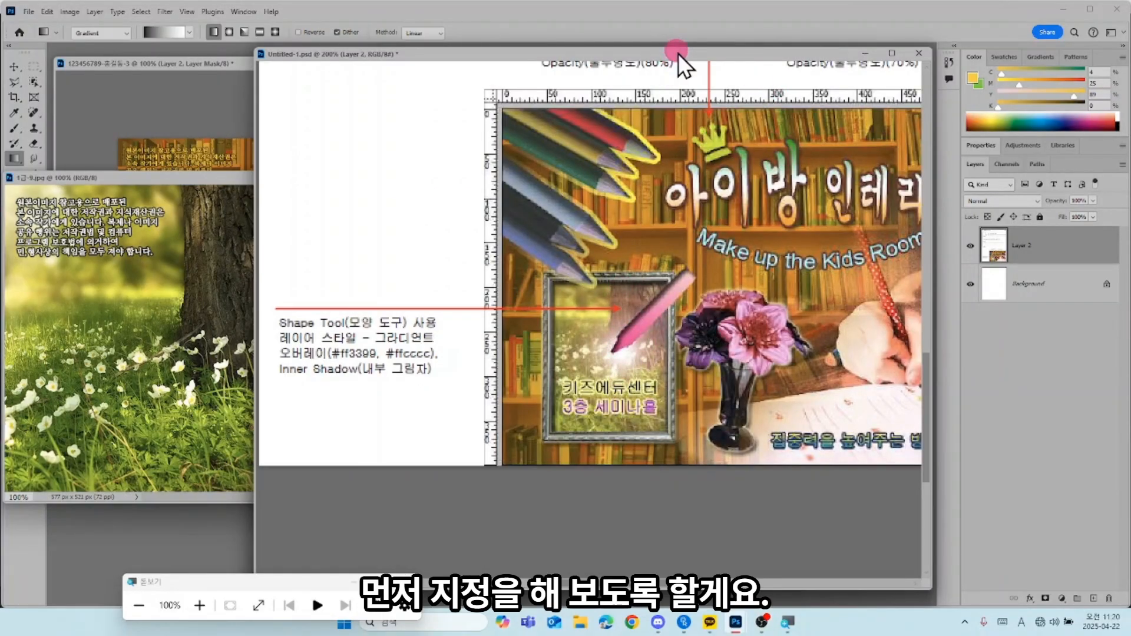
click(185, 256)
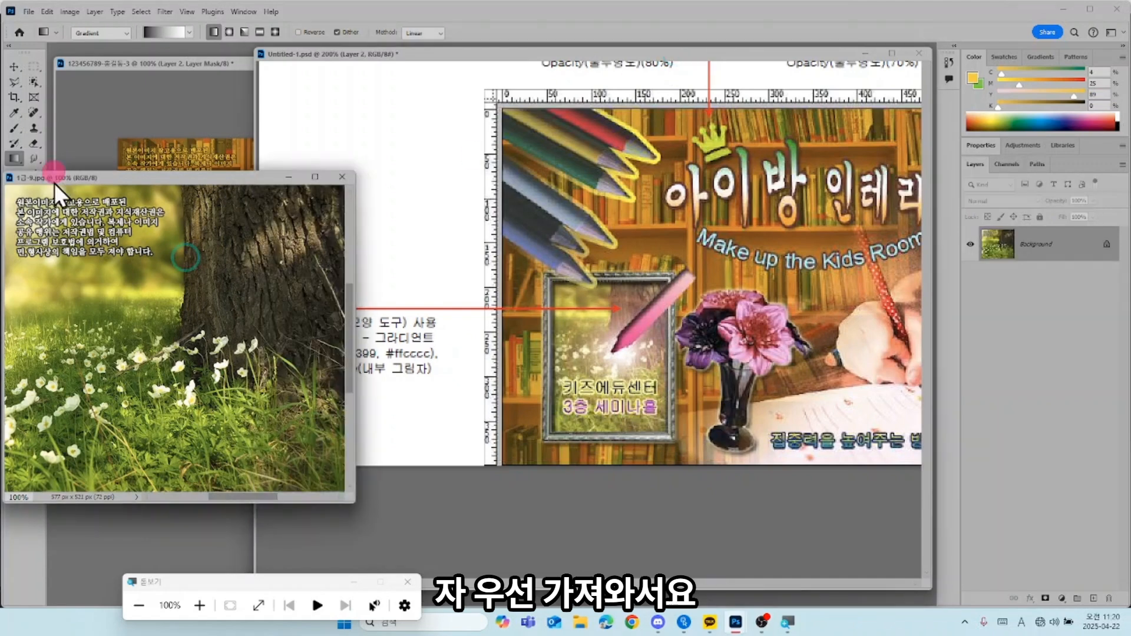
click(14, 65)
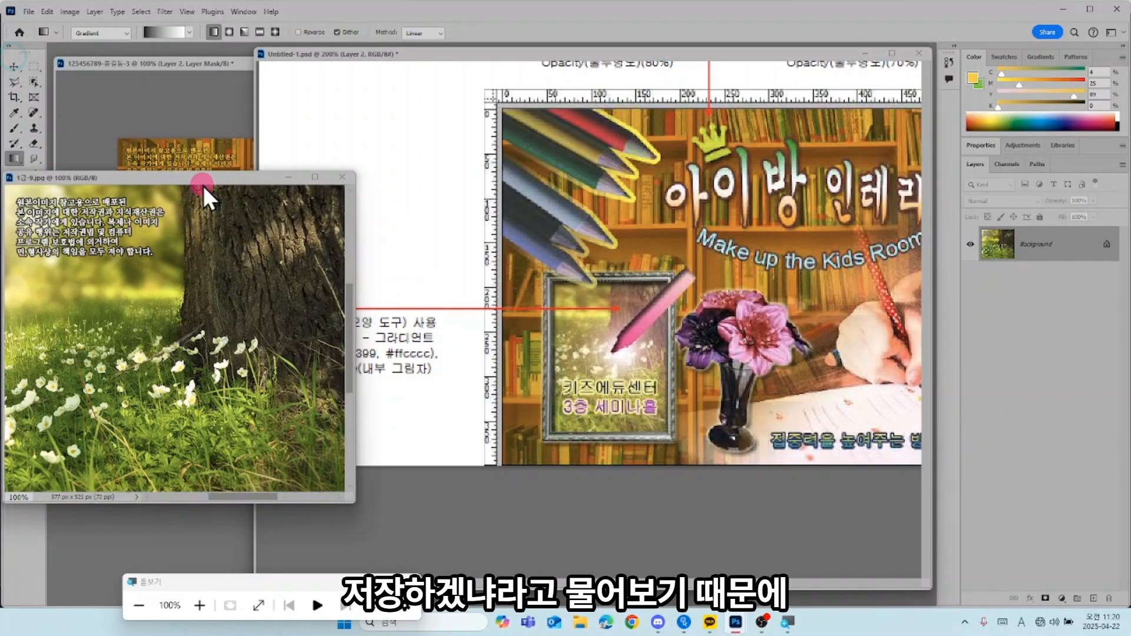
drag(202, 182, 488, 214)
click(14, 66)
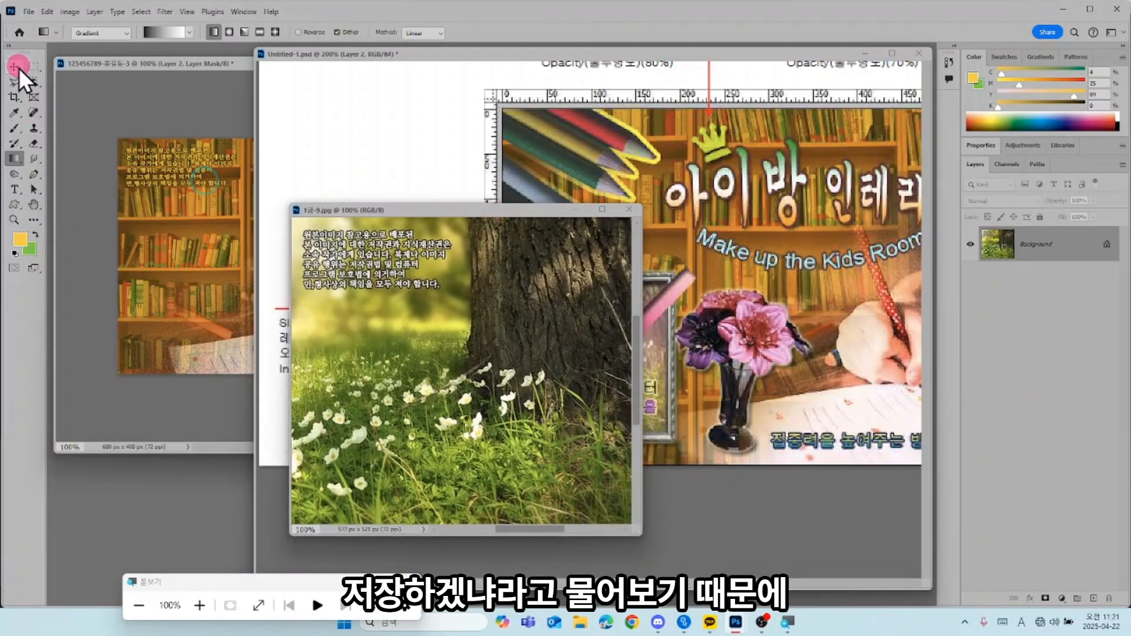
drag(456, 327, 253, 237)
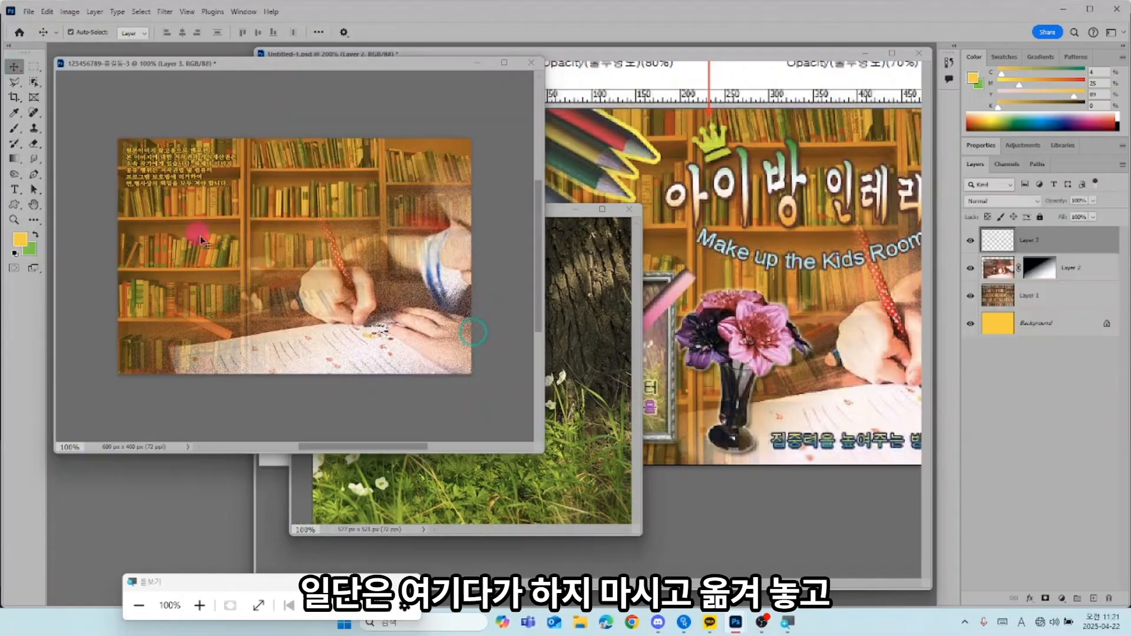
click(637, 210)
click(629, 209)
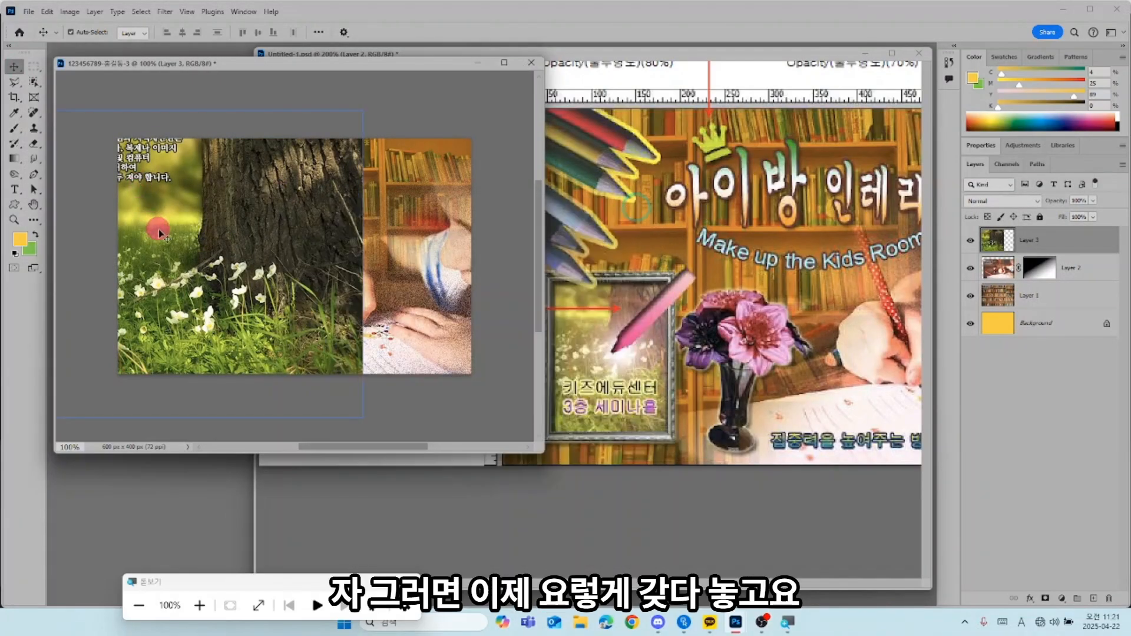
Step: Align the meadow photo with the canvas's left edge and apply a 50-300mm Zoom Lens Flare near its centre at about 146% brightness
drag(245, 284, 342, 261)
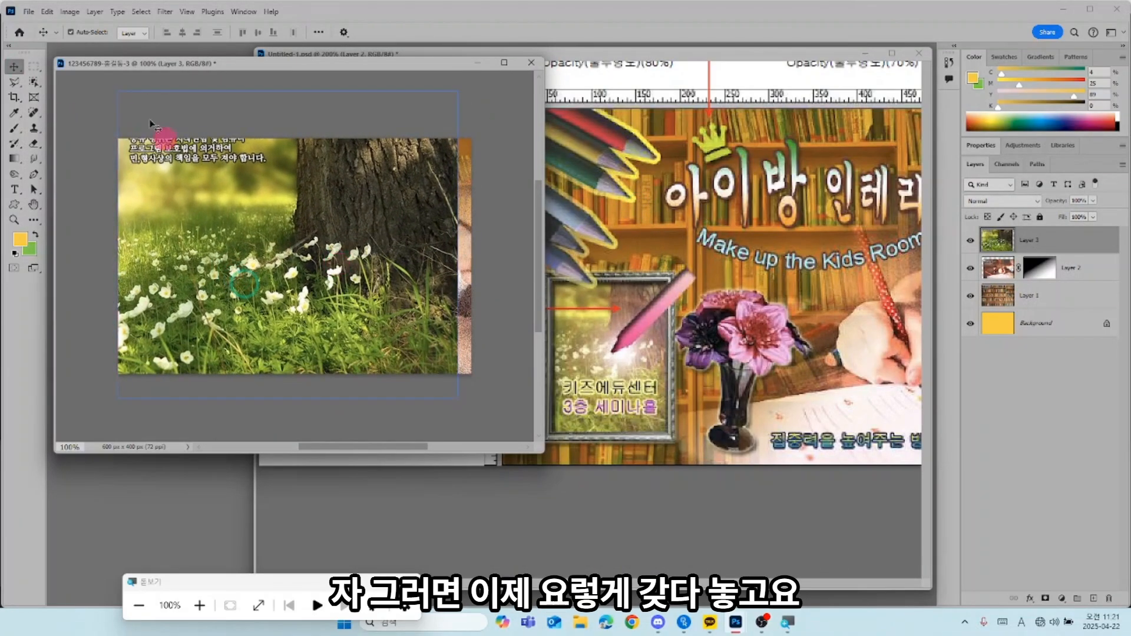
click(165, 11)
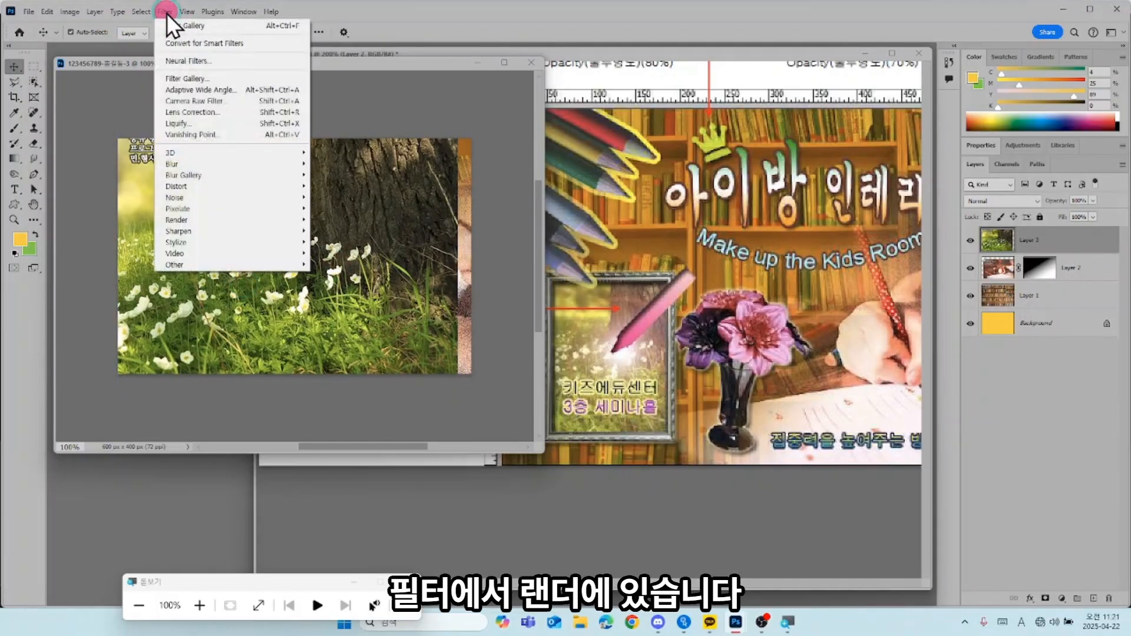
mouse_move(202, 220)
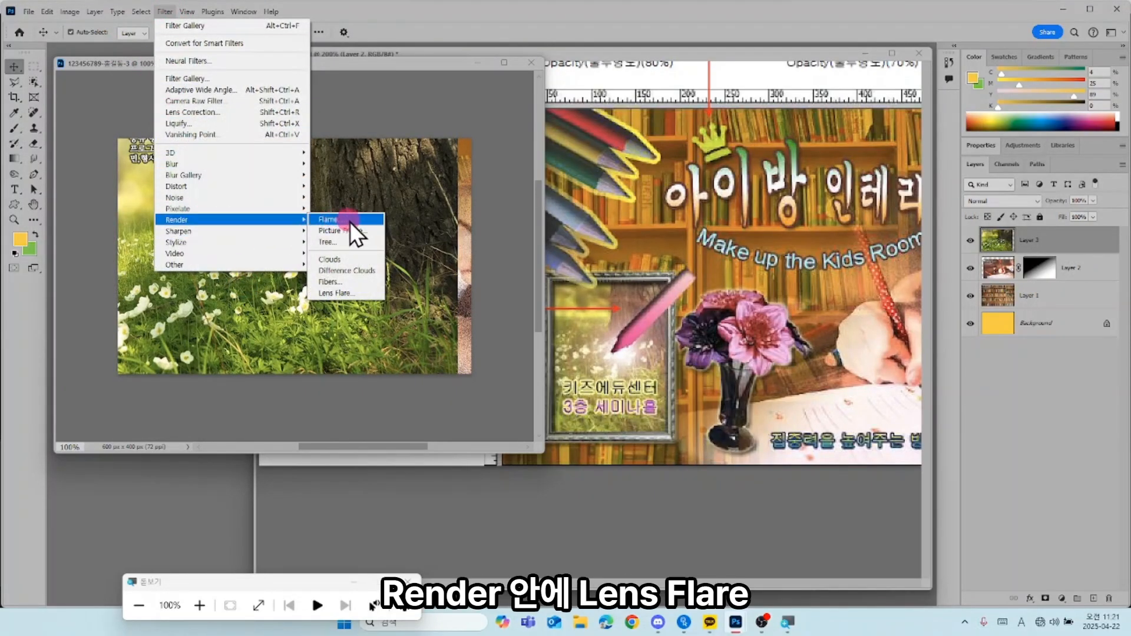
click(355, 292)
mouse_move(504, 209)
mouse_down()
mouse_move(504, 195)
mouse_move(518, 203)
mouse_move(511, 221)
mouse_up()
click(505, 315)
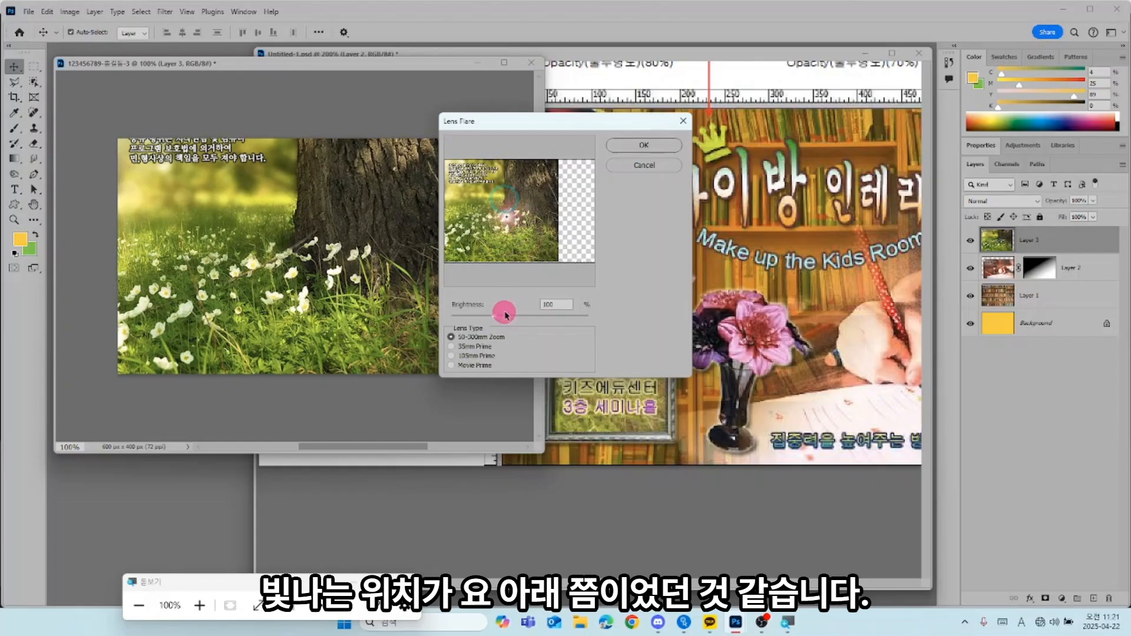
drag(503, 318, 516, 320)
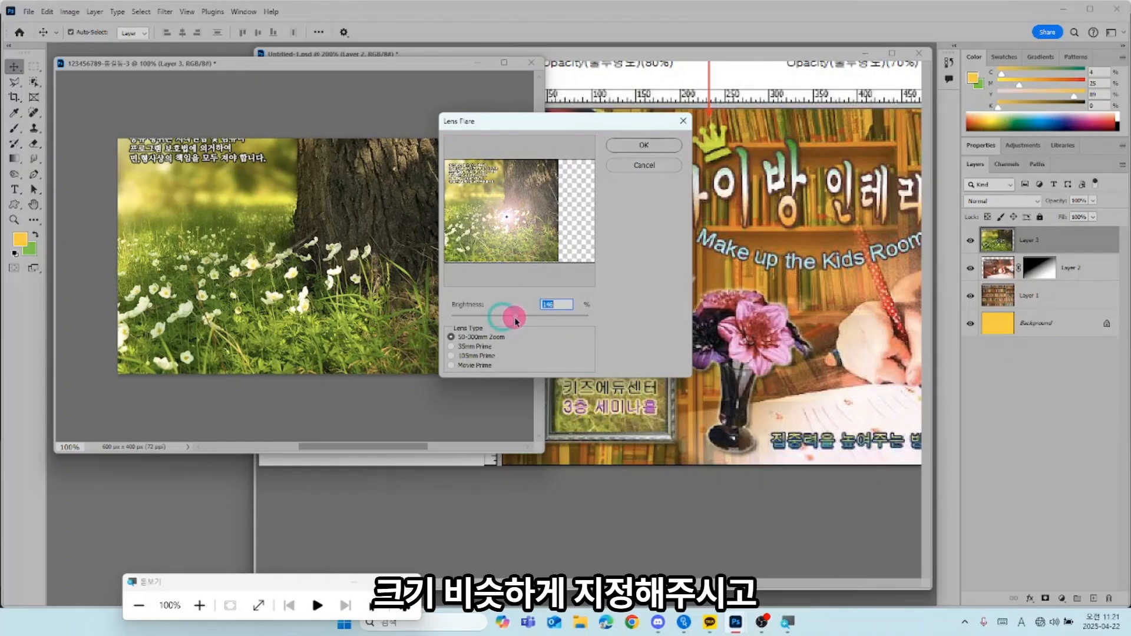
click(644, 148)
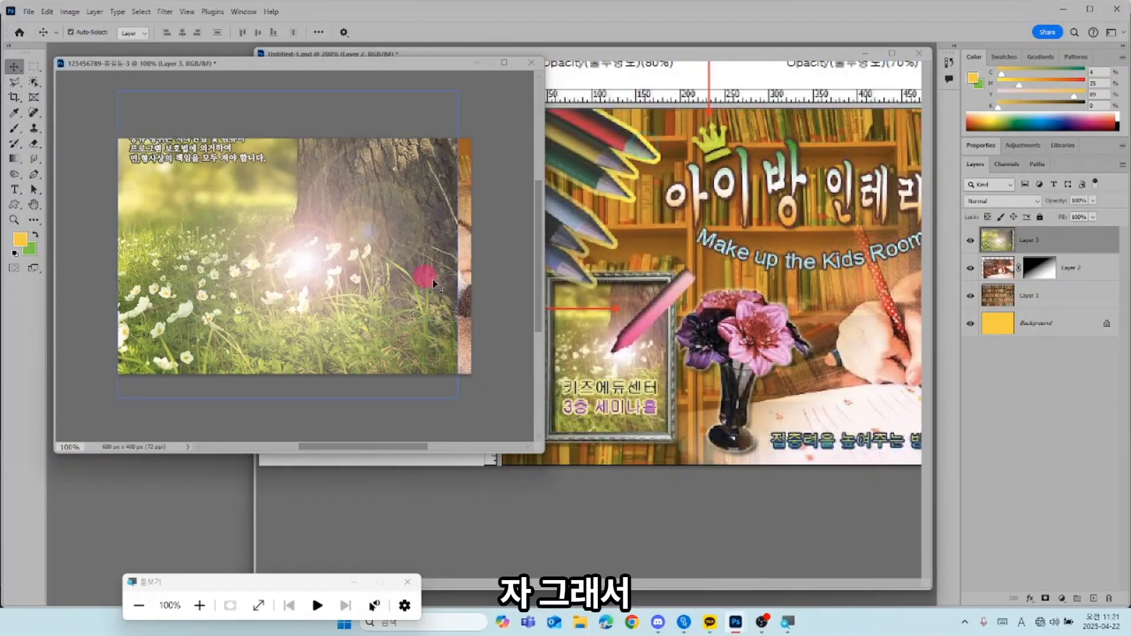
Step: Check the frame in the sample output and the listed picture effects, and open the image 1급-10 from the GTQ Image folder
click(606, 373)
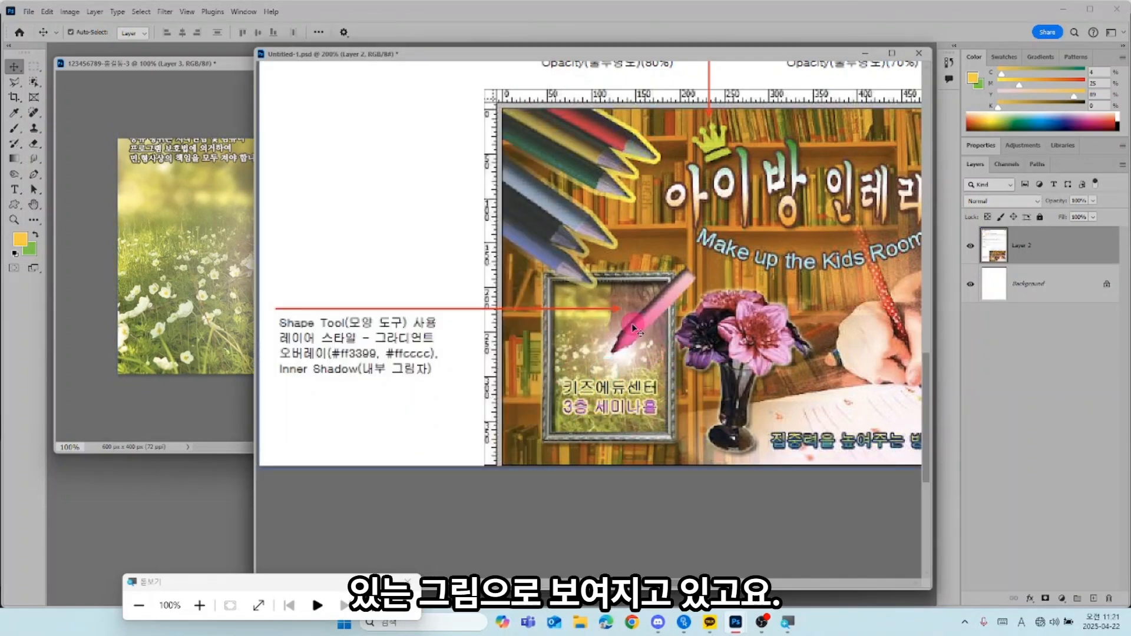
scroll(633, 329, up, 10)
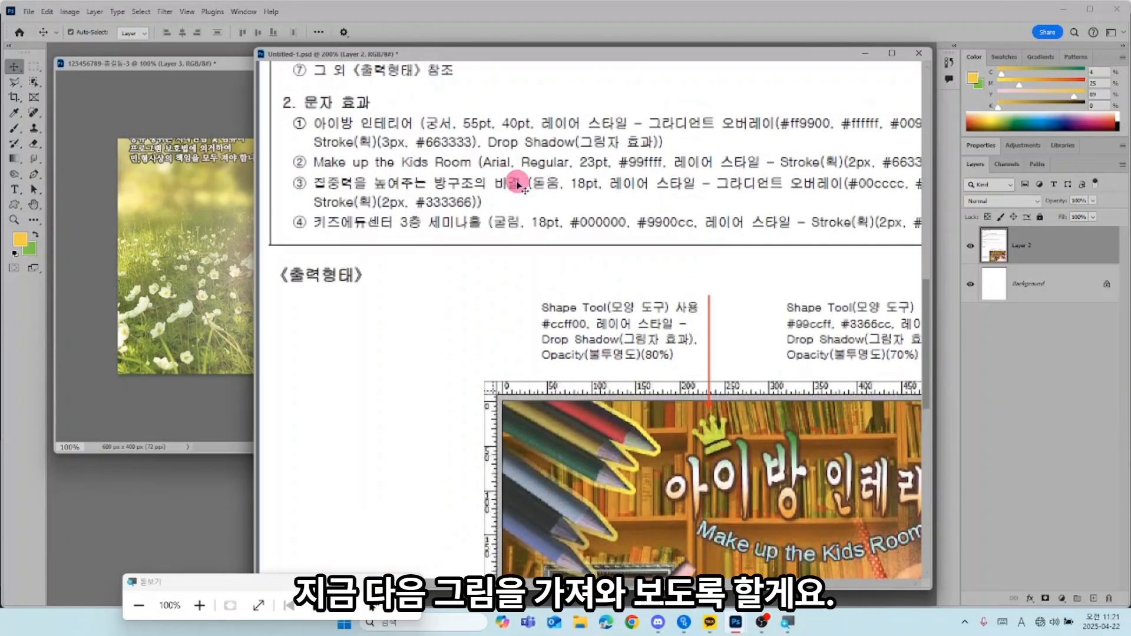
scroll(517, 185, up, 4)
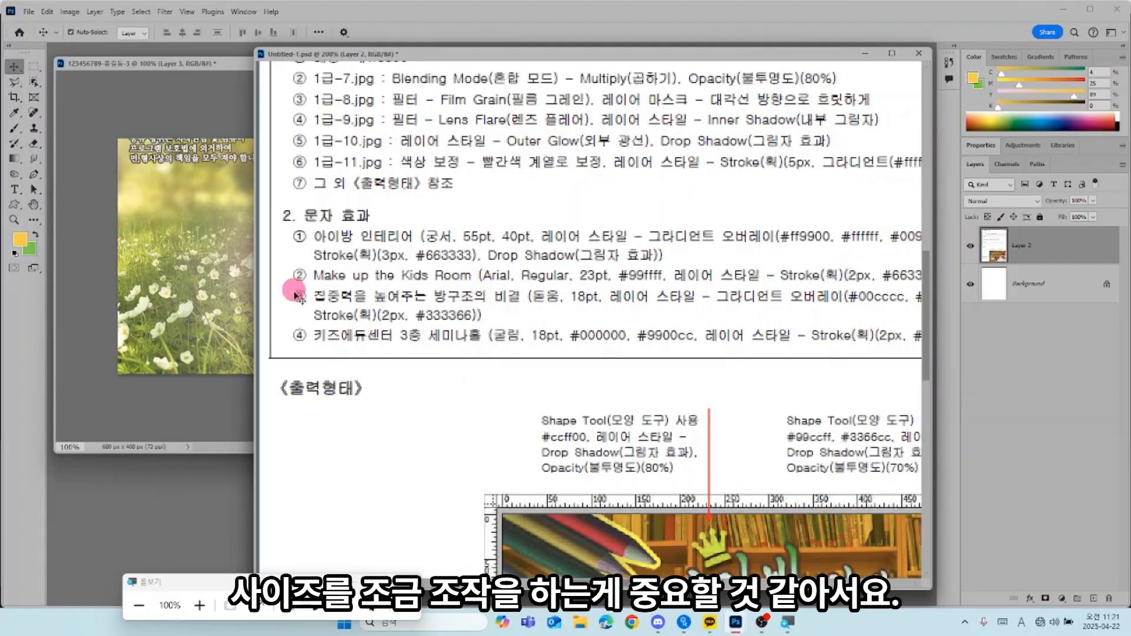
click(209, 309)
double_click(198, 503)
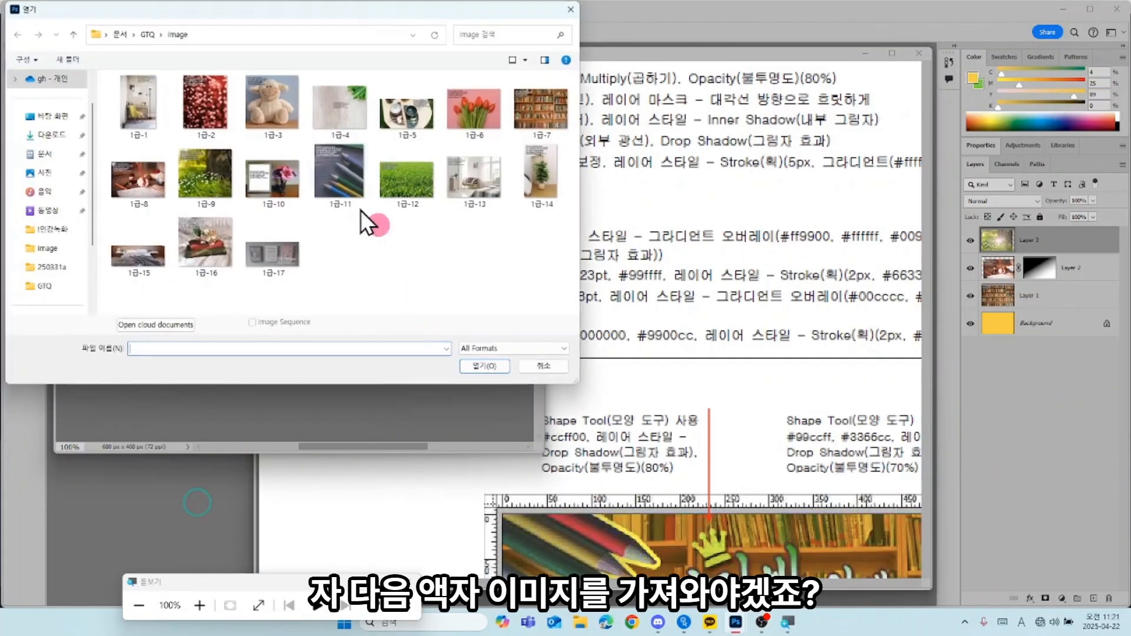
double_click(276, 179)
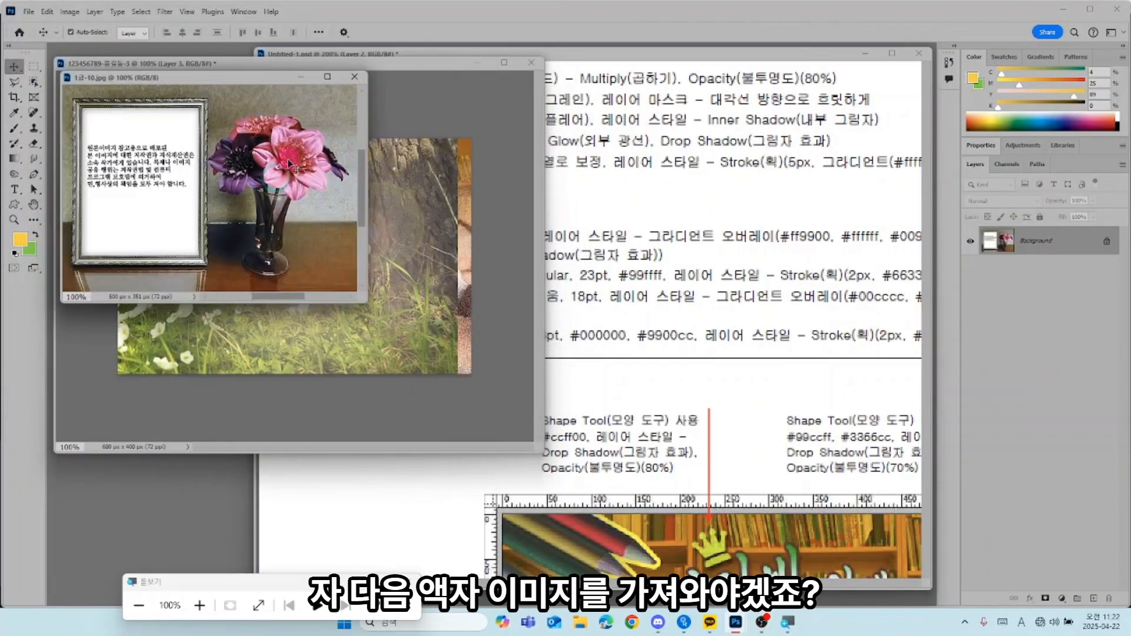
Step: Select the whole picture frame in the 1급-10 image with the Object Selection tool
click(33, 82)
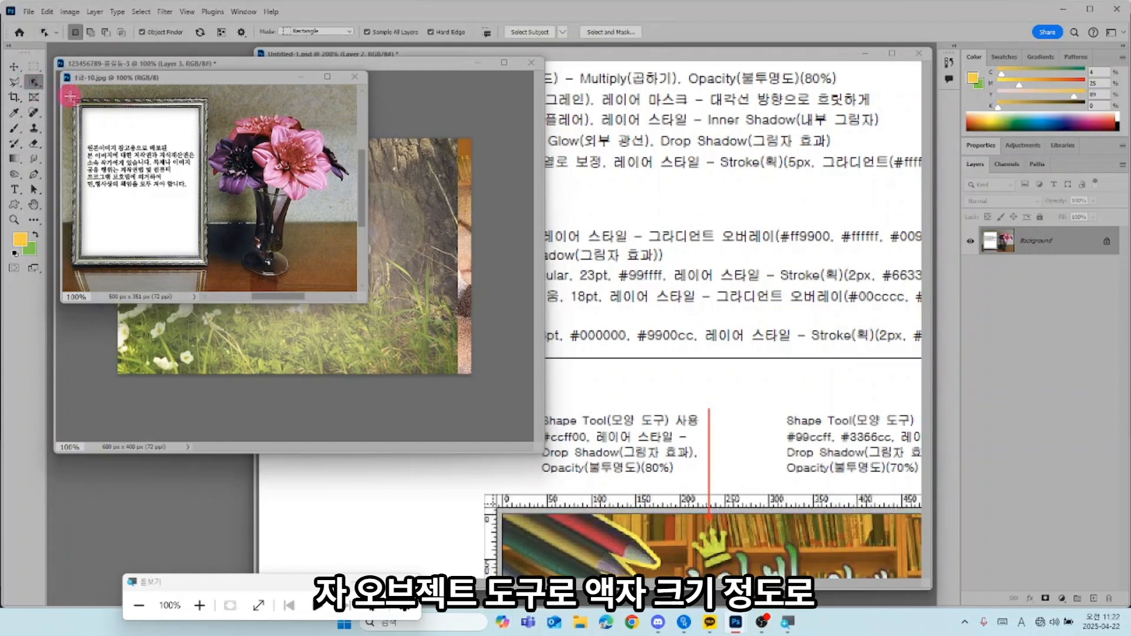
drag(69, 94, 209, 271)
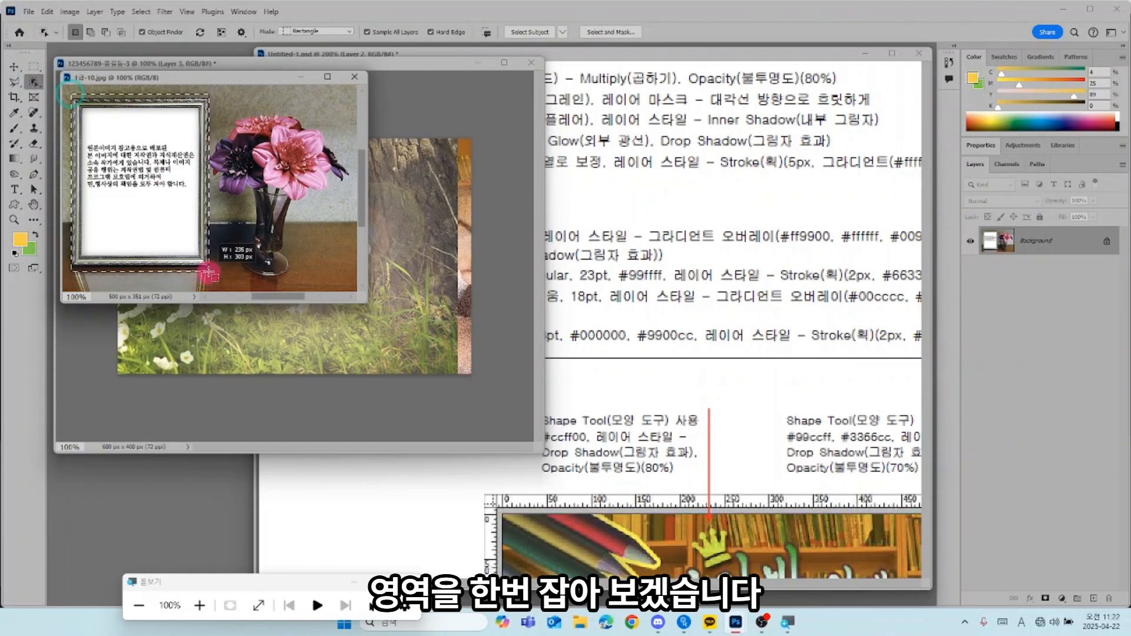
drag(323, 327, 323, 327)
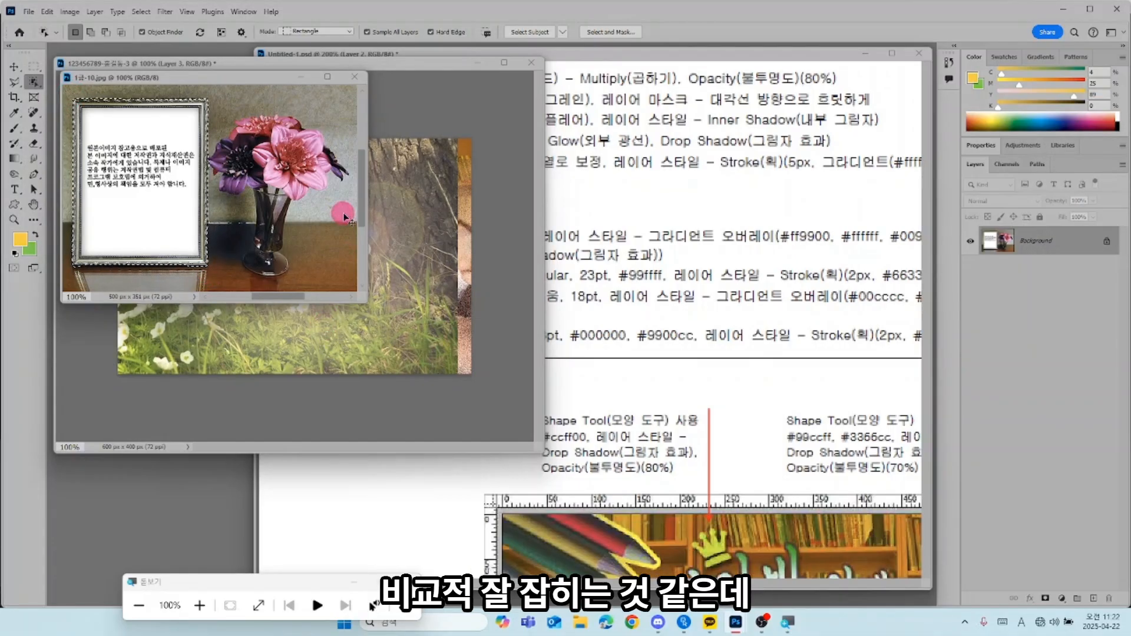
key(ctrl+0)
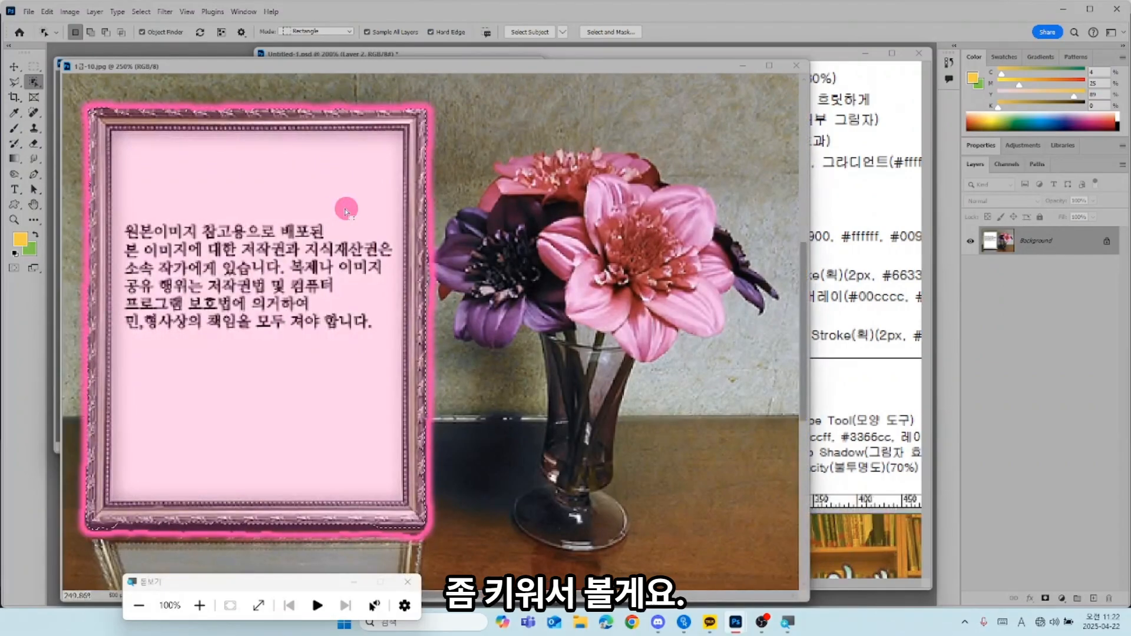
click(588, 441)
click(341, 310)
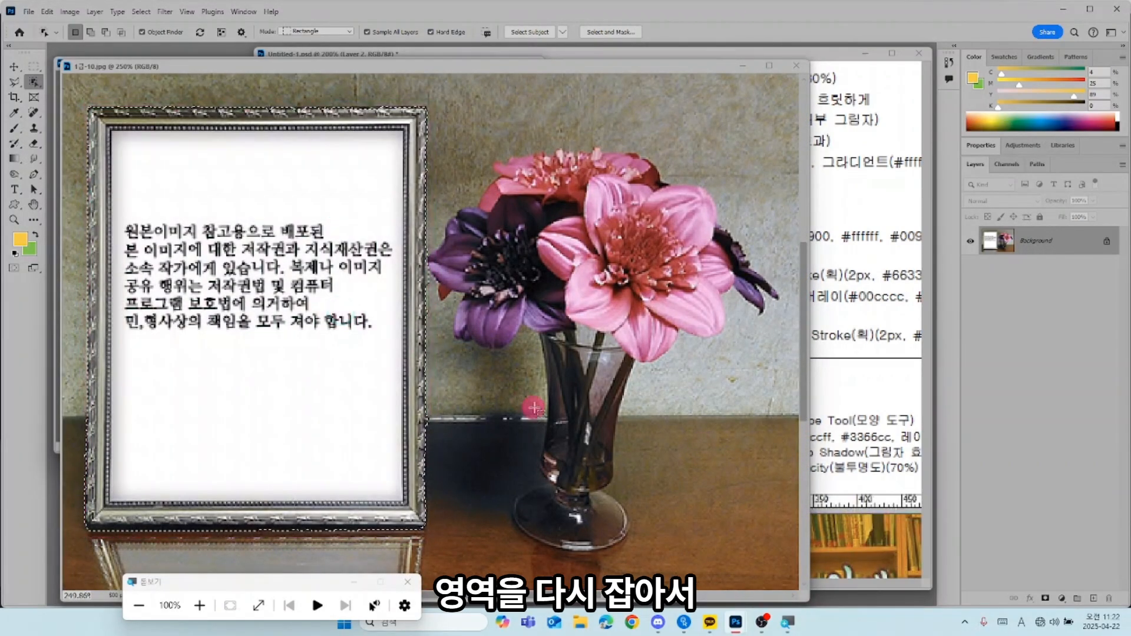
Step: Copy the selected picture frame into the poster document as a new top layer and close the 1급-10 image
drag(377, 57, 372, 67)
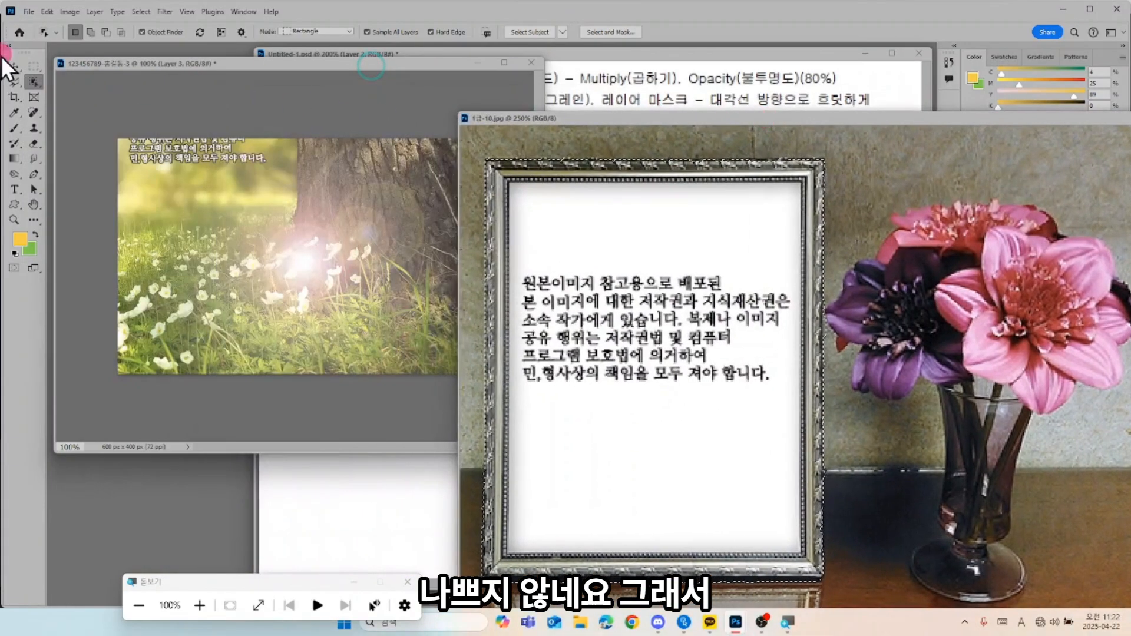
click(13, 67)
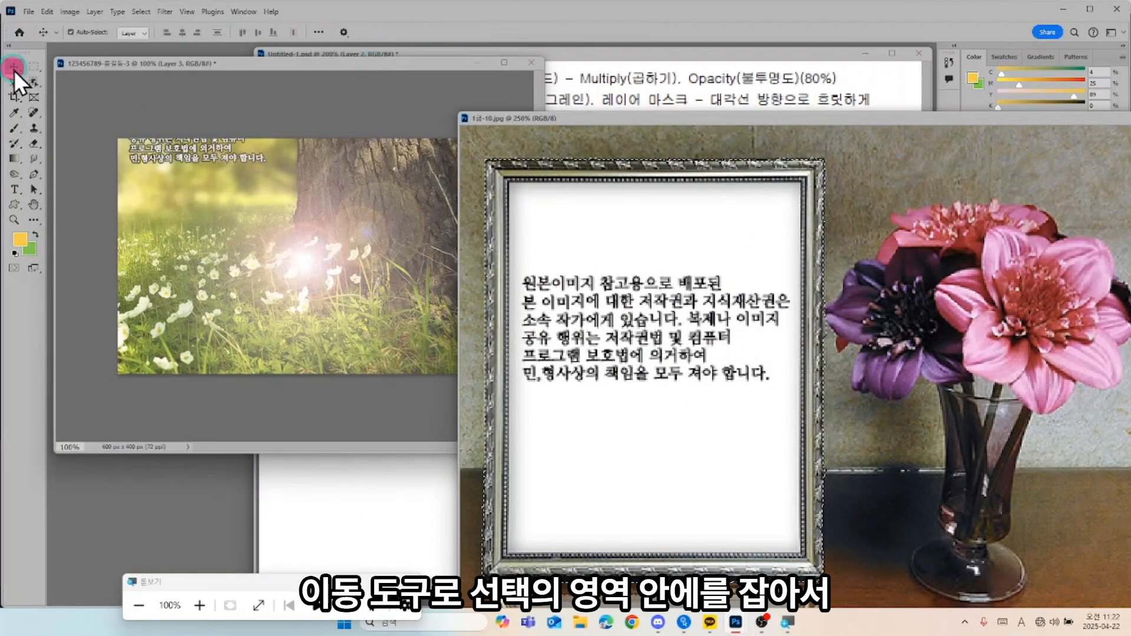
click(607, 281)
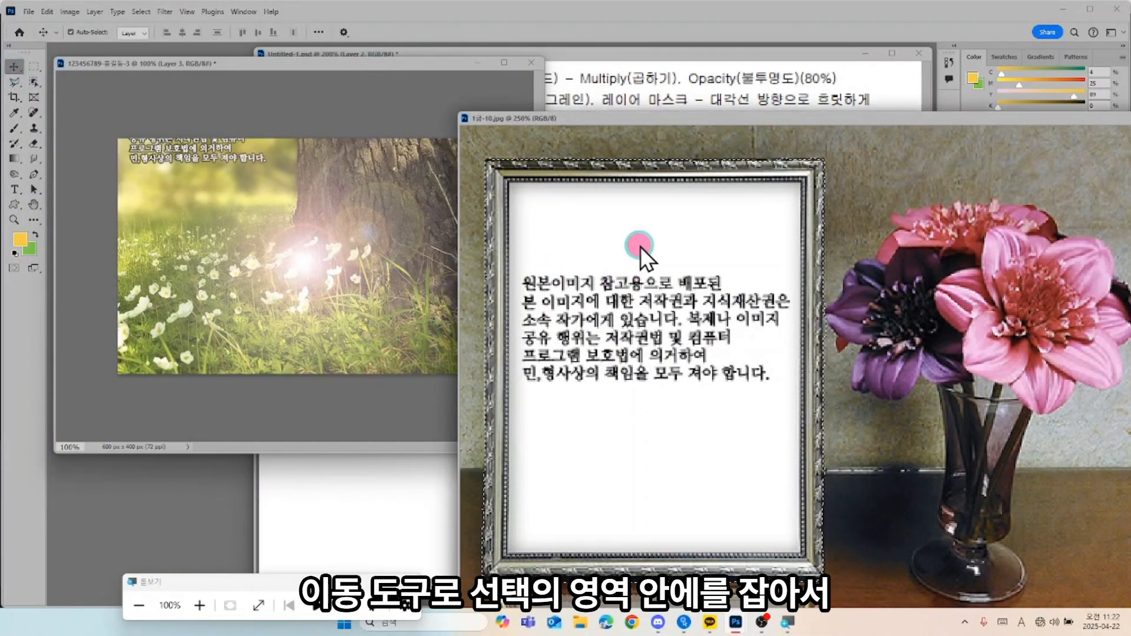
drag(641, 247, 277, 216)
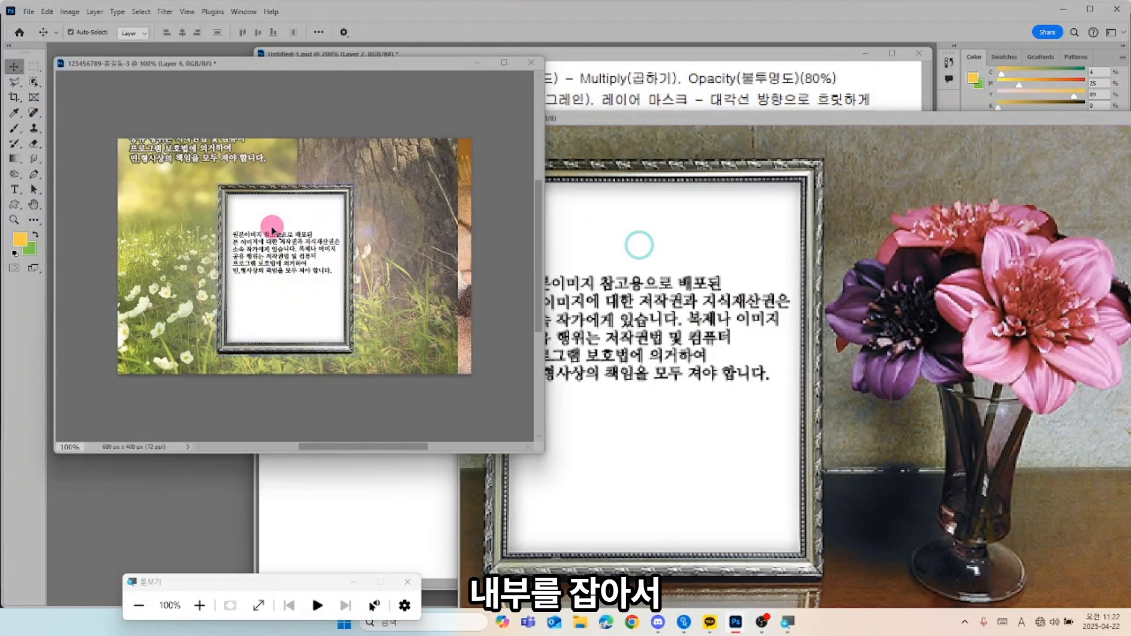
click(1101, 174)
drag(1072, 119, 788, 239)
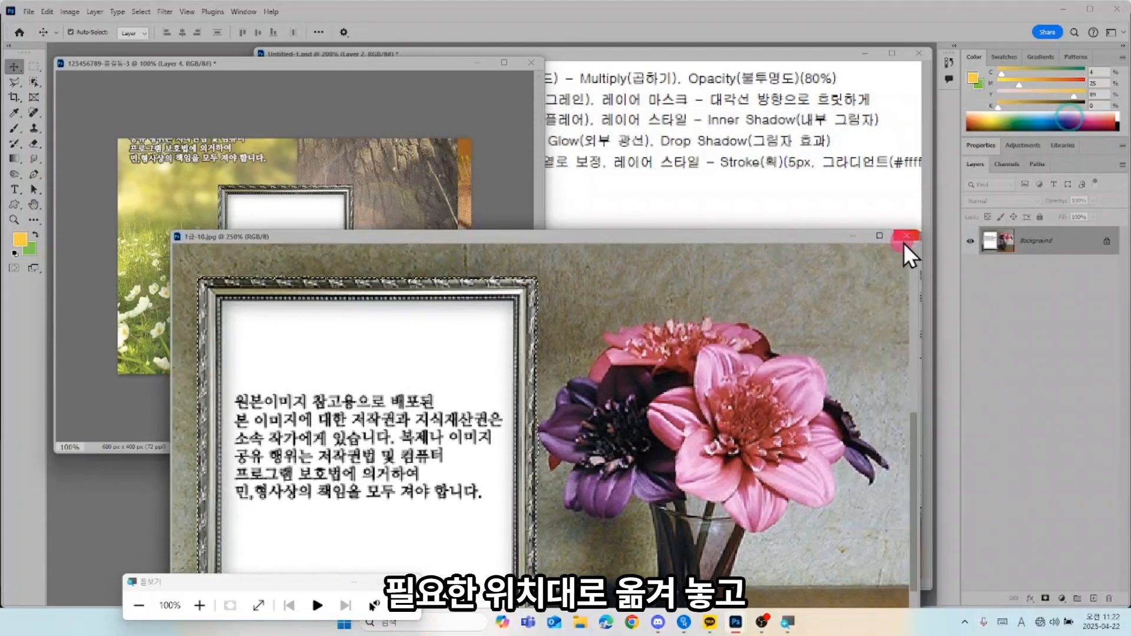
click(914, 237)
Step: Scale the frame layer to about 66% and place it in the left half of the poster
click(450, 250)
click(244, 228)
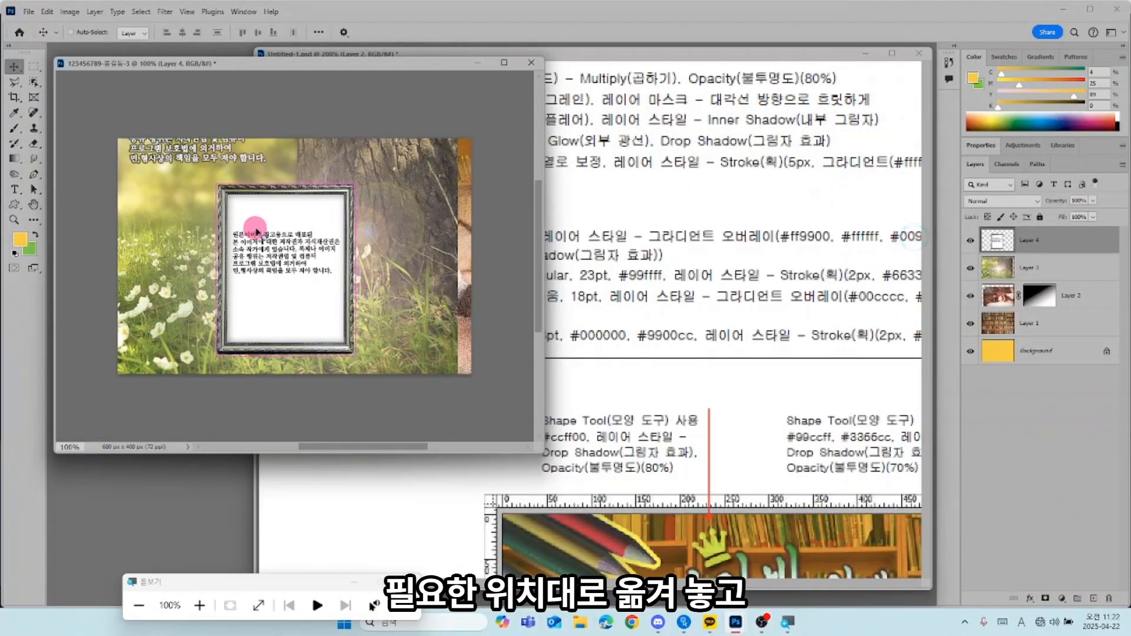
key(ctrl+t)
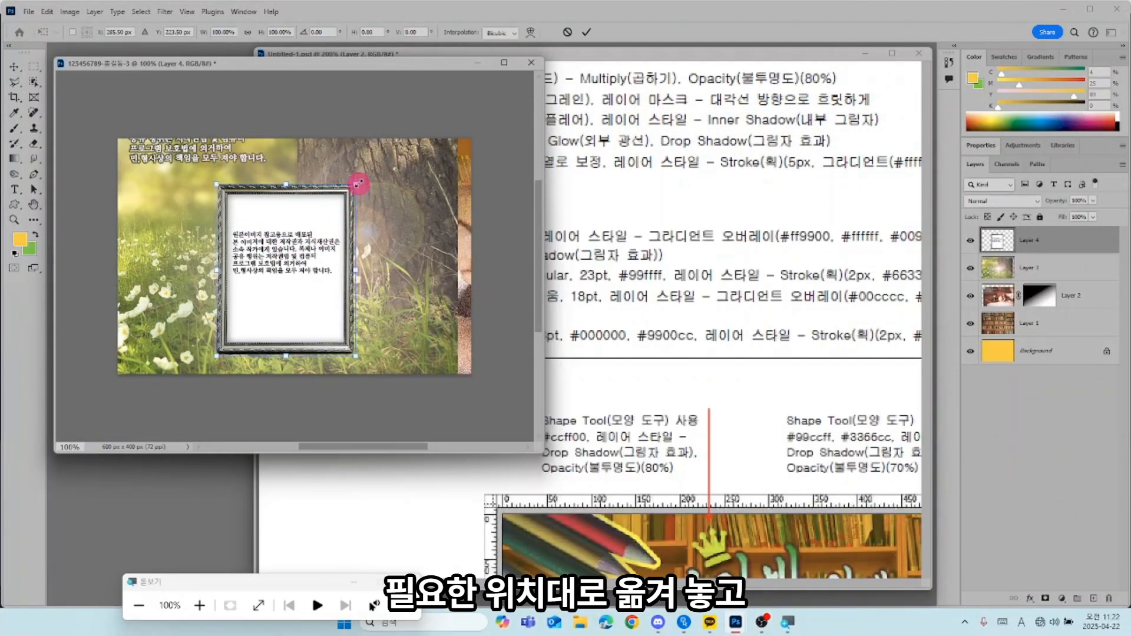
drag(358, 184, 313, 243)
drag(266, 300, 198, 269)
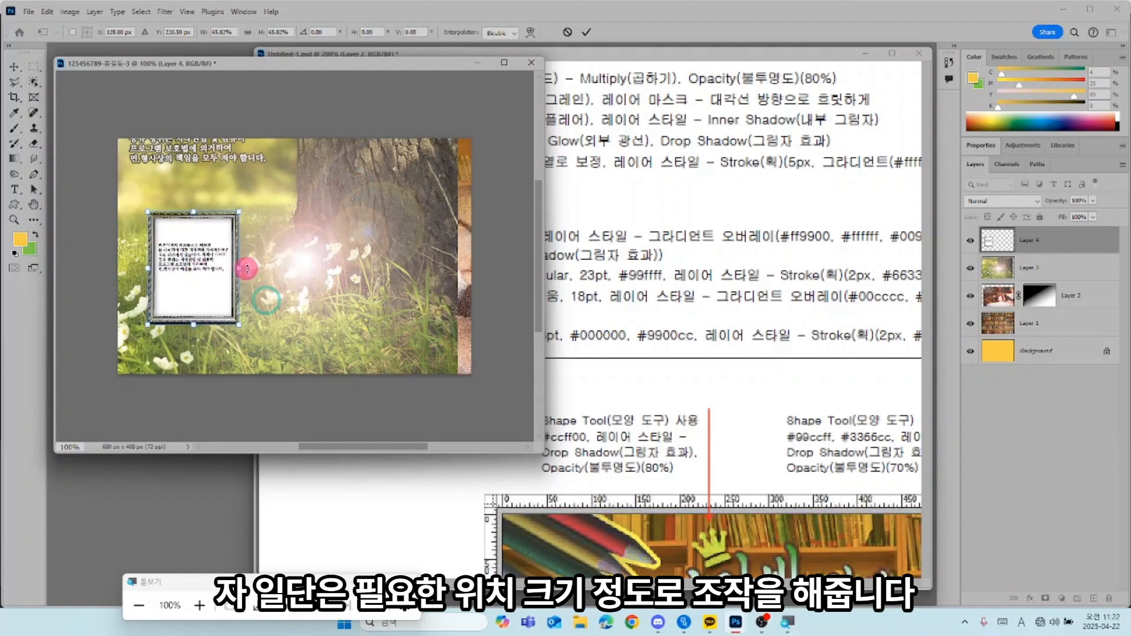
key(Return)
Step: Scale the meadow photo layer to about 54% and place it around the picture frame
click(348, 244)
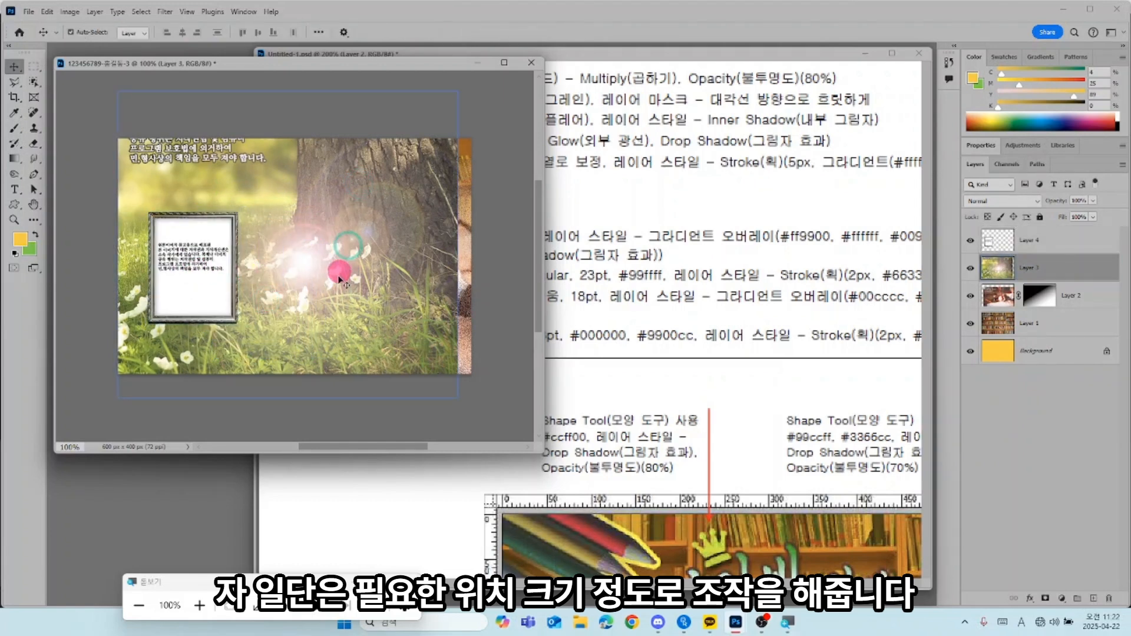
drag(359, 269, 258, 275)
key(ctrl+t)
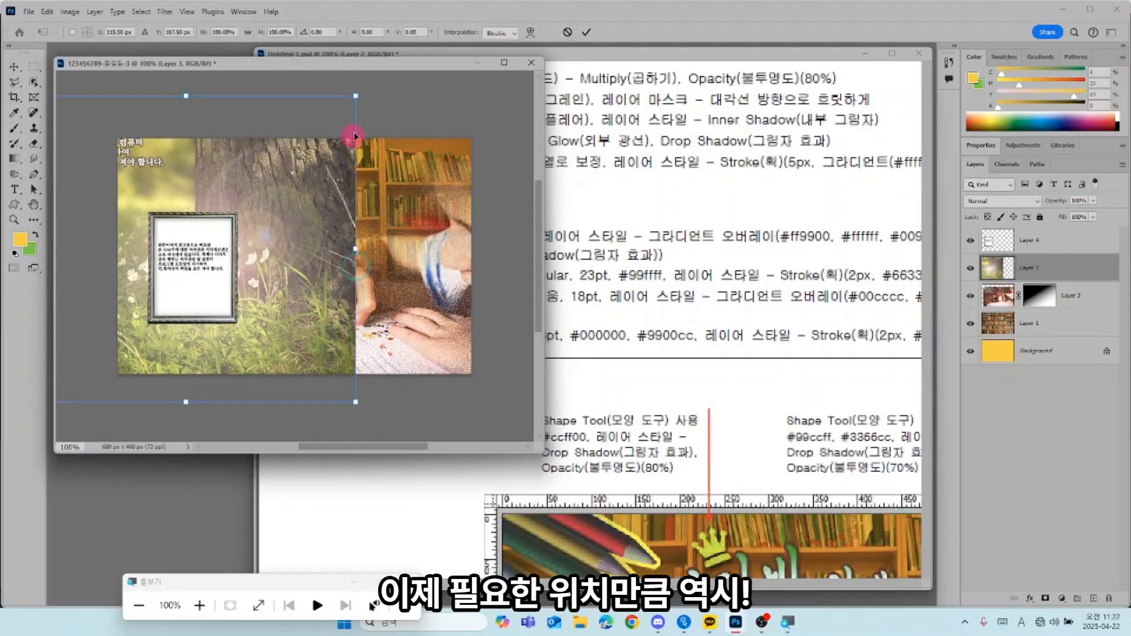
drag(360, 93, 233, 204)
drag(127, 273, 195, 220)
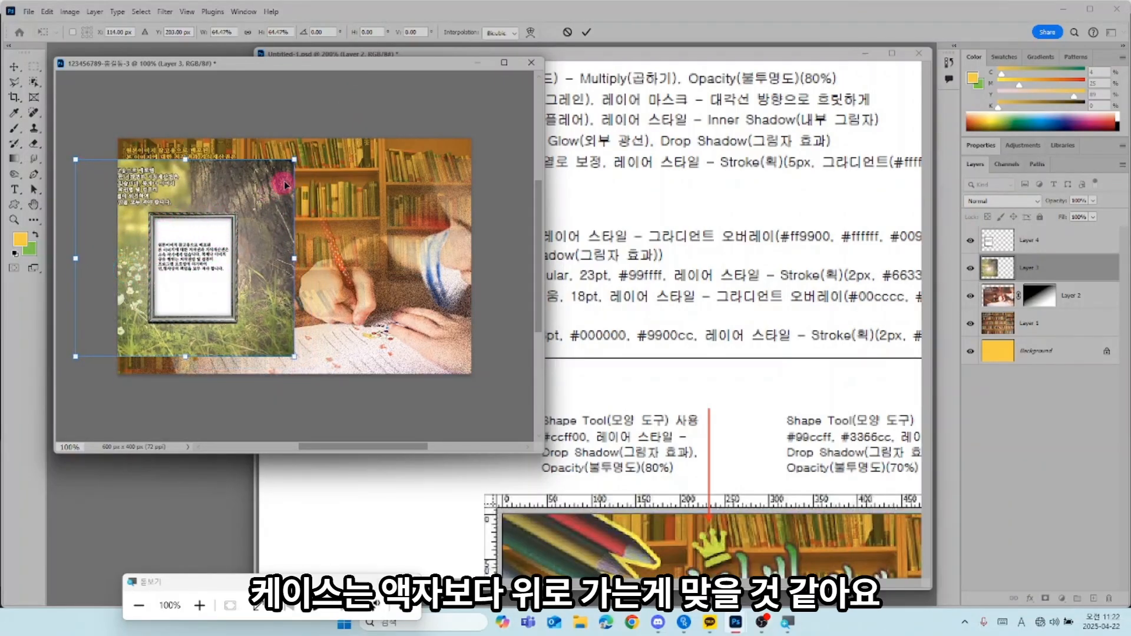
drag(294, 162, 258, 195)
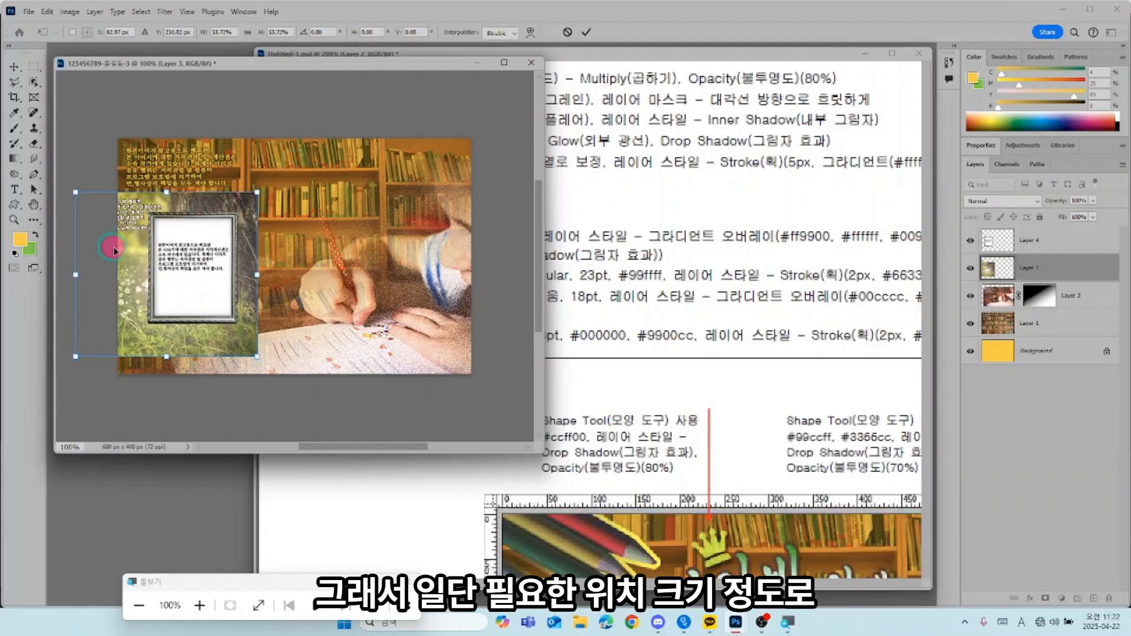
drag(113, 248, 140, 230)
key(Return)
Step: Stack the meadow photo layer above the frame layer and adjust its position after comparing with the sample output
drag(1068, 246, 1067, 253)
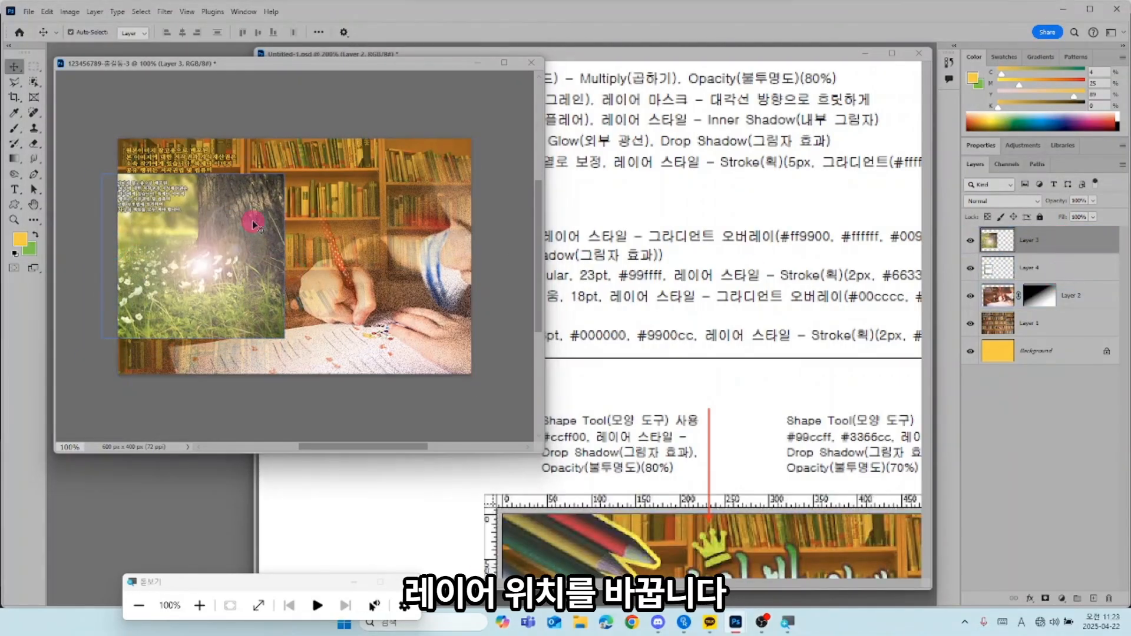
drag(255, 224, 254, 233)
click(795, 458)
scroll(775, 465, down, 3)
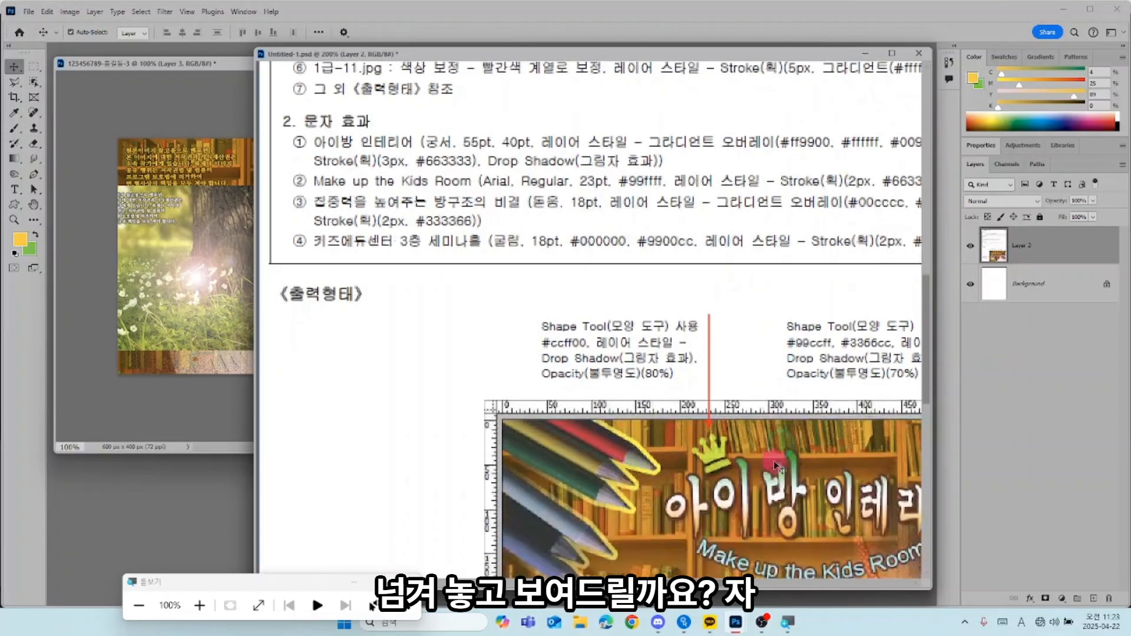
scroll(777, 466, down, 5)
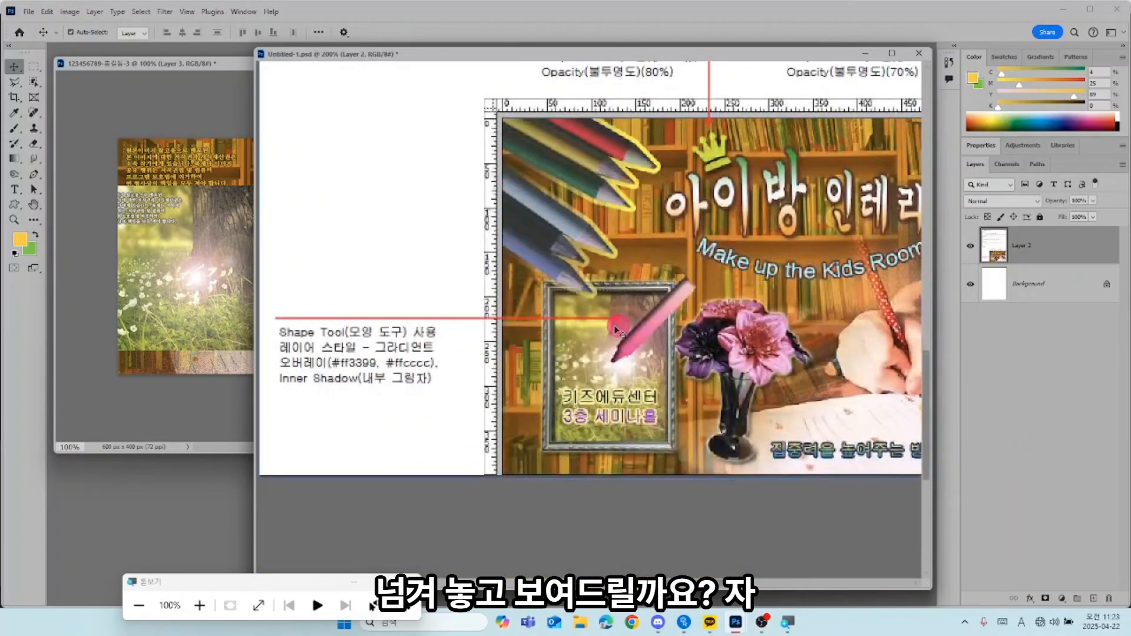
click(185, 262)
drag(237, 285, 228, 252)
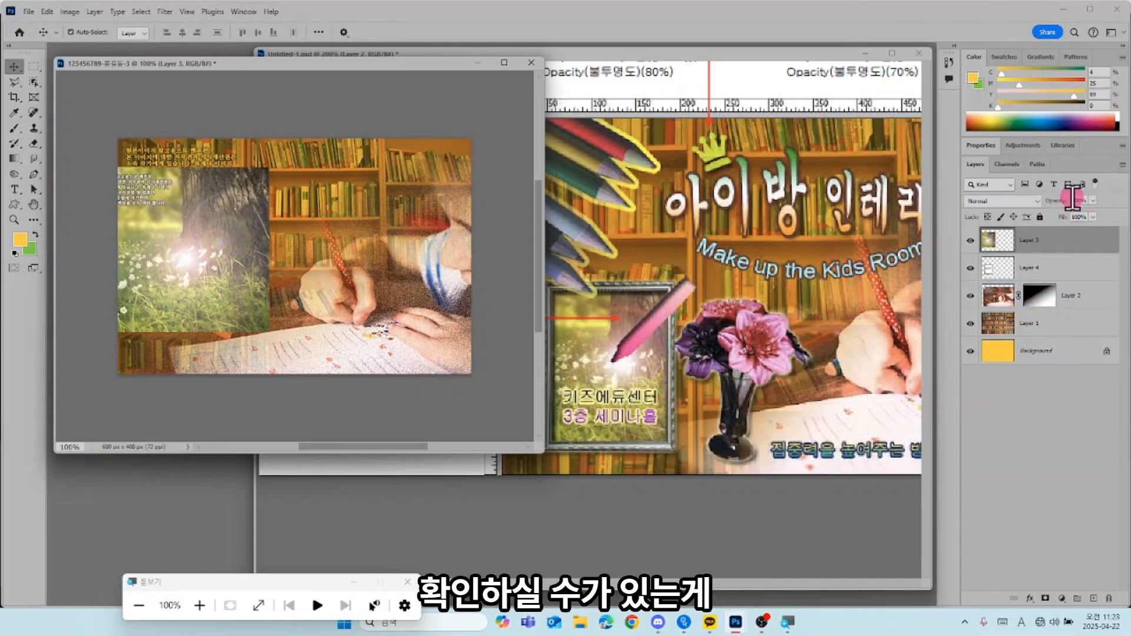
Step: Position the meadow photo over the frame while its opacity is at 50%, and restore the opacity to 100%
key(3)
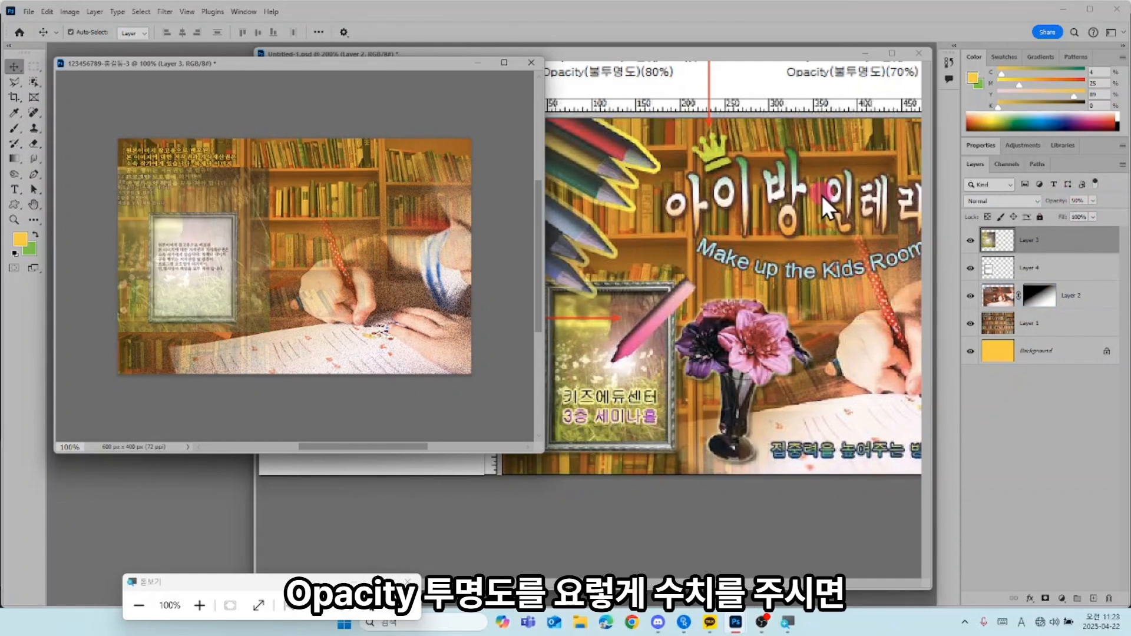
drag(234, 255, 236, 288)
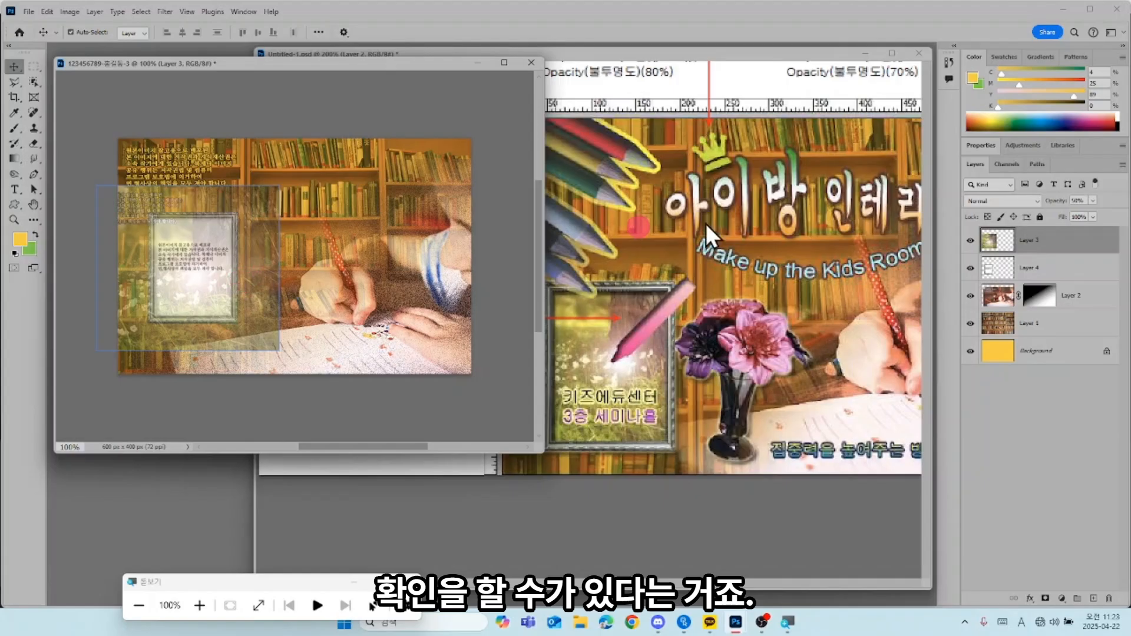
click(1098, 186)
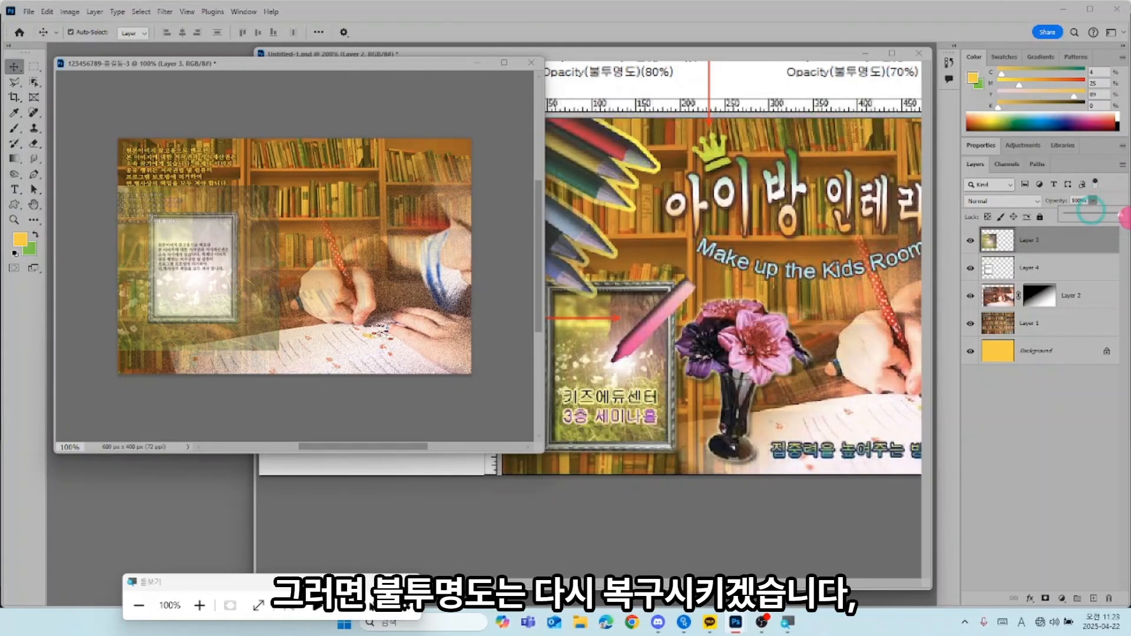
drag(1092, 213, 1122, 220)
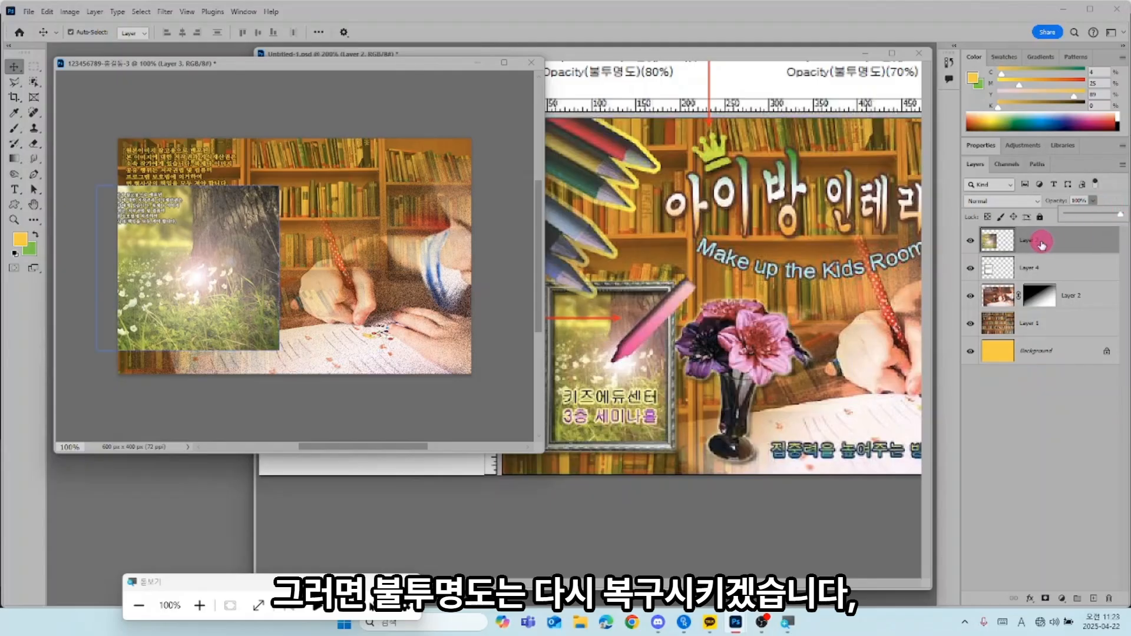
Step: Hide the meadow photo layer and select the frame's inner opening with the Rectangular Marquee tool
click(970, 240)
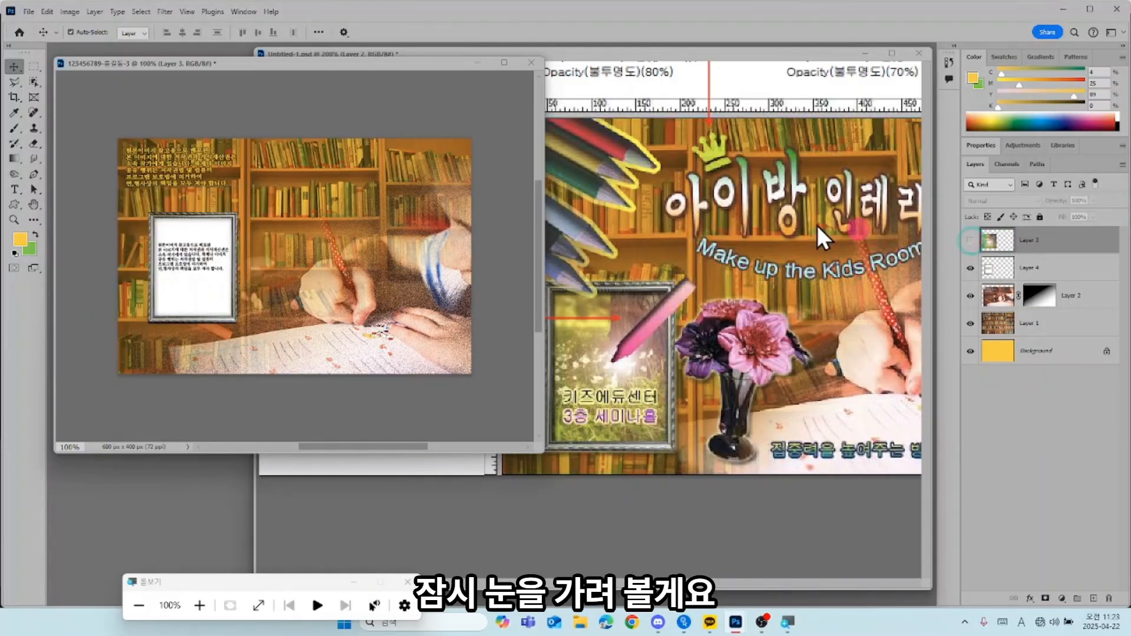
click(33, 66)
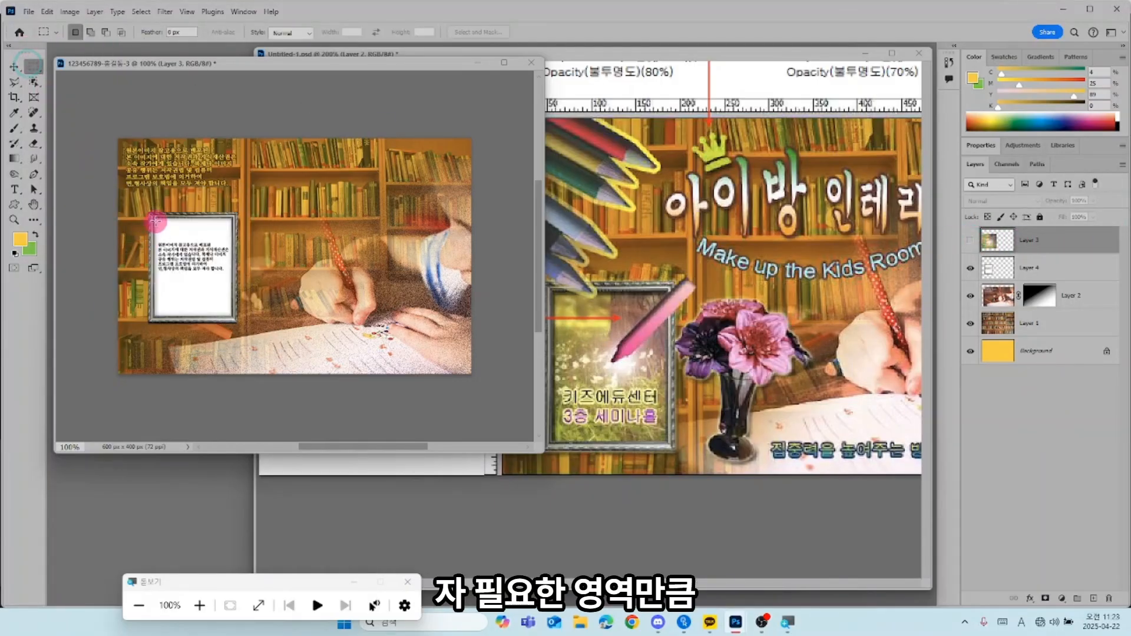
drag(154, 217, 232, 316)
key(ctrl+0)
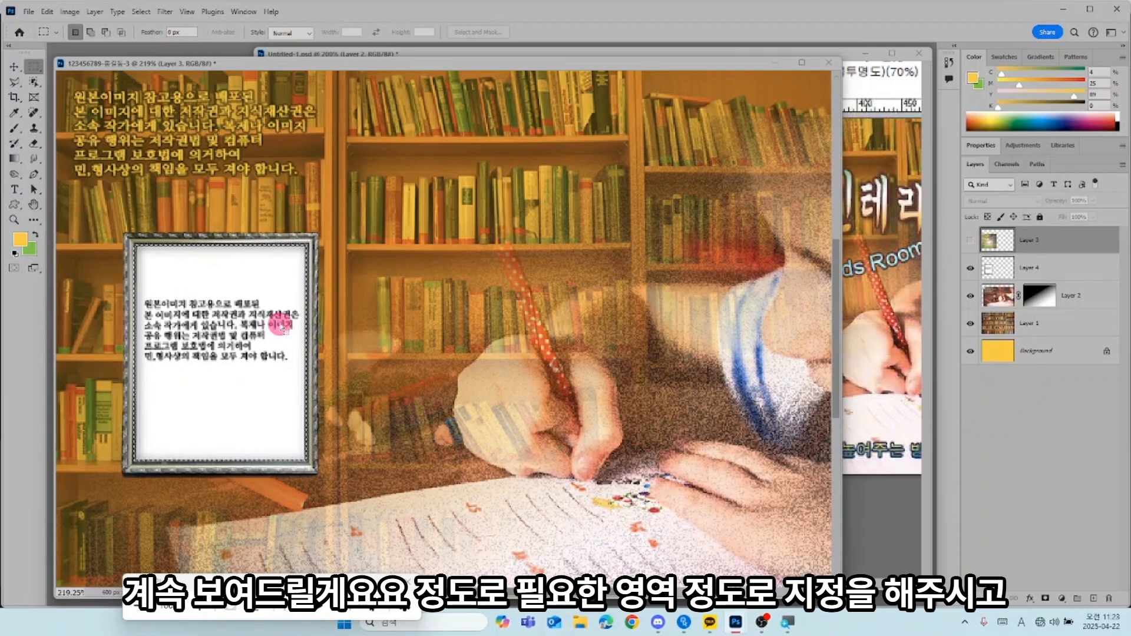
Step: Show the meadow photo, copy its selected area to a new layer, and hide the full meadow layer
click(969, 241)
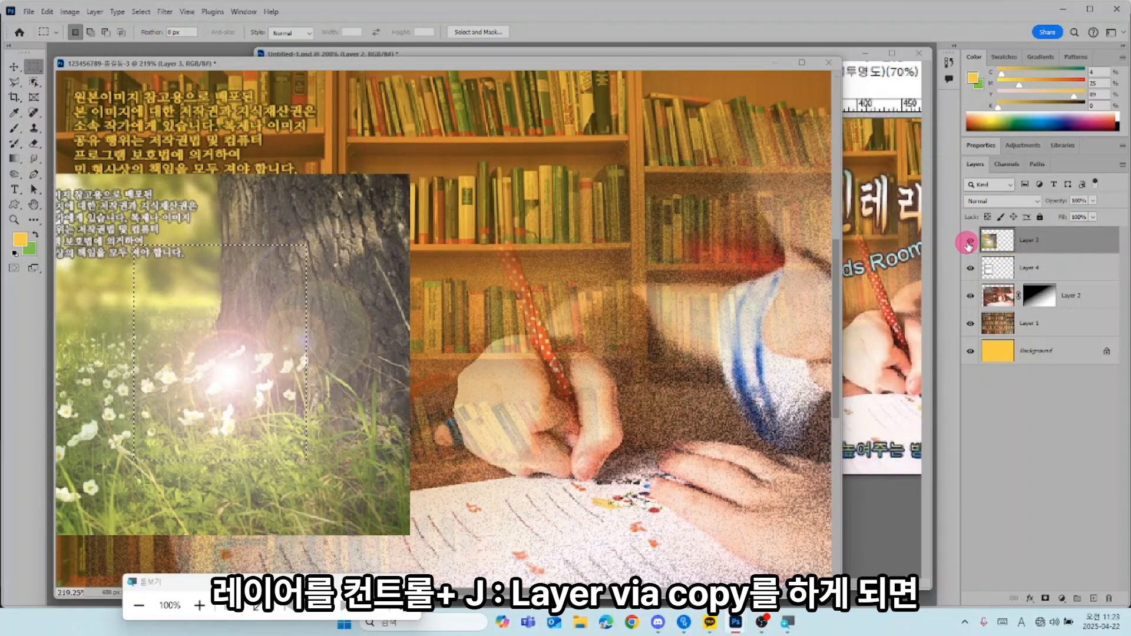
key(ctrl+j)
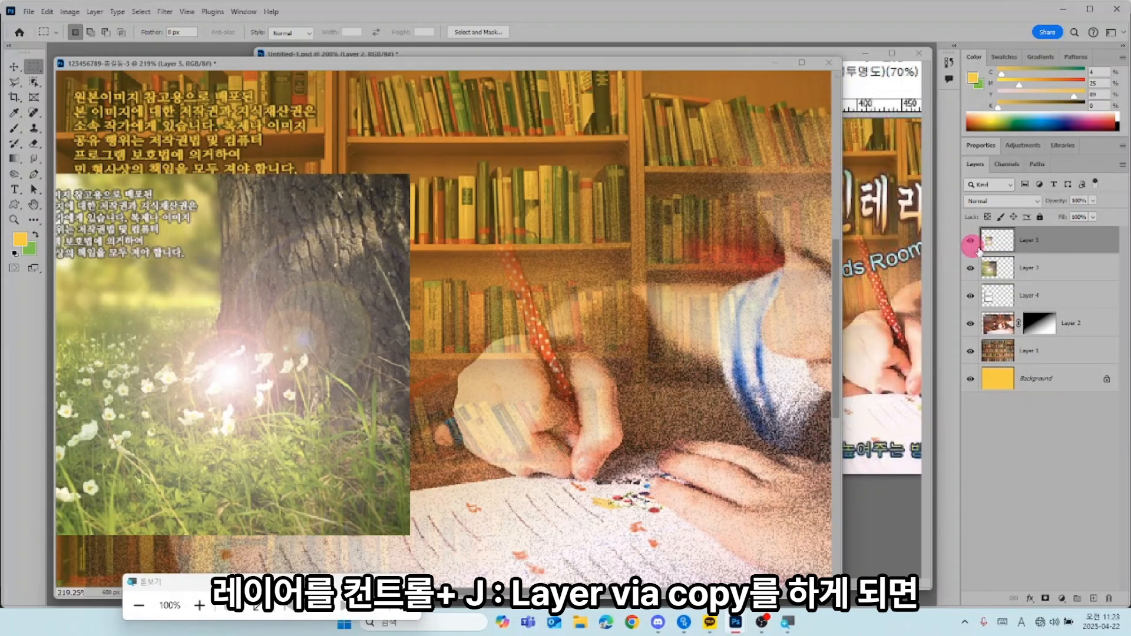
click(974, 271)
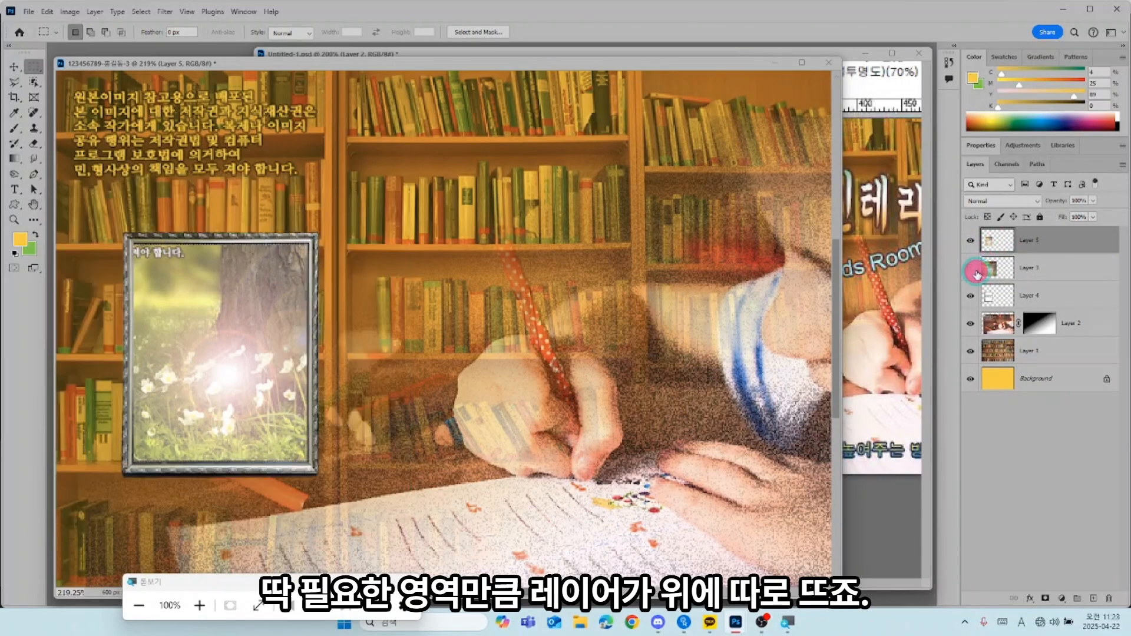
click(976, 271)
click(976, 271)
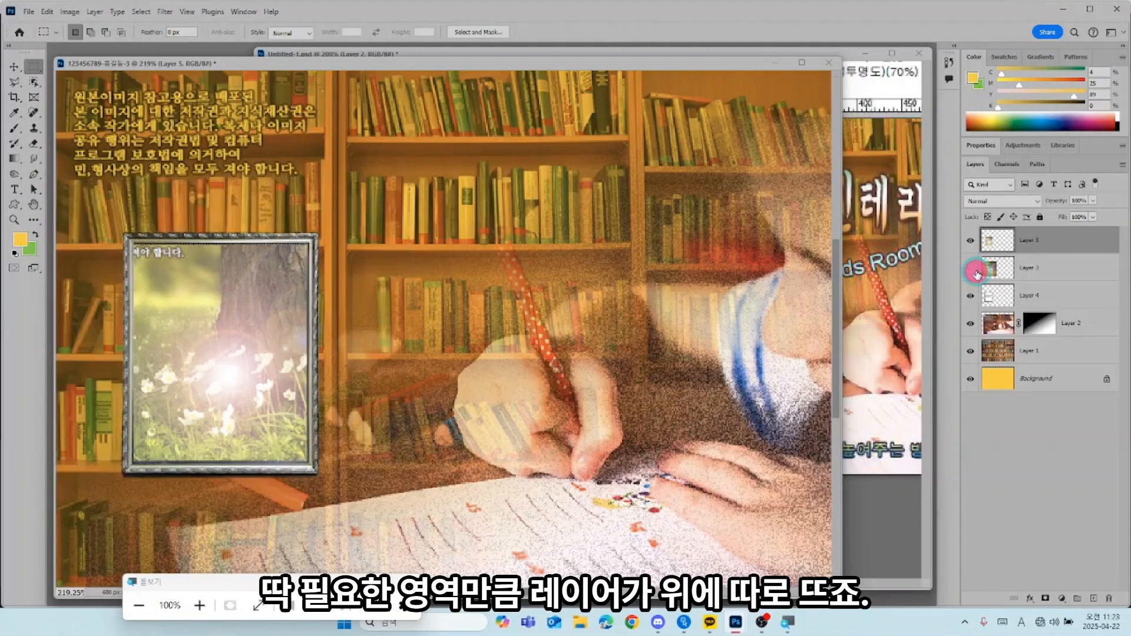
Step: Apply an Inner Shadow to the cropped meadow layer, cast diagonally at about 126° with a distance of 6 px
double_click(997, 246)
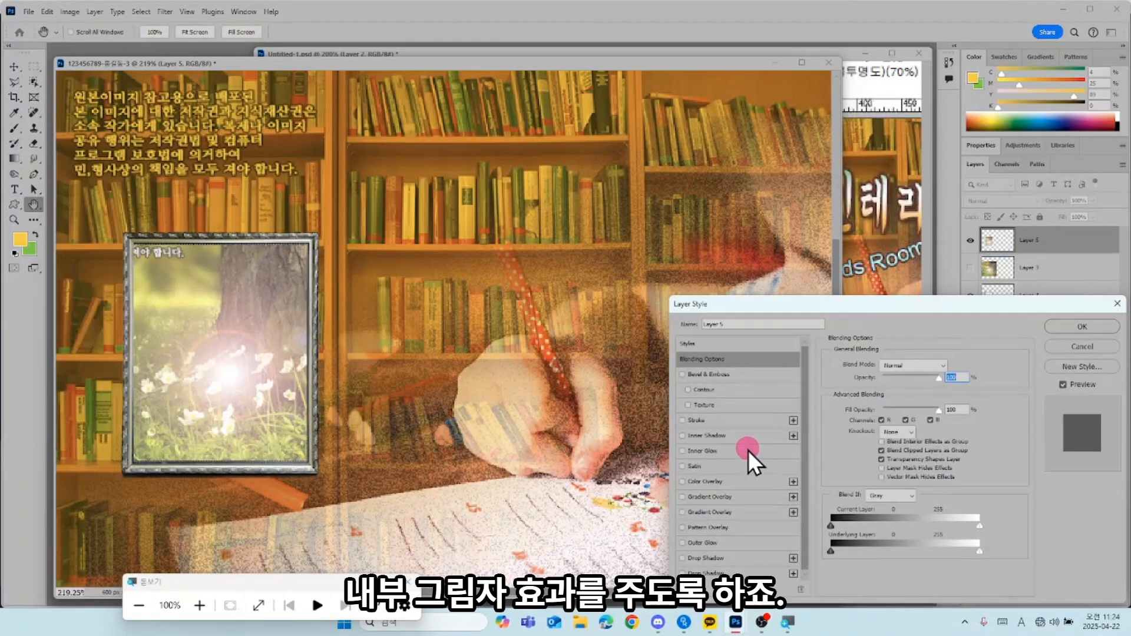
click(706, 435)
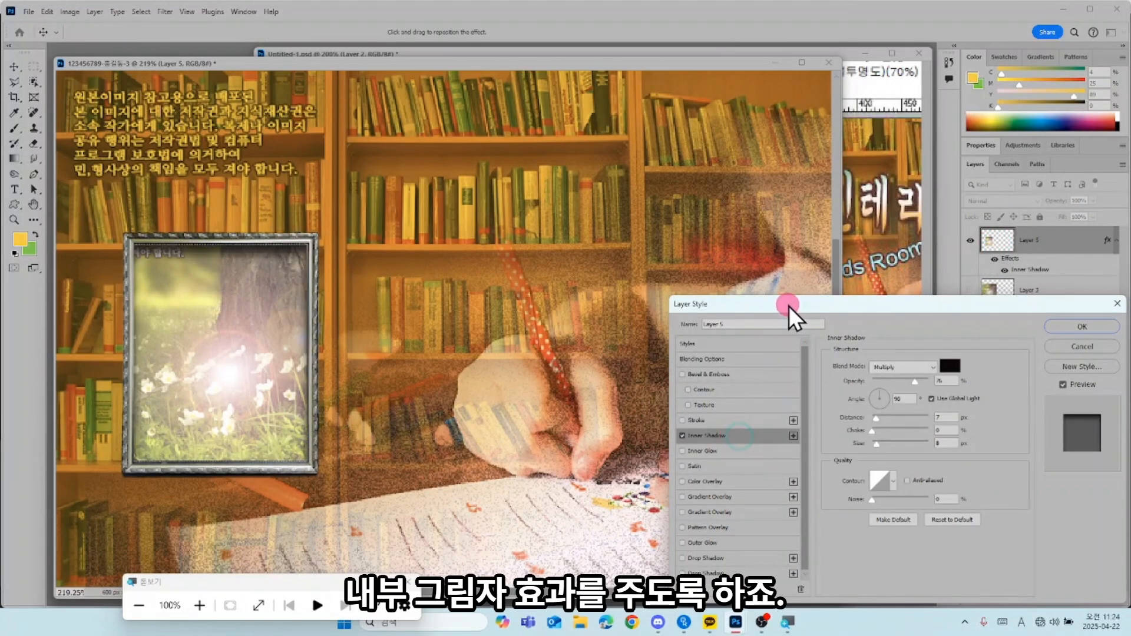
drag(790, 306, 492, 211)
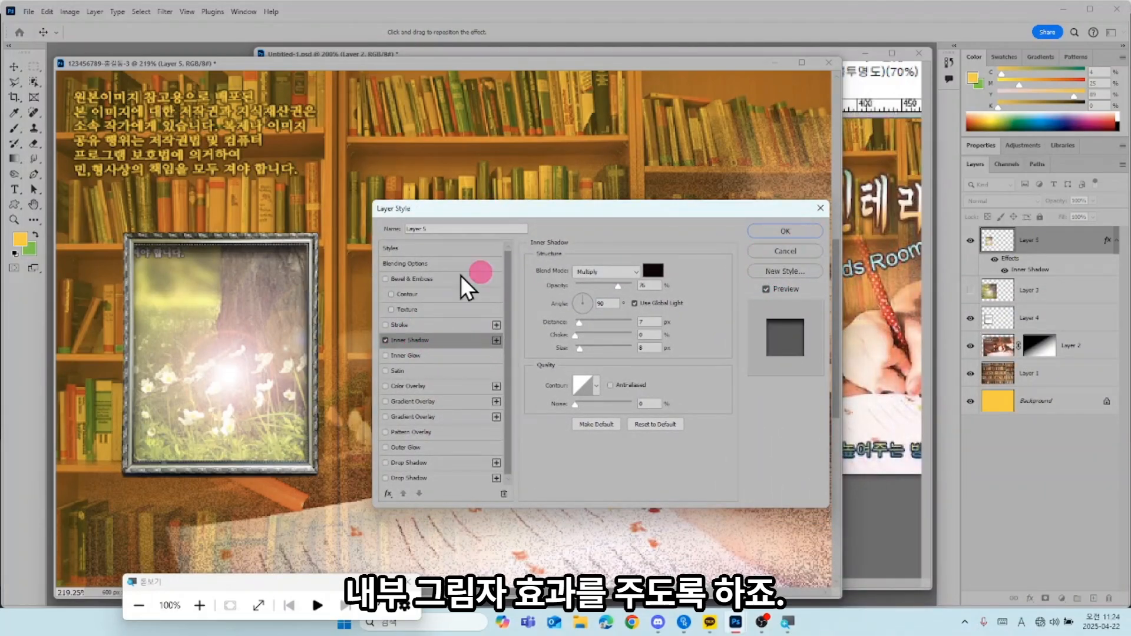
drag(193, 285, 197, 284)
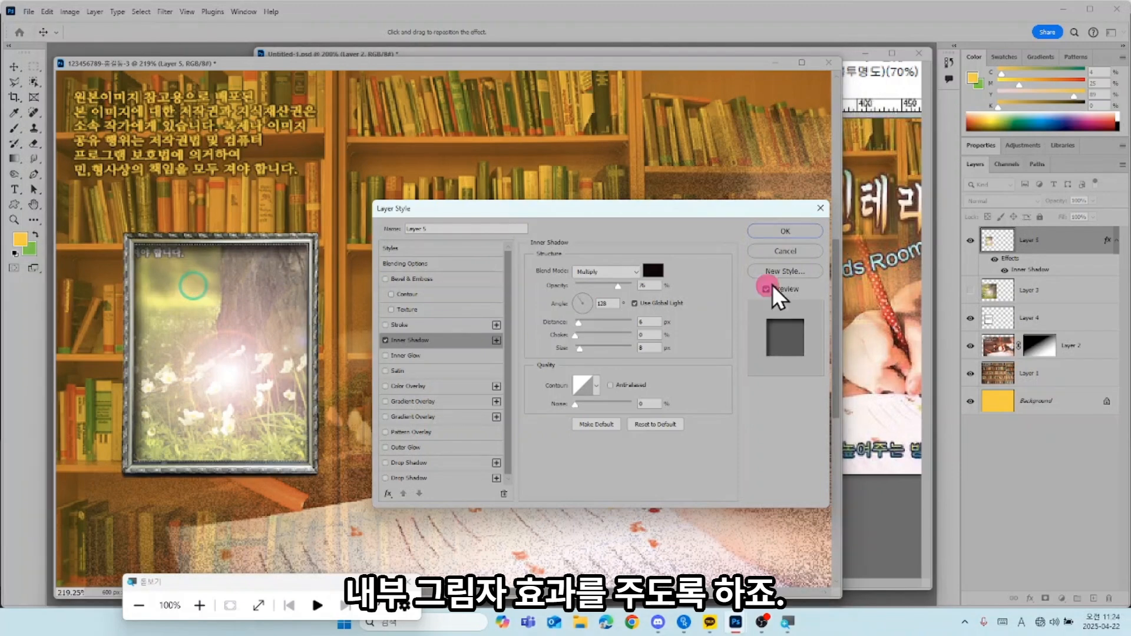
click(782, 228)
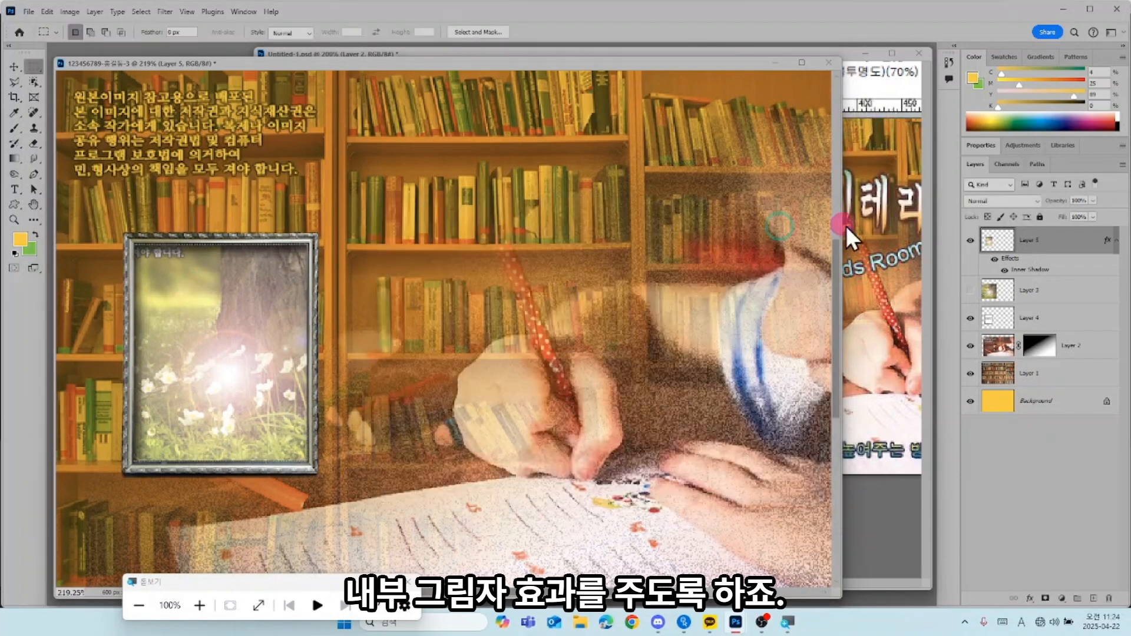
Step: Check the frame's required effects on the exam sheet, and apply Outer Glow and Drop Shadow styles to the frame layer
click(872, 207)
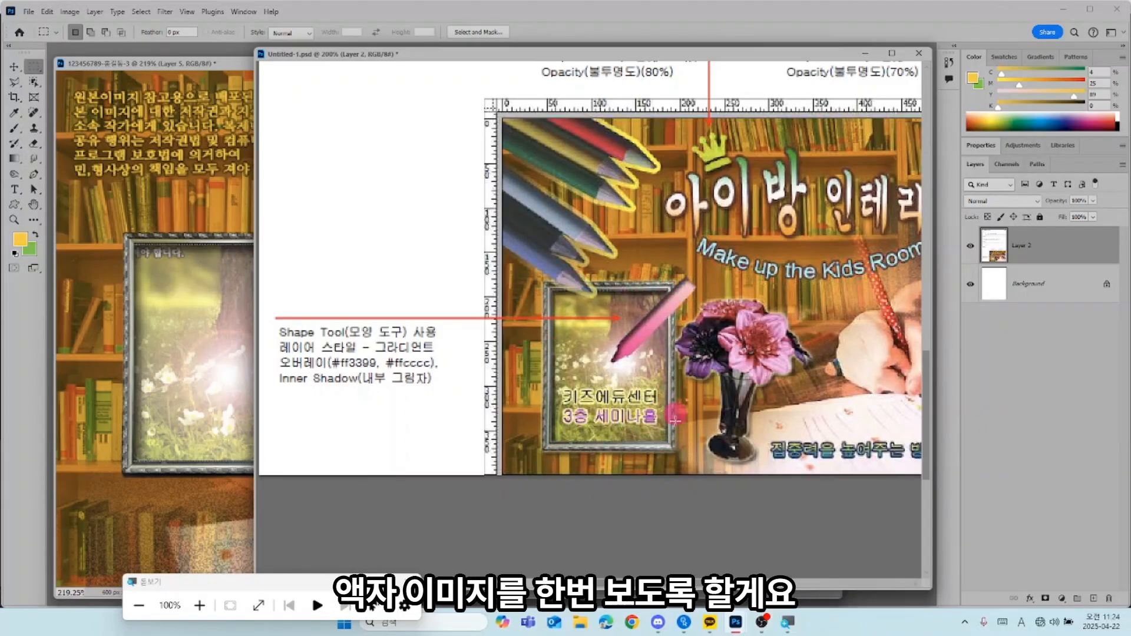
scroll(724, 241, up, 5)
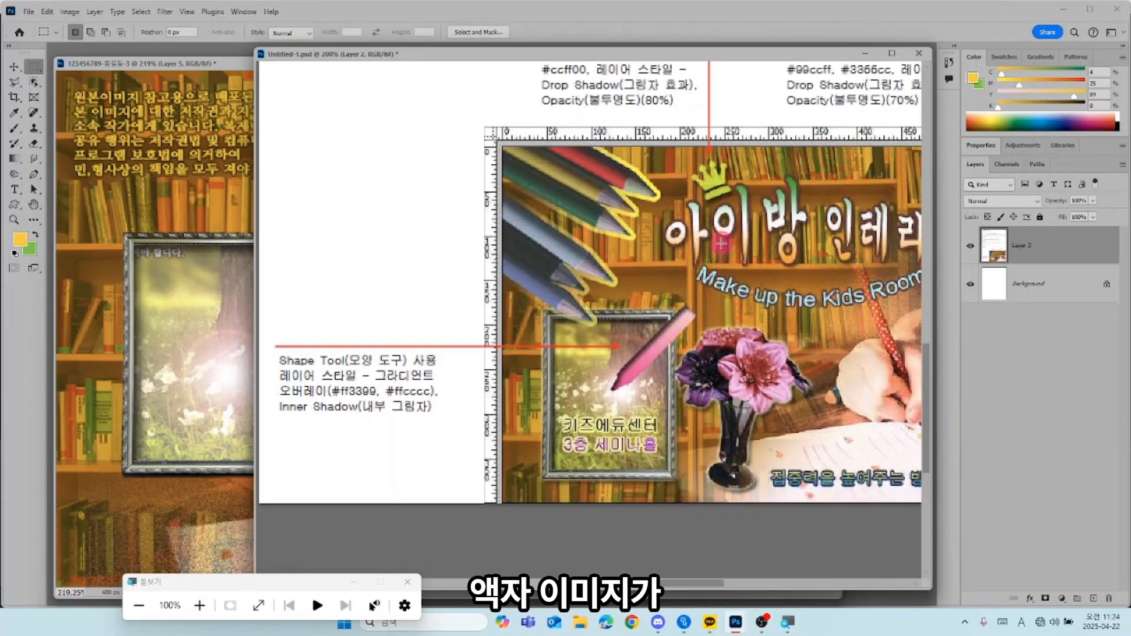
scroll(724, 242, up, 5)
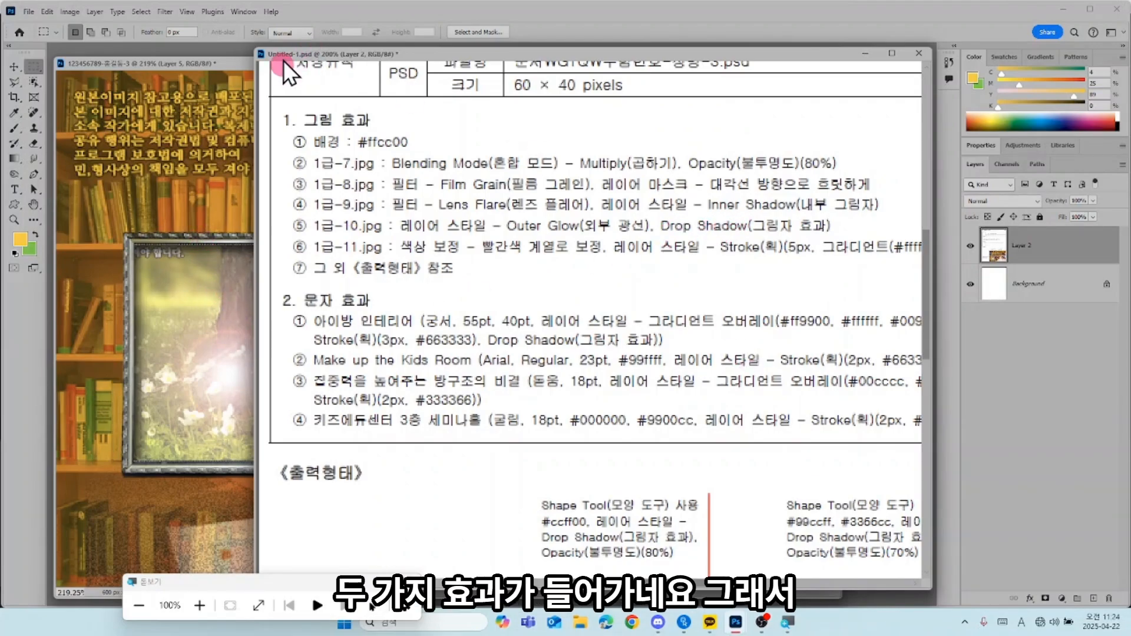
click(238, 60)
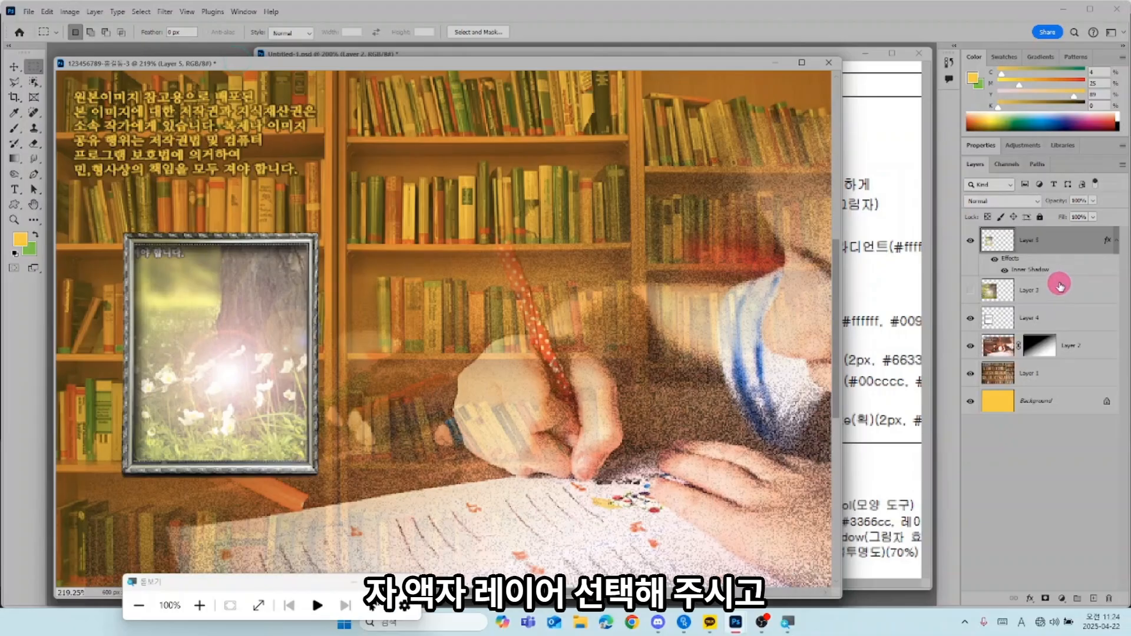
click(1062, 323)
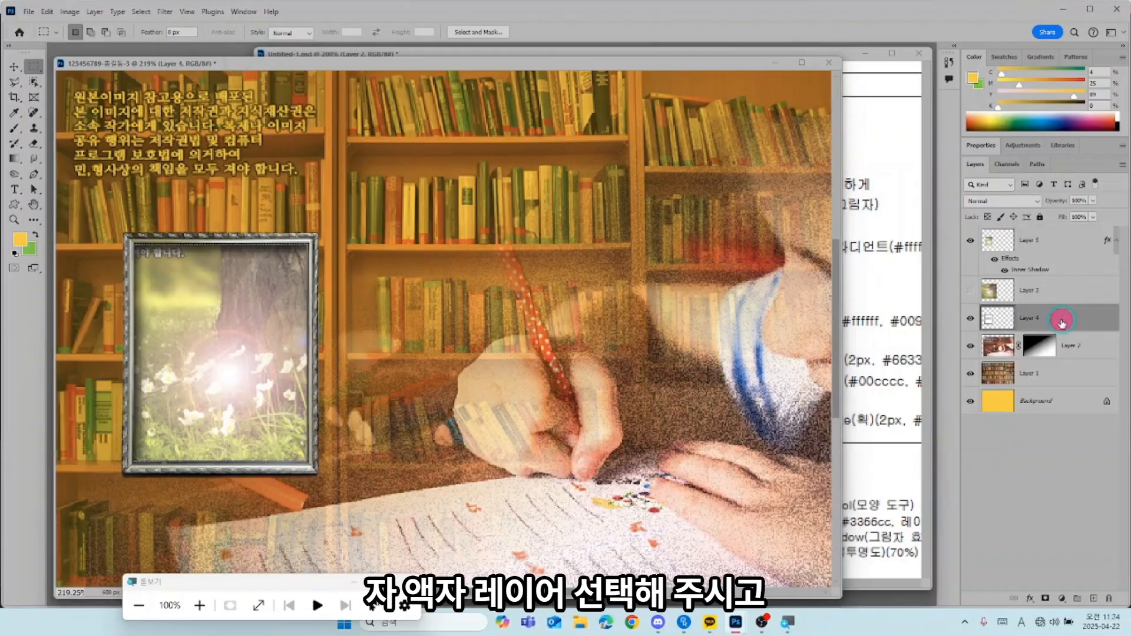
double_click(1003, 321)
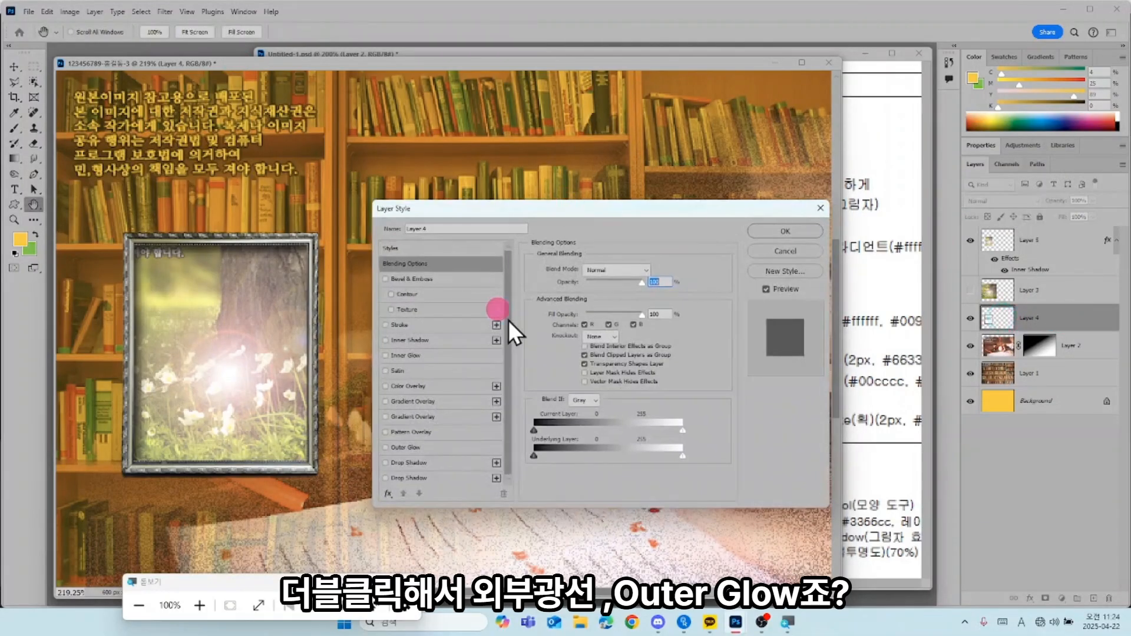
click(427, 448)
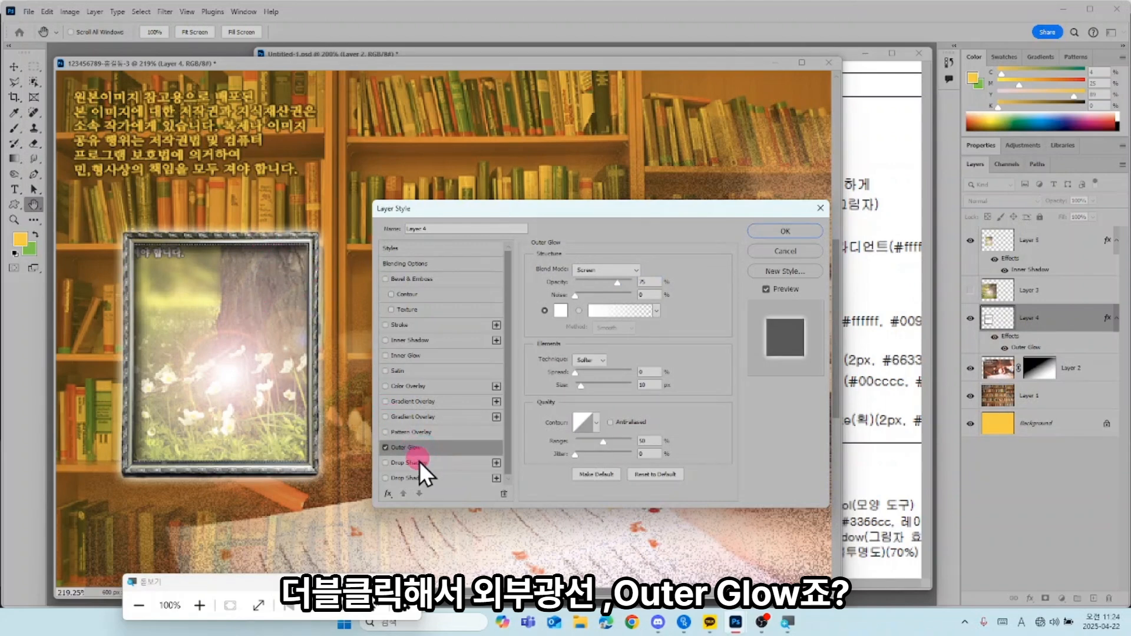
click(420, 462)
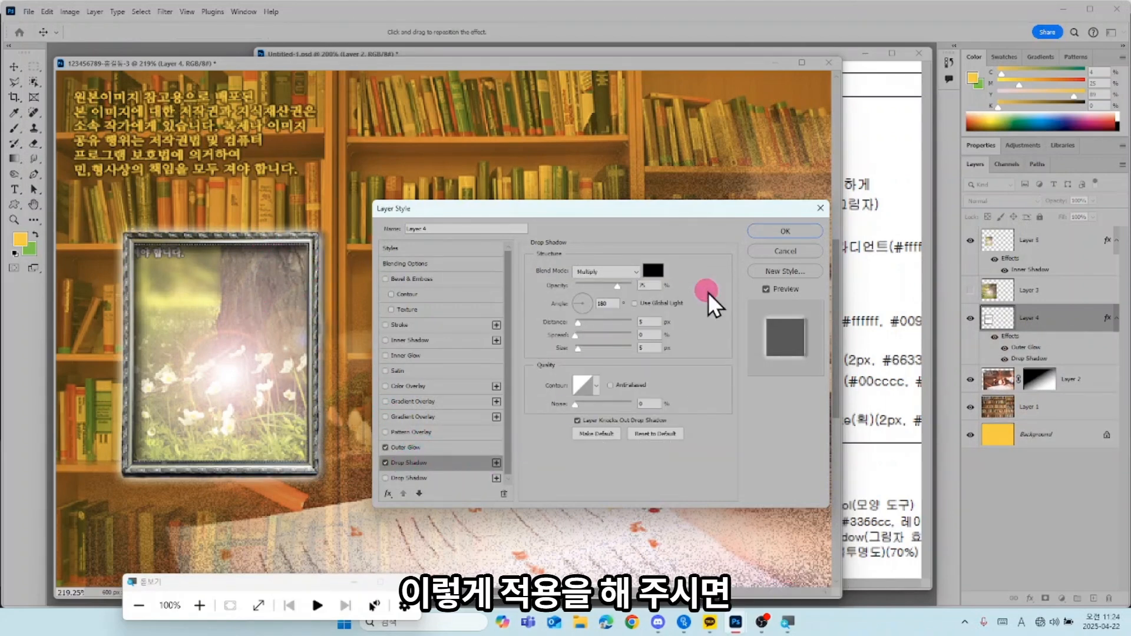
click(784, 231)
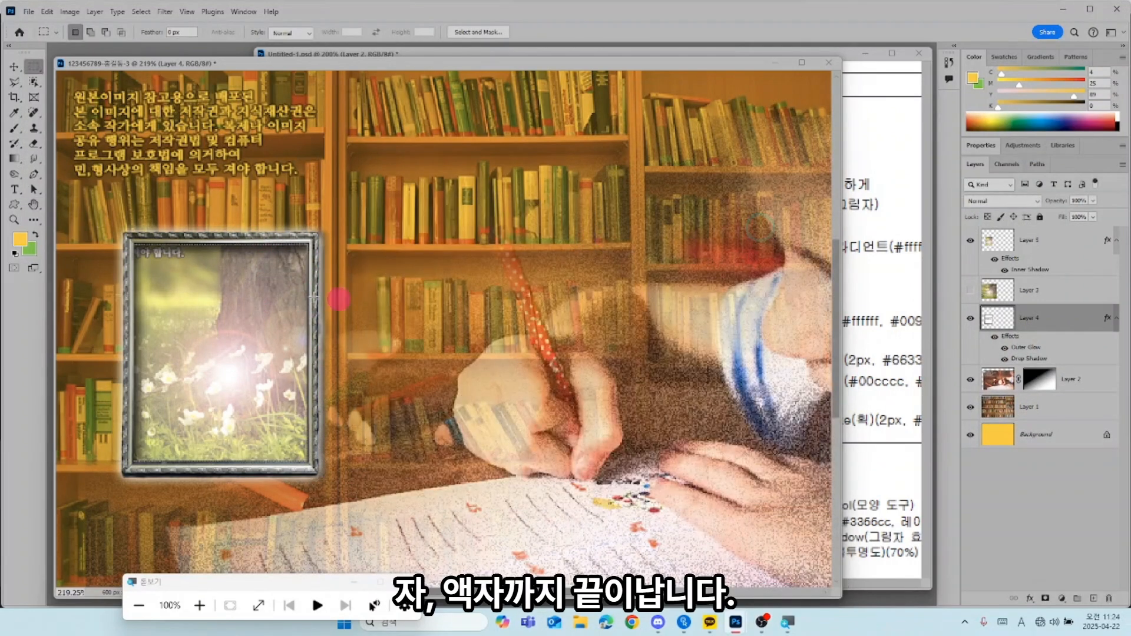
Step: Examine the exam sheet for the colored-pencil image's placement in the sample output and the effects required for 1급-11.jpg
click(889, 160)
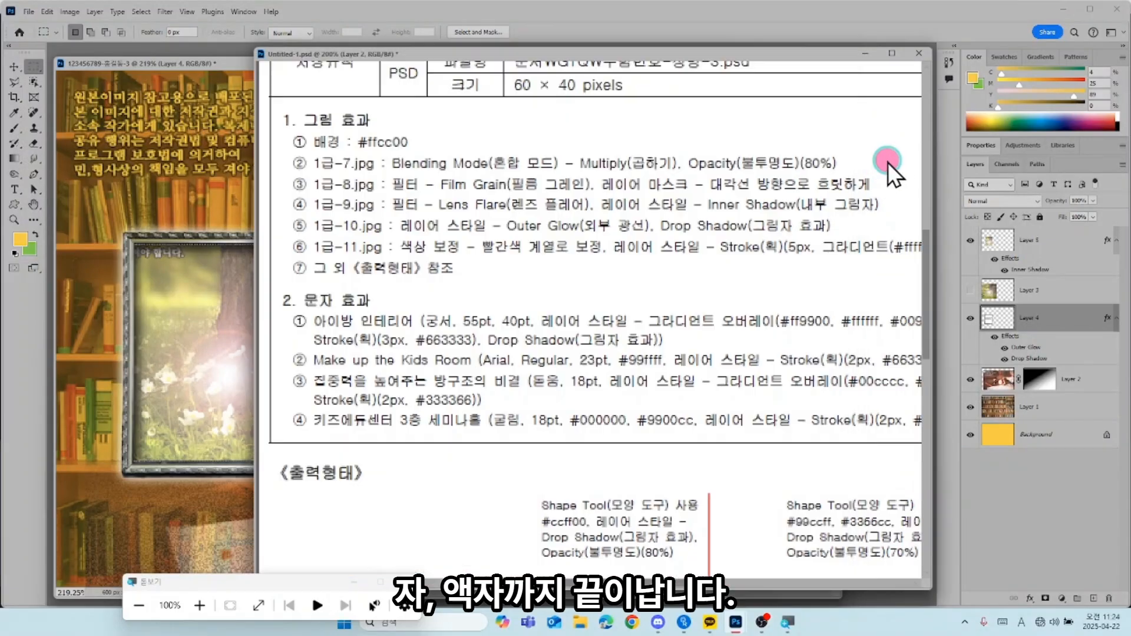
scroll(629, 321, down, 1)
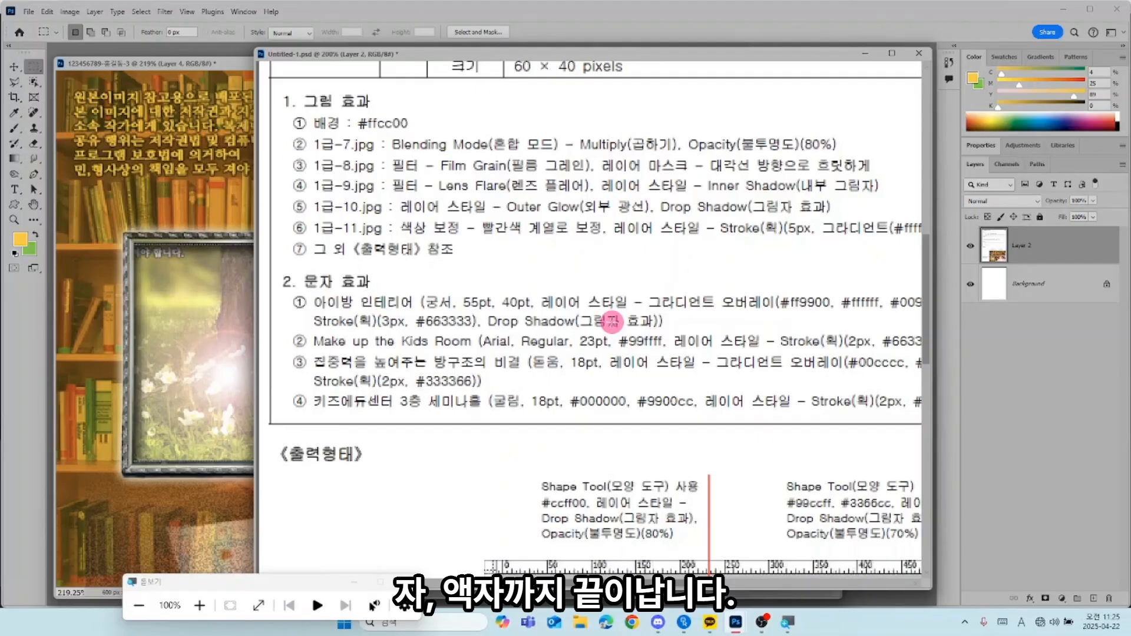
scroll(575, 323, down, 1)
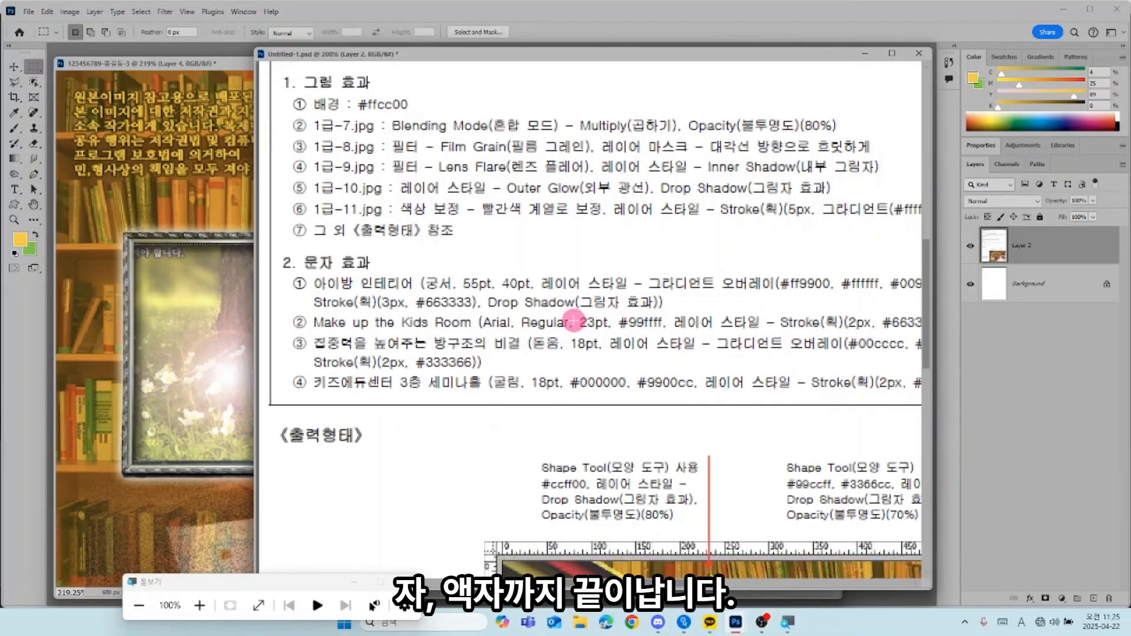
scroll(573, 319, down, 20)
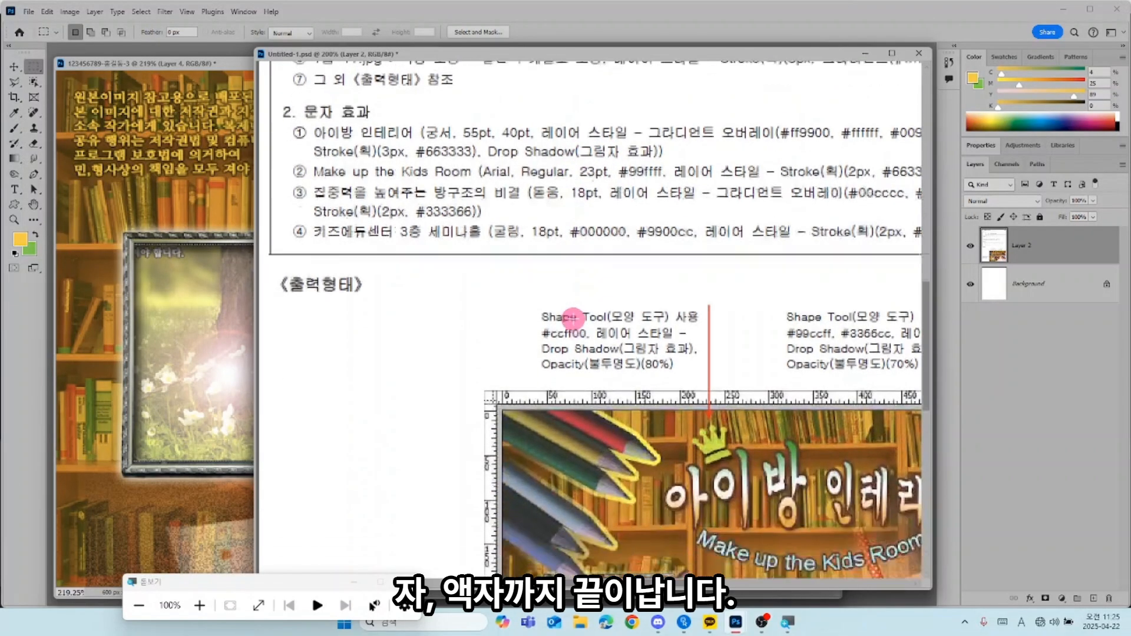
scroll(572, 319, down, 2)
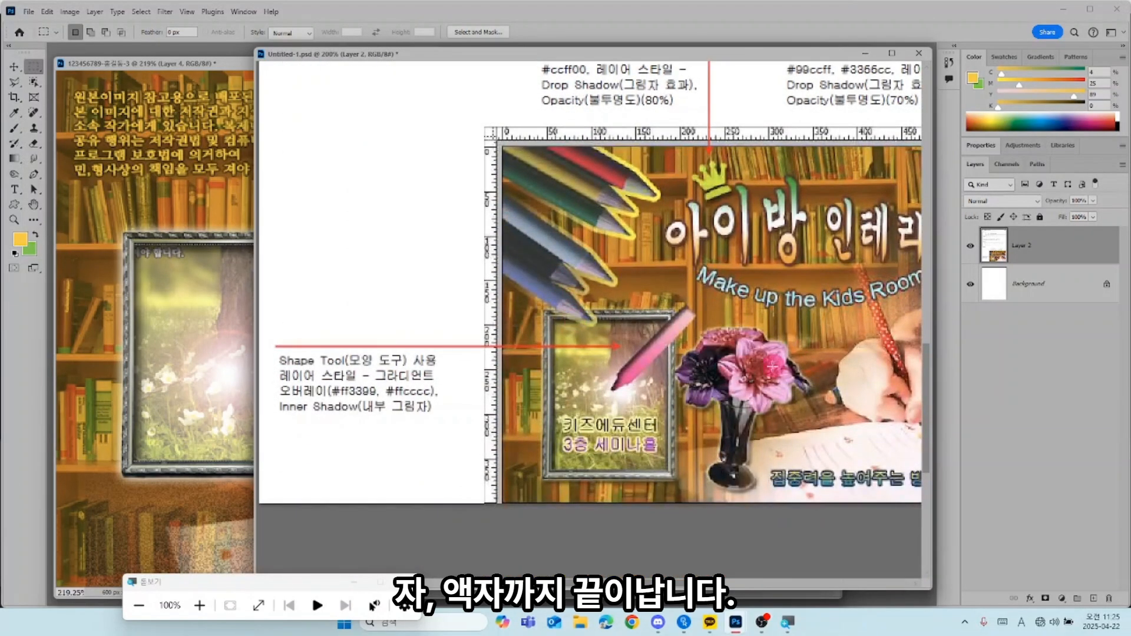
drag(784, 362, 694, 453)
drag(652, 194, 750, 468)
drag(718, 222, 675, 184)
drag(654, 469, 679, 331)
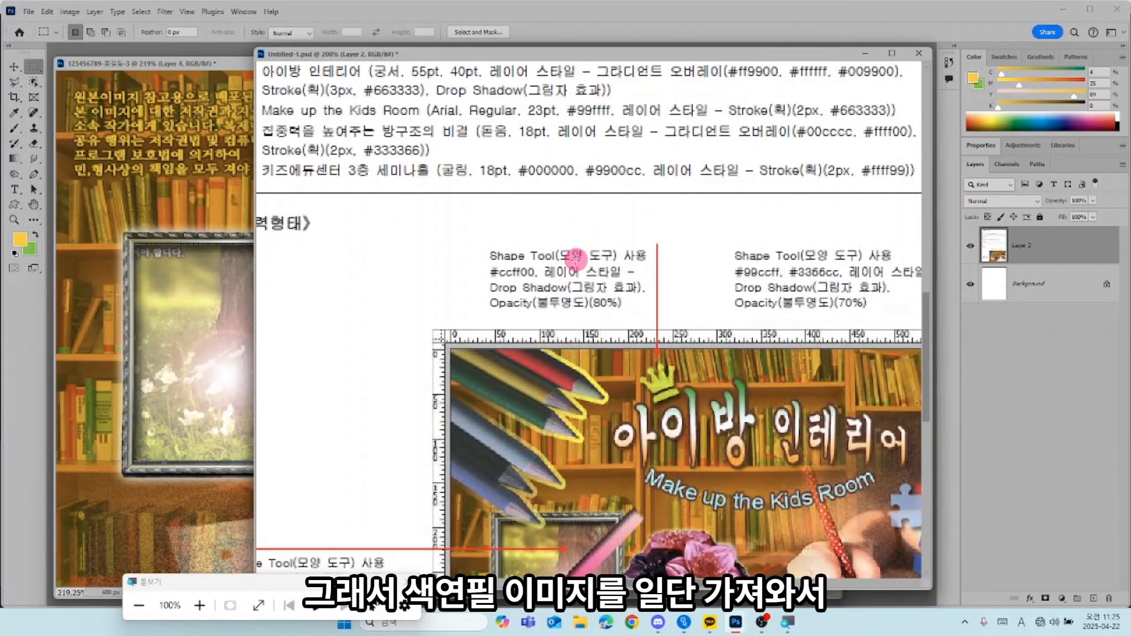
drag(601, 194, 609, 359)
drag(816, 261, 755, 268)
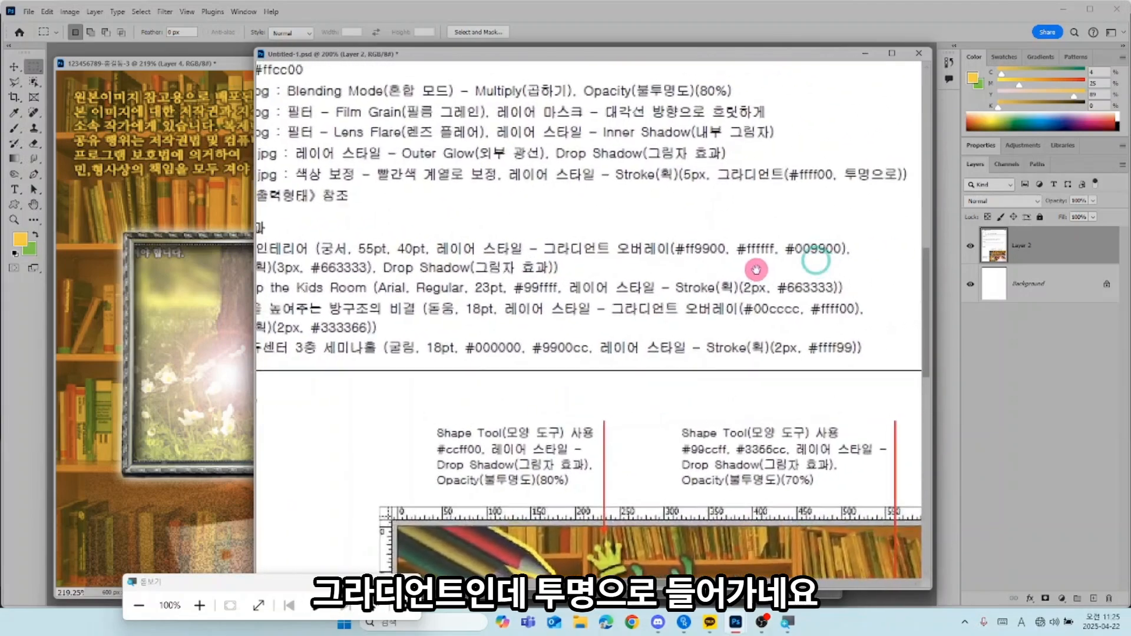
drag(736, 177, 768, 200)
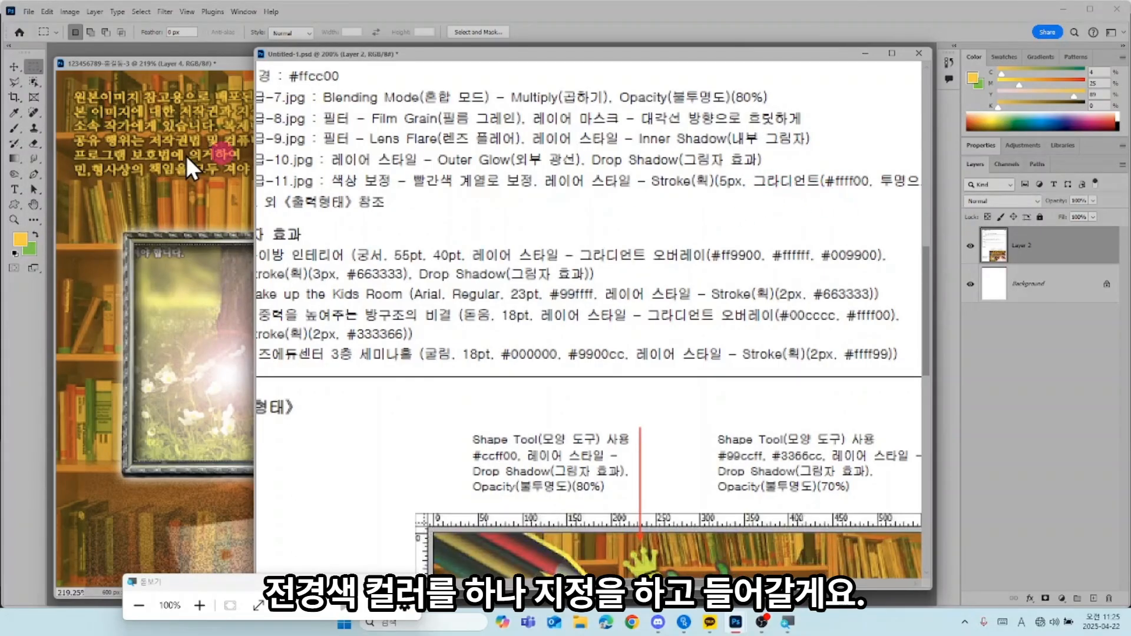
Step: Set the foreground color to #ffff00
click(20, 235)
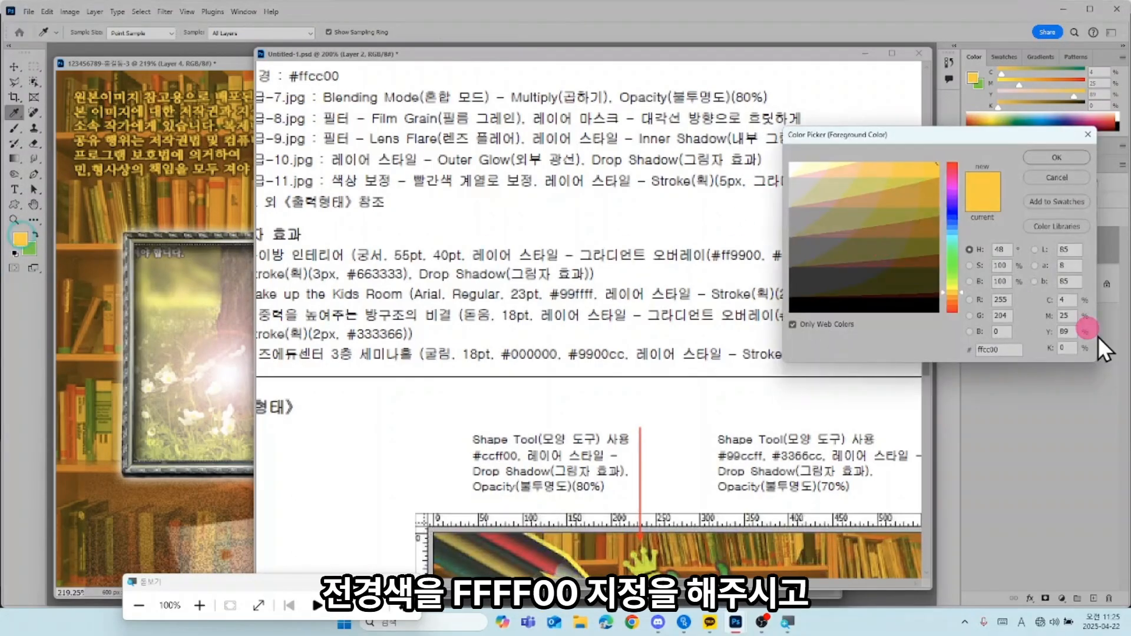
drag(972, 133, 932, 209)
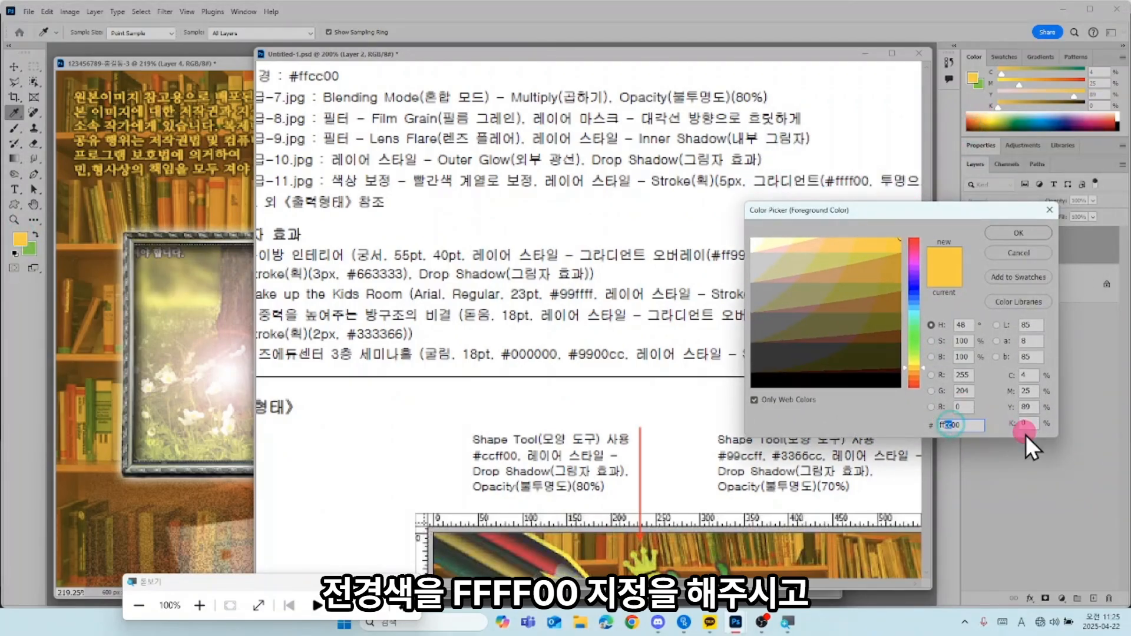
text(ffff00)
click(1031, 234)
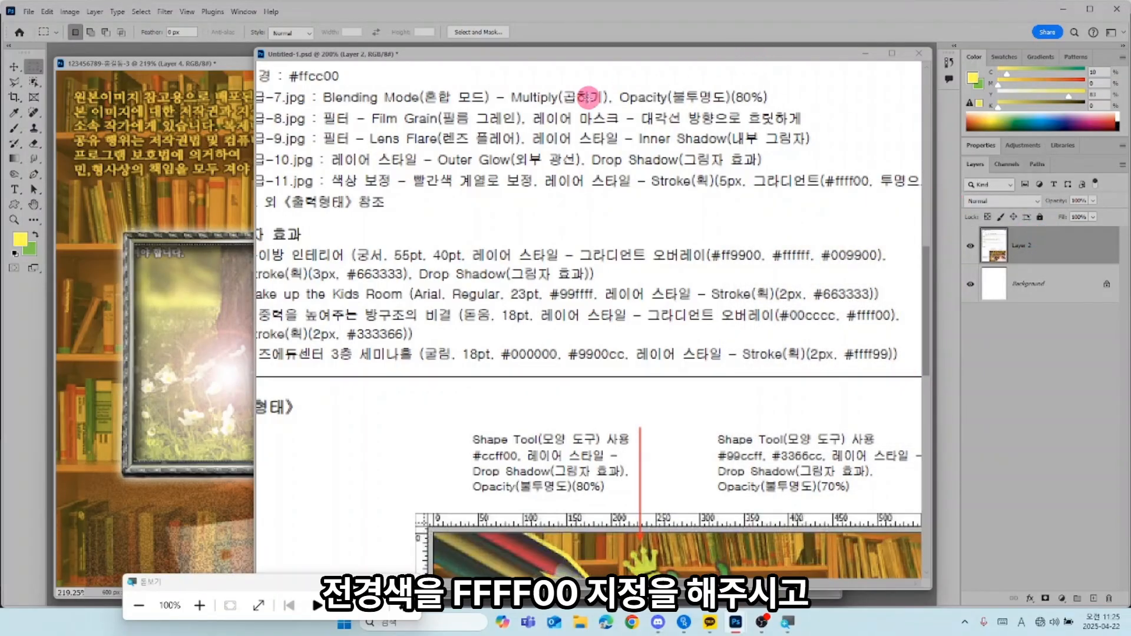
Step: Shift the exam sheet window aside, open the image 1급-11, and enlarge its window to show the whole picture
drag(624, 54, 630, 117)
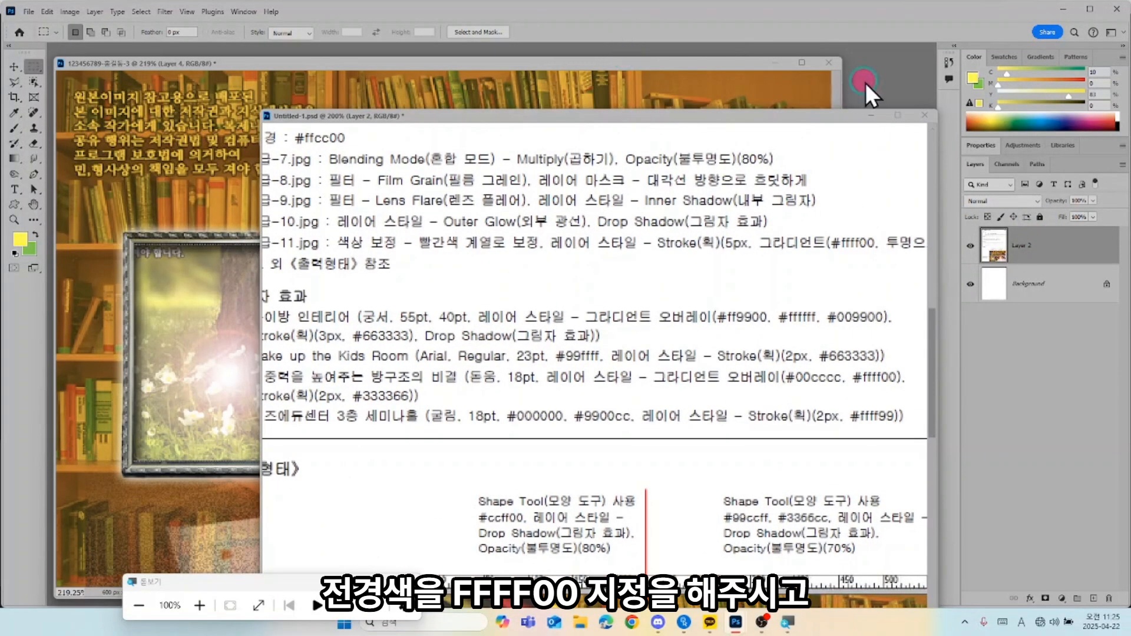
double_click(866, 83)
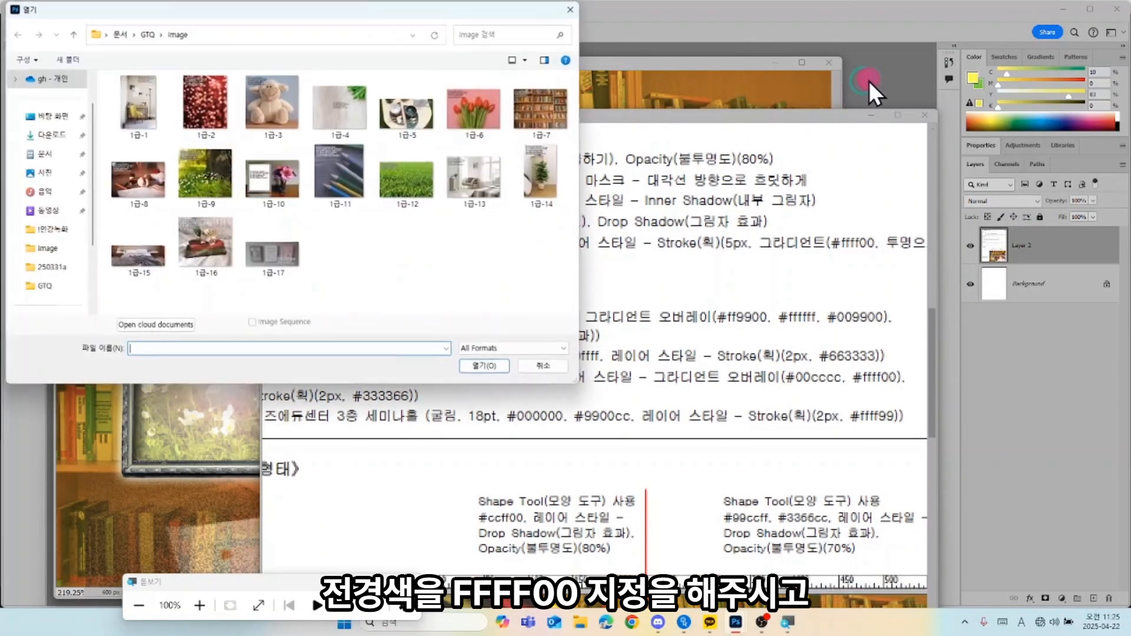
double_click(357, 177)
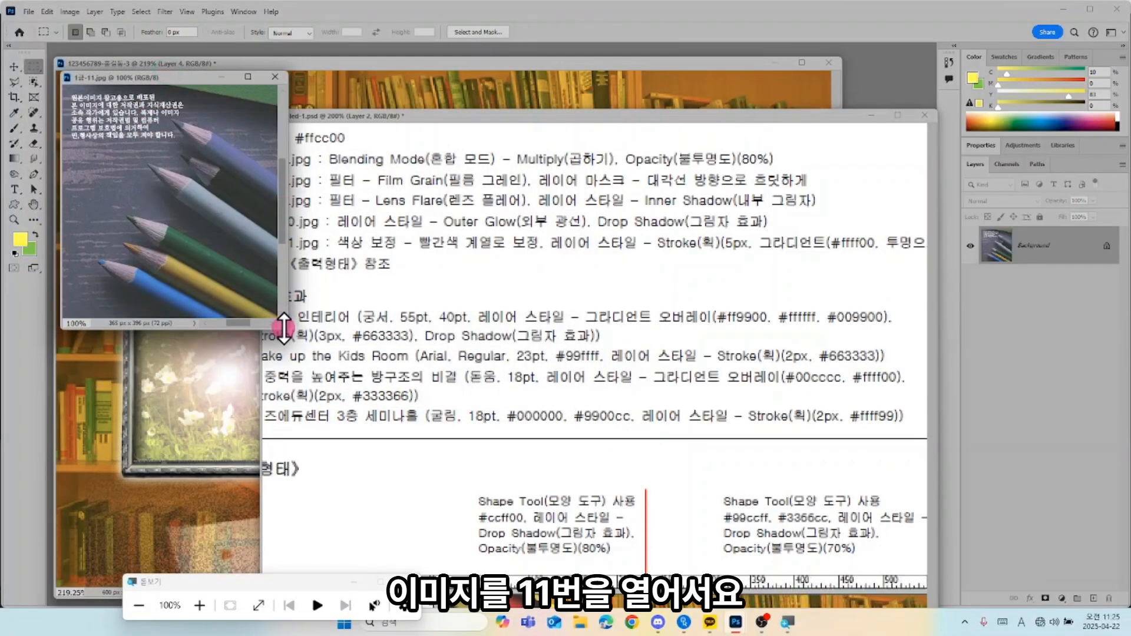
drag(283, 324, 404, 389)
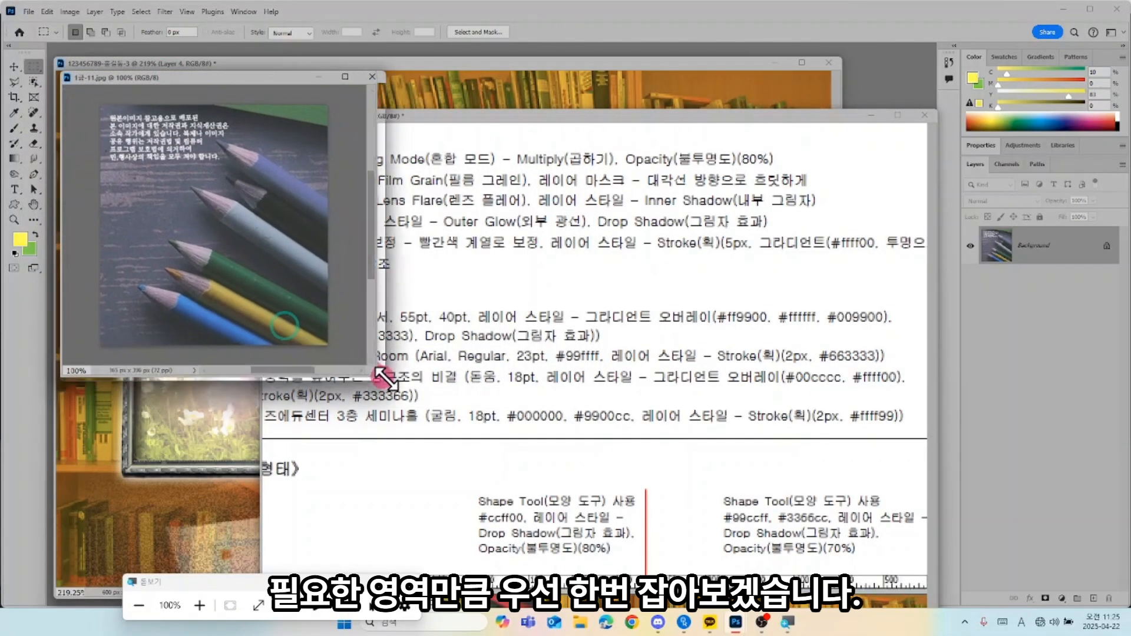
Step: Select the background around the pencils with the Object Selection tool, add the copyright text area with a rectangular marquee, and invert the selection
click(33, 82)
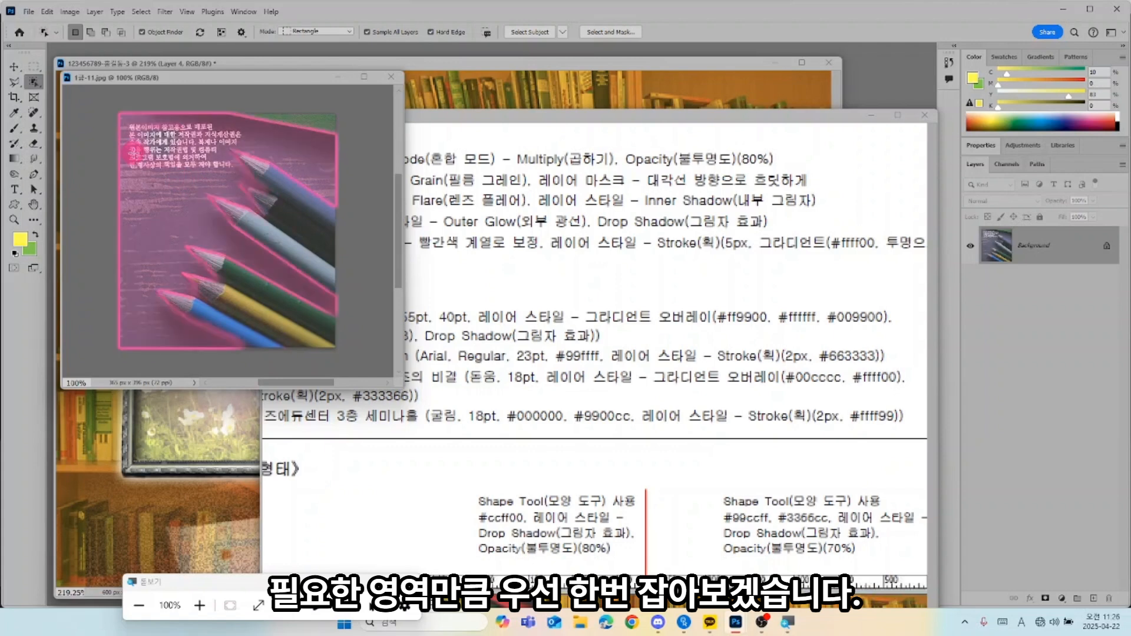
click(148, 159)
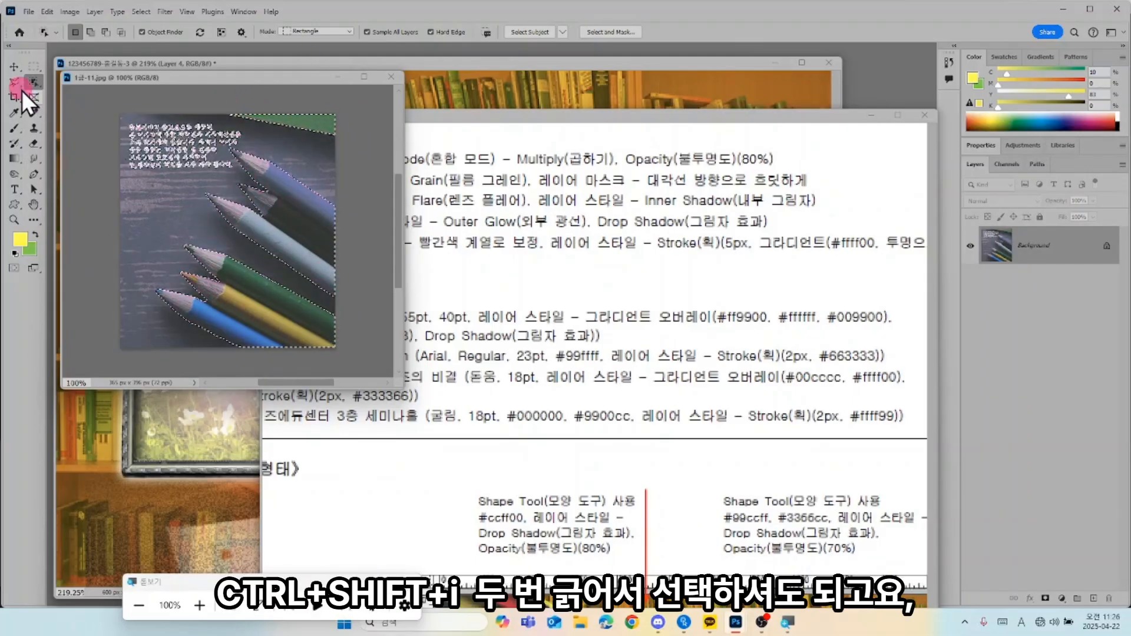
click(34, 66)
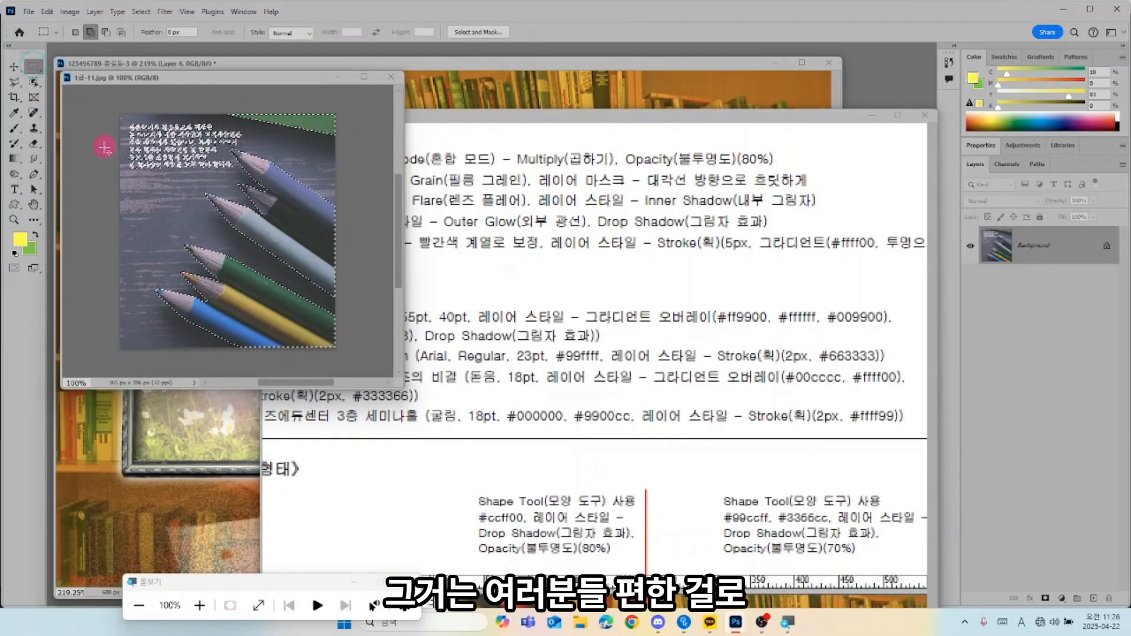
drag(127, 124, 151, 139)
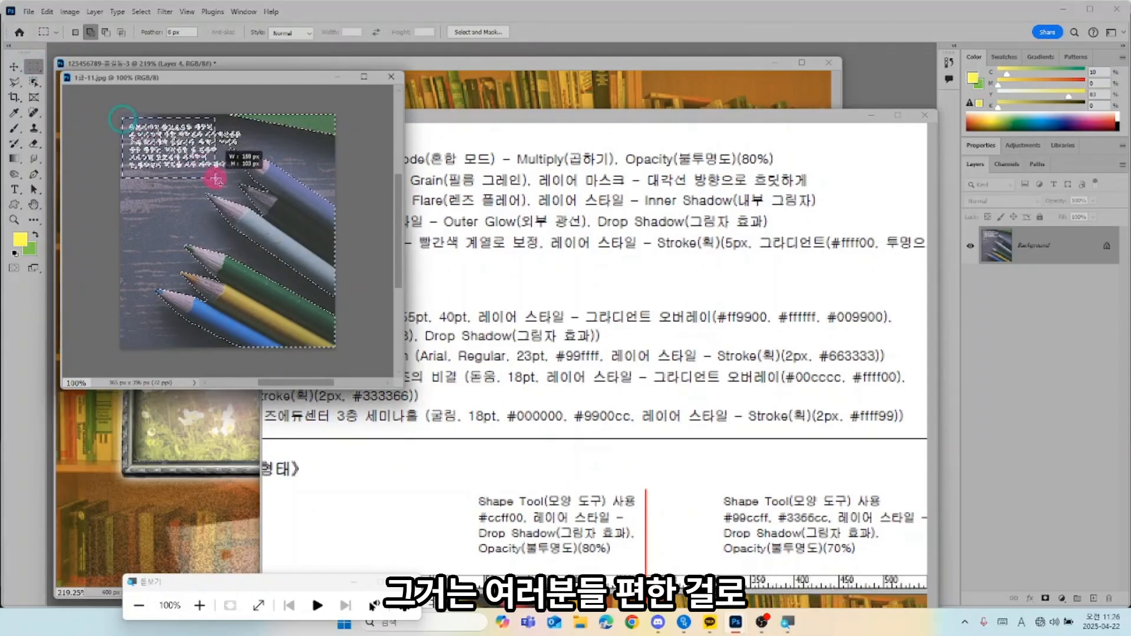
drag(215, 179, 216, 178)
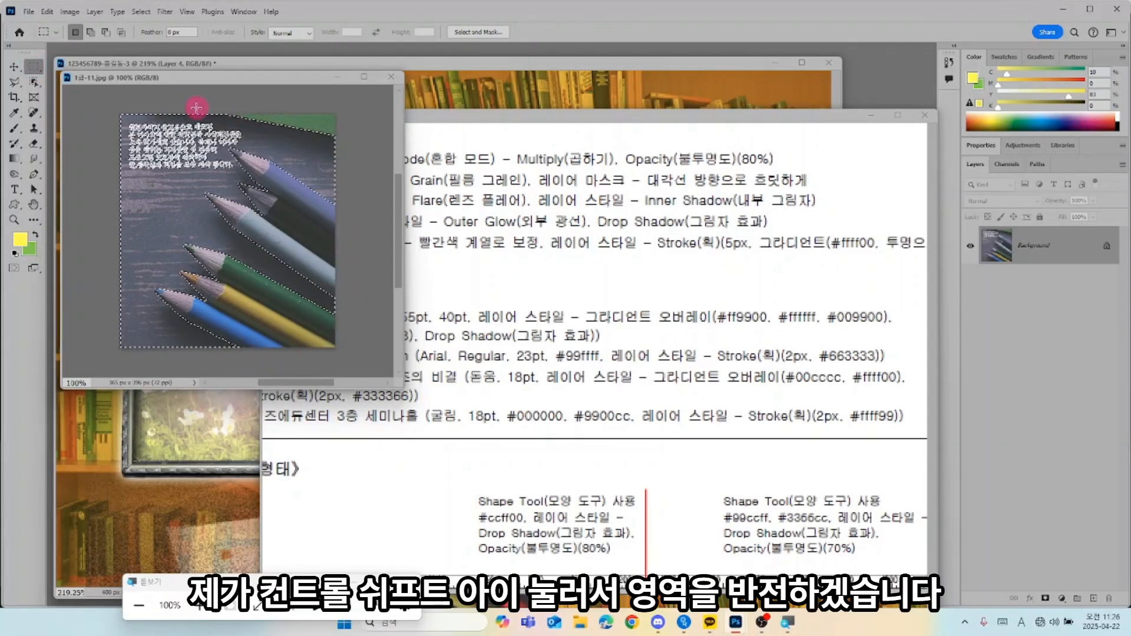
key(ctrl+shift+i)
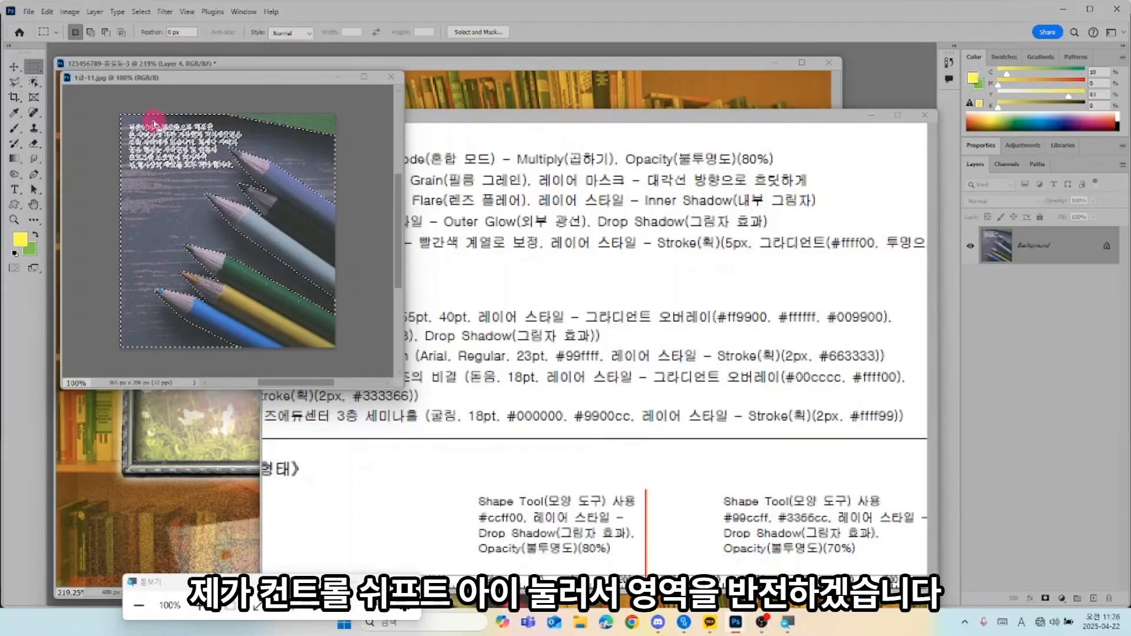
Step: Invert the selection and subtract the leftover copyright text and green corner areas so only the pencils stay selected
key(ctrl+shift+i)
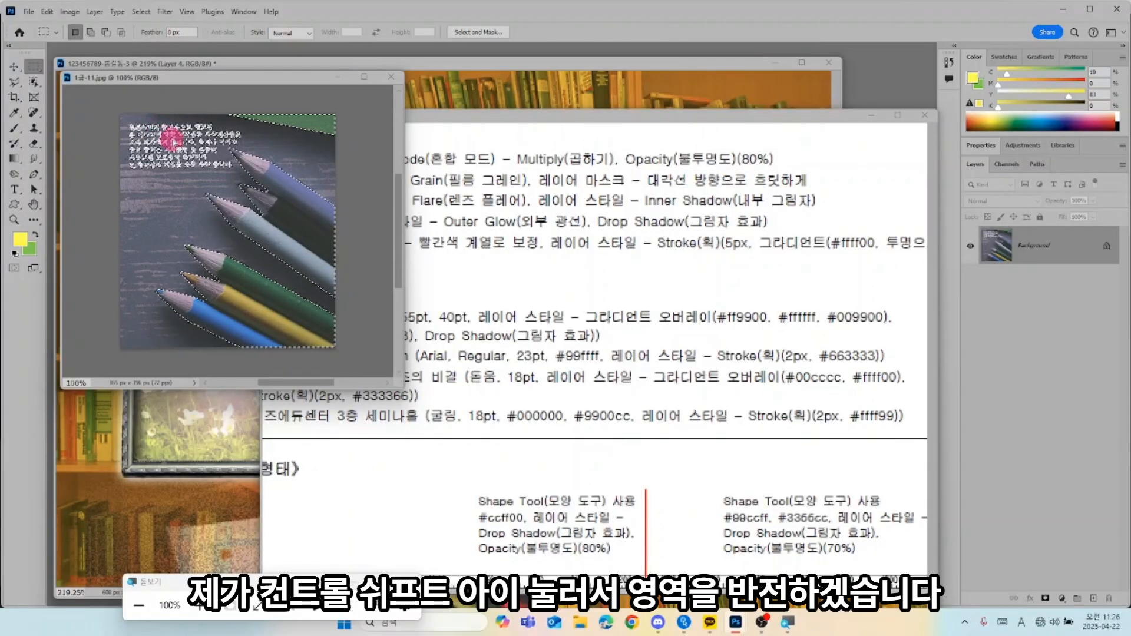
drag(176, 152, 124, 115)
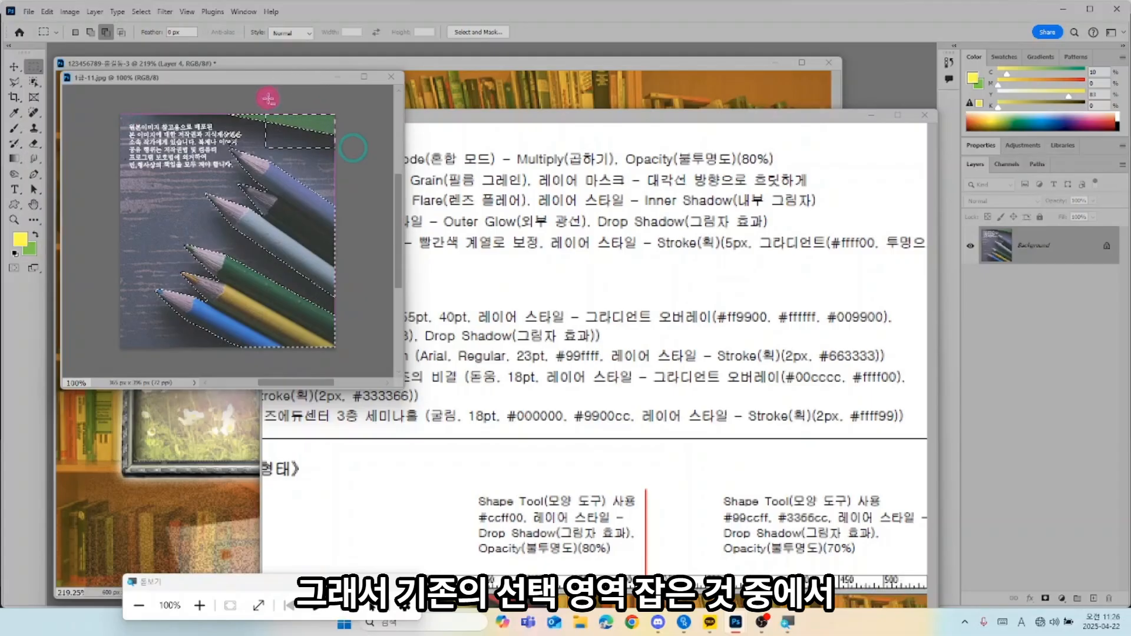
drag(282, 127, 238, 113)
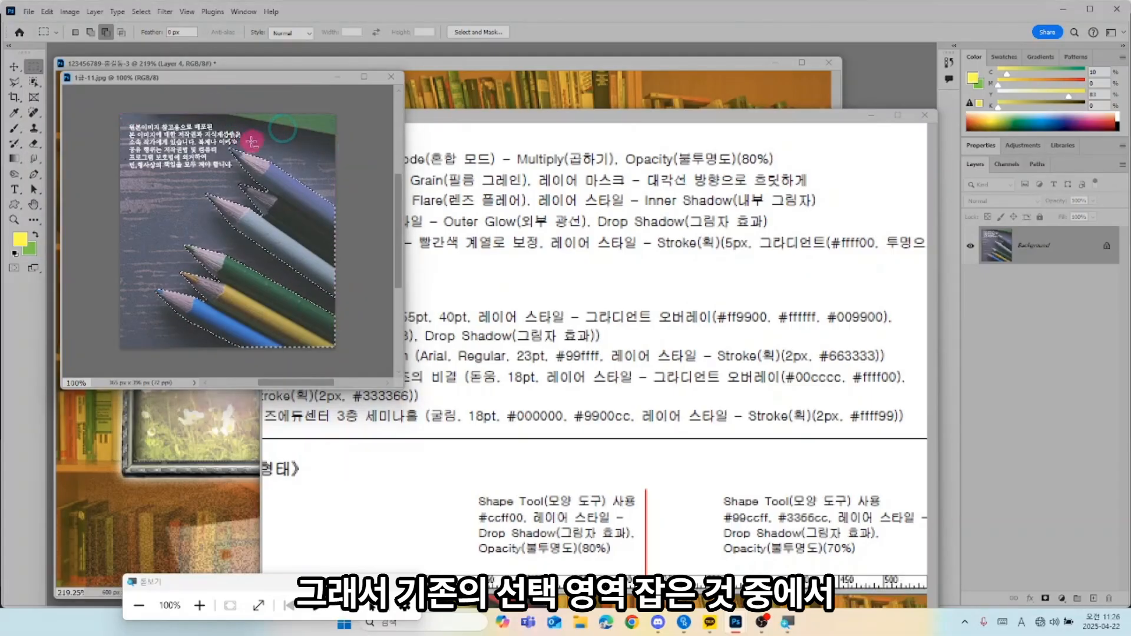
click(287, 70)
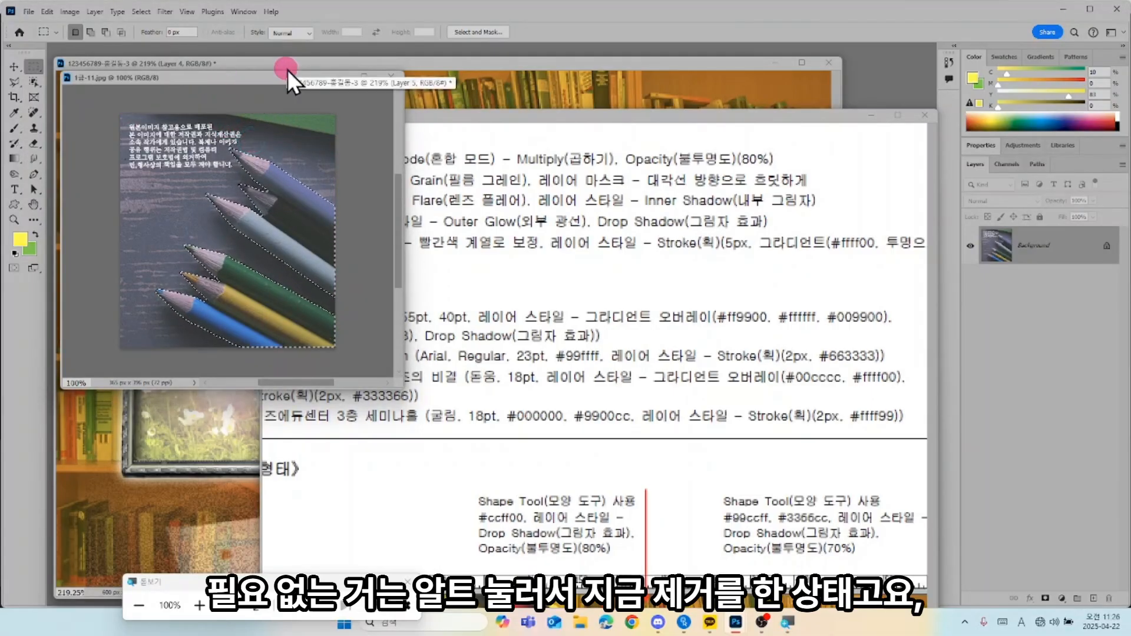
key(ctrl+0)
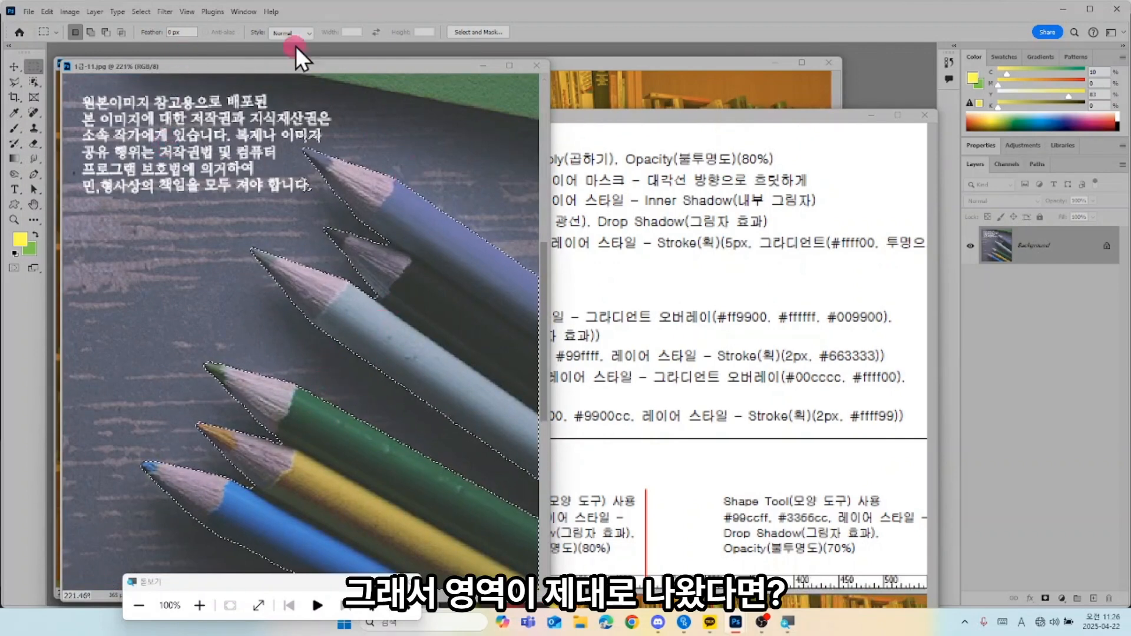
Step: Copy the selected pencils into the poster document with the Move tool, over the upper-left bookshelf area
drag(291, 68, 709, 158)
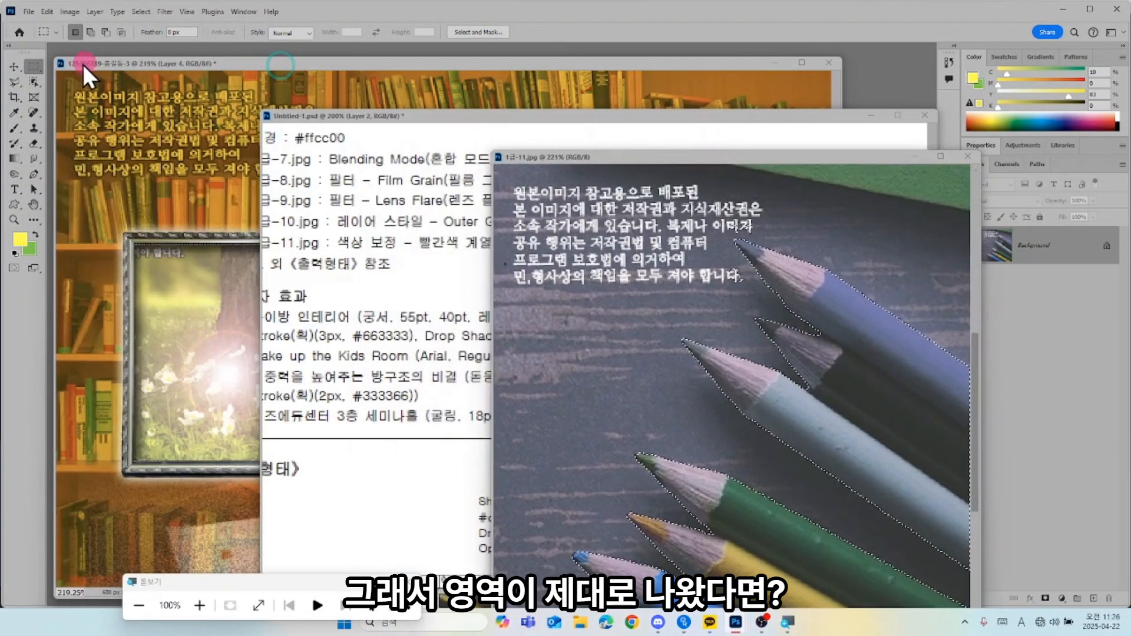
click(14, 67)
mouse_move(863, 351)
mouse_down()
mouse_move(200, 134)
mouse_move(189, 118)
mouse_up()
drag(290, 228, 291, 231)
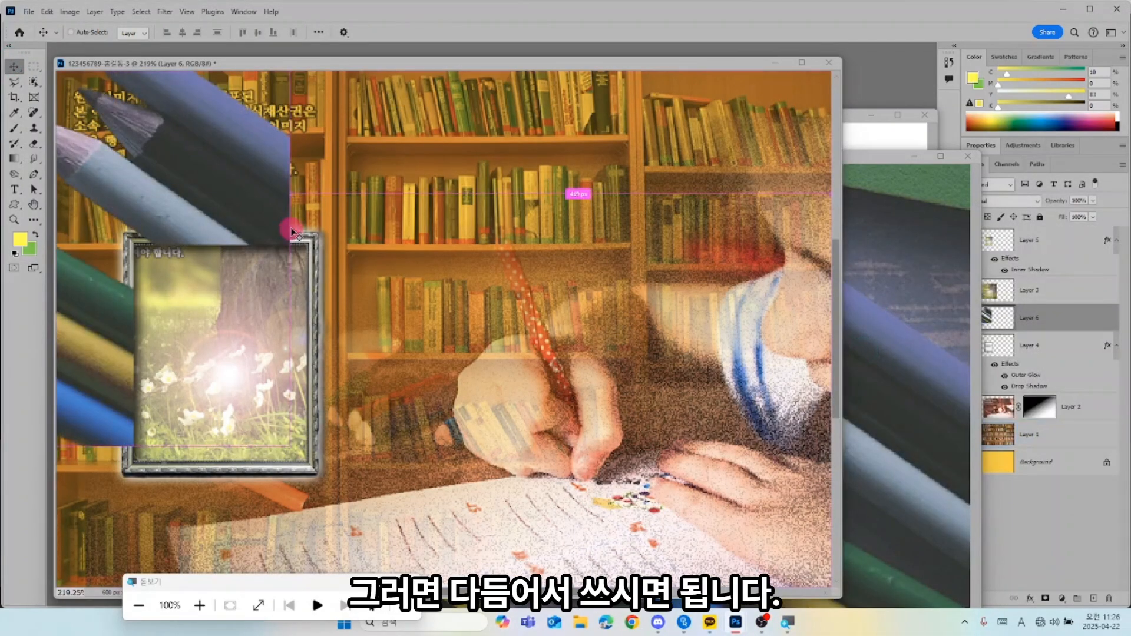
Step: Rotate the pencils to about -143° and scale them to about 60%, pointing down from the poster's upper-left corner
key(ctrl+t)
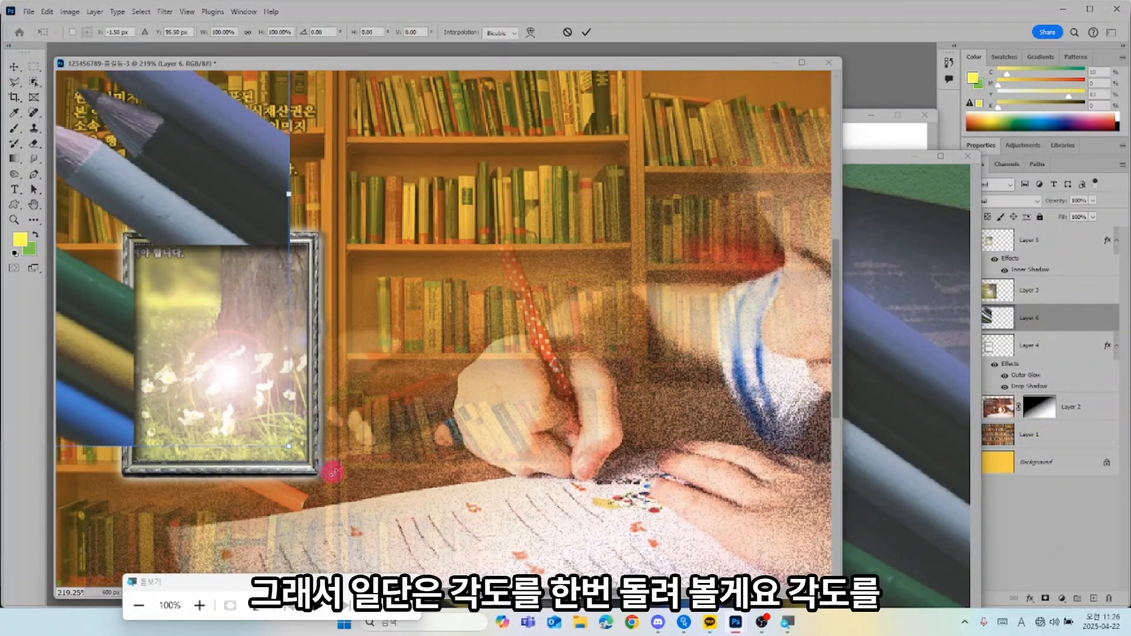
drag(333, 472, 256, 4)
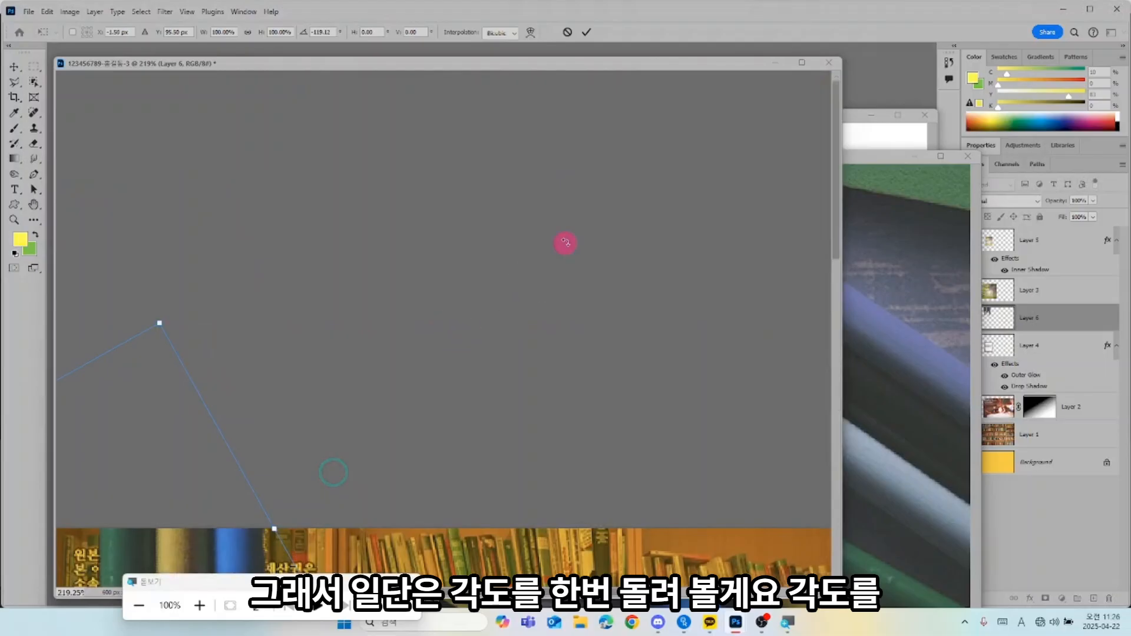
key(ctrl+plus)
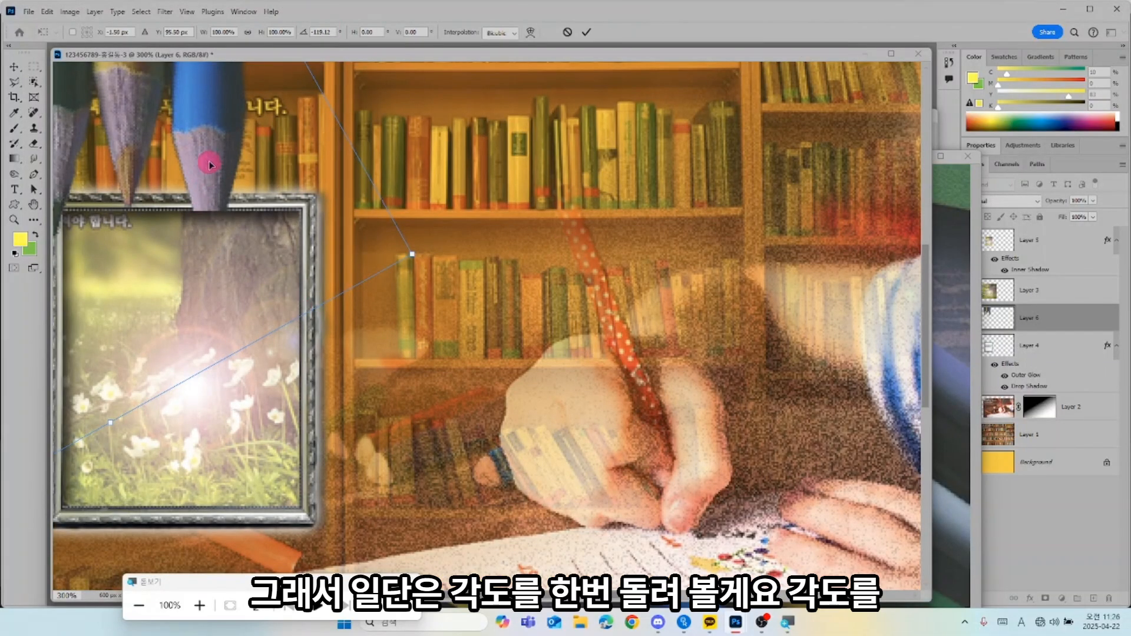
drag(210, 165, 481, 261)
mouse_move(665, 323)
mouse_down()
mouse_move(508, 266)
mouse_move(404, 249)
mouse_move(402, 258)
mouse_move(479, 118)
mouse_move(220, 134)
mouse_move(303, 171)
mouse_move(265, 159)
mouse_up()
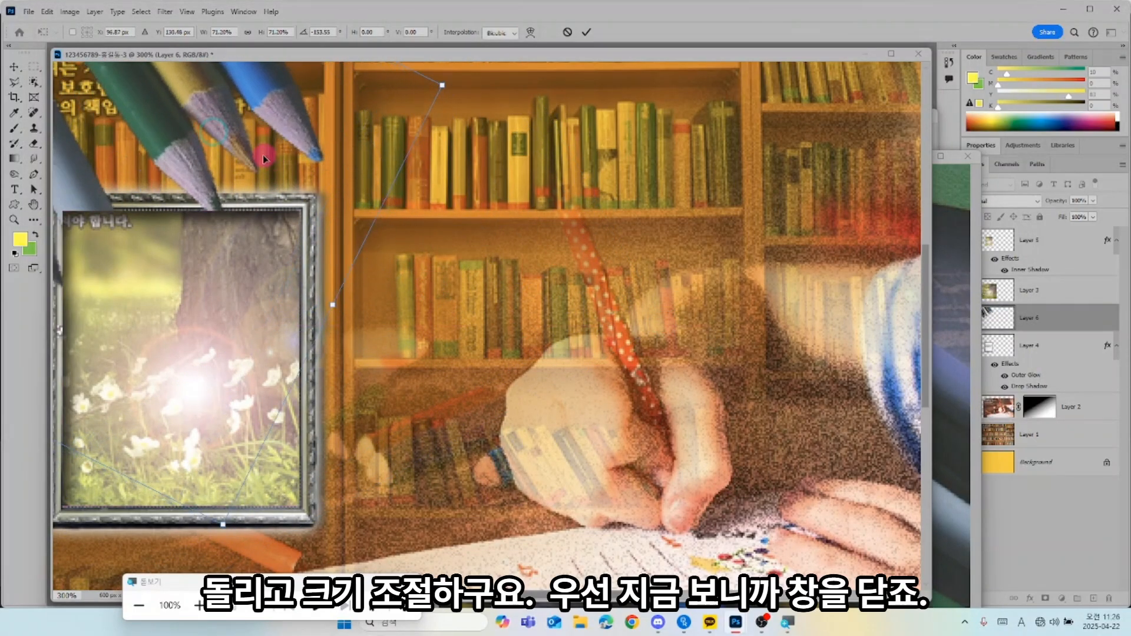
key(ctrl+minus)
drag(342, 216, 327, 156)
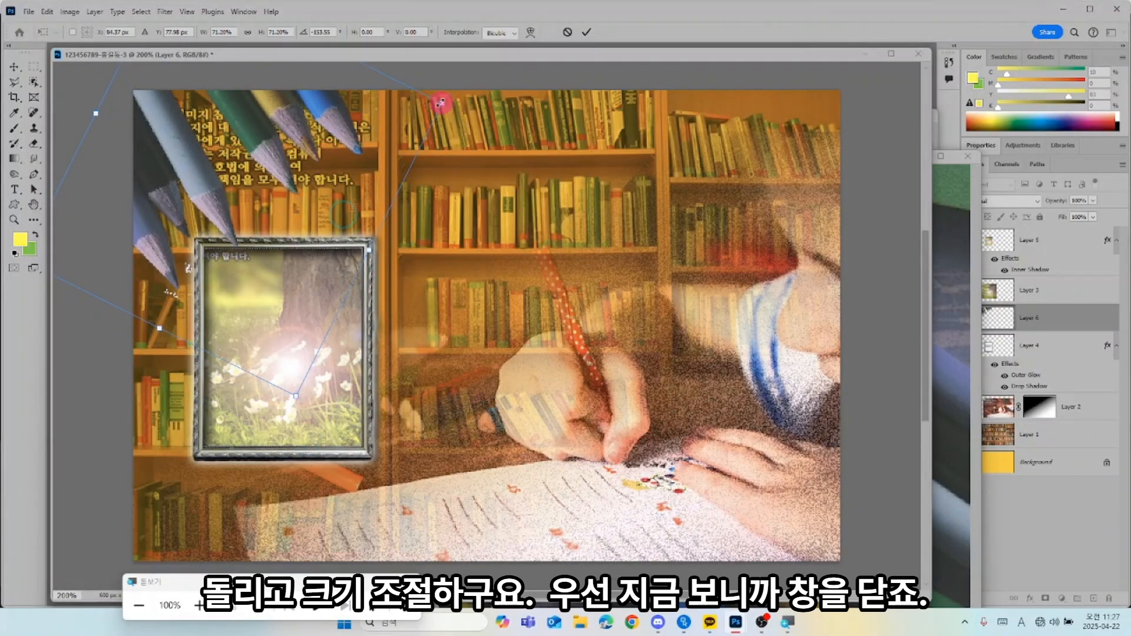
mouse_move(442, 102)
mouse_down()
mouse_move(411, 101)
mouse_move(378, 127)
mouse_up()
drag(227, 159, 255, 145)
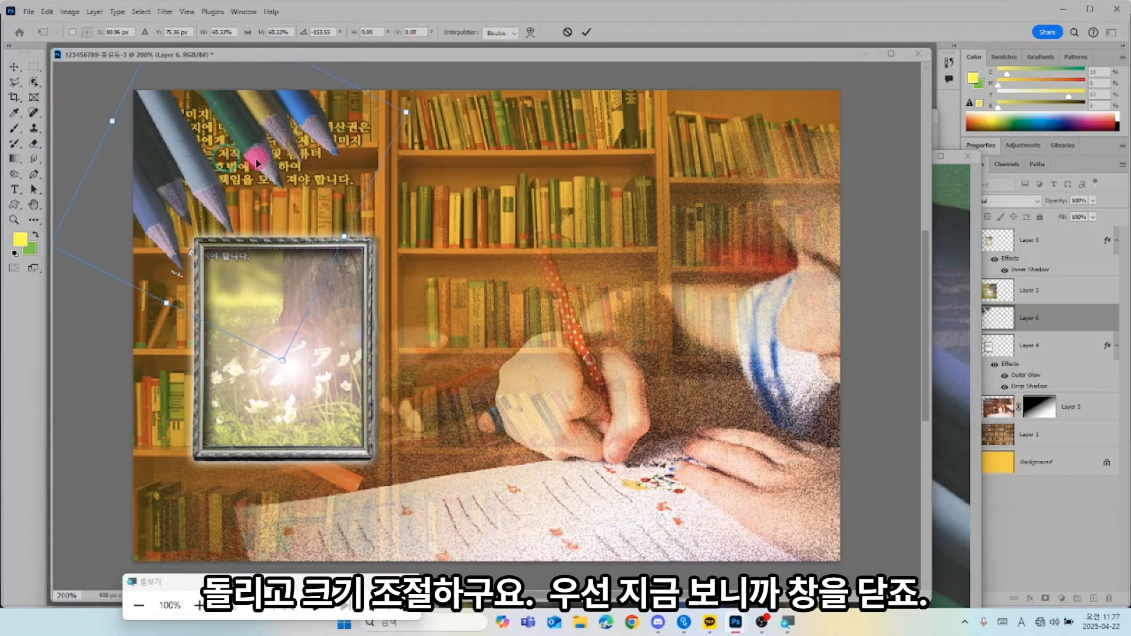
drag(440, 144, 430, 169)
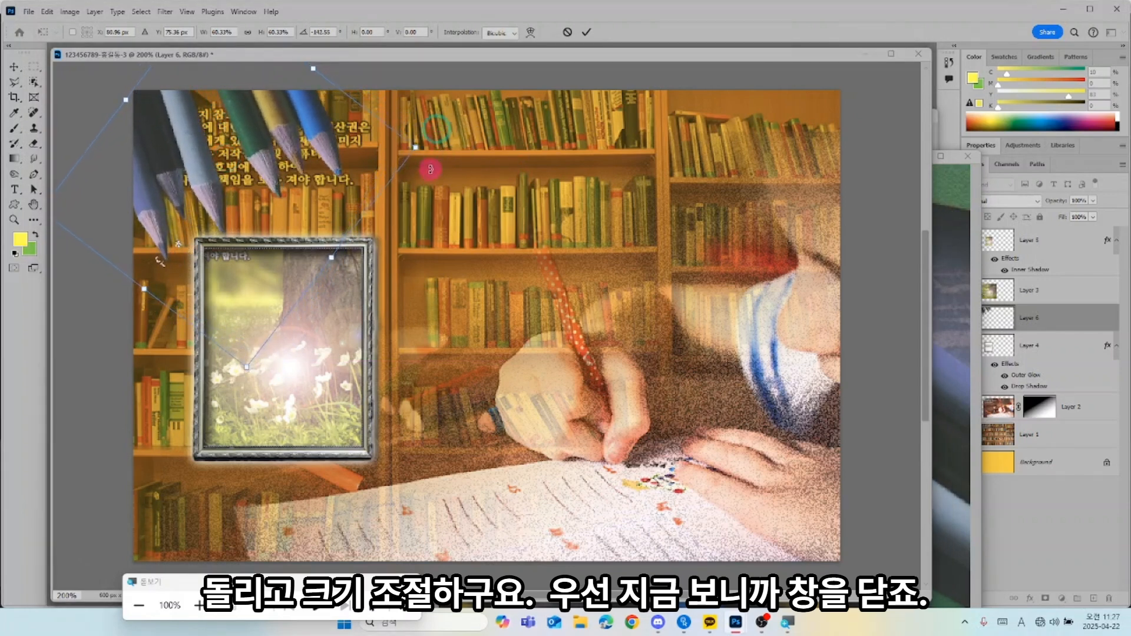
key(Return)
Step: Close the 1급-11 image, narrow the poster window, and place the exam sheet's sample output beside it for comparison
click(949, 256)
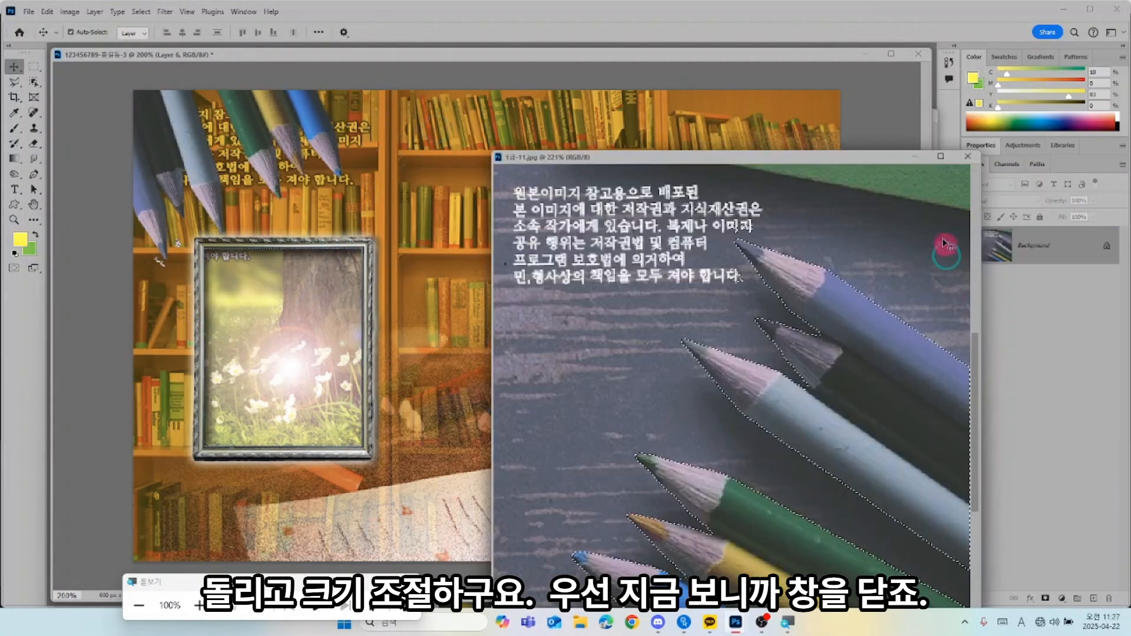
click(967, 156)
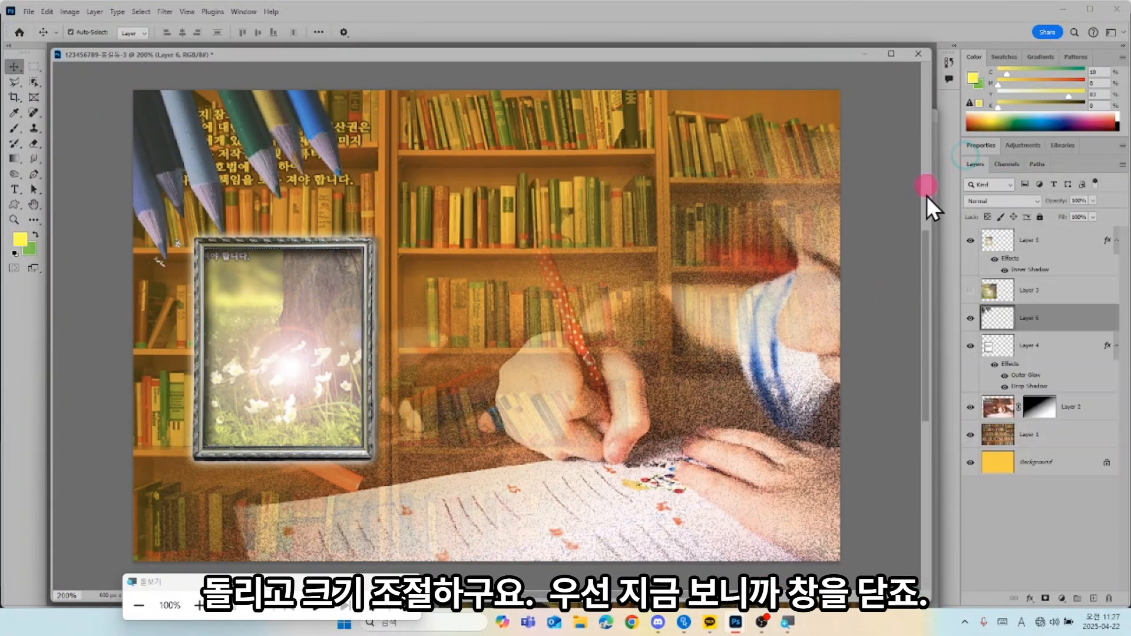
drag(927, 196, 792, 179)
click(841, 143)
drag(703, 462, 699, 248)
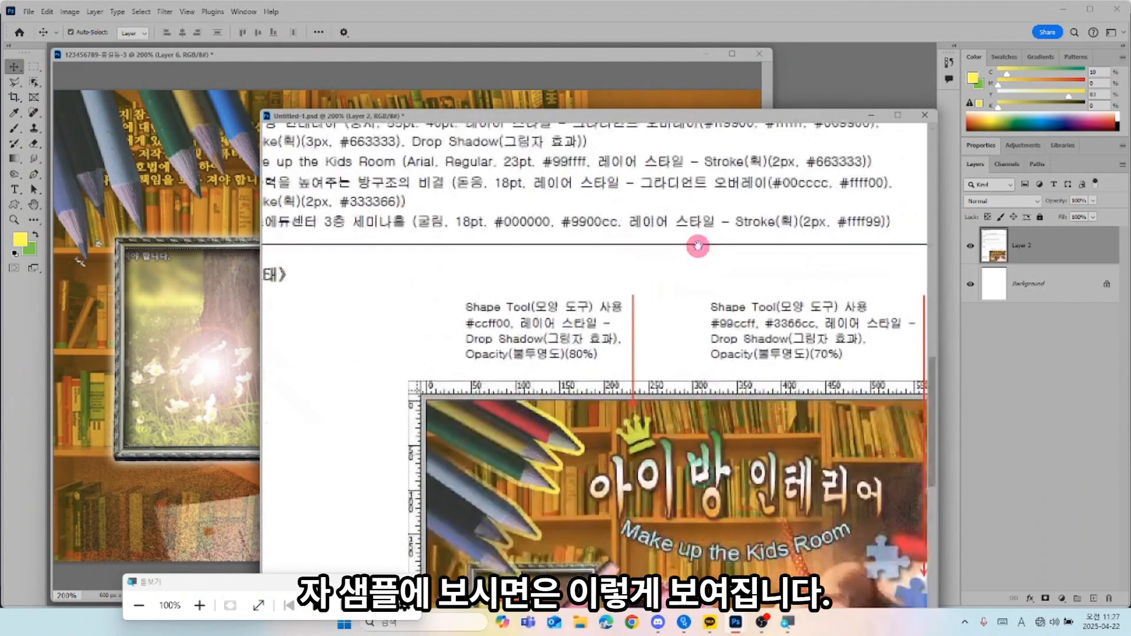
drag(686, 332, 714, 341)
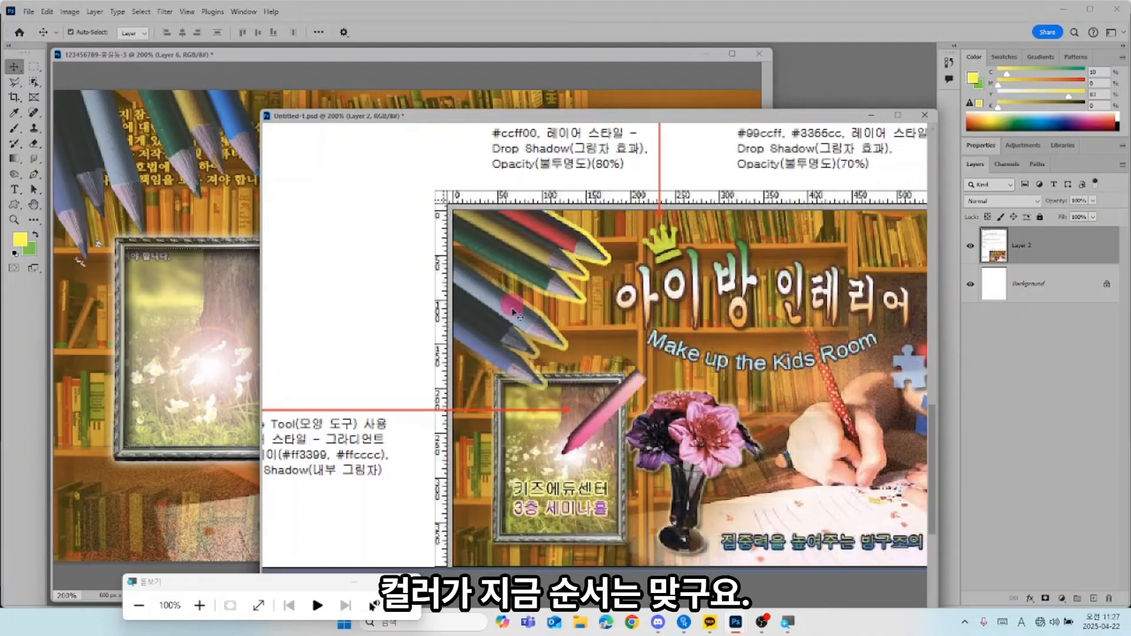
drag(524, 114, 596, 184)
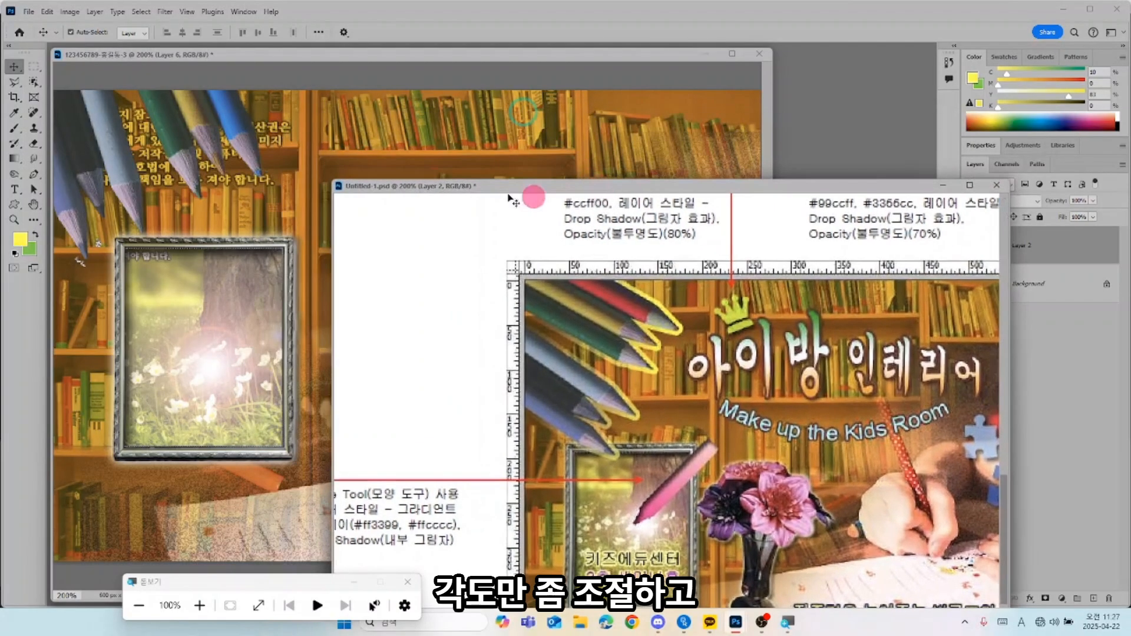
Step: Rotate the pencils by about -24° so they slant toward the lower right as in the sample
click(247, 141)
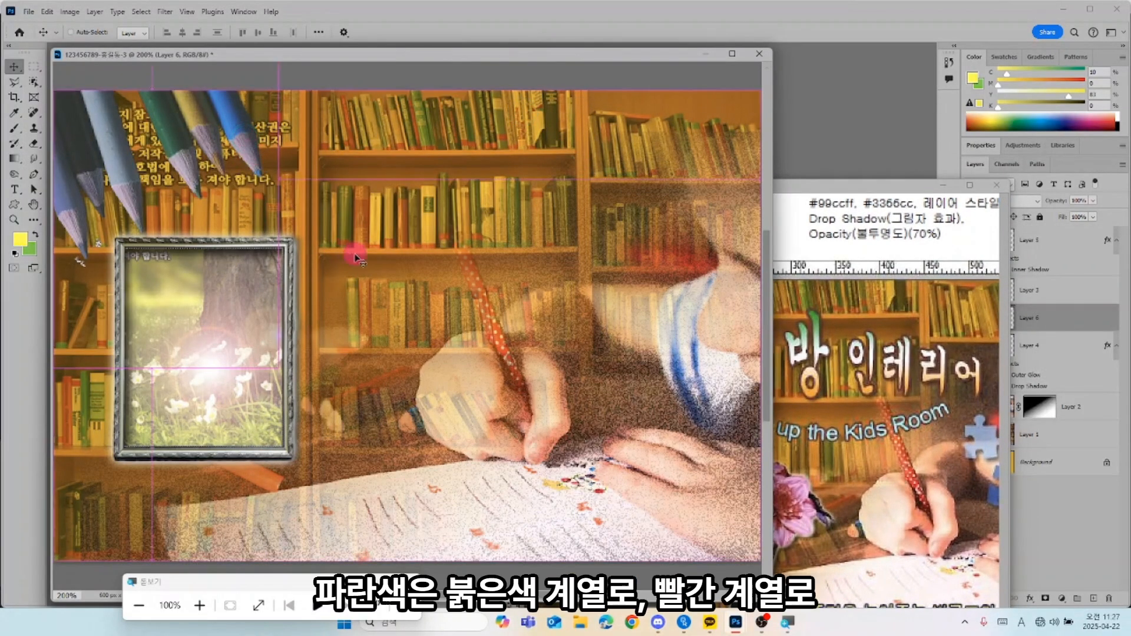
key(ctrl+t)
drag(287, 374, 343, 295)
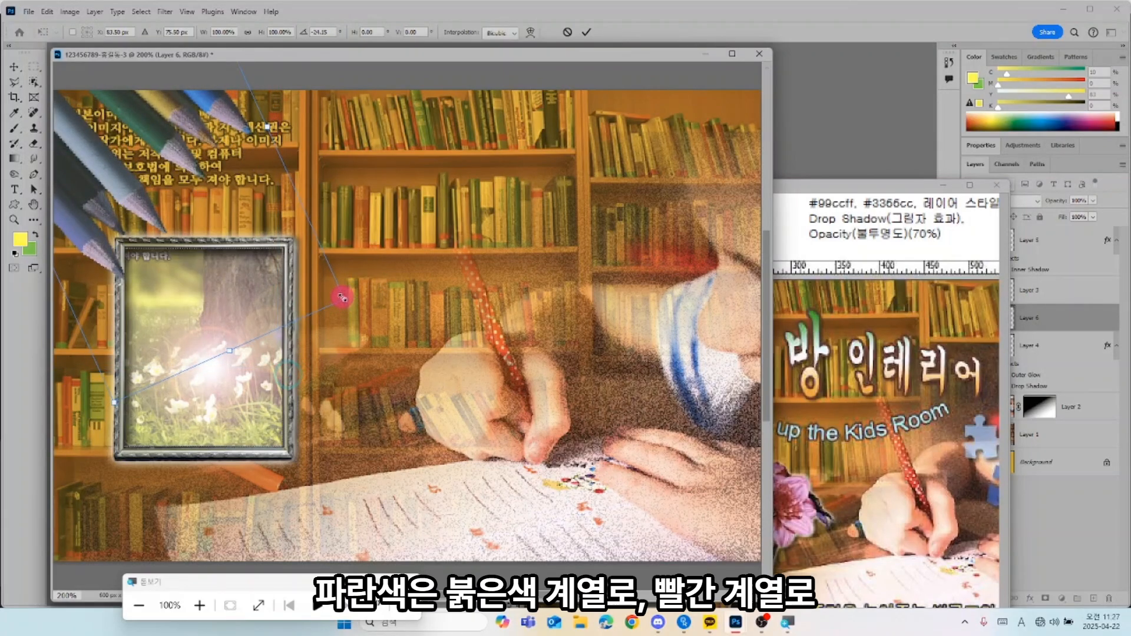
key(Return)
Step: Narrow the exam sheet window to uncover the layers, then scale the frame and its picture (Layers 4 and 5) together to about 86%
click(230, 332)
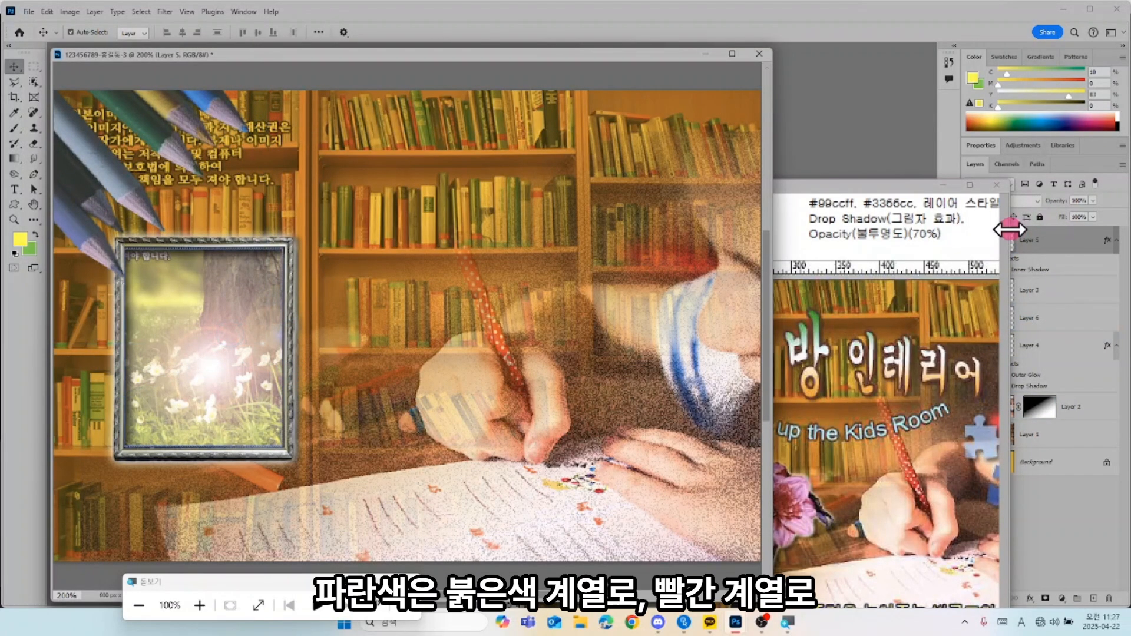
drag(1010, 227, 916, 228)
click(1042, 307)
click(580, 97)
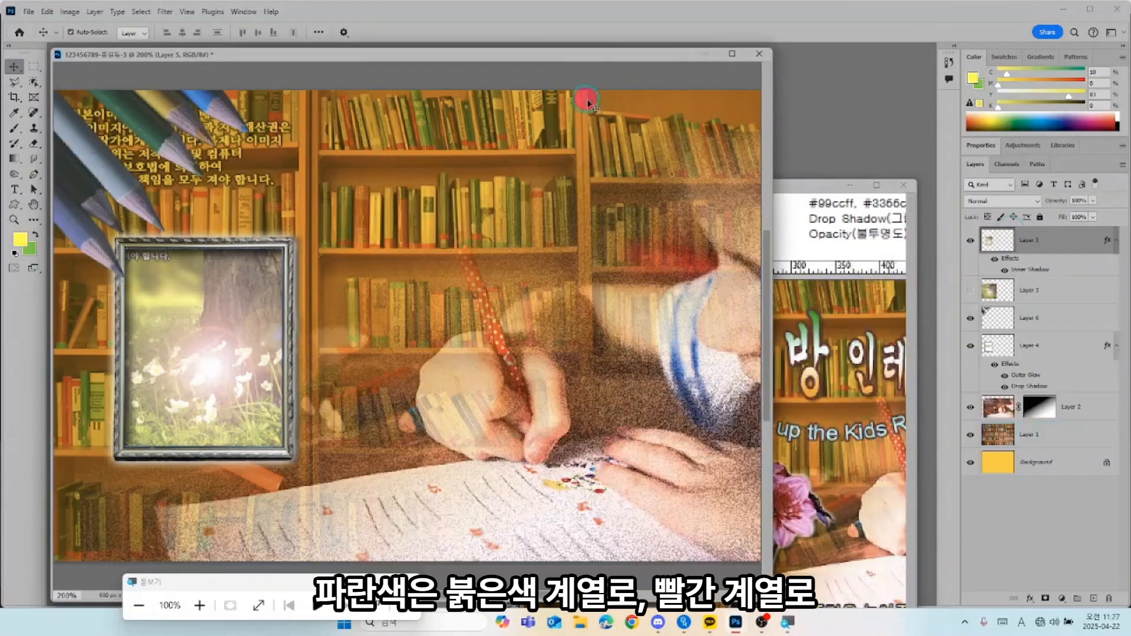
click(1054, 247)
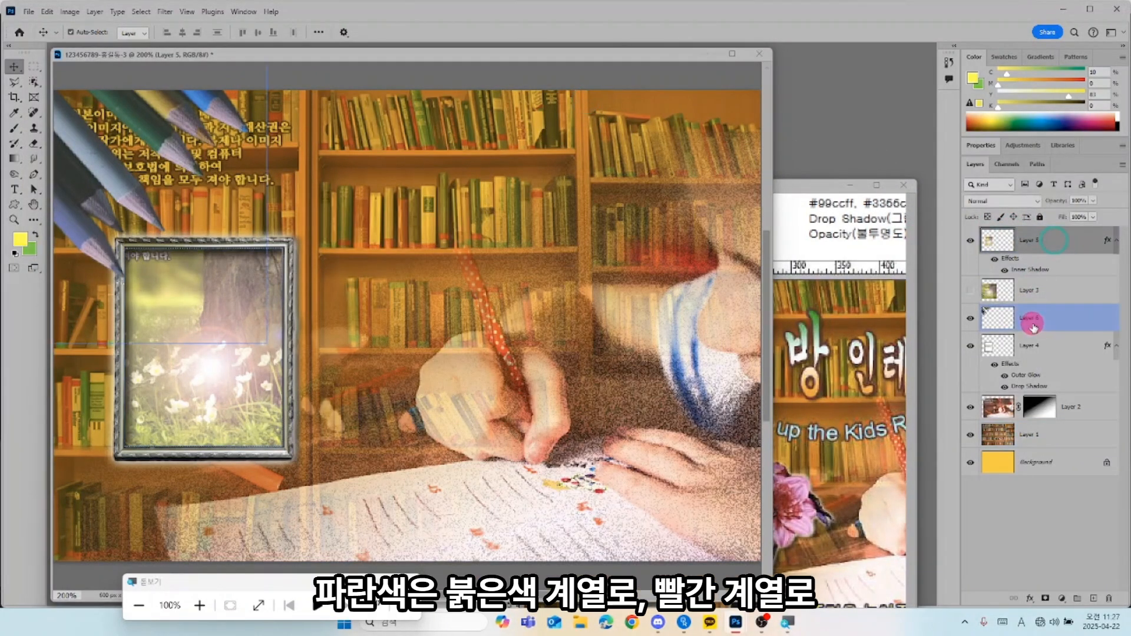
ctrl+click(1046, 351)
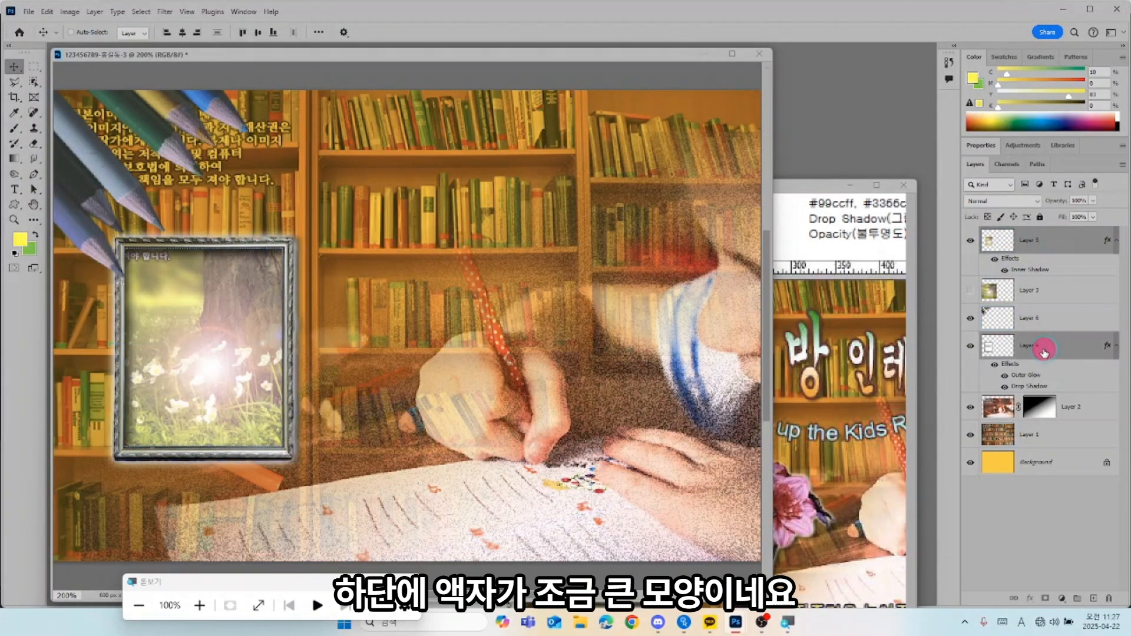
key(ctrl+t)
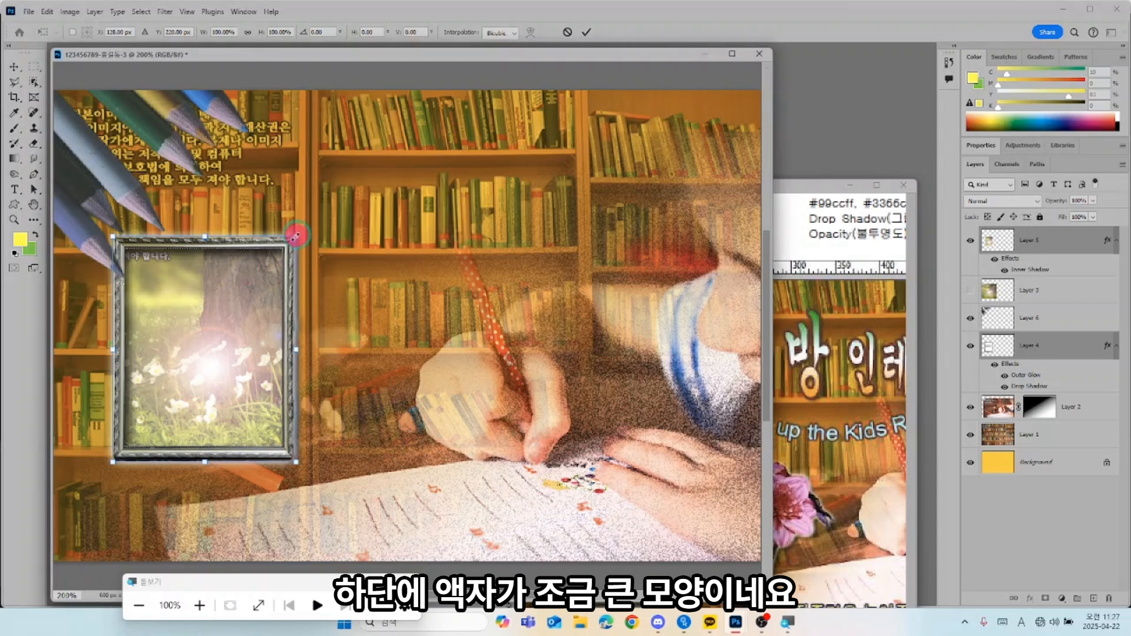
drag(296, 236, 270, 267)
drag(207, 329, 235, 316)
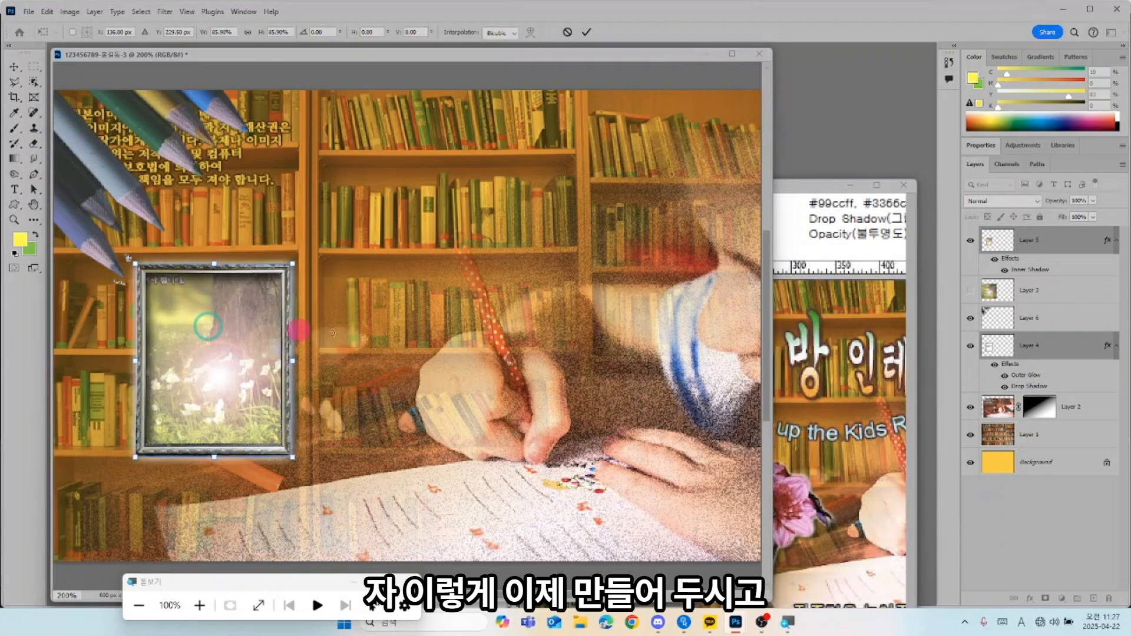
key(Return)
Step: Nudge the framed picture and the pencils to match the sample, and move the pencil layer to the top of the stack
click(819, 377)
drag(819, 375, 323, 374)
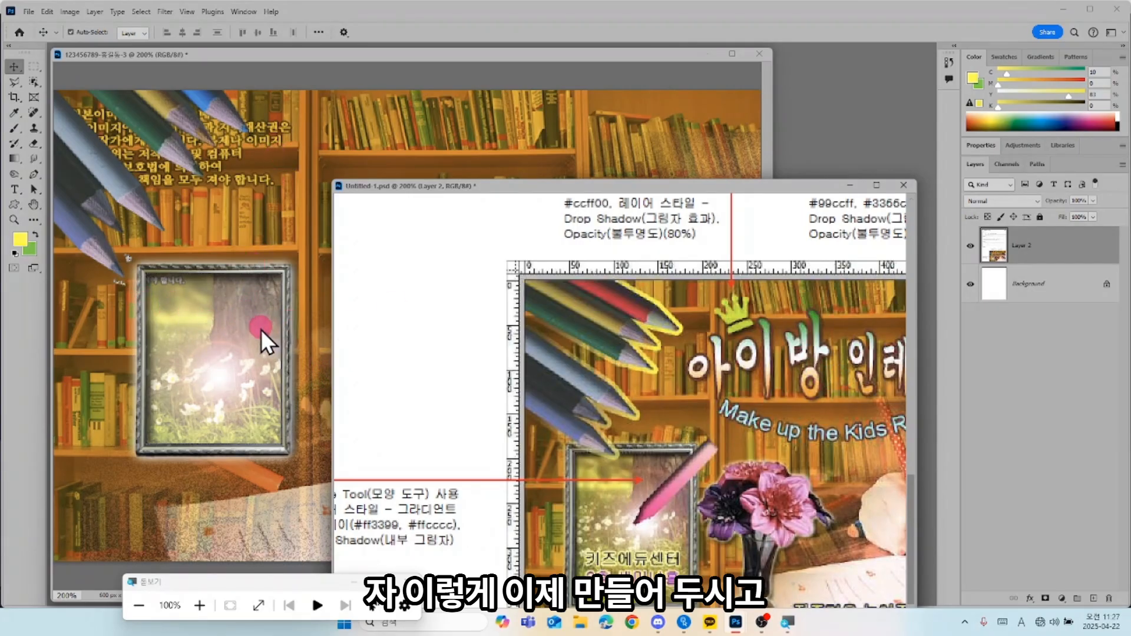
drag(261, 330, 258, 355)
click(188, 170)
mouse_move(187, 171)
mouse_down()
mouse_move(174, 152)
mouse_move(189, 181)
mouse_up()
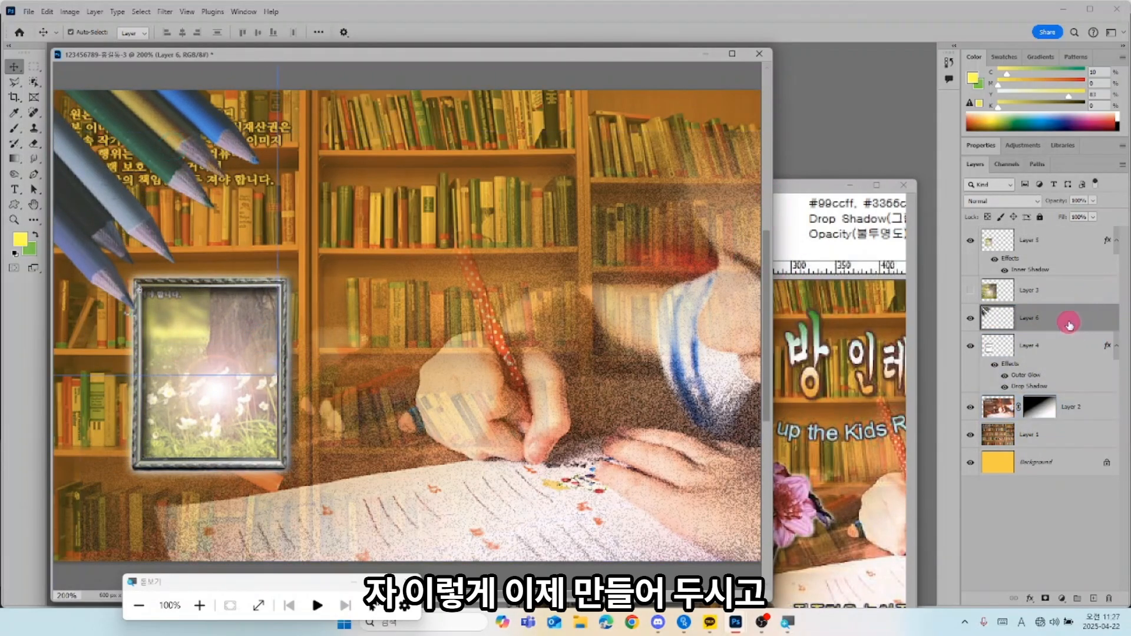
drag(1070, 321, 1065, 235)
Step: Select the uppermost blue pencil by outlining it loosely with the Polygonal Lasso tool
click(806, 230)
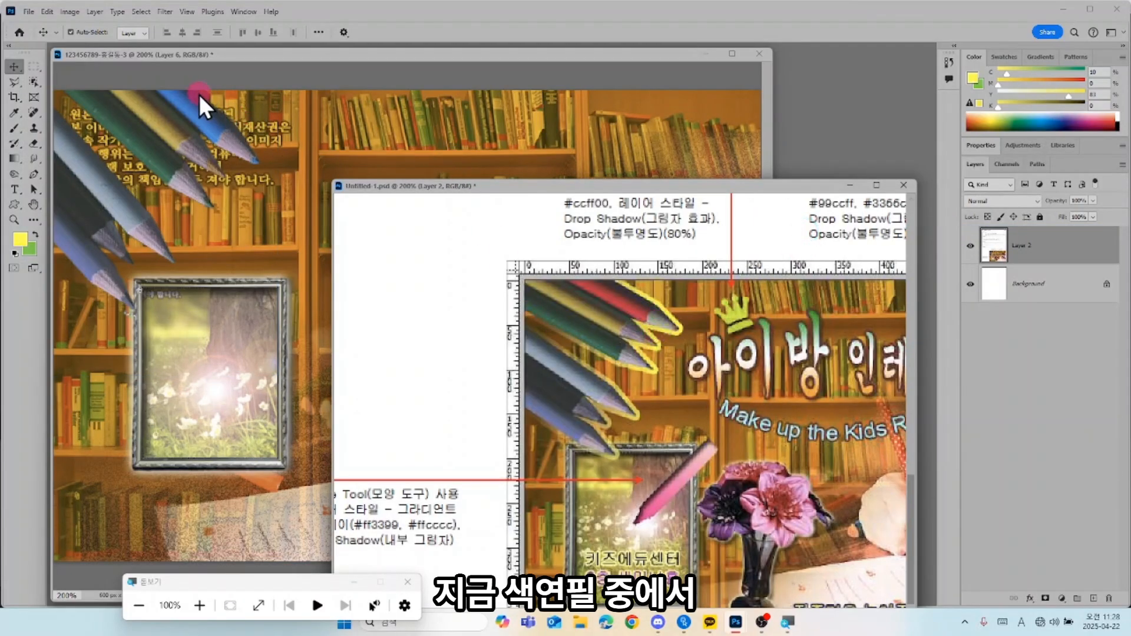
click(18, 81)
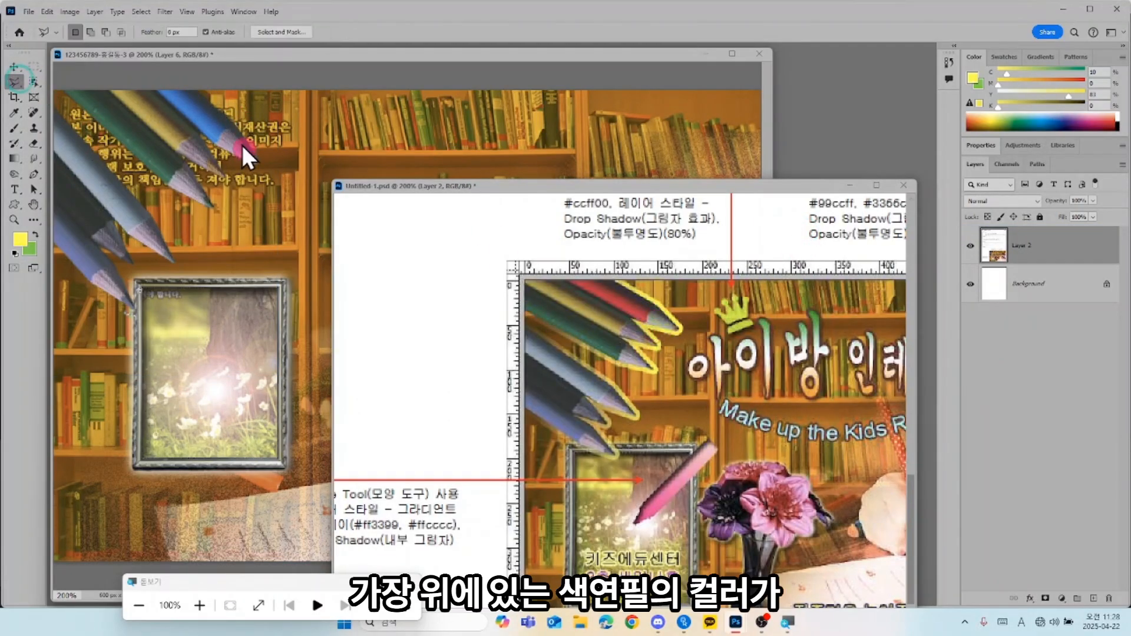
click(152, 87)
click(153, 87)
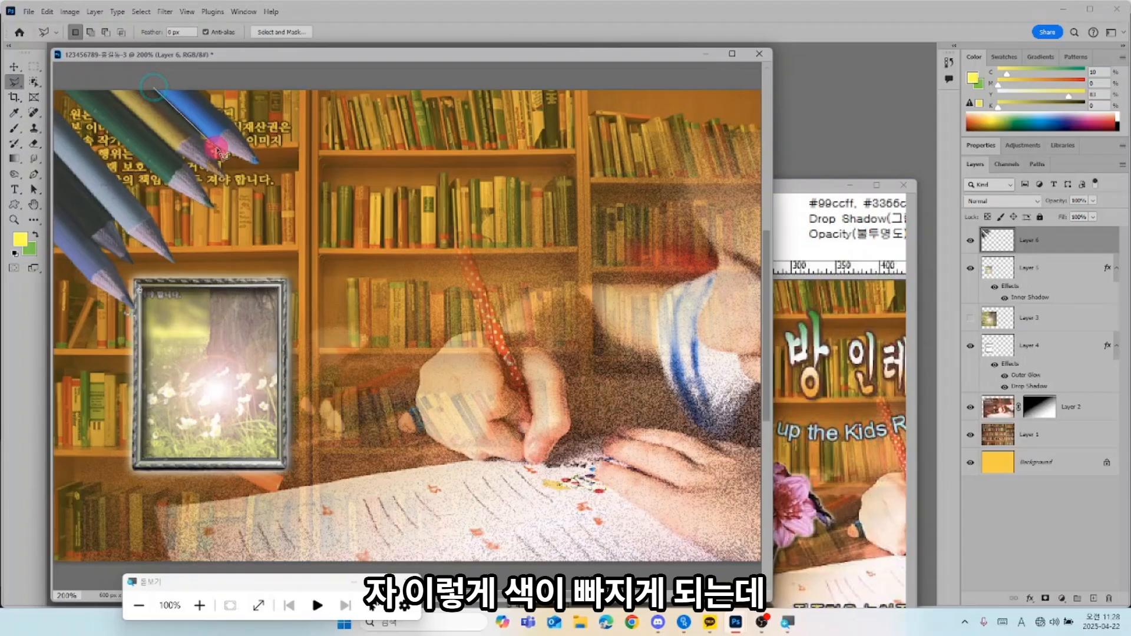
click(246, 160)
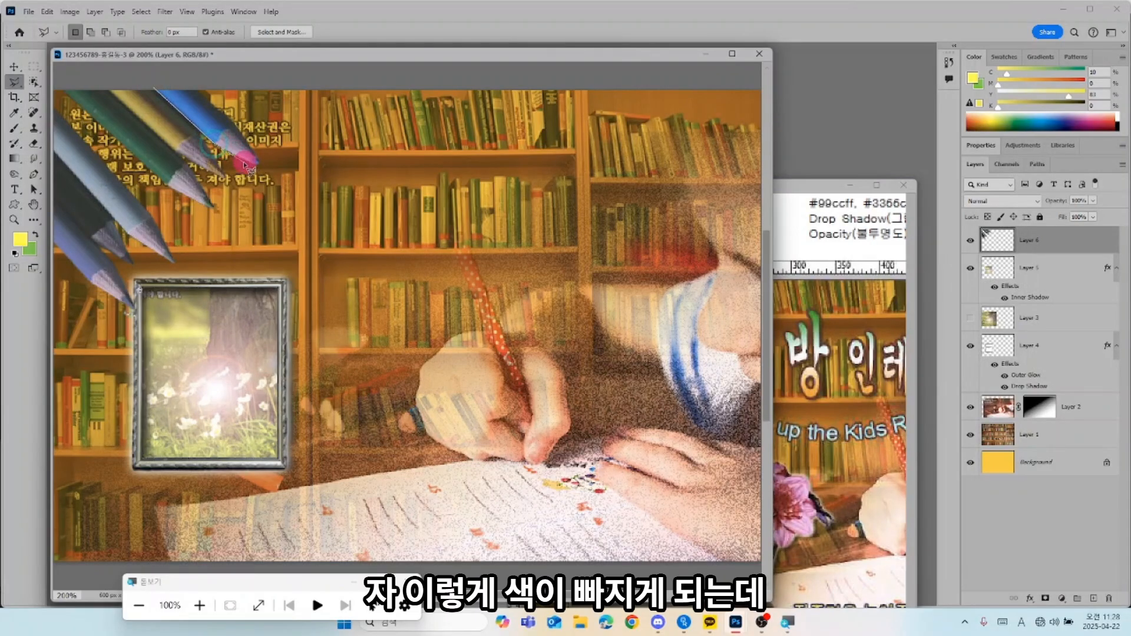
click(245, 166)
click(274, 168)
click(263, 139)
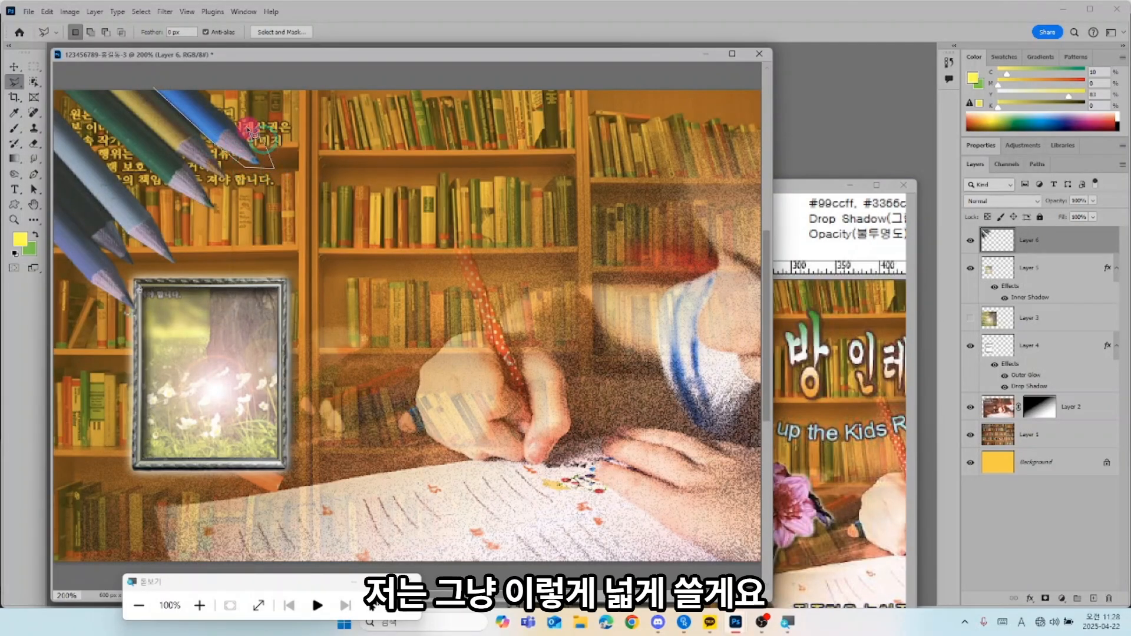
click(189, 71)
double_click(164, 72)
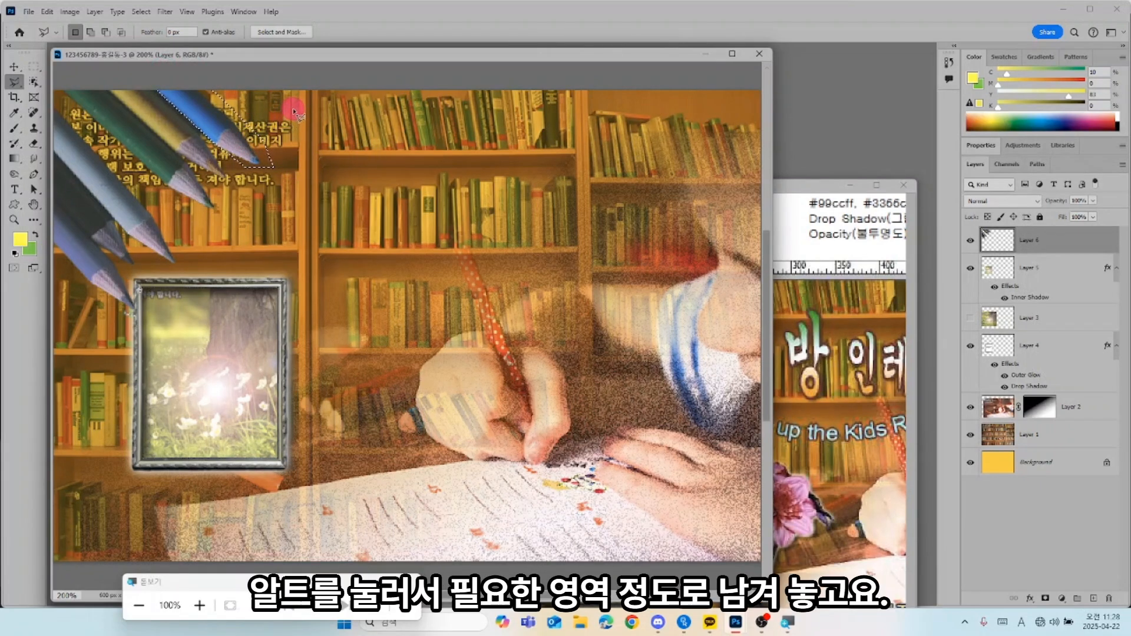
Step: Subtract the bare wooden part of the tip from the blue pencil selection with the Polygonal Lasso, keeping the body and the lead point
key(alt)
click(253, 114)
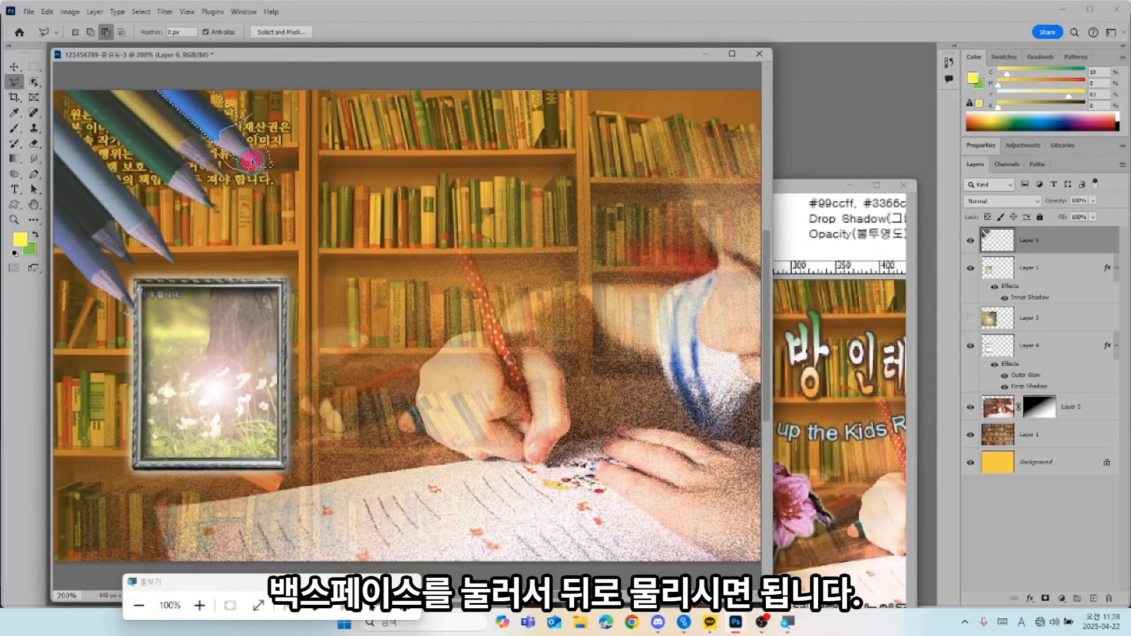
click(279, 154)
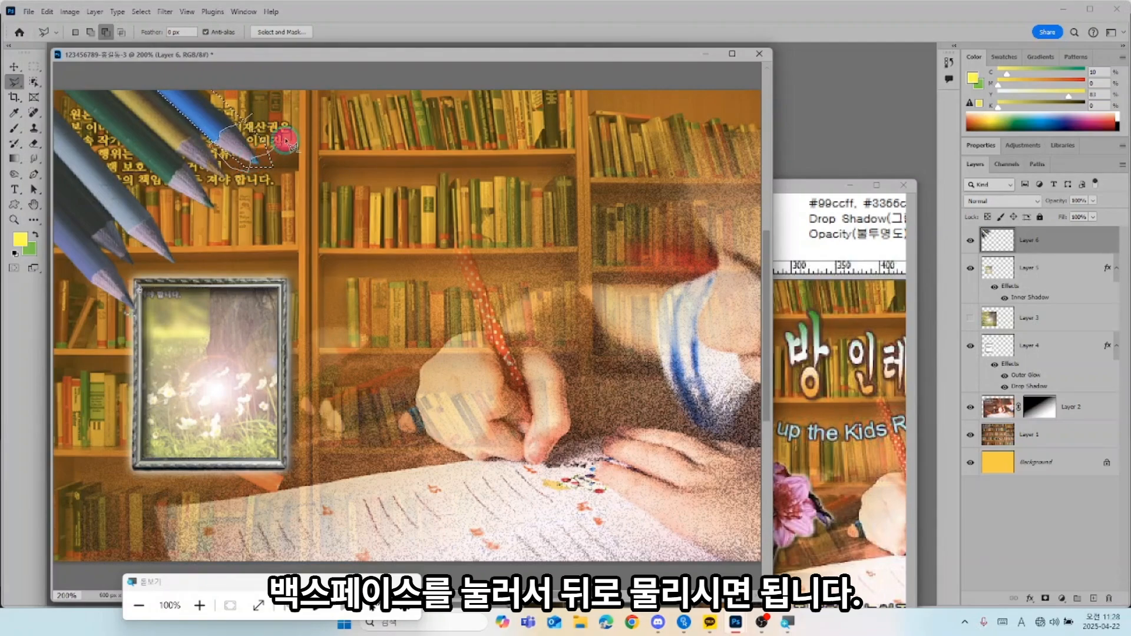
double_click(286, 140)
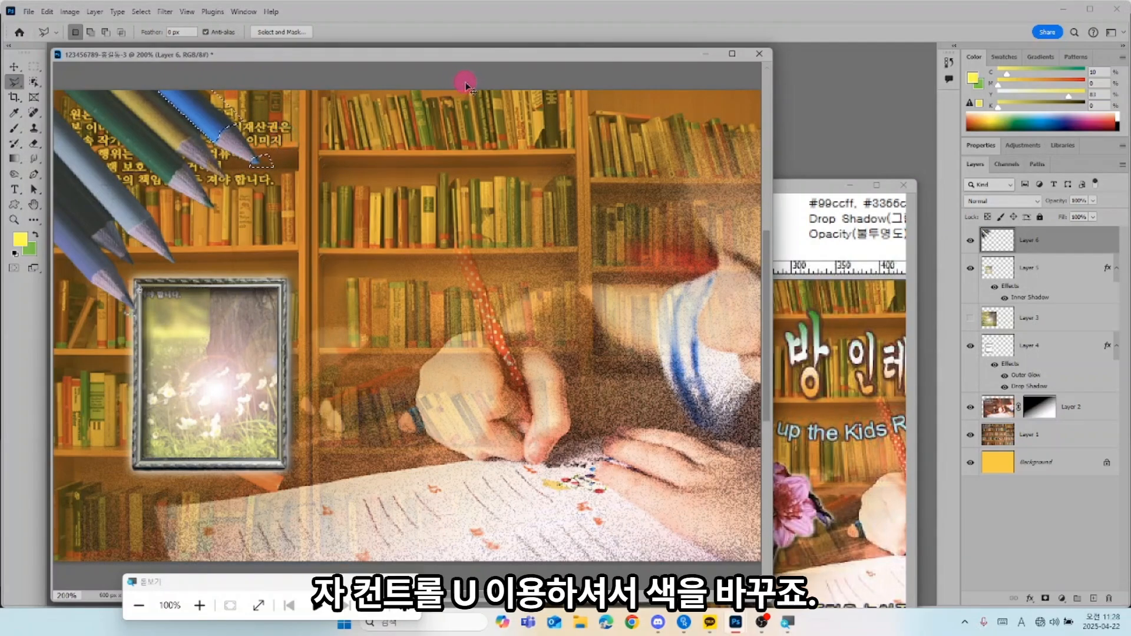
Step: Recolour the selected pencil red using Hue/Saturation with Colorize, hue 360 and saturation 64, and clear the selection
key(ctrl+u)
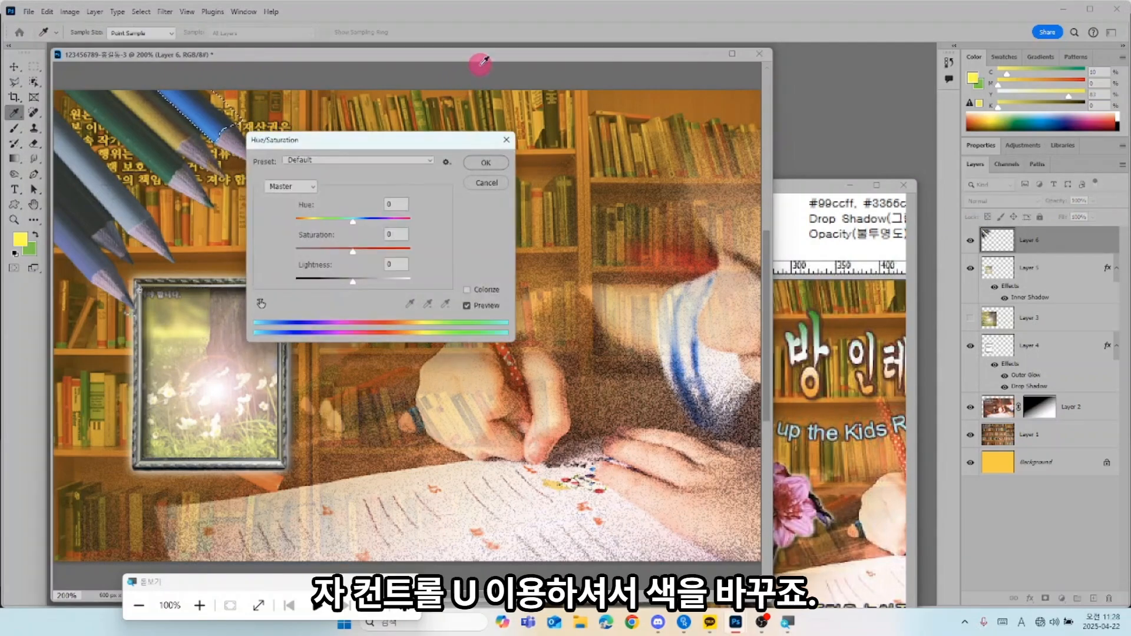
click(481, 290)
drag(317, 222, 417, 220)
drag(341, 247, 371, 249)
drag(405, 140, 448, 144)
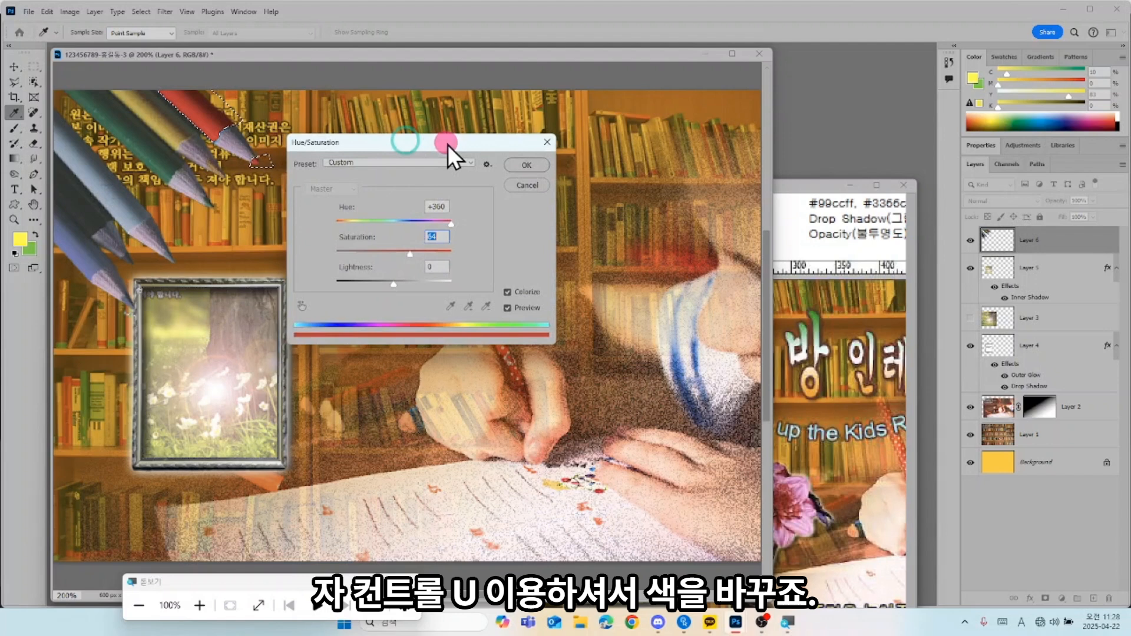
click(507, 160)
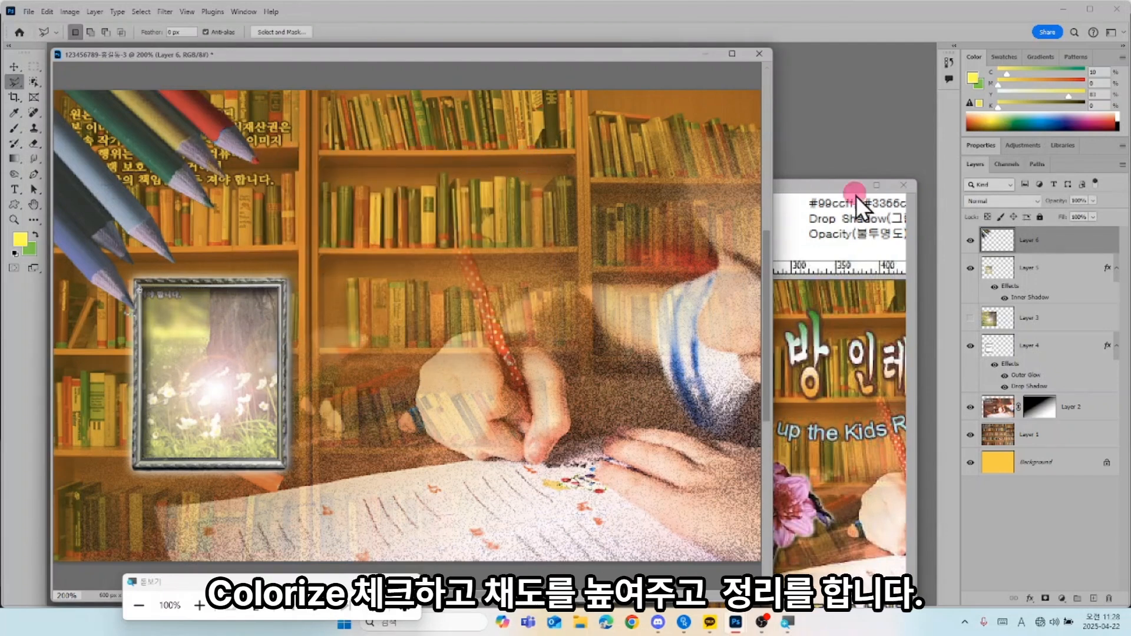
Step: Check the pencil effect in the exam sheet and add an outside Stroke with the Gradient fill type to the pencil layer
click(804, 188)
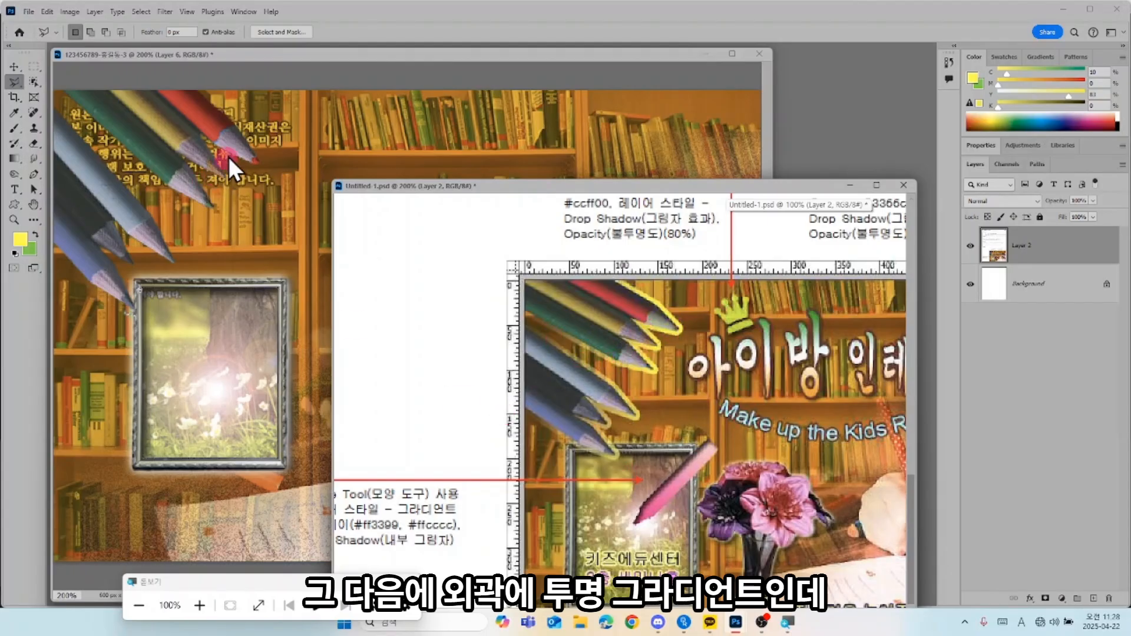
click(177, 122)
click(884, 259)
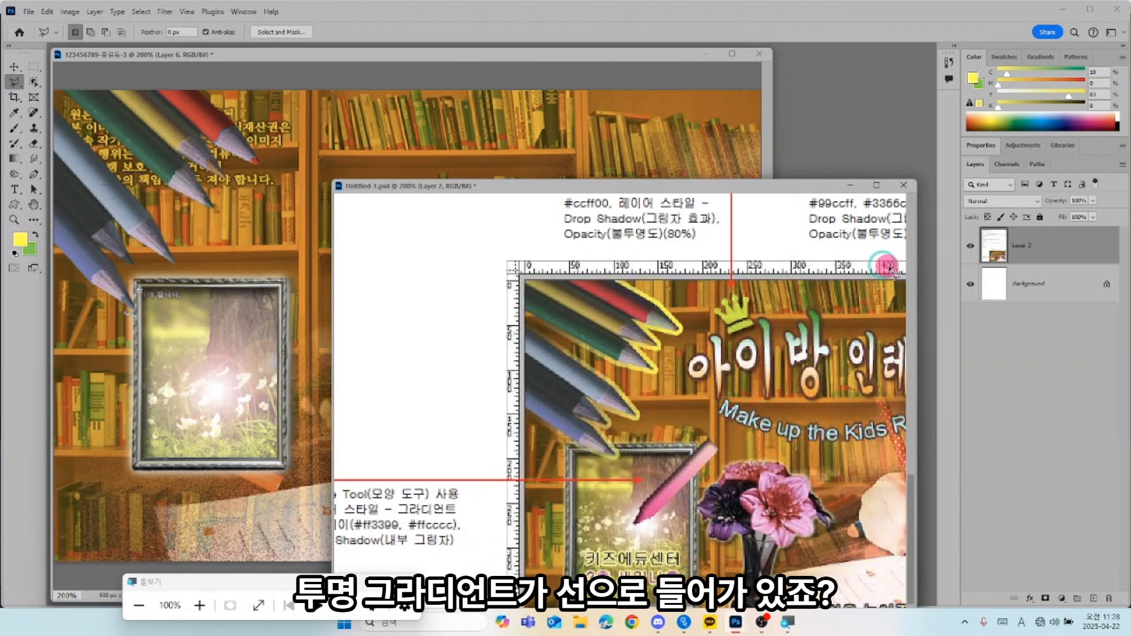
mouse_move(760, 306)
mouse_down()
mouse_move(705, 407)
mouse_move(847, 433)
mouse_move(839, 413)
mouse_move(715, 391)
mouse_up()
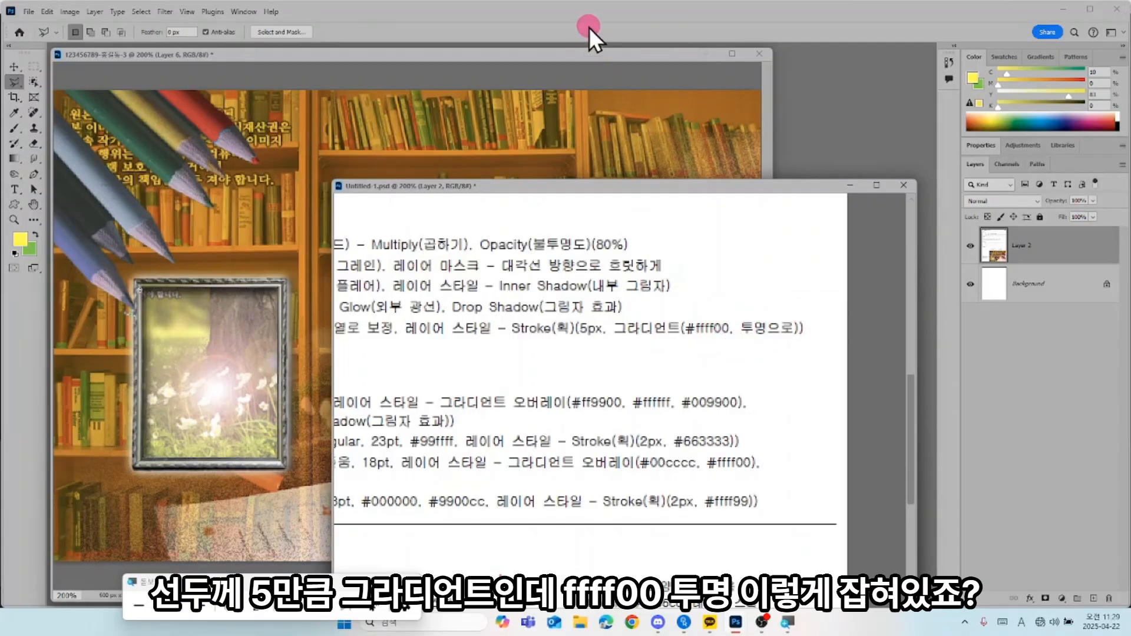
click(583, 49)
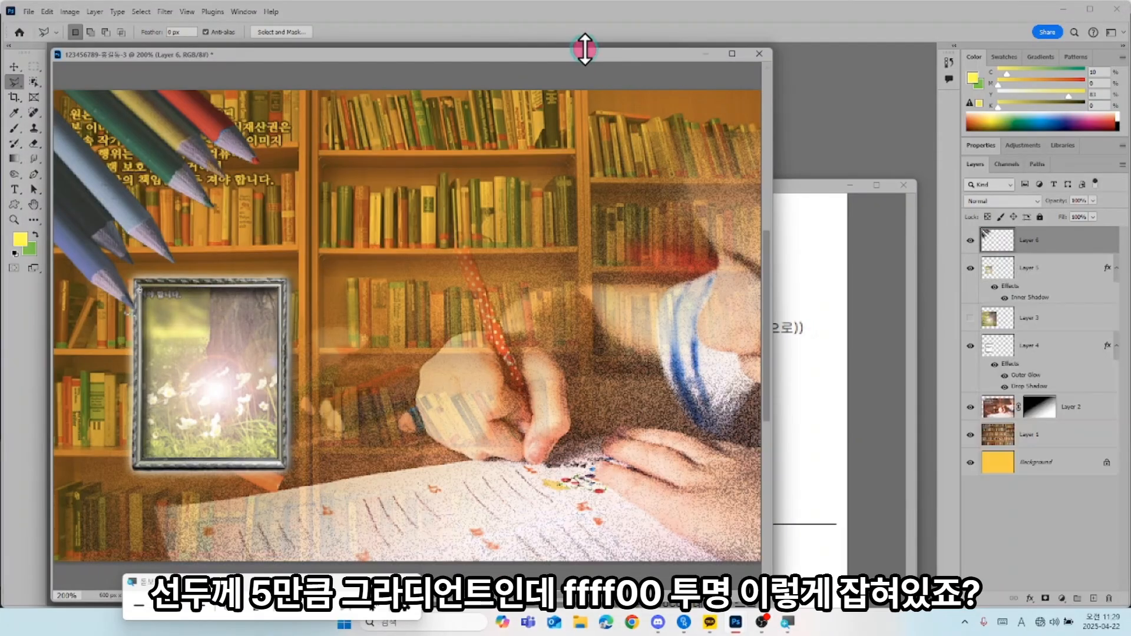
double_click(997, 242)
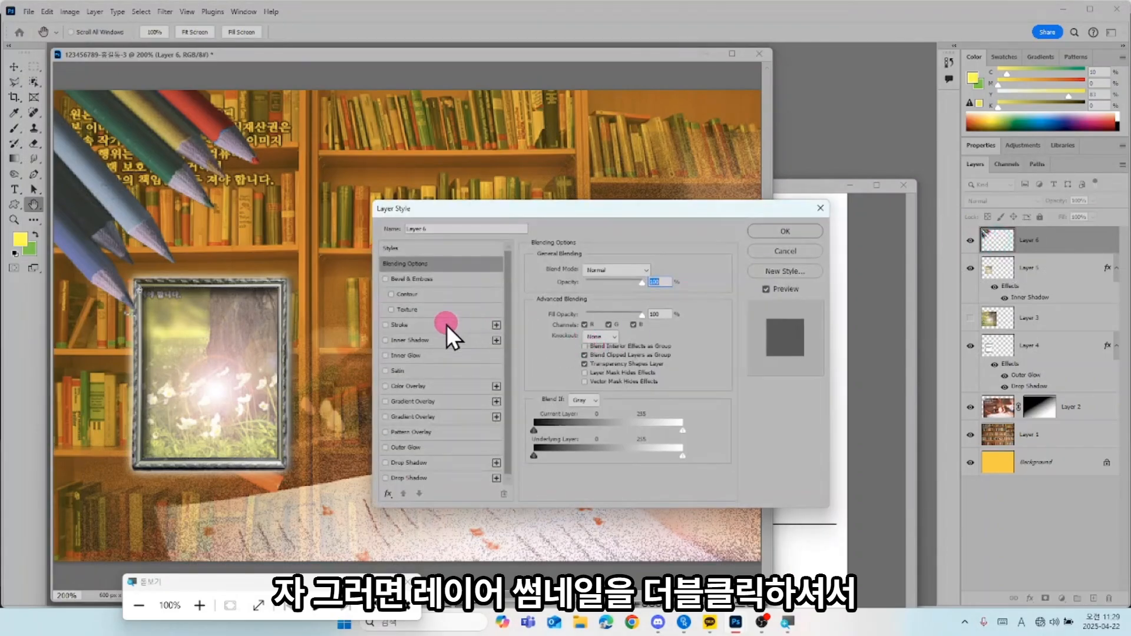
click(446, 324)
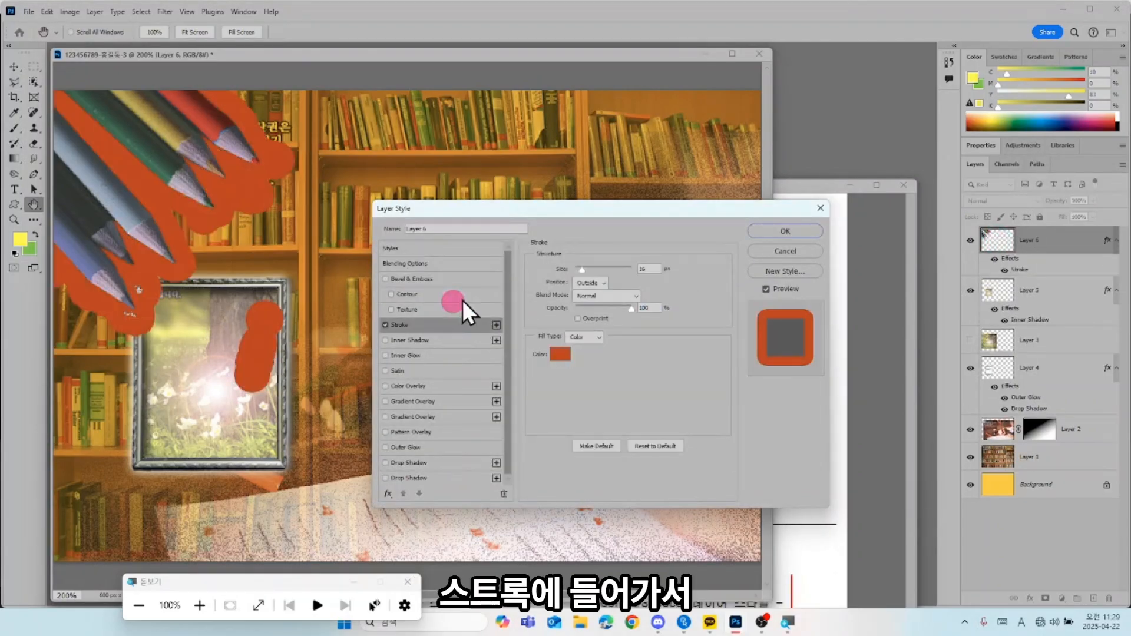
click(602, 281)
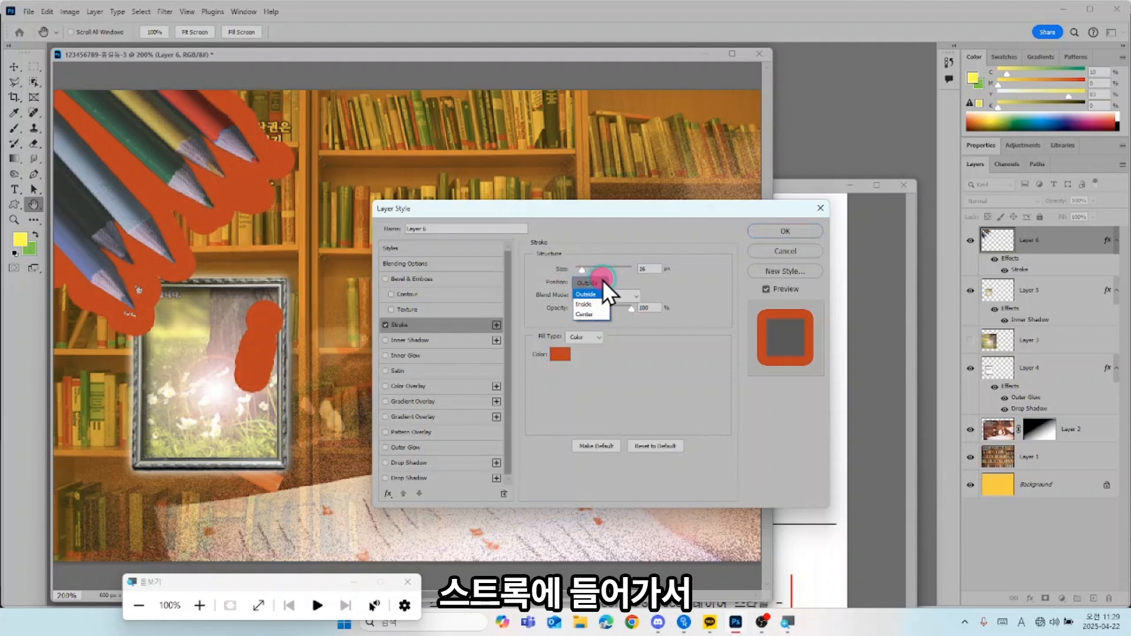
click(602, 284)
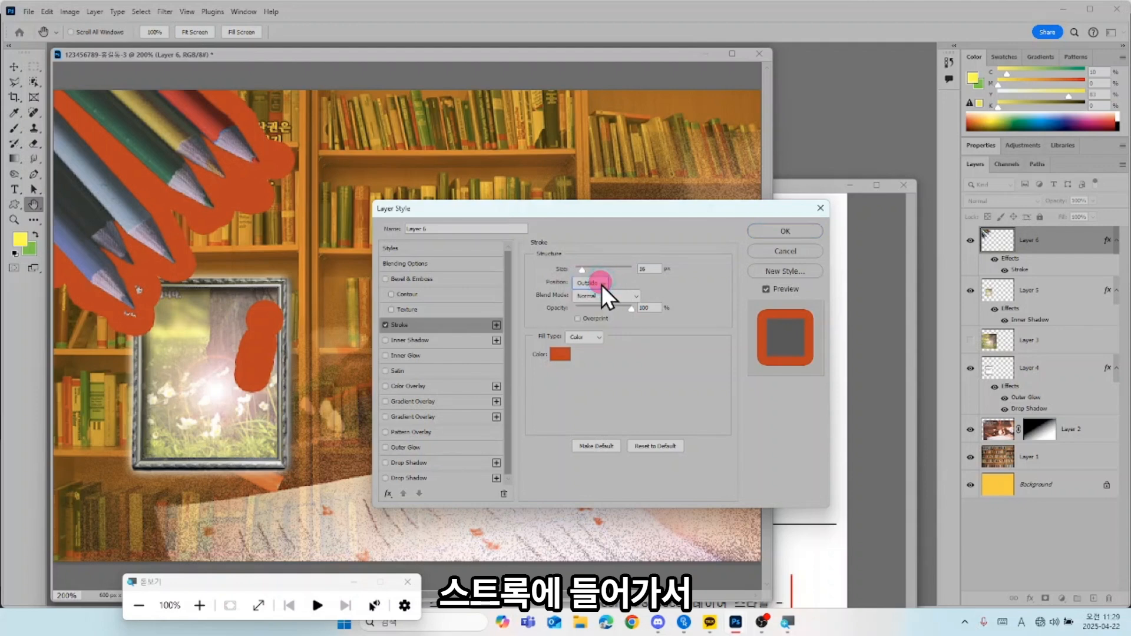
click(599, 338)
click(598, 355)
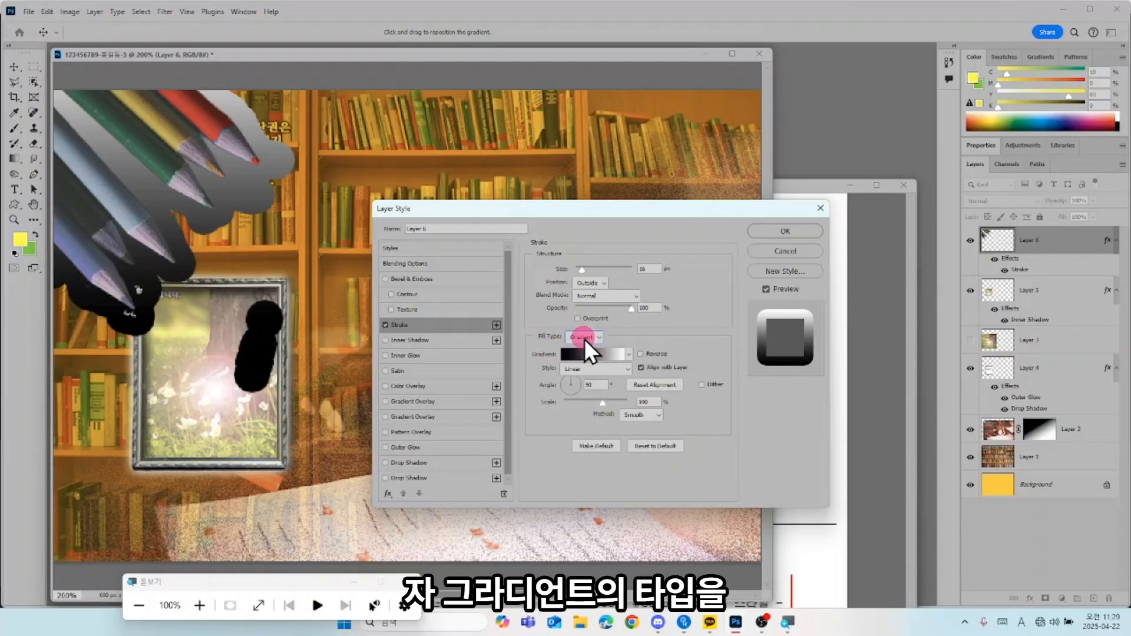
Step: Choose the yellow foreground-to-transparent preset from the Basics group as the stroke's gradient
click(628, 356)
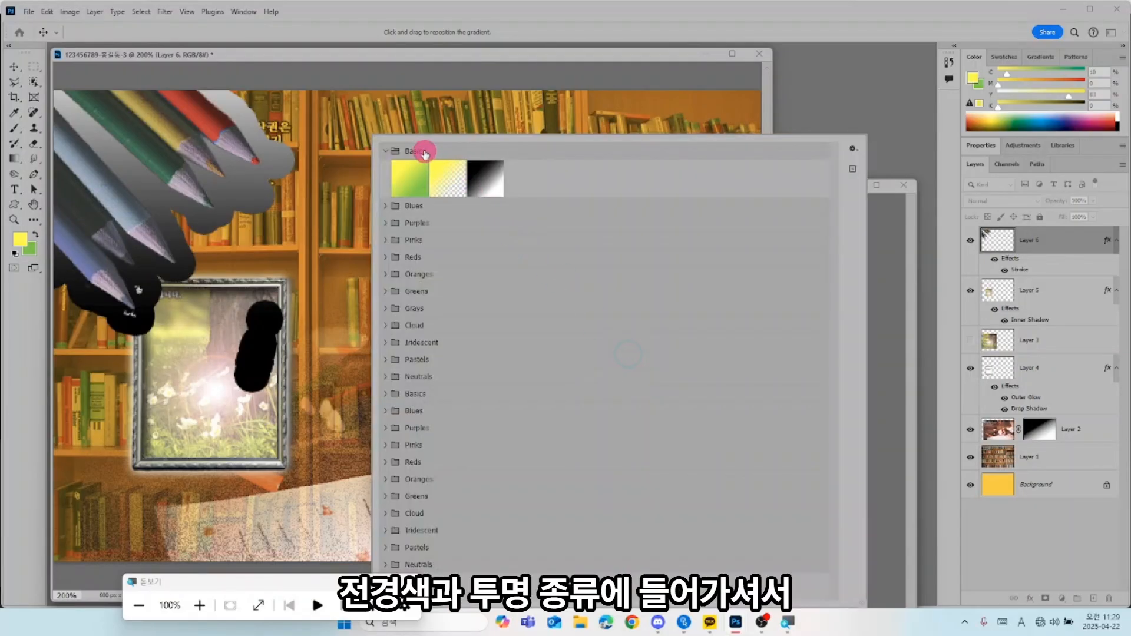
click(875, 244)
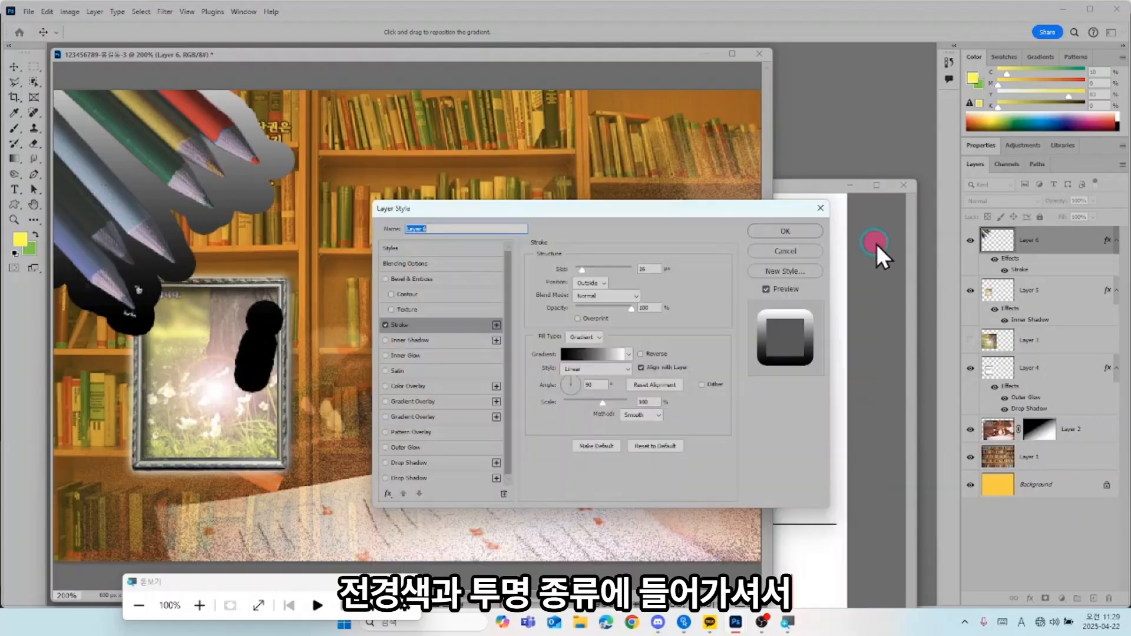
click(631, 353)
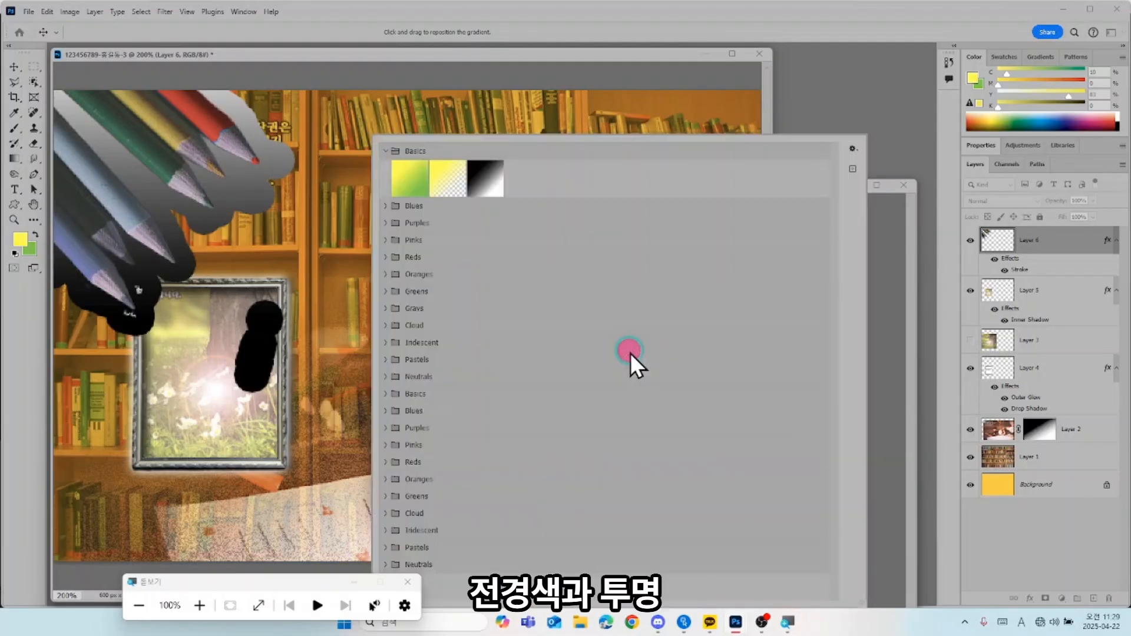
click(442, 190)
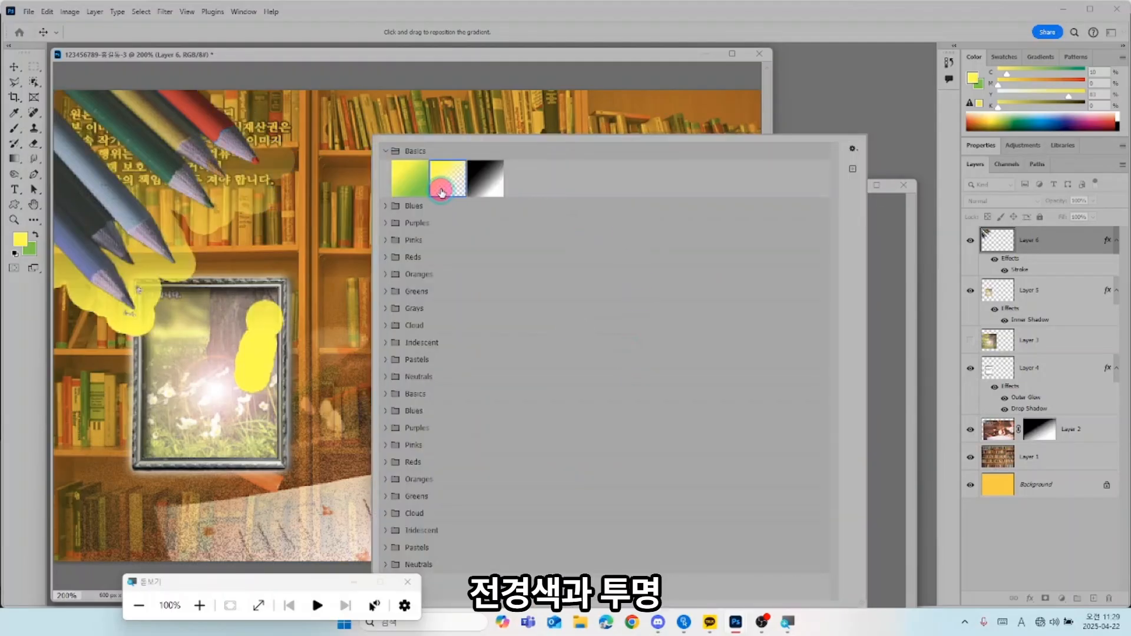
click(886, 235)
Step: Set the stroke size to 5 px and the gradient angle to 0°, reverse the gradient, and apply the layer style
double_click(651, 269)
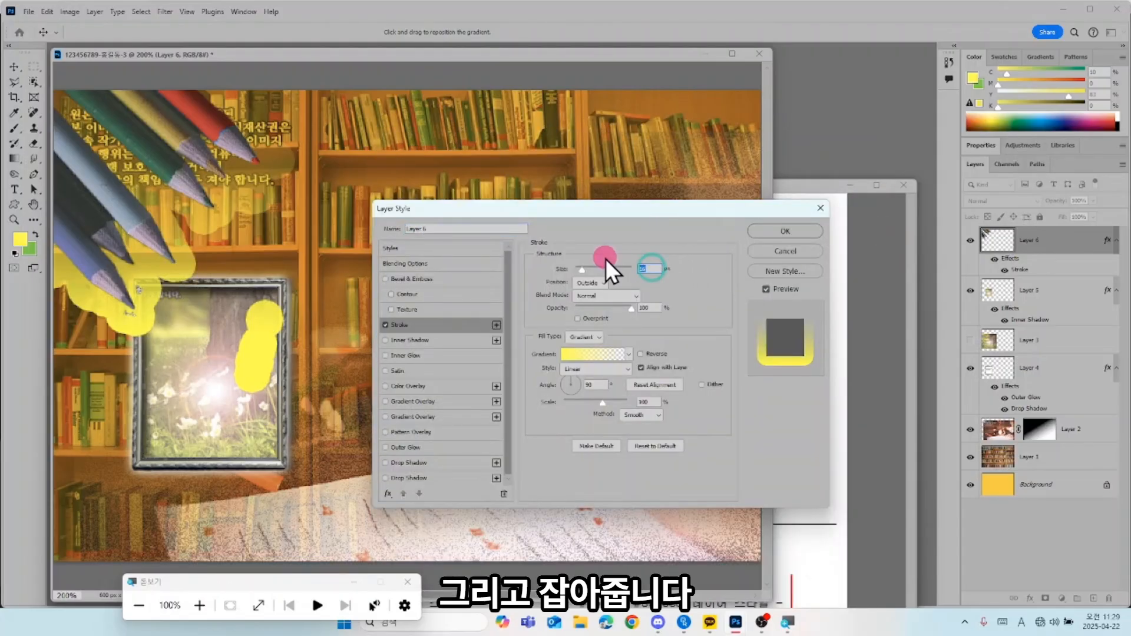
text(5)
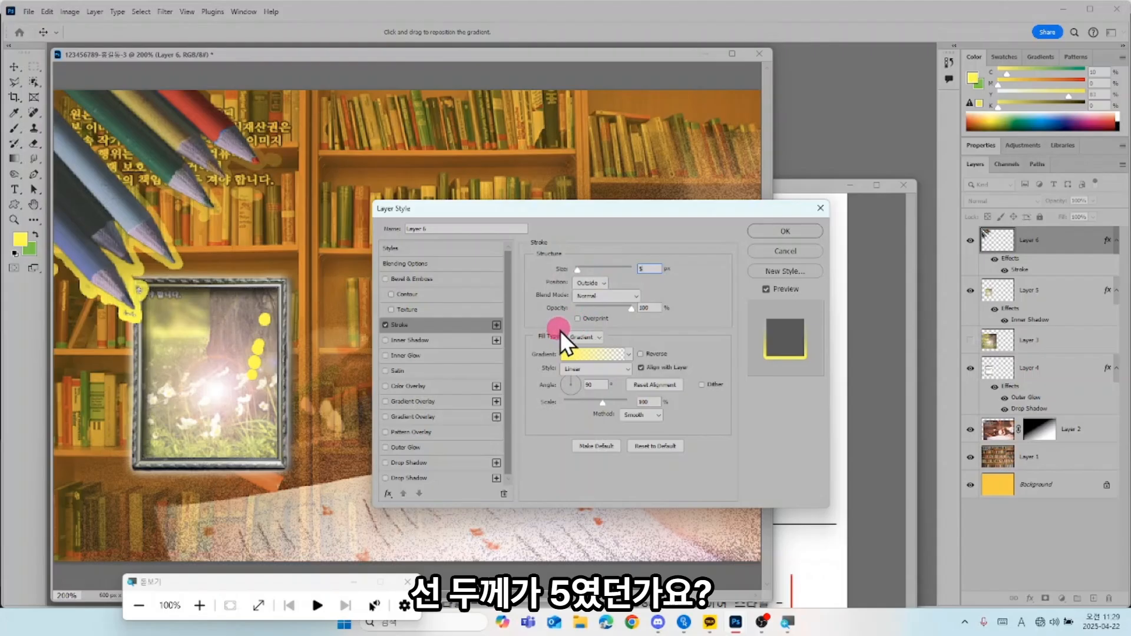
double_click(590, 384)
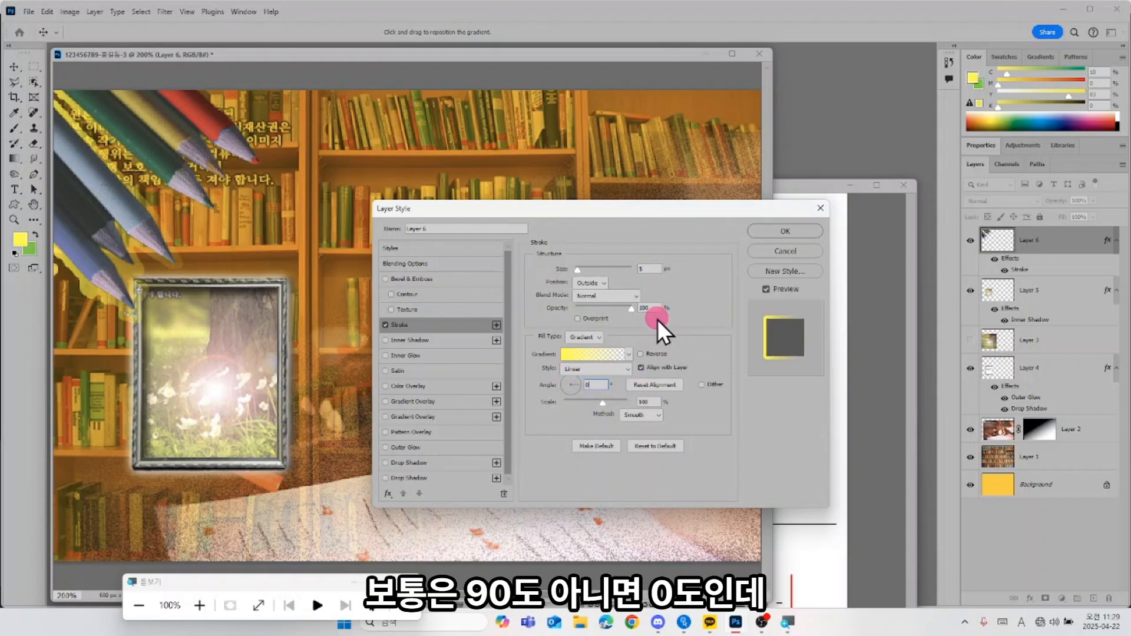
click(652, 352)
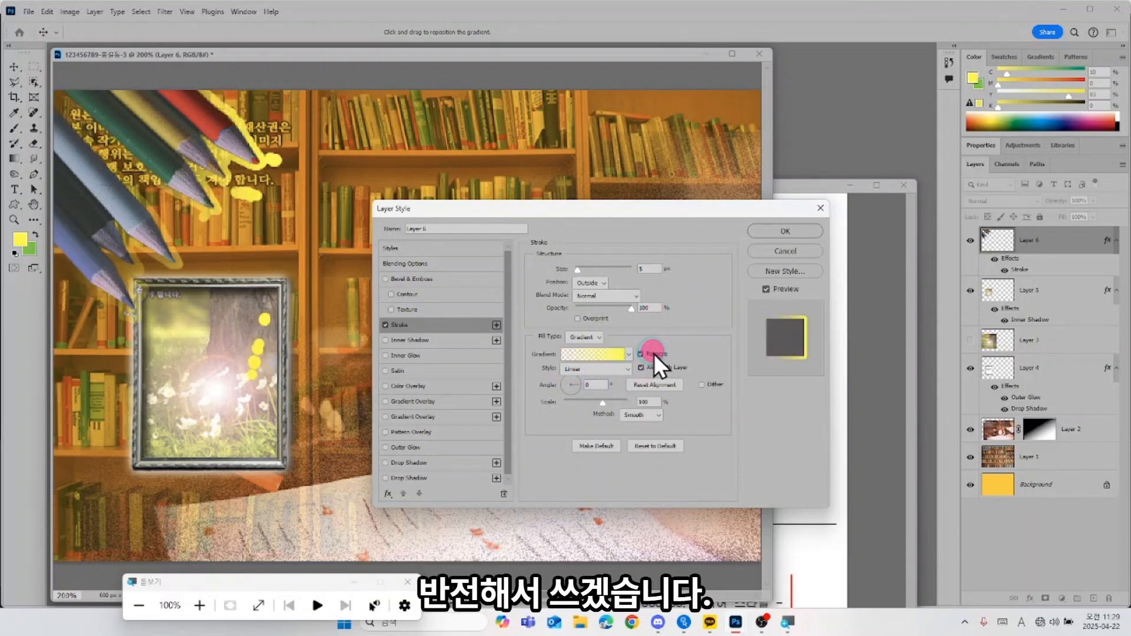
click(781, 231)
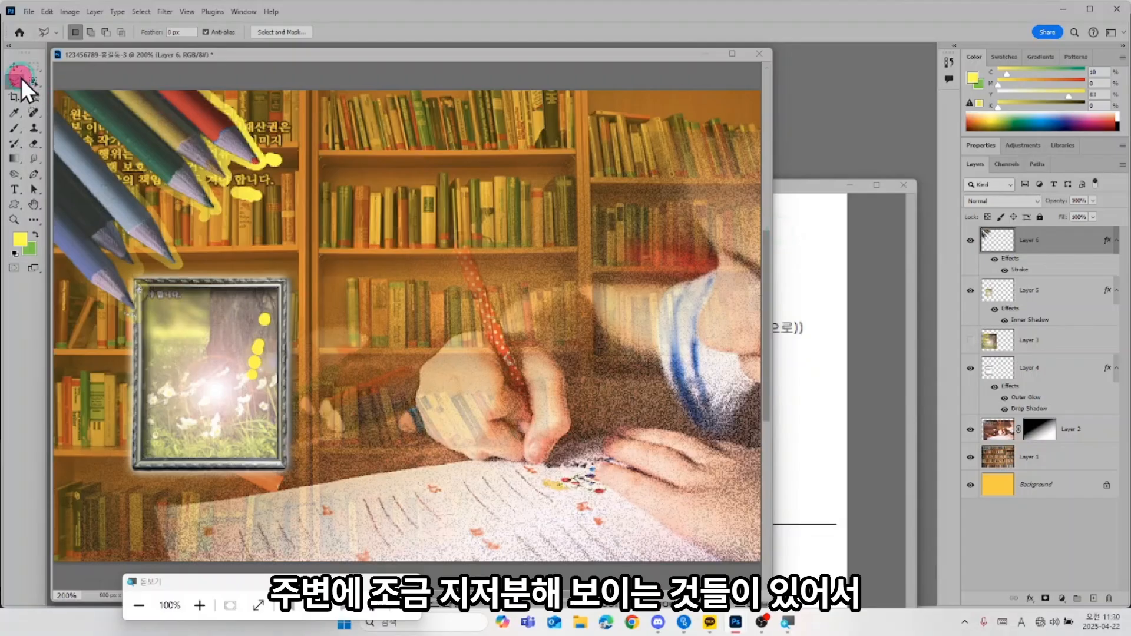
Step: Outline the stray stroked specks around the pencil tips and over the framed picture with the Polygonal Lasso, delete them, and deselect
click(318, 149)
click(259, 106)
click(197, 77)
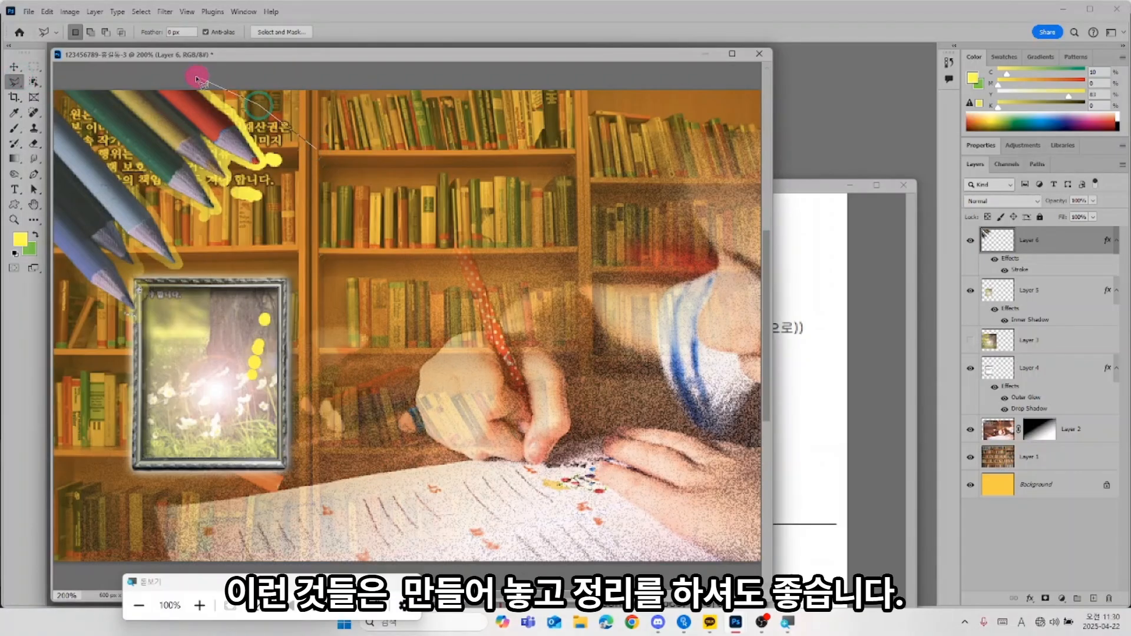
click(231, 120)
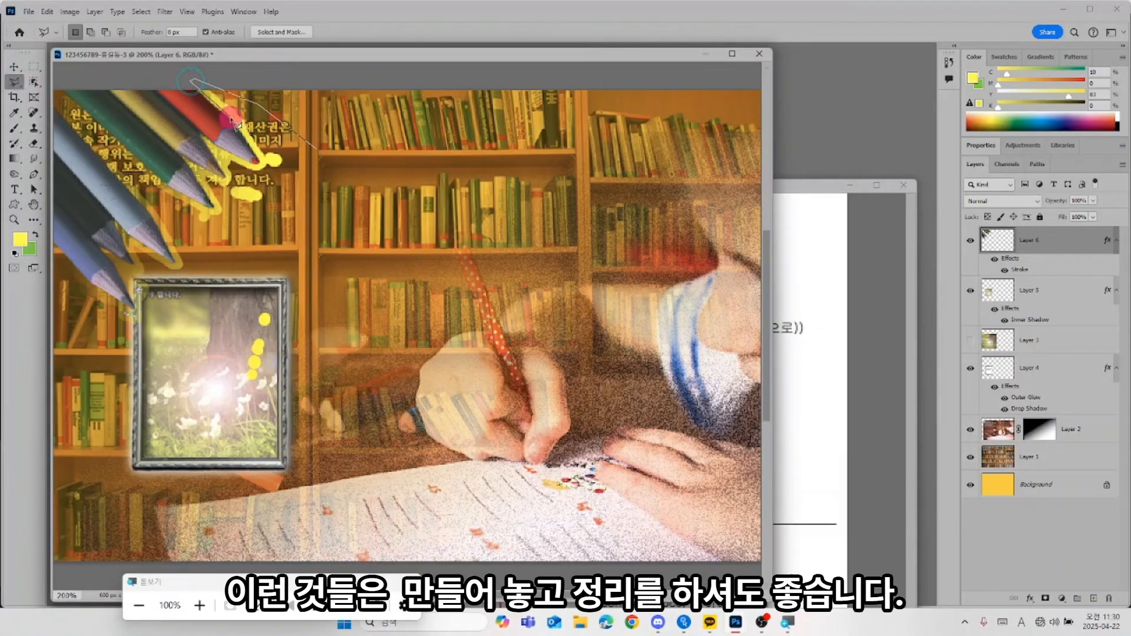
click(263, 164)
mouse_move(263, 169)
mouse_down()
mouse_move(287, 209)
mouse_move(237, 181)
mouse_move(233, 221)
mouse_move(167, 186)
mouse_move(159, 204)
mouse_move(203, 285)
mouse_move(233, 409)
mouse_move(322, 437)
mouse_move(467, 365)
mouse_move(499, 289)
mouse_up()
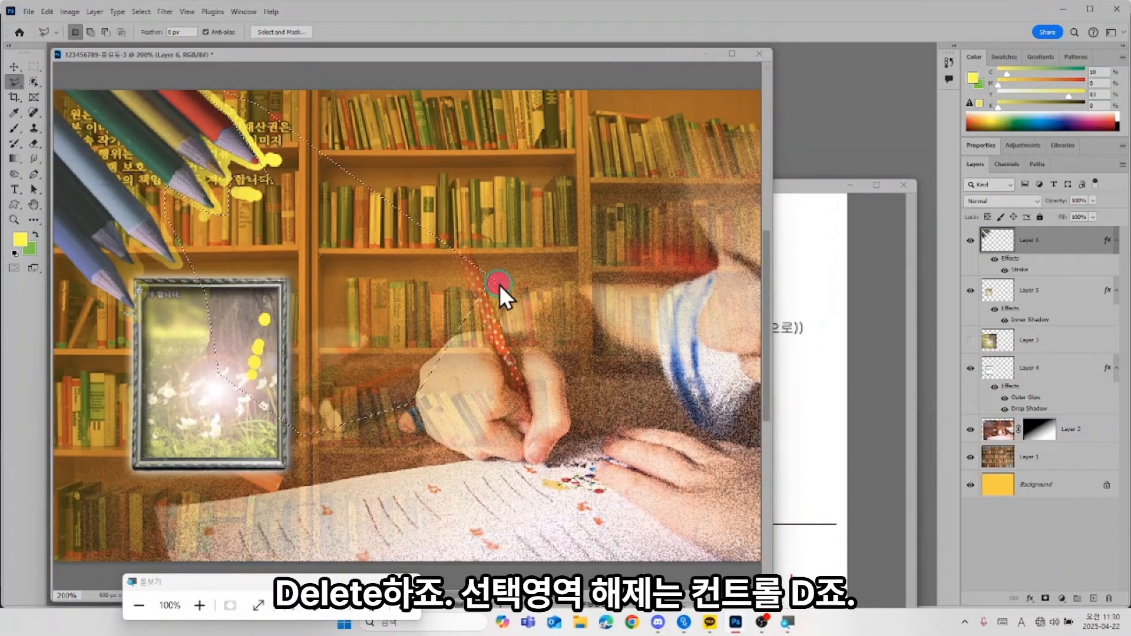
key(Delete)
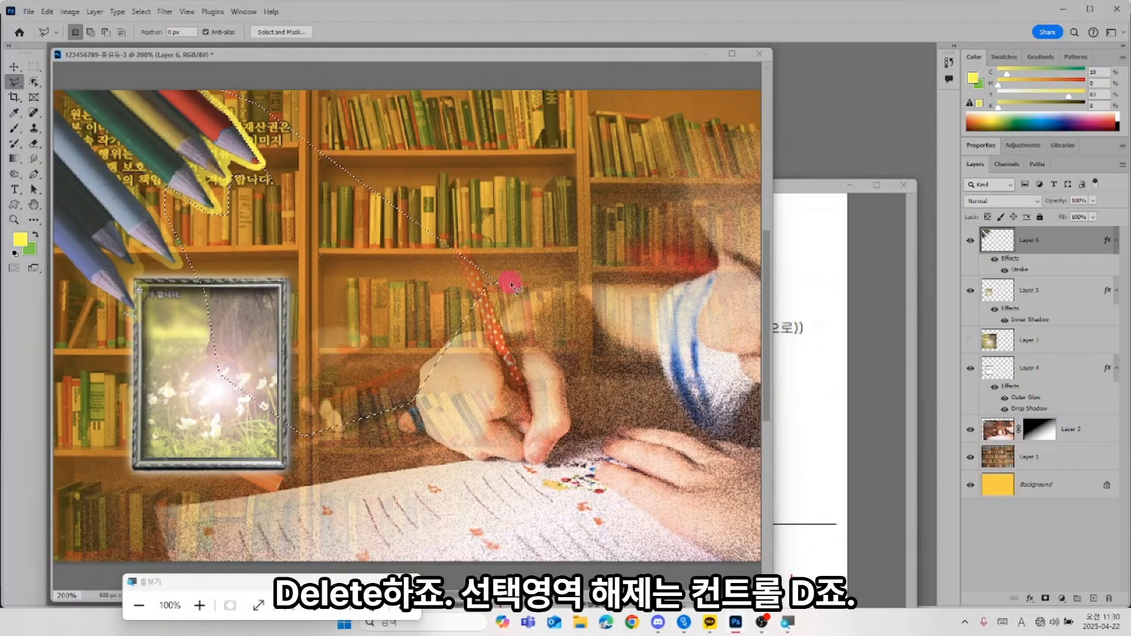
key(ctrl+d)
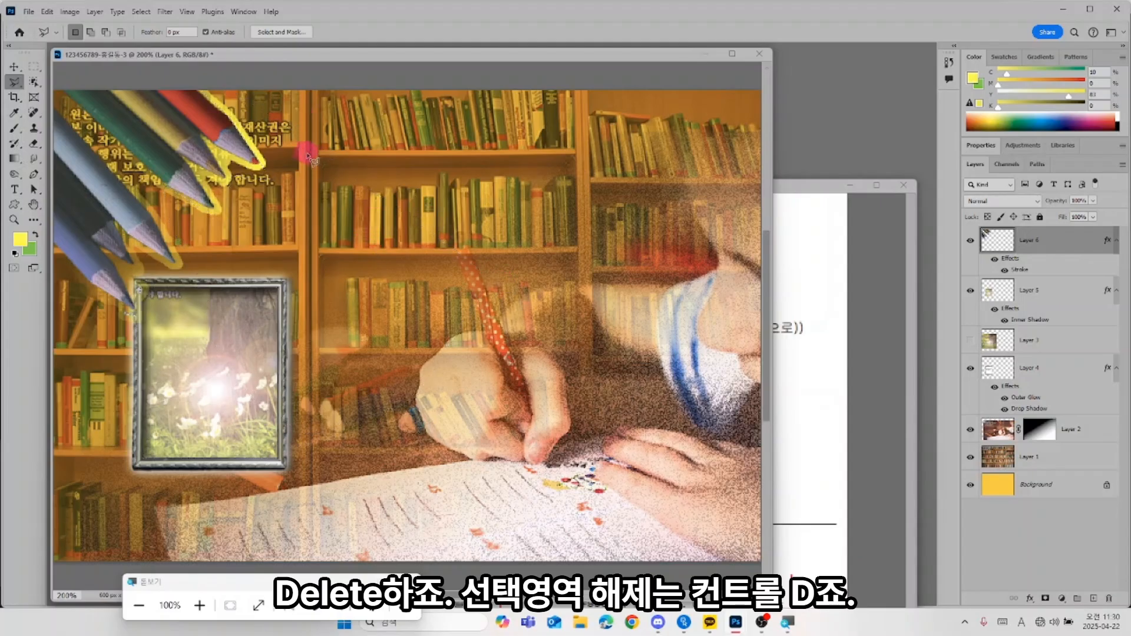
Step: Outline the gap between the red and yellow pencil tips with the Polygonal Lasso and clear the leftover fringe there
click(261, 169)
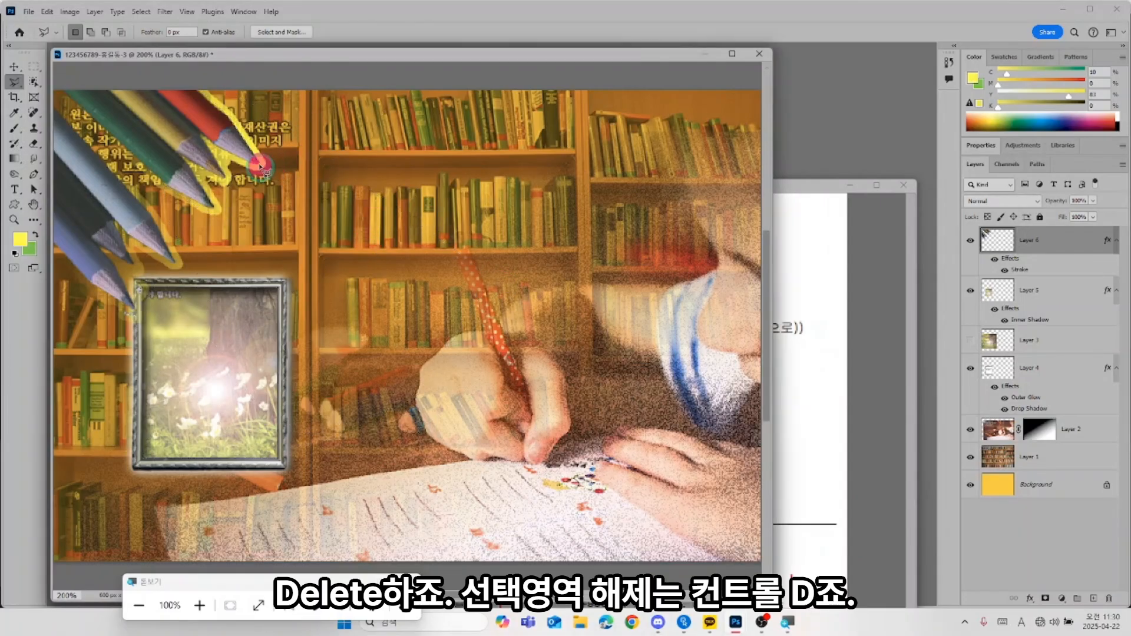
click(259, 165)
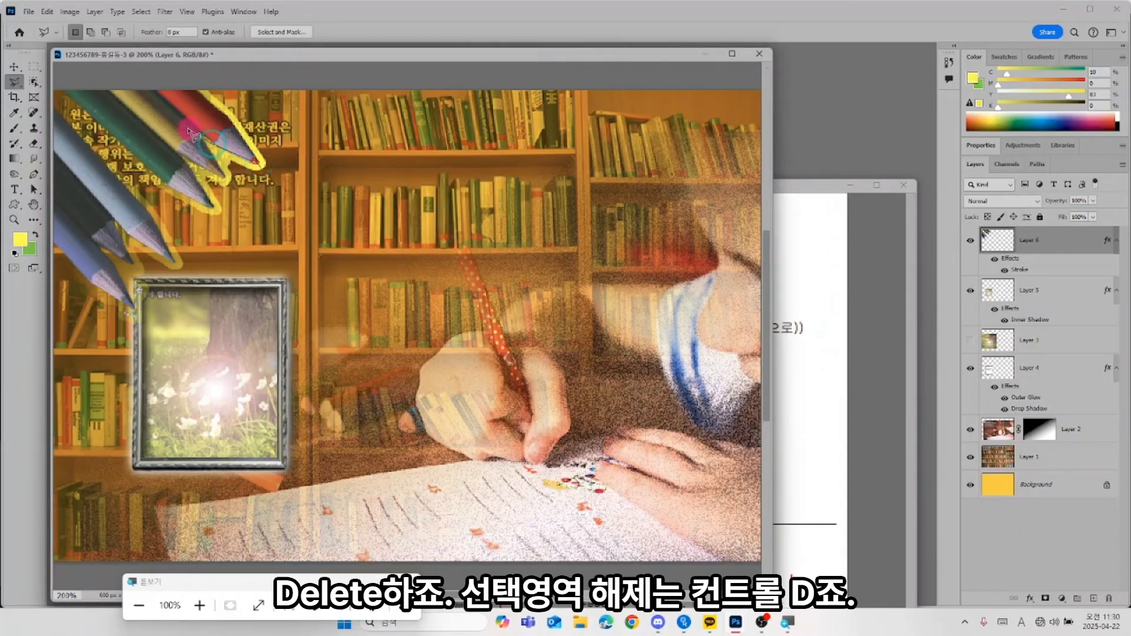
click(236, 192)
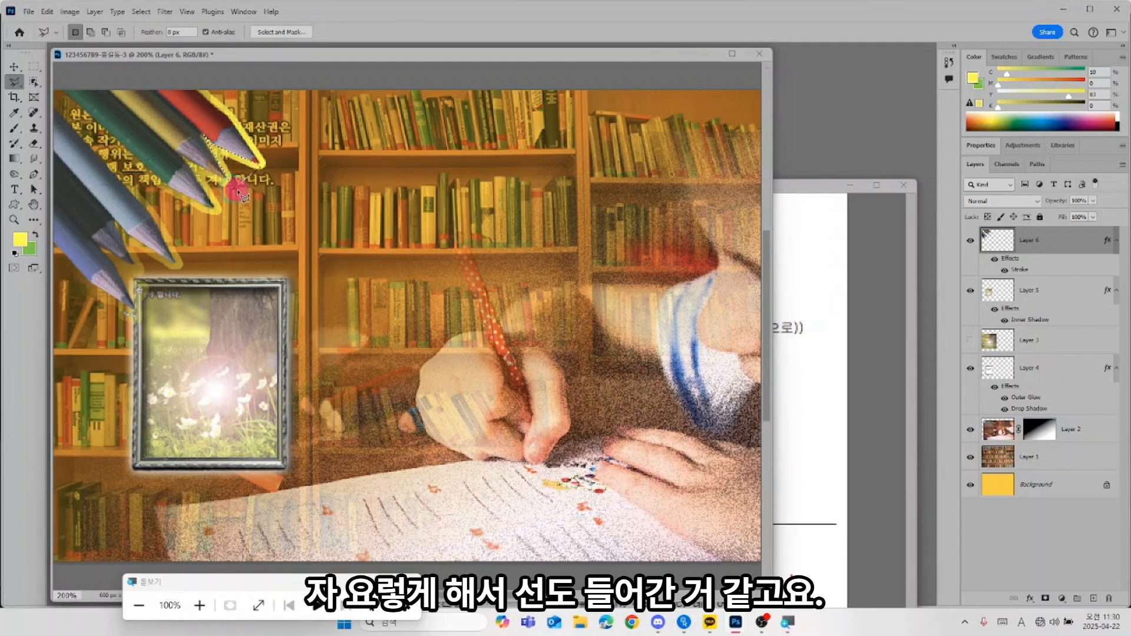
click(264, 180)
Step: Review the whole exam sheet for missed image effects and return to the poster document
click(798, 184)
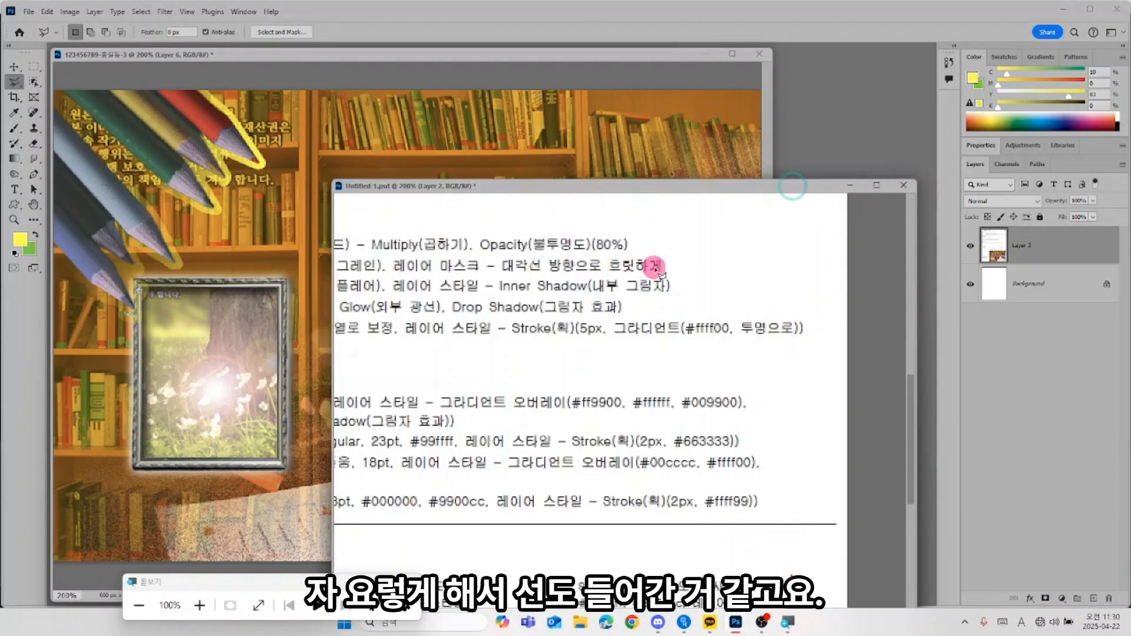
key(ctrl+0)
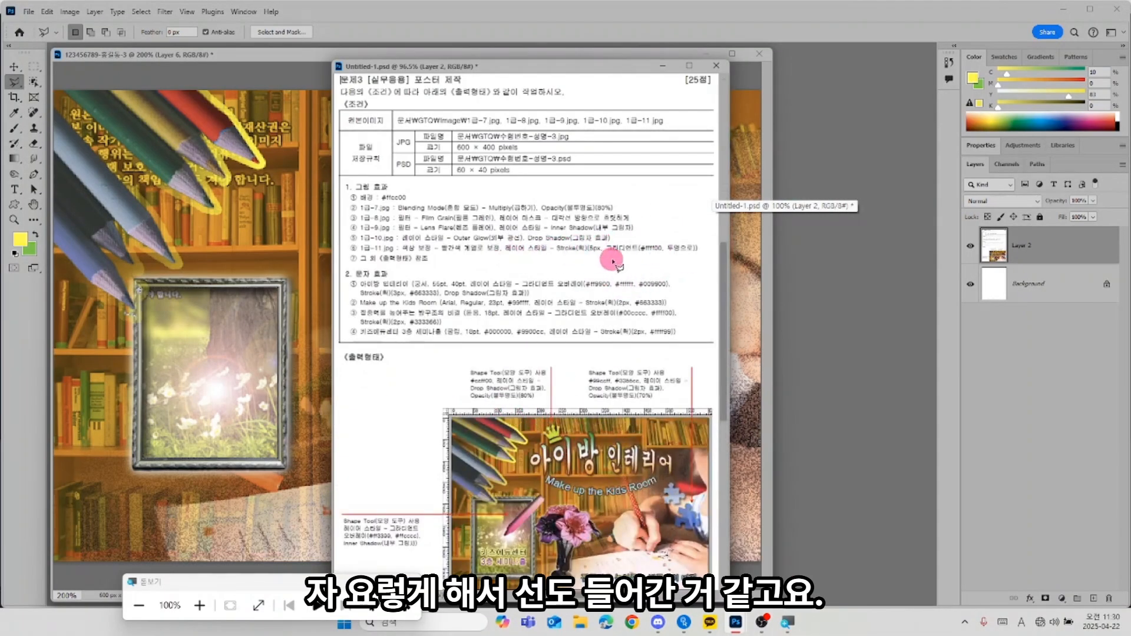
click(767, 196)
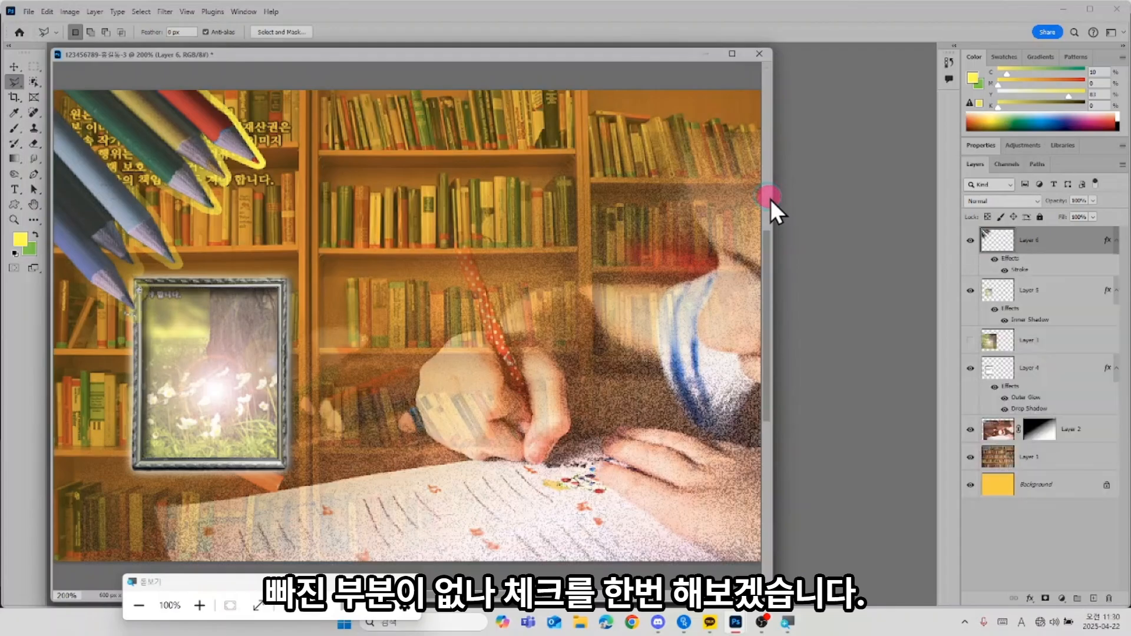
Step: Open the flower vase image 1급-10.jpg from the GTQ Image folder
key(ctrl+0)
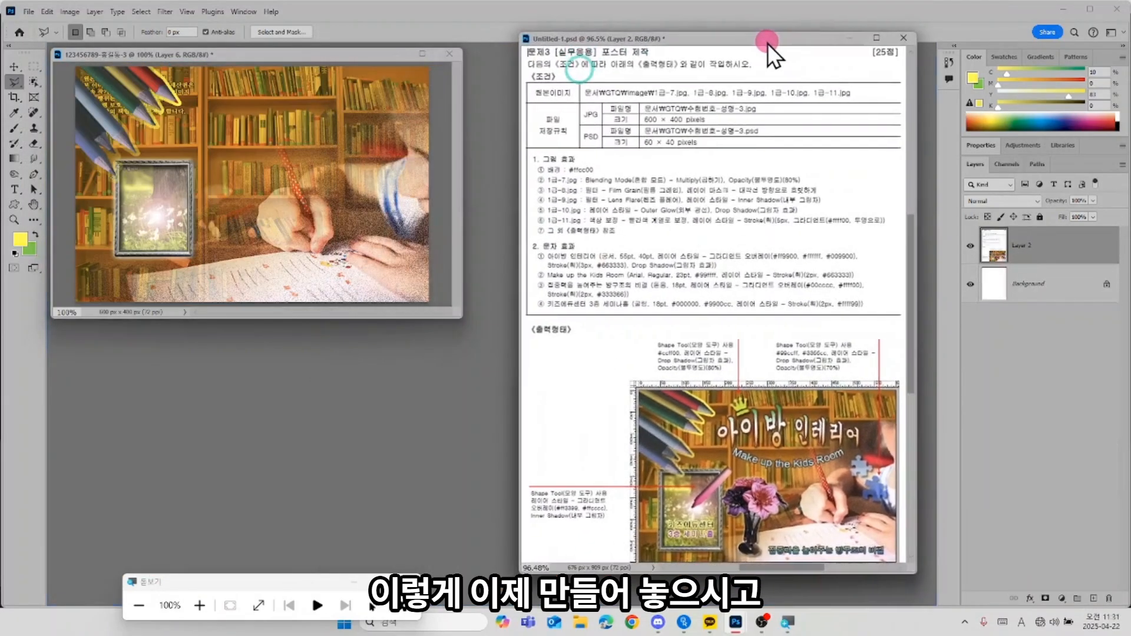
click(709, 343)
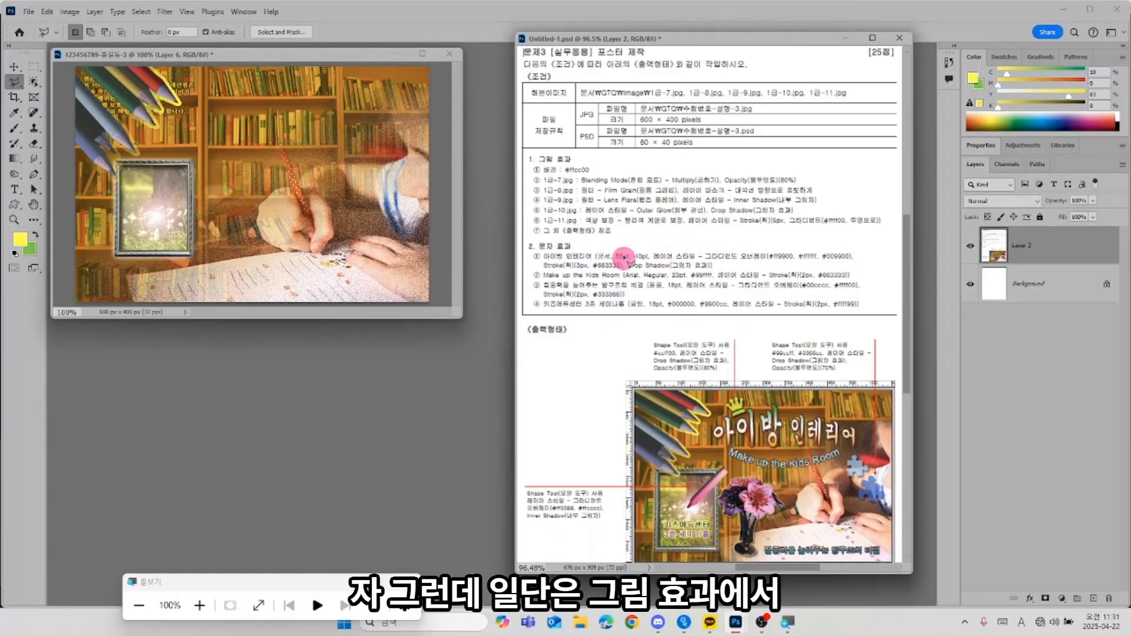
double_click(424, 460)
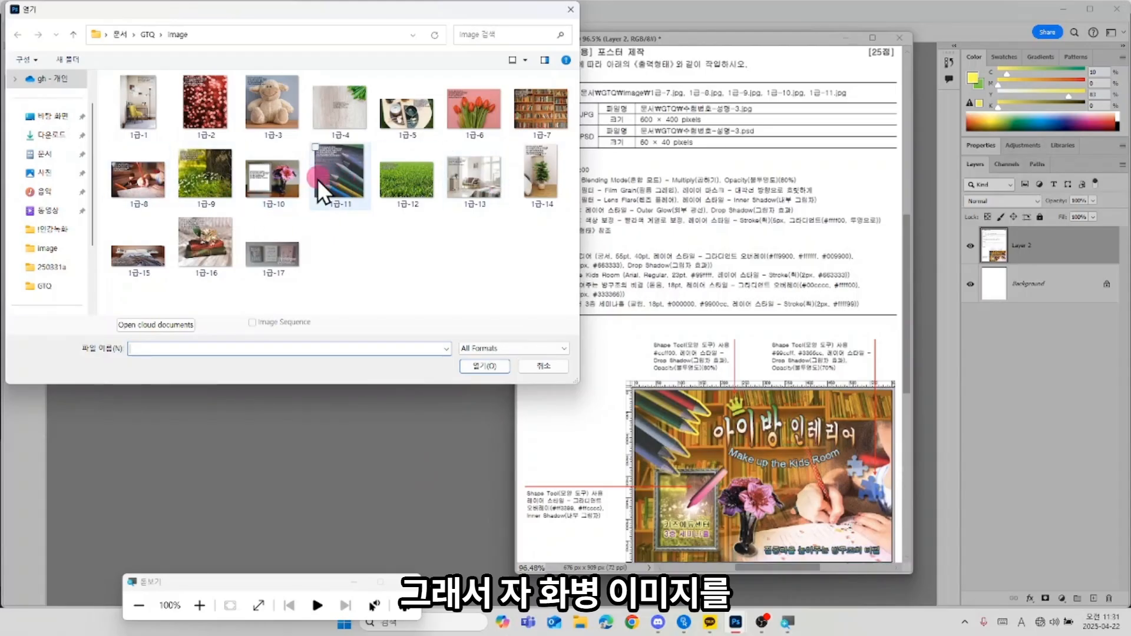
double_click(281, 175)
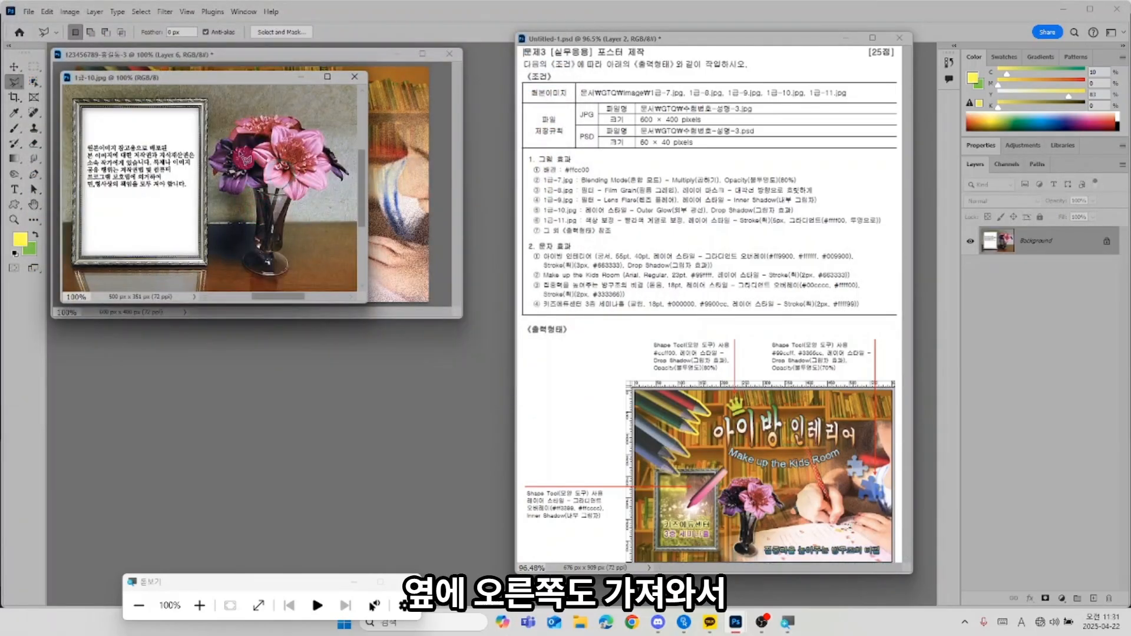
Step: Select the flower vase with Object Selection and add the missed part below the blossoms with the Rectangular Marquee
click(31, 85)
drag(211, 105, 289, 263)
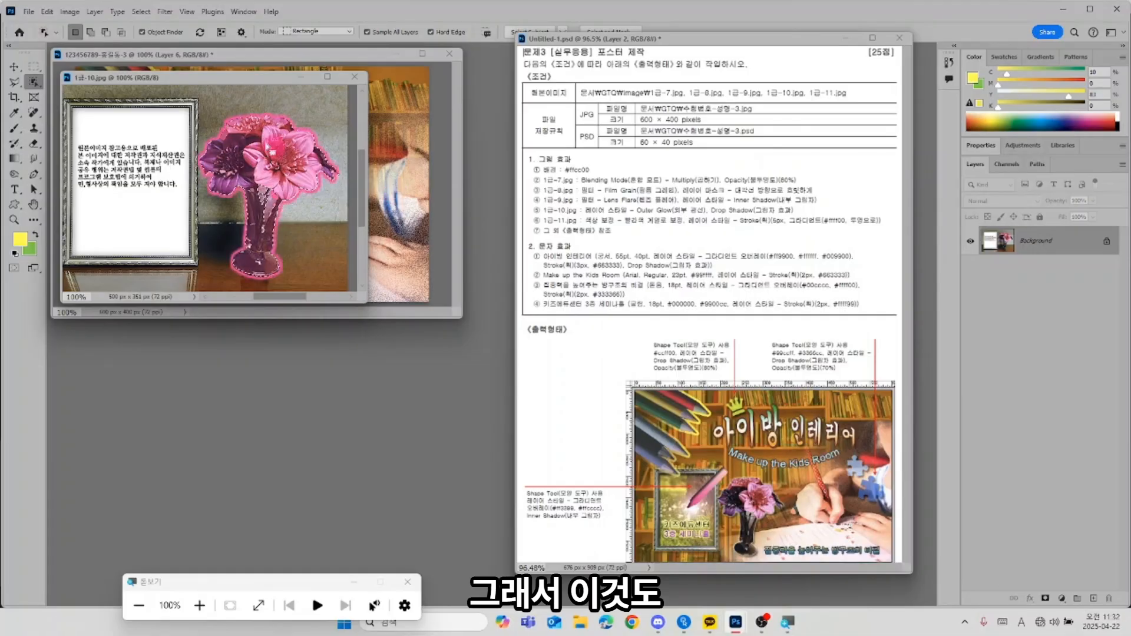
click(33, 67)
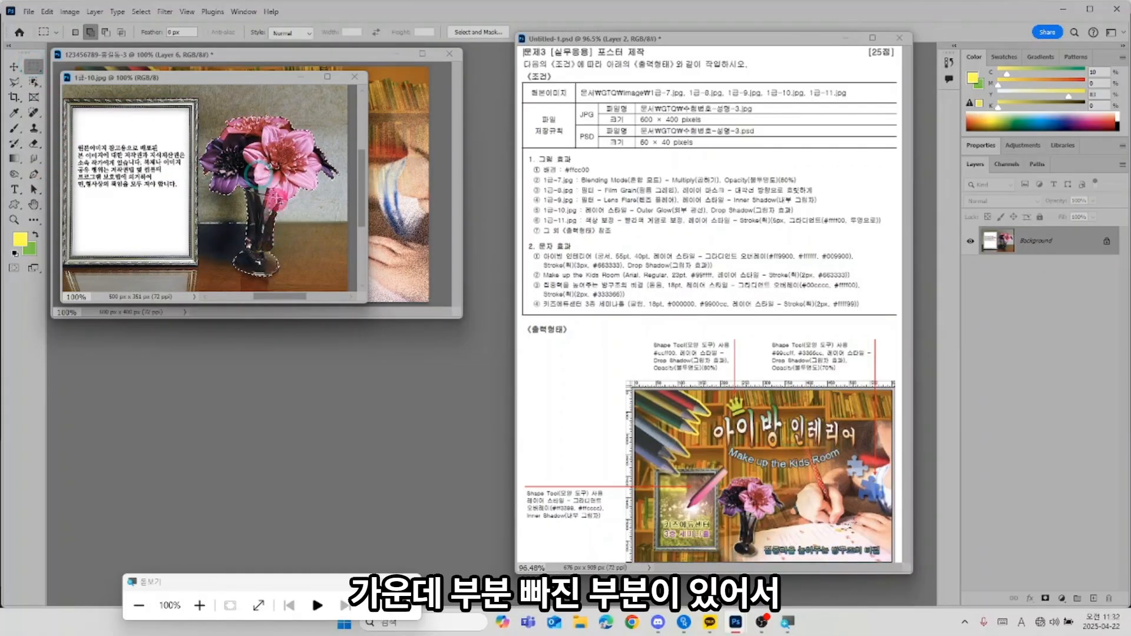
drag(267, 177, 273, 217)
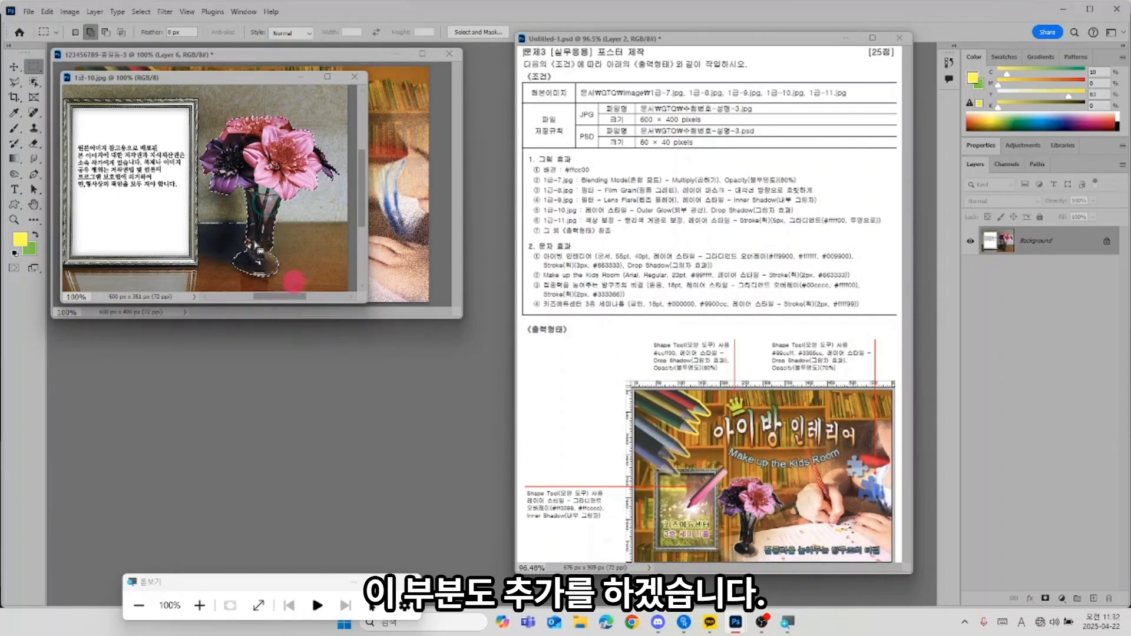
Step: Copy the selected flower vase into the poster document with the Move tool
drag(271, 77, 653, 146)
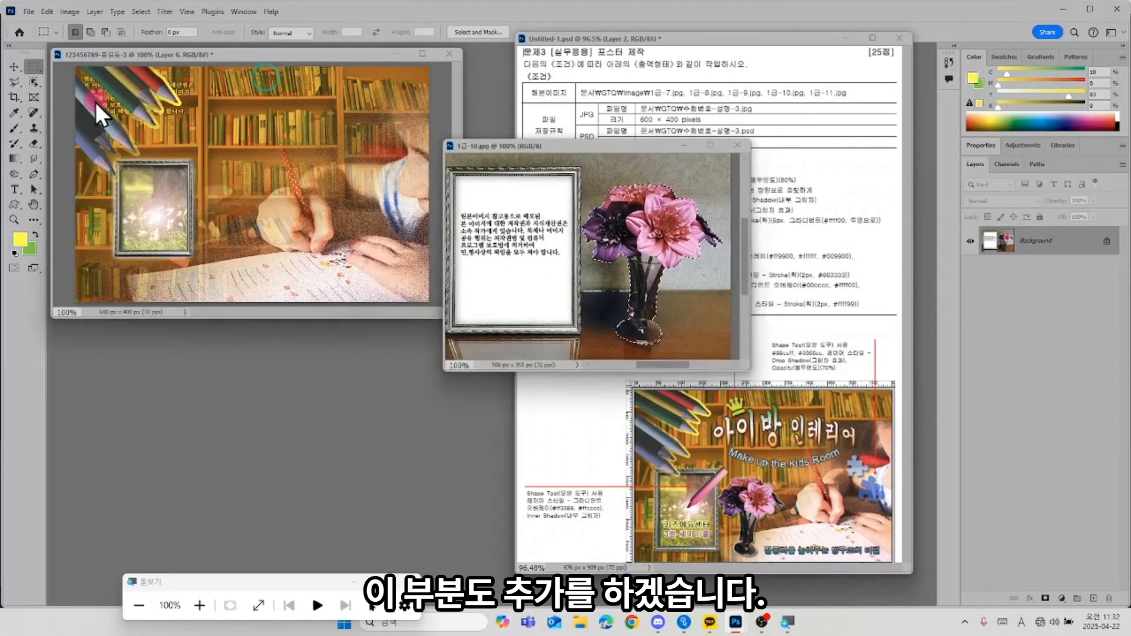
click(16, 65)
drag(646, 243, 256, 202)
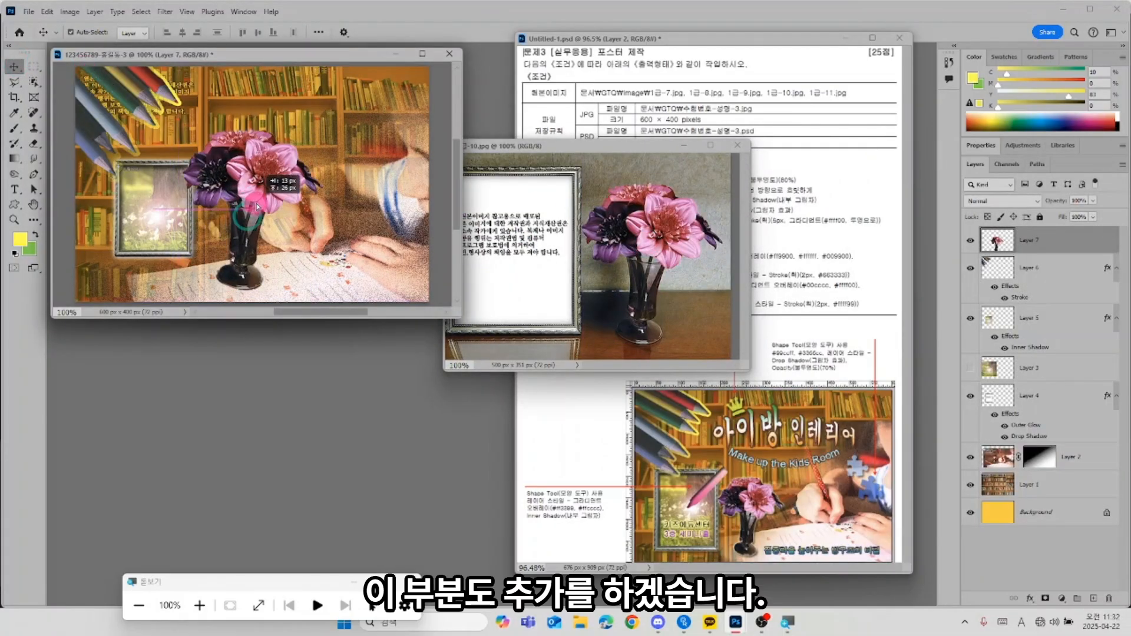
Step: Scale the vase down proportionally and place it just beside the picture frame, in front of the writing hand
key(ctrl+t)
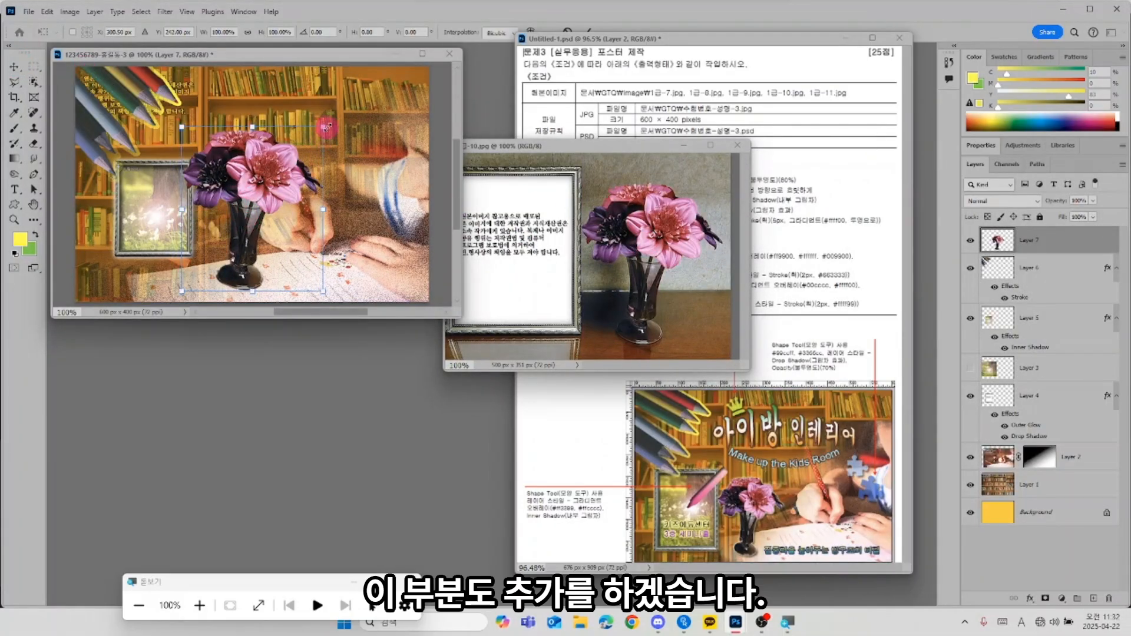
drag(326, 126, 283, 196)
drag(221, 233, 238, 206)
key(Return)
Step: Move the vase layer directly above the picture frame layer and copy the frame's Outer Glow and Drop Shadow onto it
click(1078, 261)
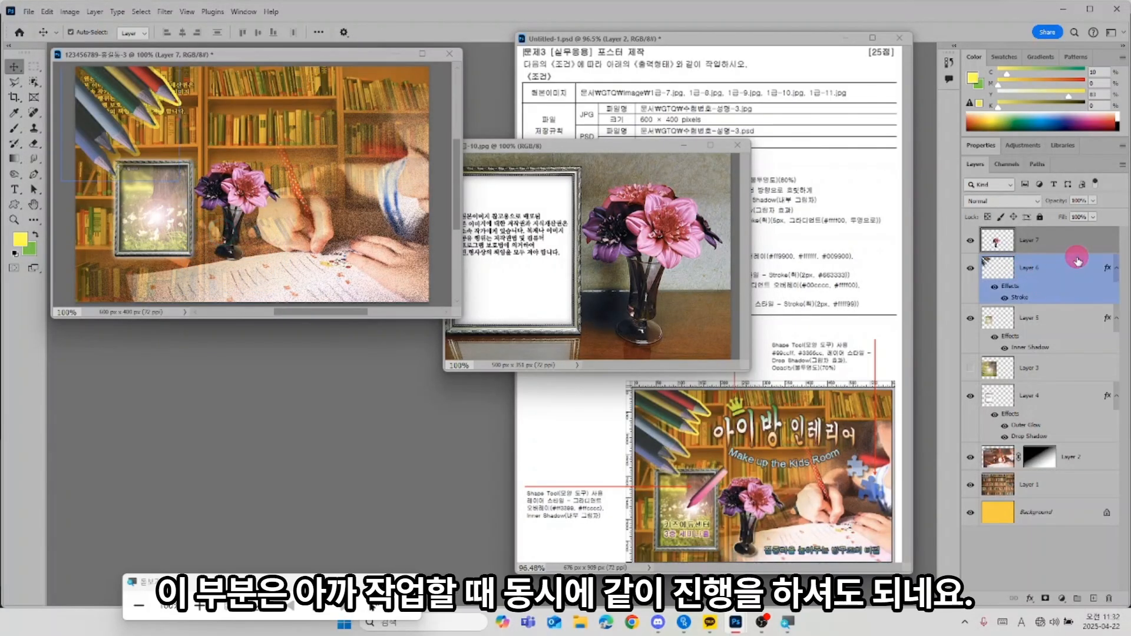
click(1084, 235)
drag(1071, 238, 1078, 377)
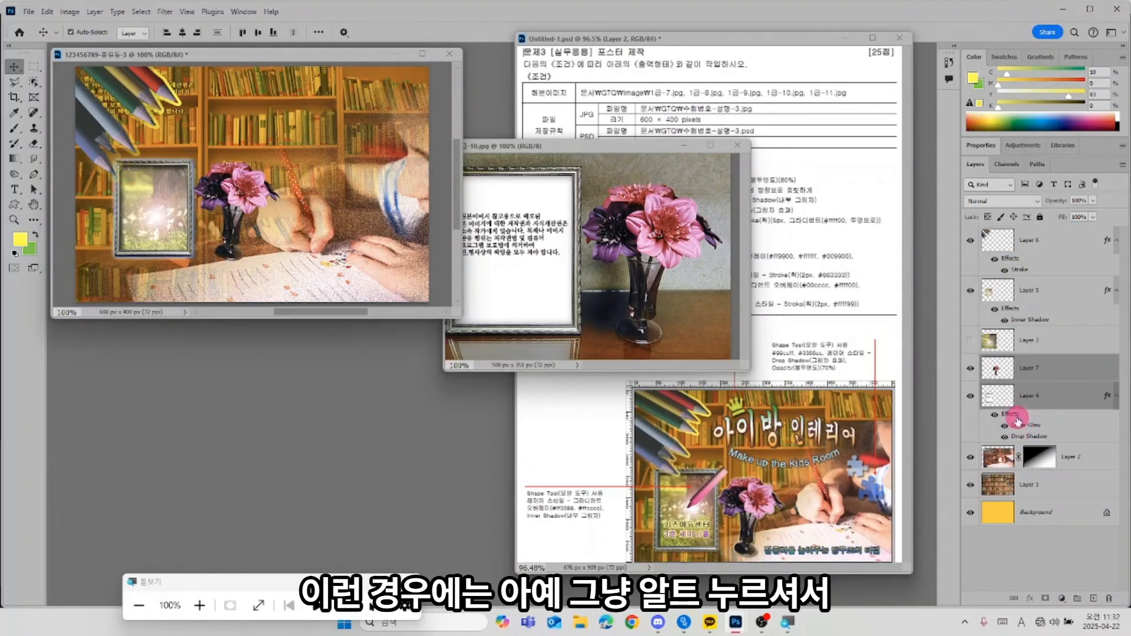
drag(1011, 419, 1043, 368)
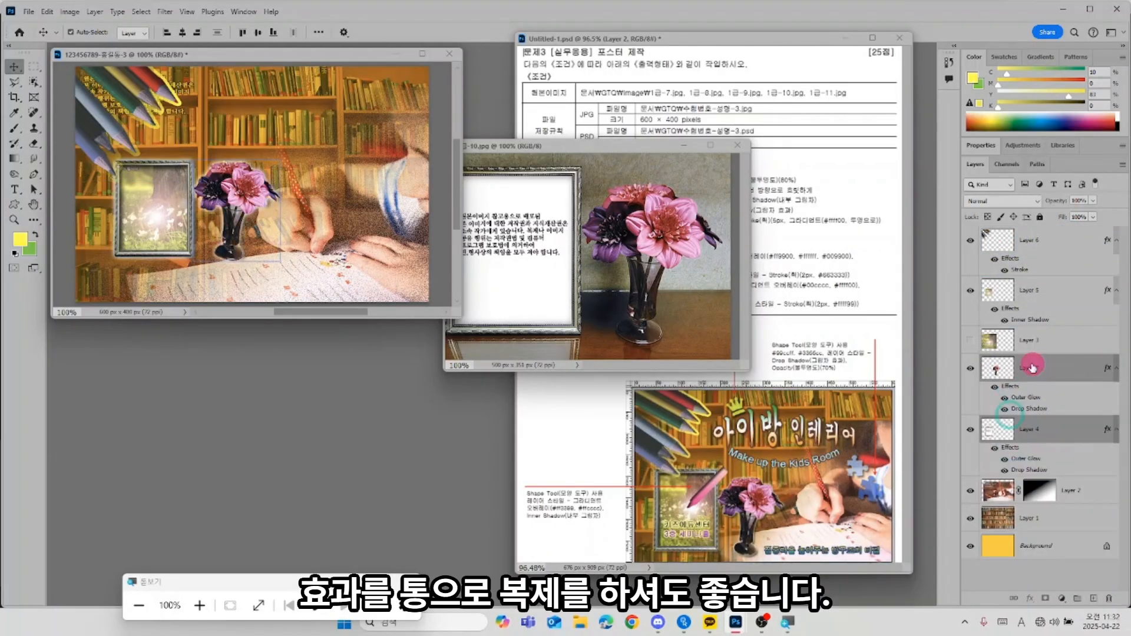
click(245, 268)
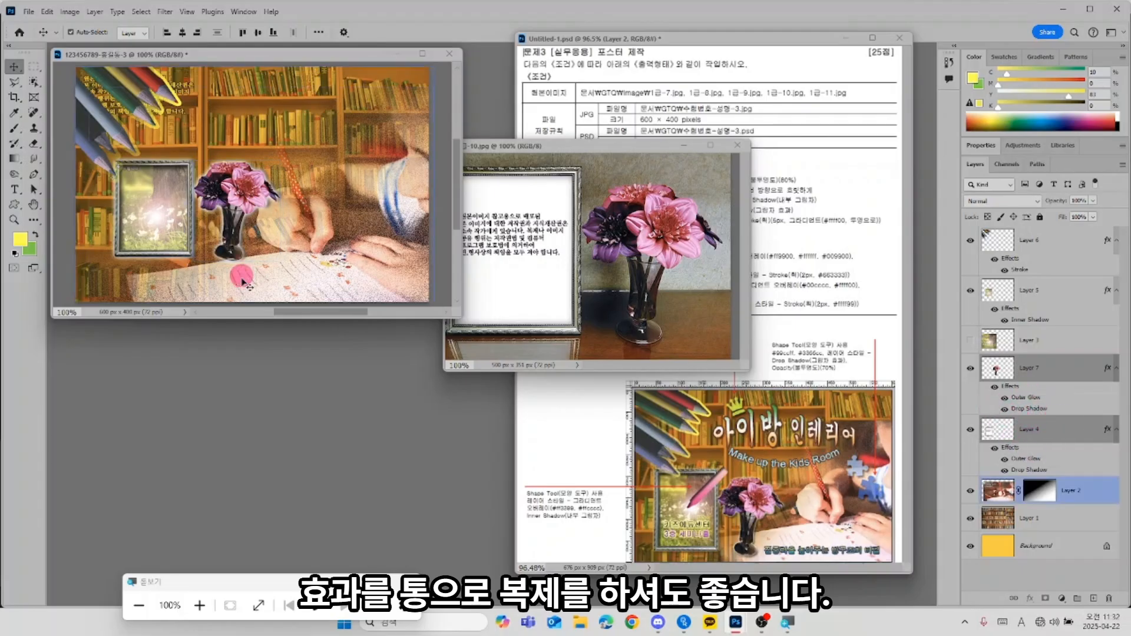
click(158, 223)
click(879, 458)
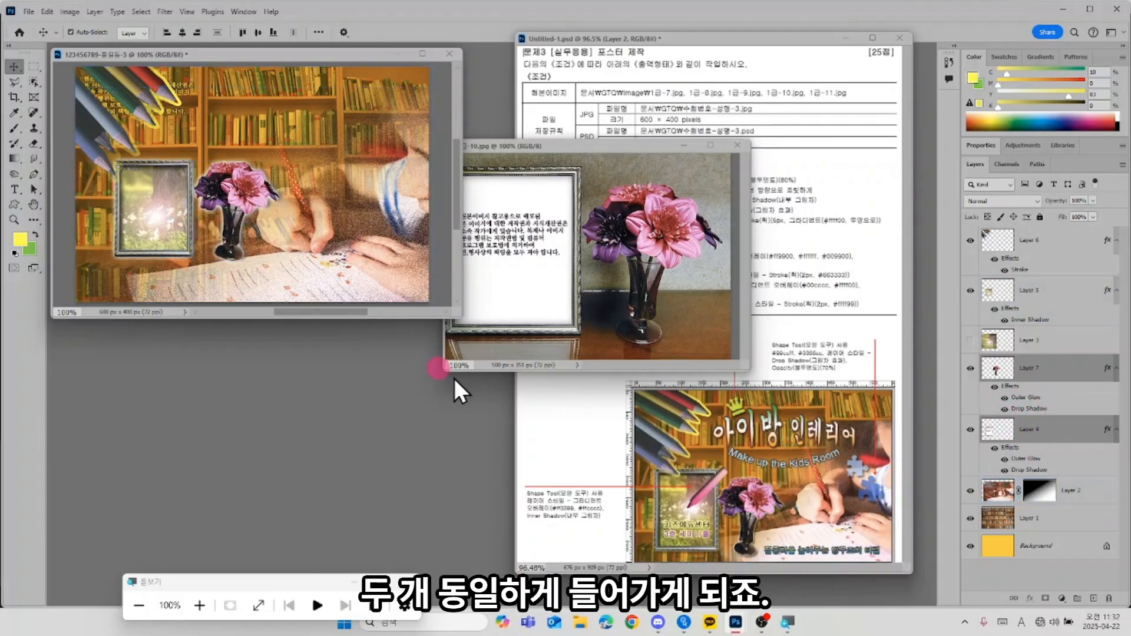
Step: Enlarge the exam sheet to 300%, shrink its window and show the Shape Tool instructions above the sample poster
click(753, 444)
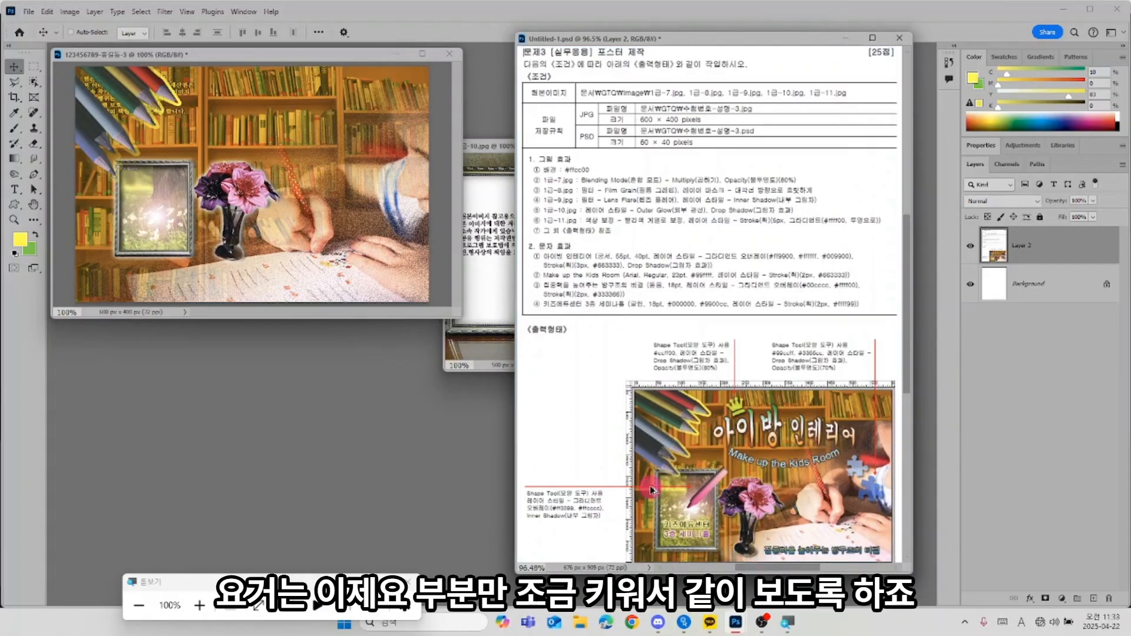
key(ctrl+plus)
key(ctrl+plus)
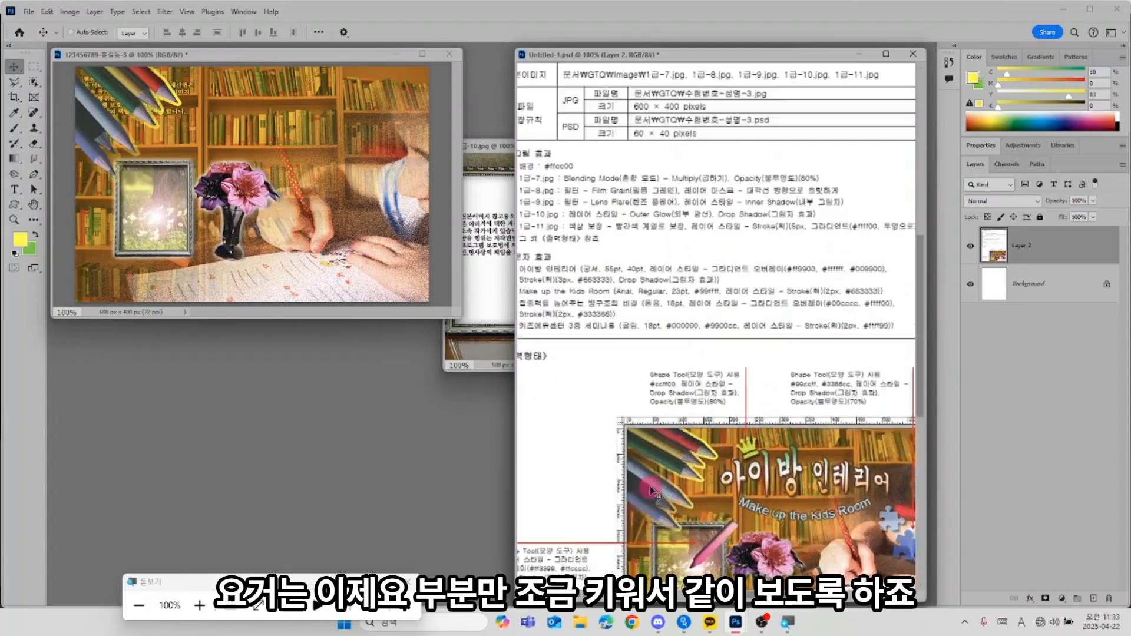
key(ctrl+plus)
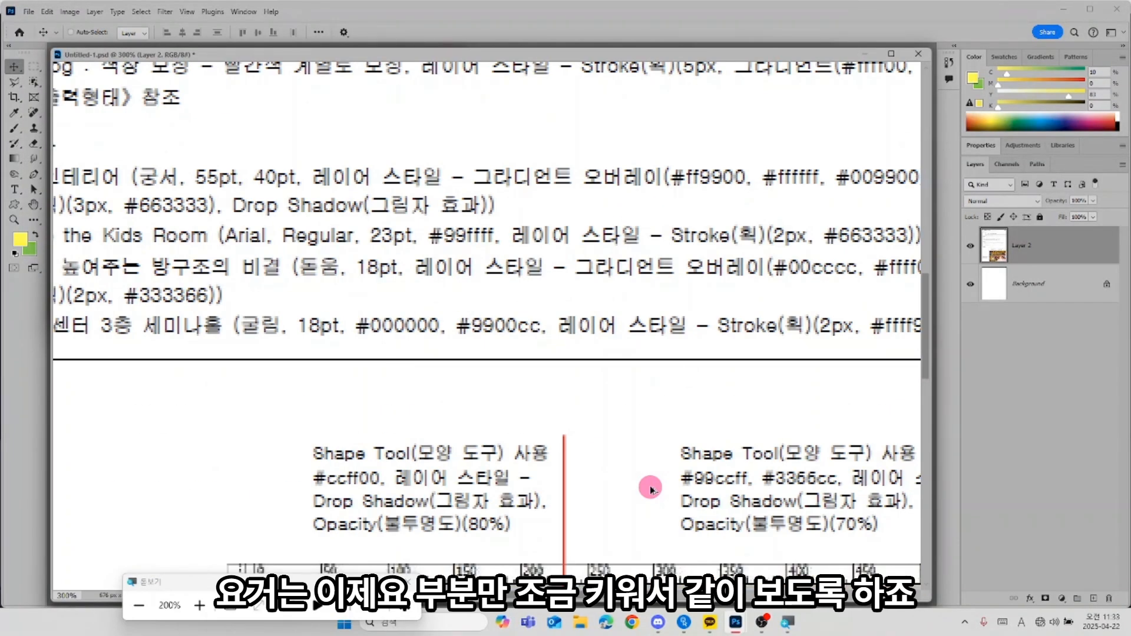
key(ctrl+plus)
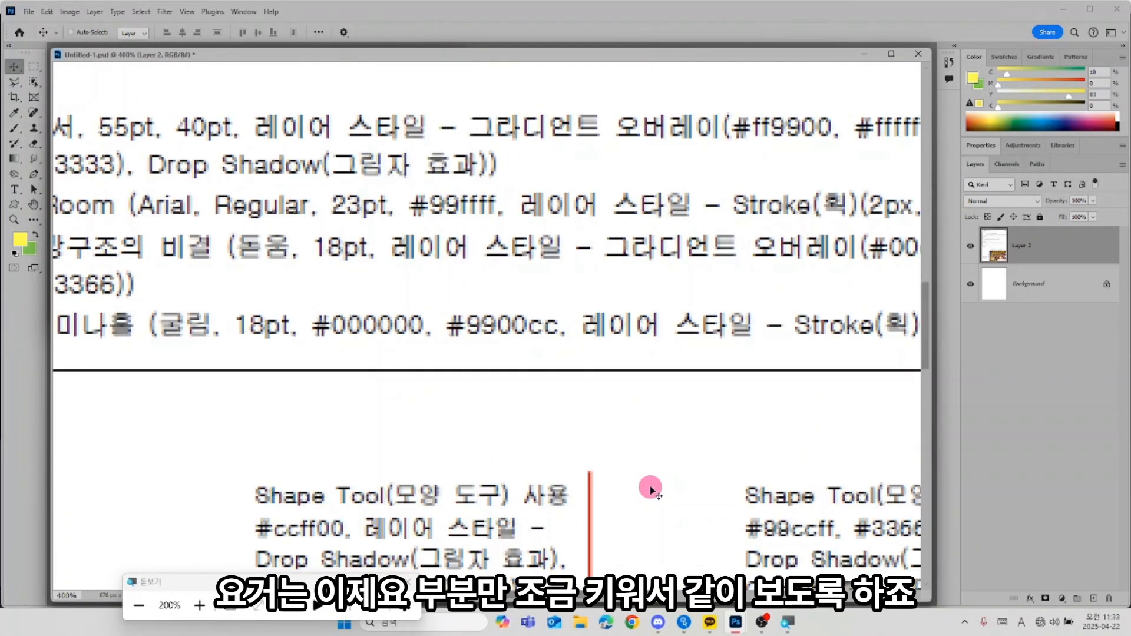
key(ctrl+plus)
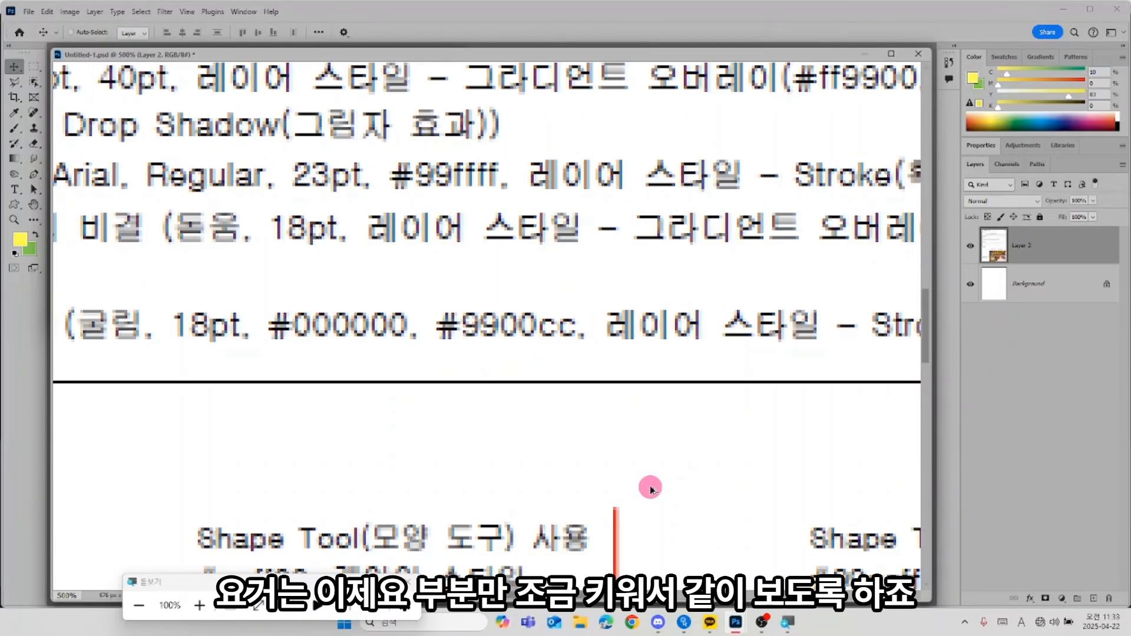
key(ctrl+minus)
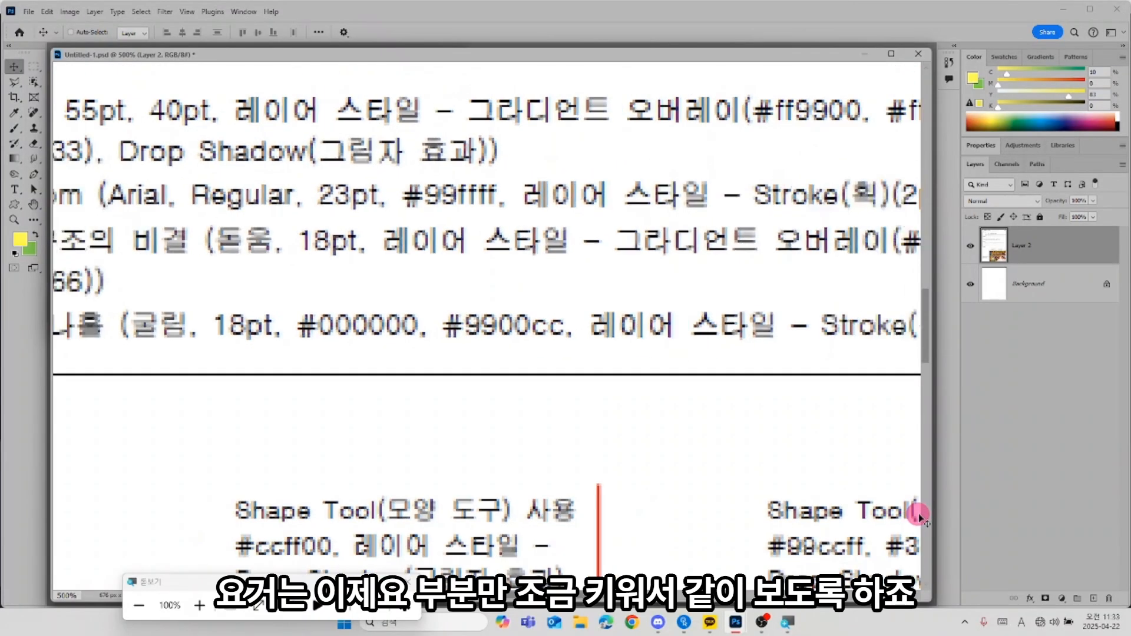
key(ctrl+minus)
key(ctrl+minus)
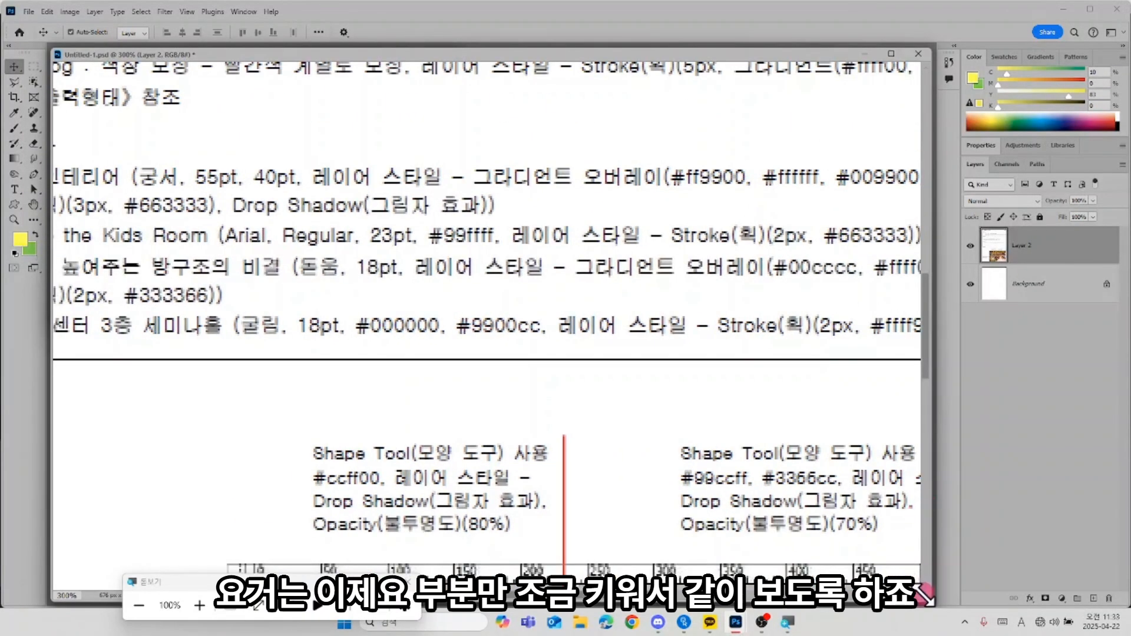
drag(924, 594, 906, 392)
drag(714, 306, 699, 284)
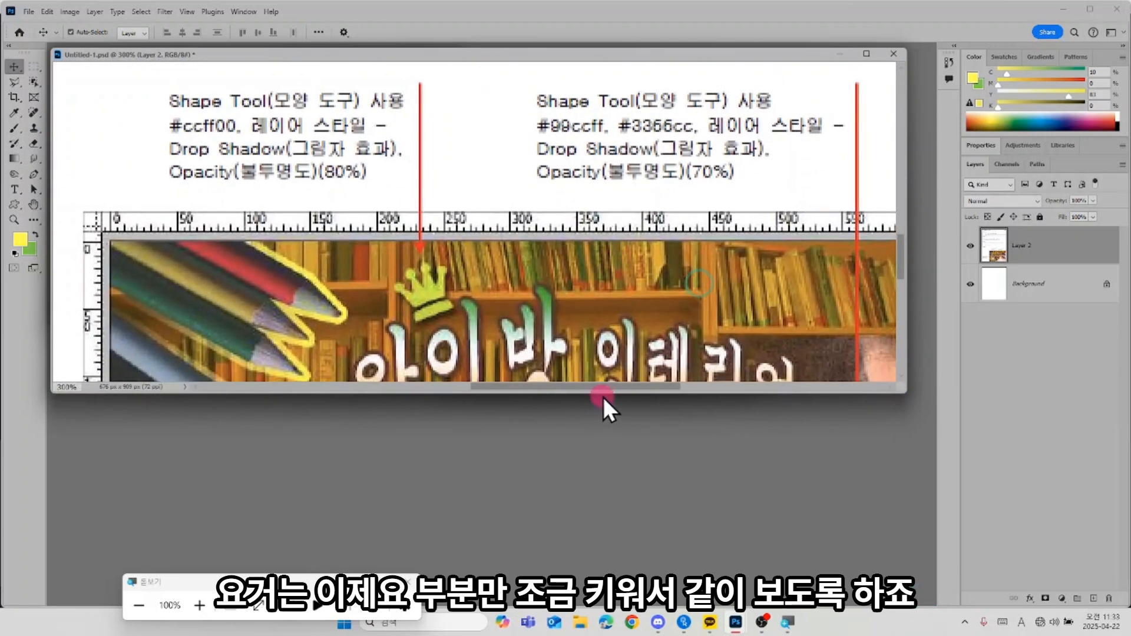
click(605, 396)
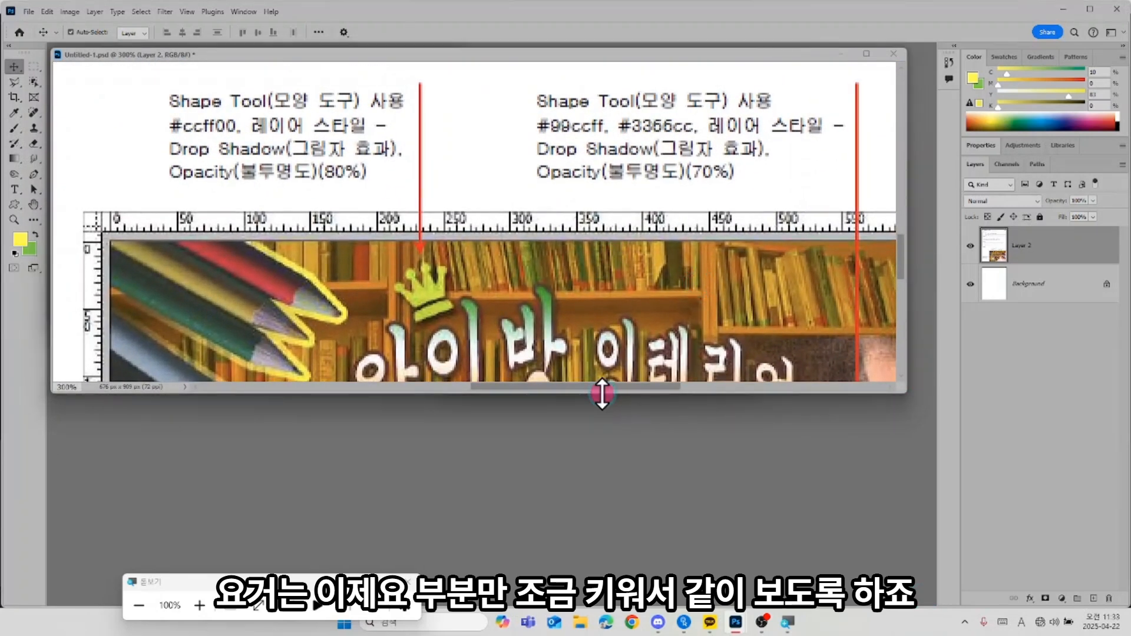
drag(602, 393, 602, 439)
Step: Arrange the poster window below the enlarged exam sheet and examine the required shapes on the sample poster
drag(303, 53, 723, 322)
click(302, 54)
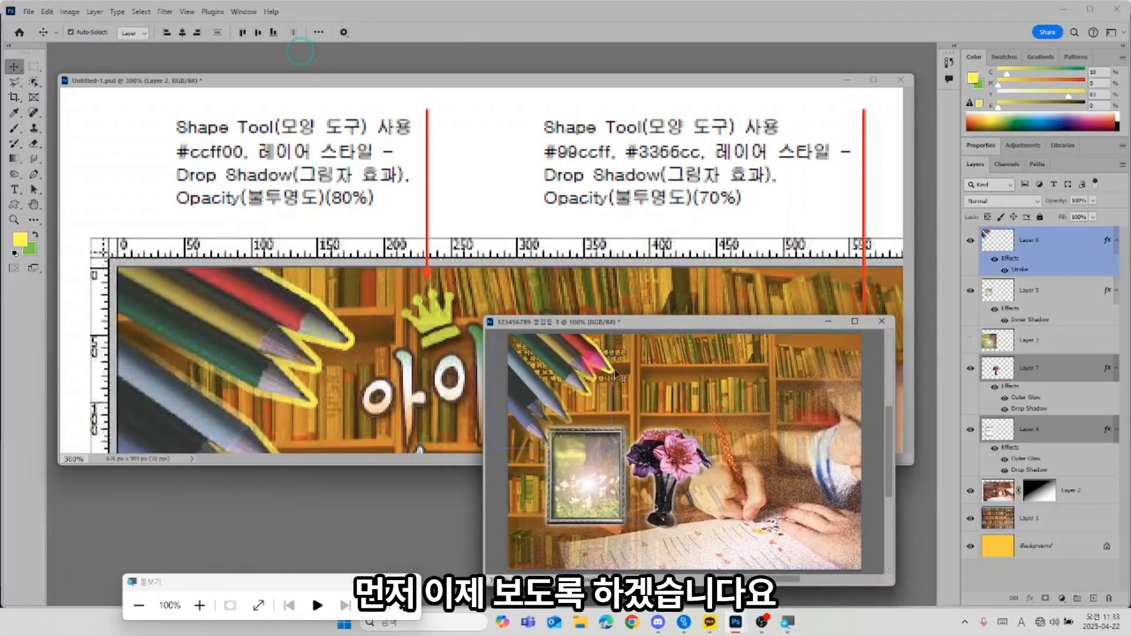
drag(681, 325, 563, 419)
click(621, 352)
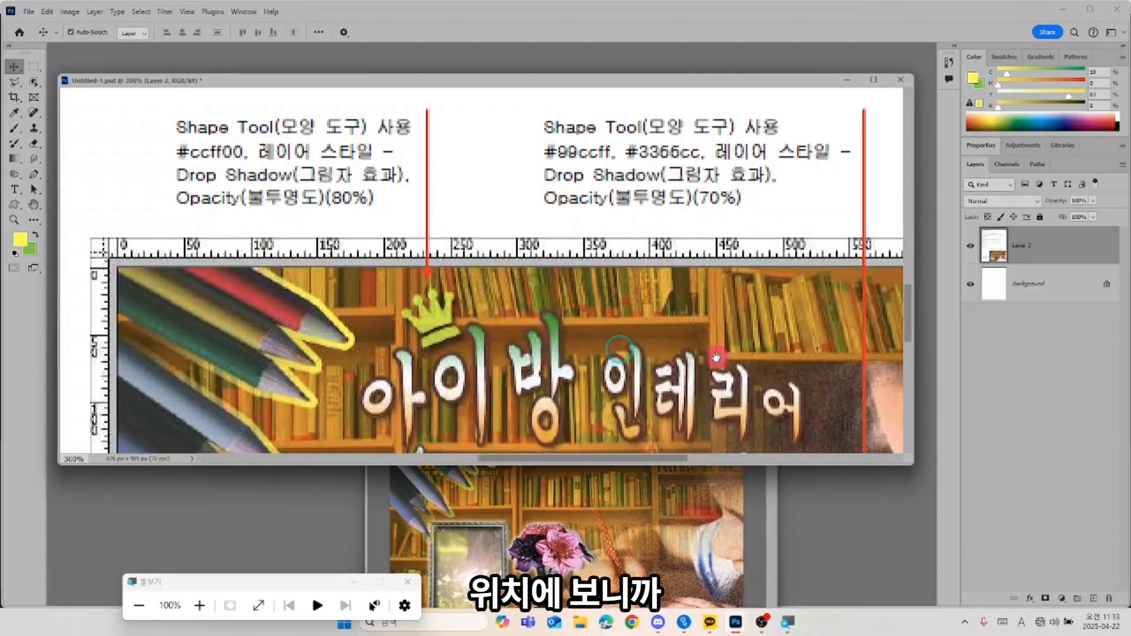
drag(716, 427, 709, 313)
mouse_move(747, 358)
mouse_down()
mouse_move(703, 330)
mouse_move(735, 356)
mouse_up()
drag(720, 319, 741, 406)
click(676, 487)
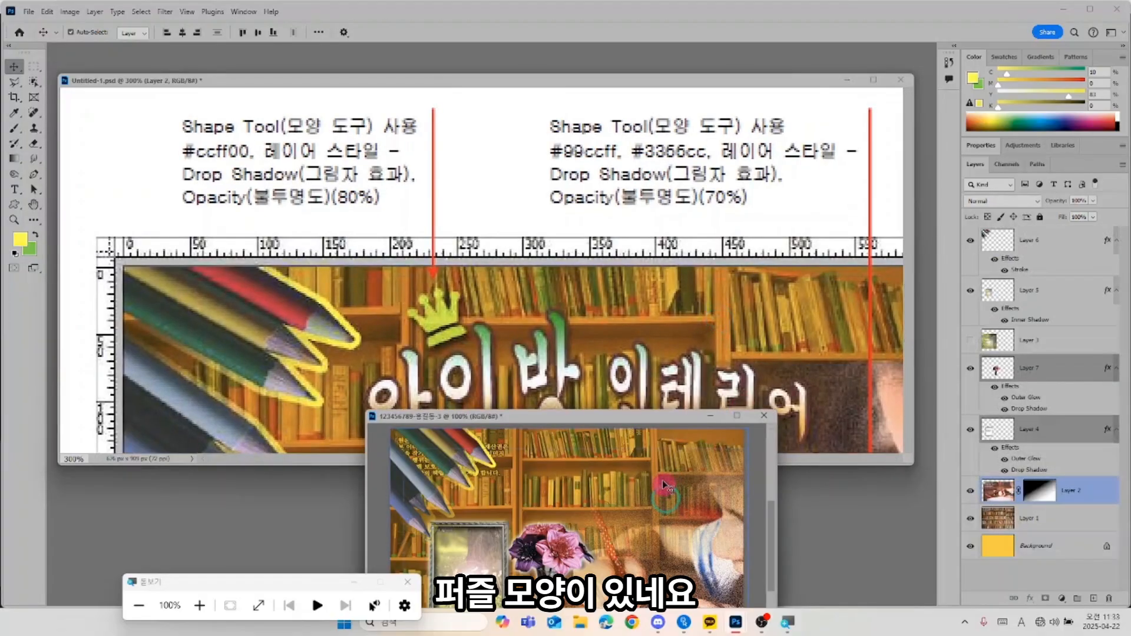
Step: Choose a solid crown from the Legacy Default Shapes for the Custom Shape tool and compare it with the sample
click(575, 414)
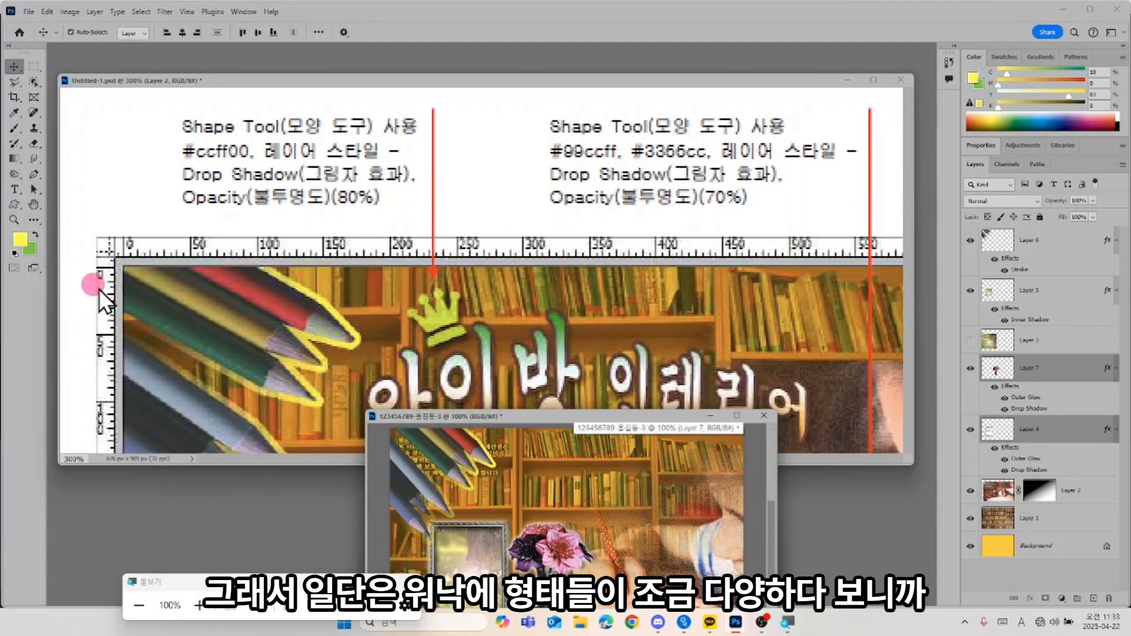
click(14, 204)
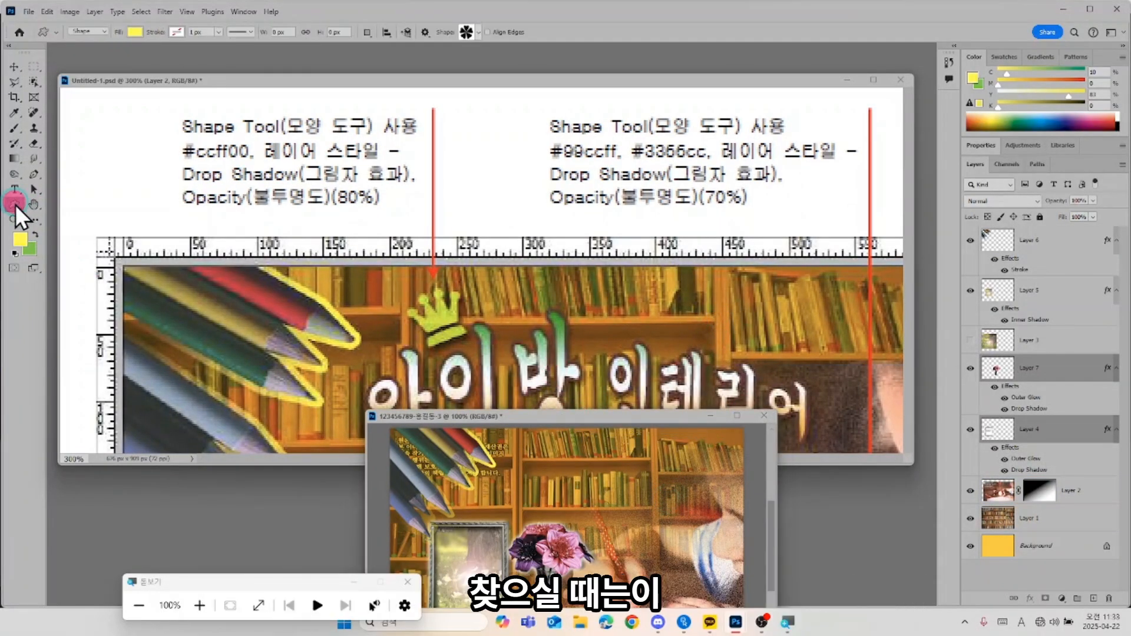
click(105, 109)
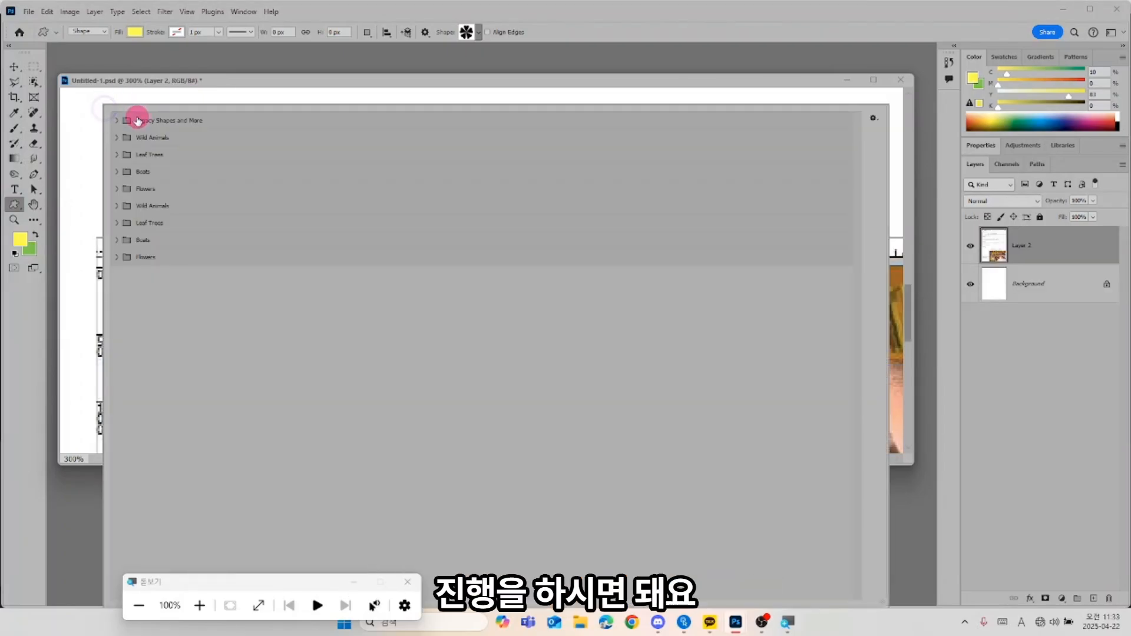
click(117, 122)
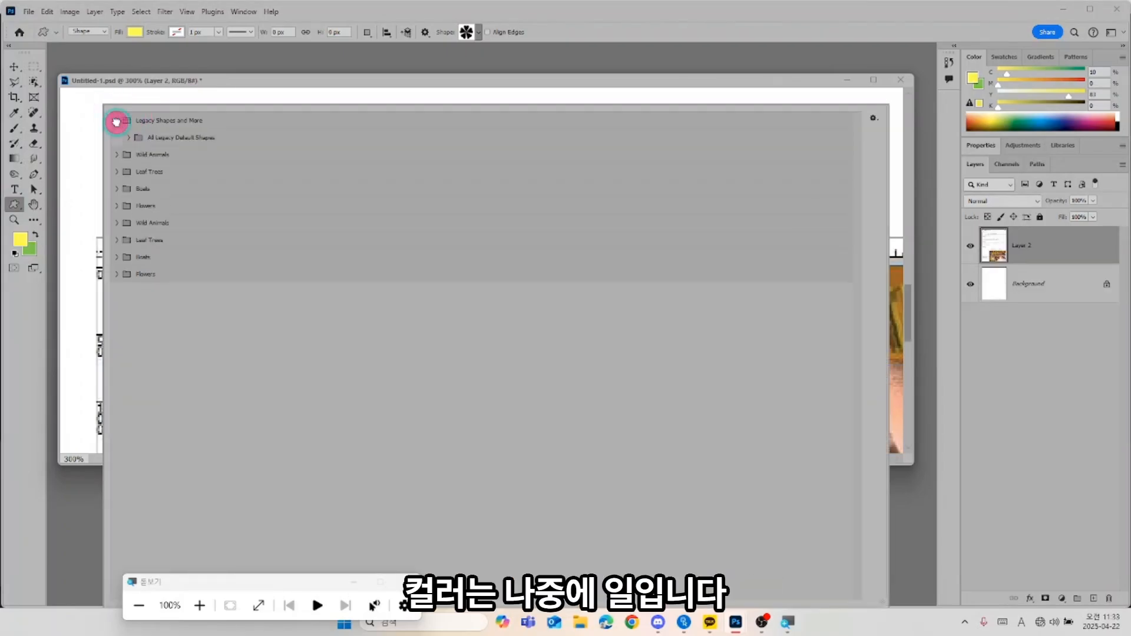
click(129, 138)
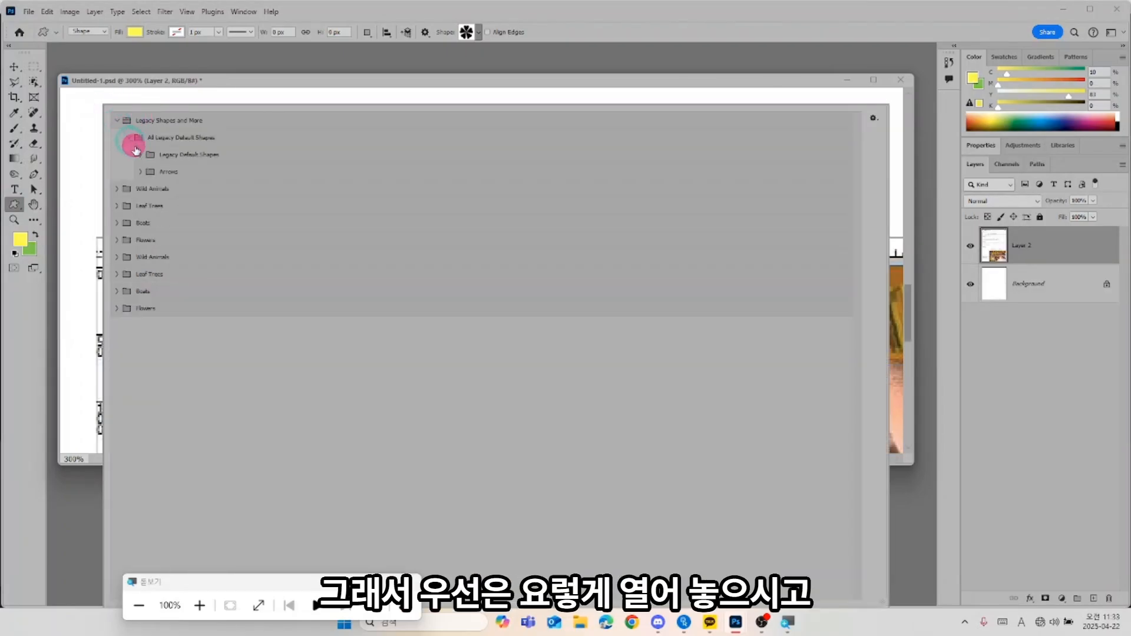
click(141, 155)
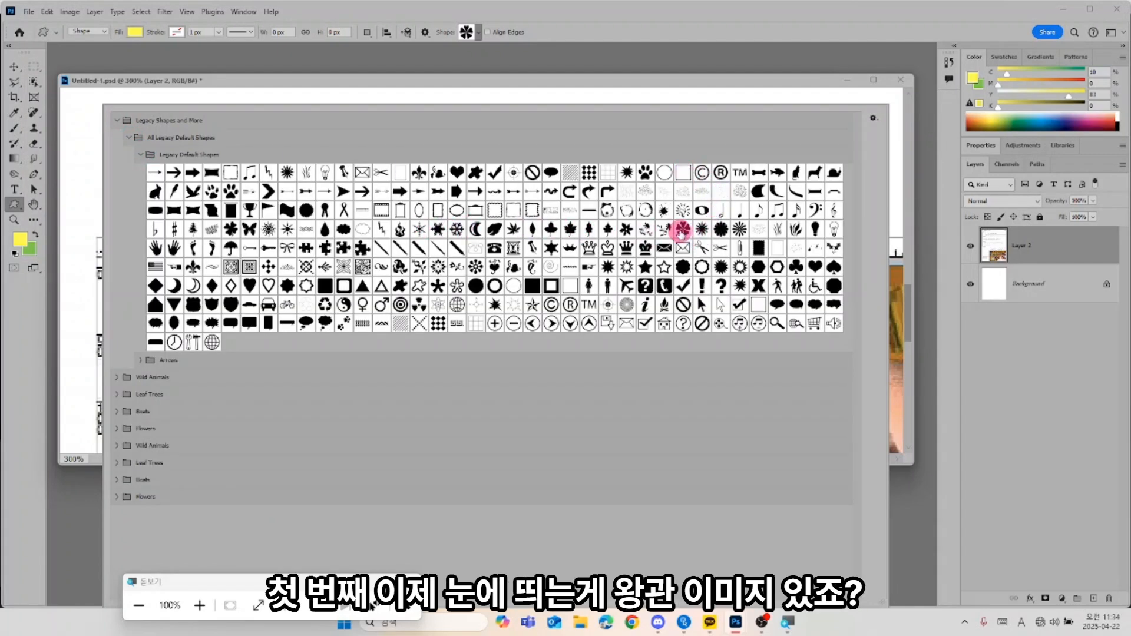
click(645, 248)
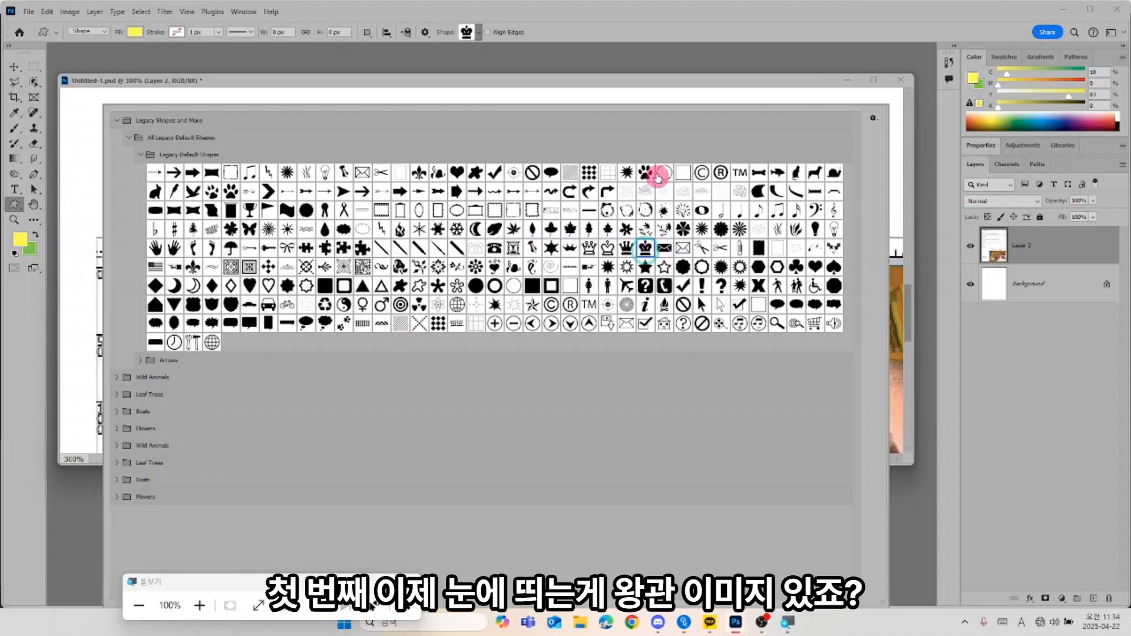
click(627, 85)
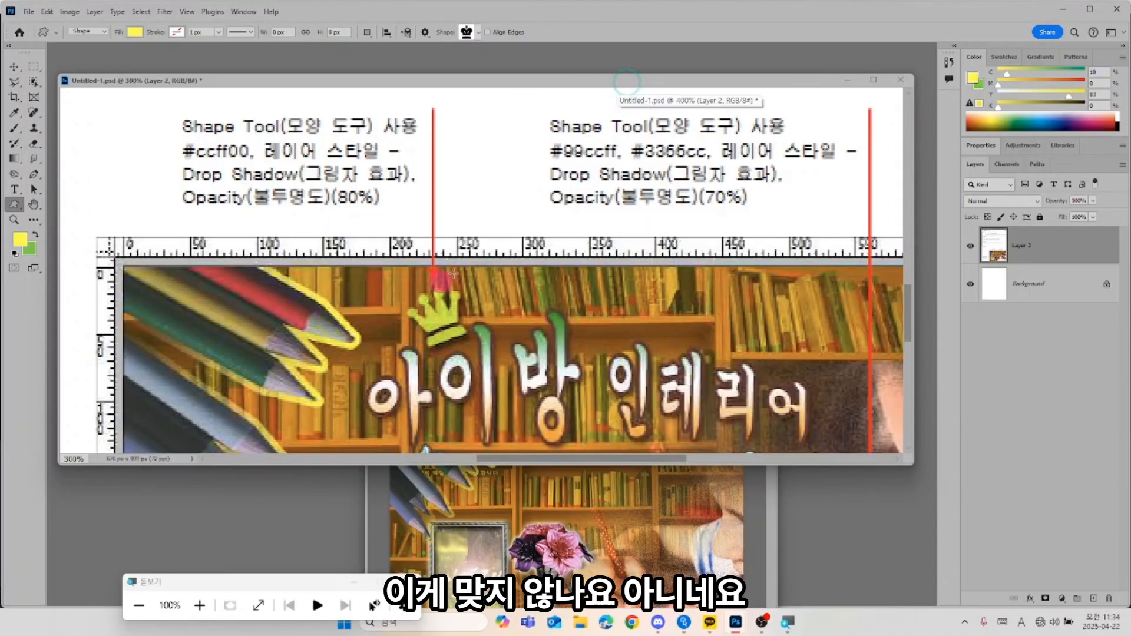
Step: Recheck the solid crown among the legacy shapes and set the foreground fill colour to #ccff00 for the Custom Shape tool
click(479, 32)
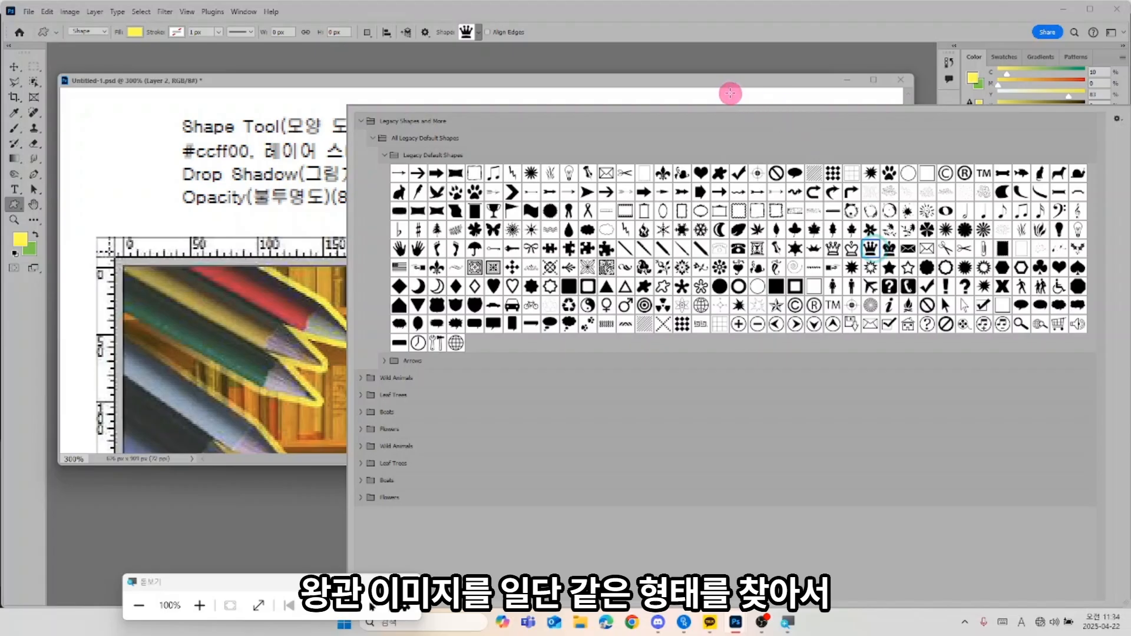
click(723, 81)
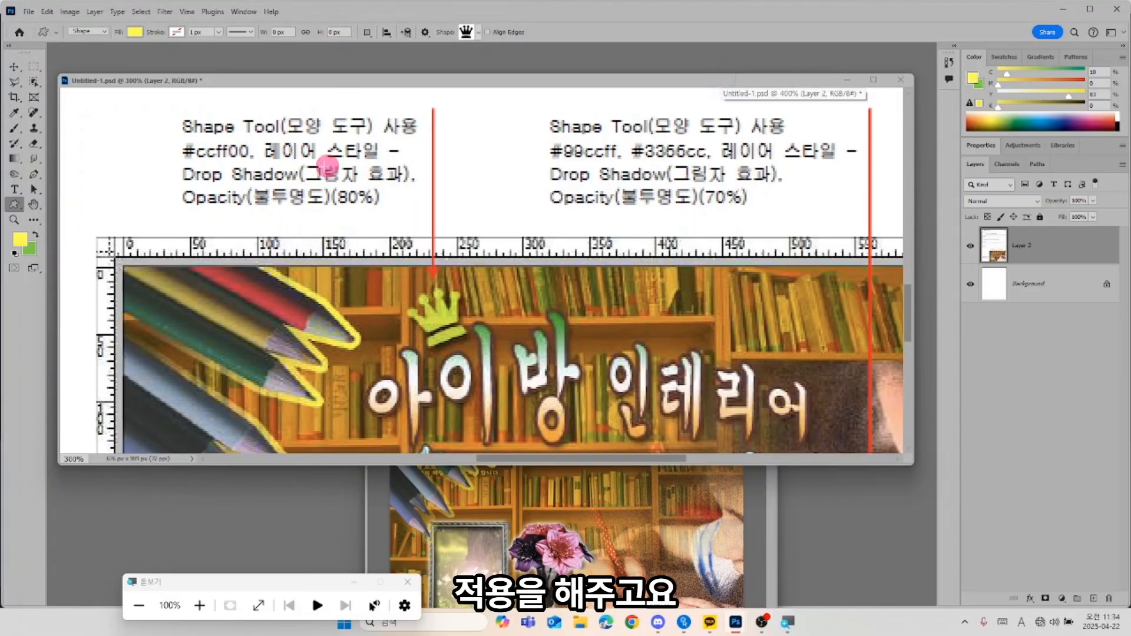
click(20, 236)
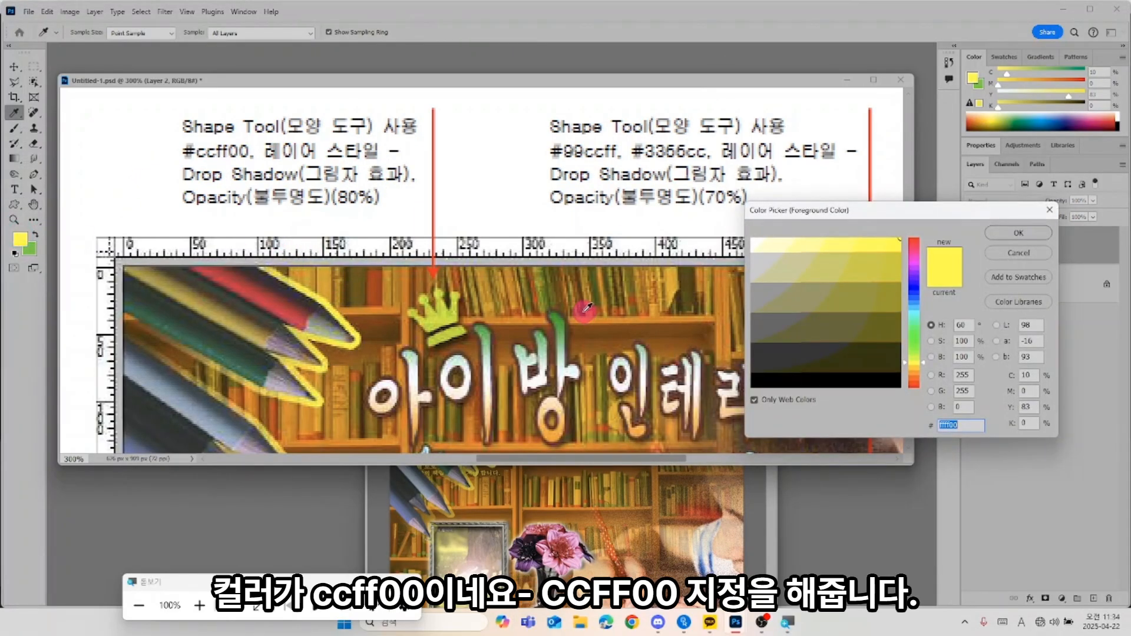
text(c)
text(d)
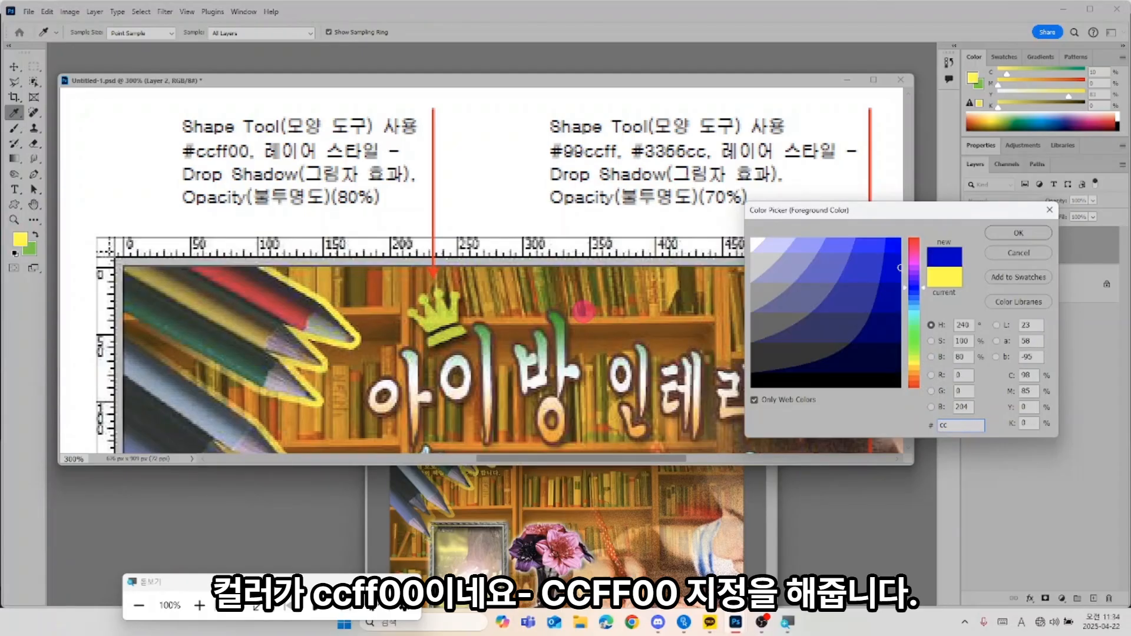
text(ff00)
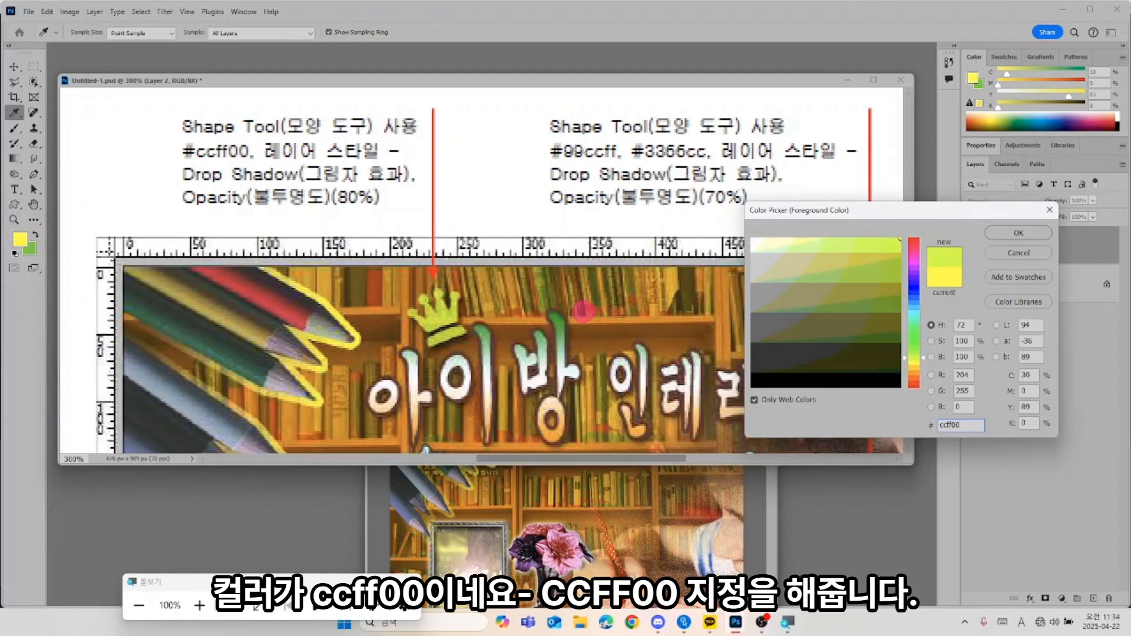
key(Return)
key(u)
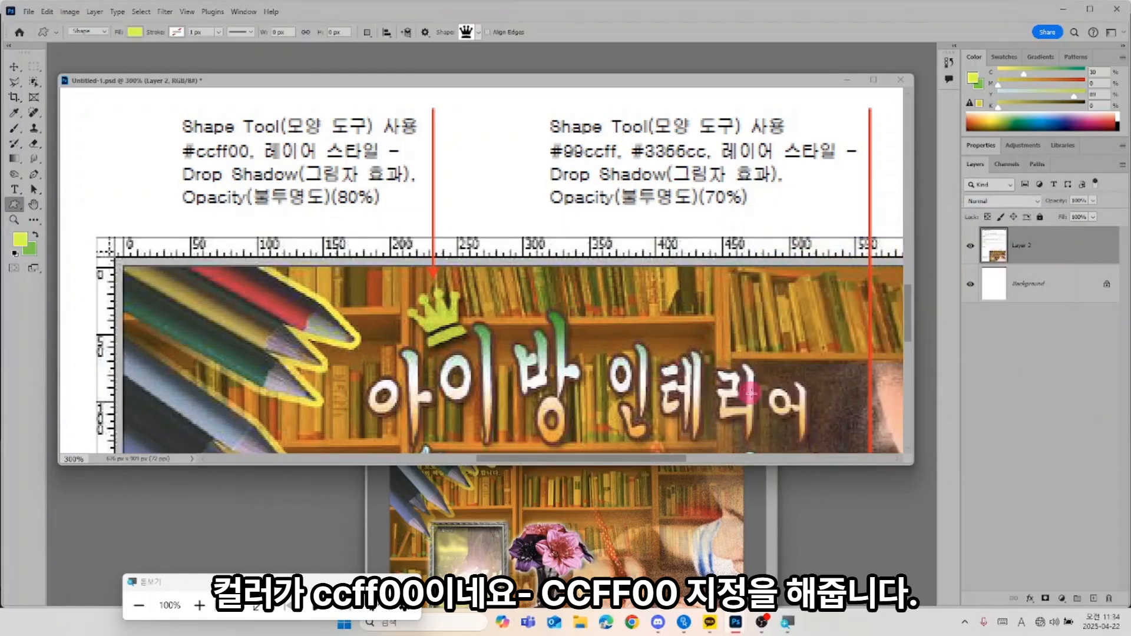
Step: Draw a crown about 58 × 51 px beside the pencils on the poster and set its layer opacity to 80%
click(769, 501)
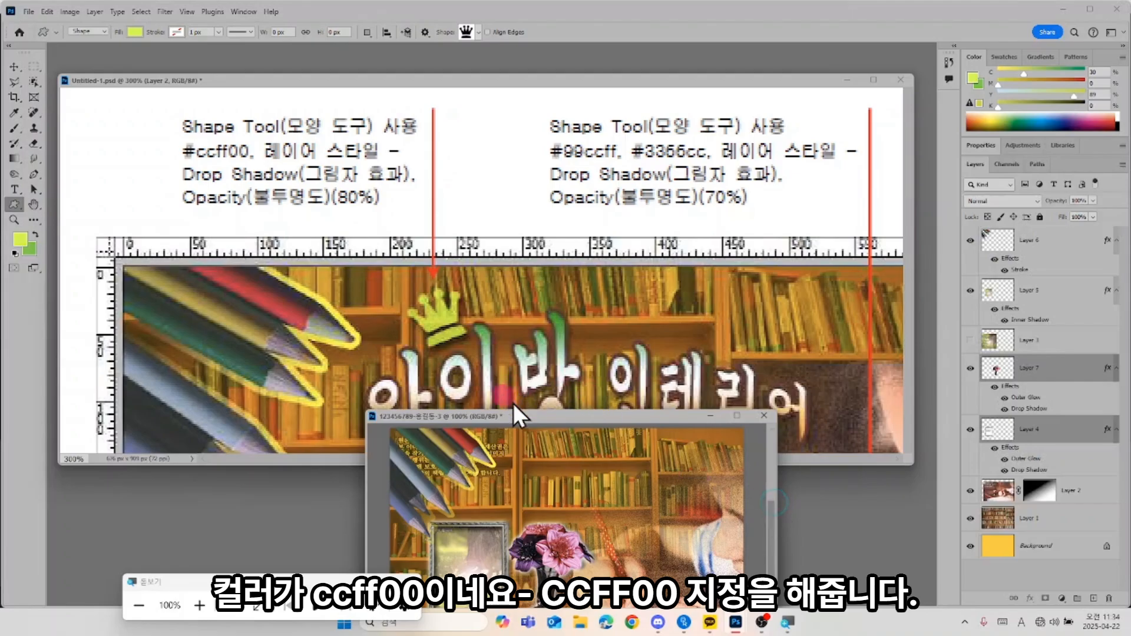
drag(508, 445, 542, 475)
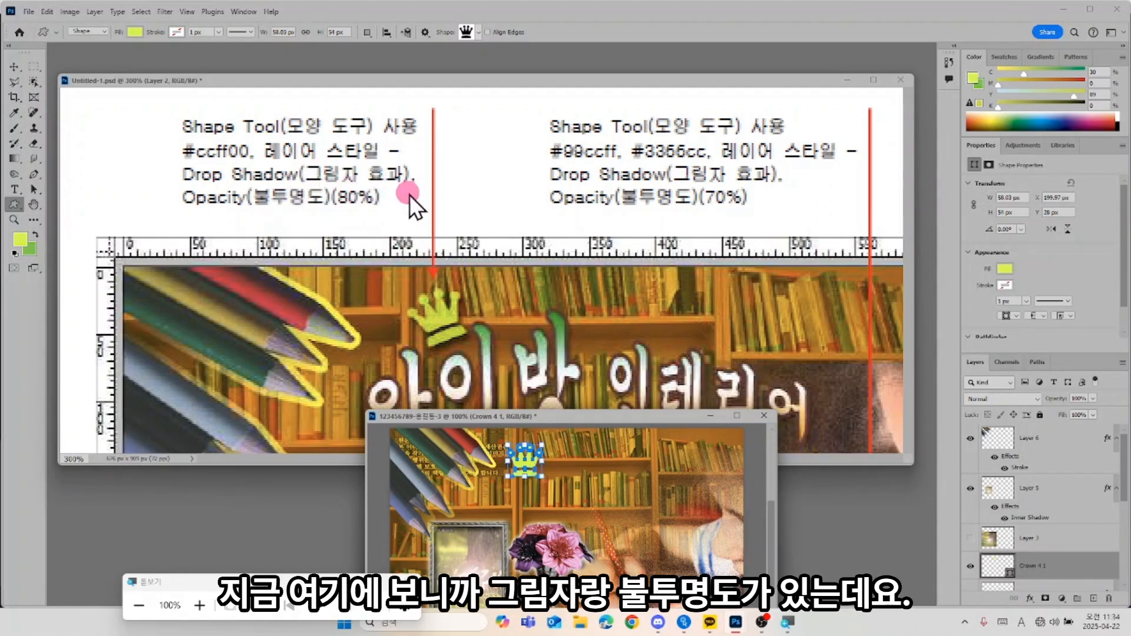
click(14, 64)
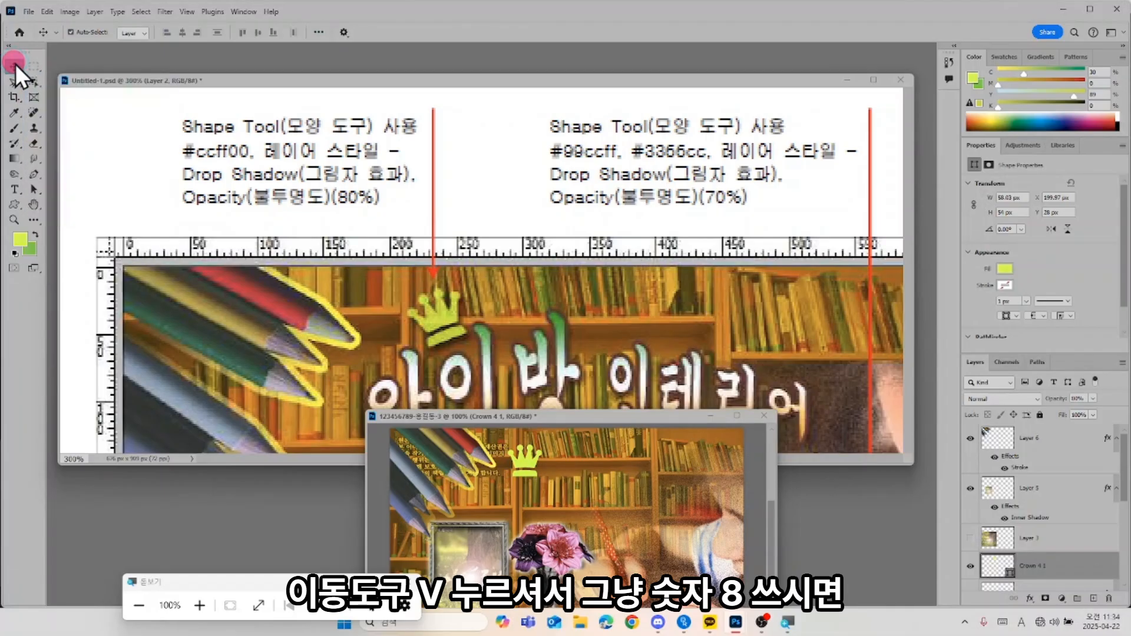
key(8)
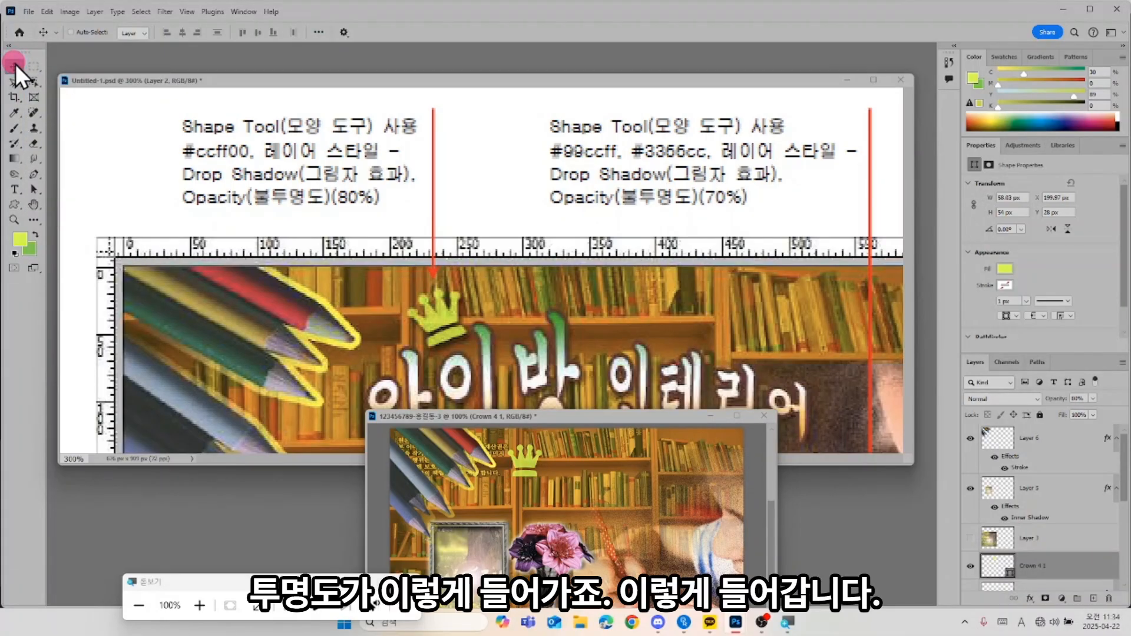
Step: Enlarge the view of the crown, add a Drop Shadow to its layer and remove the duplicate Drop Shadow entry
key(ctrl+plus)
key(ctrl+plus)
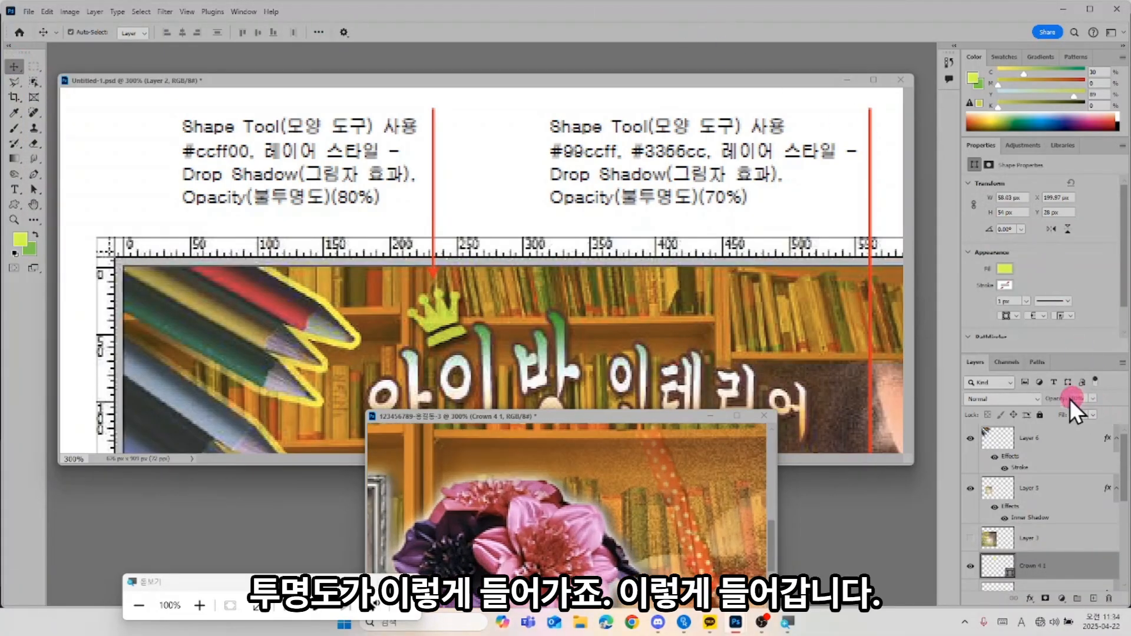
drag(450, 480, 511, 560)
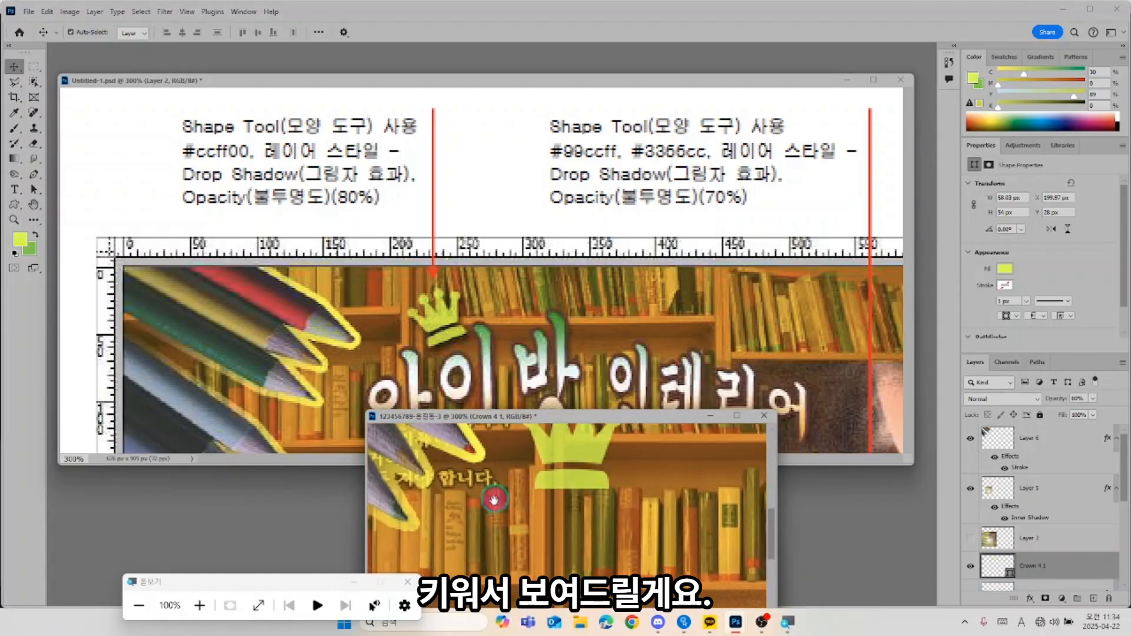
drag(495, 497, 466, 543)
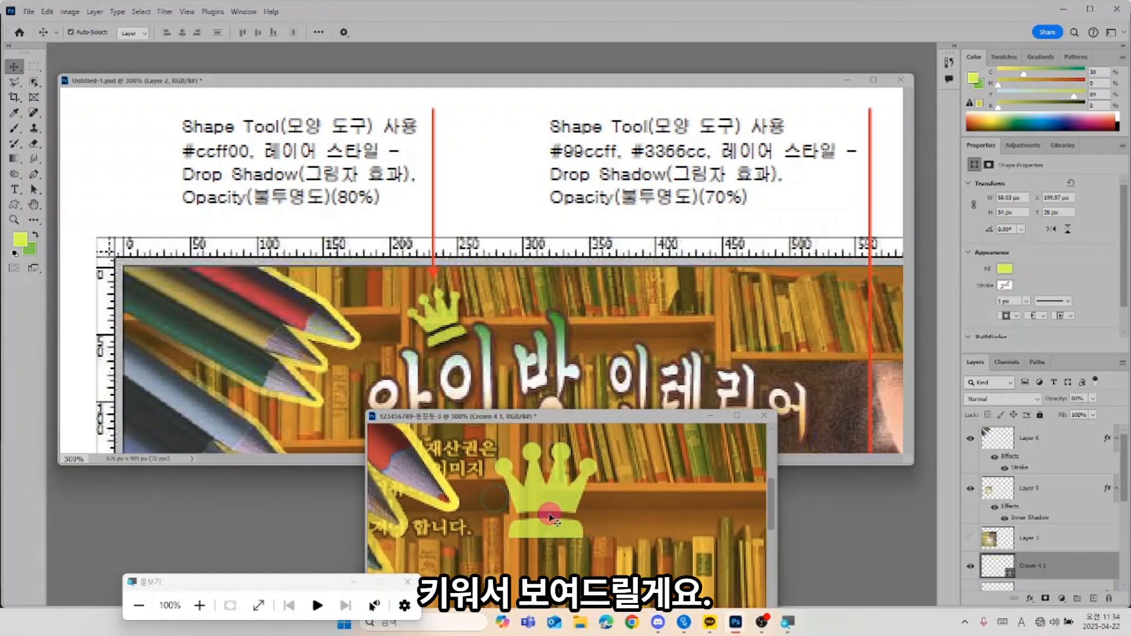
double_click(1082, 567)
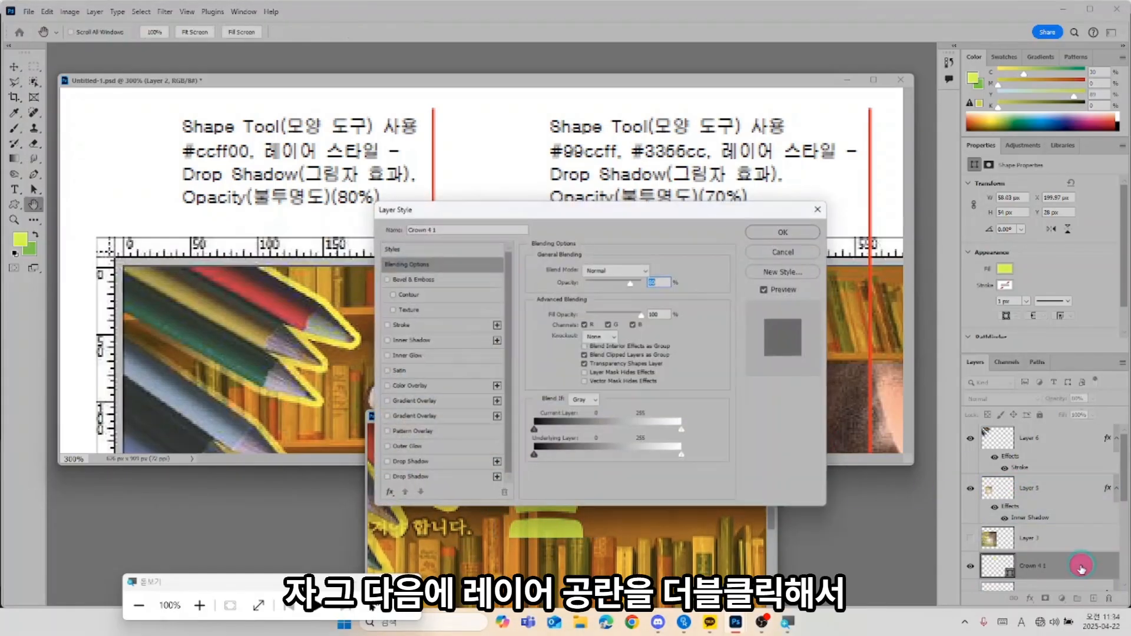
click(429, 462)
drag(621, 211, 859, 105)
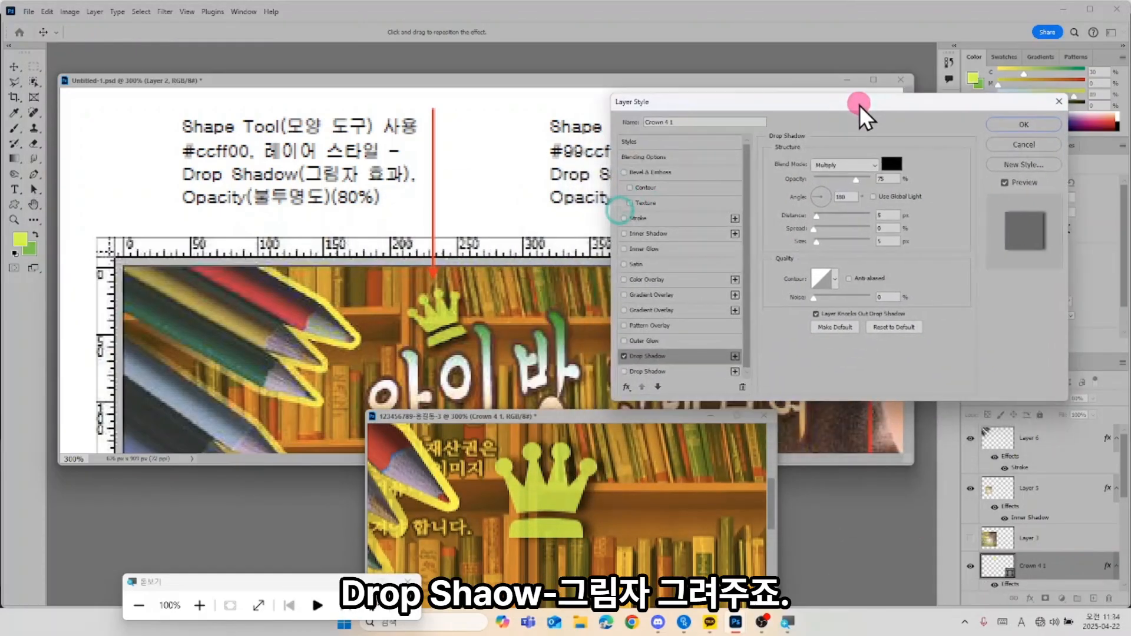
click(735, 387)
click(648, 355)
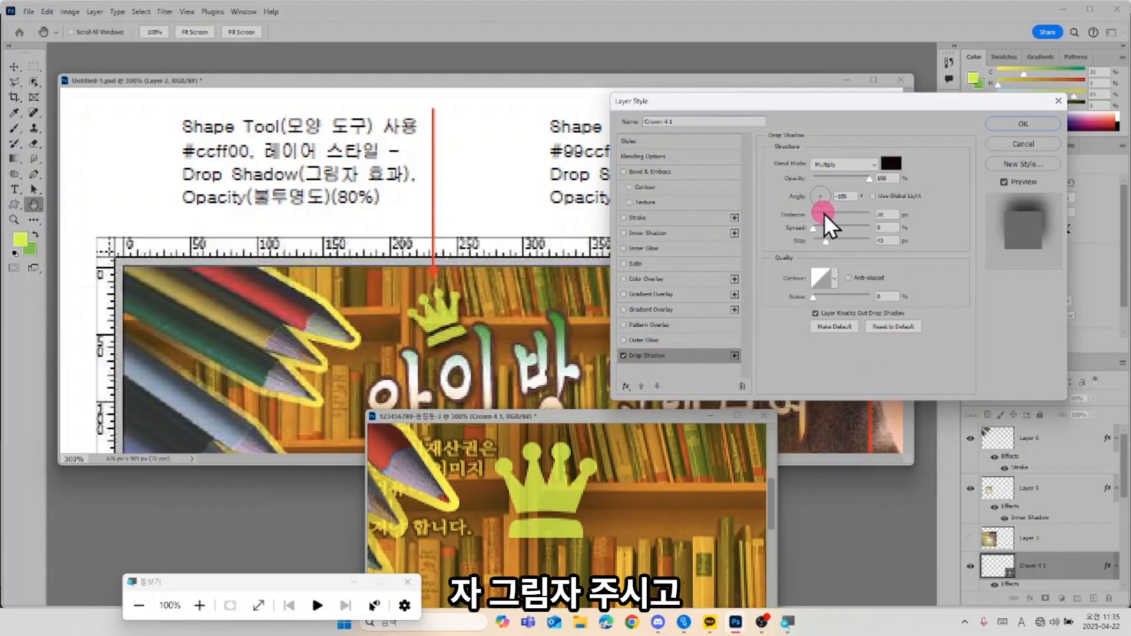
Step: Reduce the crown's Drop Shadow distance to 4 px, shrink its size, reposition it towards the lower right and apply the style
drag(824, 213, 819, 239)
drag(574, 496, 573, 496)
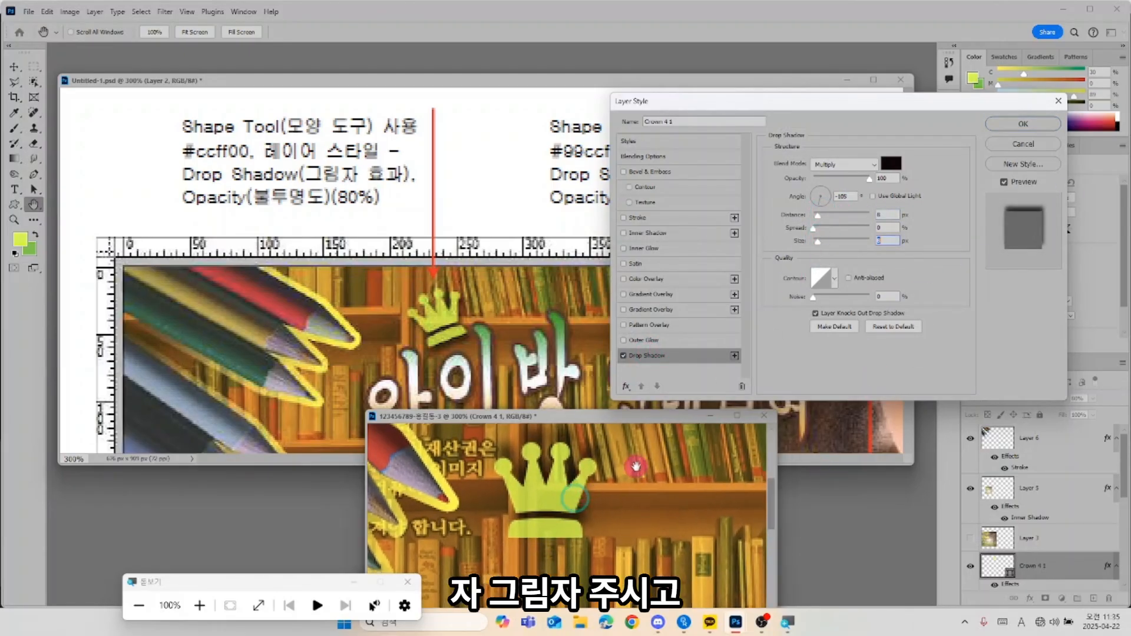
click(707, 355)
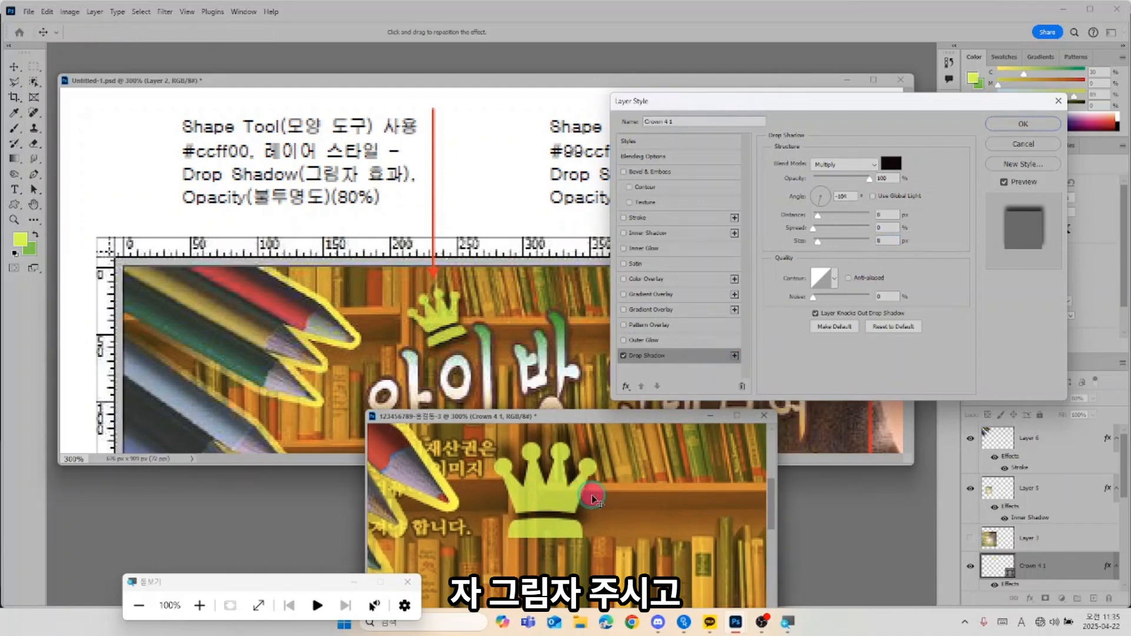
drag(591, 497, 598, 515)
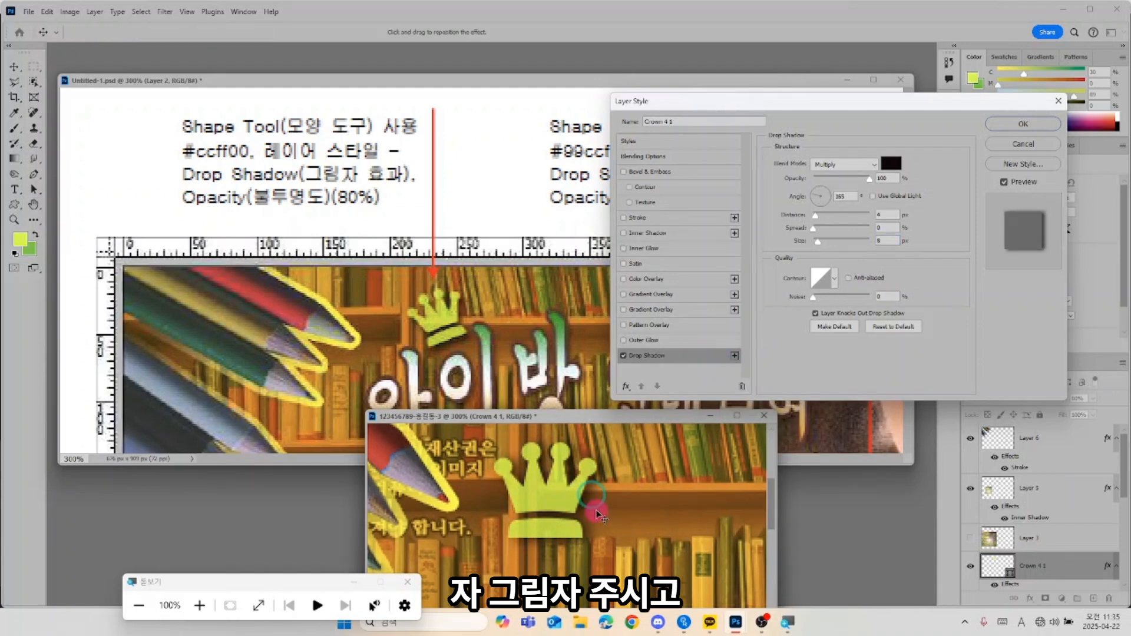
click(1039, 124)
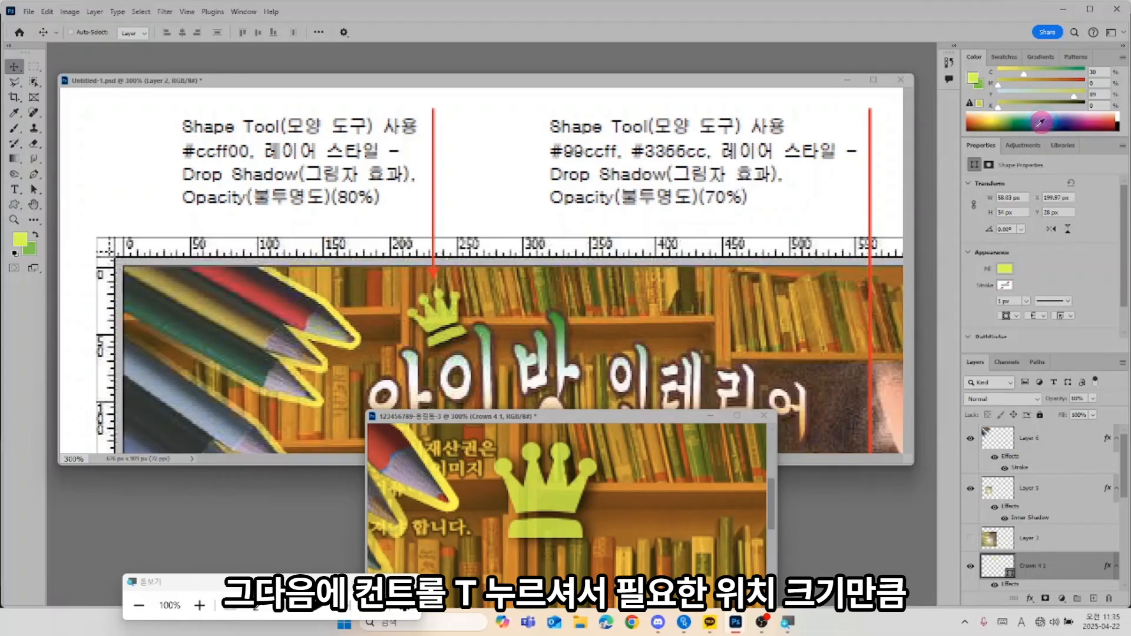
Step: Transform the crown by scaling it to about 89%, rotating it about -26.5° and shifting it up and right to match the sample
key(ctrl+t)
drag(658, 458, 580, 473)
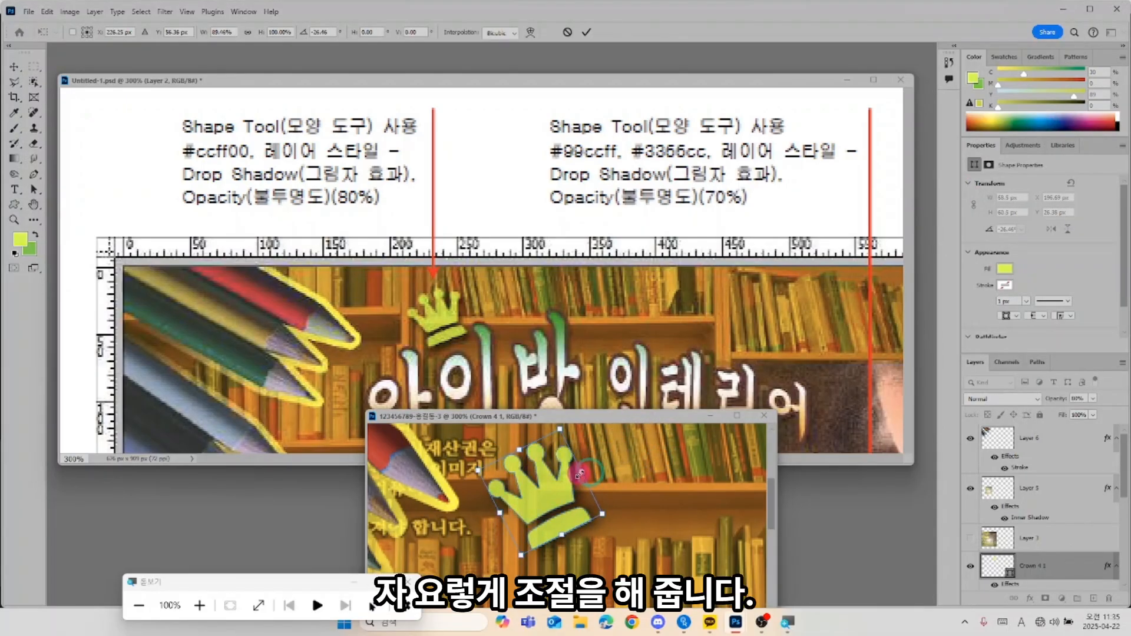
drag(562, 535, 559, 526)
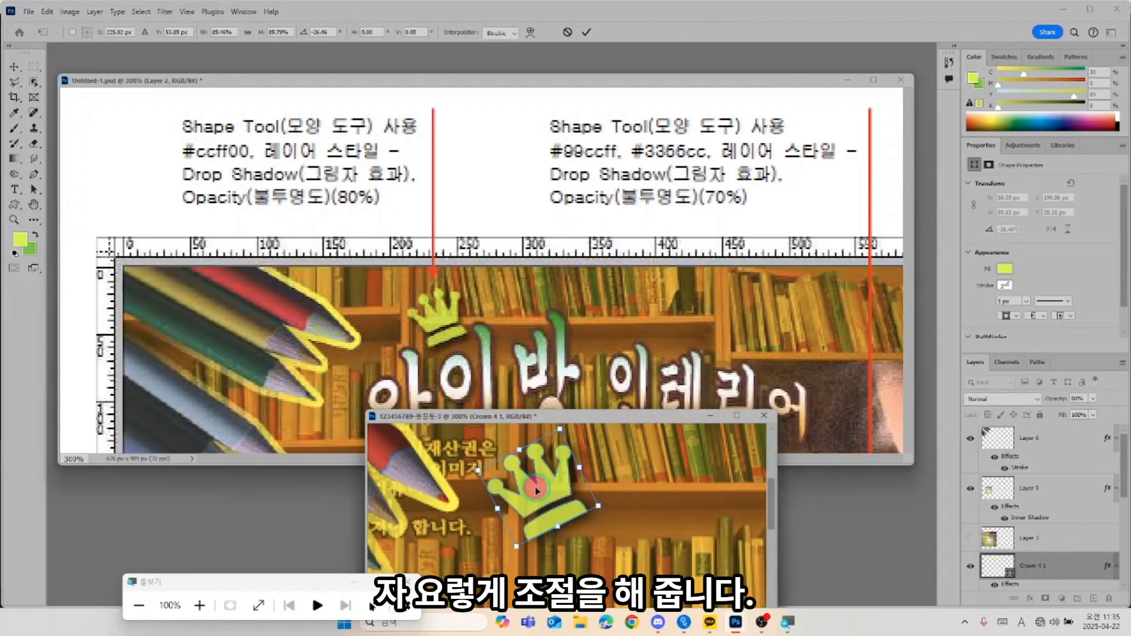
drag(536, 489, 552, 473)
key(Return)
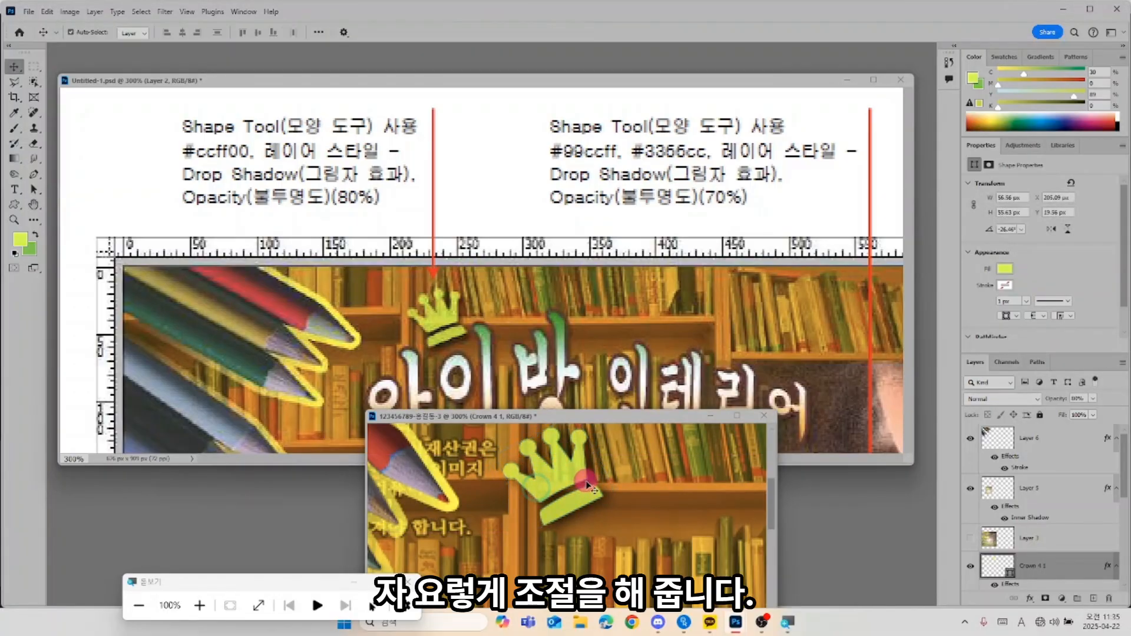
Step: Fit the poster in view, place its window lower and examine the puzzle pieces on the exam sheet's sample poster
key(ctrl+0)
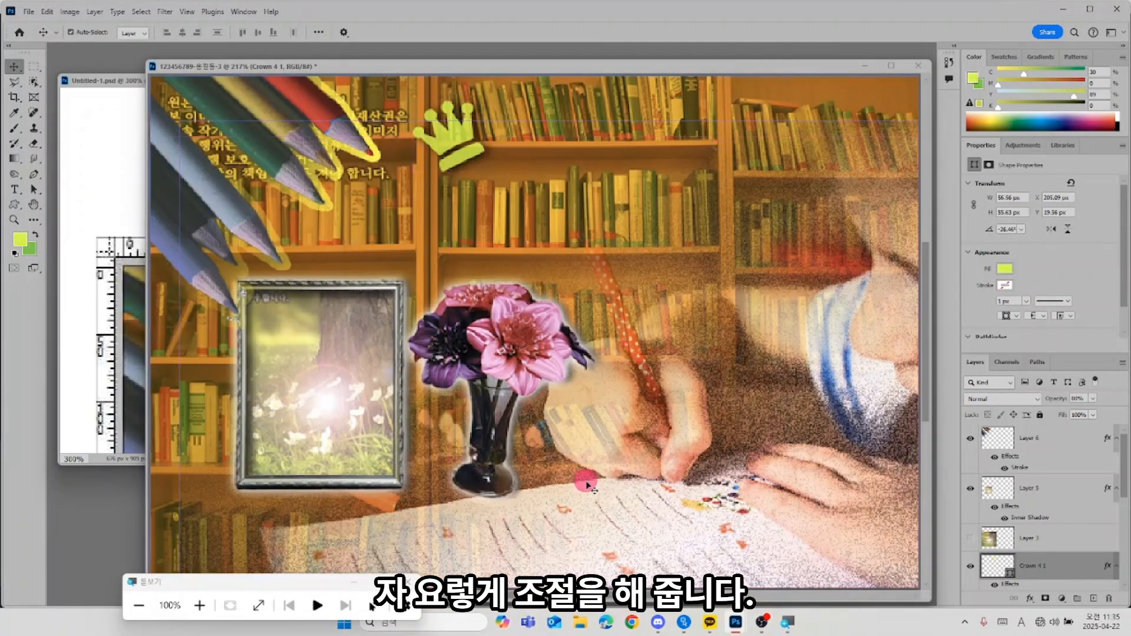
drag(708, 60, 694, 267)
click(709, 181)
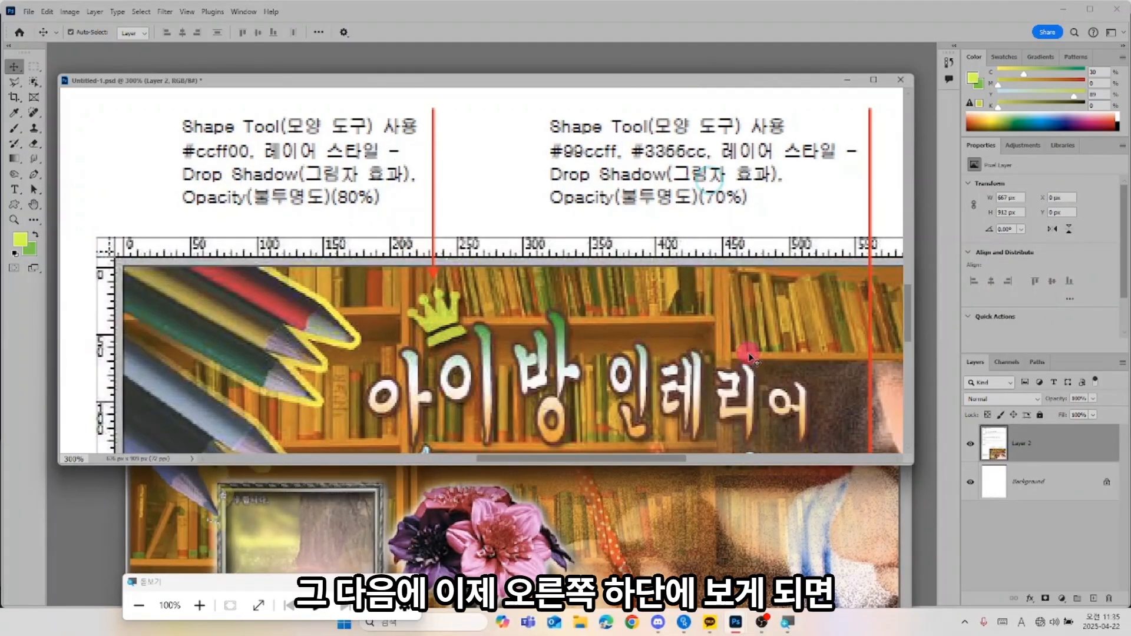
drag(711, 341, 679, 317)
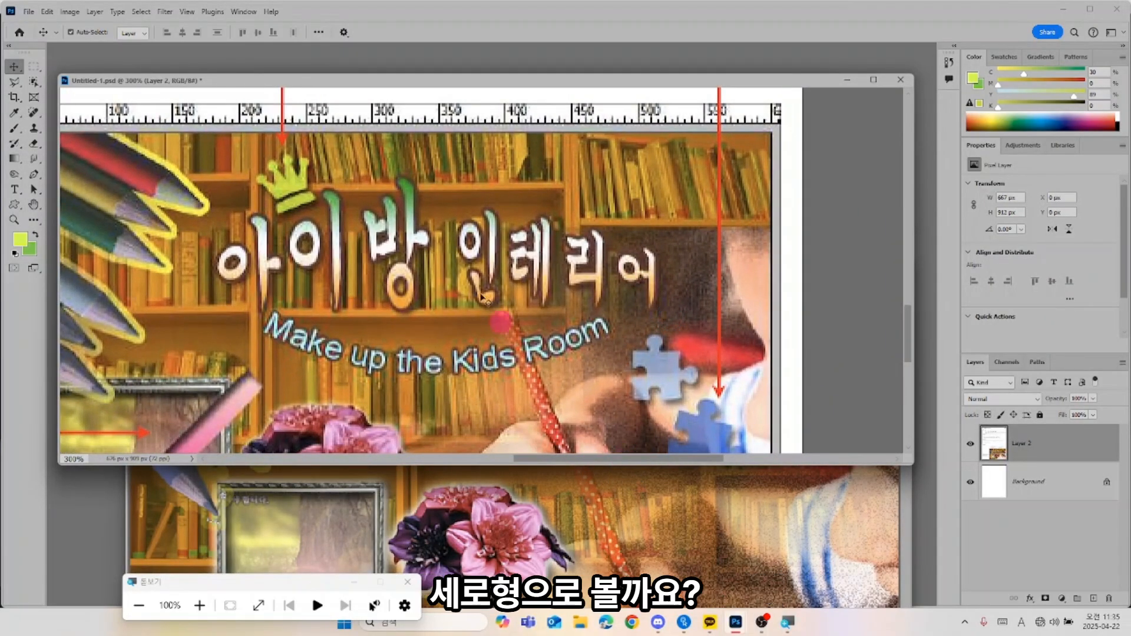
Step: Close the 1급-10.jpg source image and arrange the exam sheet and the poster side by side in a 2-up Vertical layout
click(245, 11)
mouse_move(259, 27)
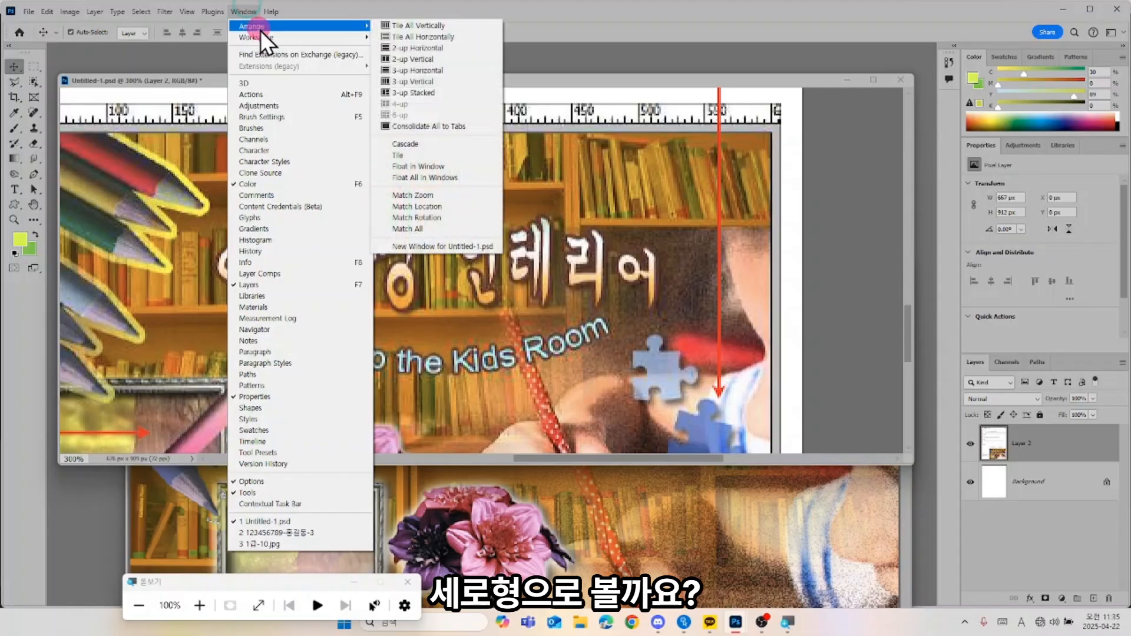
click(439, 58)
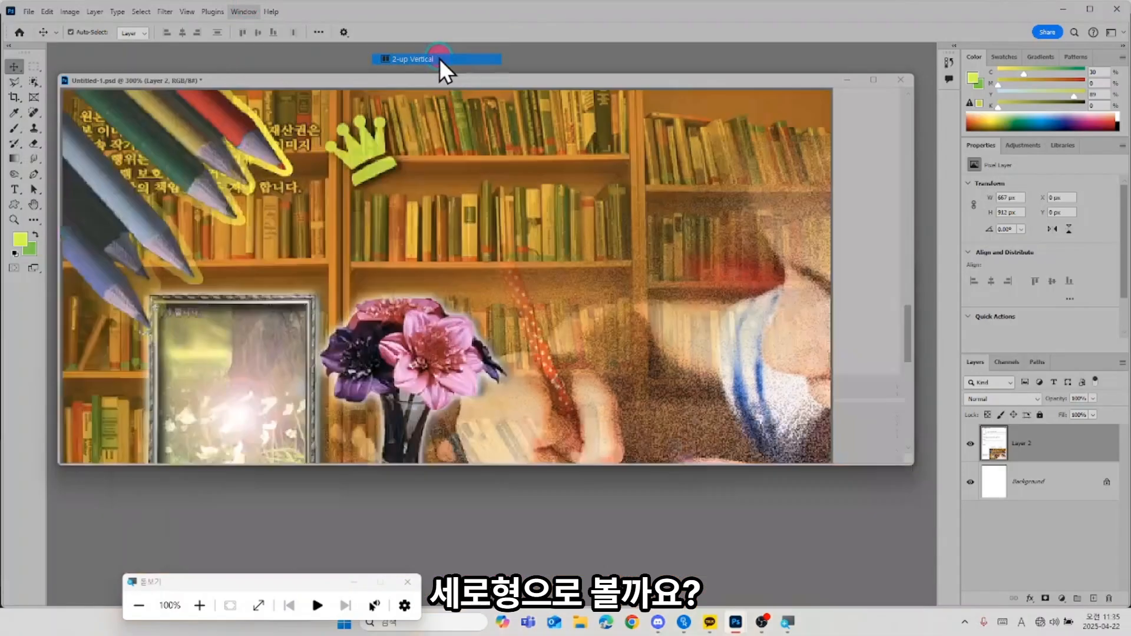
click(709, 341)
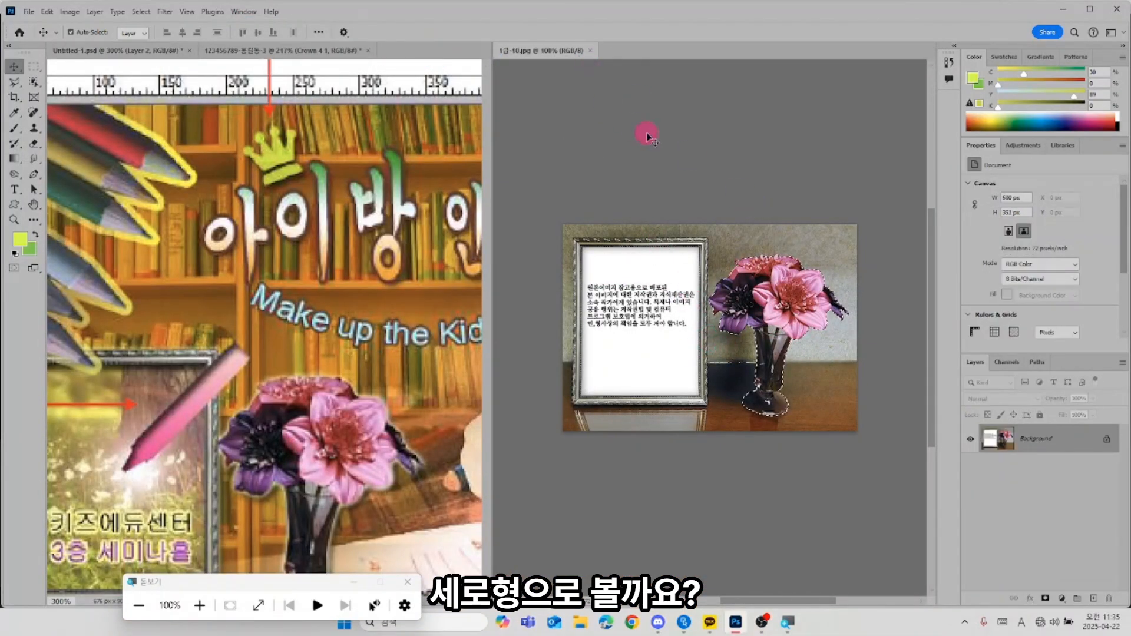
click(369, 326)
click(243, 12)
mouse_move(265, 26)
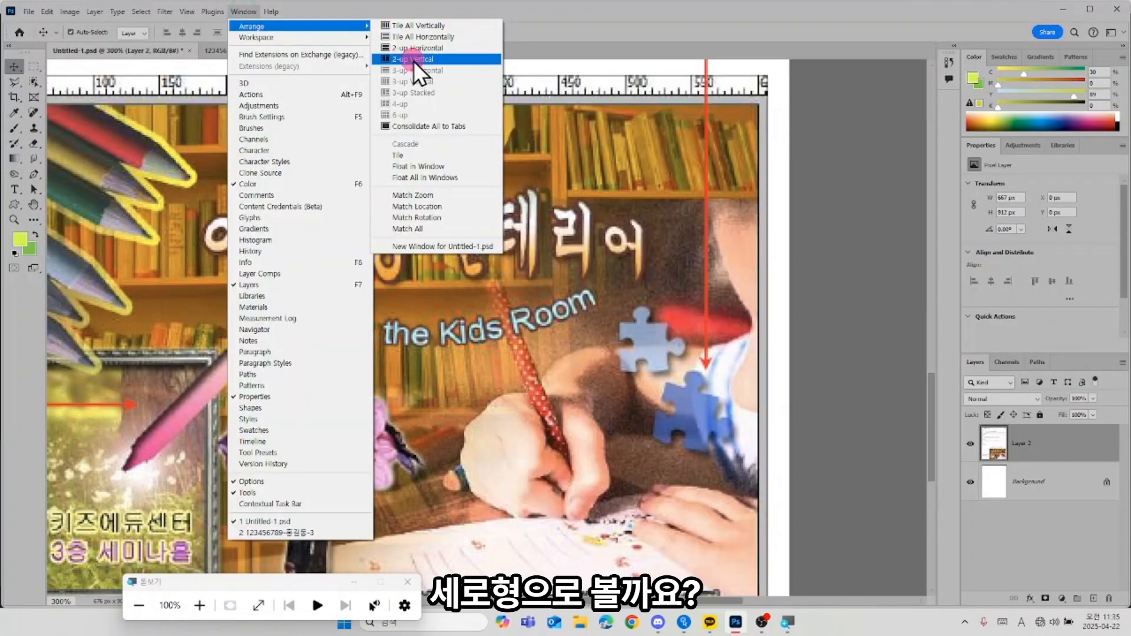
click(412, 61)
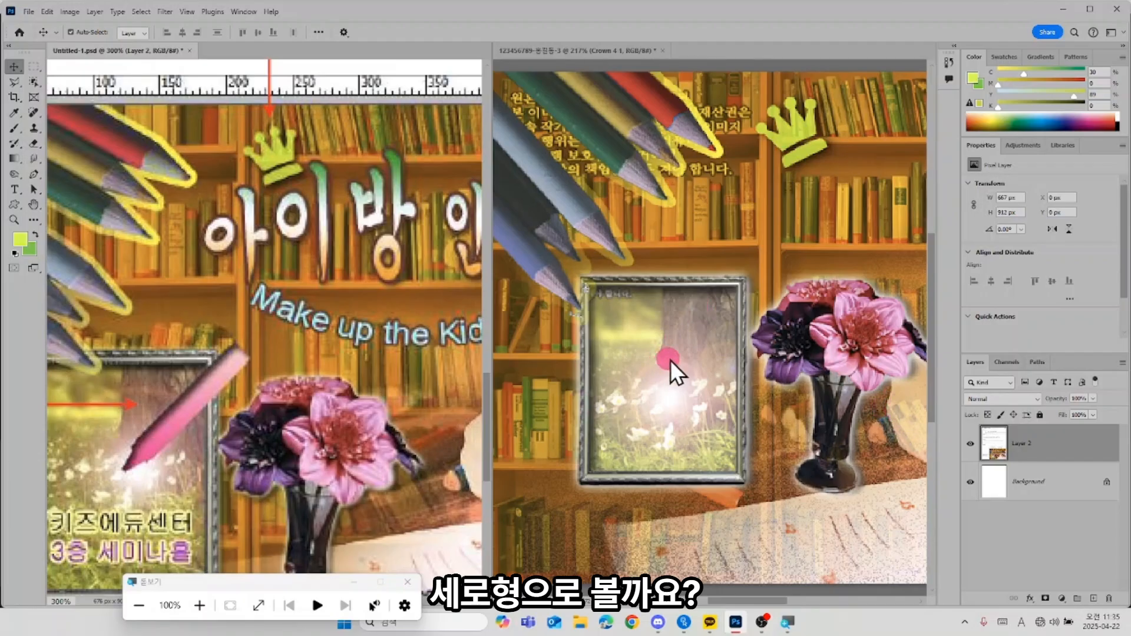
Step: Set the foreground colour to #99ccff, as specified for the puzzle shapes in the reference sheet
click(688, 301)
drag(735, 318, 595, 335)
drag(762, 322, 677, 320)
click(345, 330)
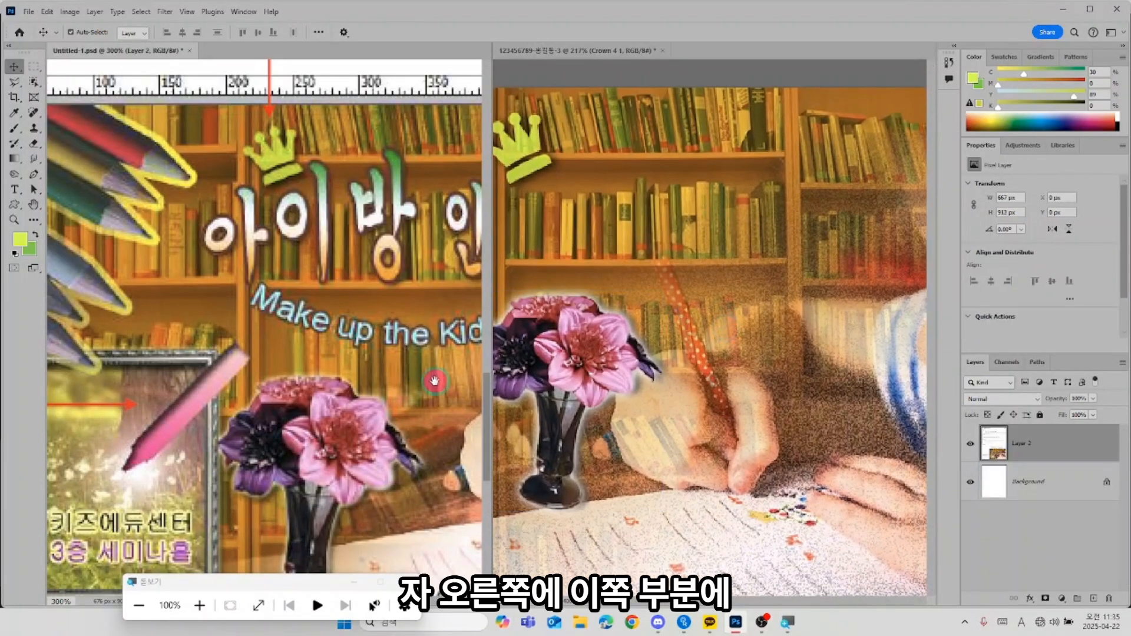
drag(357, 327, 198, 285)
drag(378, 343, 234, 398)
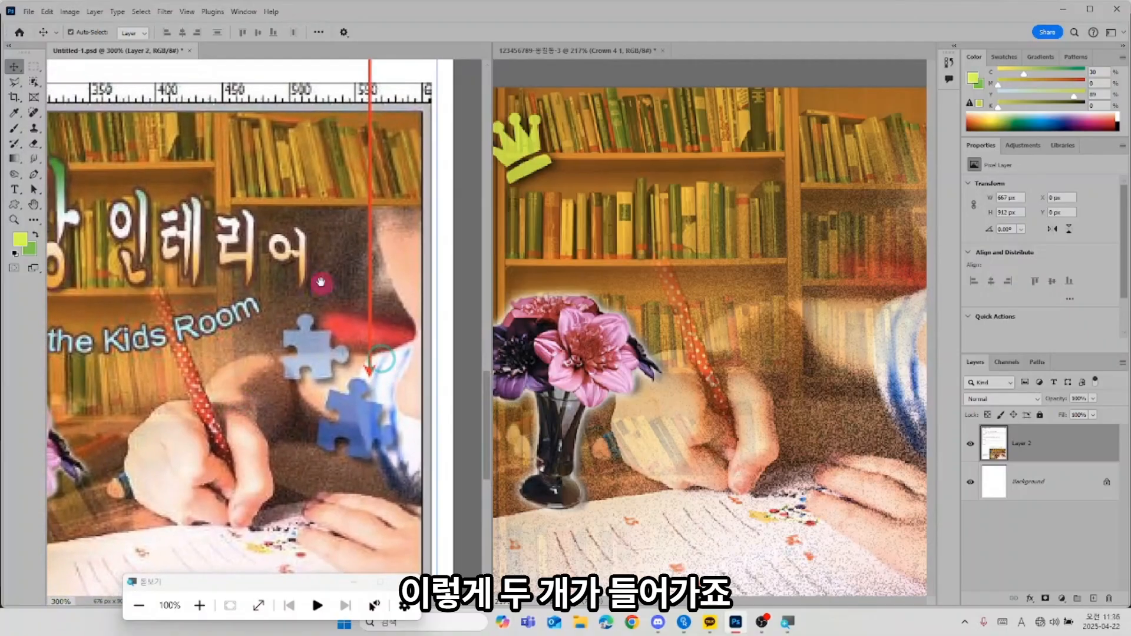
drag(322, 284, 355, 379)
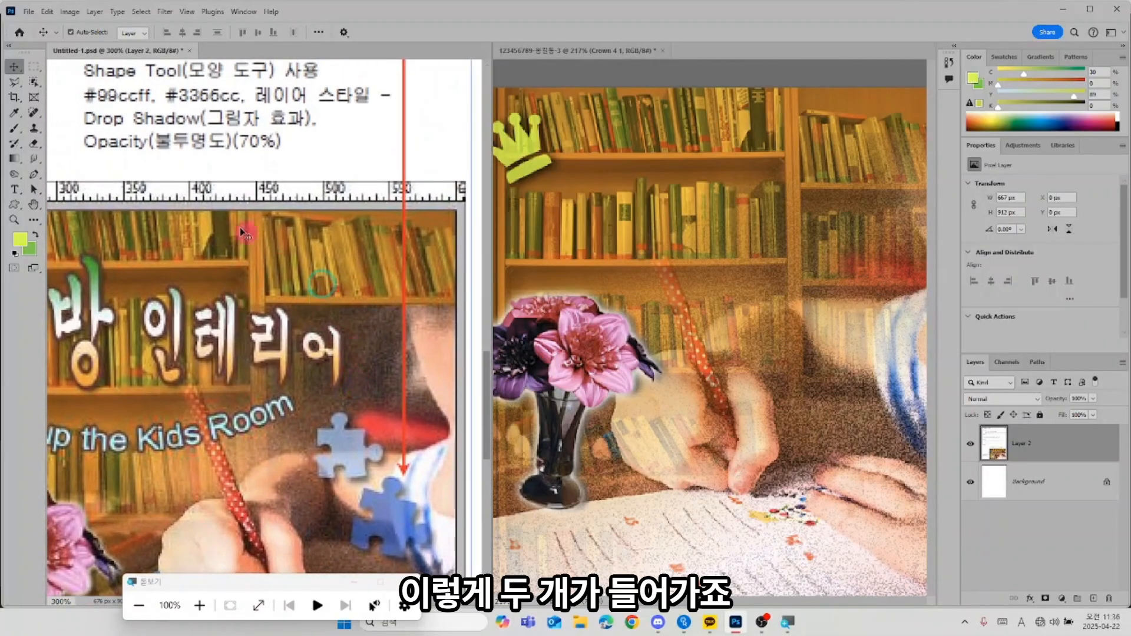
click(21, 240)
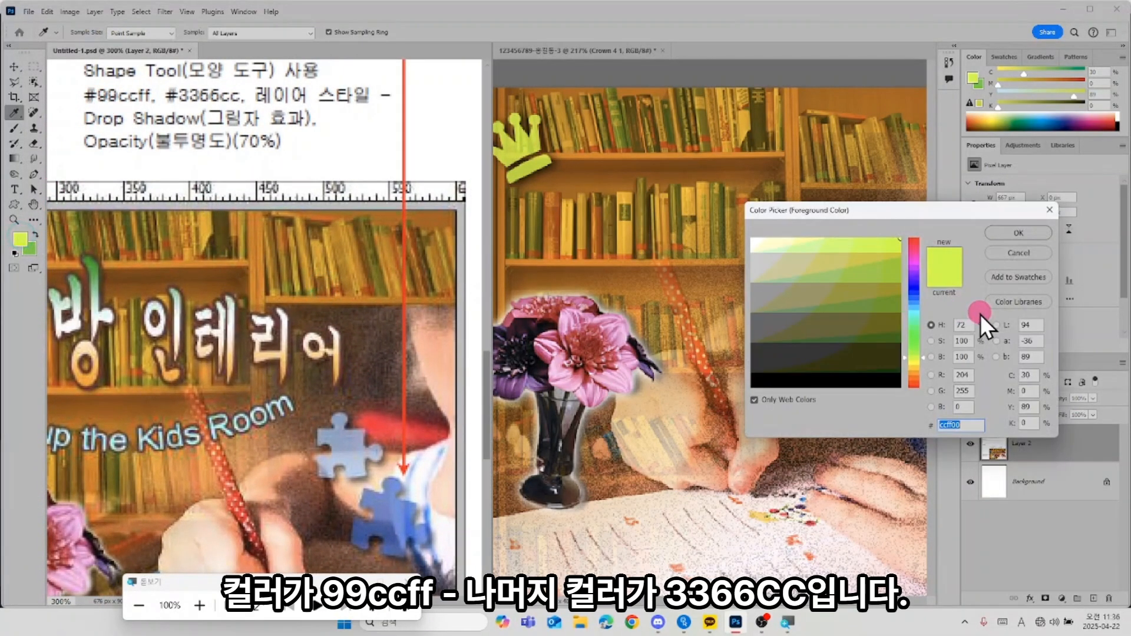
text(99cc)
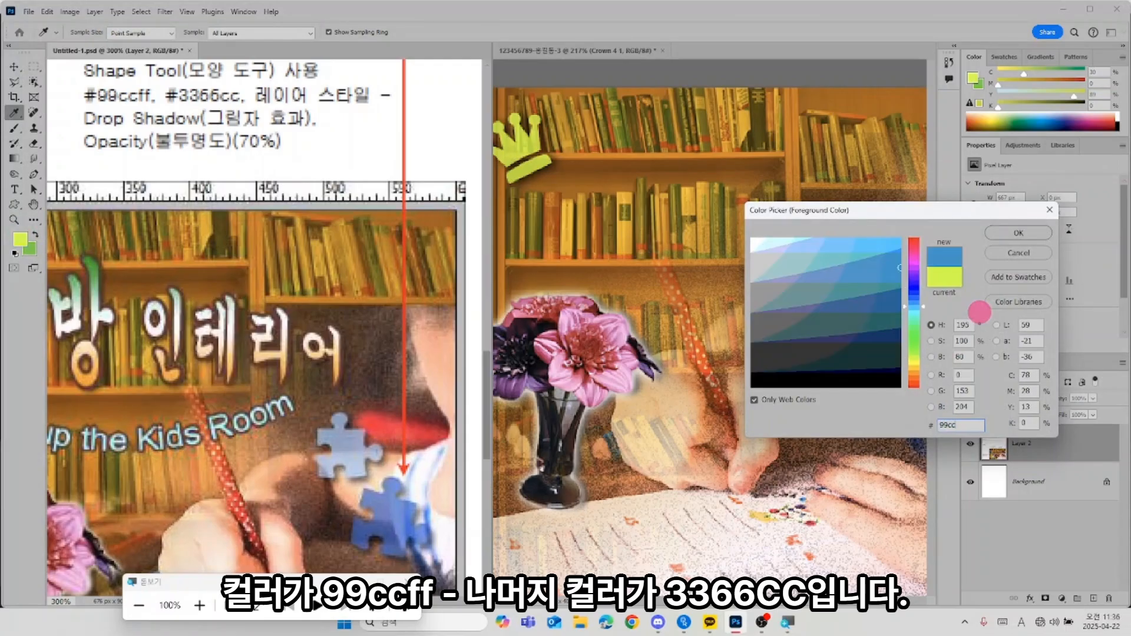
text(ff)
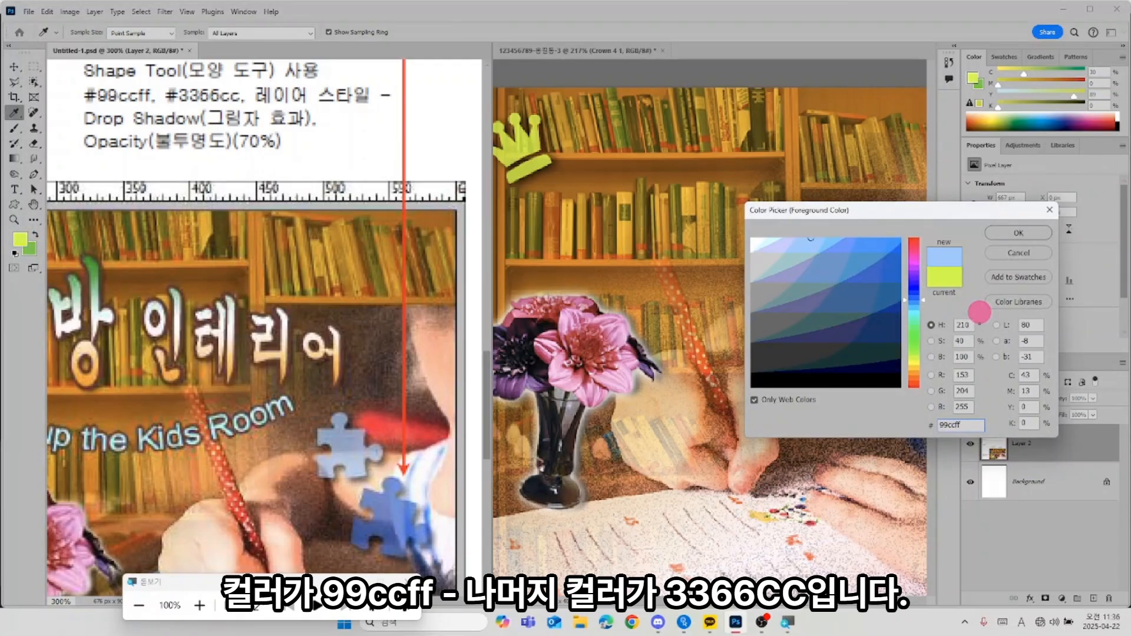
click(1031, 234)
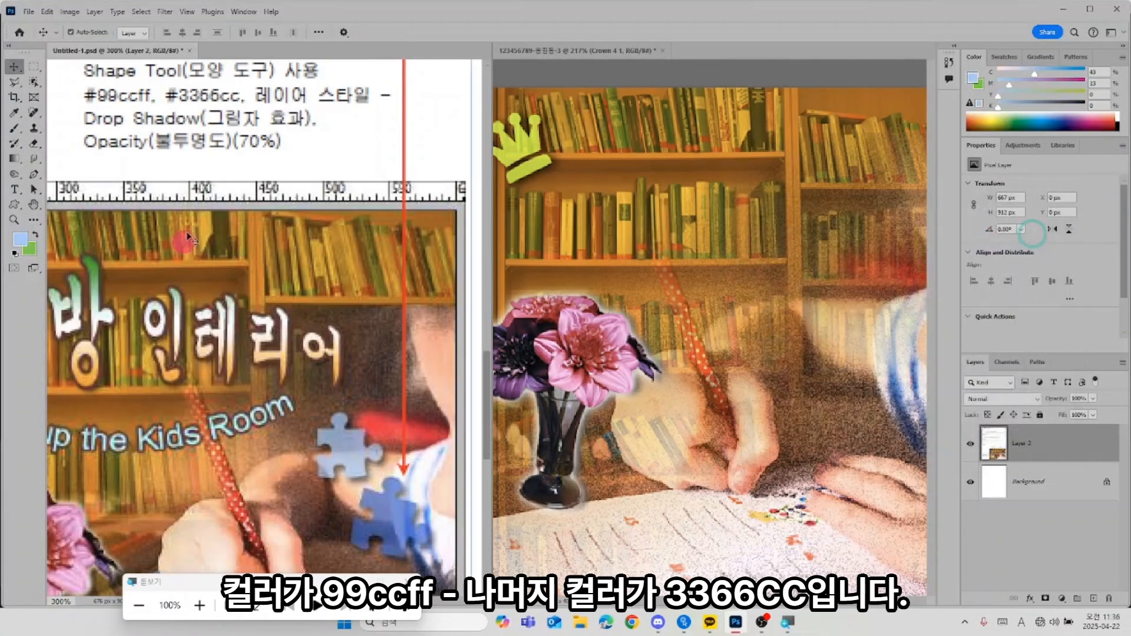
Step: Set the background colour to #3366cc for the second puzzle shape
click(31, 249)
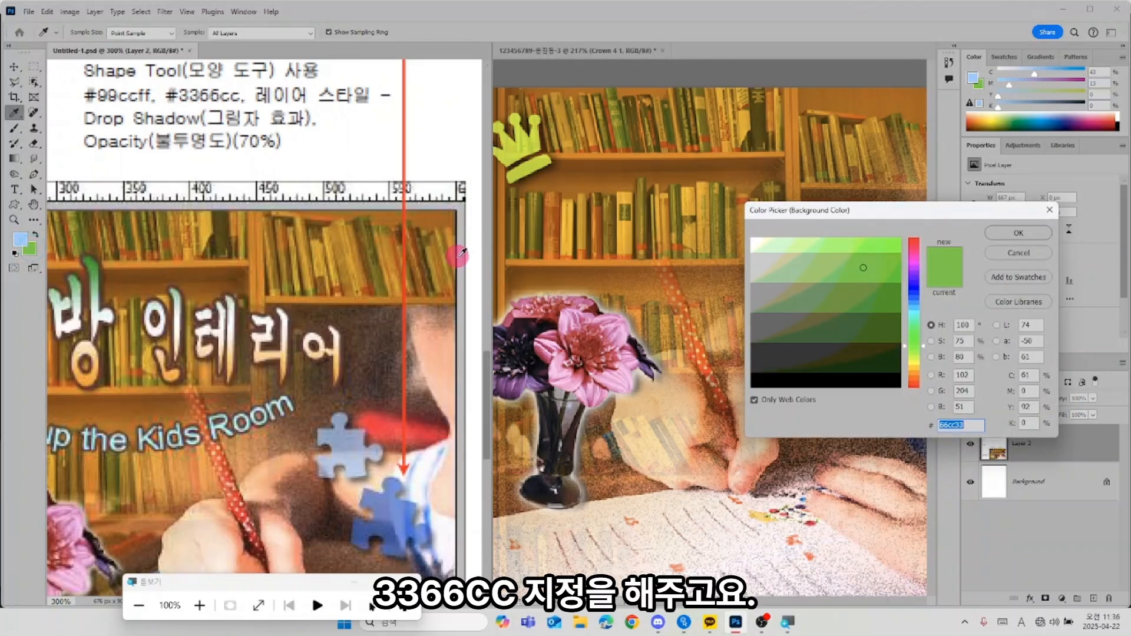
text(3366cc)
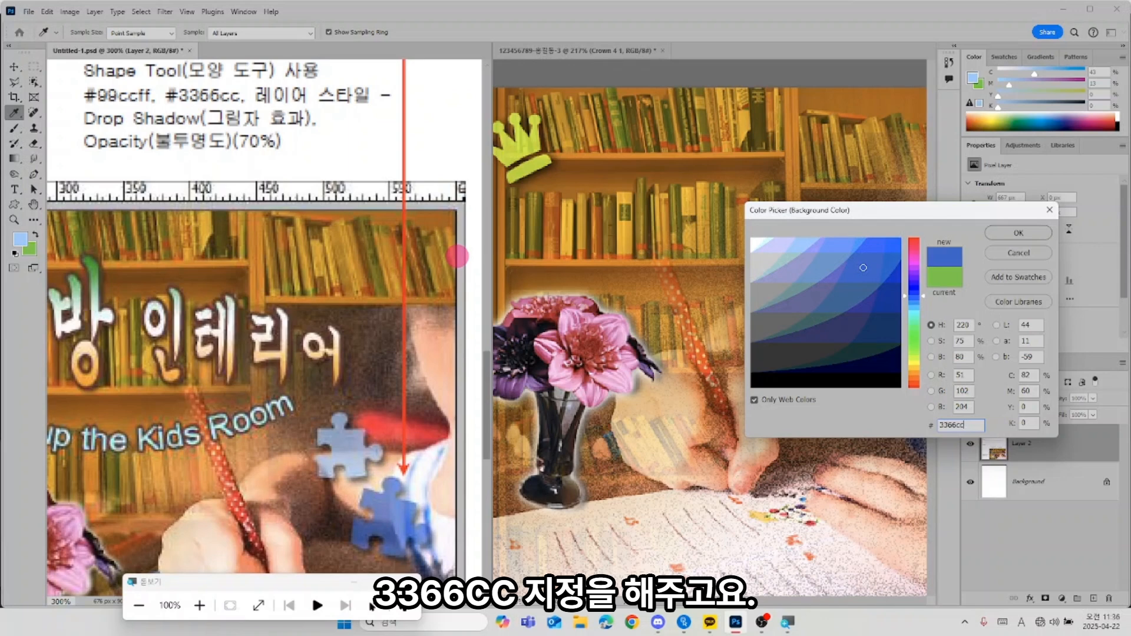
key(Return)
key(v)
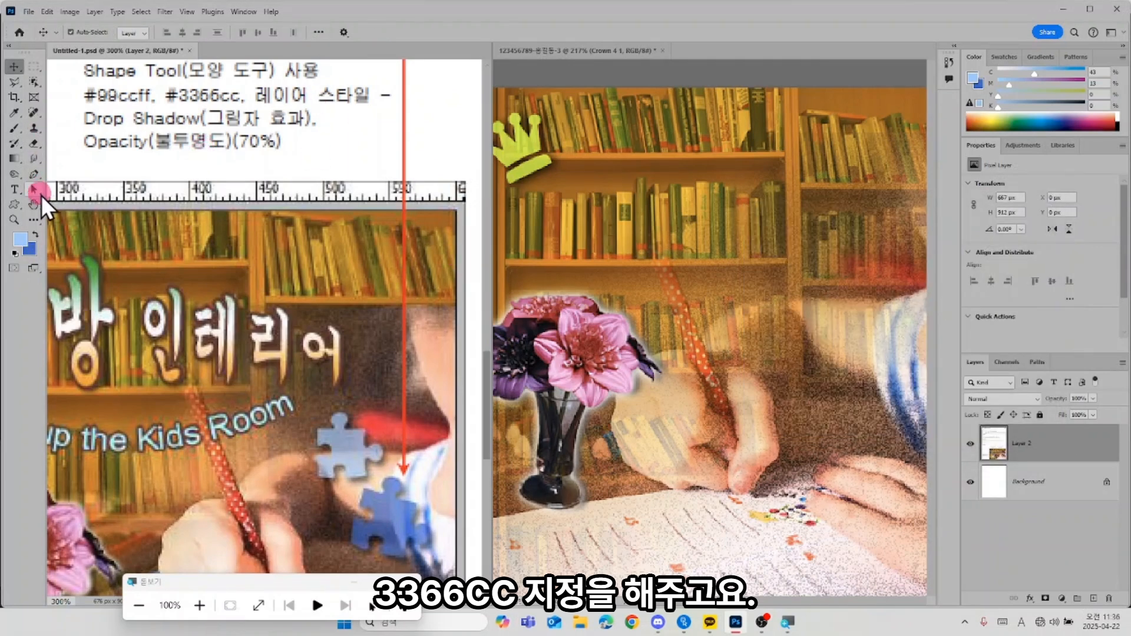
Step: Choose the Puzzle 4 shape from Legacy Default Shapes for the Custom Shape tool in the working document
click(13, 206)
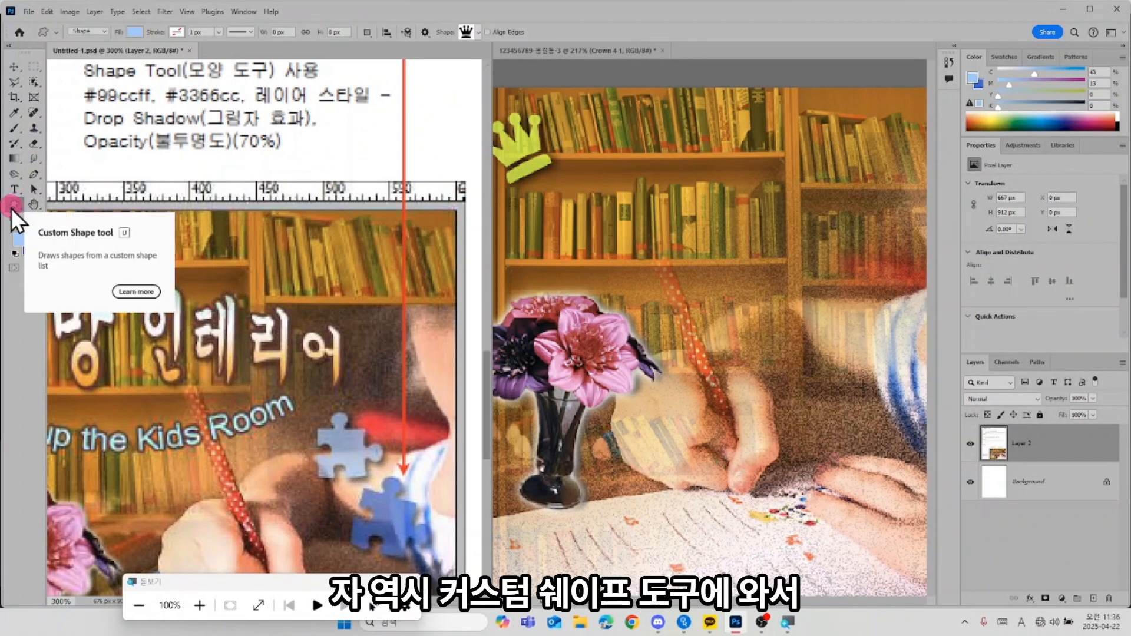
right_click(570, 108)
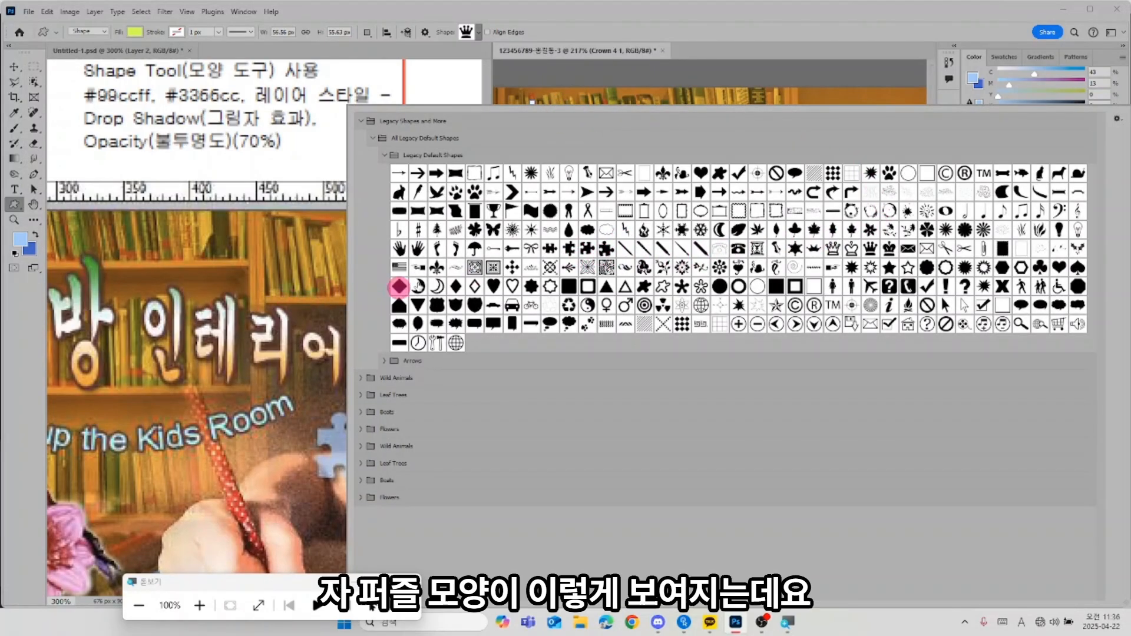
click(596, 91)
right_click(596, 91)
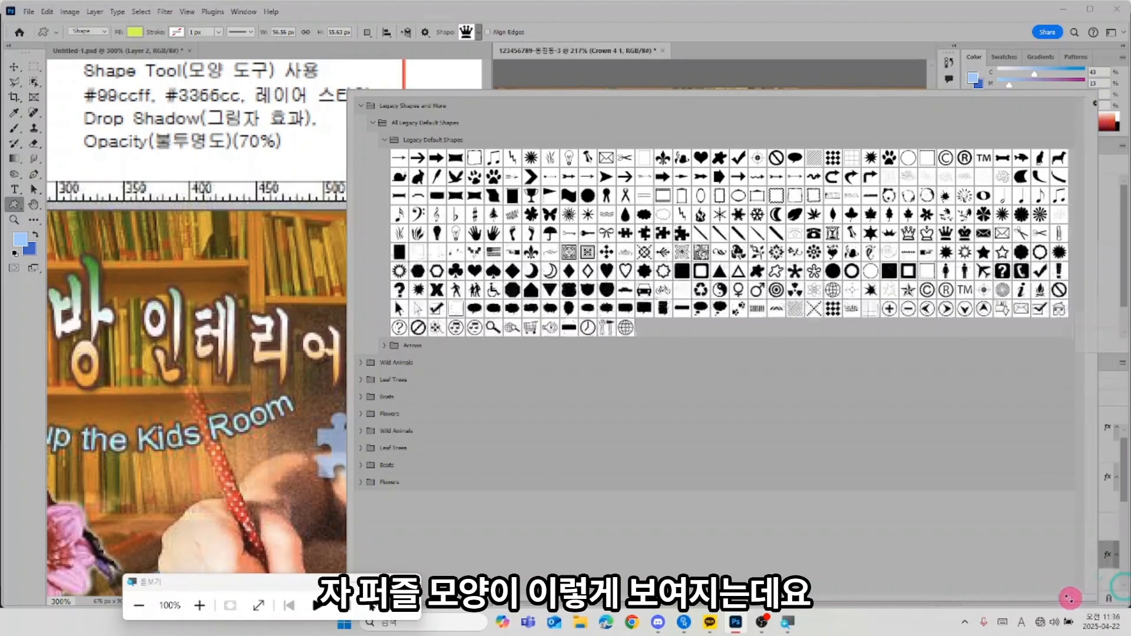
click(908, 231)
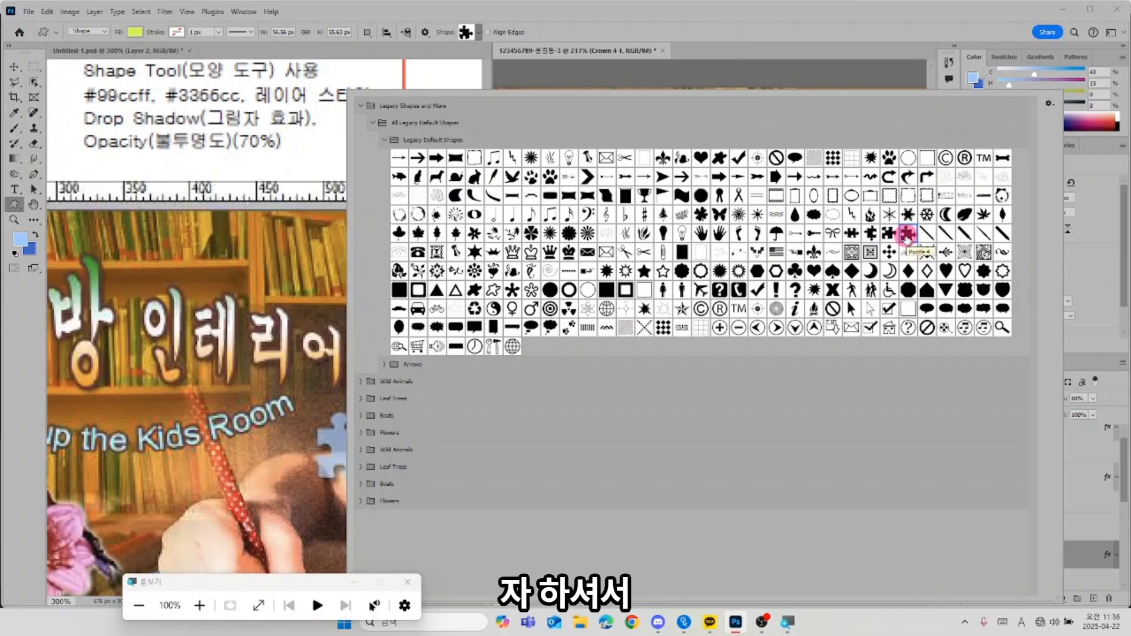
Step: Draw a puzzle piece about 58 × 60 px above the writing hand and fill it with the foreground colour
click(751, 2)
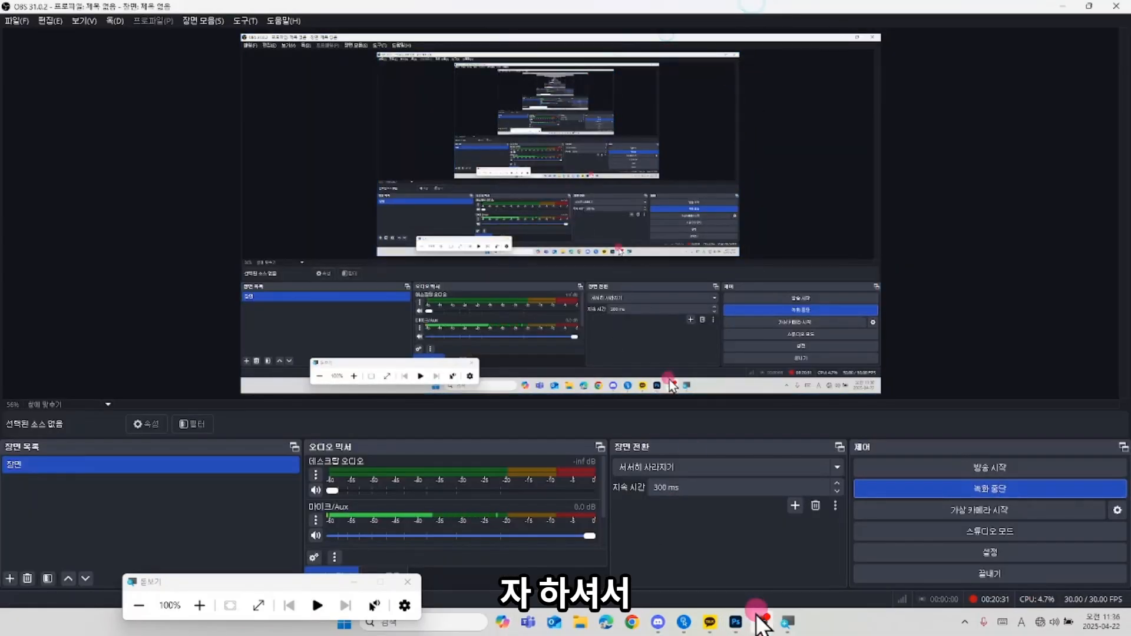
click(736, 621)
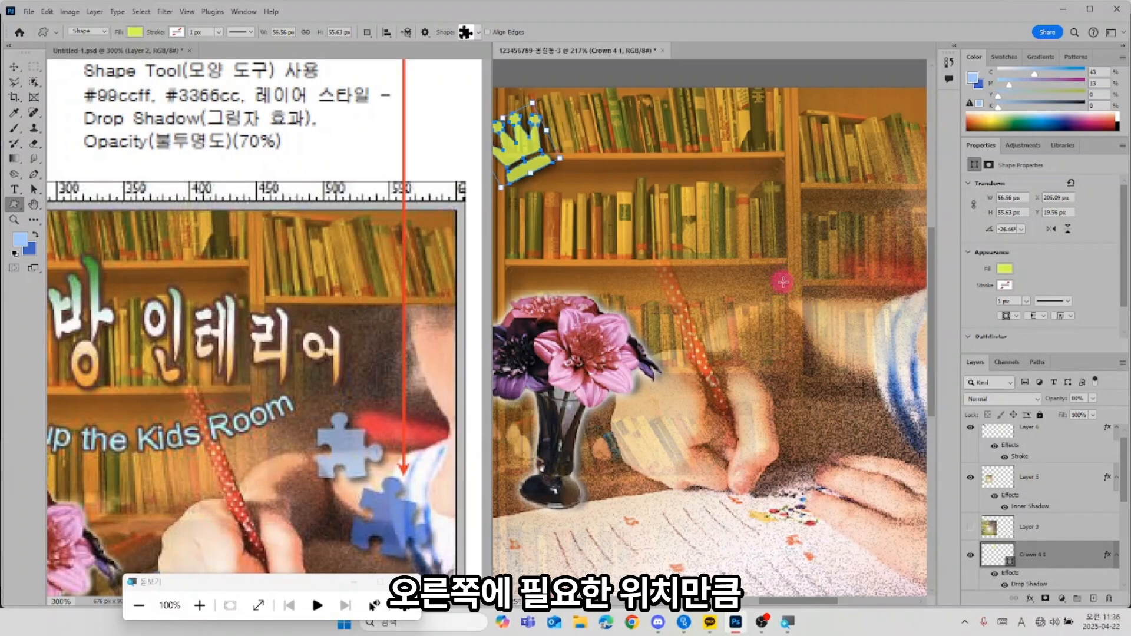
drag(781, 268, 854, 343)
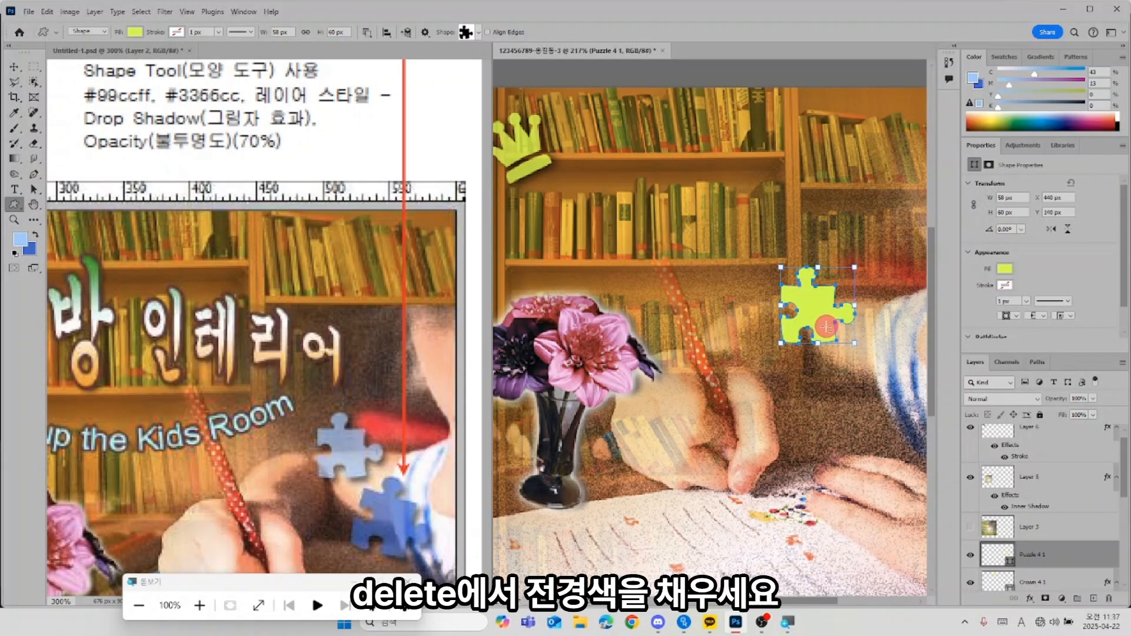
key(alt+Delete)
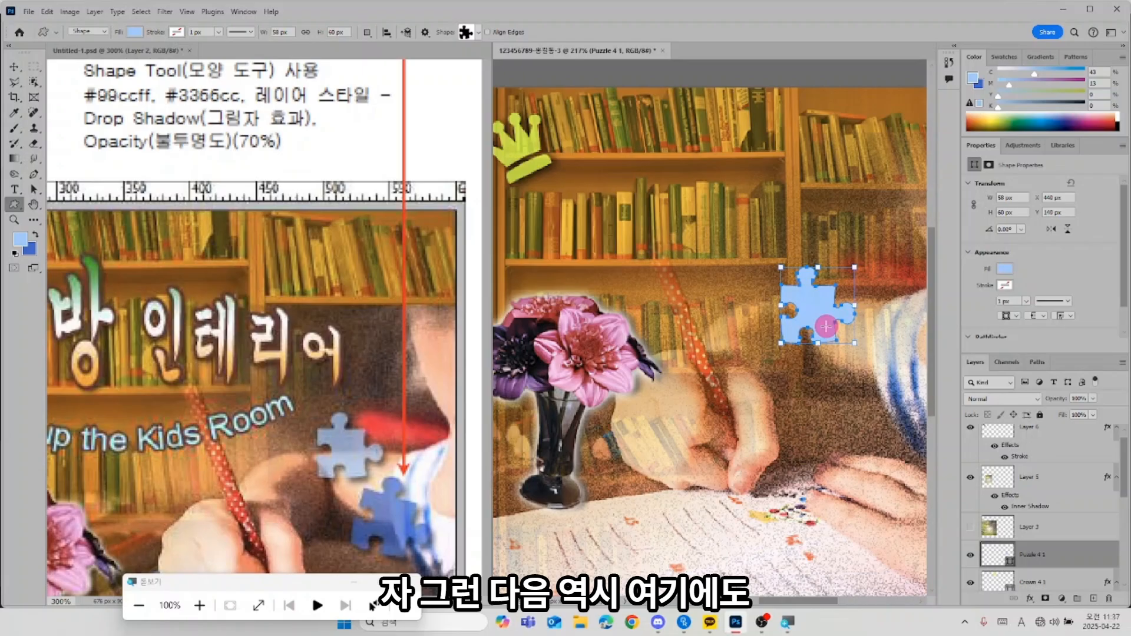
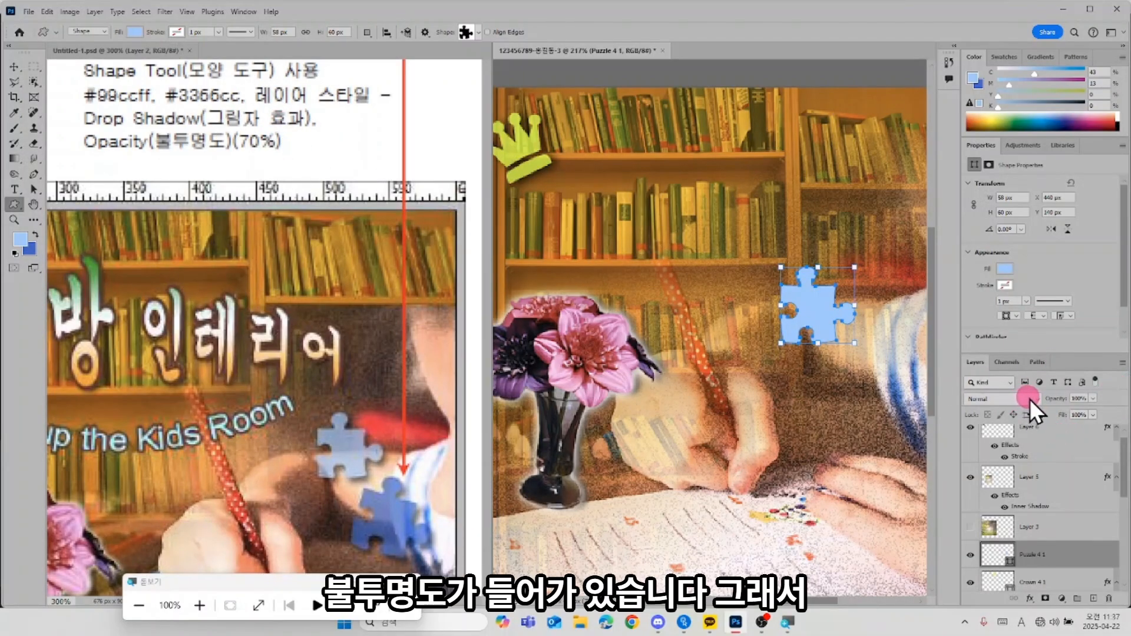
Step: Add a Drop Shadow to the puzzle piece and set its layer opacity to 70%
double_click(1089, 561)
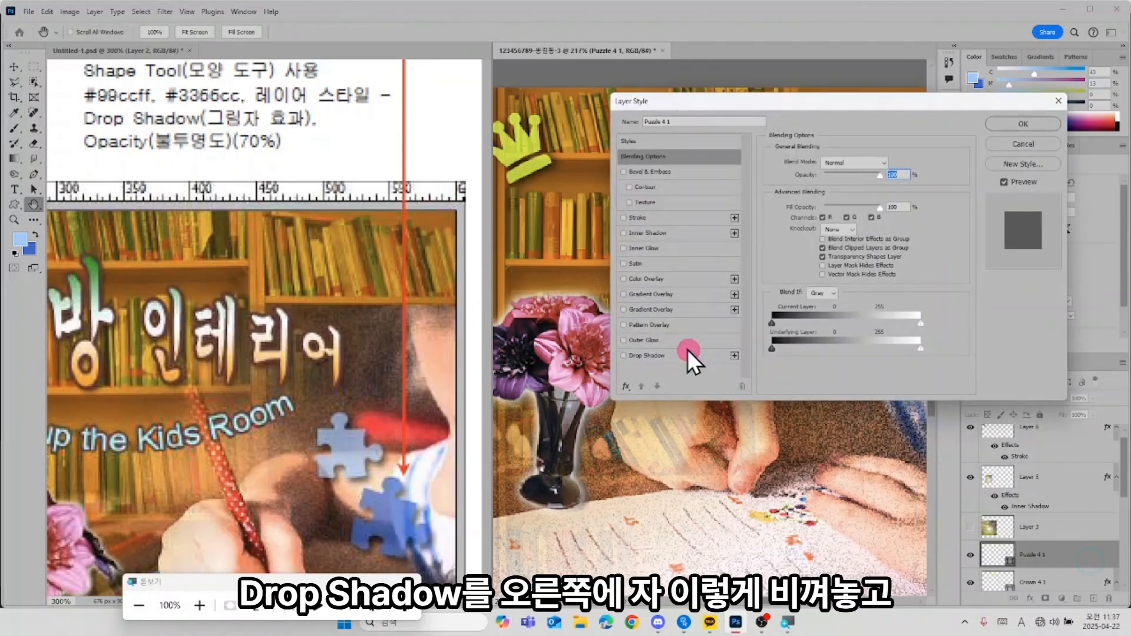
click(648, 355)
drag(771, 101, 408, 335)
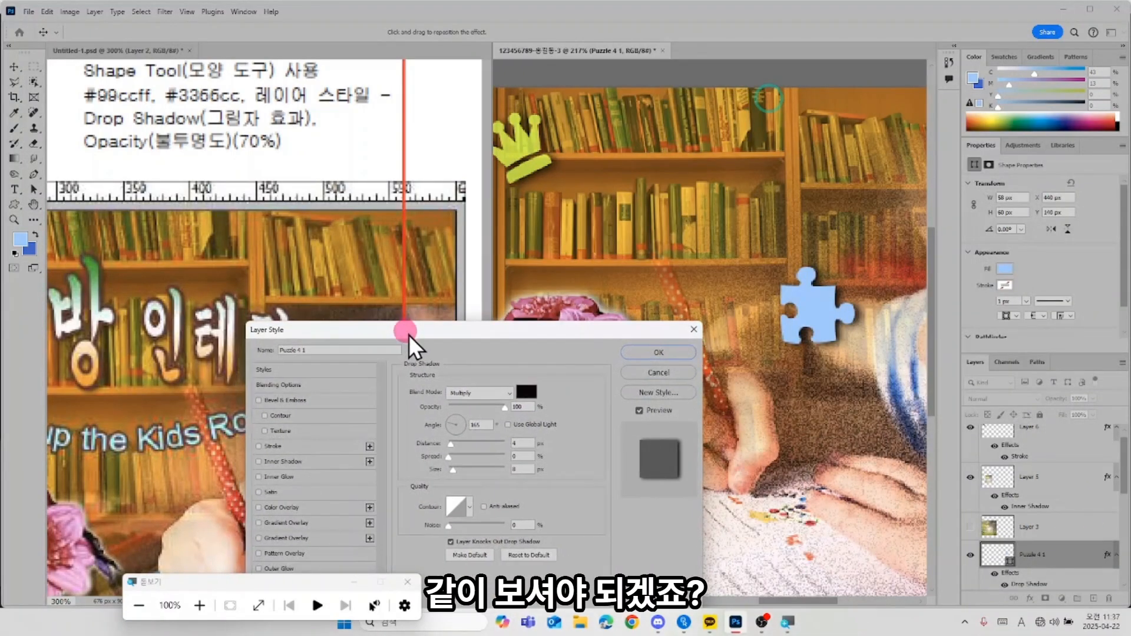
click(654, 352)
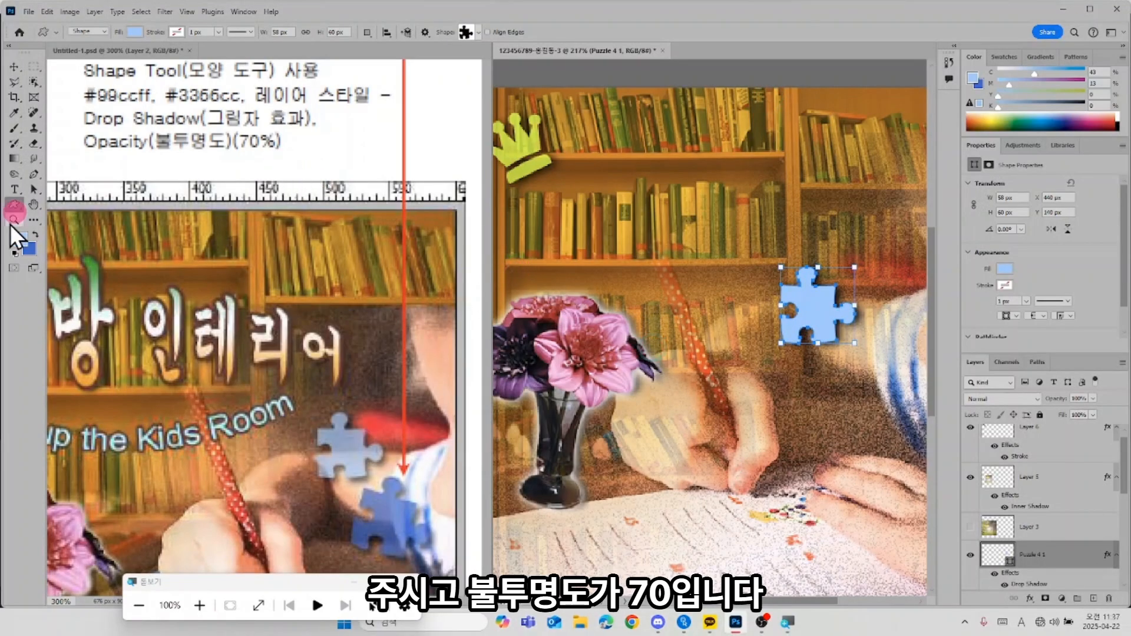
key(v)
key(7)
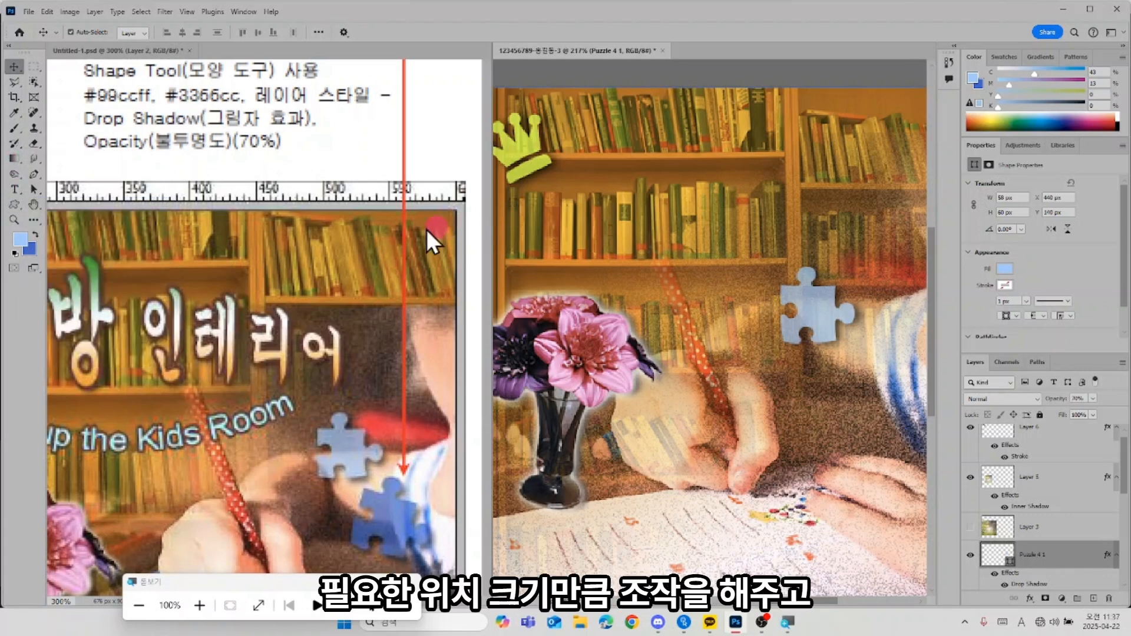
Step: Scale the puzzle piece down to about 55 × 54 px and move it up beside the child's face to match the reference
key(ctrl+t)
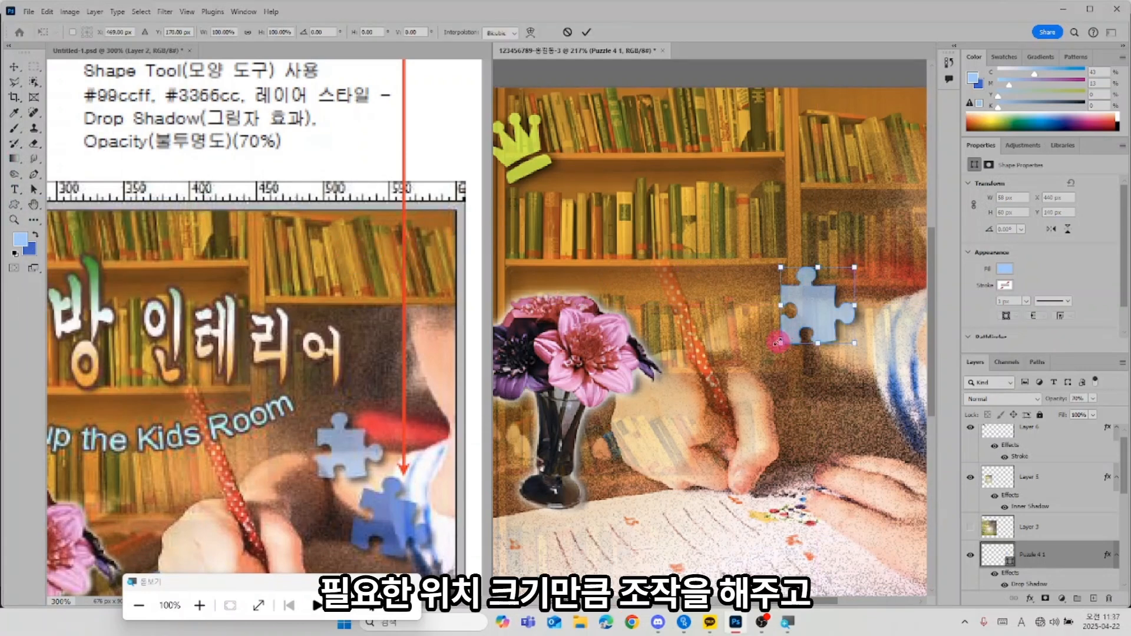
drag(777, 336, 851, 305)
key(Return)
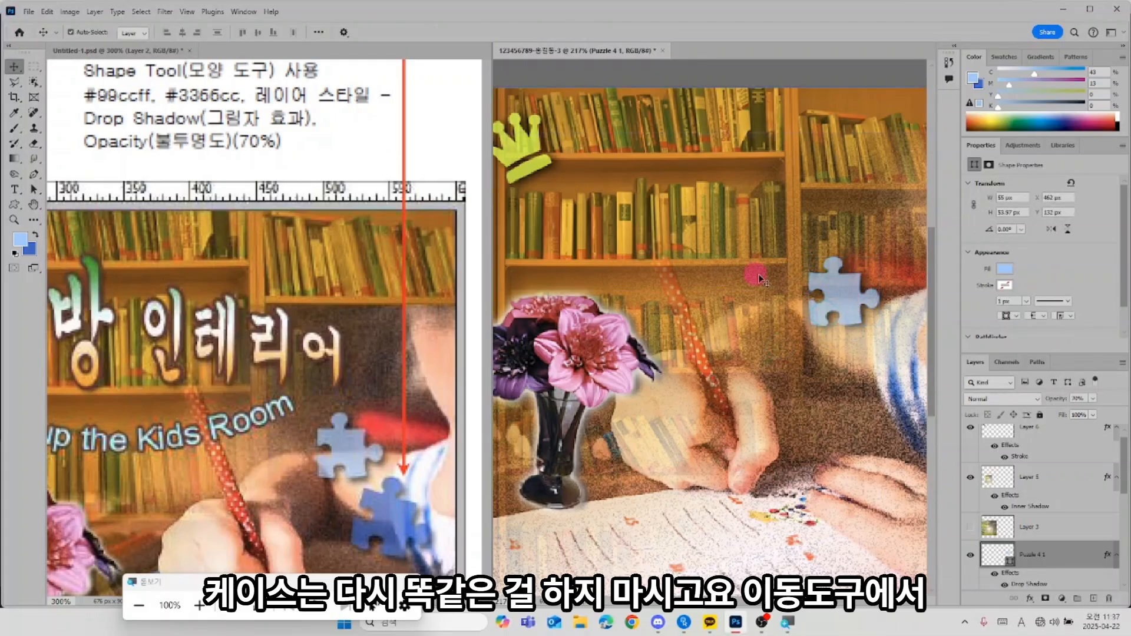
Step: Duplicate the puzzle piece below and to the right of the original and fill the copy with the background colour
drag(848, 302, 880, 397)
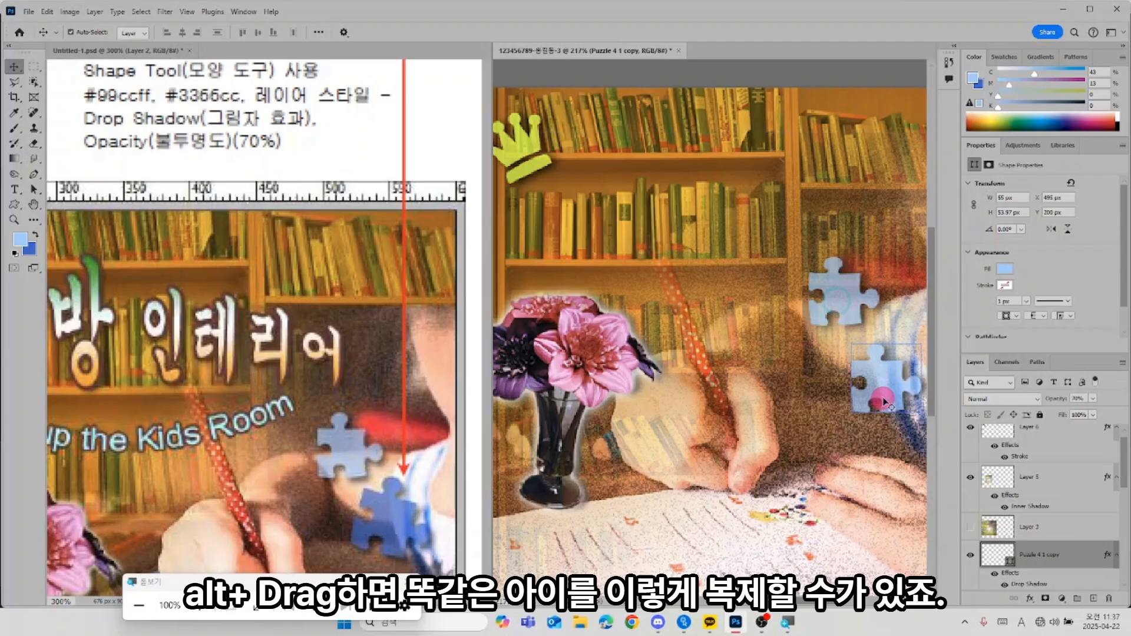
drag(883, 401, 881, 390)
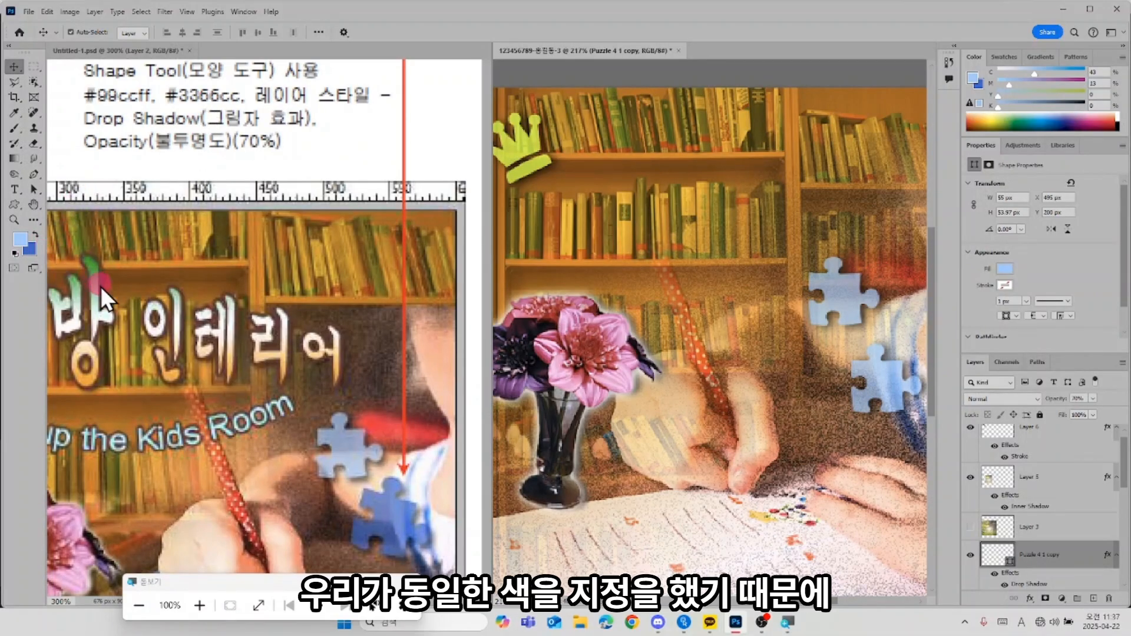
key(ctrl+Delete)
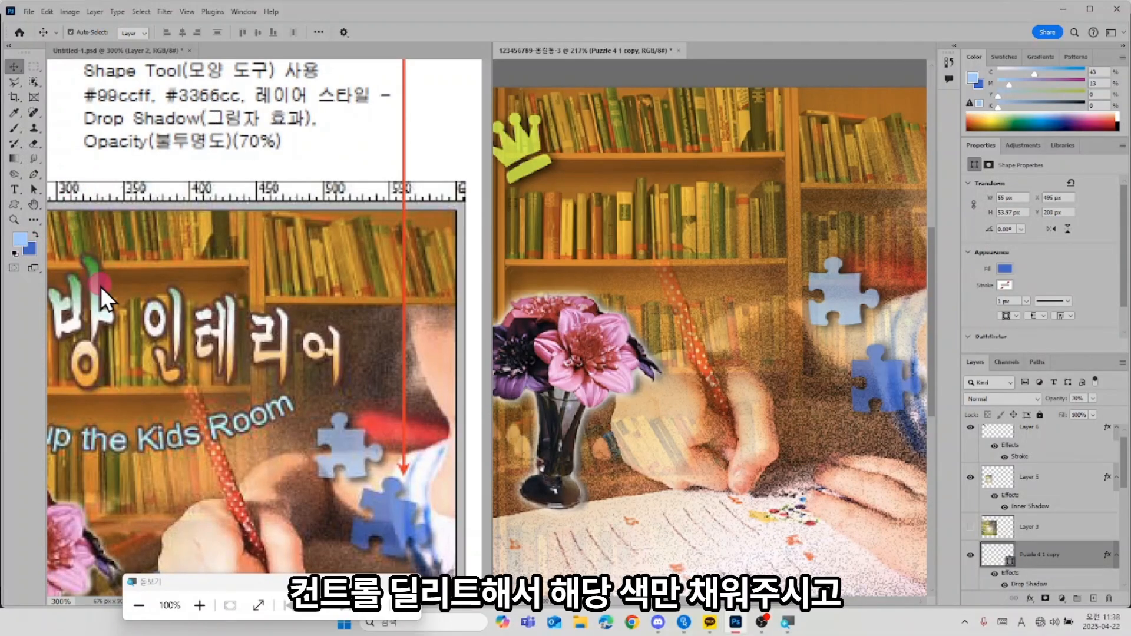
Step: Rotate the darker blue puzzle copy about 23.5° clockwise and adjust its size and position to match the reference
key(ctrl+t)
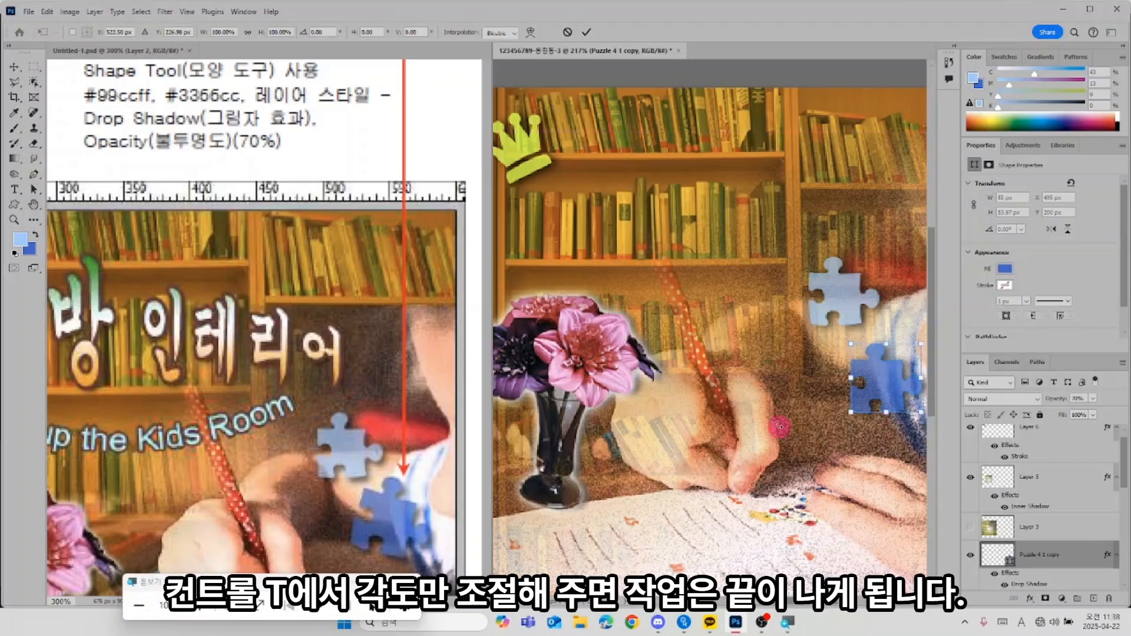
drag(845, 434, 838, 396)
drag(884, 349, 861, 318)
key(Return)
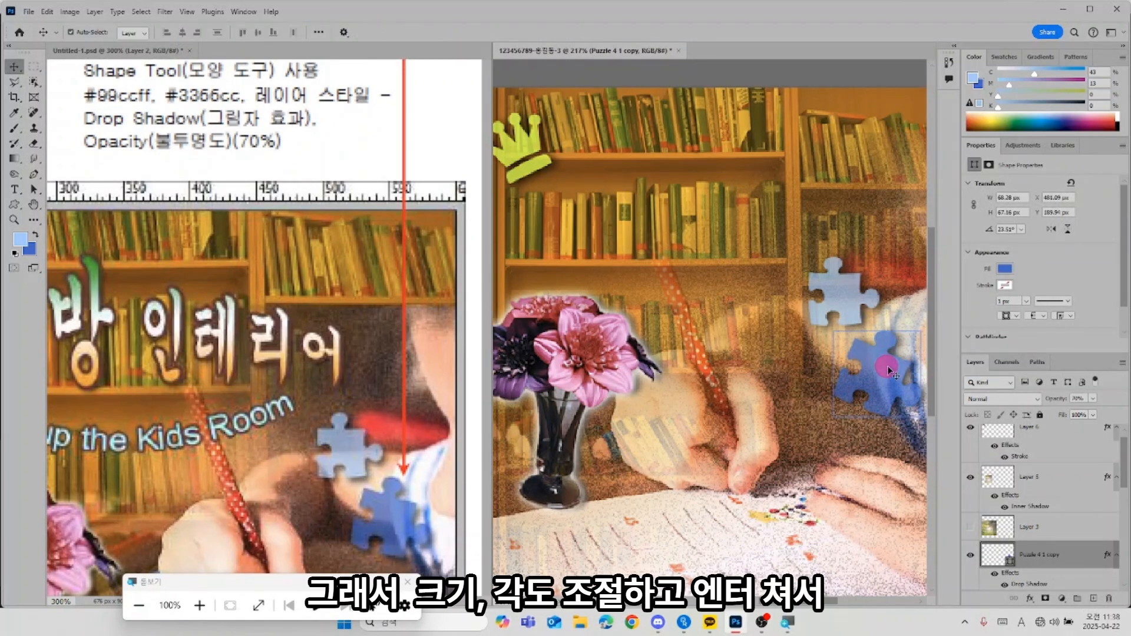
Step: Review the whole composition, and examine the pink pencil shape and its Shape Tool and layer style instructions in the reference sheet
key(ctrl+minus)
key(ctrl+minus)
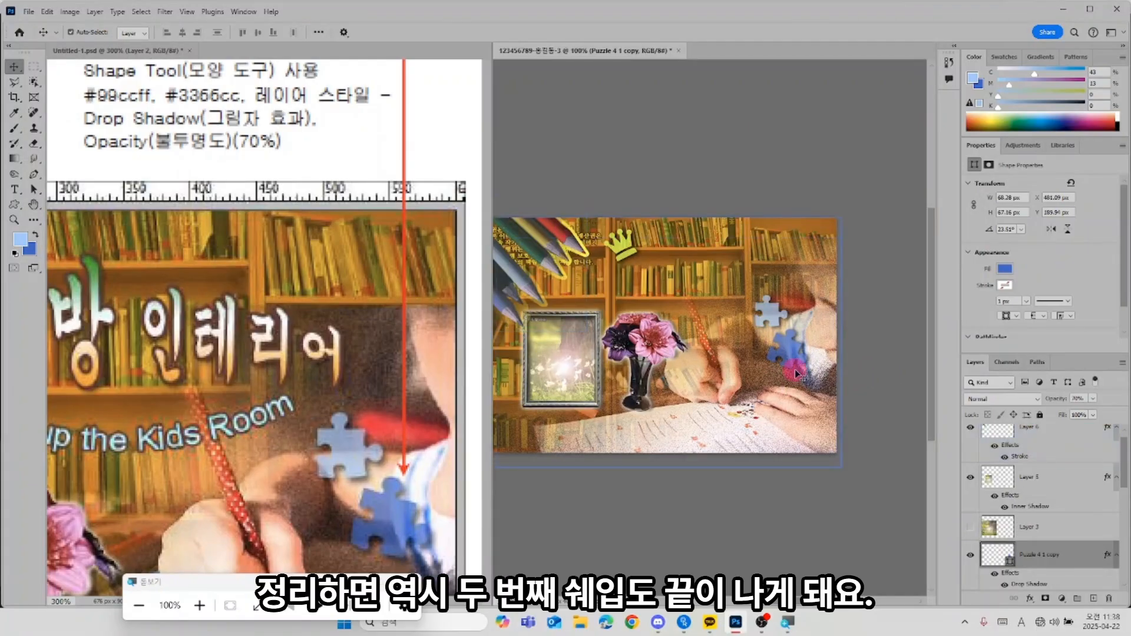
drag(590, 361, 761, 377)
click(201, 422)
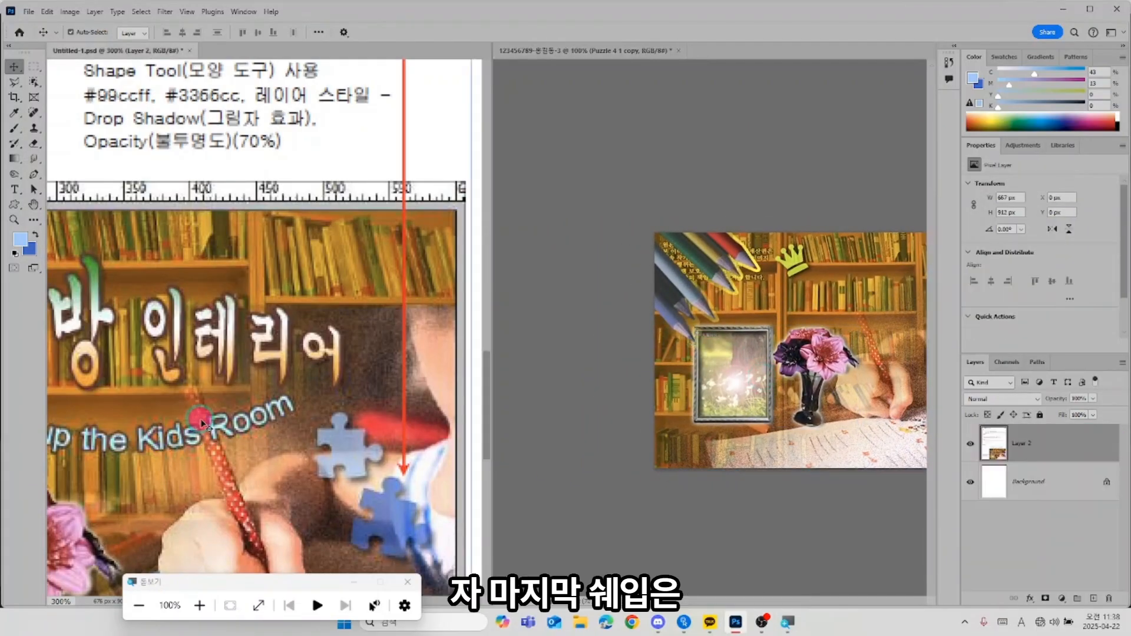
drag(188, 451, 376, 356)
drag(213, 433, 365, 414)
drag(257, 430, 251, 374)
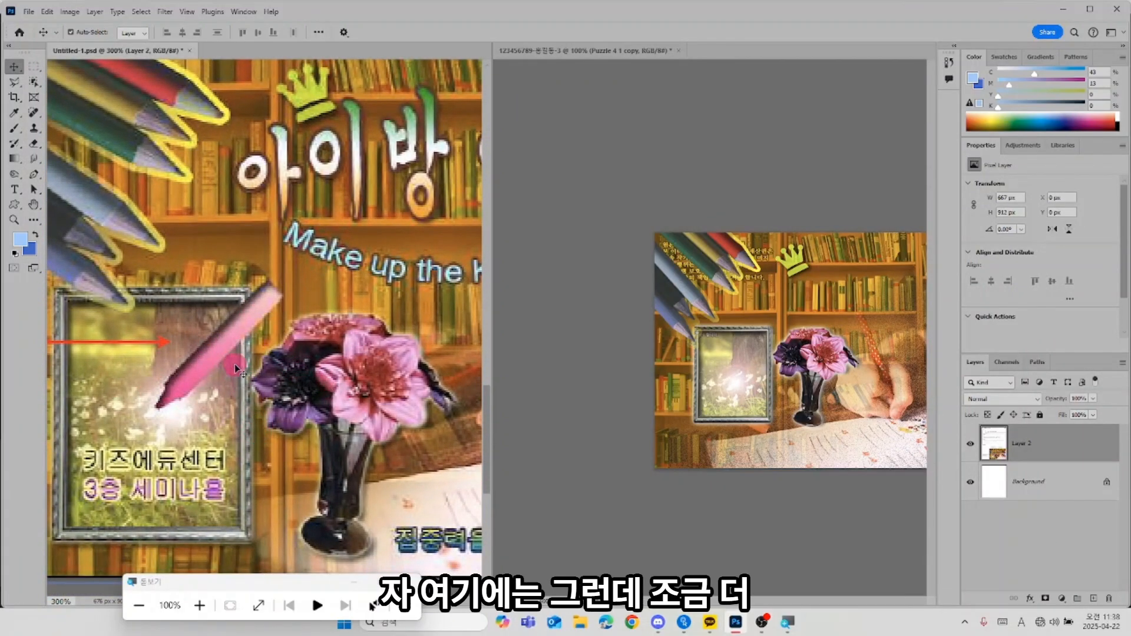
drag(66, 381, 308, 353)
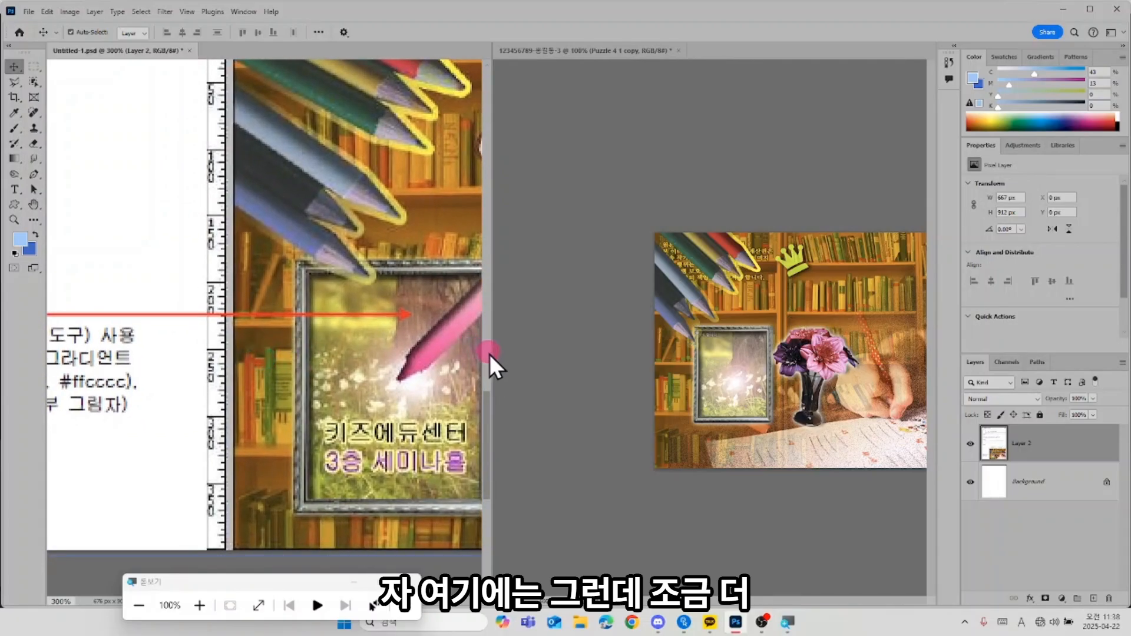
drag(489, 354, 572, 346)
drag(177, 389, 317, 344)
drag(171, 368, 193, 396)
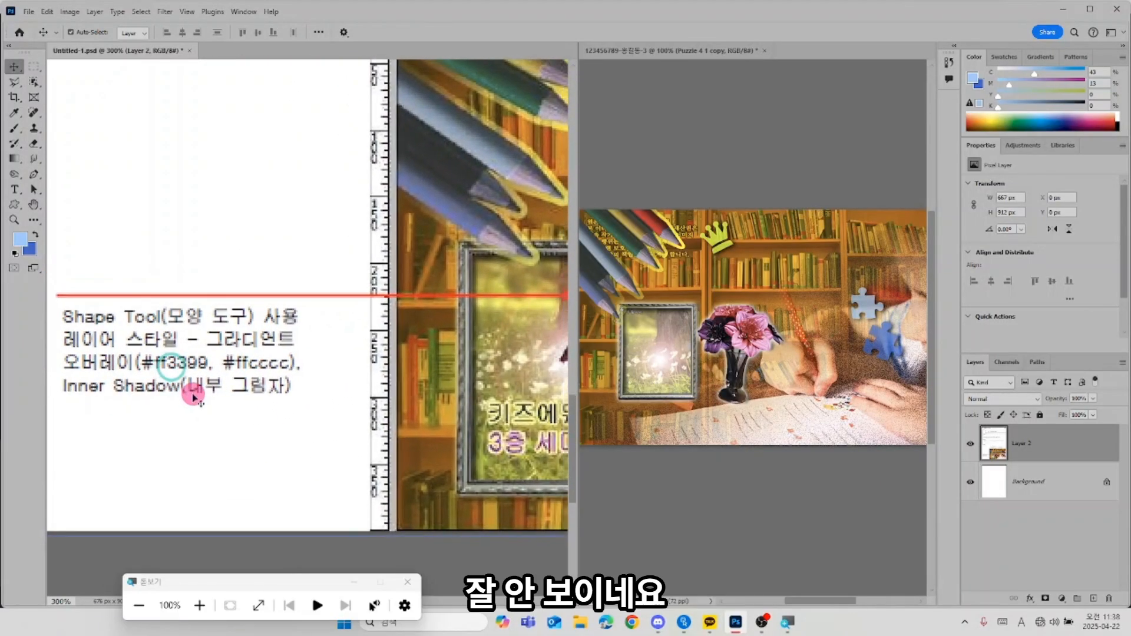
Step: Examine the pink pen and its style notes in the reference, and the matching picture frame area in the working document
click(14, 220)
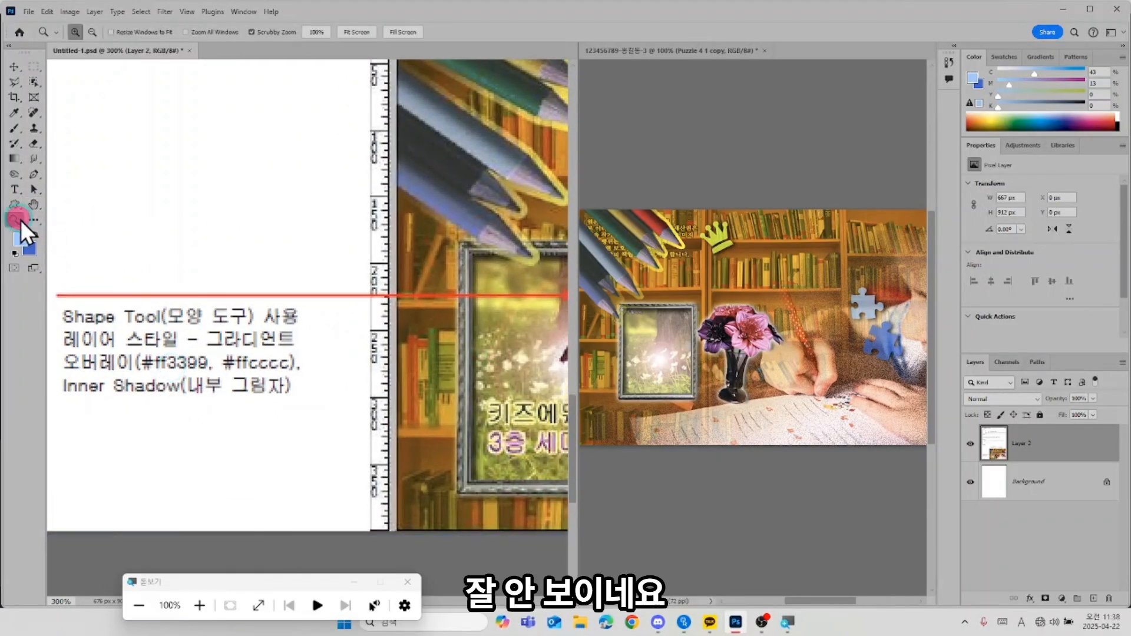
alt+click(151, 210)
drag(409, 313, 383, 333)
click(689, 334)
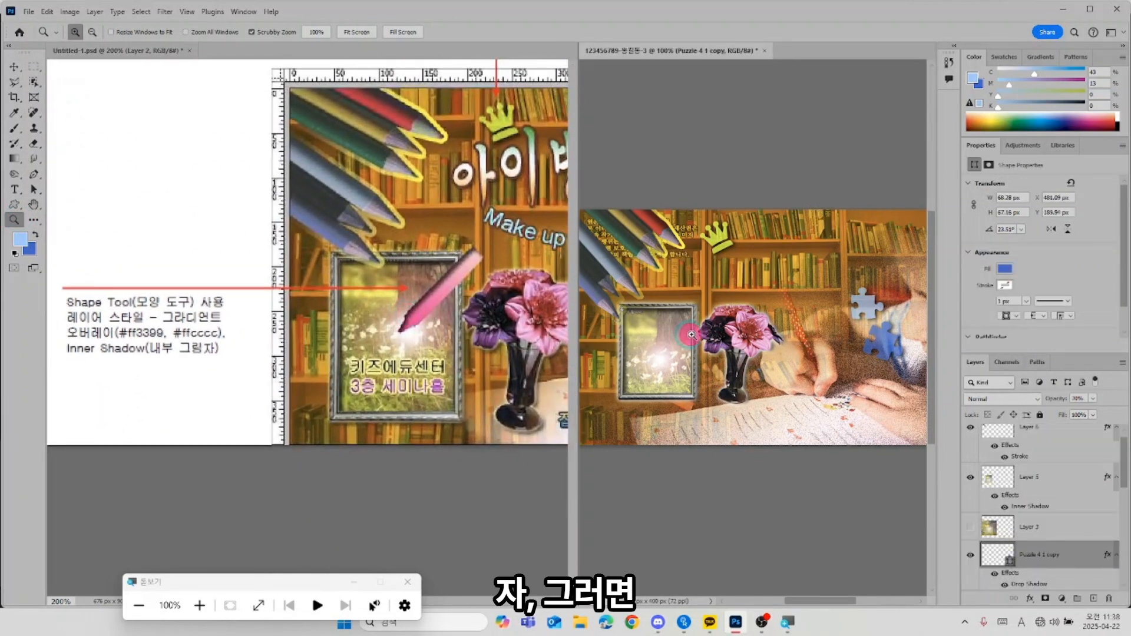
key(ctrl+minus)
key(ctrl+plus)
key(ctrl+plus)
key(ctrl+plus)
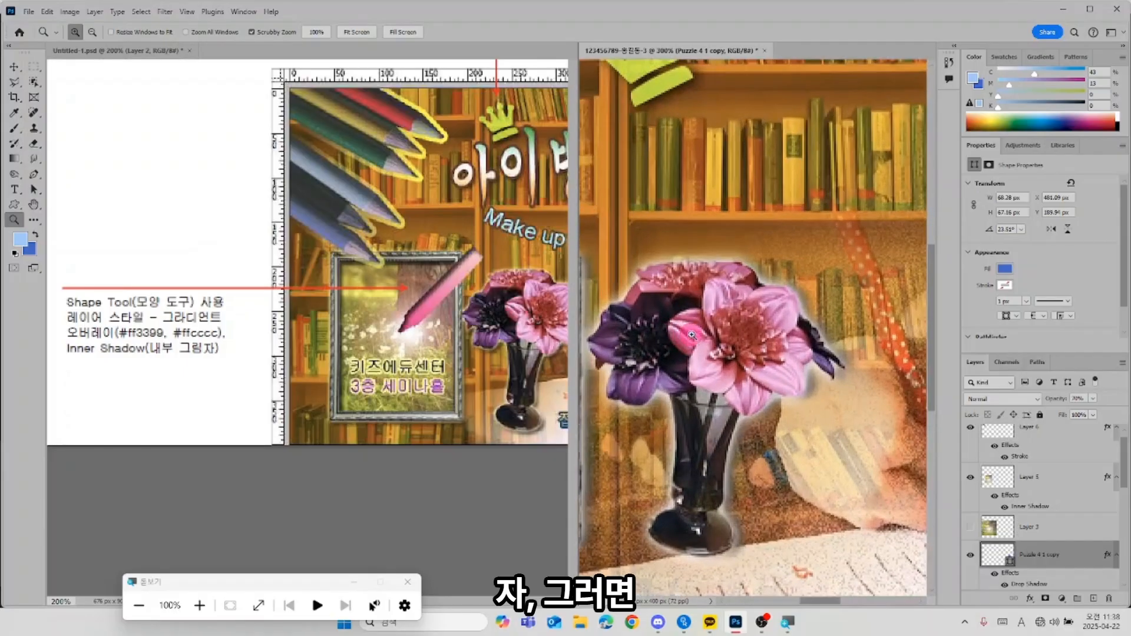
drag(711, 435, 853, 405)
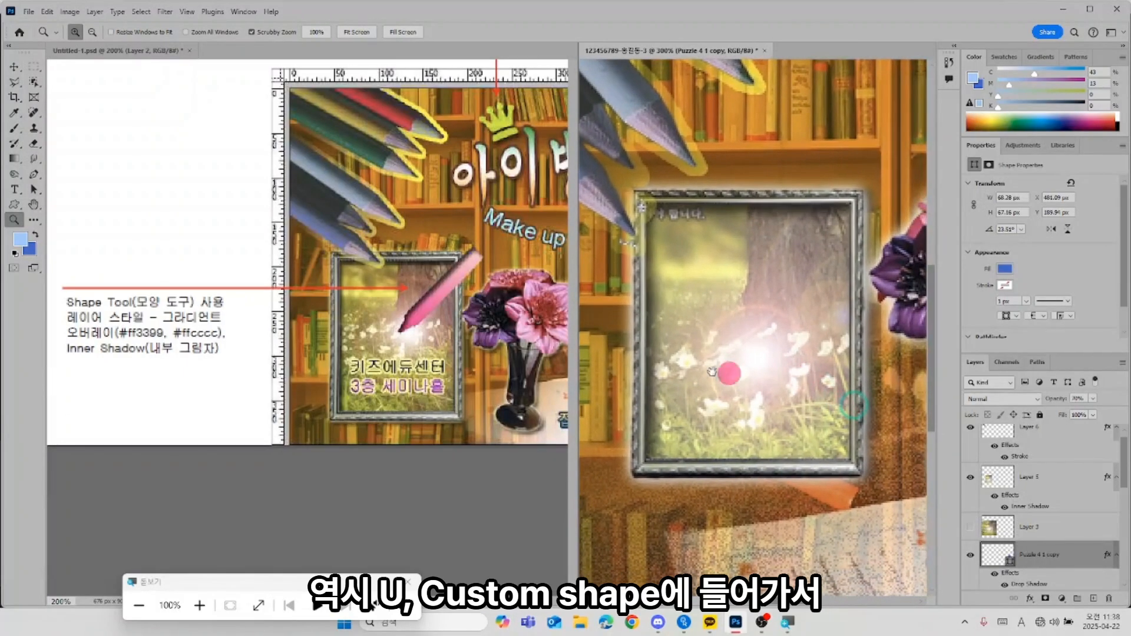
Step: Draw a test marker custom shape about 103 × 79 px in the blank area above the notes on the reference sheet
click(15, 204)
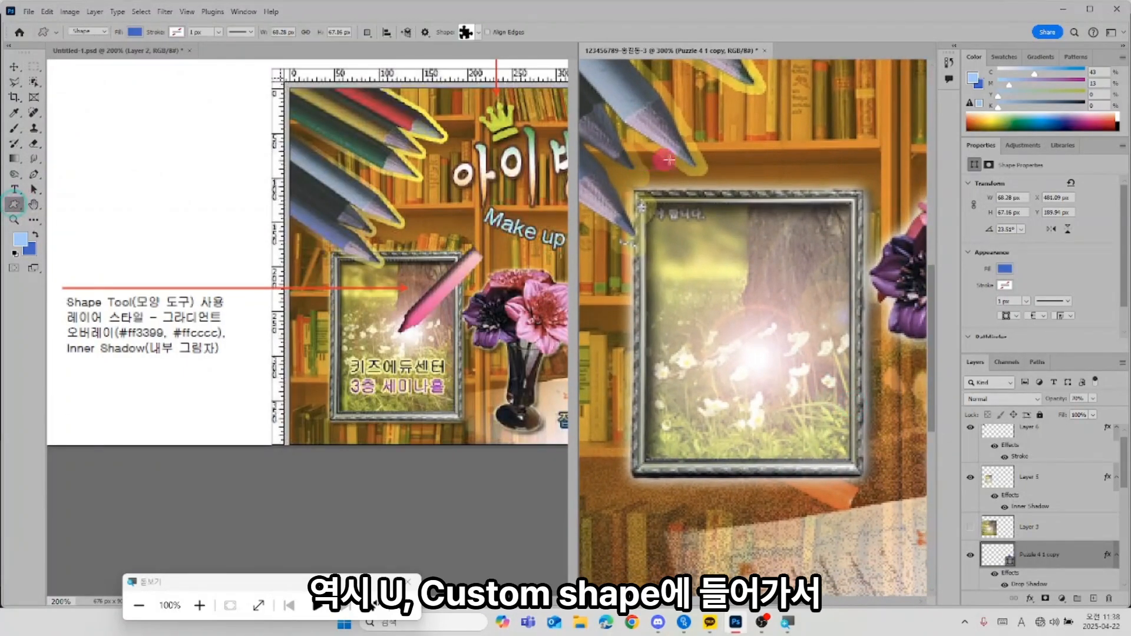
right_click(656, 111)
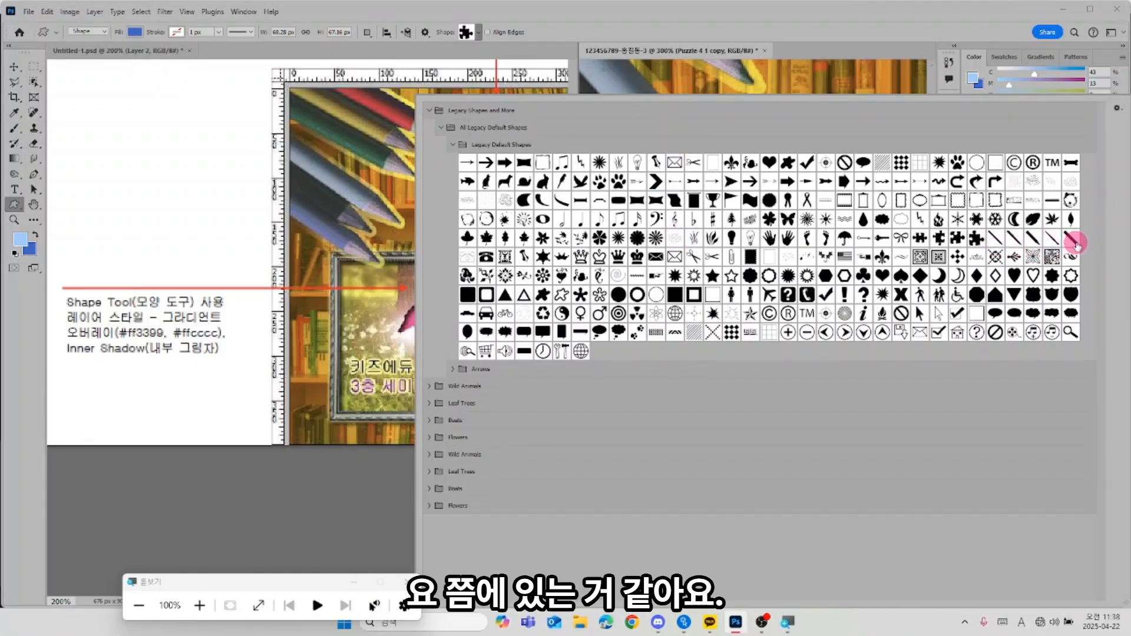
click(1032, 238)
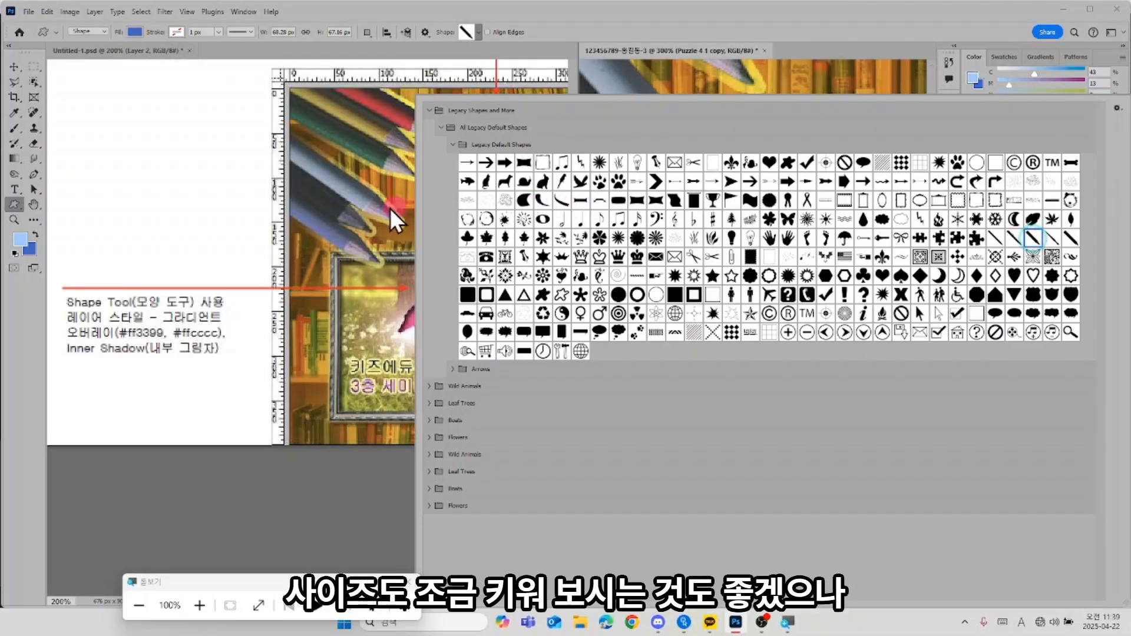
click(104, 138)
drag(103, 137, 222, 230)
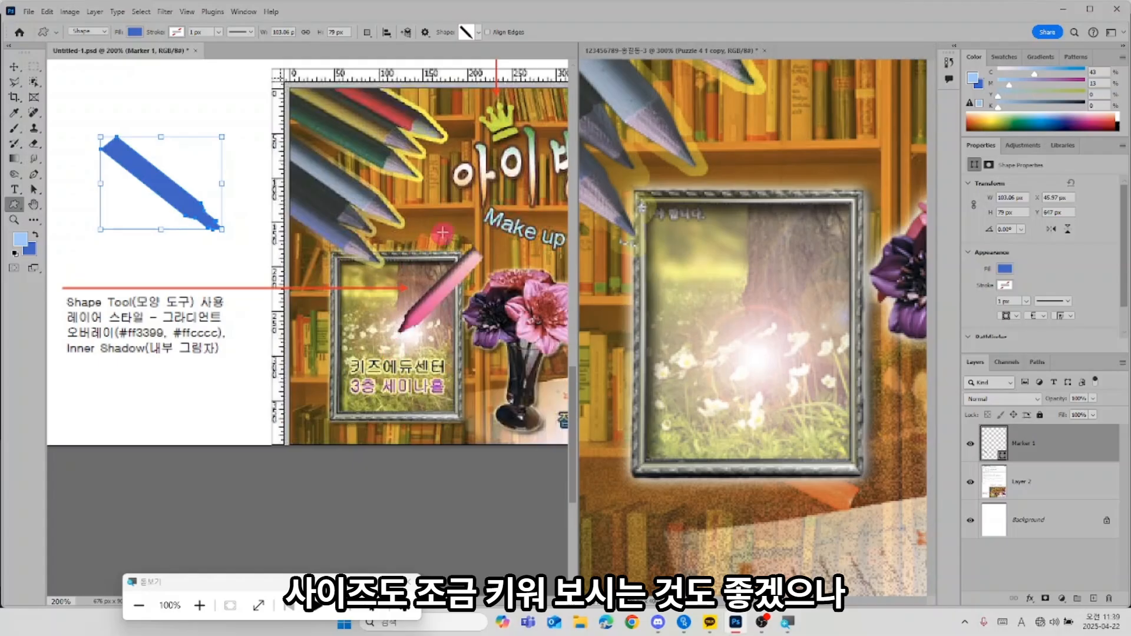
Step: Switch to the crayon custom shape and draw a test copy about 107 × 78 px below the marker for comparison
right_click(351, 98)
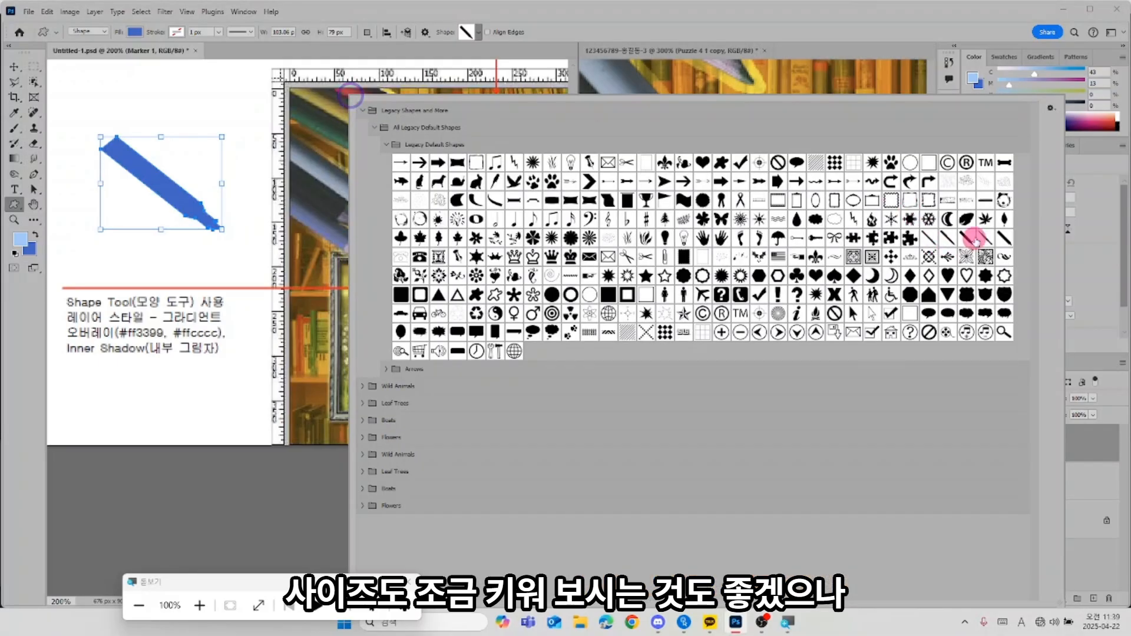
click(1005, 237)
click(94, 209)
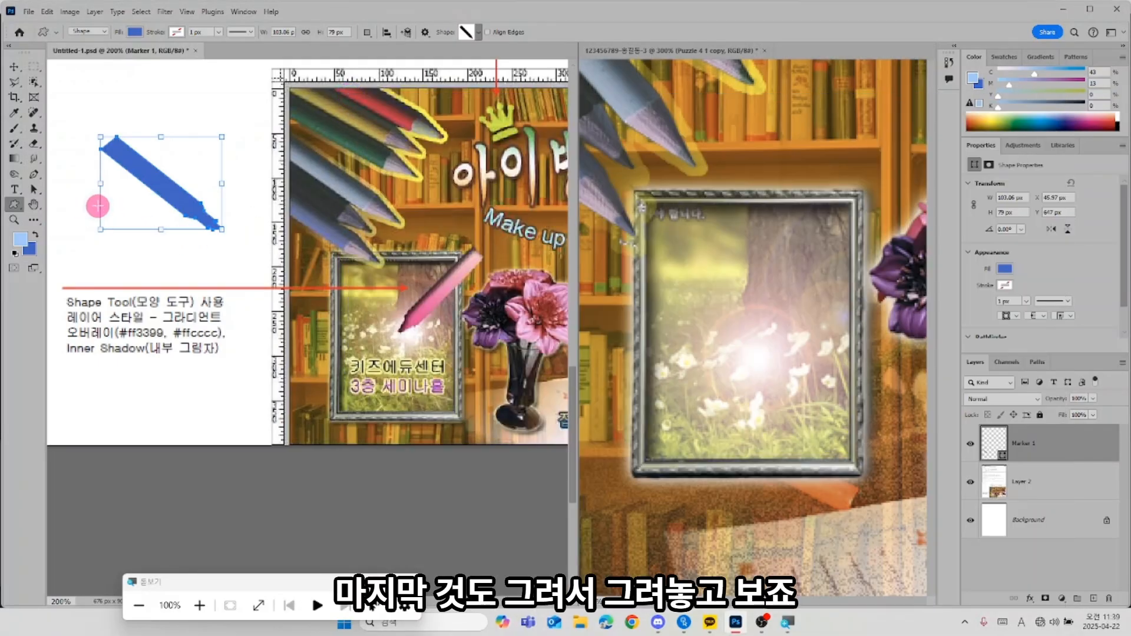
click(593, 242)
mouse_move(155, 234)
mouse_down()
mouse_move(96, 242)
mouse_move(232, 328)
mouse_move(236, 348)
mouse_up()
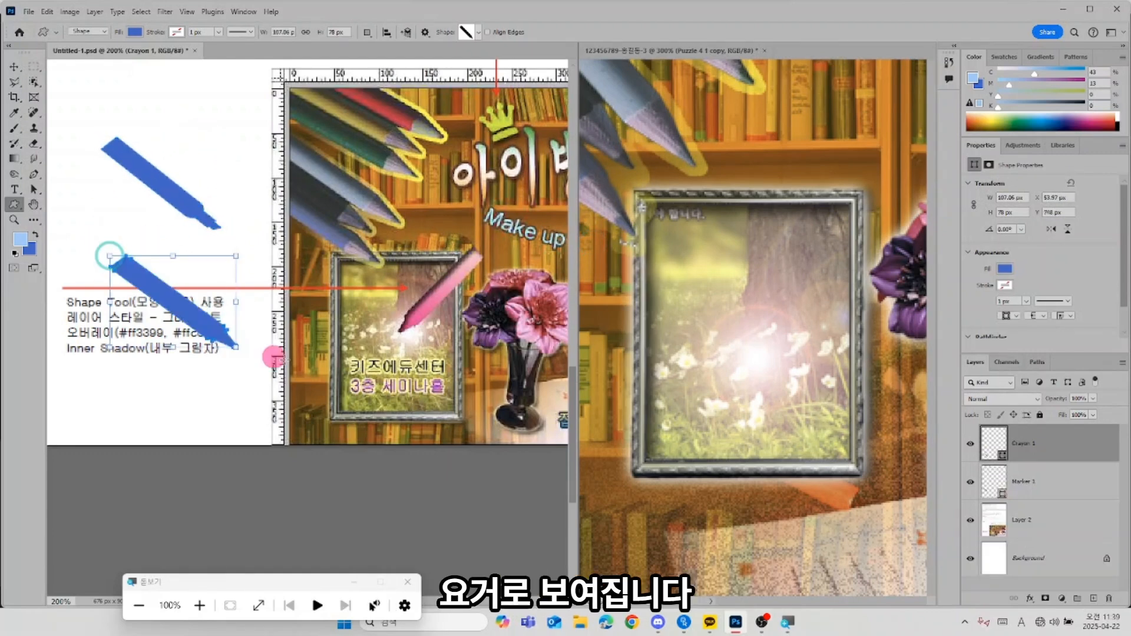
Step: Draw a crayon shape about 52 × 52 px inside the working document's picture frame and bring its layer to the top
click(478, 32)
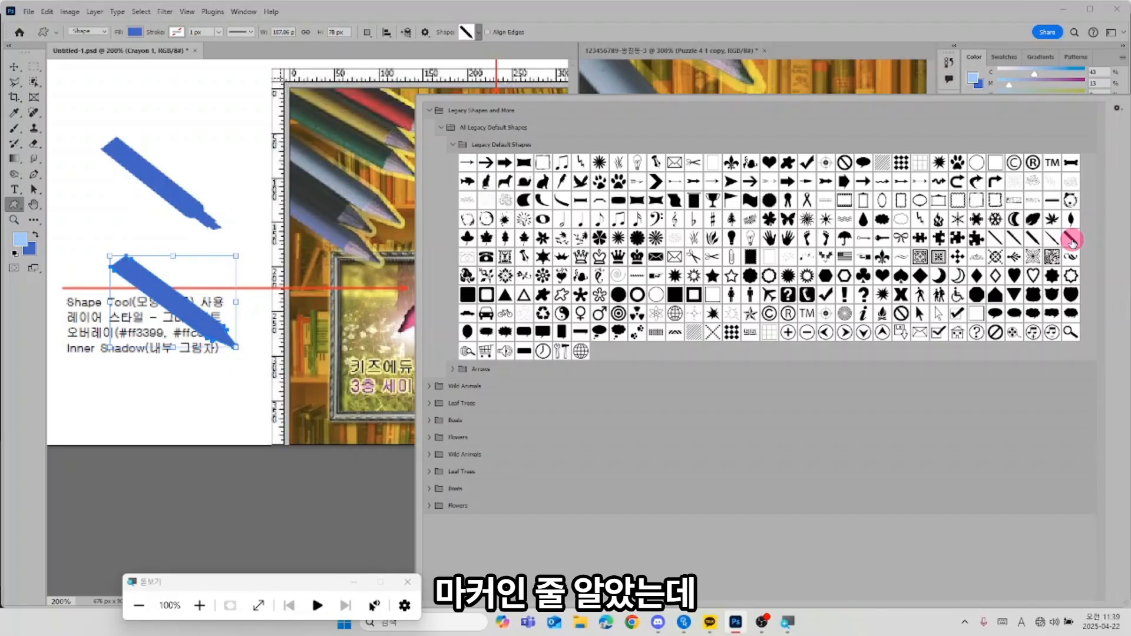
click(787, 622)
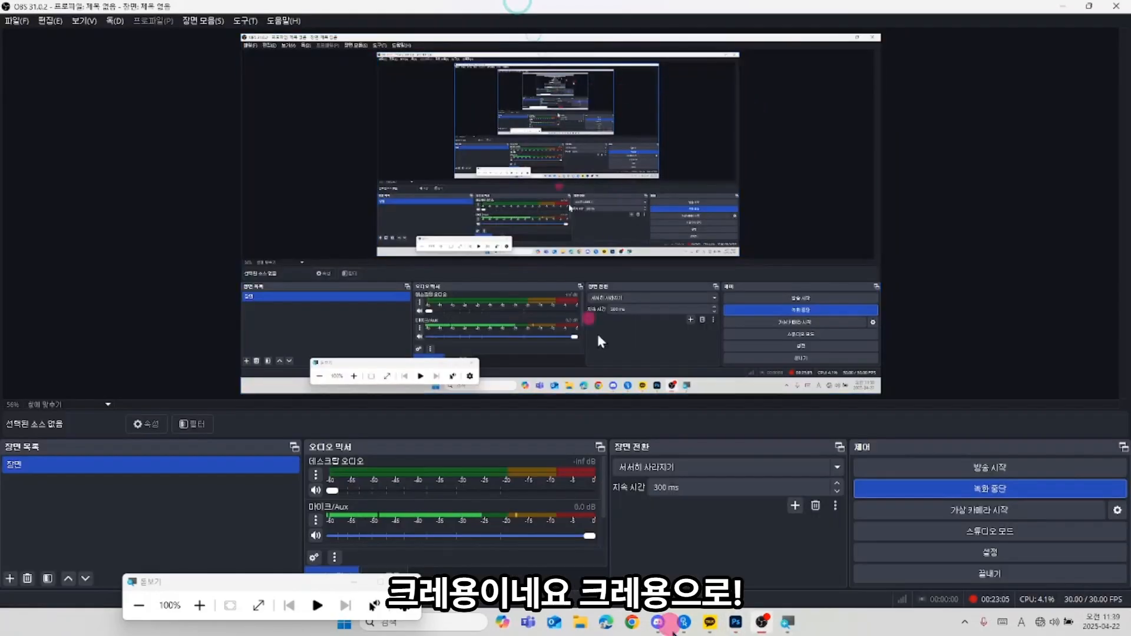
click(736, 622)
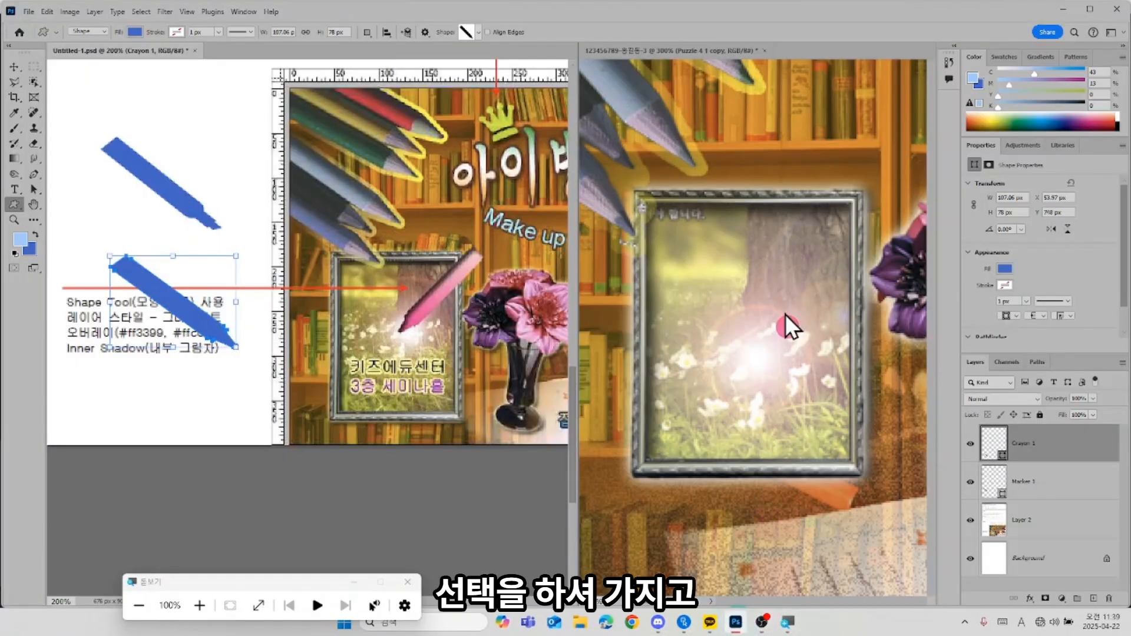
click(727, 236)
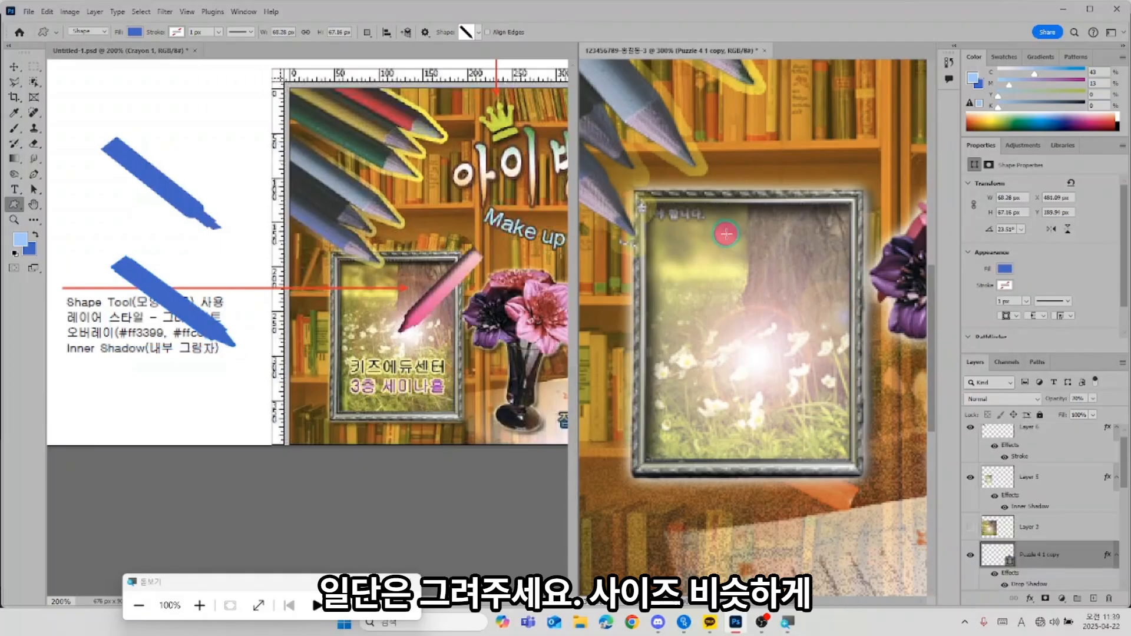
drag(727, 235, 821, 322)
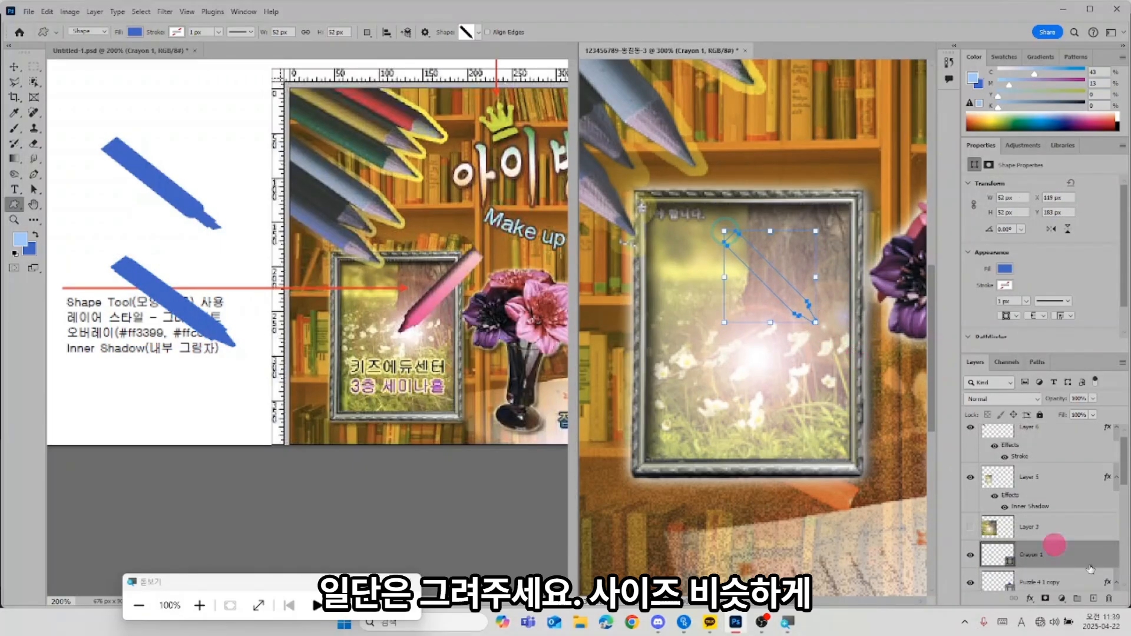
drag(1058, 560, 1011, 431)
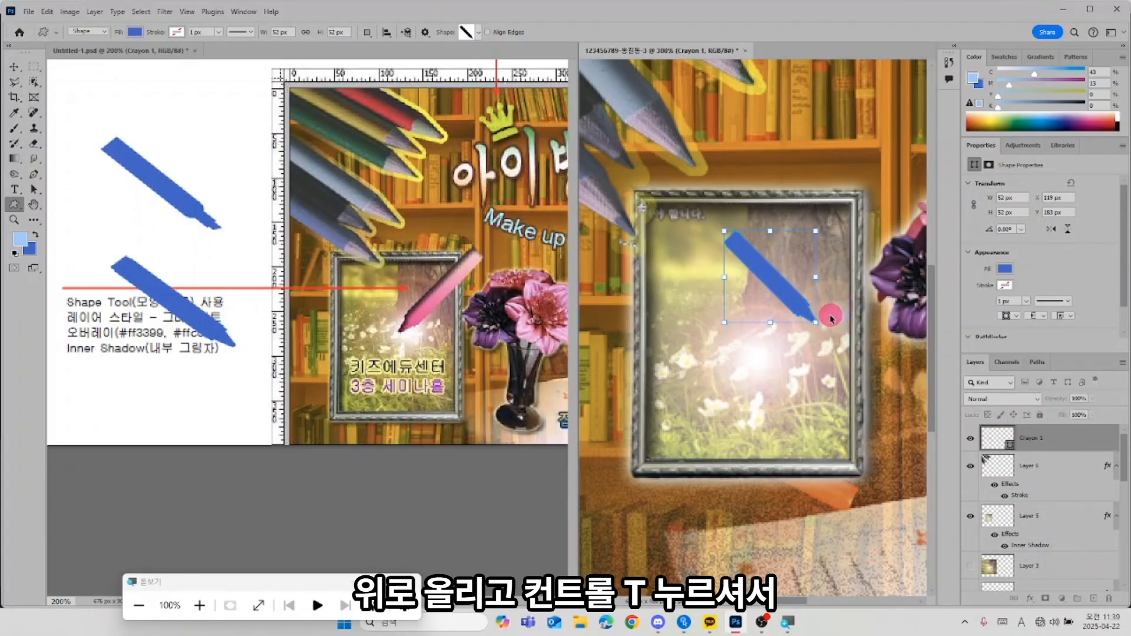
Step: Flip the crayon horizontally and move it over the picture frame's right edge to match the reference
key(ctrl+t)
right_click(789, 299)
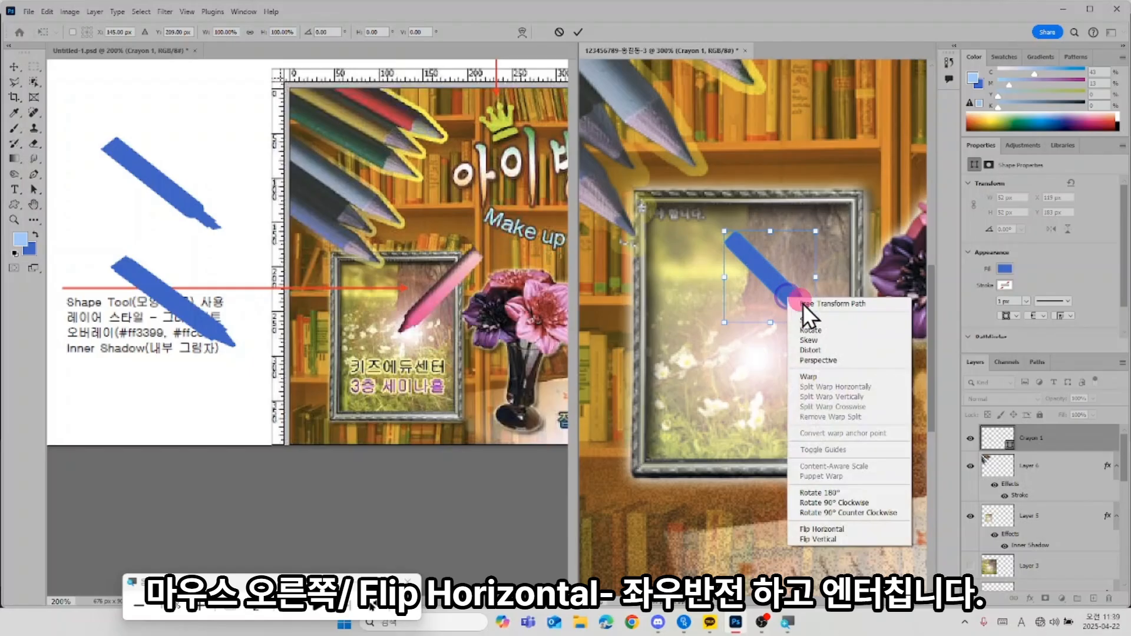
click(865, 529)
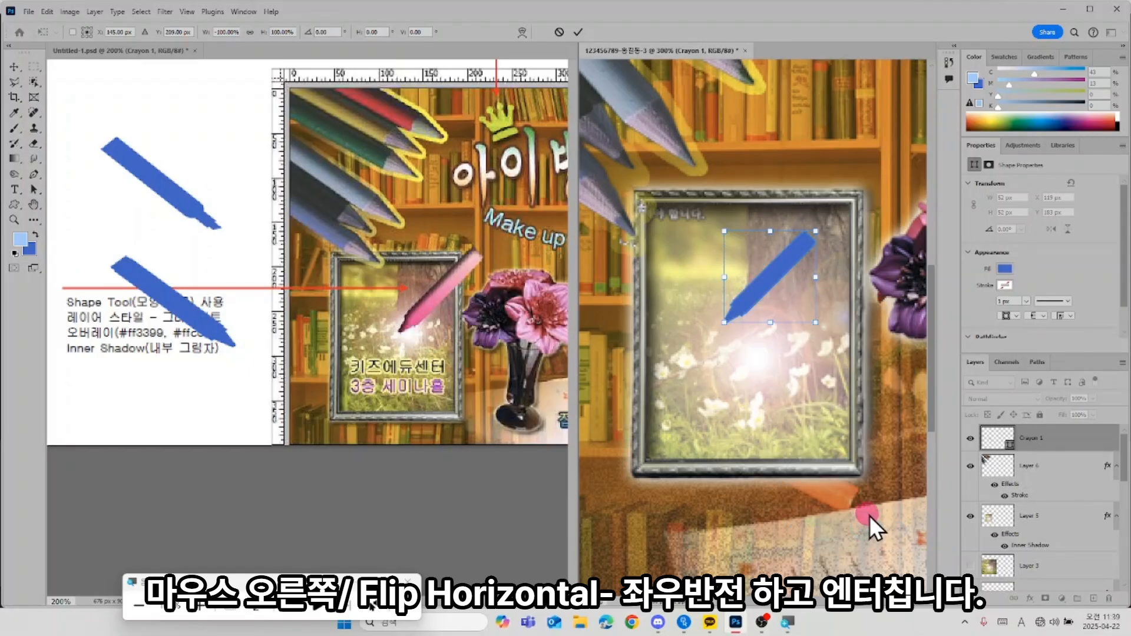
key(Return)
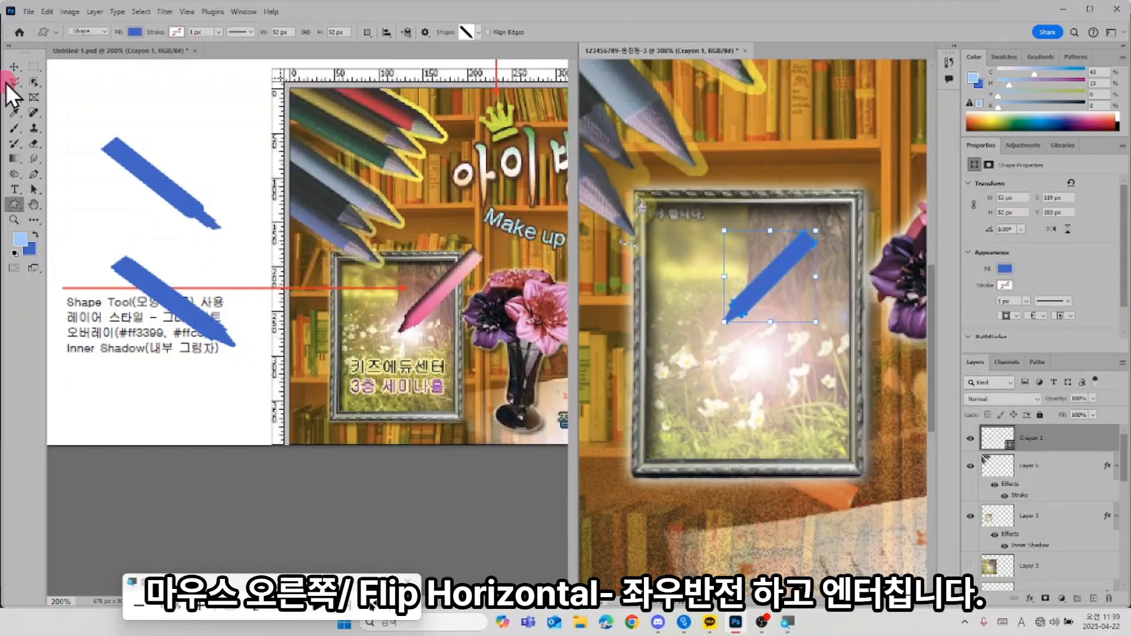
click(13, 64)
drag(745, 301, 822, 317)
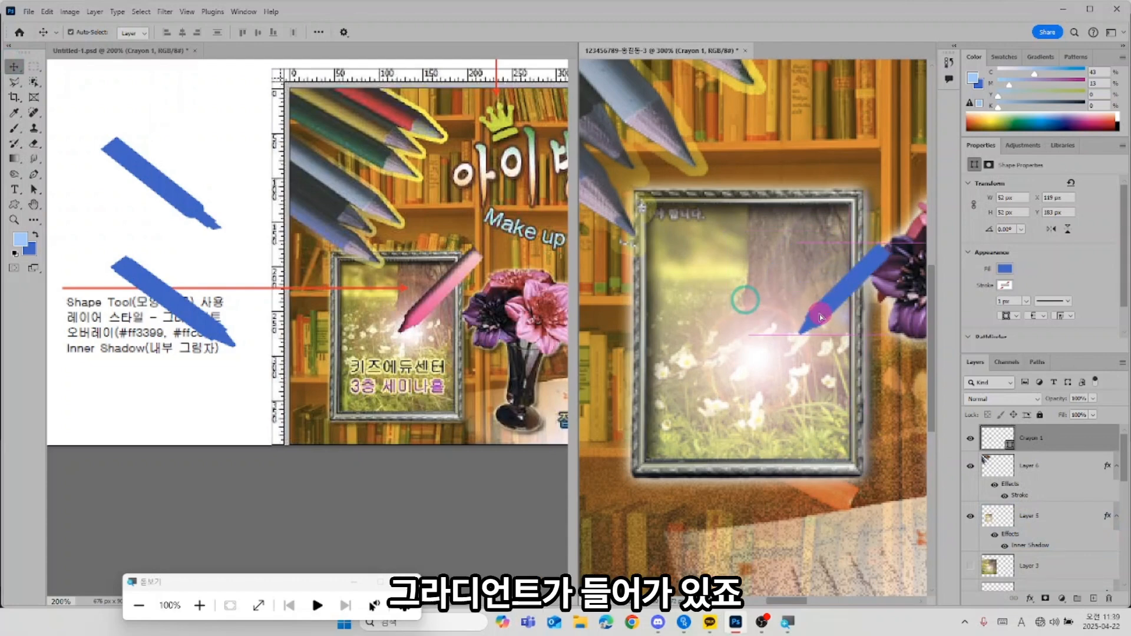
Step: Delete the test crayon and marker shapes from the reference sheet
click(186, 310)
key(Delete)
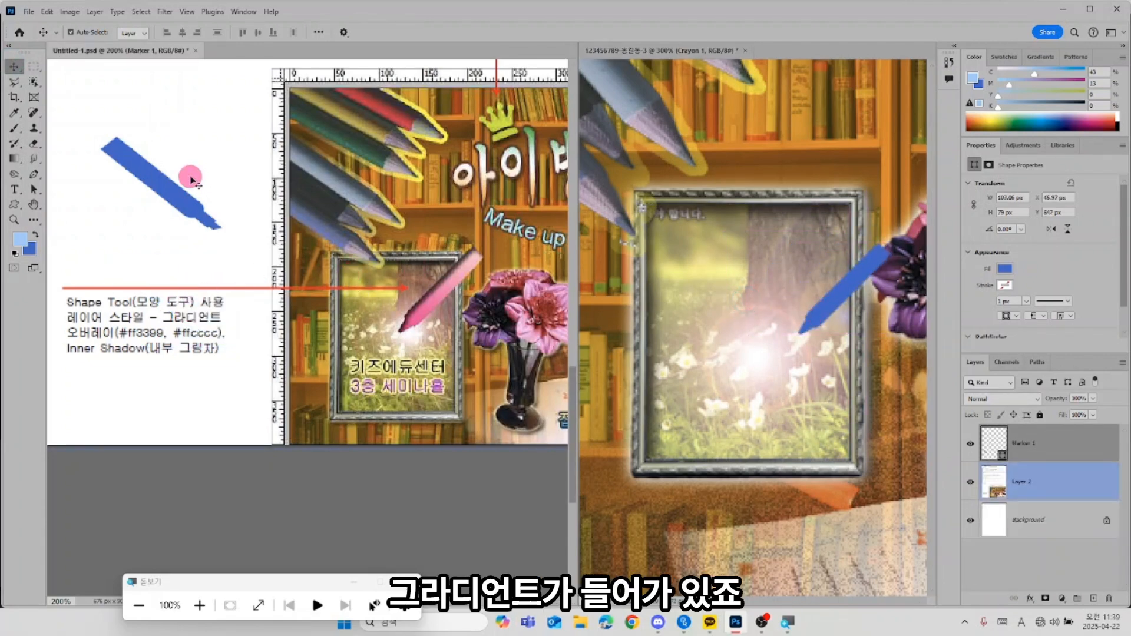
click(178, 199)
key(Delete)
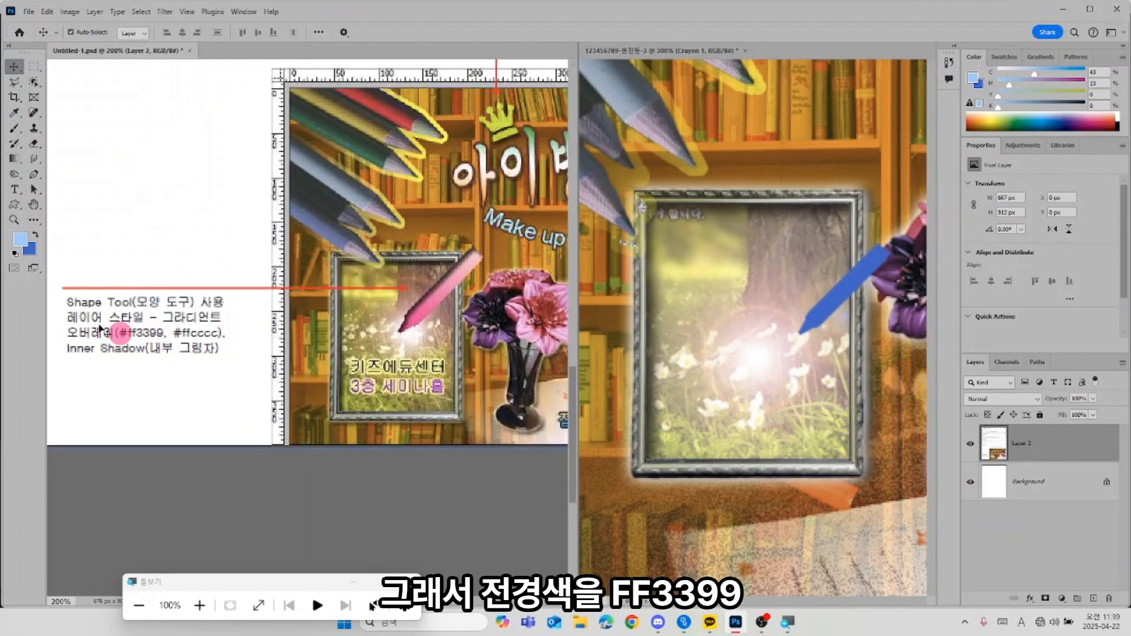
Step: Set the foreground colour to #ff3399
click(21, 240)
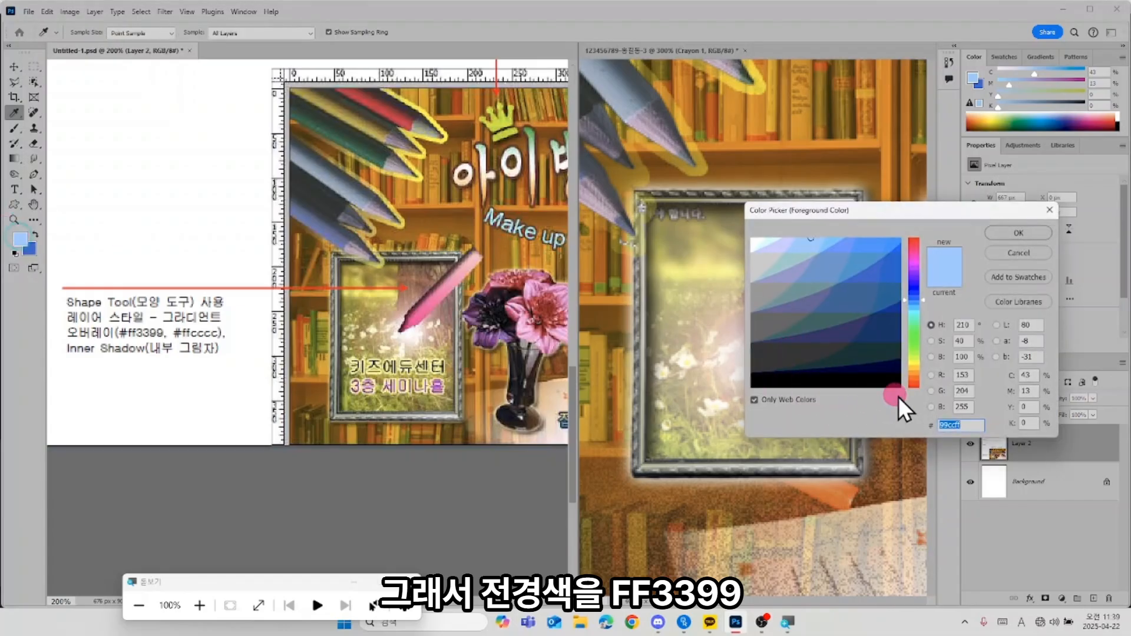
text(ff)
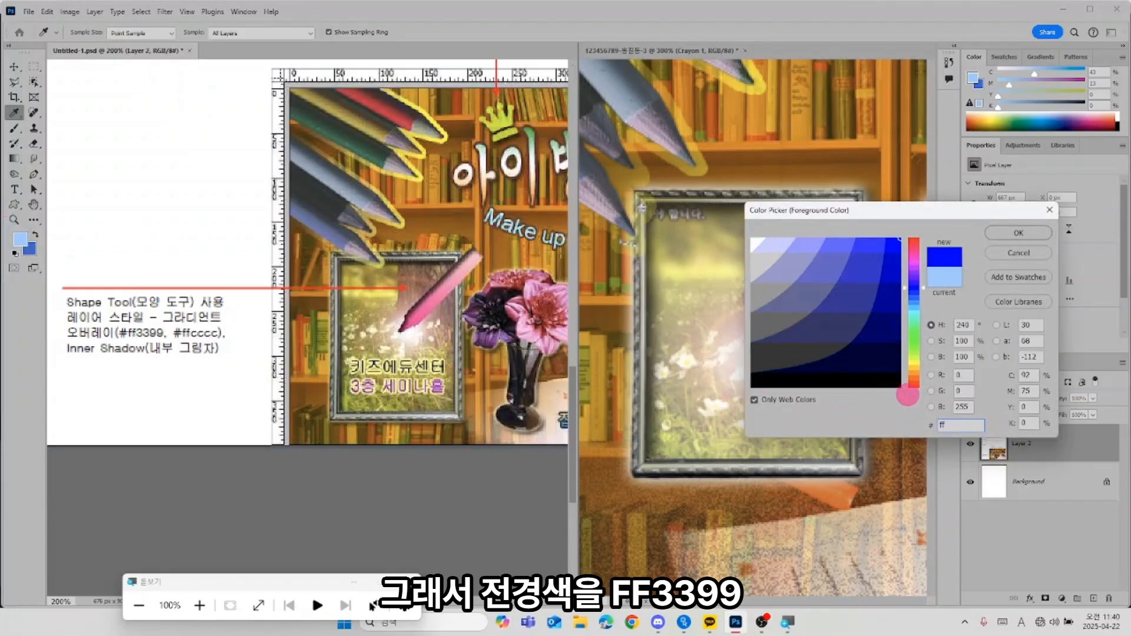
text(3)
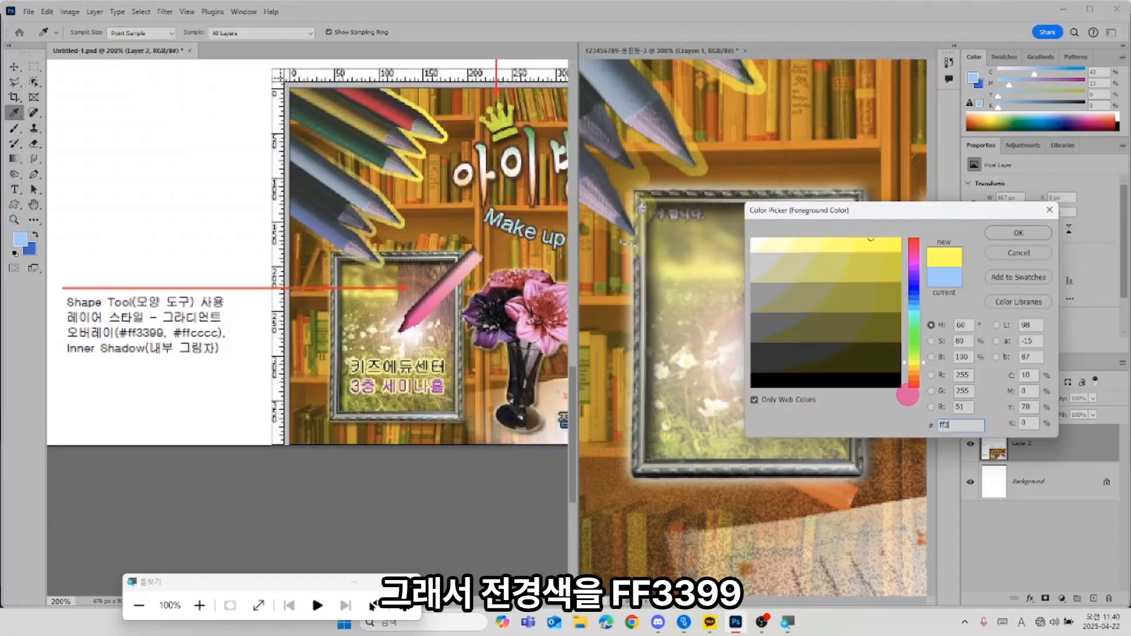
text(399)
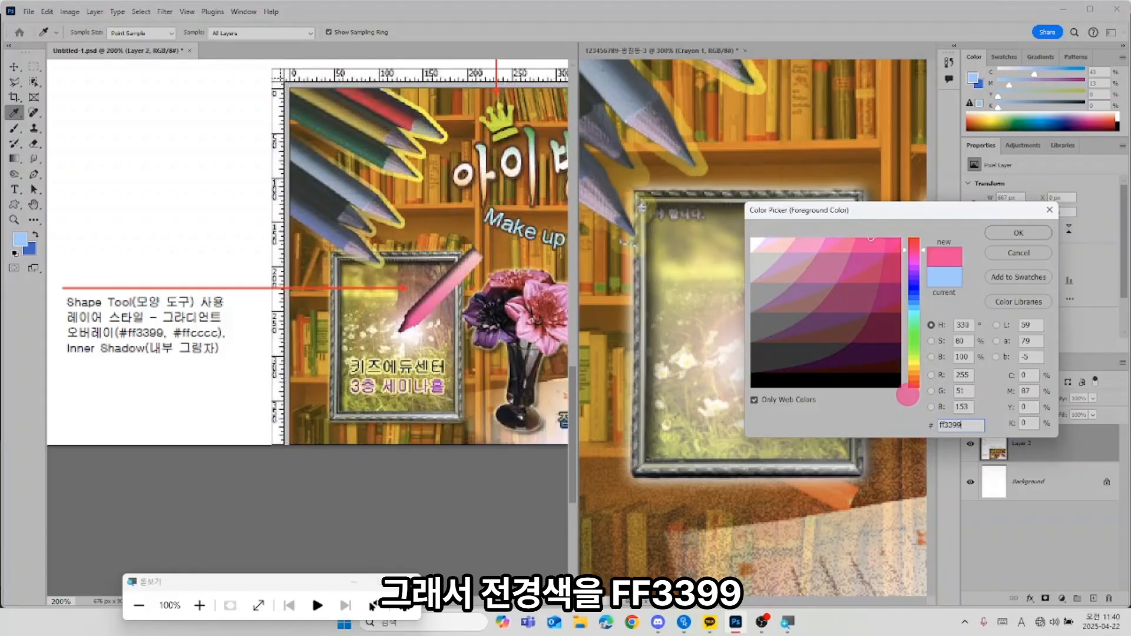
key(Return)
key(v)
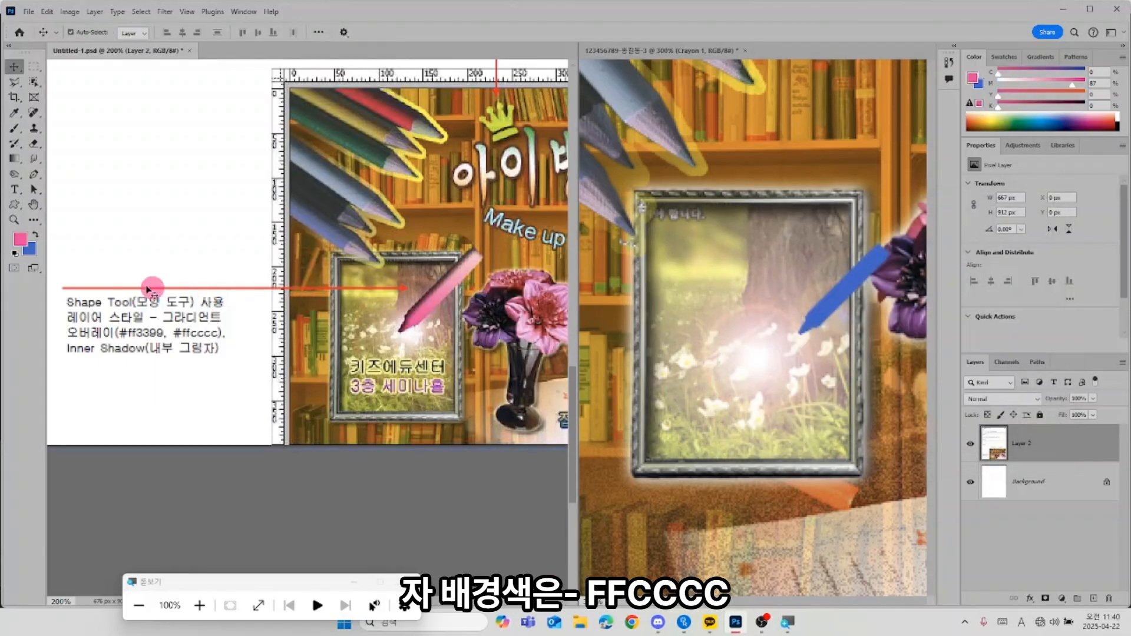
Step: Set the background colour to #ffcccc
click(29, 248)
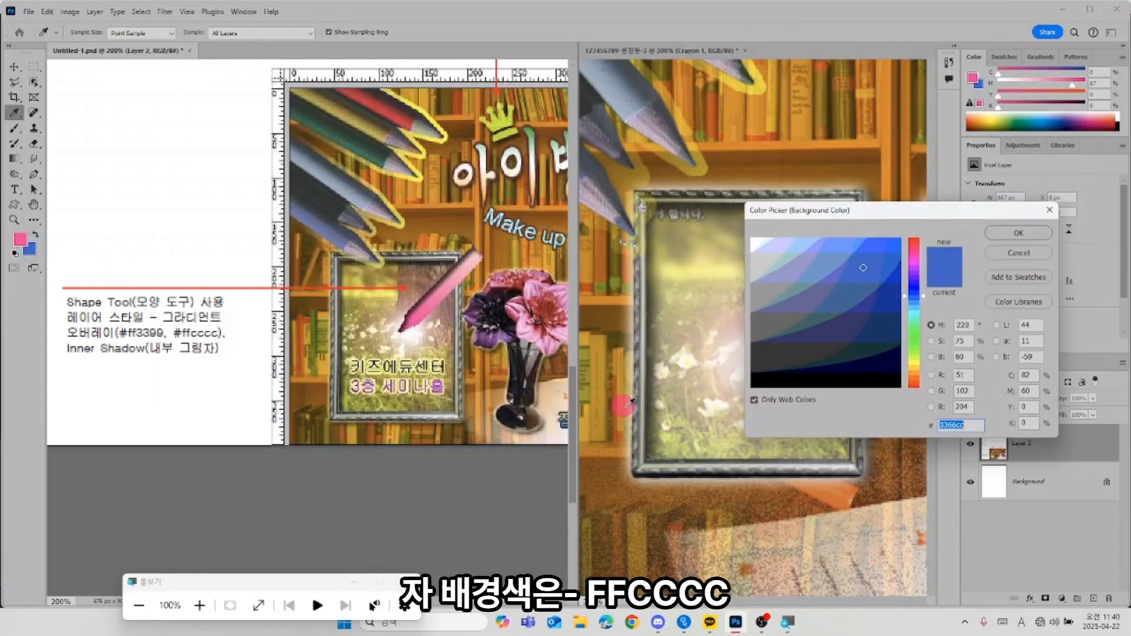
text(ffc)
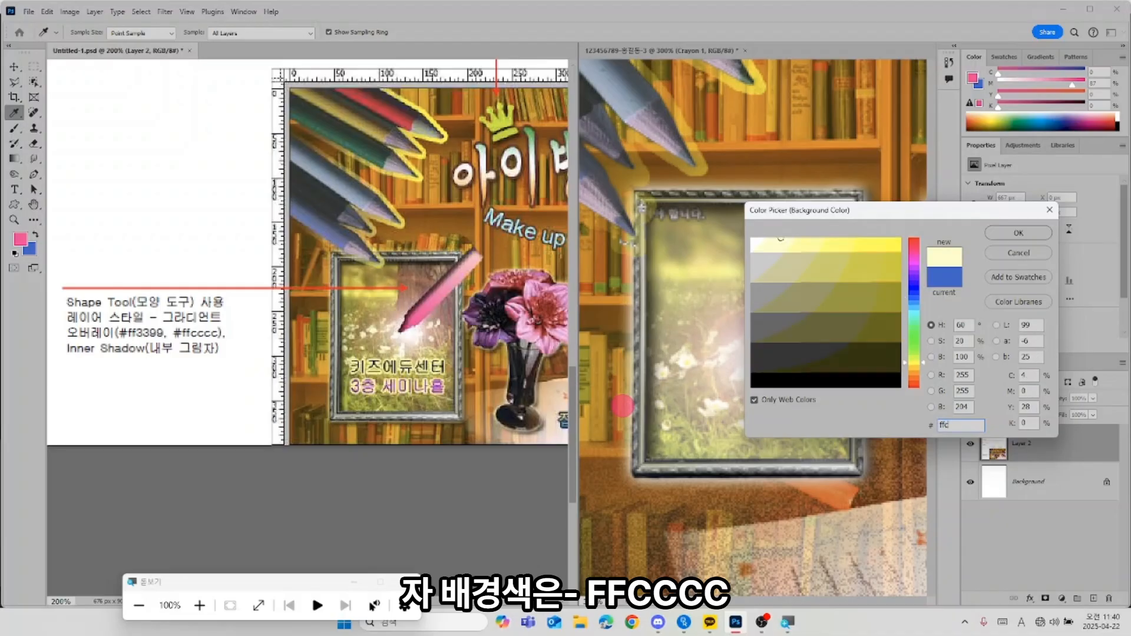
text(ccc)
key(Return)
key(v)
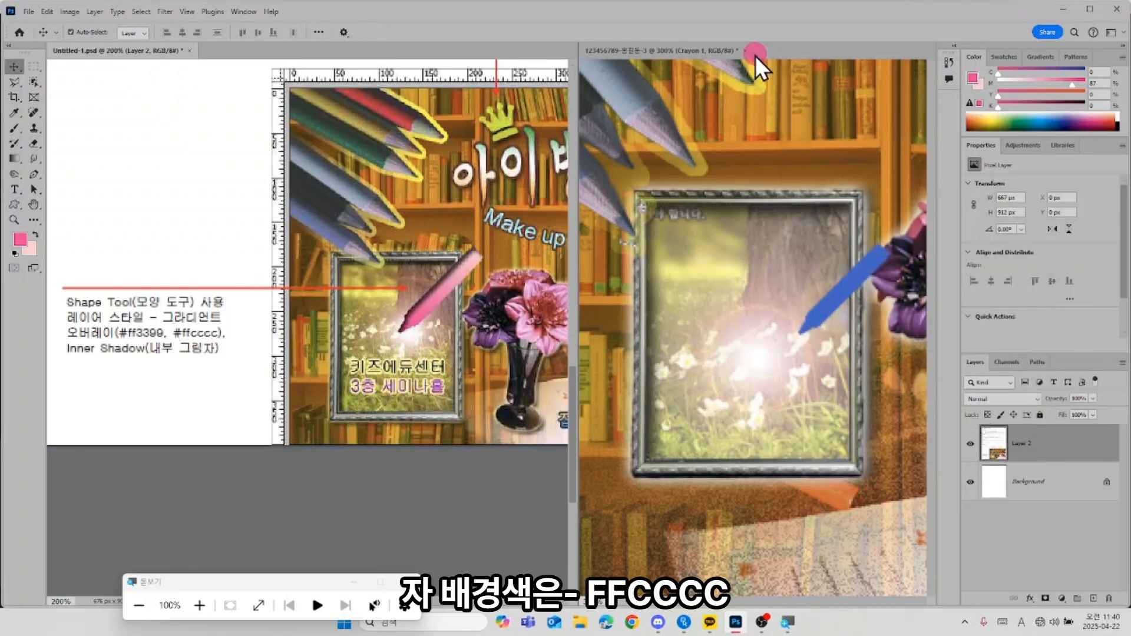
Step: Add a Gradient Overlay to the crayon layer in the working document using the foreground-to-background gradient preset
drag(755, 55, 698, 49)
click(1000, 451)
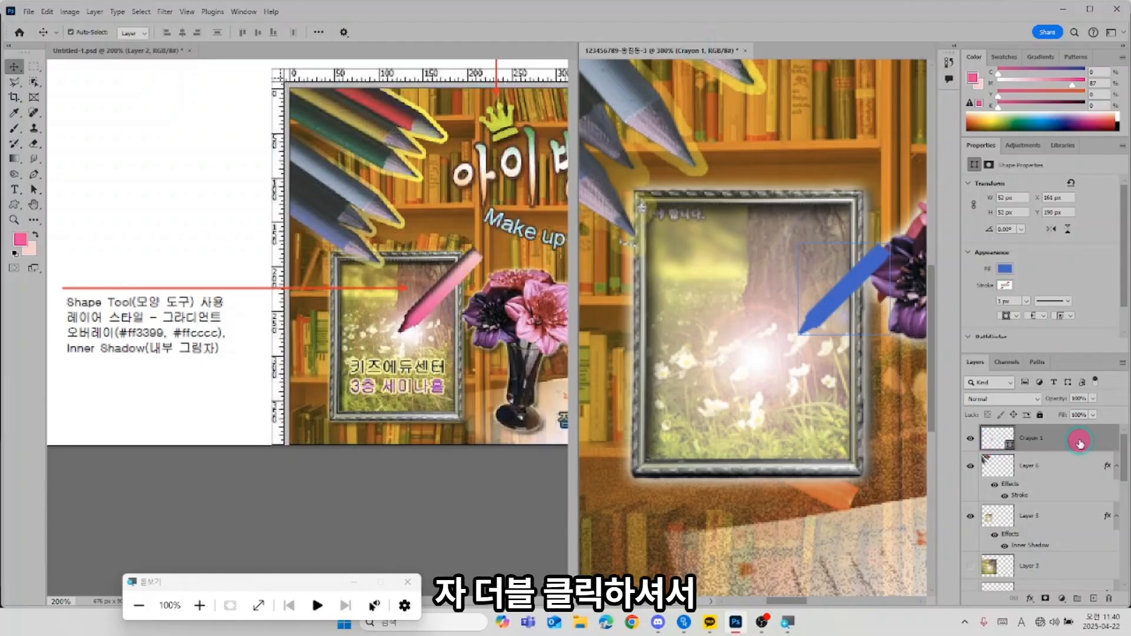
double_click(1080, 442)
drag(515, 303, 960, 333)
click(754, 526)
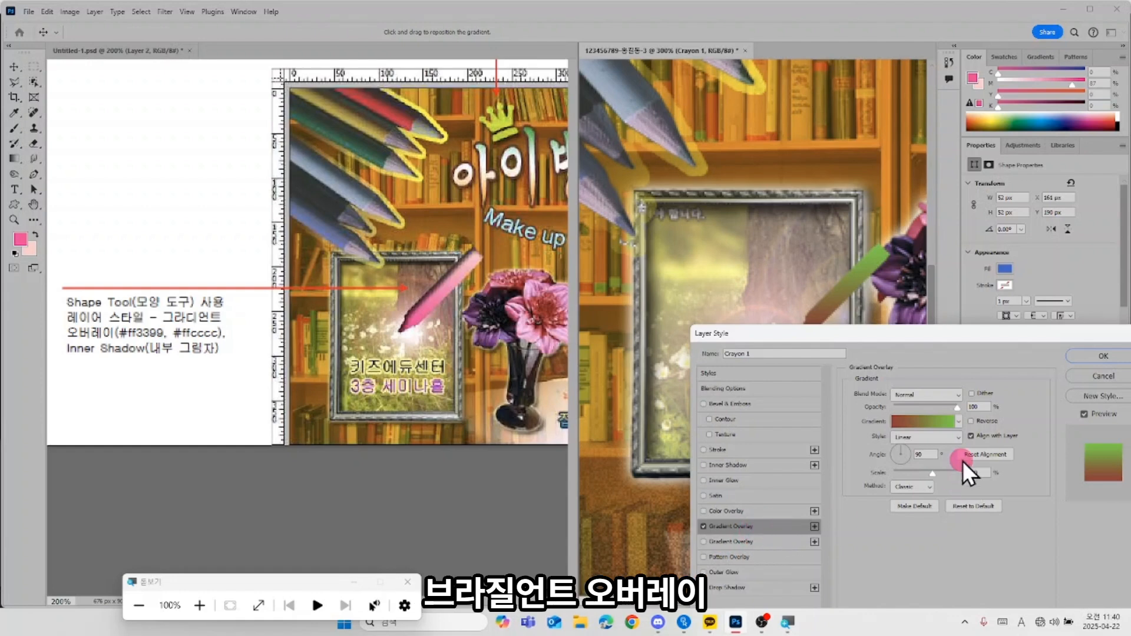
click(958, 421)
click(676, 174)
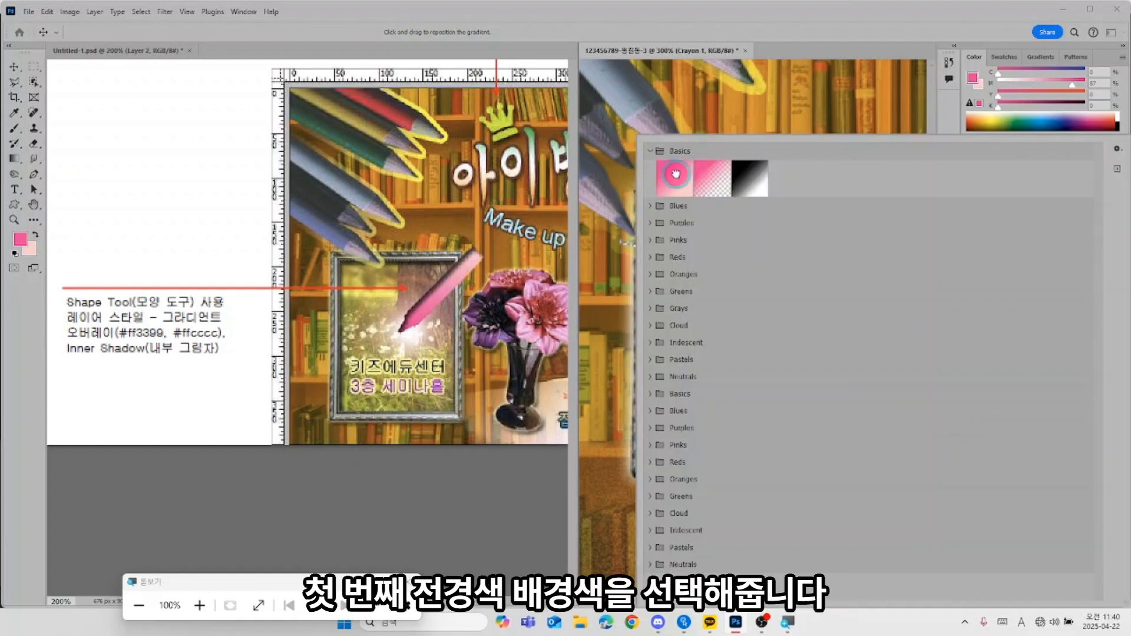
click(706, 26)
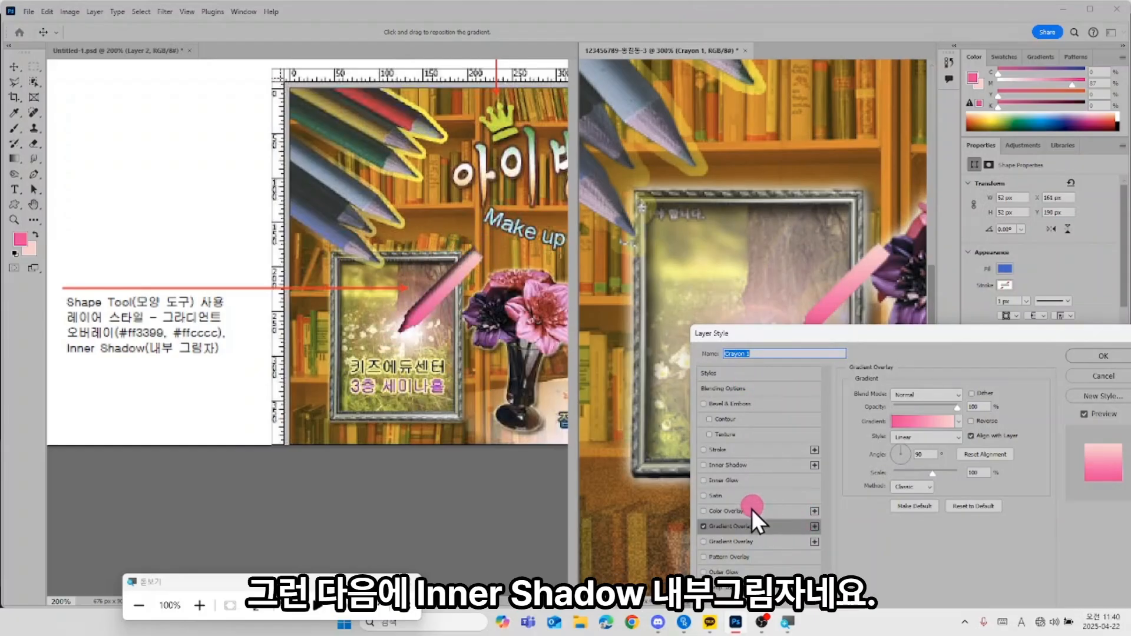
Step: Add an Inner Shadow to the crayon layer at a 146° angle, reducing its distance to 3 px and shrinking its size
click(754, 465)
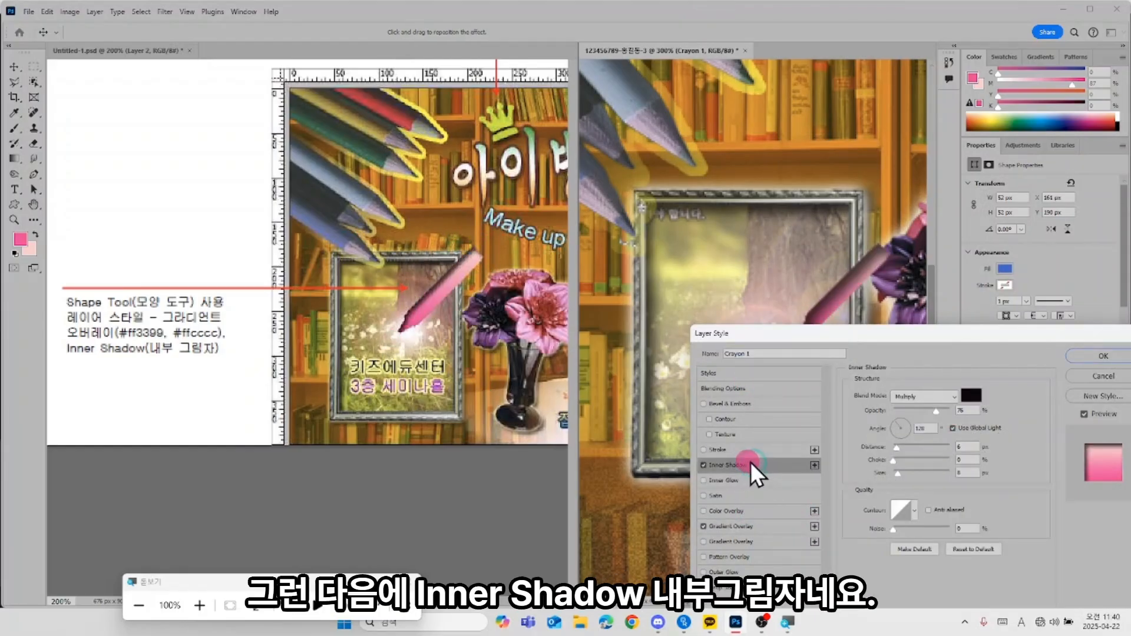
drag(878, 278, 876, 272)
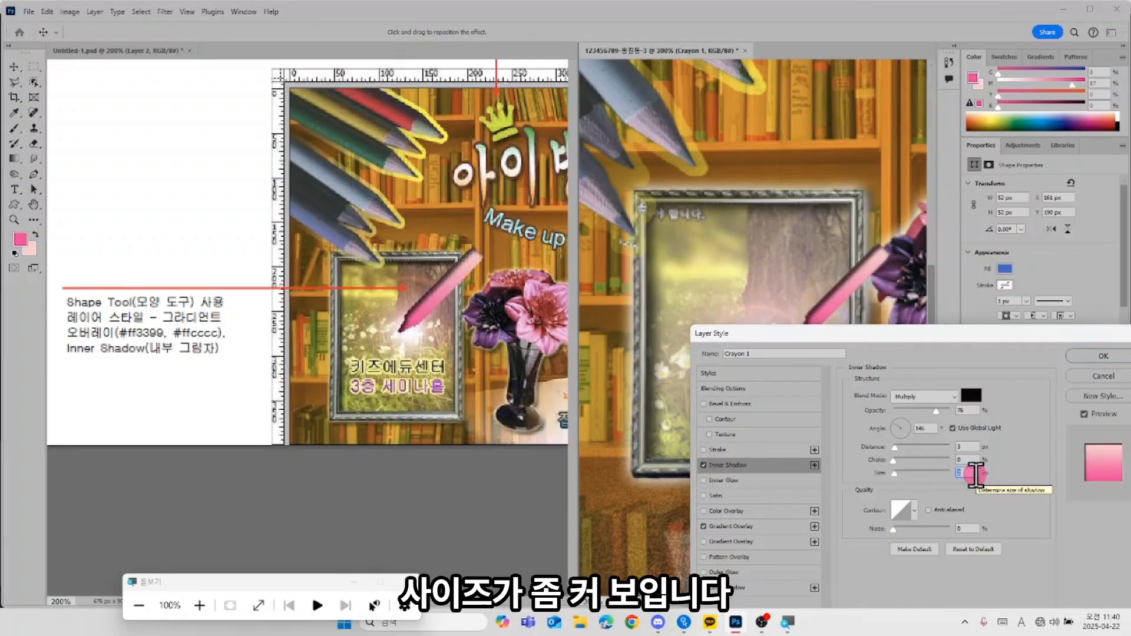
click(1101, 353)
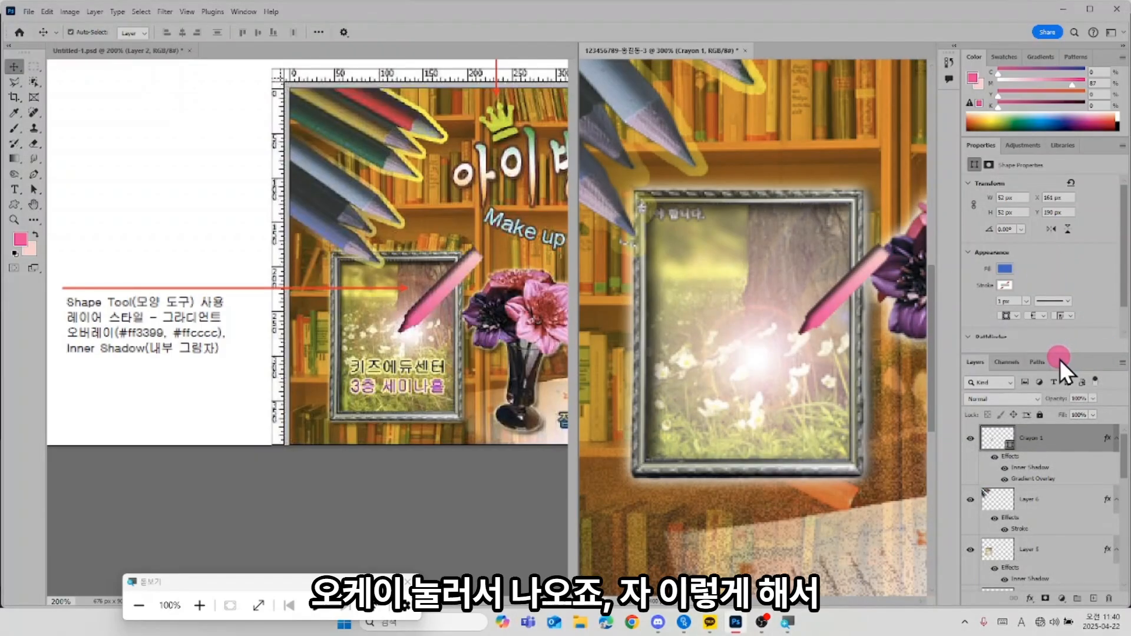
click(821, 391)
click(699, 313)
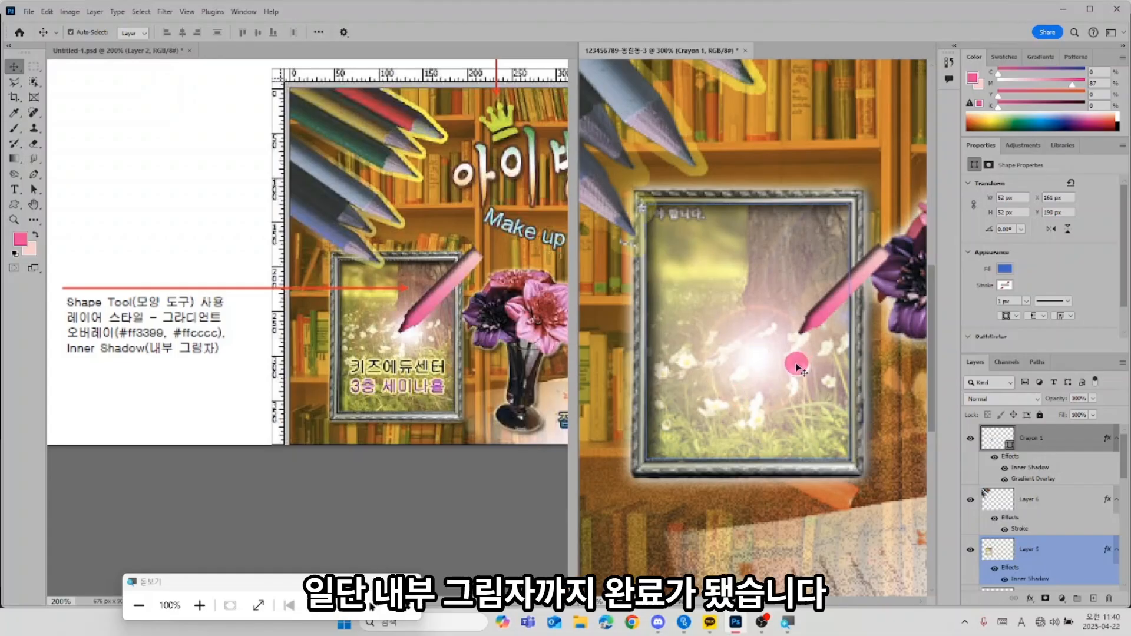
click(848, 290)
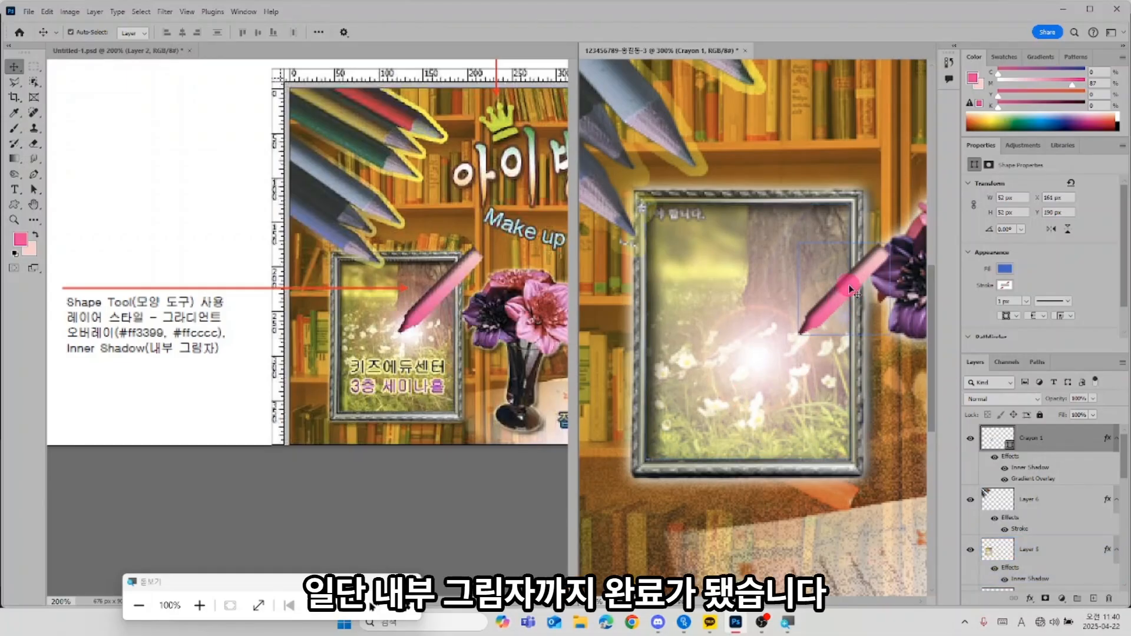
click(841, 322)
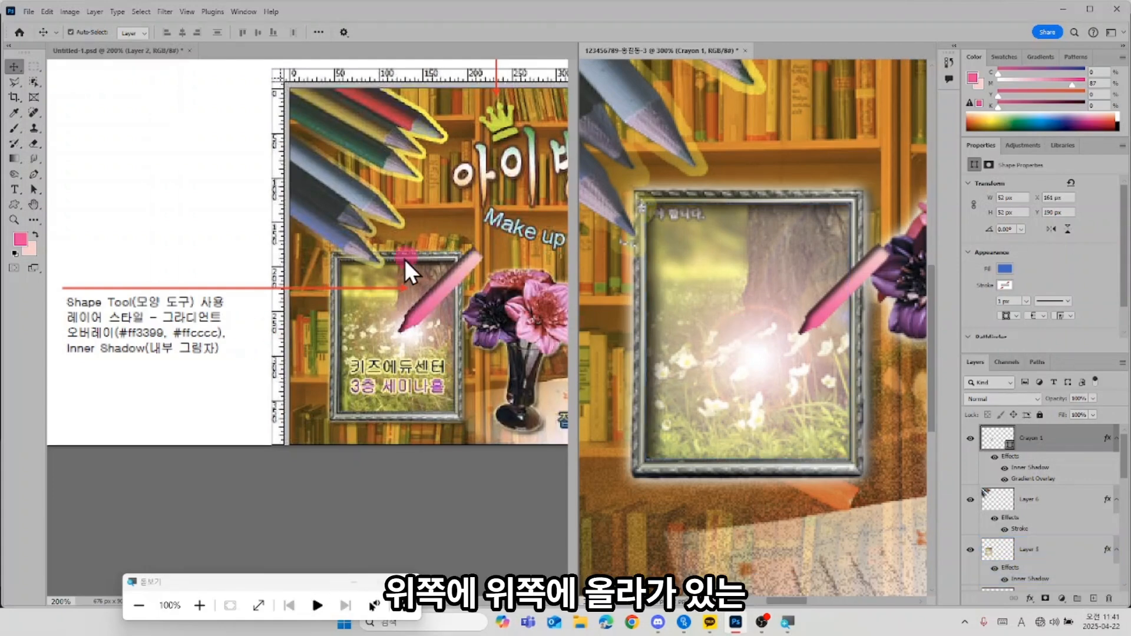
click(434, 270)
Step: Try arranging the two documents in a 2-up horizontal layout with the reference poster in view
mouse_move(457, 259)
mouse_down()
mouse_move(365, 271)
mouse_move(195, 353)
mouse_move(142, 360)
mouse_up()
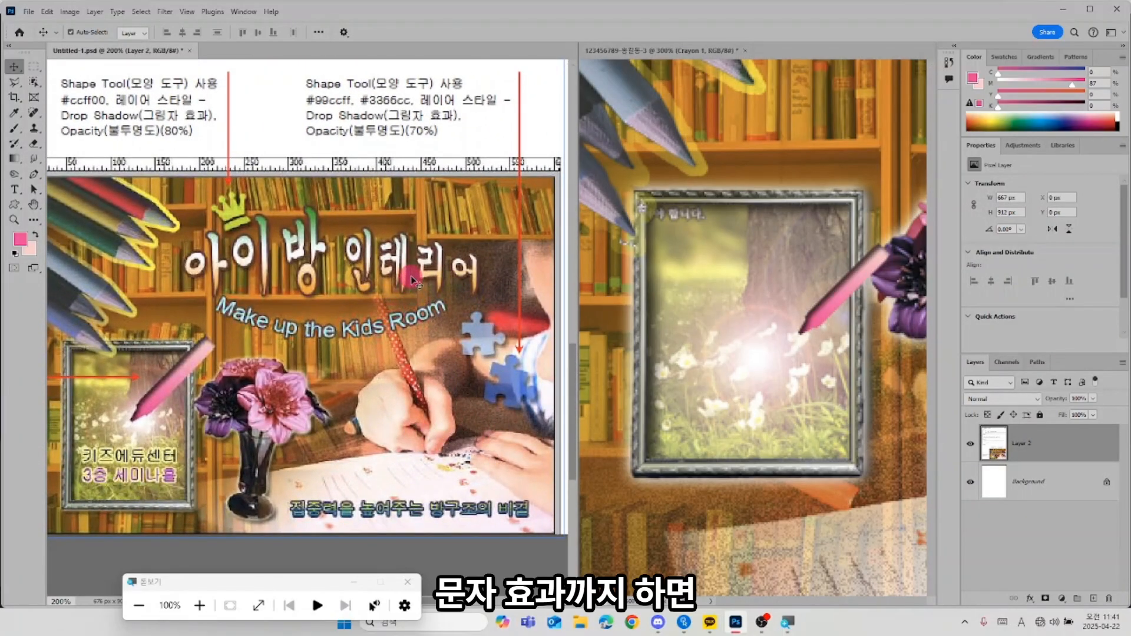
click(242, 10)
mouse_move(347, 26)
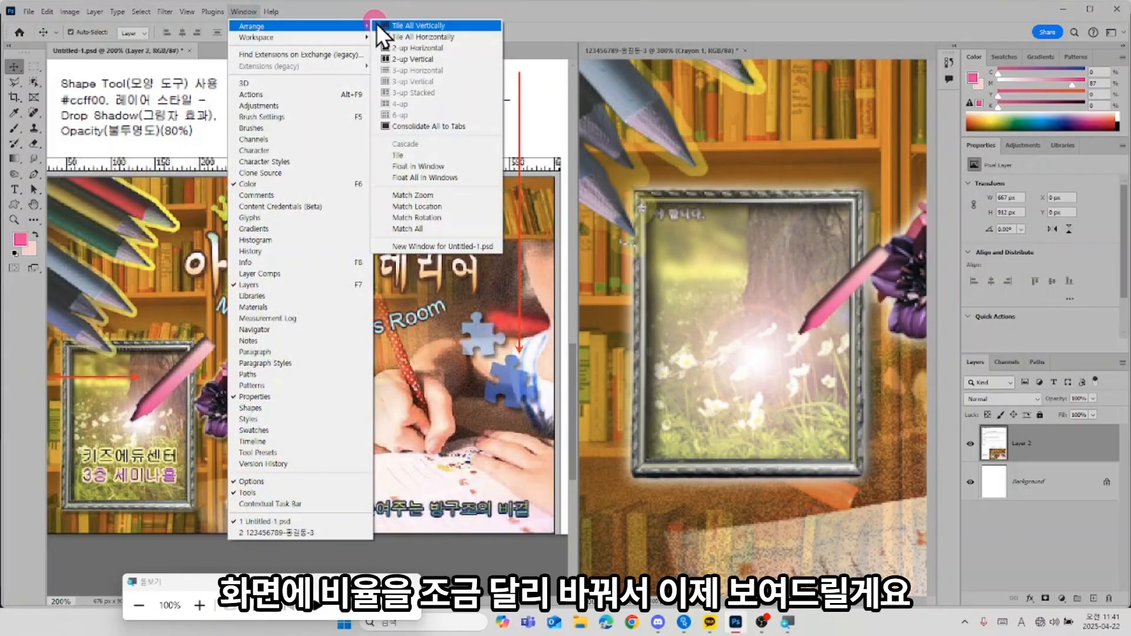
click(437, 48)
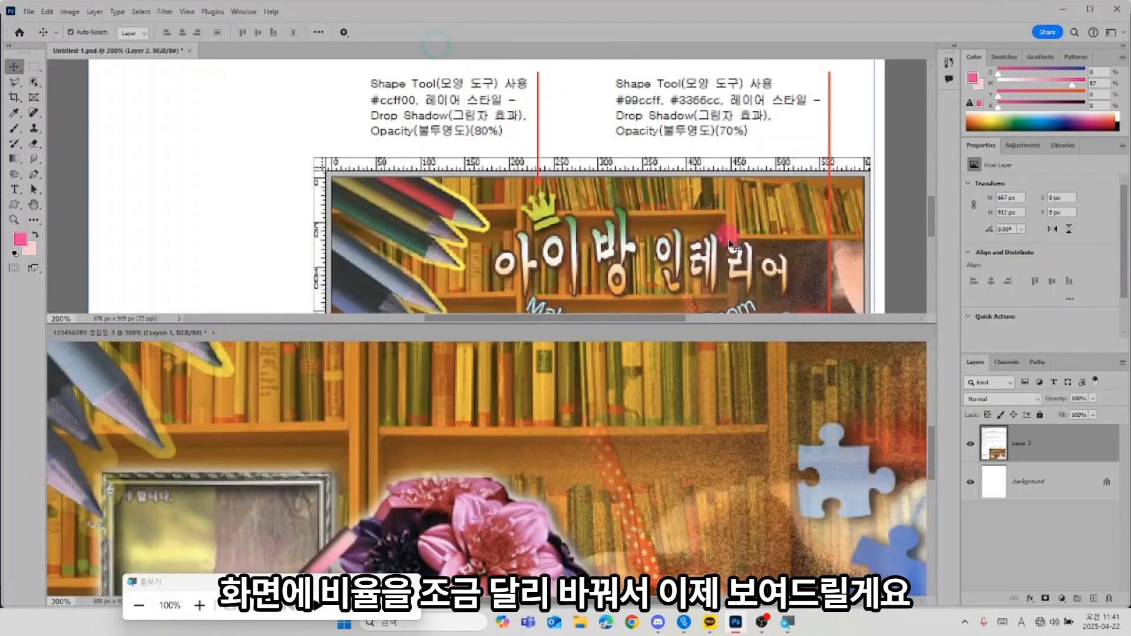
key(space)
drag(674, 241, 611, 209)
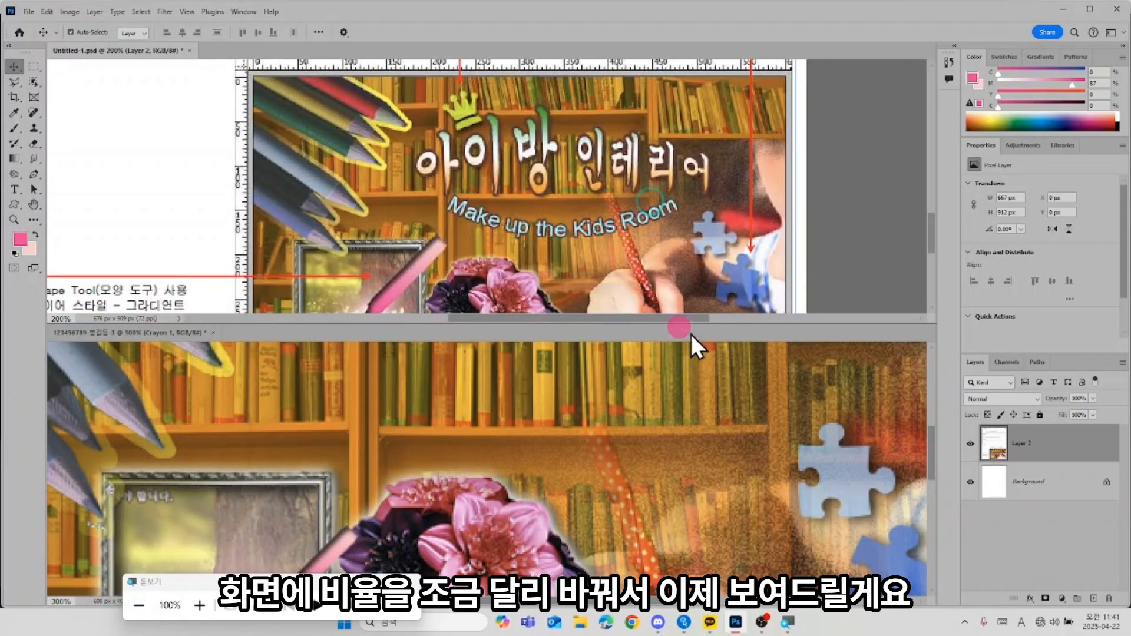
Step: Float the working document in its own window and bring the reference sheet's text-effect specifications into view
click(706, 406)
key(ctrl+minus)
key(ctrl+minus)
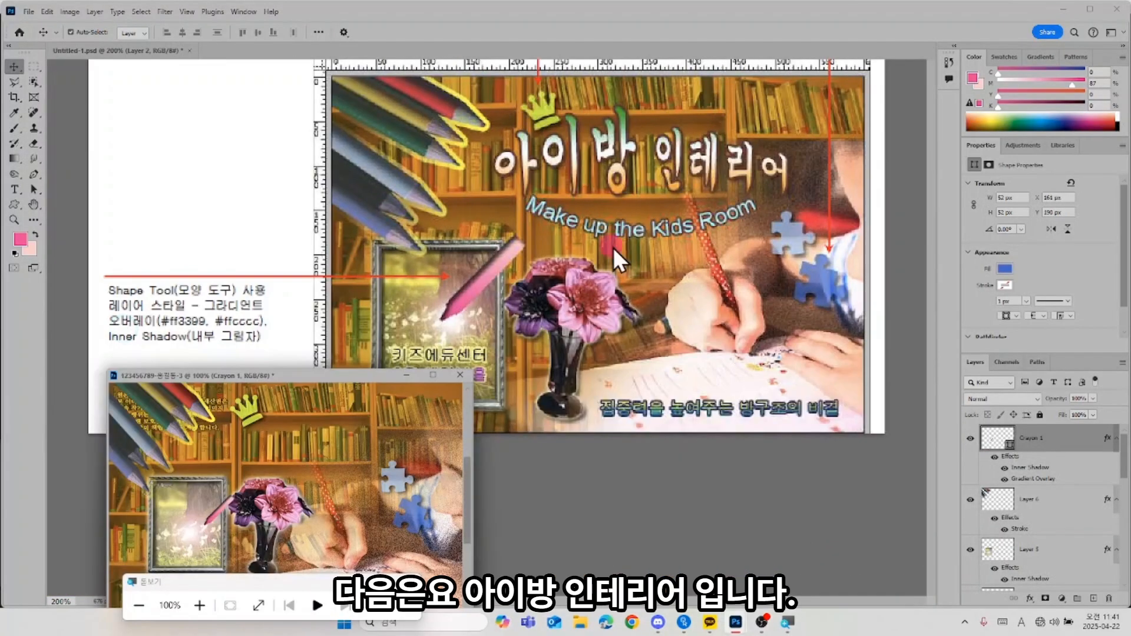
click(613, 247)
drag(615, 210, 680, 443)
drag(613, 235, 641, 288)
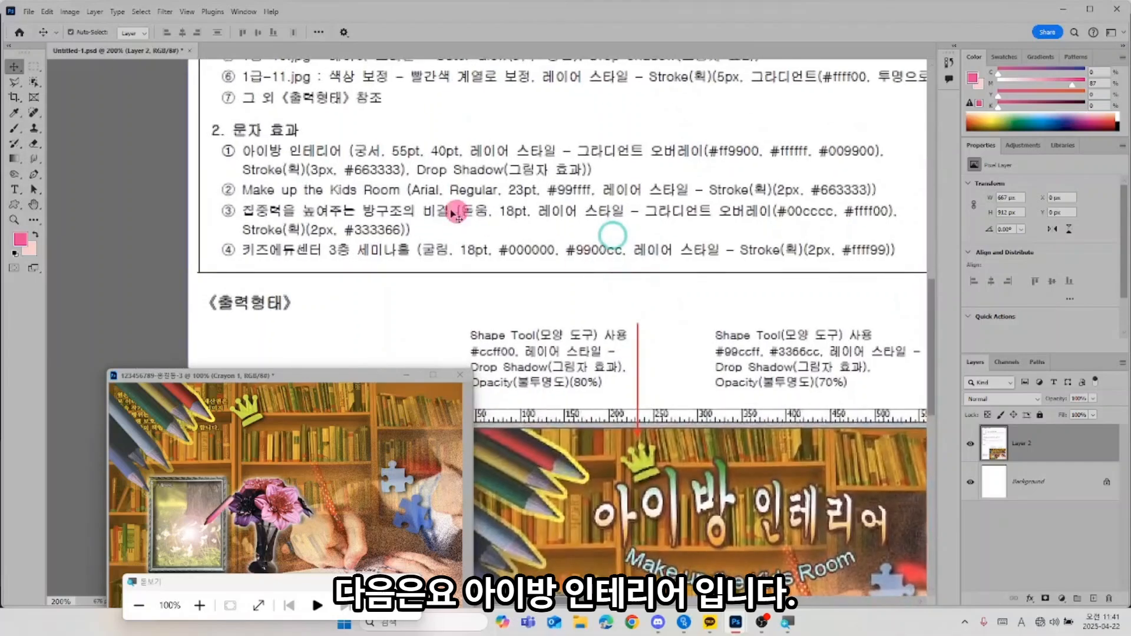
Step: Show the floating working document at 200% and shrink and reposition its window so the reference sheet's text specifications remain readable
drag(320, 374, 281, 312)
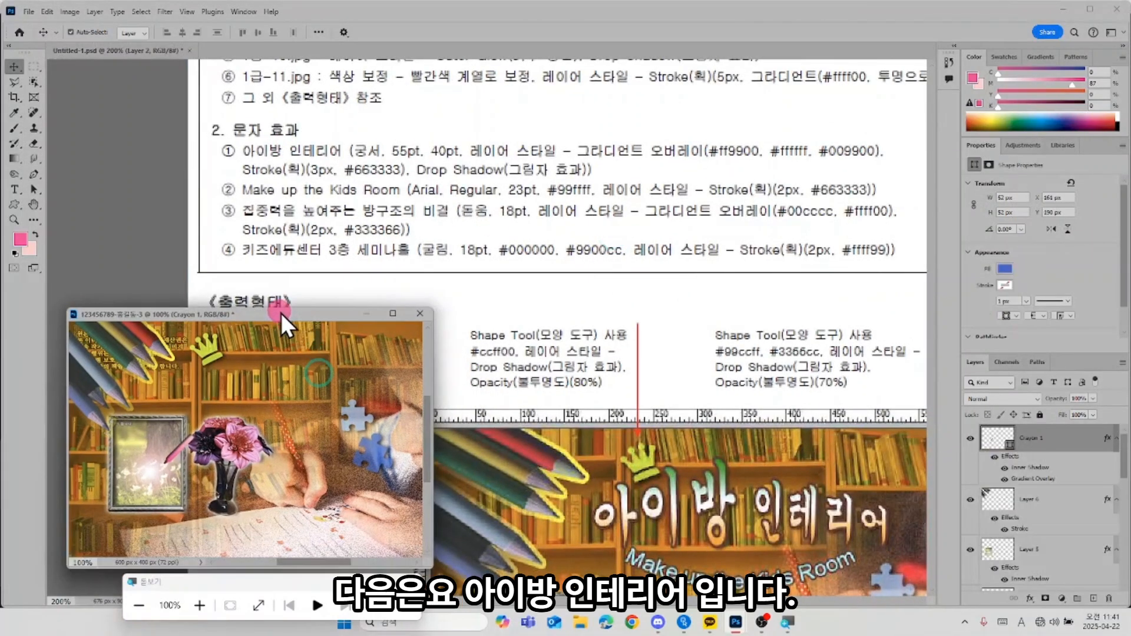
key(ctrl+equal)
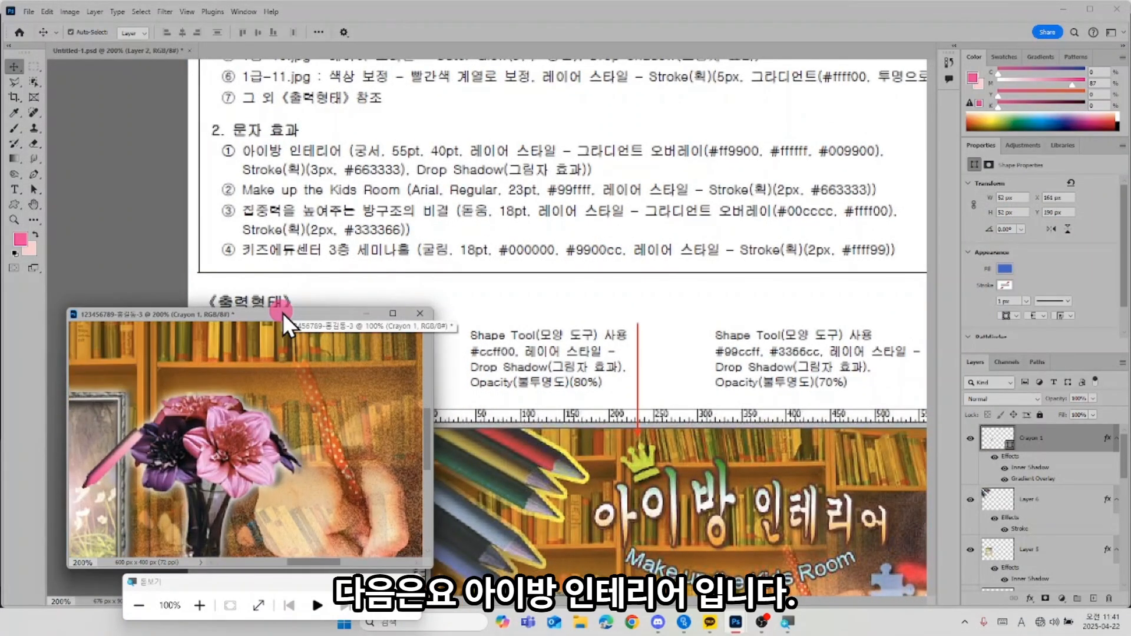
key(ctrl+equal)
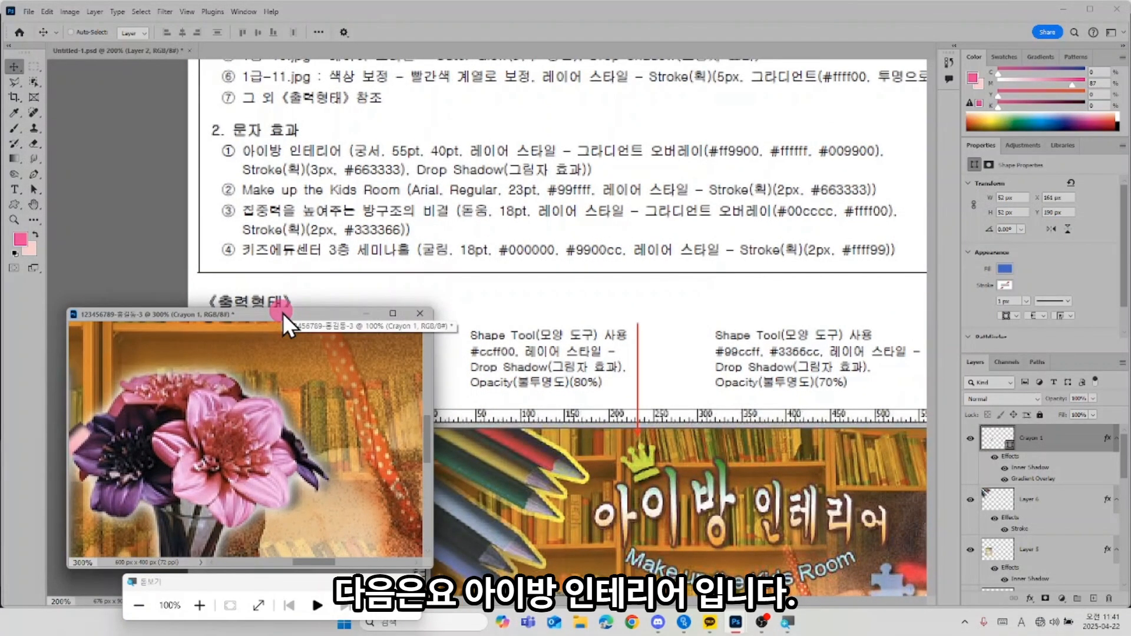
key(ctrl+equal)
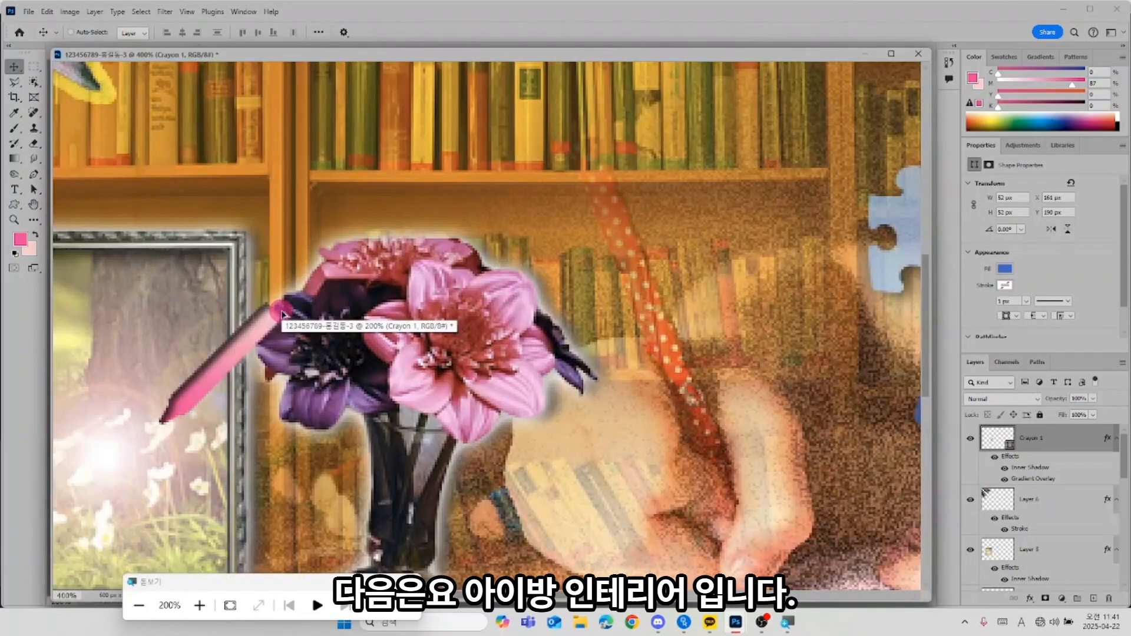
key(super+minus)
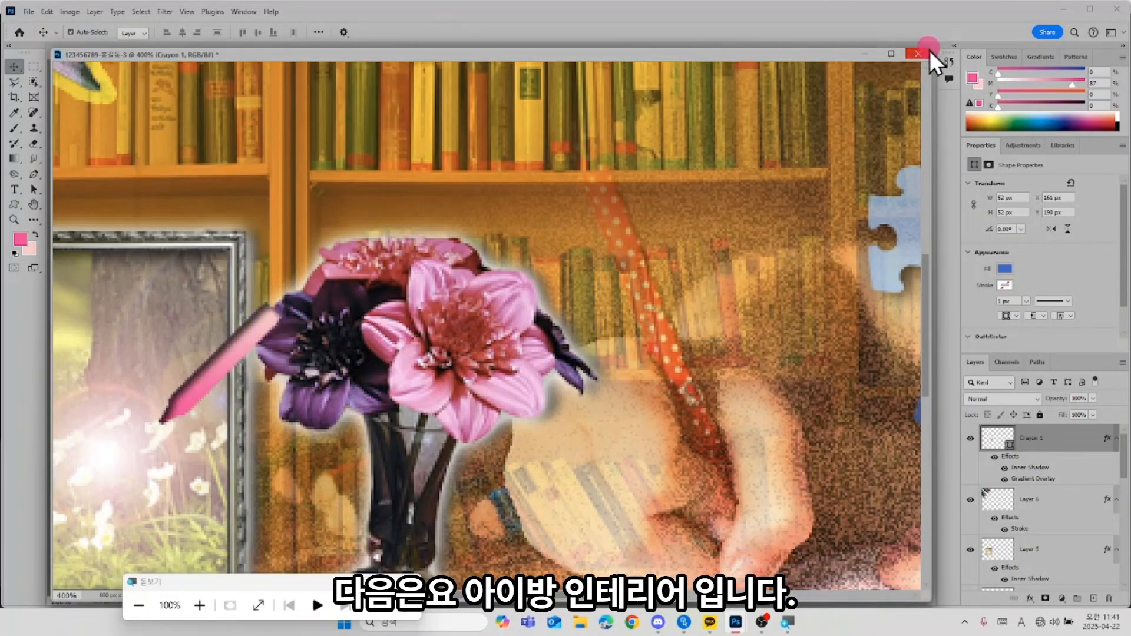
key(ctrl+minus)
key(ctrl+minus)
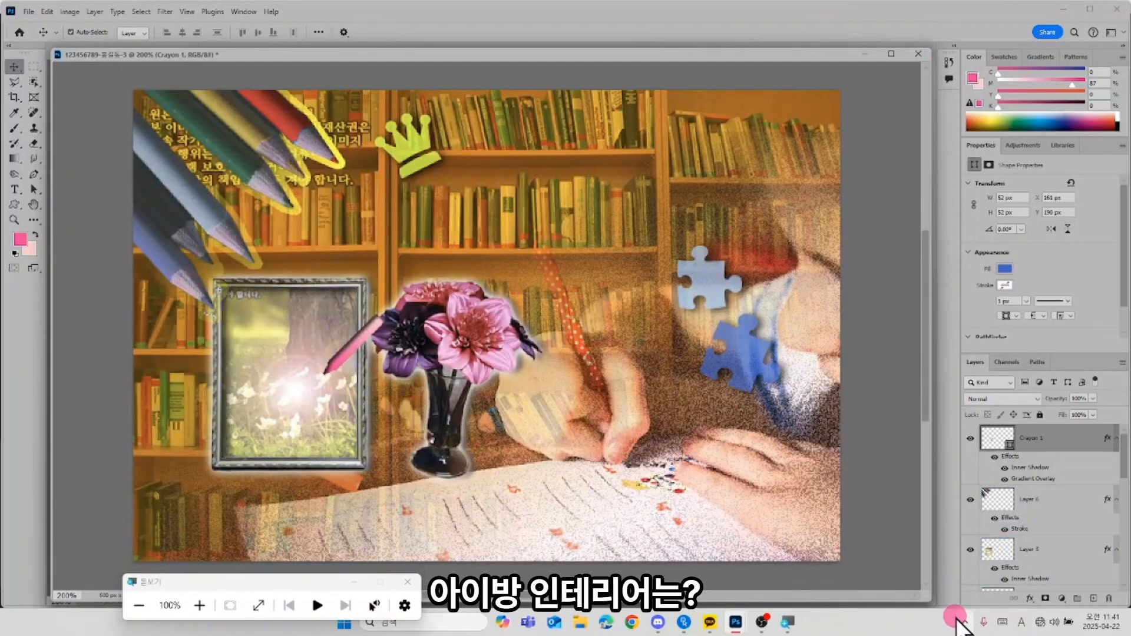
drag(928, 598, 617, 524)
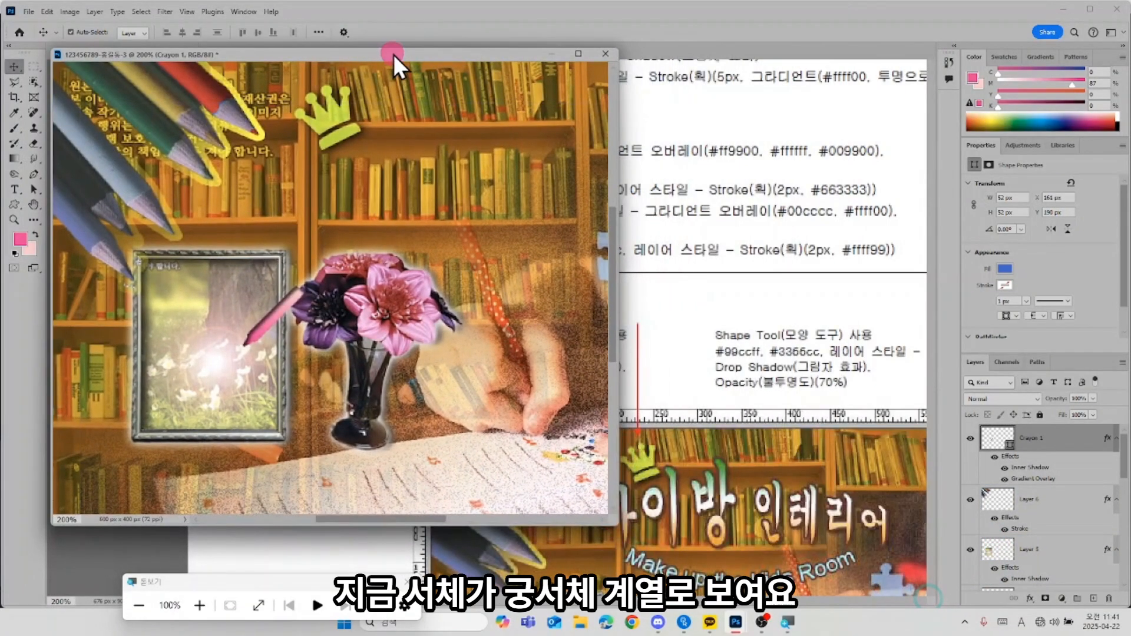
drag(391, 50, 378, 153)
key(space)
mouse_move(383, 277)
mouse_down()
mouse_move(339, 393)
mouse_move(333, 354)
mouse_up()
Step: Add a text layer reading "아이방 인테리어" below the crown in the working document
click(14, 189)
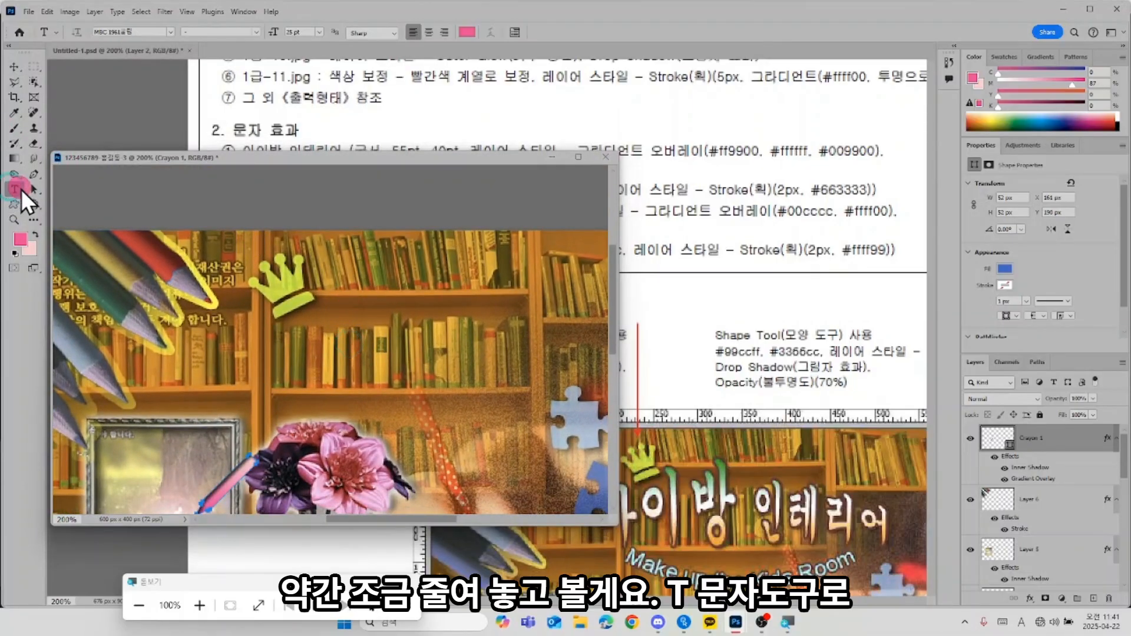
click(200, 361)
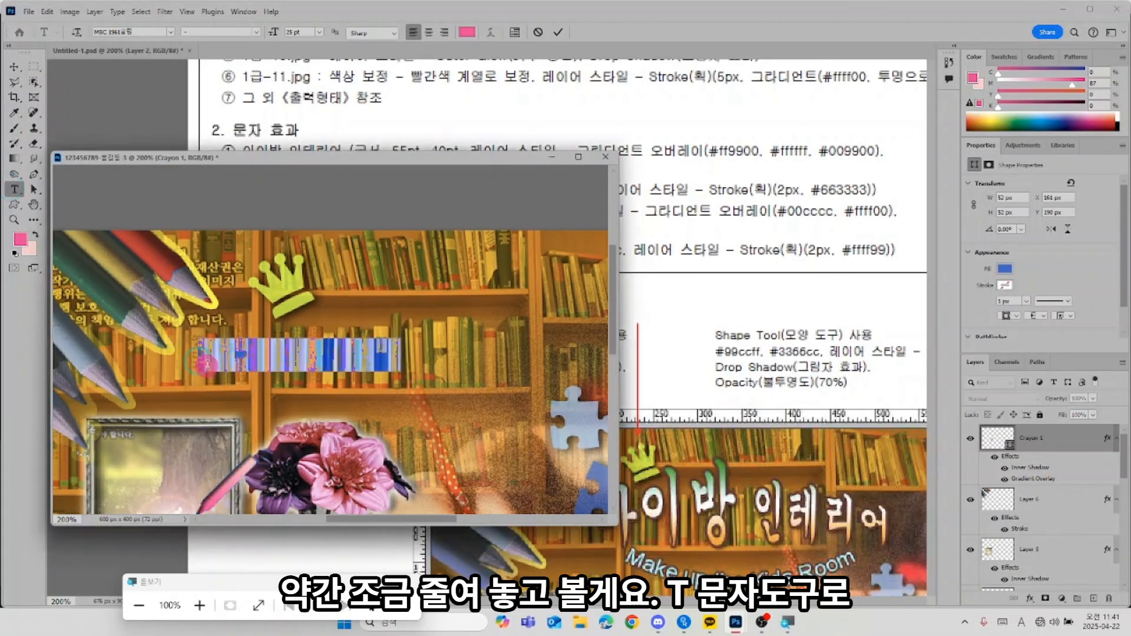
text(dk)
key(BackSpace)
key(BackSpace)
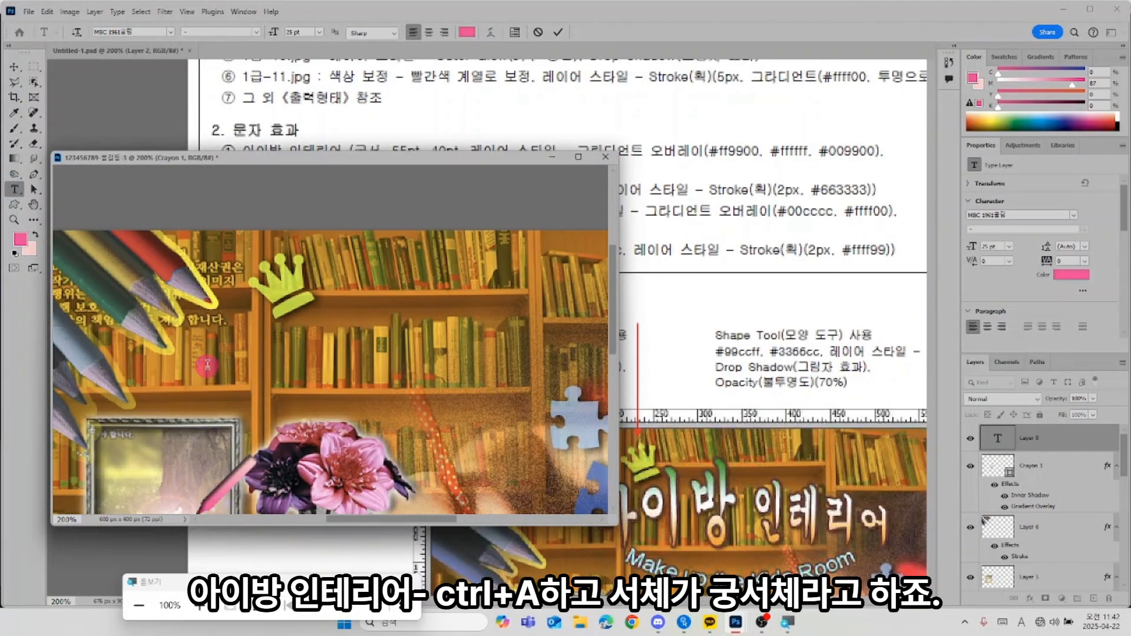
key(Hangul)
text(아이방 인테리어)
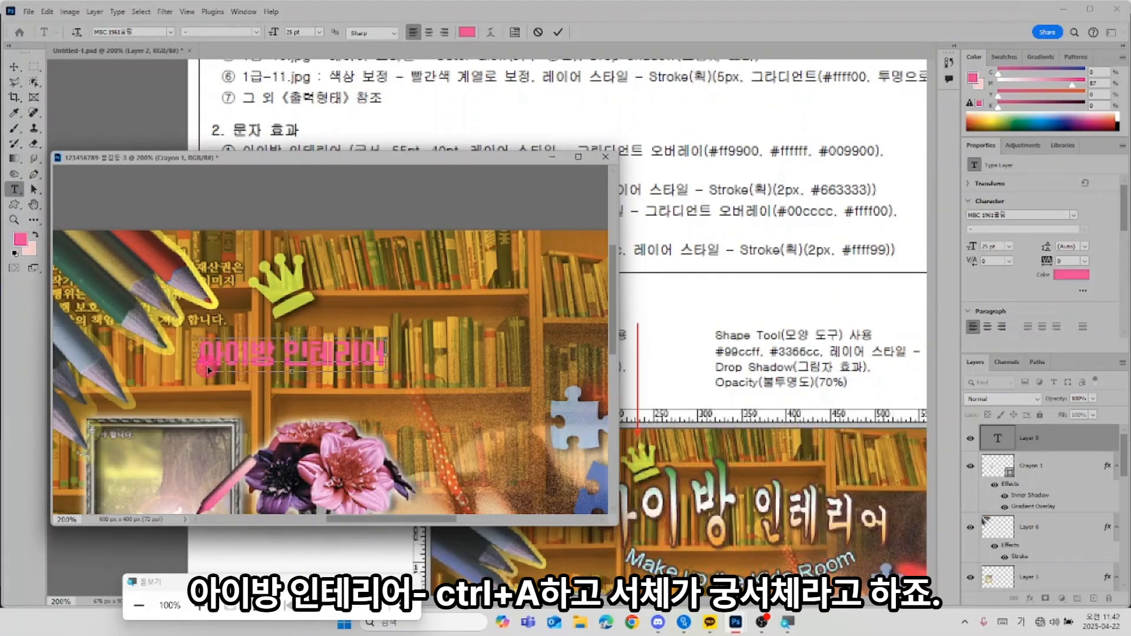
Step: Set the font of the entire "아이방 인테리어" title to 궁서체
key(ctrl+a)
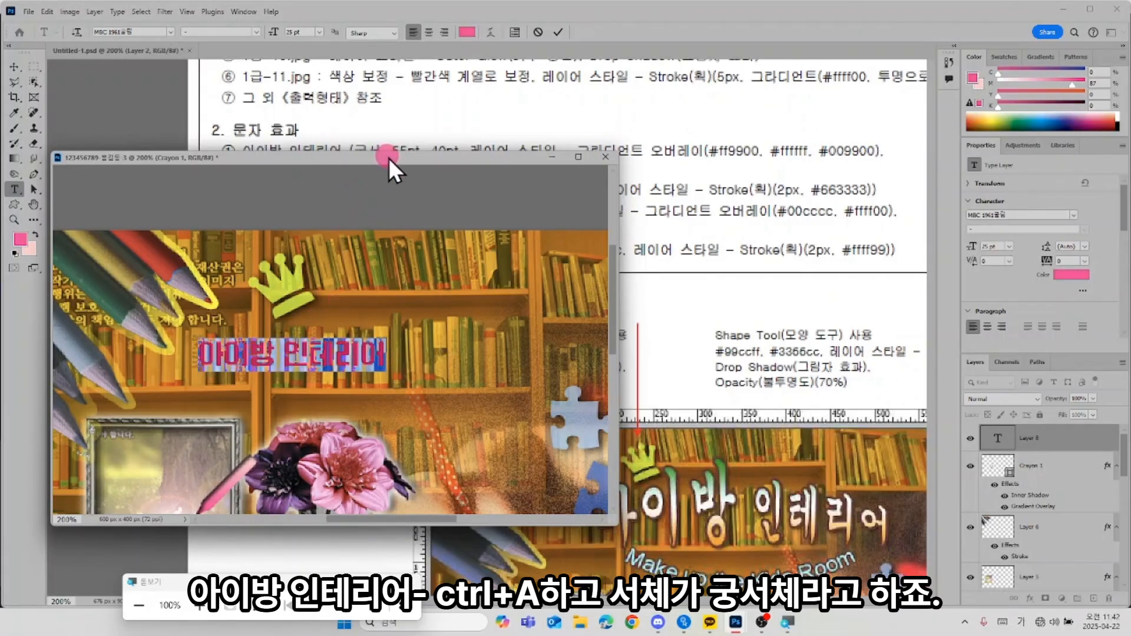
drag(386, 157, 387, 176)
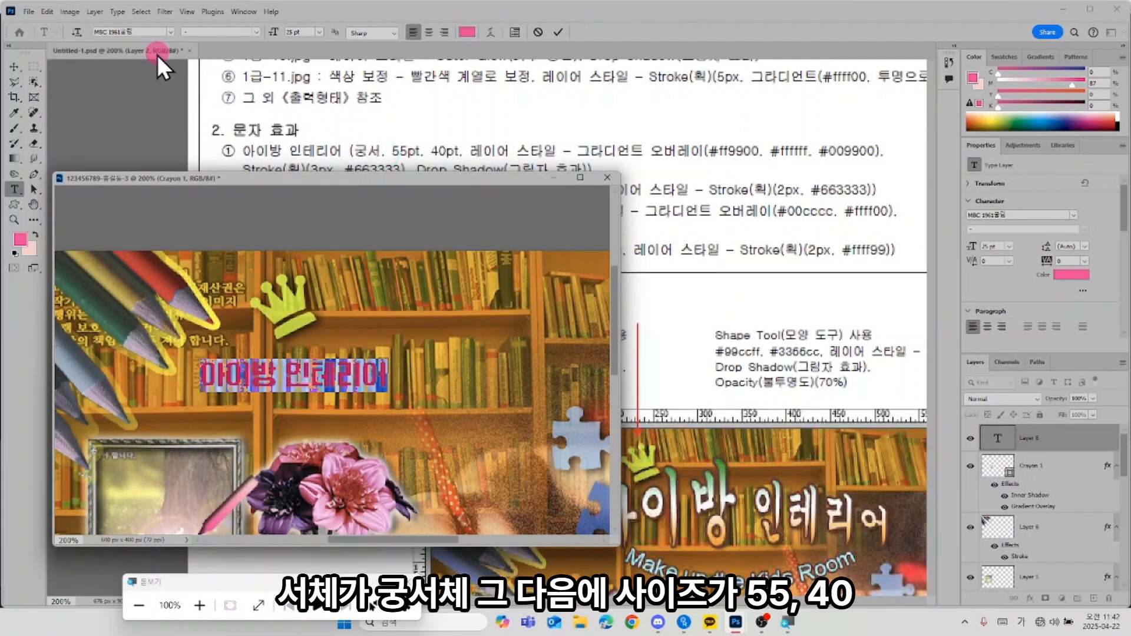
click(154, 32)
click(172, 32)
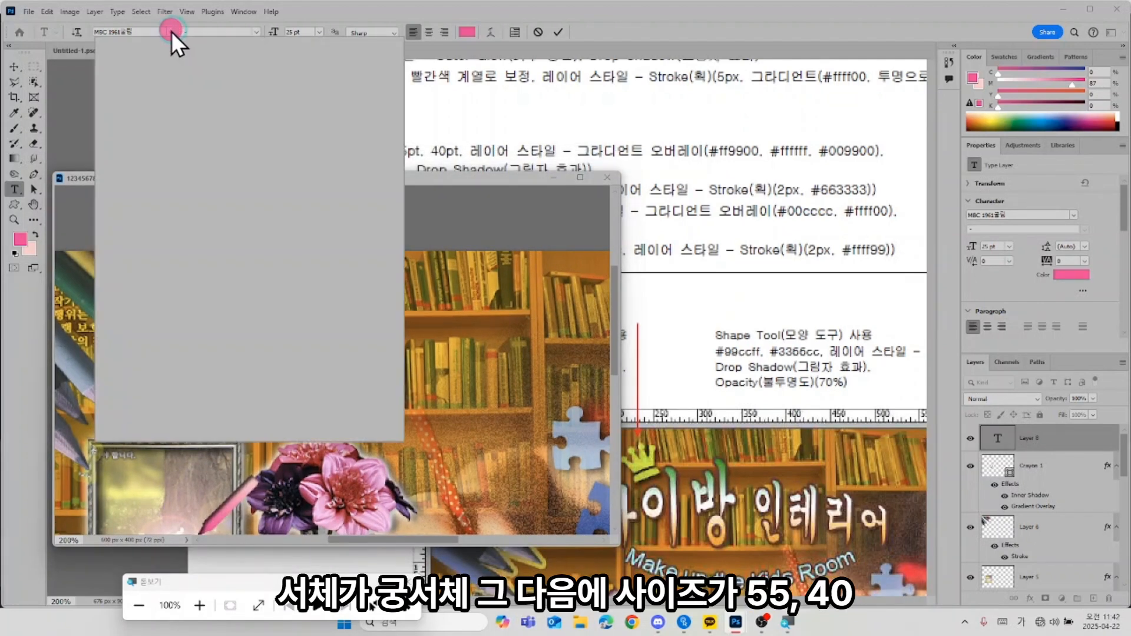
click(213, 93)
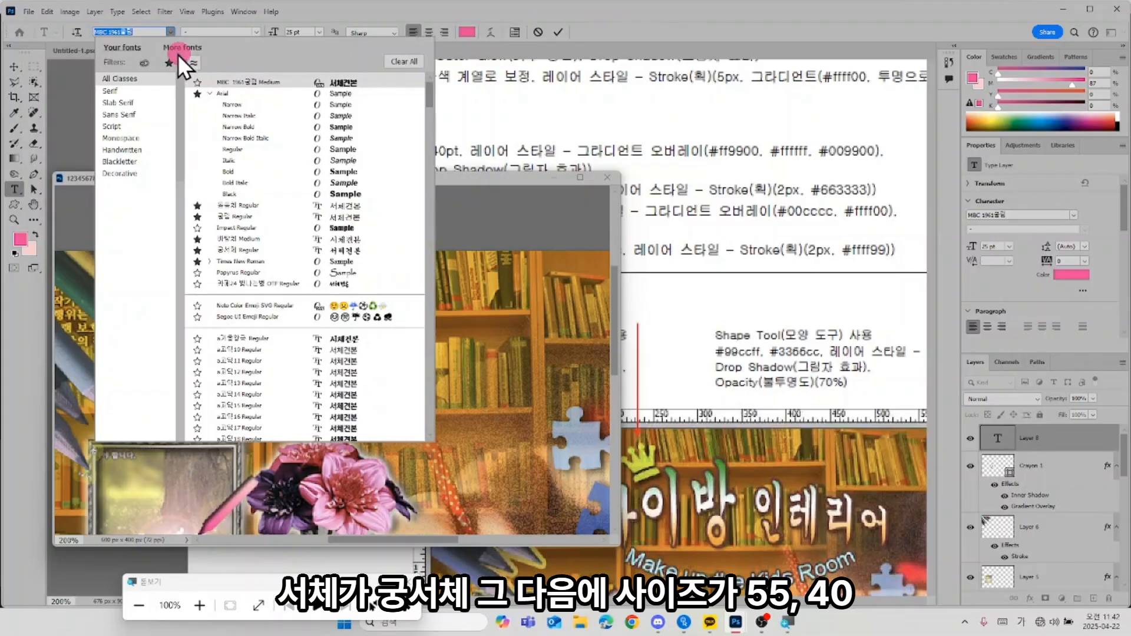
click(170, 61)
click(232, 103)
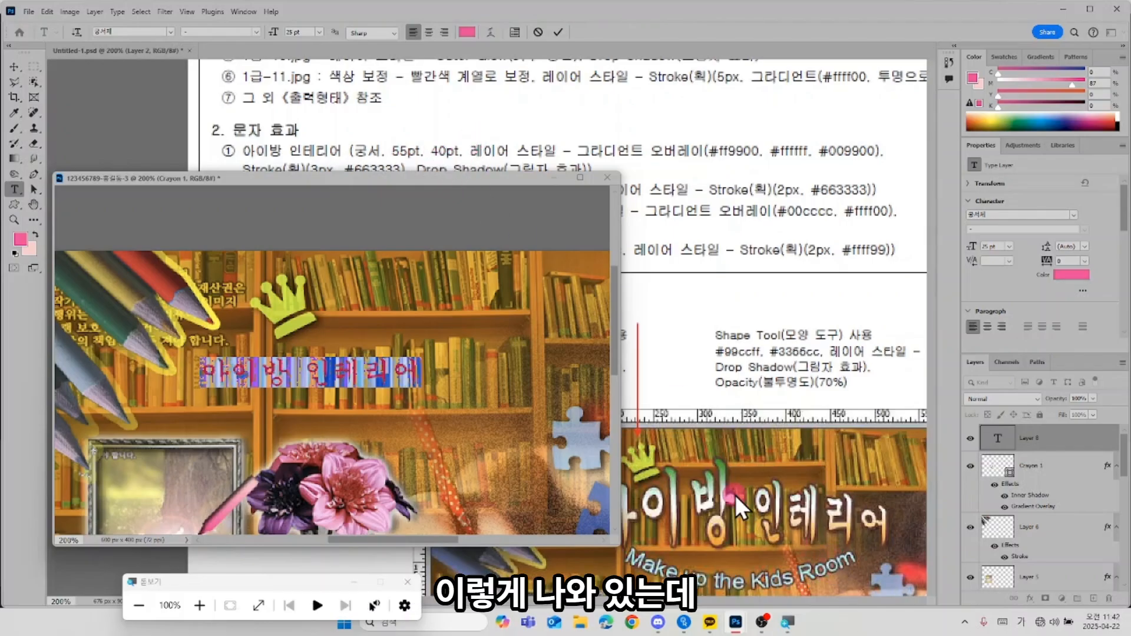
Step: Set the font size of the entire "아이방 인테리어" title to 40 pt
drag(504, 178, 433, 185)
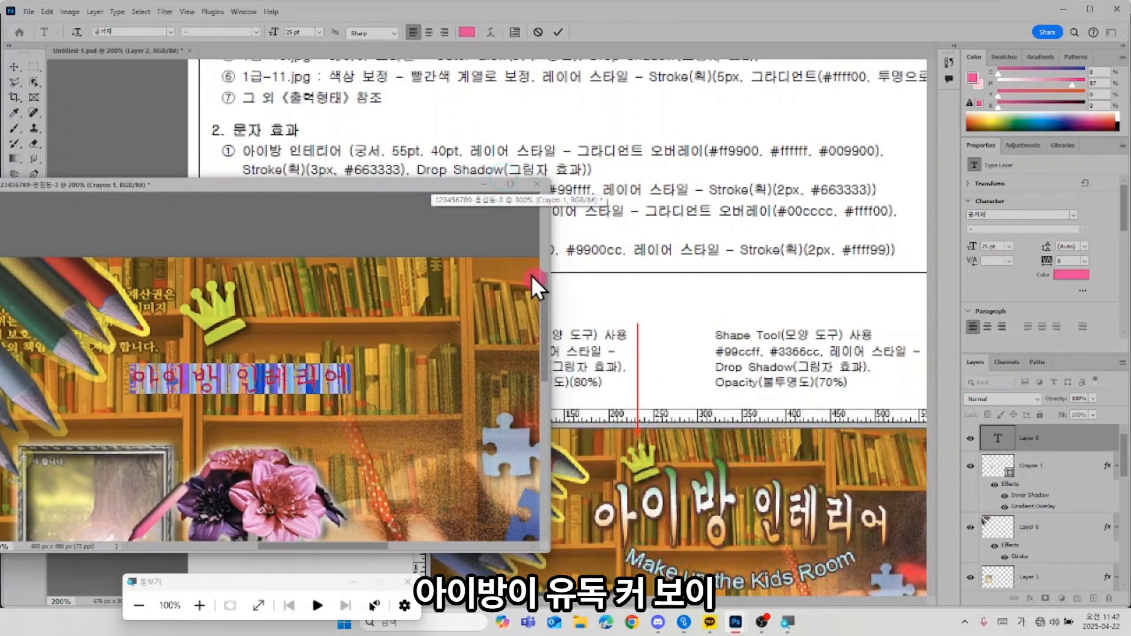
drag(382, 186, 436, 202)
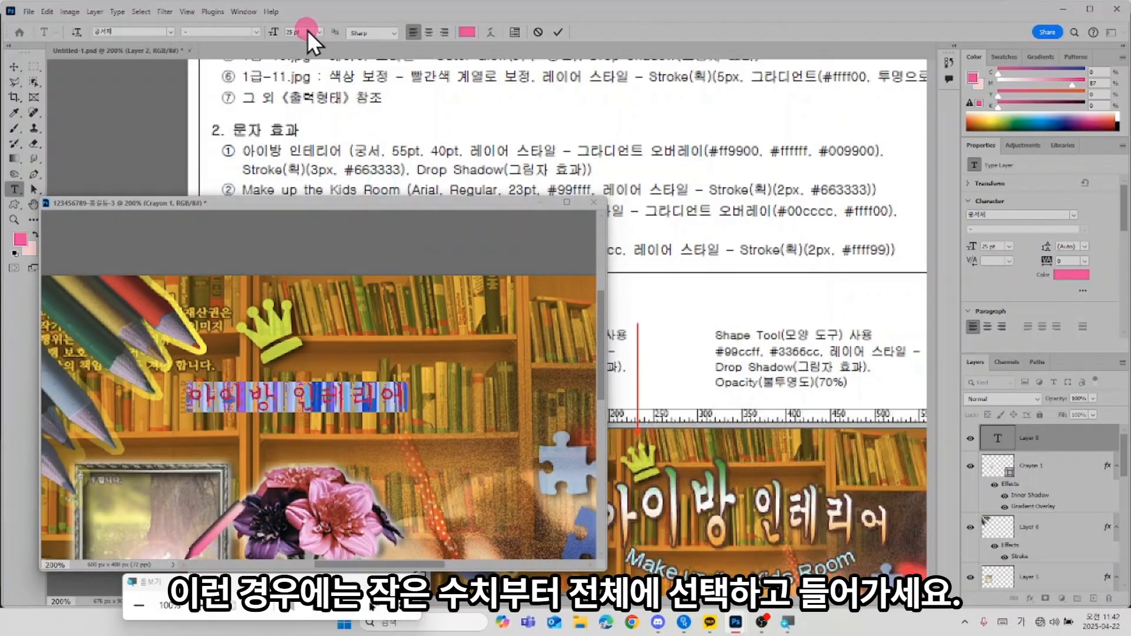
text(40)
key(Return)
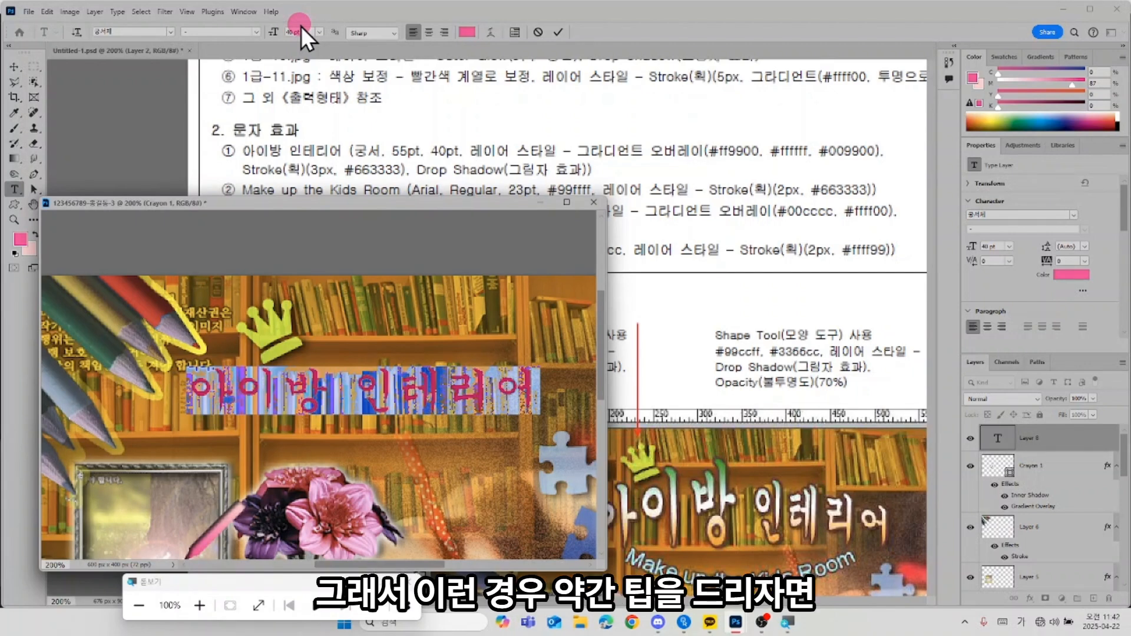
Step: Enlarge only the word "아이방" in the title to 55 pt
click(322, 393)
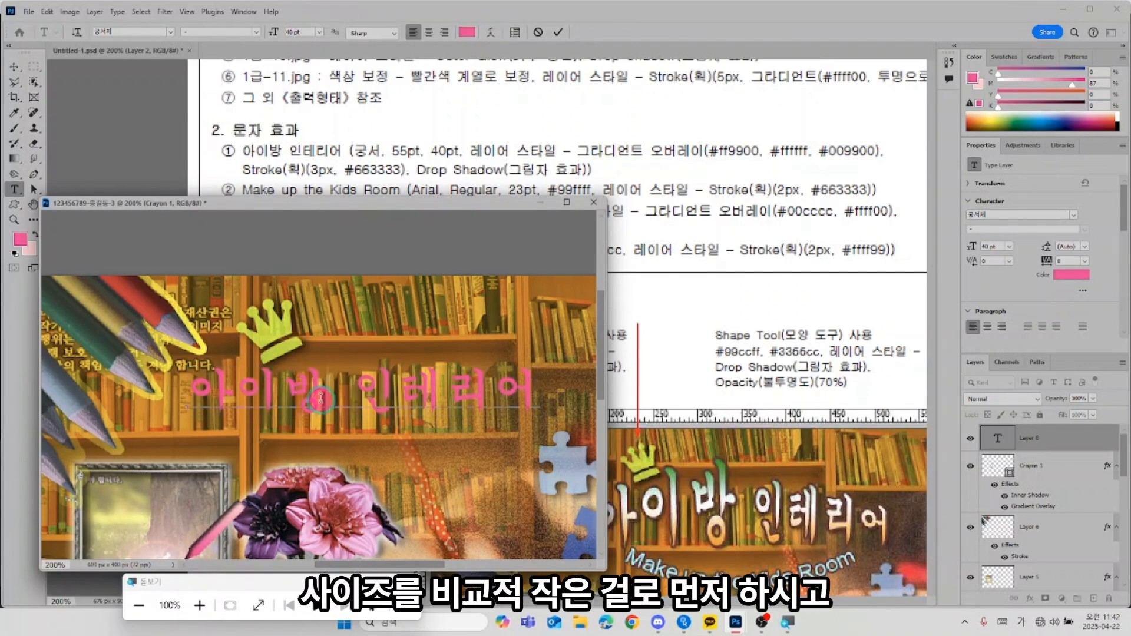
drag(323, 392, 182, 392)
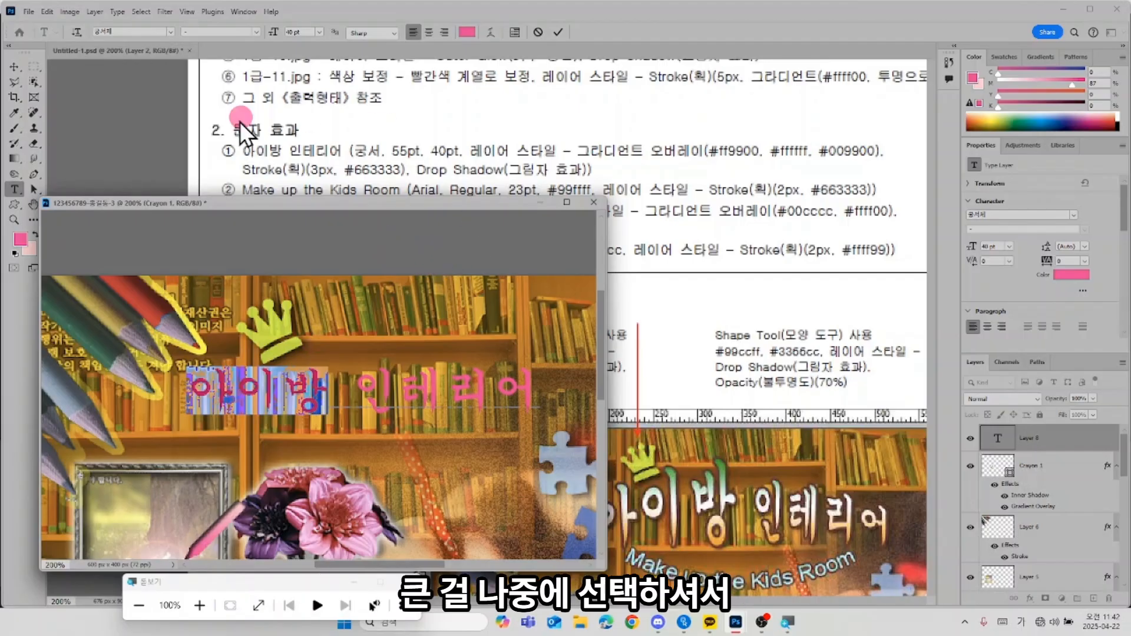
click(300, 33)
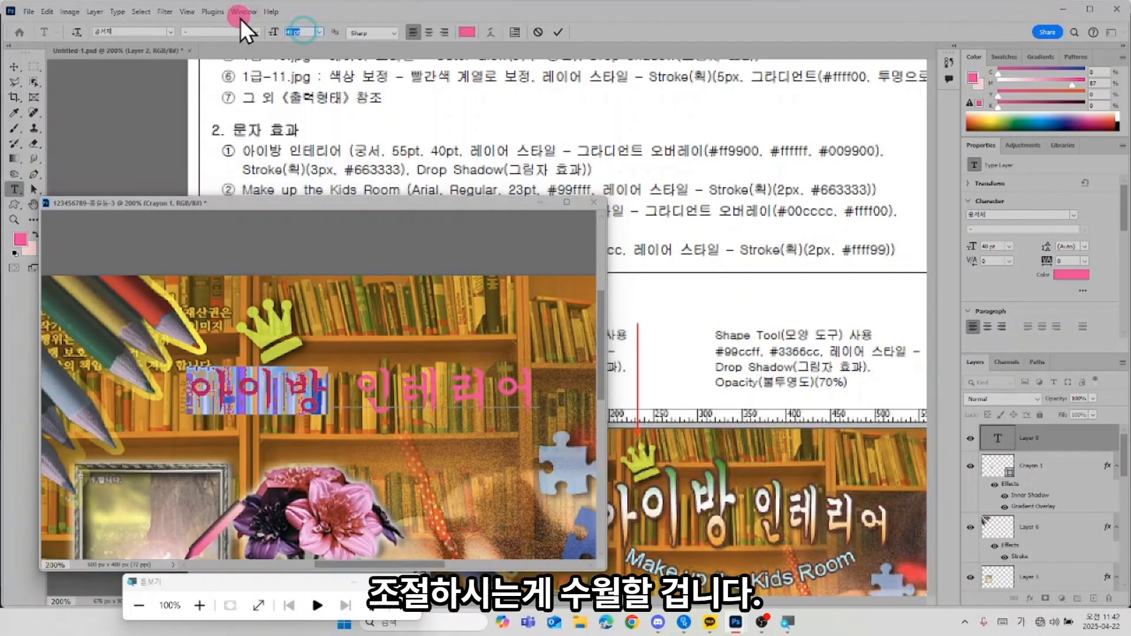
text(55)
key(Return)
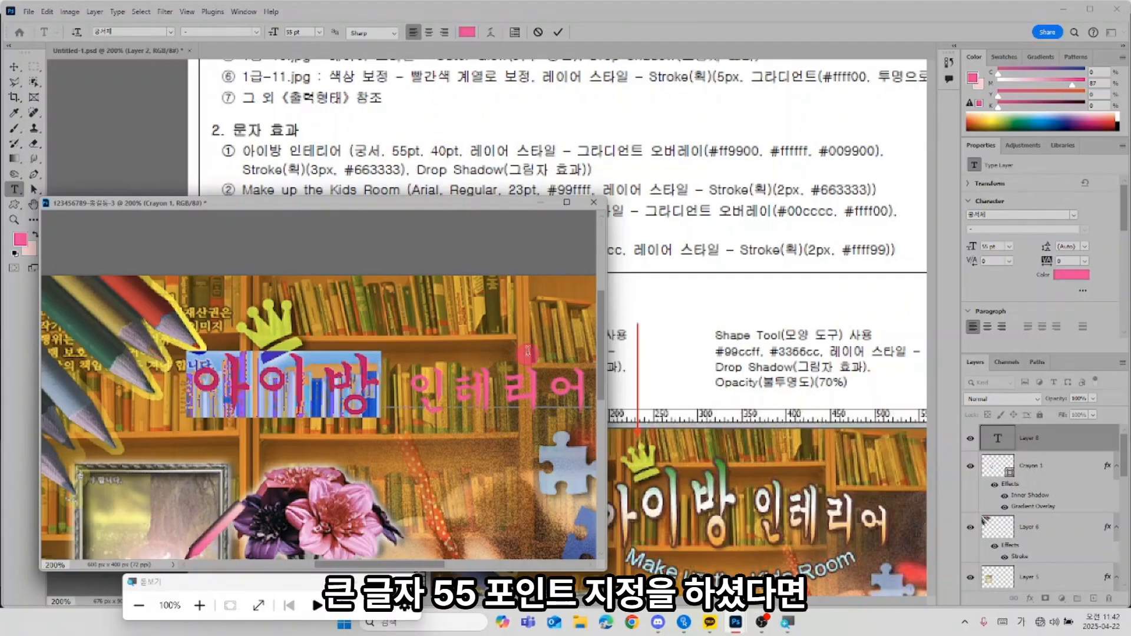
Step: Warp the "아이방 인테리어" title with the Arc Upper style, using a horizontal bend slightly below 50%
click(495, 383)
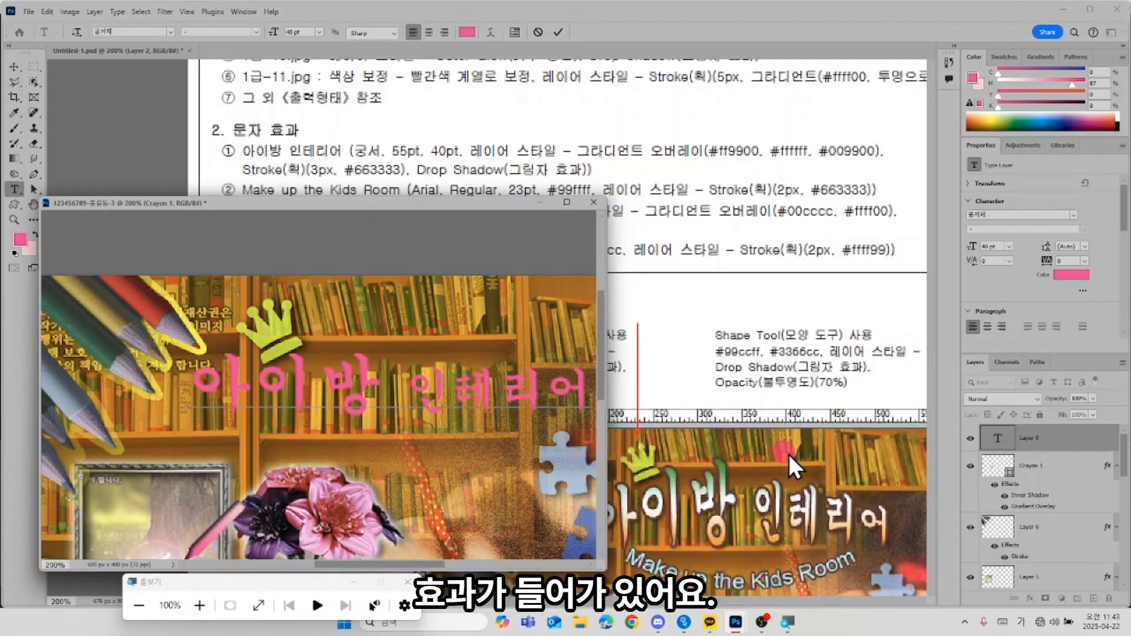
click(496, 33)
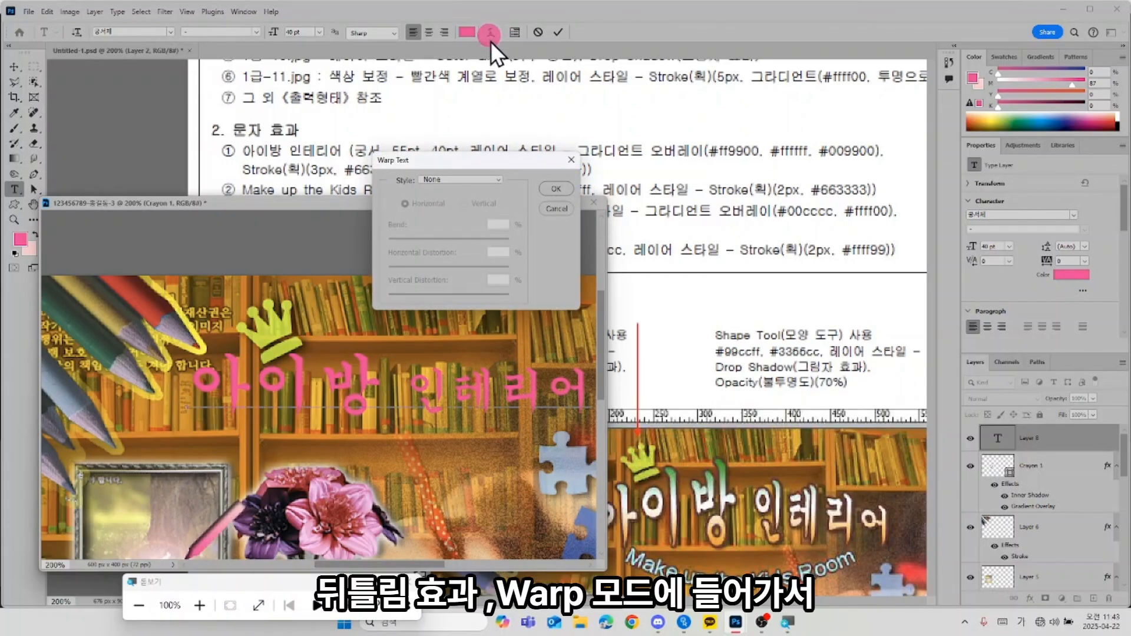
click(497, 182)
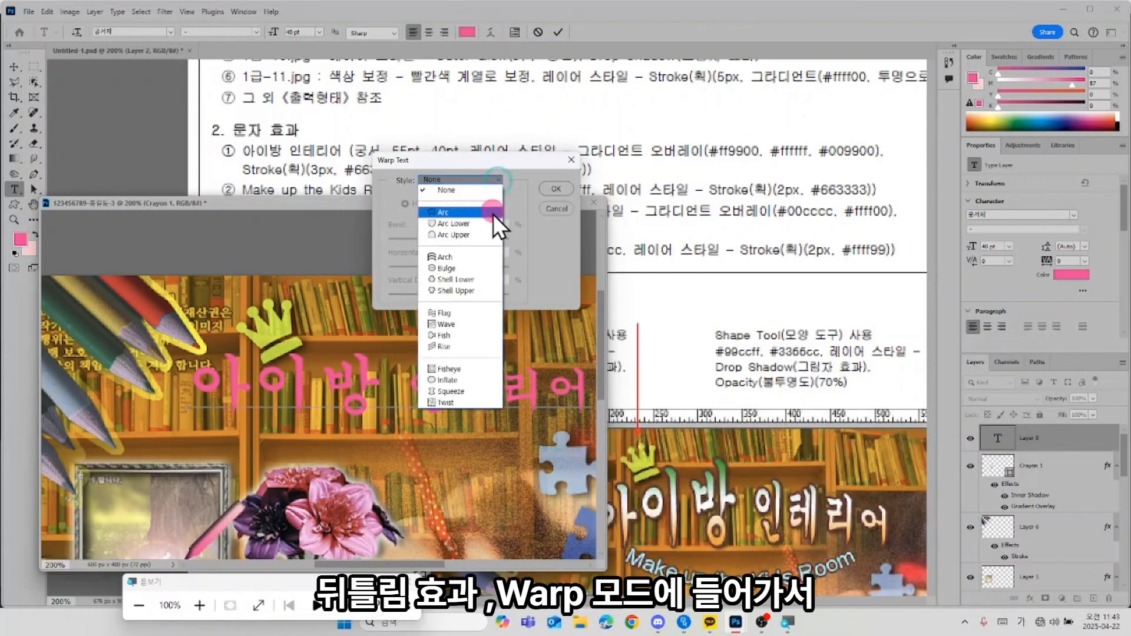
click(491, 238)
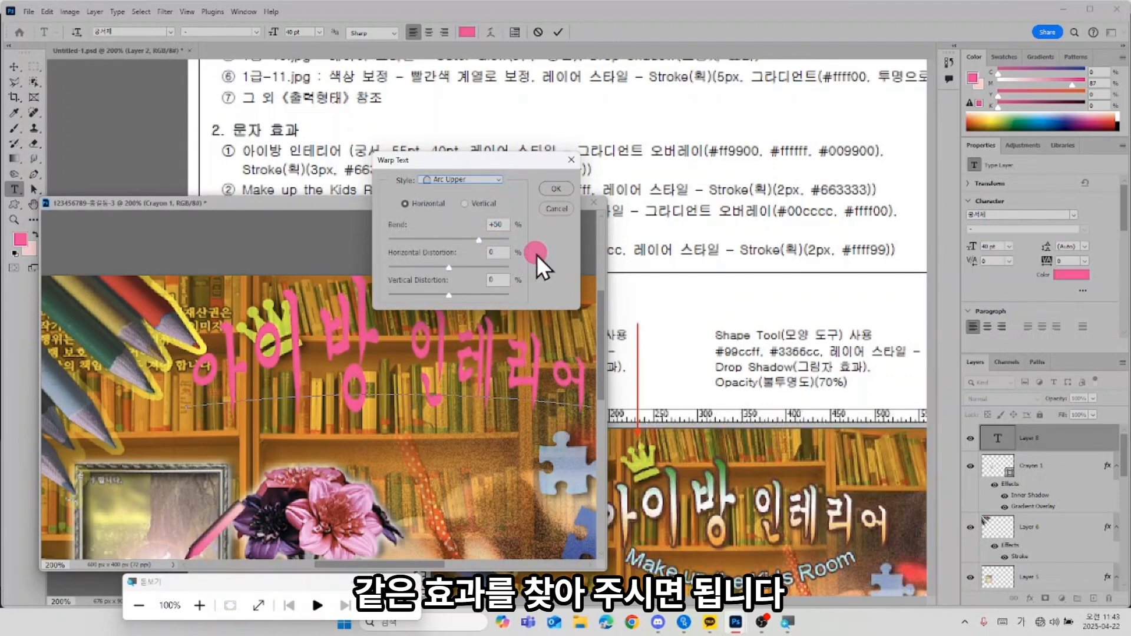
drag(480, 249, 475, 239)
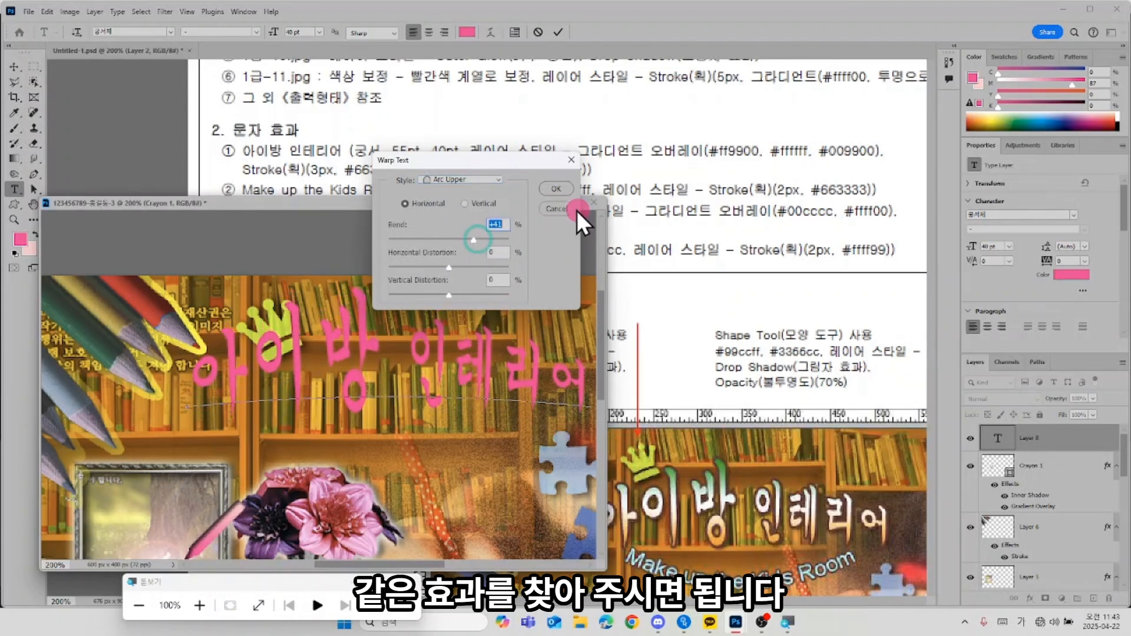
click(543, 199)
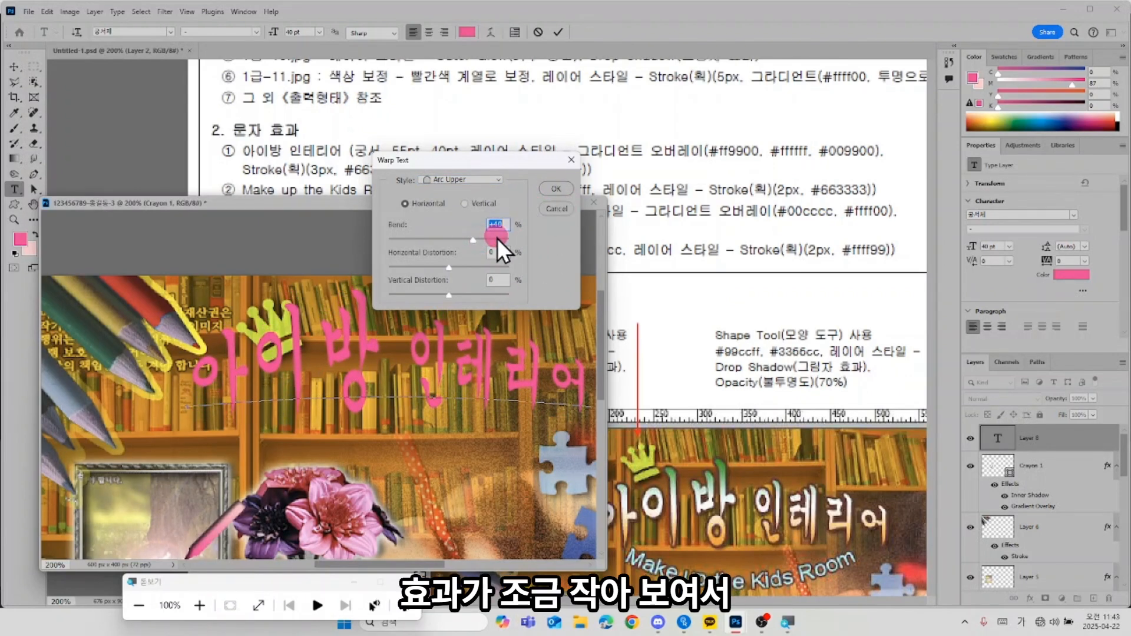
click(557, 190)
Step: Move the warped title down so that "아이방" sits just below the crown, as in the reference poster
click(14, 68)
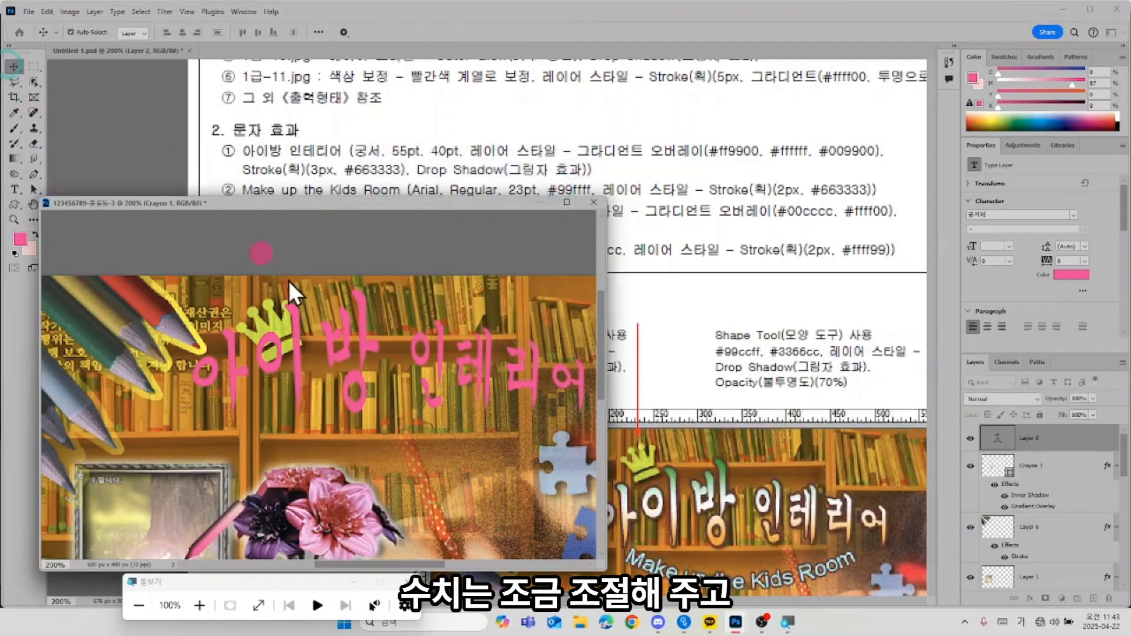
drag(356, 380, 384, 419)
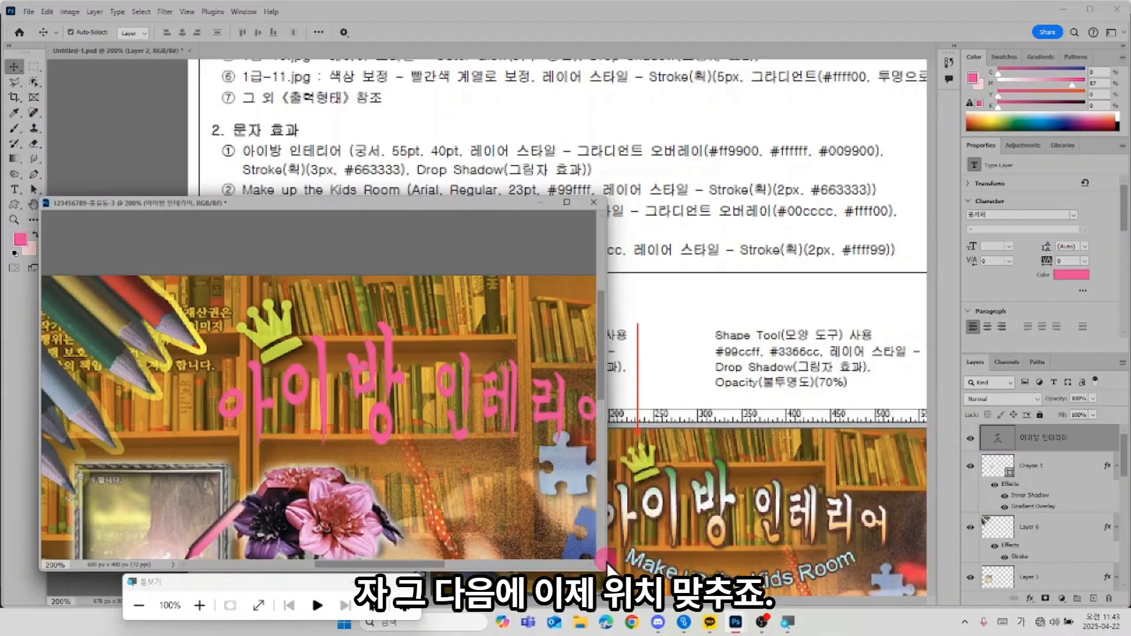
mouse_move(606, 565)
mouse_down()
mouse_move(626, 563)
mouse_move(606, 563)
mouse_up()
drag(462, 461, 374, 443)
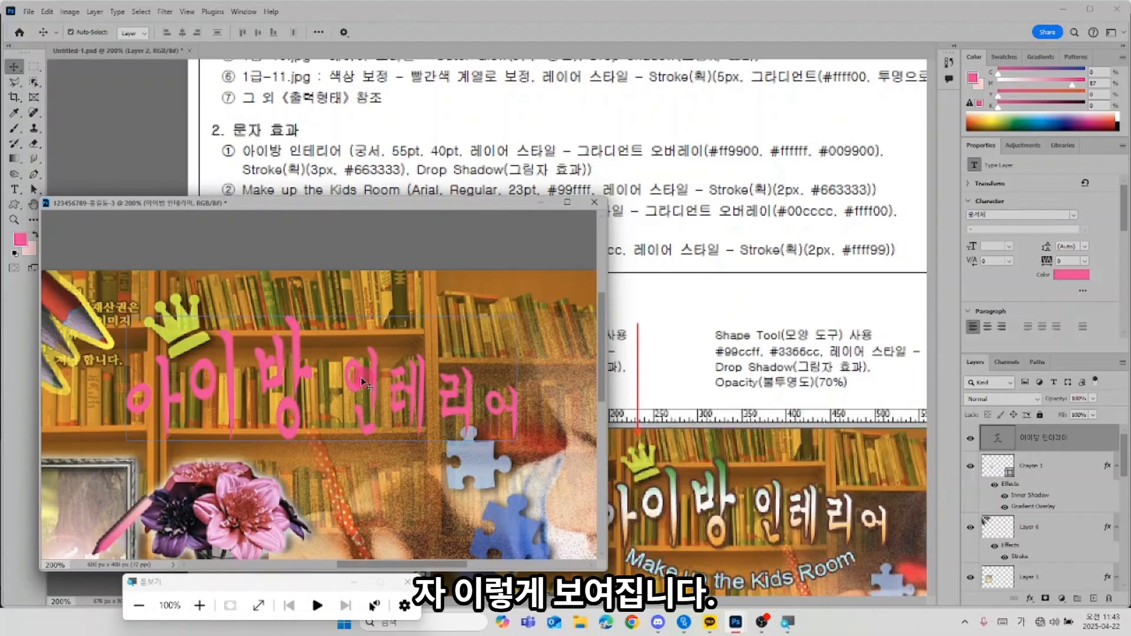
Step: Add a 3 px outside Stroke layer style to the "아이방 인테리어" title
double_click(1095, 442)
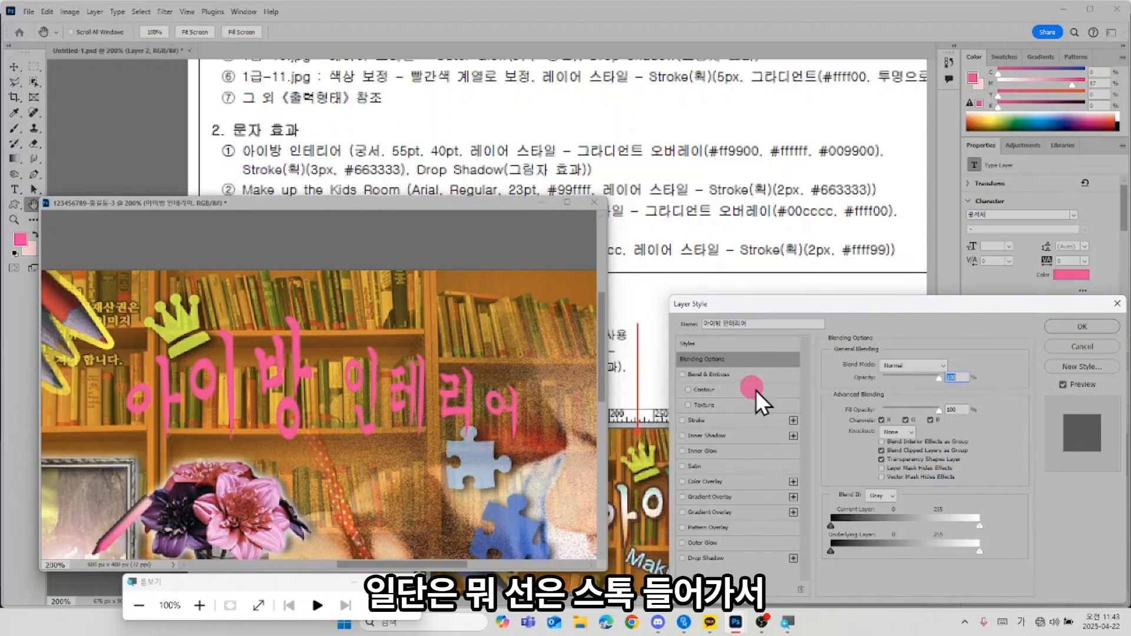
click(720, 419)
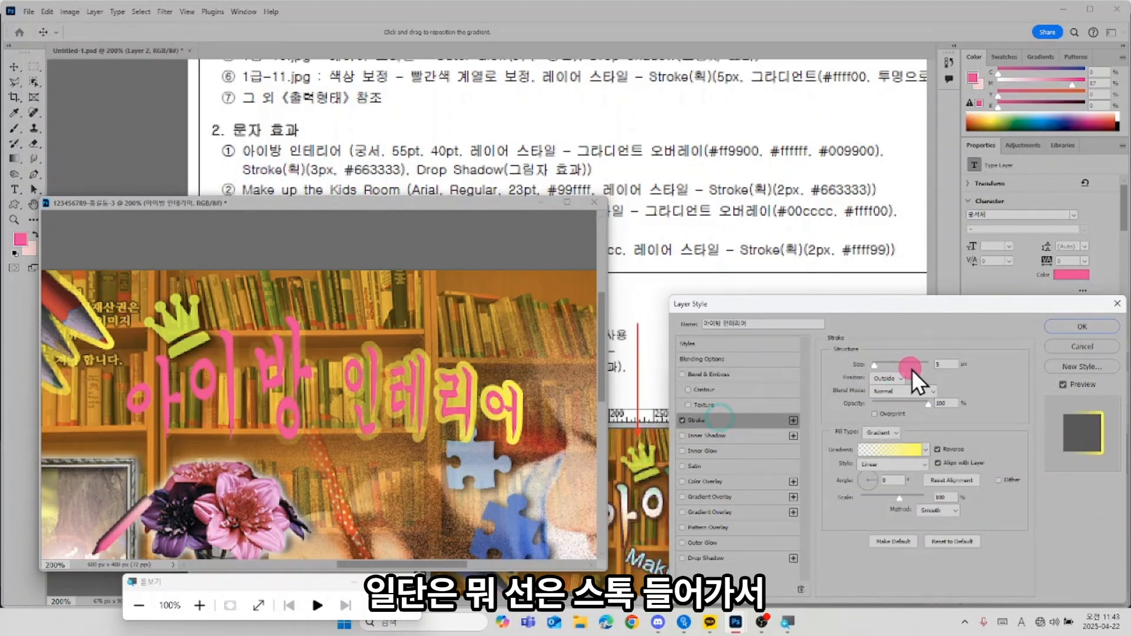
click(942, 363)
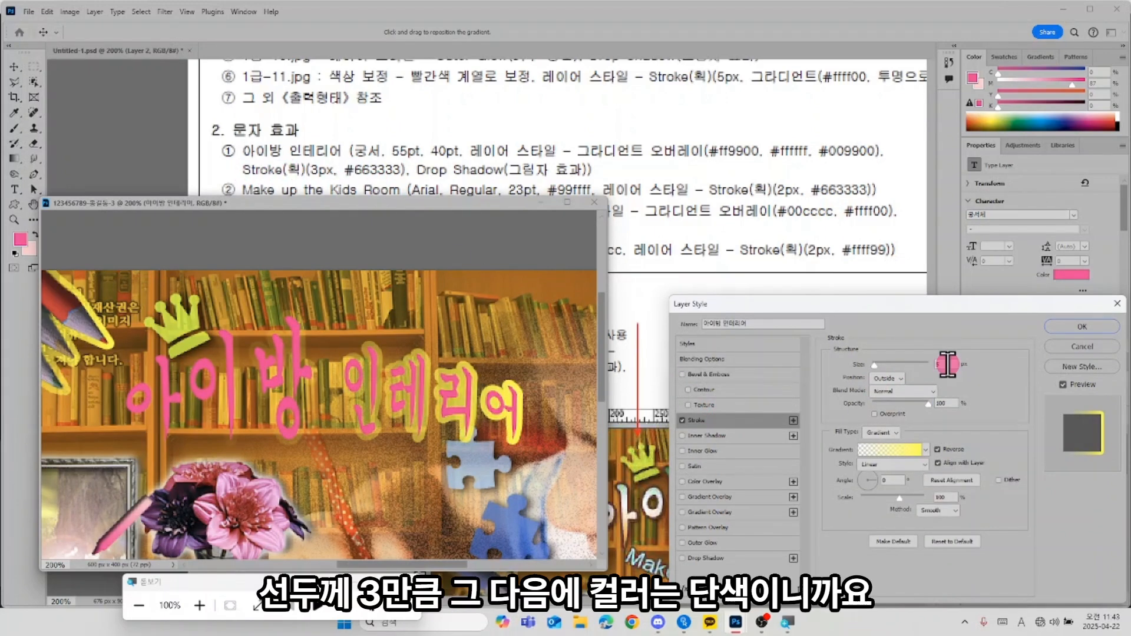
drag(947, 364, 851, 361)
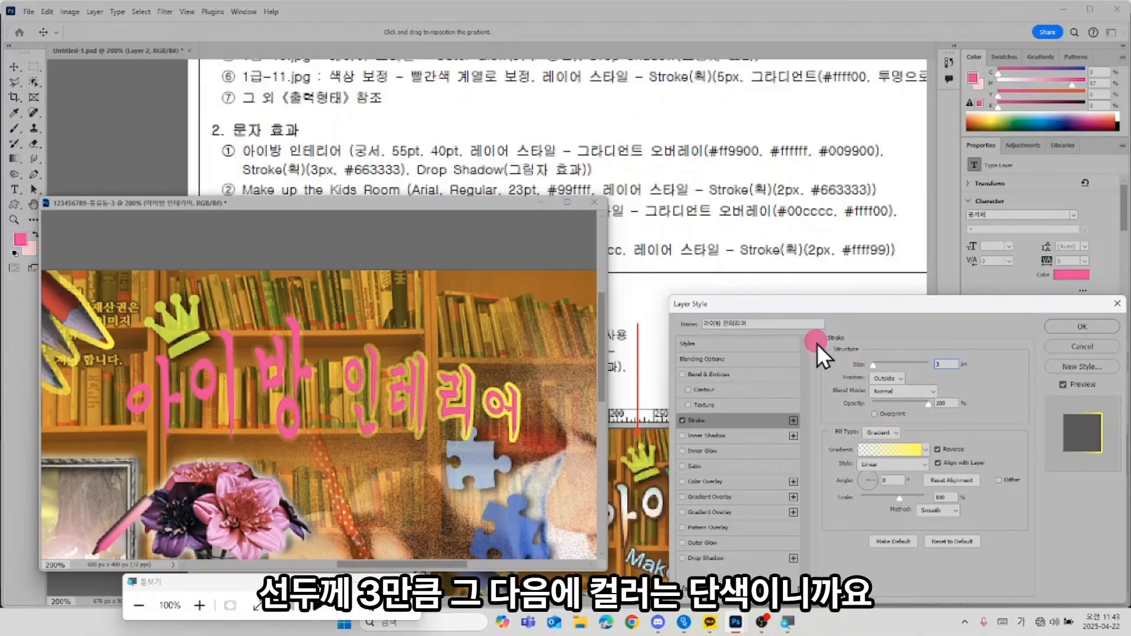
Step: Change the title stroke's fill type to a solid color and set it to #663333
click(886, 432)
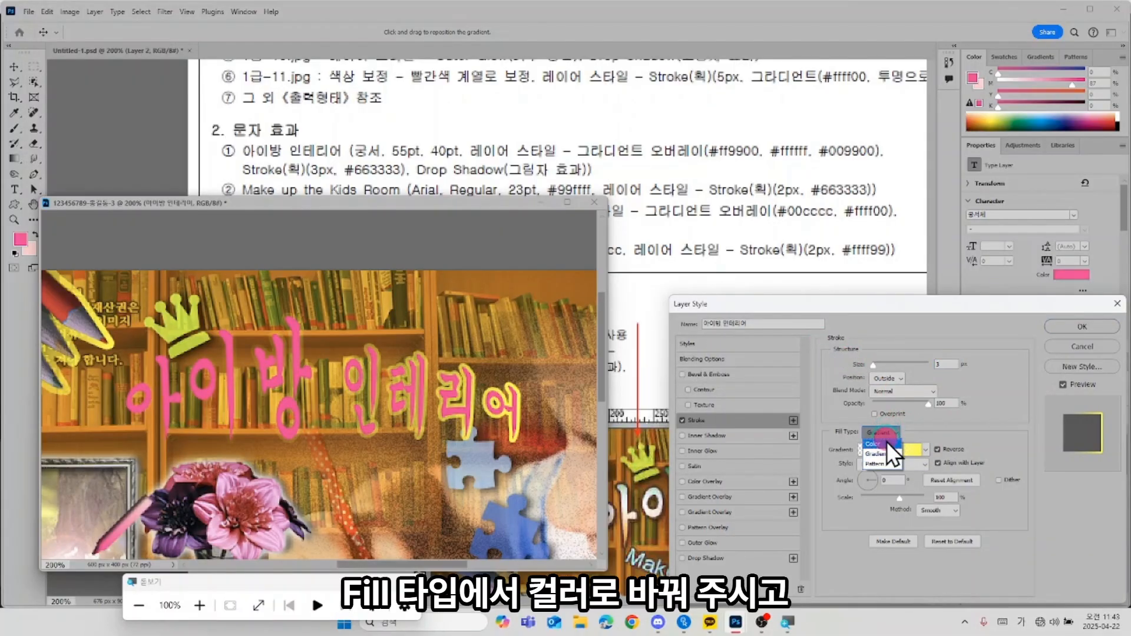
click(886, 442)
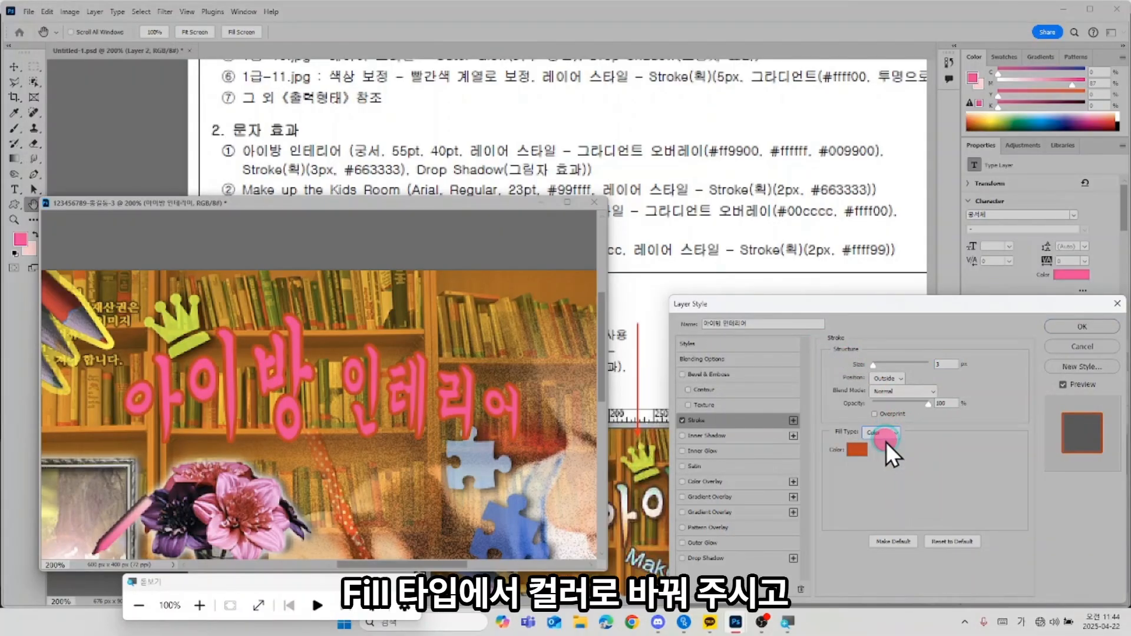
click(858, 451)
text(6)
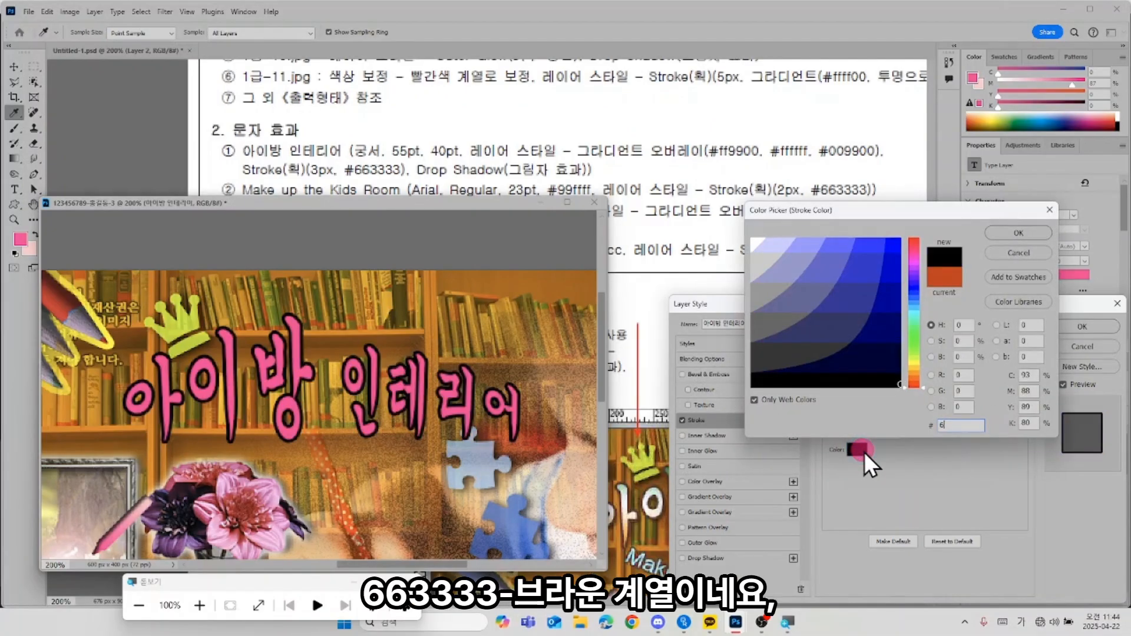
text(63333)
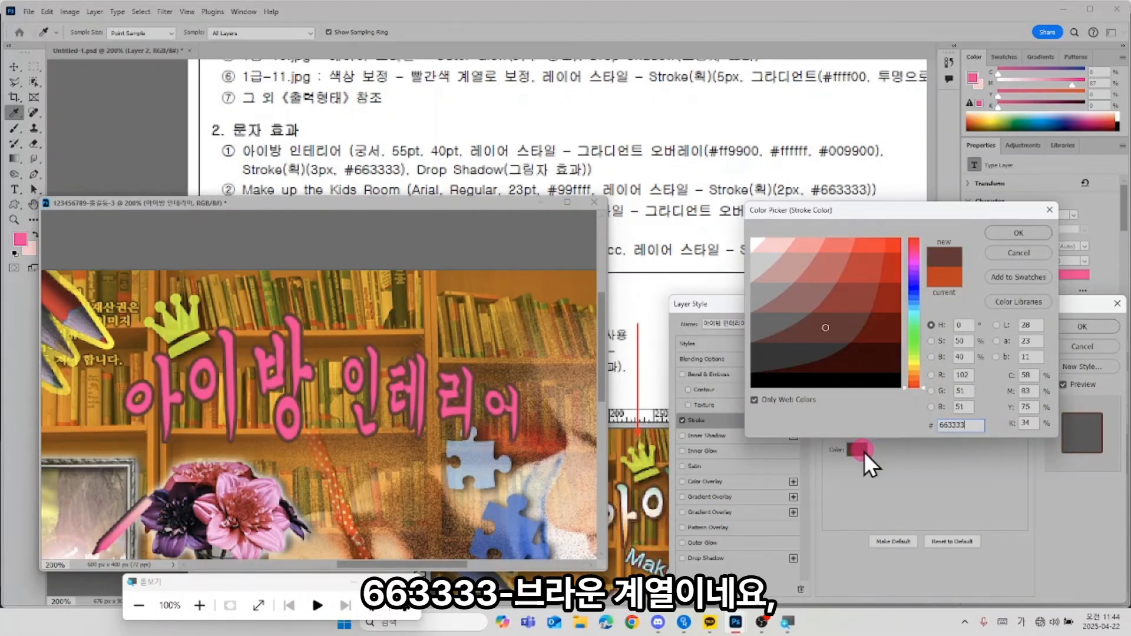
key(Return)
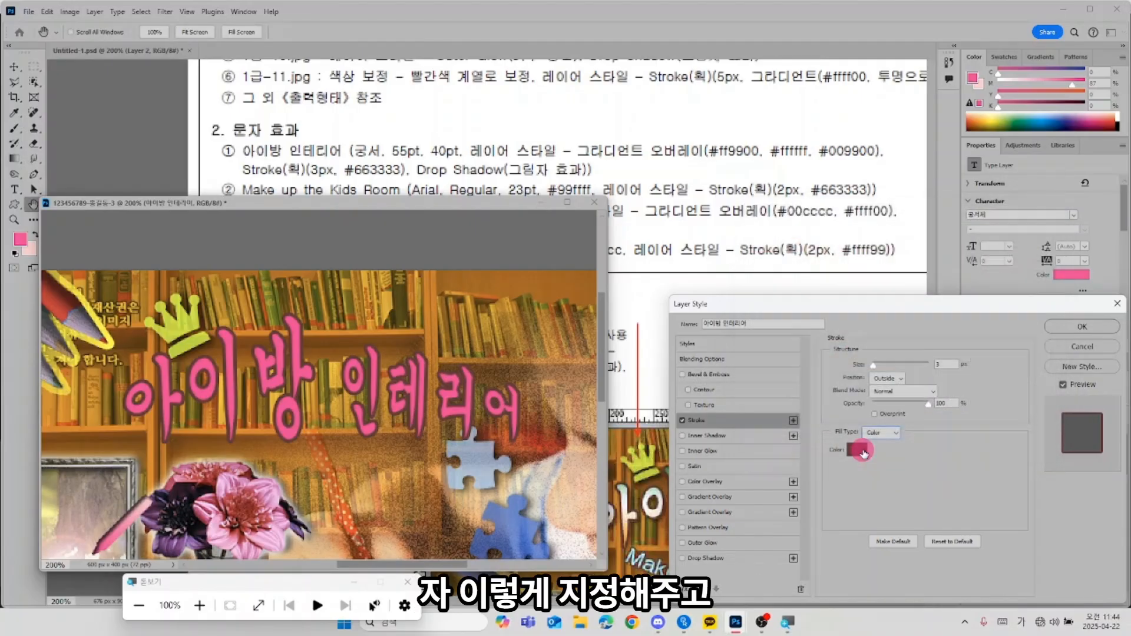
Step: Add a Drop Shadow to the title and apply the layer style
click(723, 558)
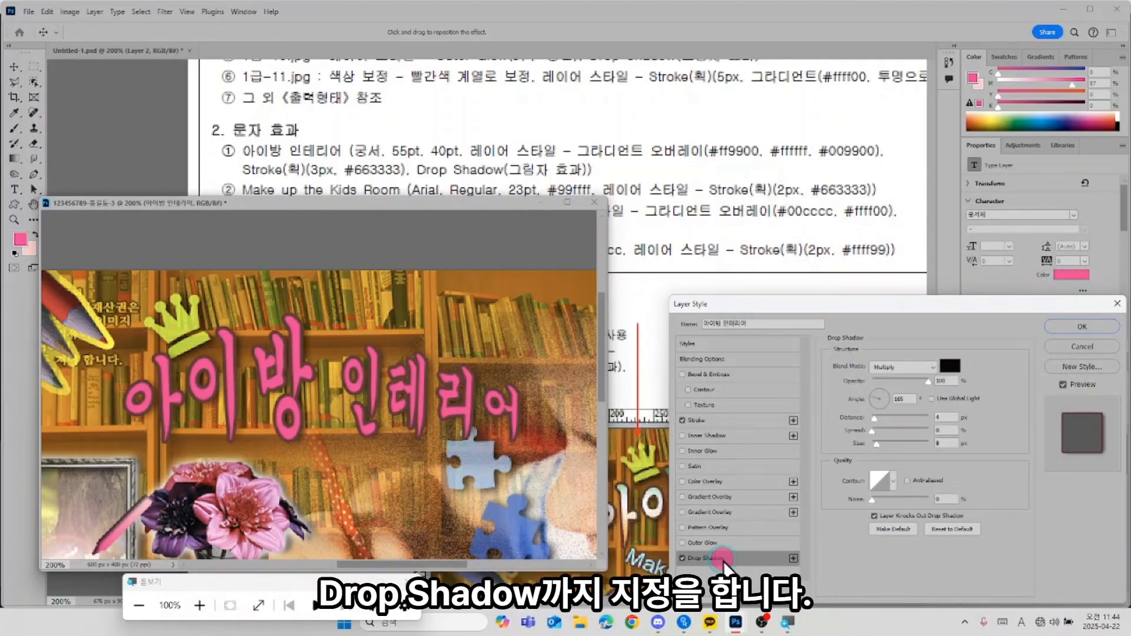
click(851, 415)
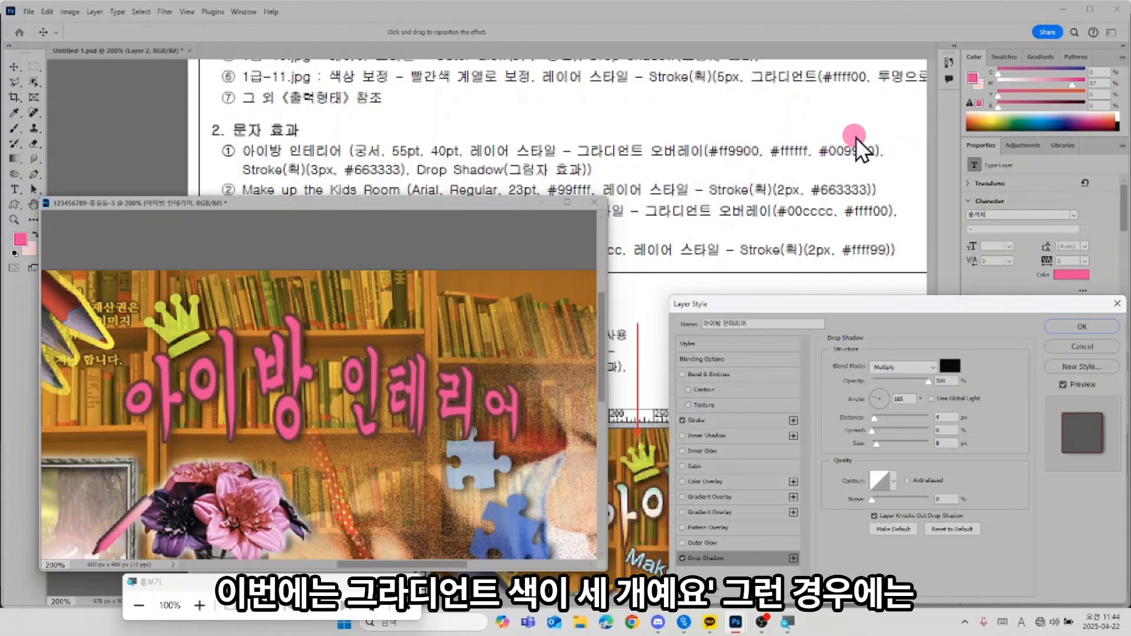
click(1072, 328)
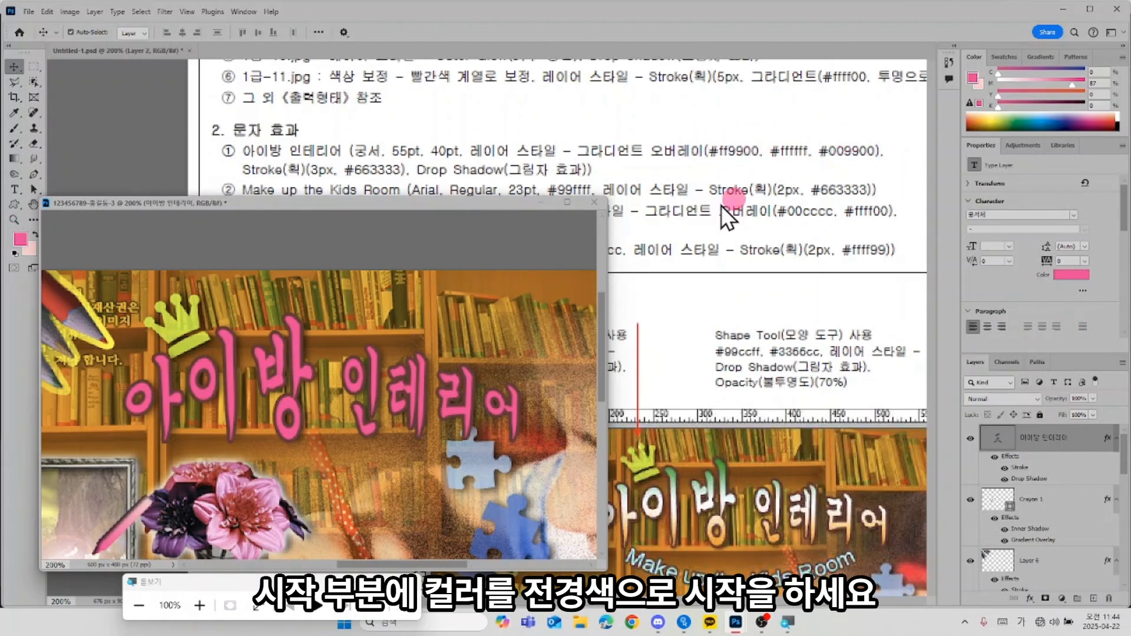
Step: Set the foreground color to #ff9900
click(20, 237)
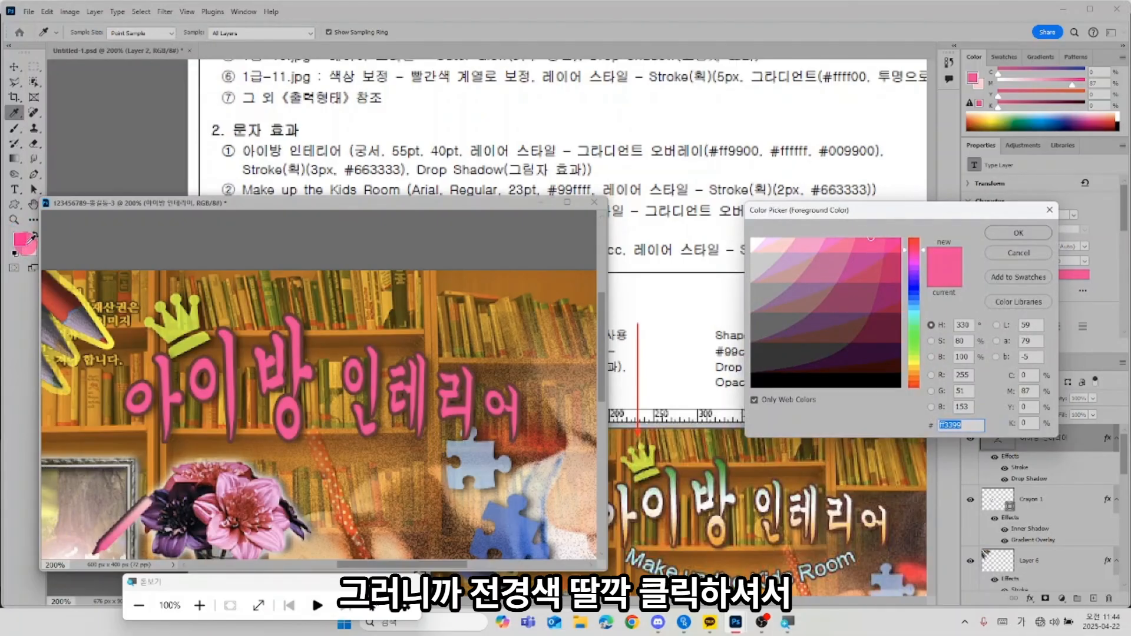
text(99)
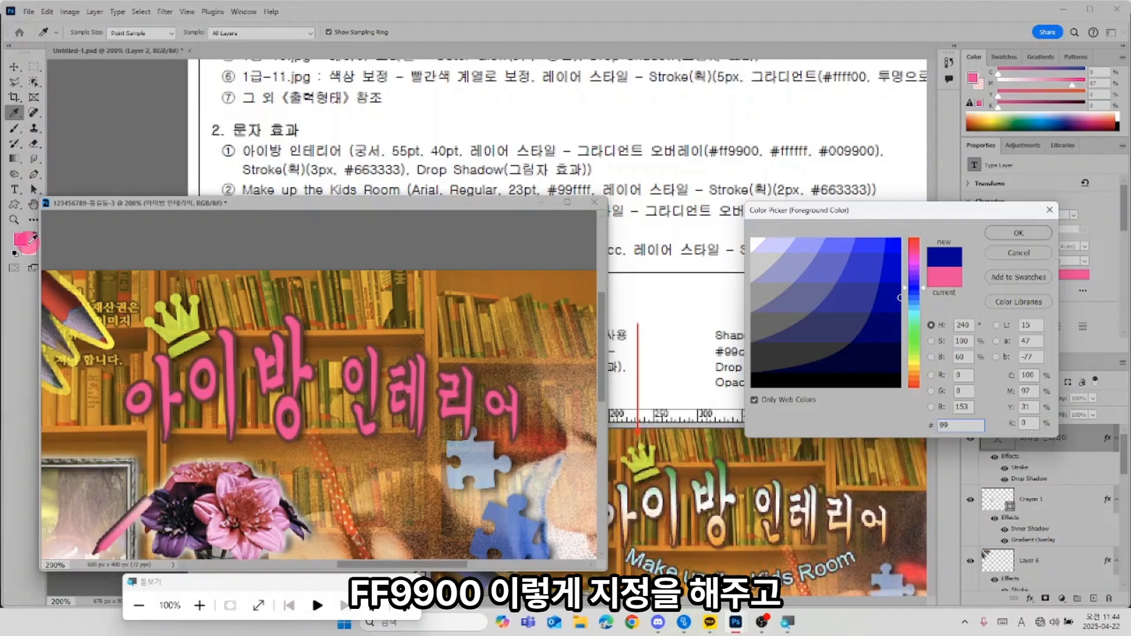
text(ff99)
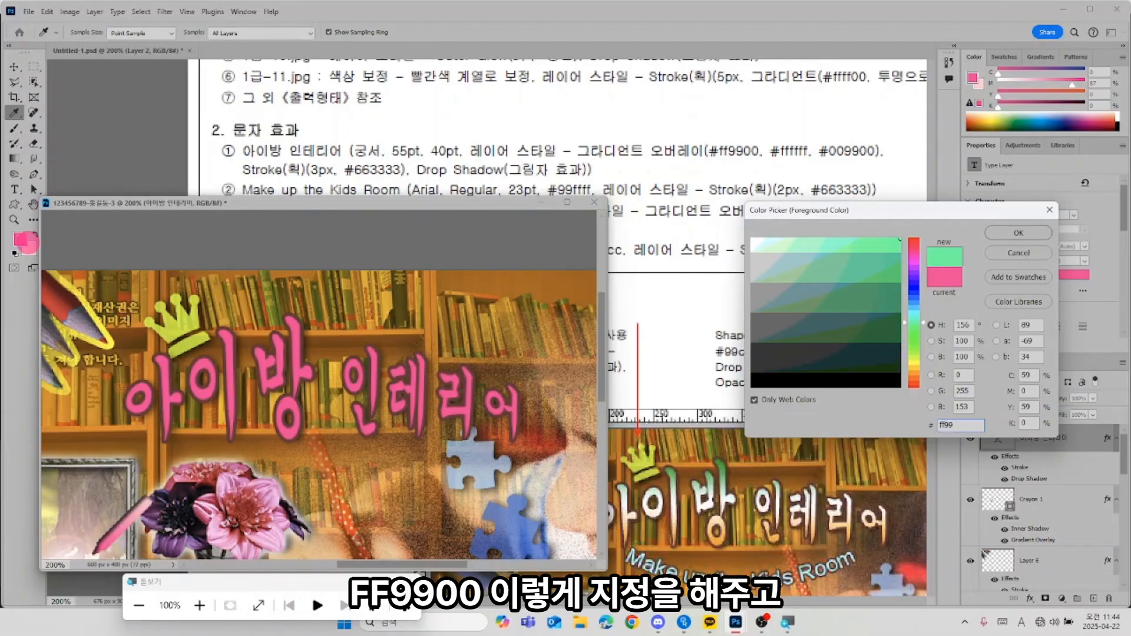
text(00)
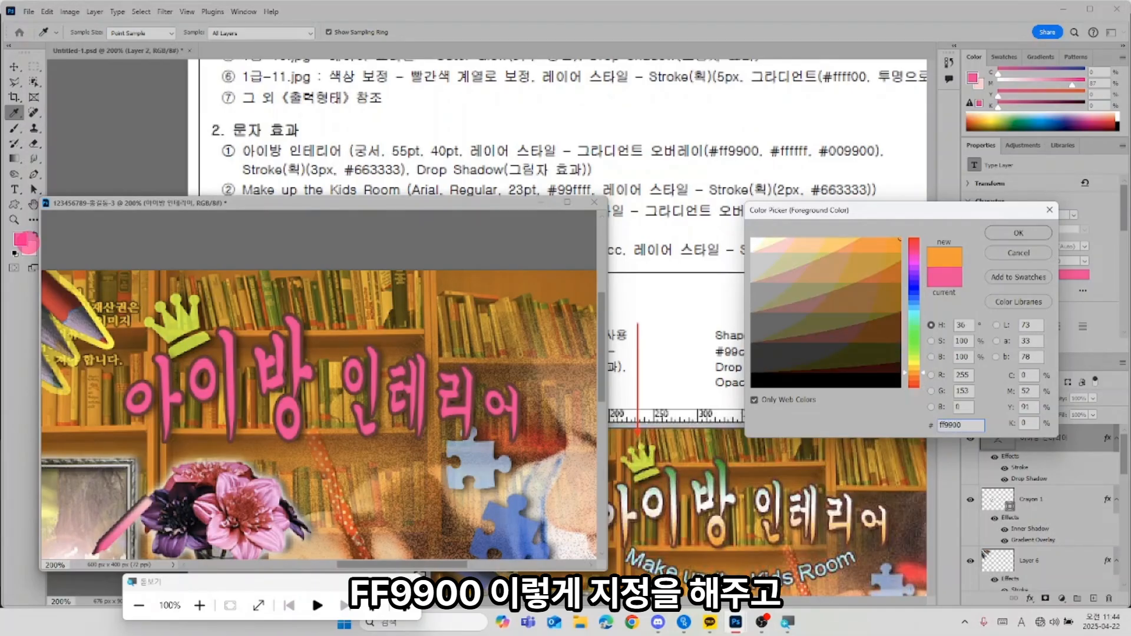
key(Return)
key(v)
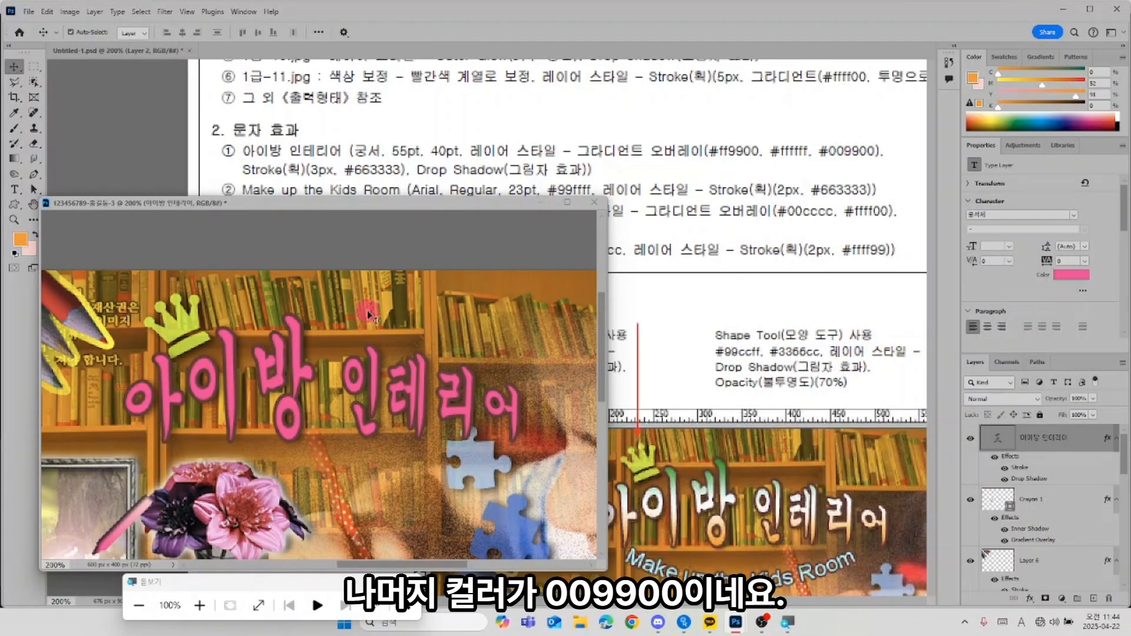
Step: Set the background color to #009900
click(27, 249)
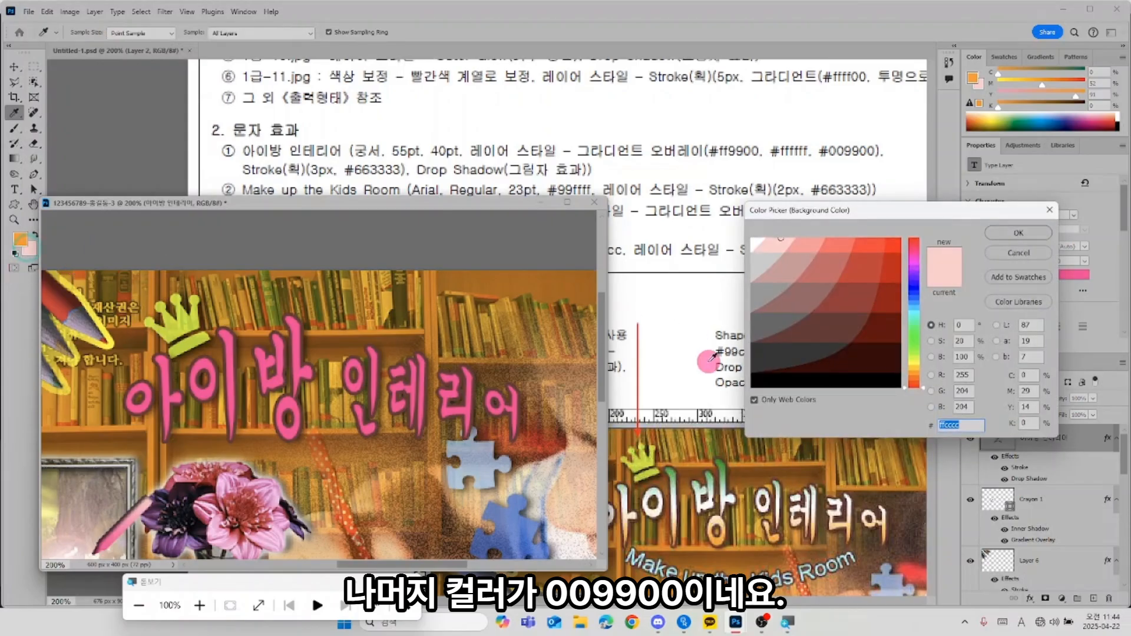
text(0099)
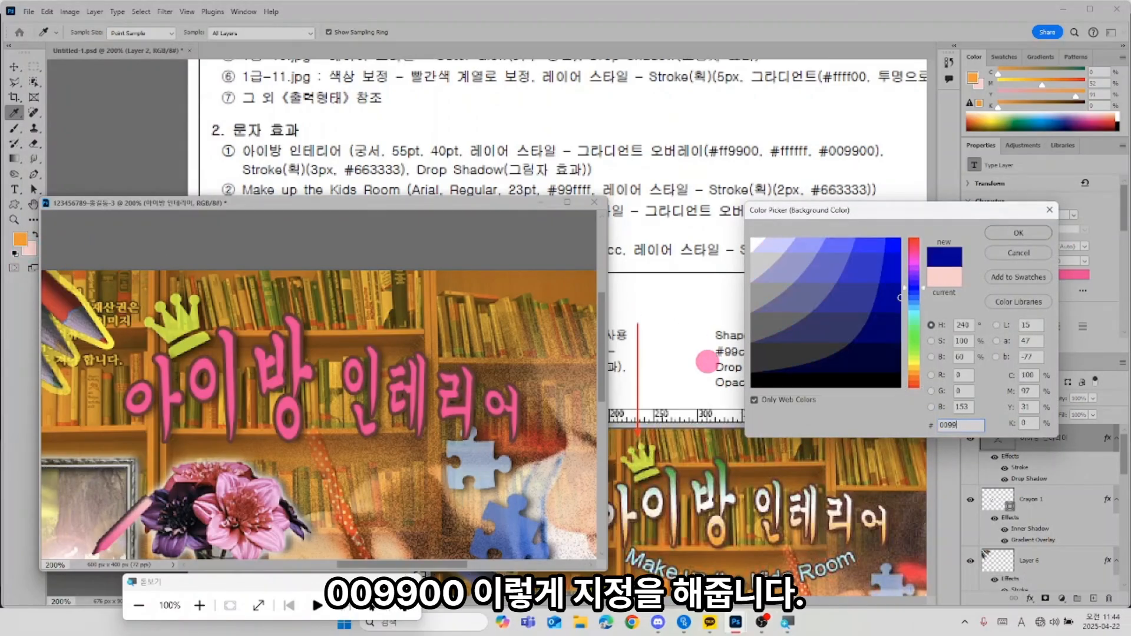
text(00)
key(Return)
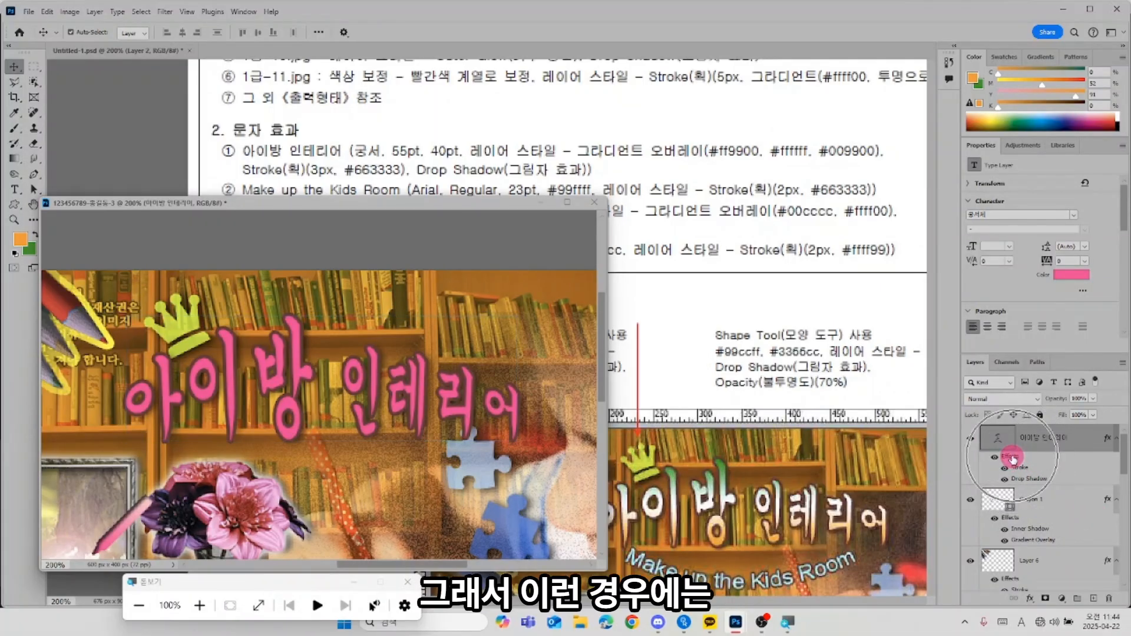
Step: Add a Gradient Overlay to the title using the Foreground to Background preset in orange and green
double_click(1012, 459)
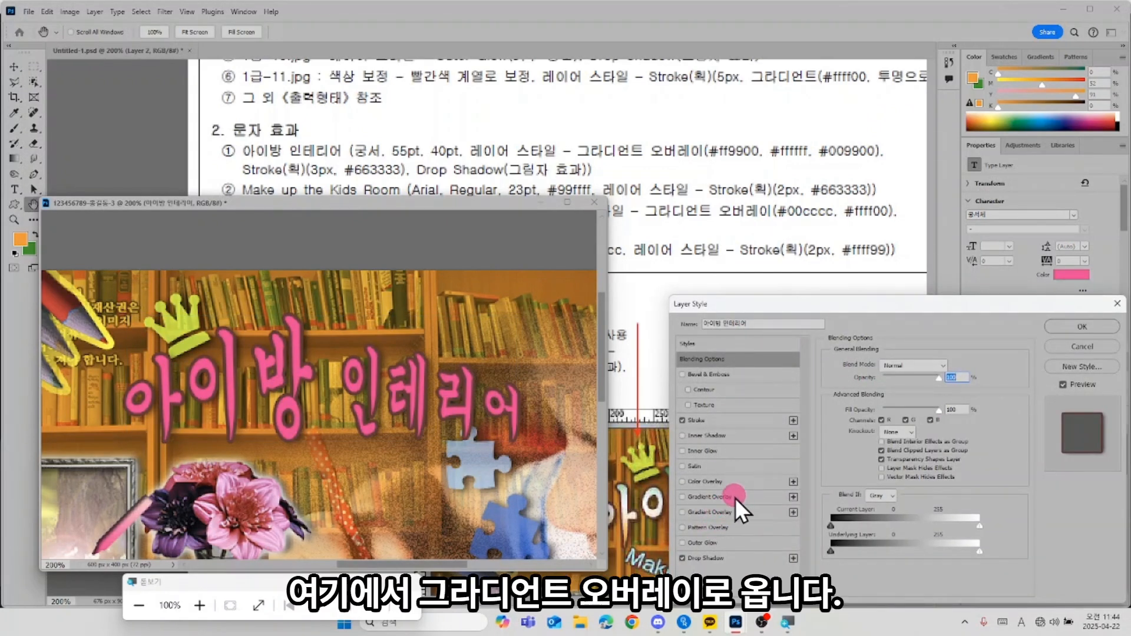
click(716, 497)
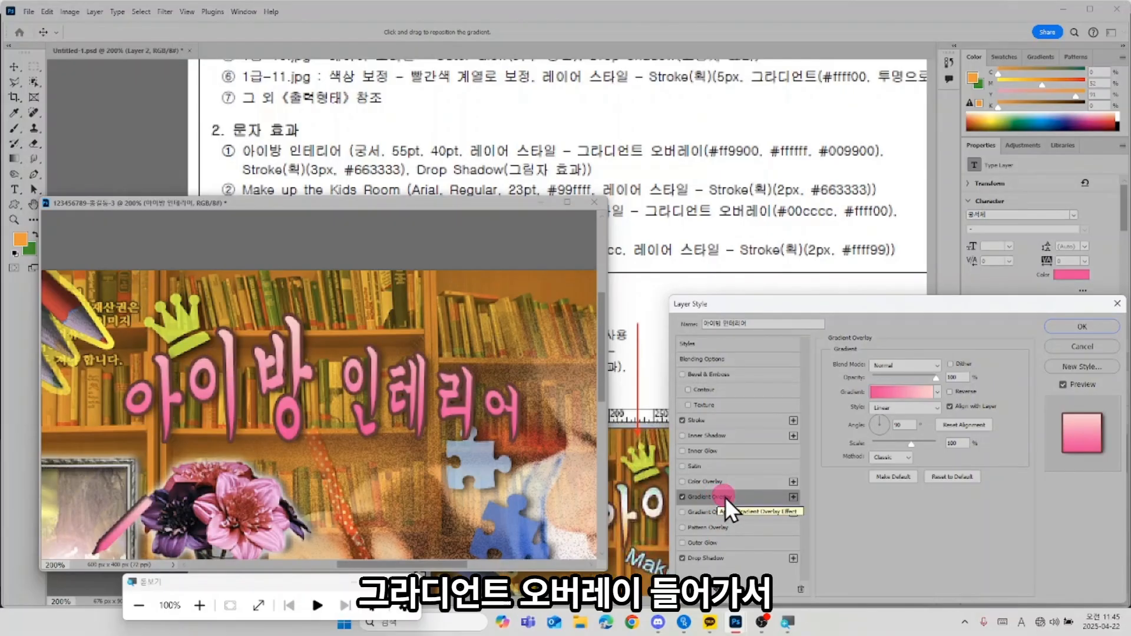
click(938, 392)
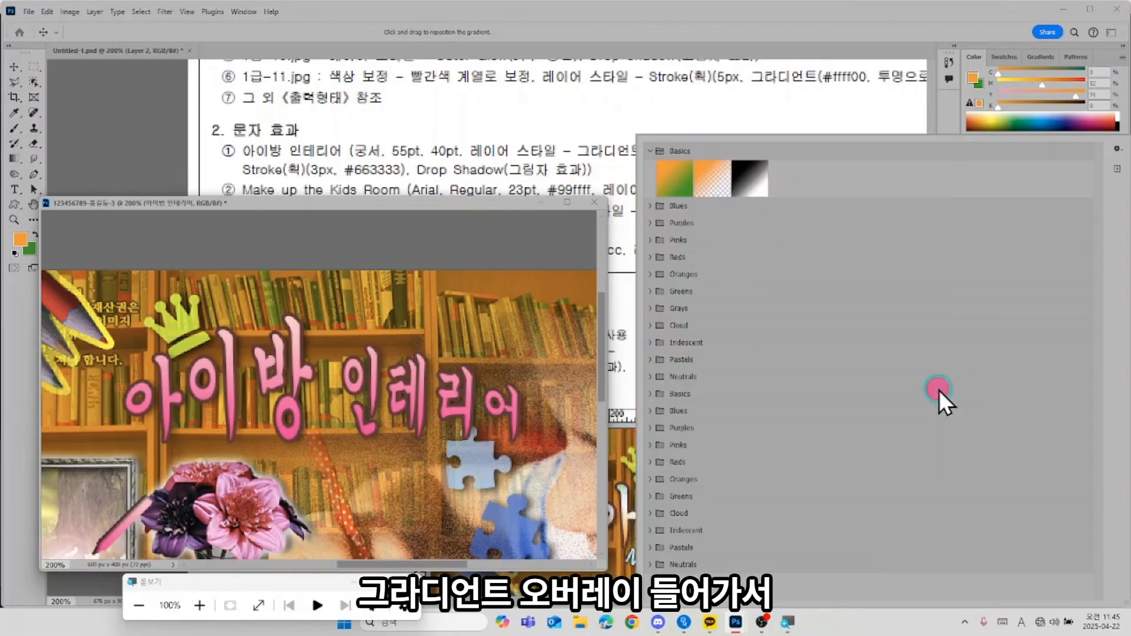
click(681, 176)
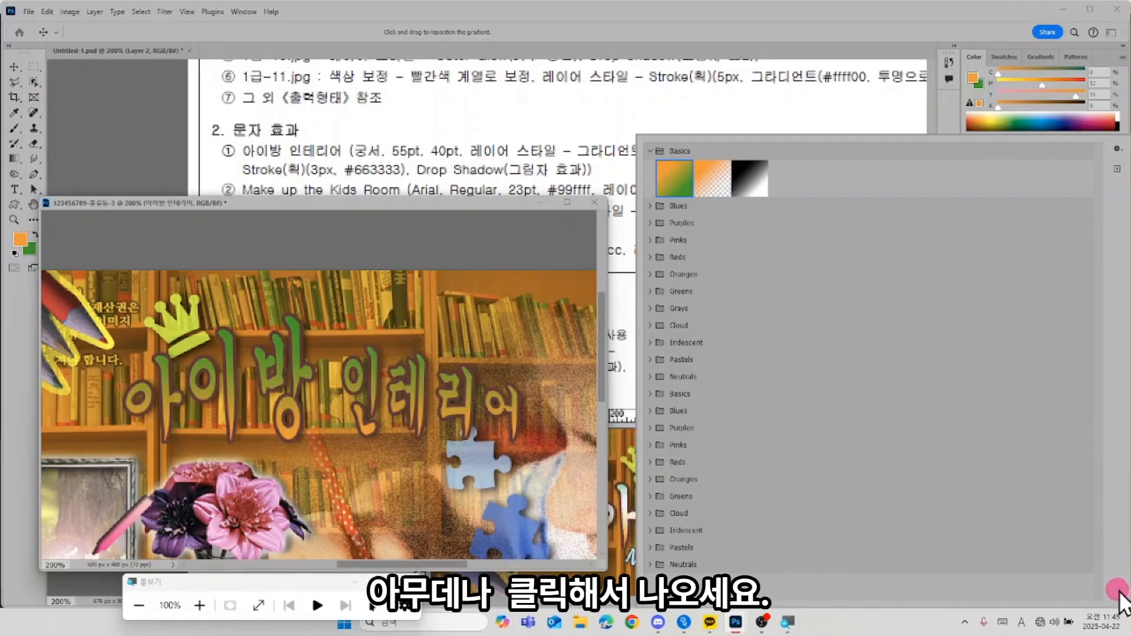
click(941, 16)
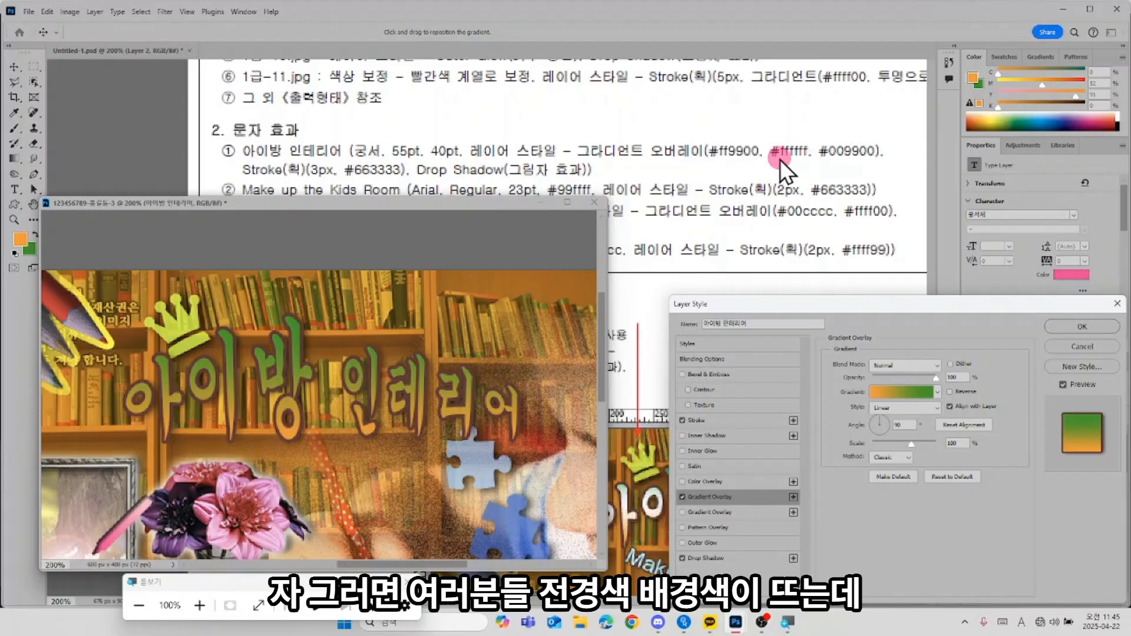
Step: Add a #ffffff color stop at the middle of the title's gradient overlay and apply the layer style
click(900, 393)
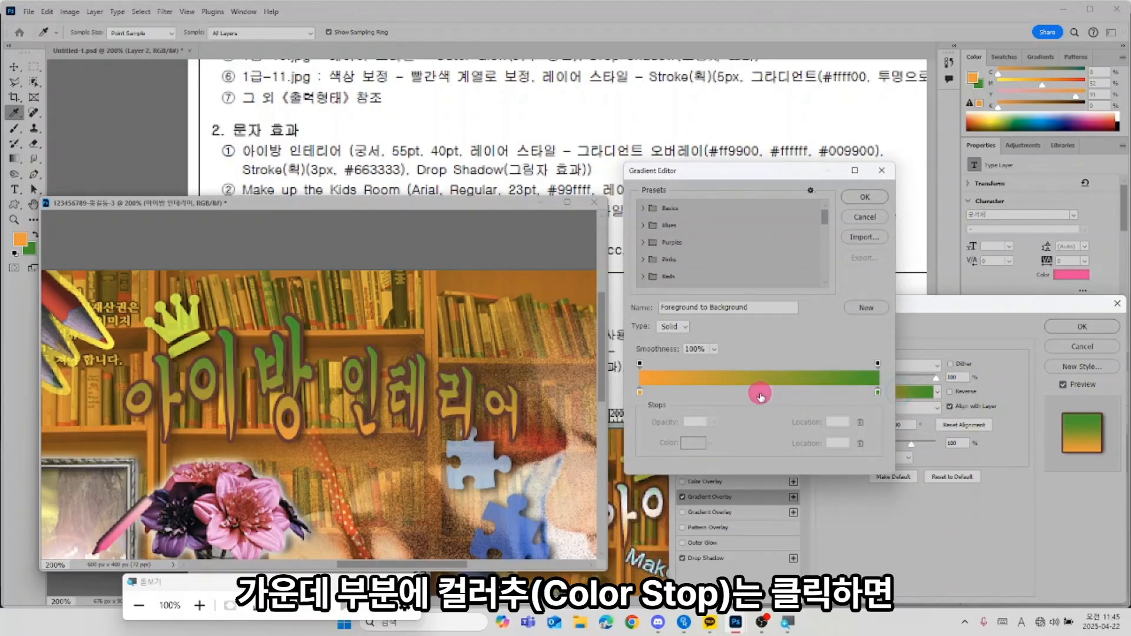
click(761, 391)
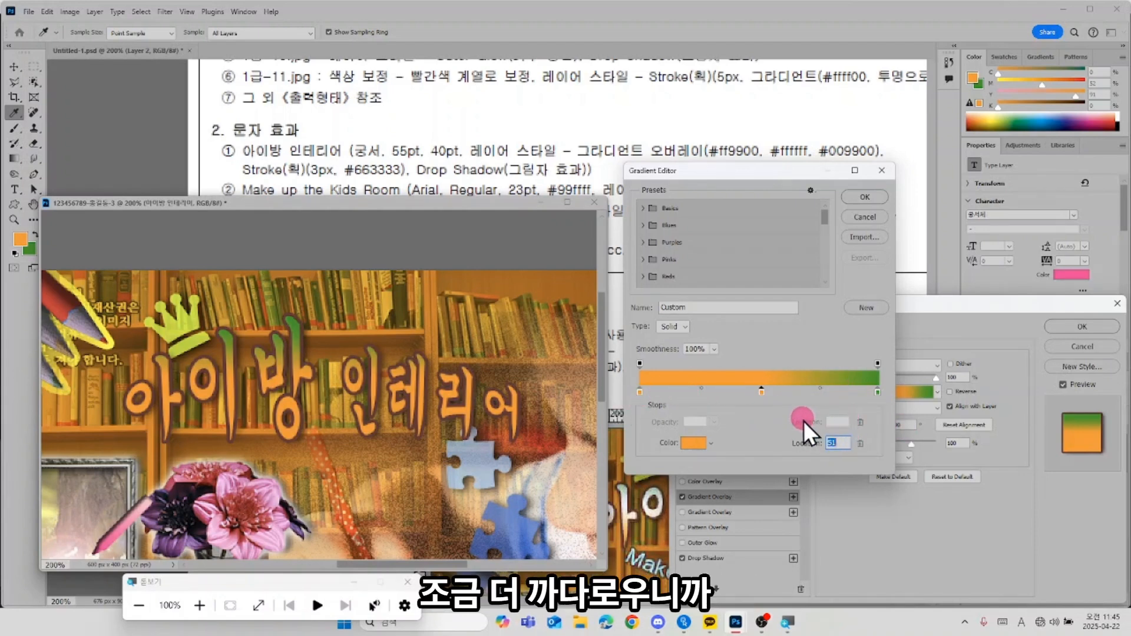
double_click(761, 390)
text(ffffff)
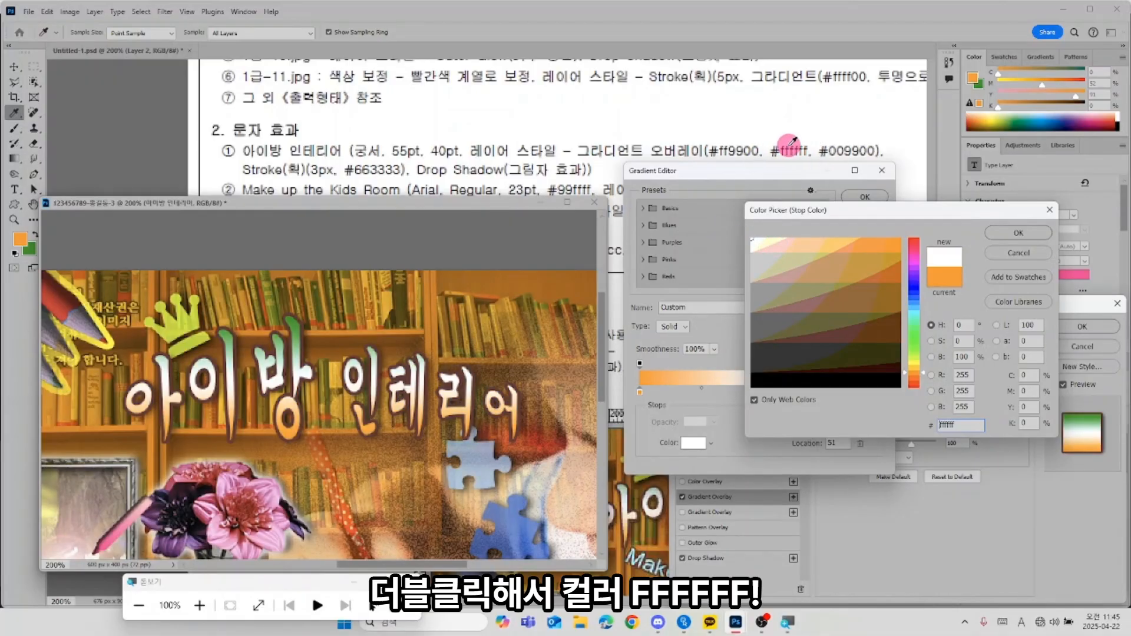
click(1010, 235)
click(874, 196)
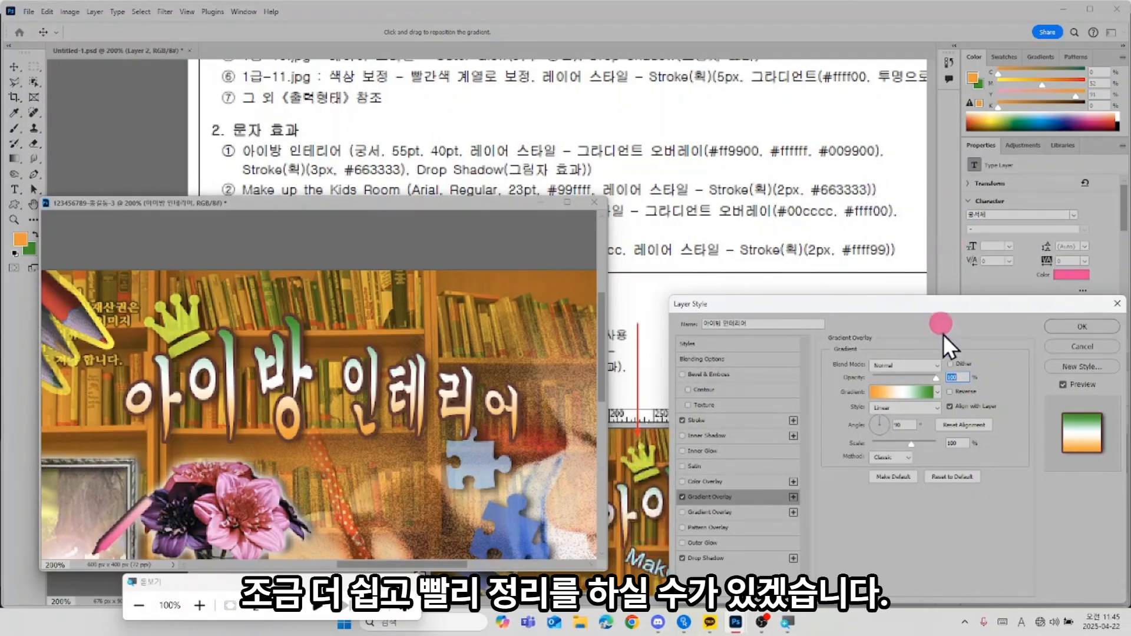
click(1077, 327)
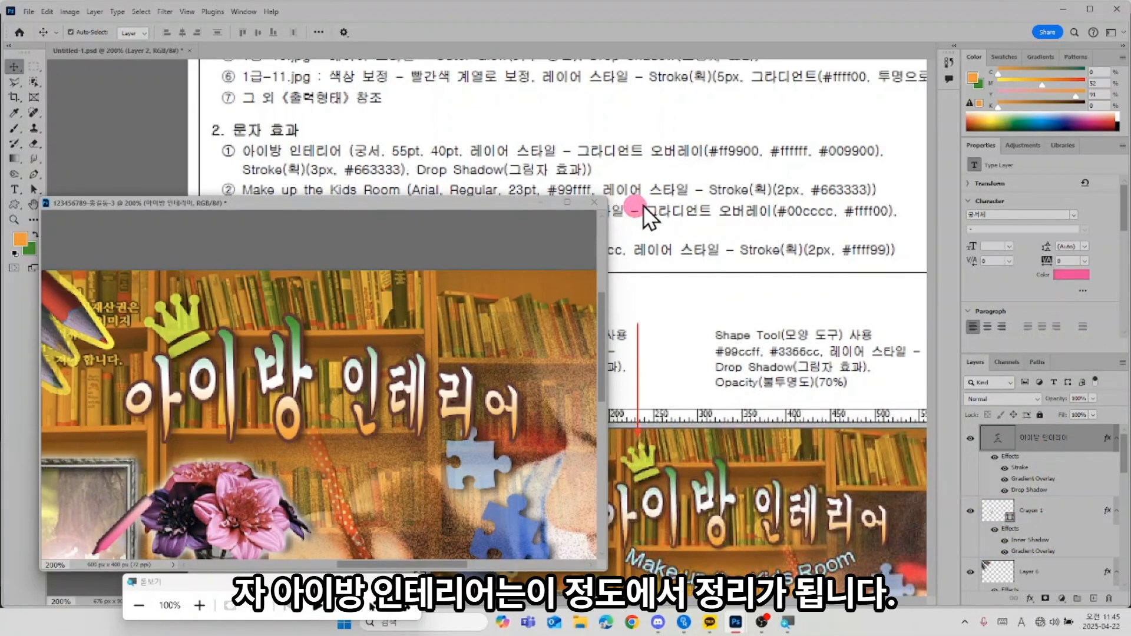
Step: Start a new text line below the title, just above the flowers, reading "Make up"
click(717, 246)
drag(740, 294, 734, 212)
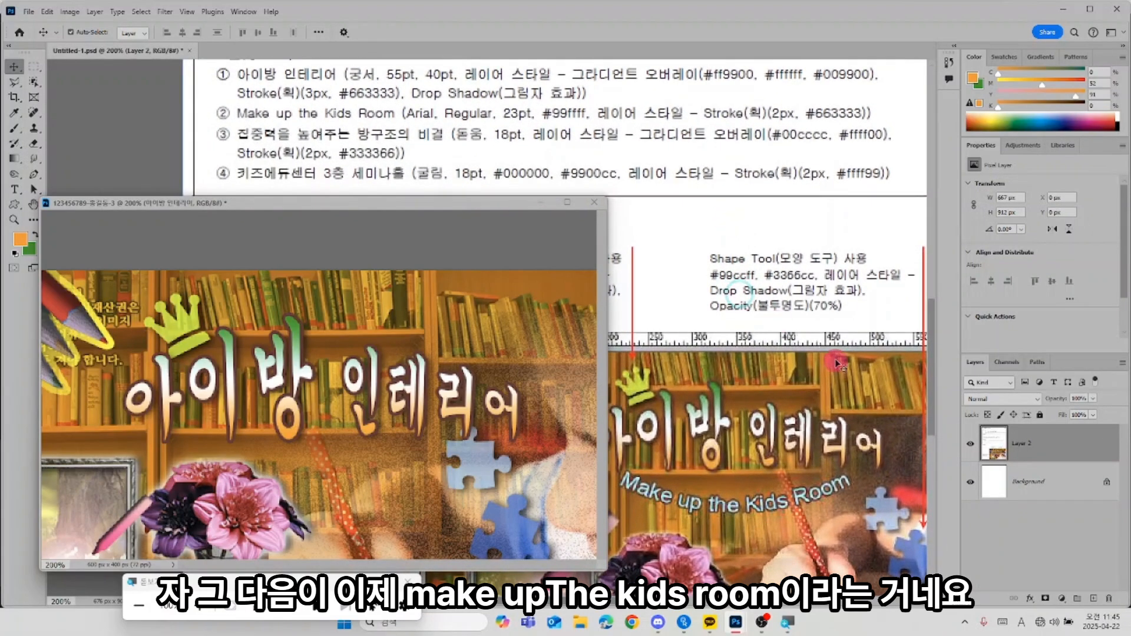
click(14, 188)
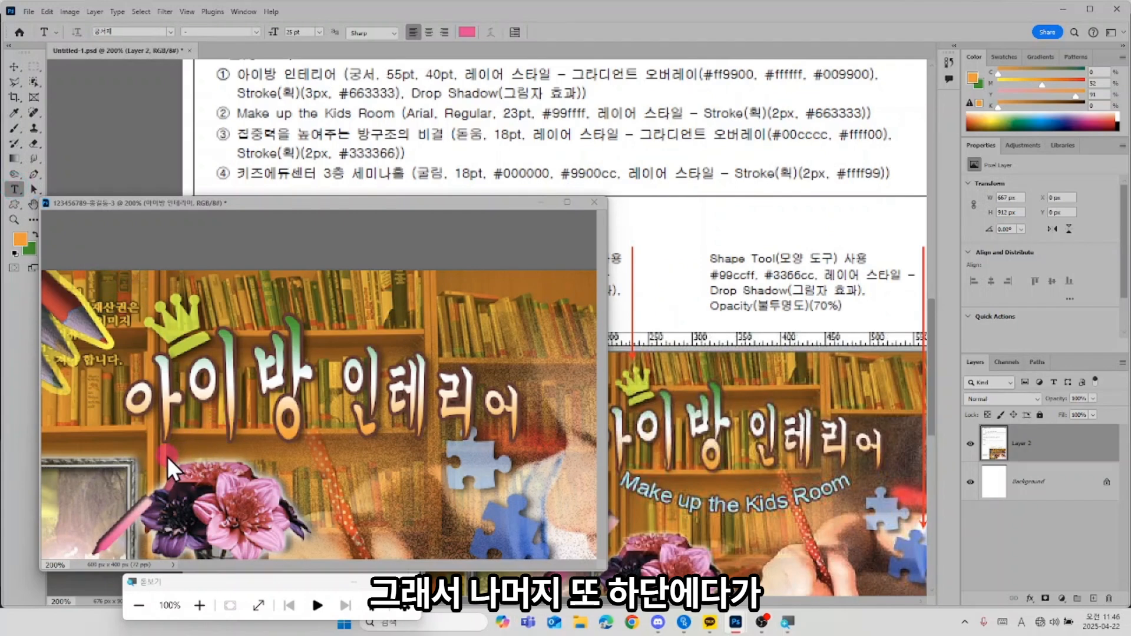
click(165, 480)
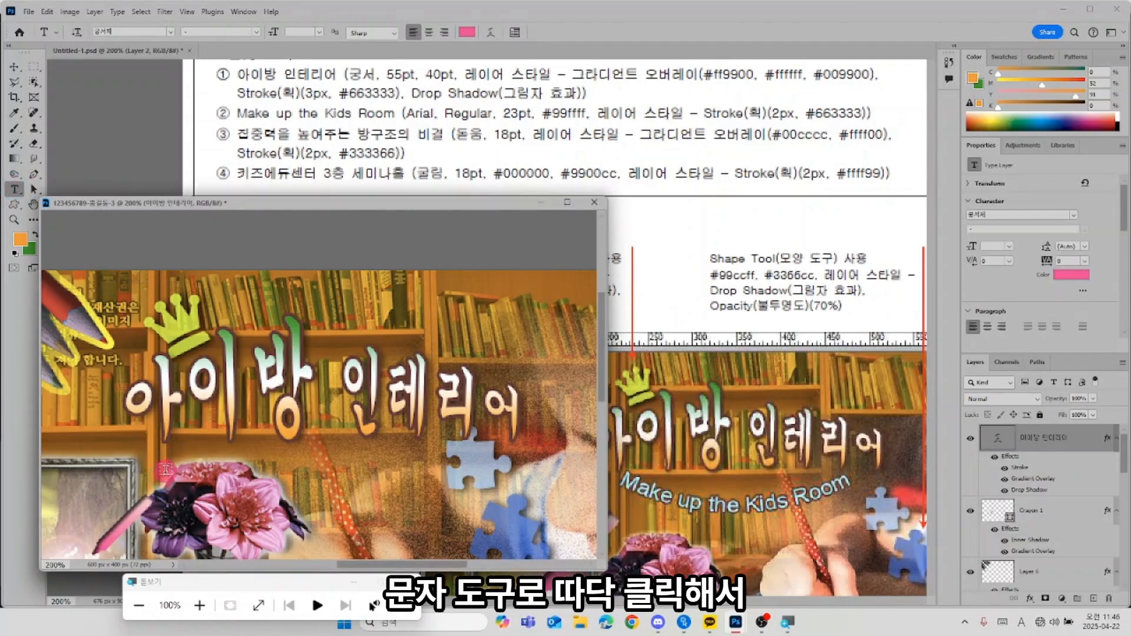
click(166, 487)
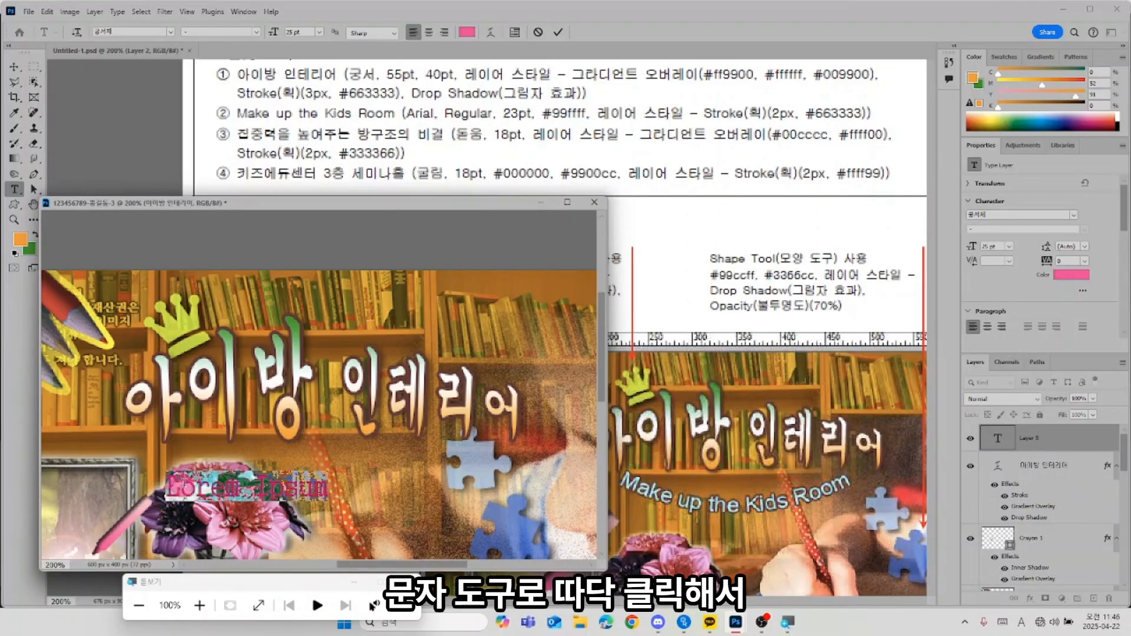
text(M)
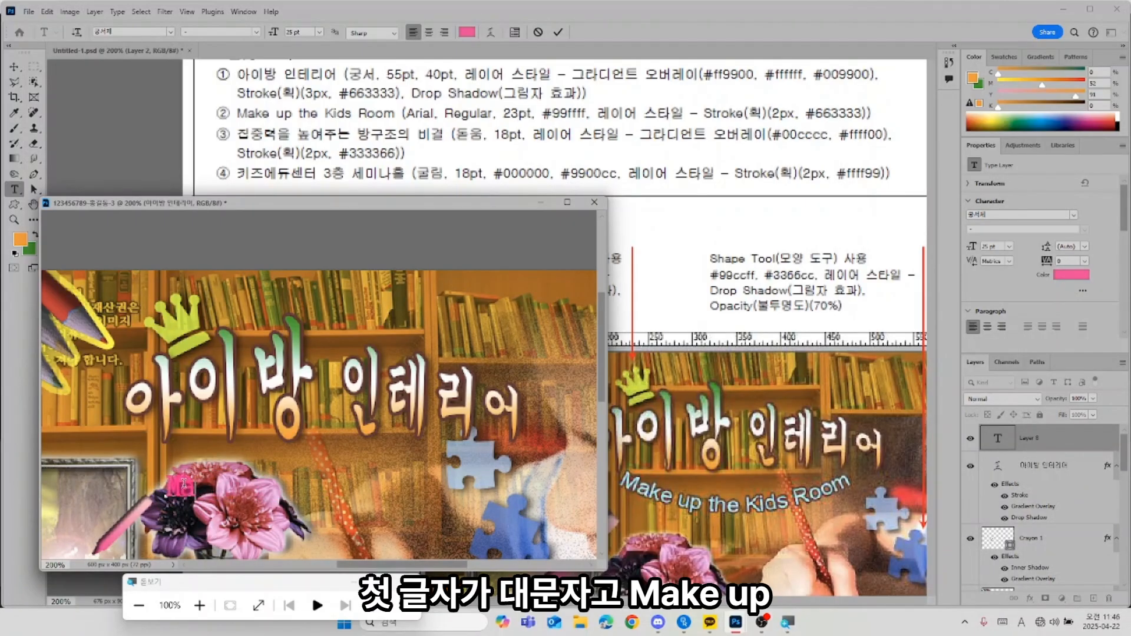
text(ake up)
Step: Set the color of the "Make up" text to white
key(ctrl+a)
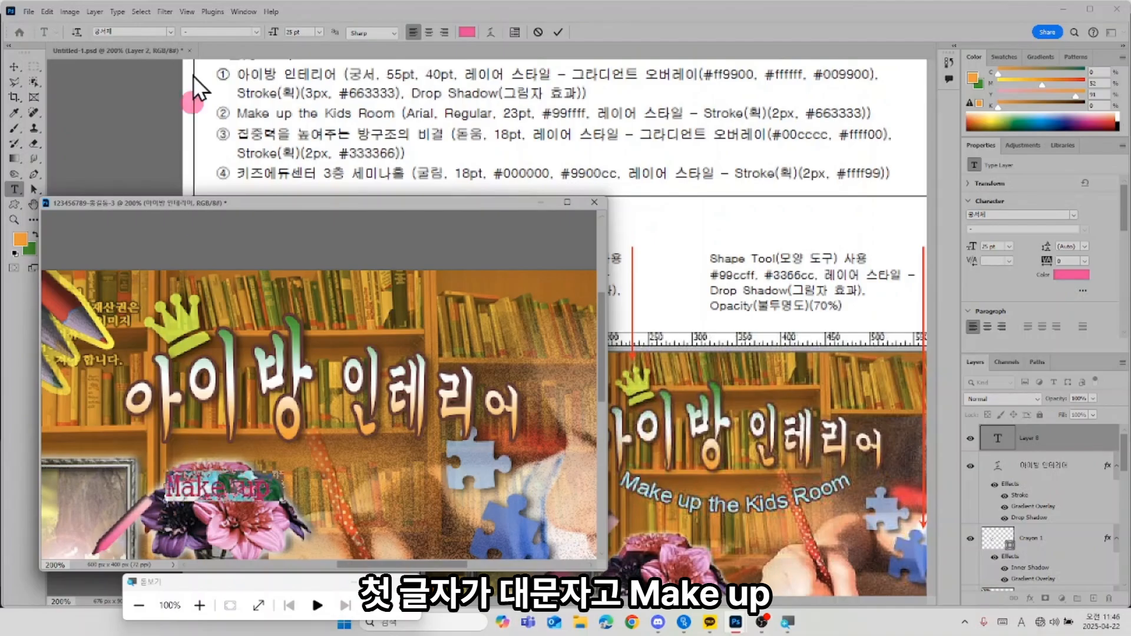
click(467, 33)
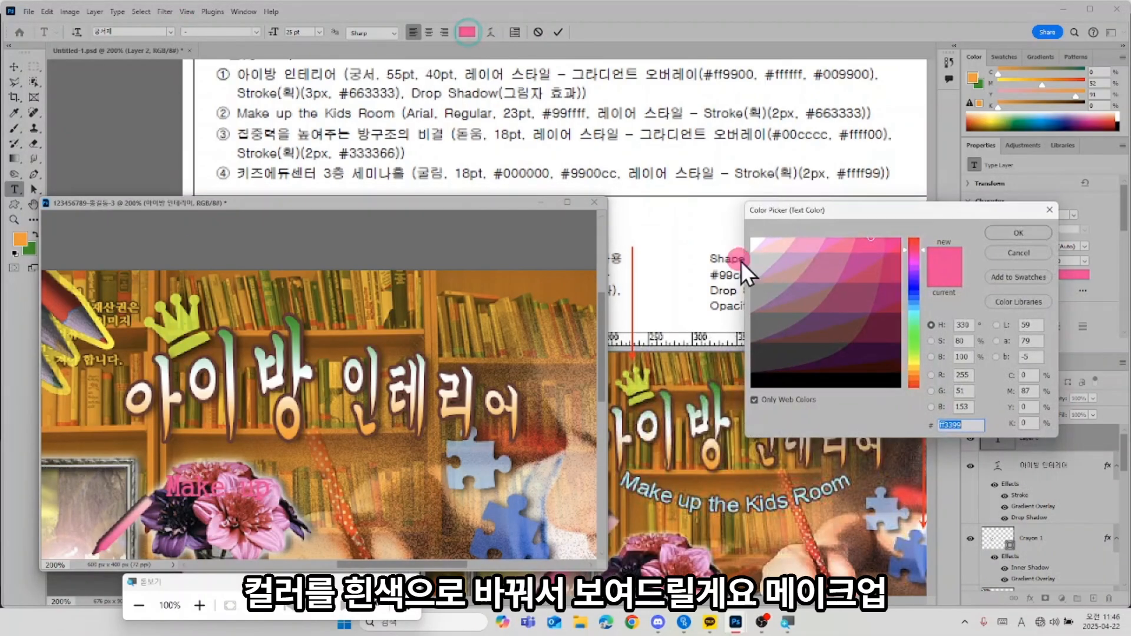
click(754, 240)
click(995, 233)
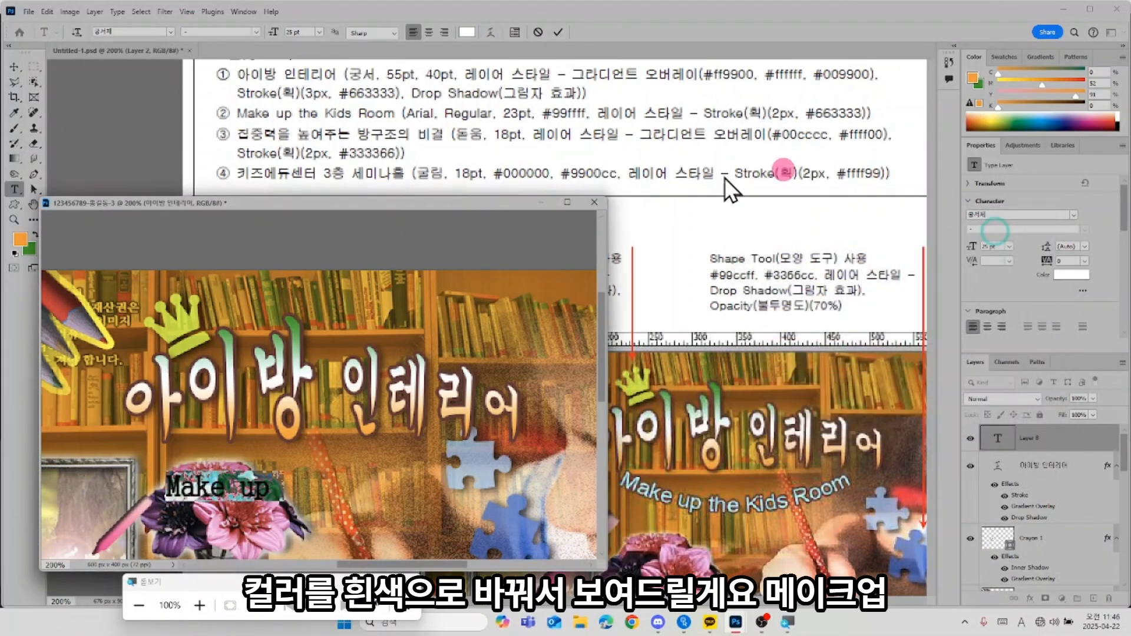
Step: Extend the text line to read "Make up the Kids Room"
click(283, 488)
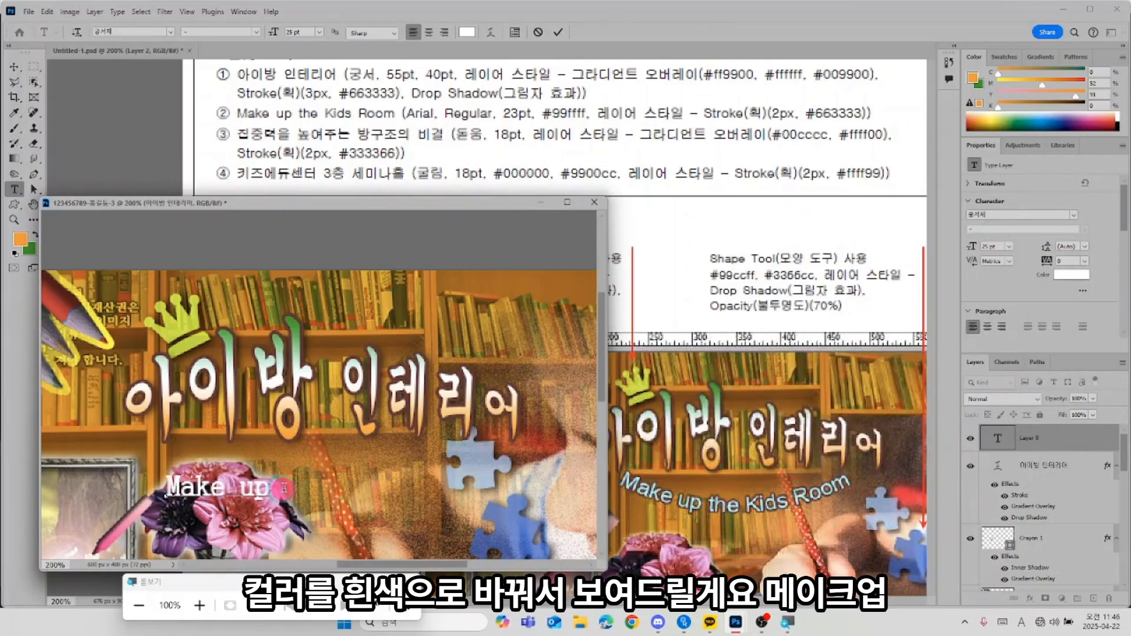
text(the K)
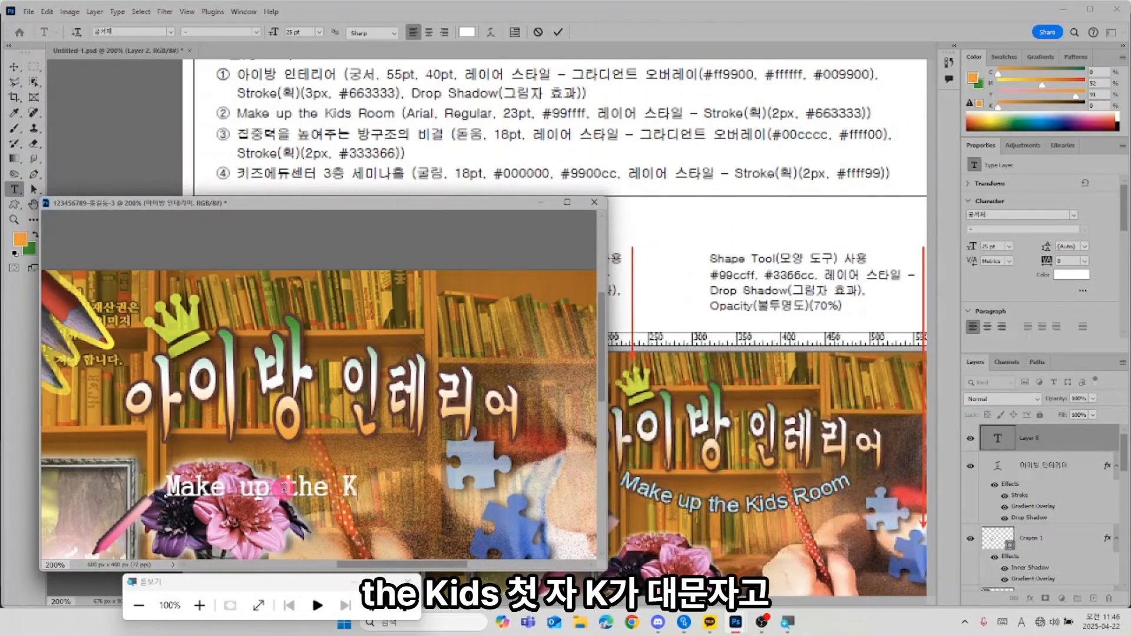
text(ids Roo)
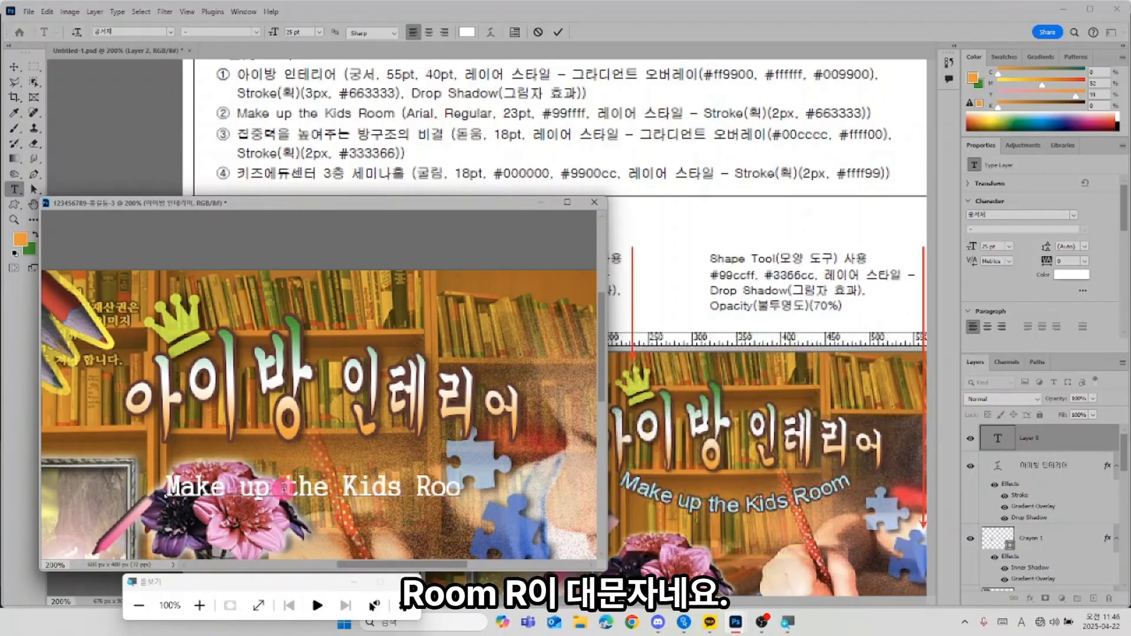
text(m)
Step: Set the font of the whole "Make up the Kids Room" line to Arial from the favorite fonts
key(ctrl+a)
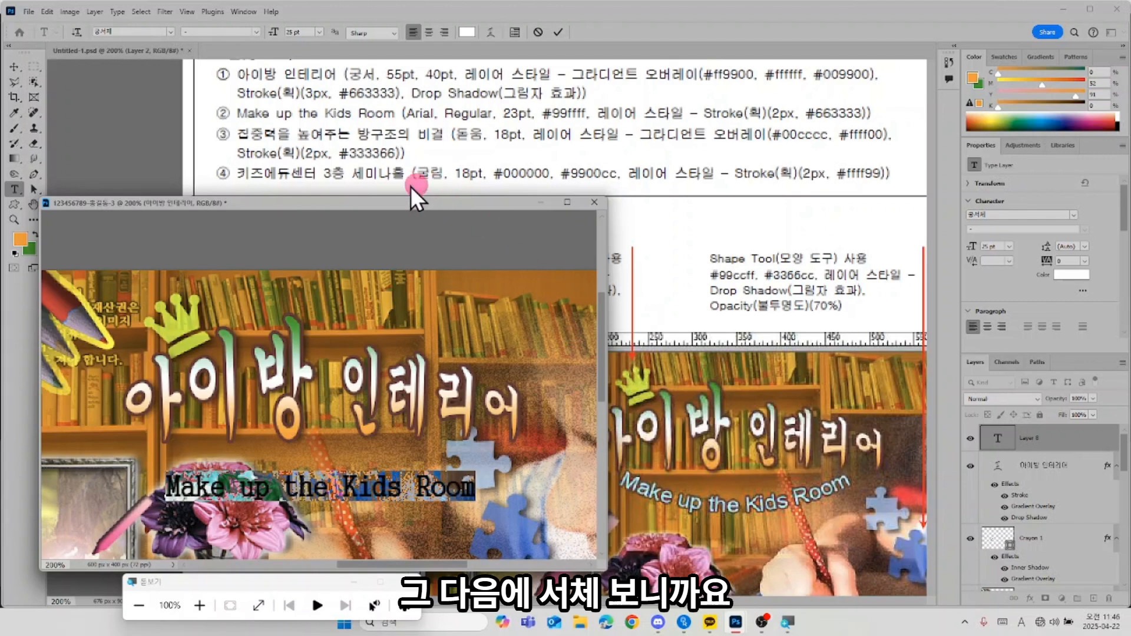
click(169, 31)
text(Arial)
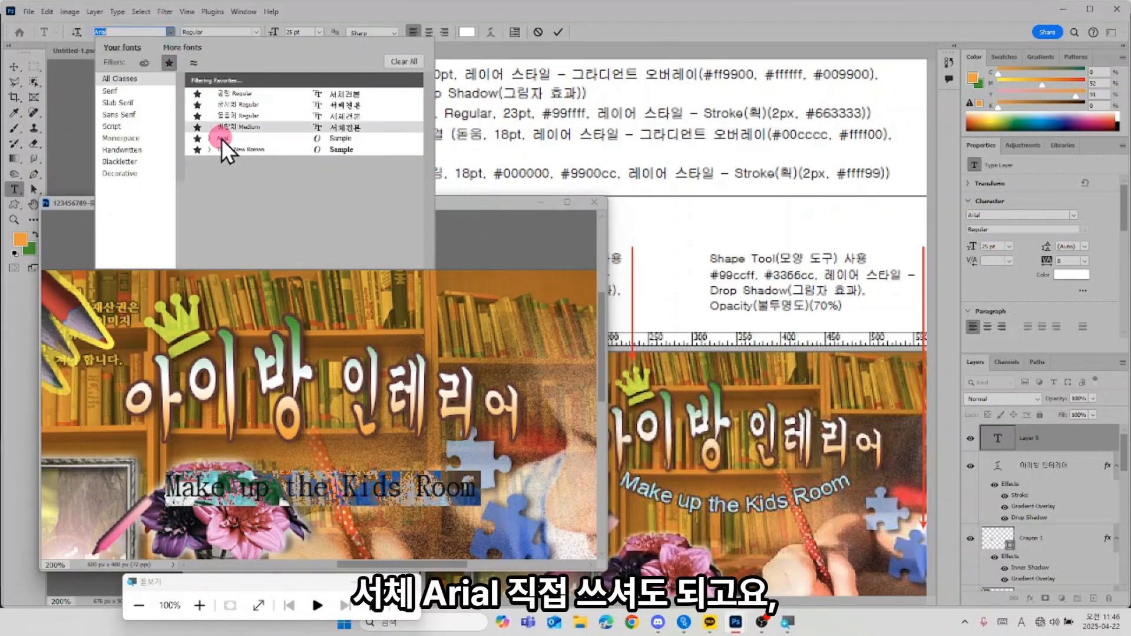
click(225, 139)
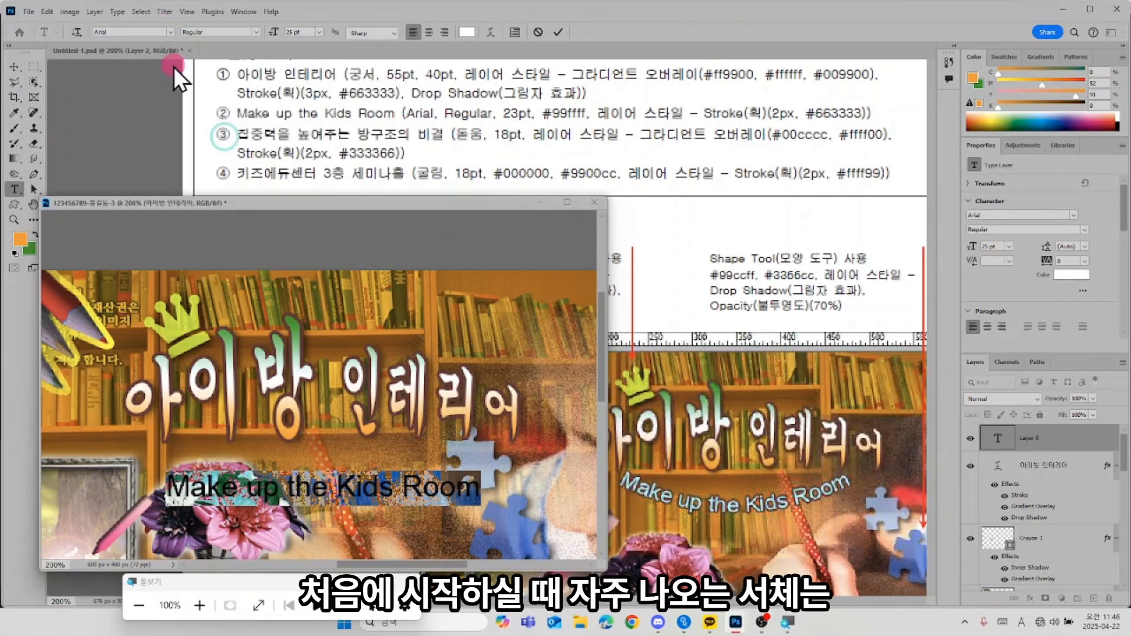
click(171, 30)
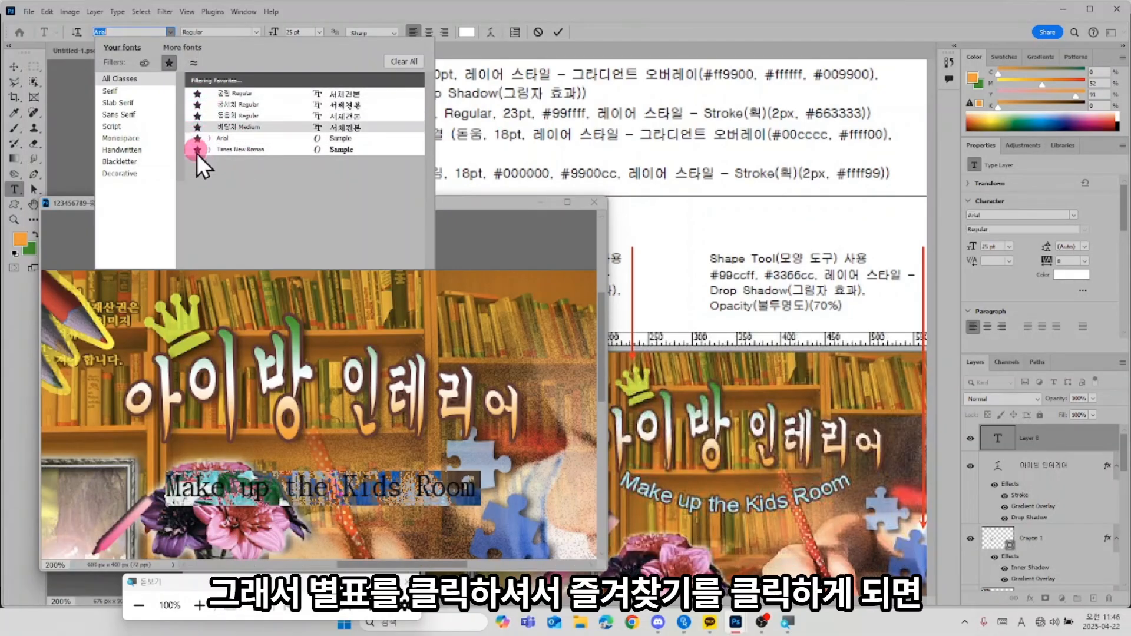
click(168, 63)
click(168, 63)
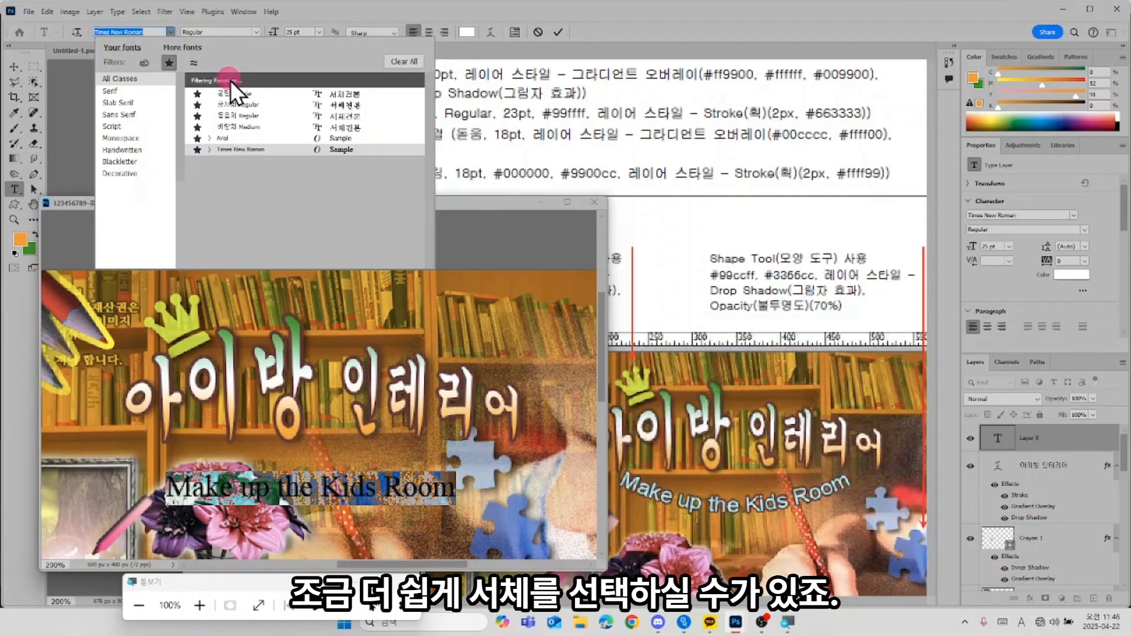
click(243, 143)
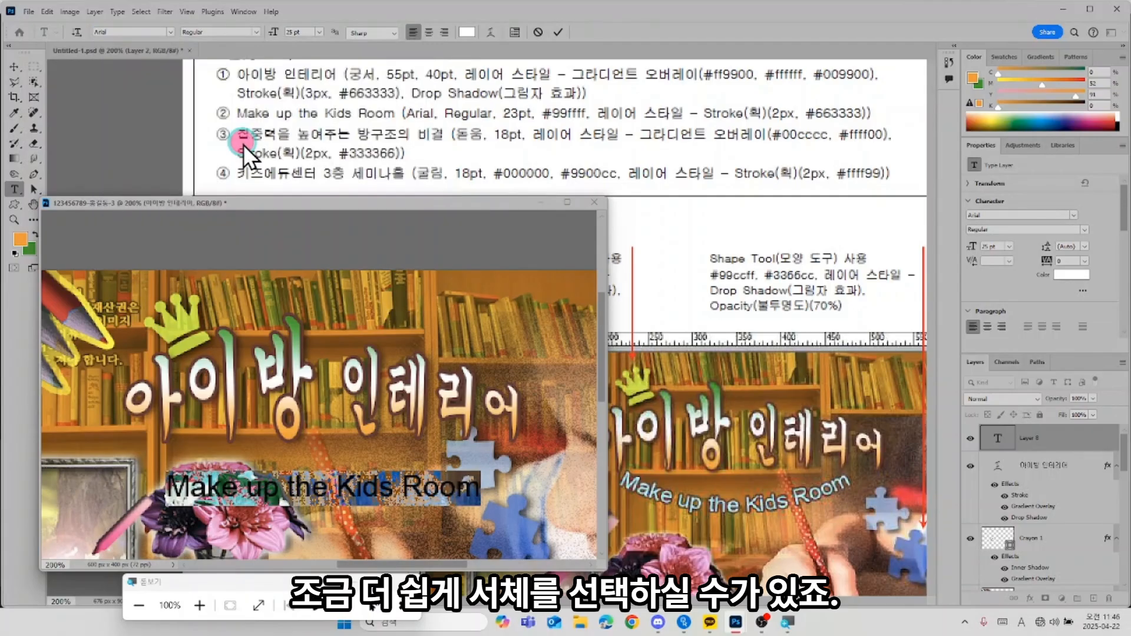
Step: Set the subtitle's font style to Regular and its size to 23 pt
click(258, 29)
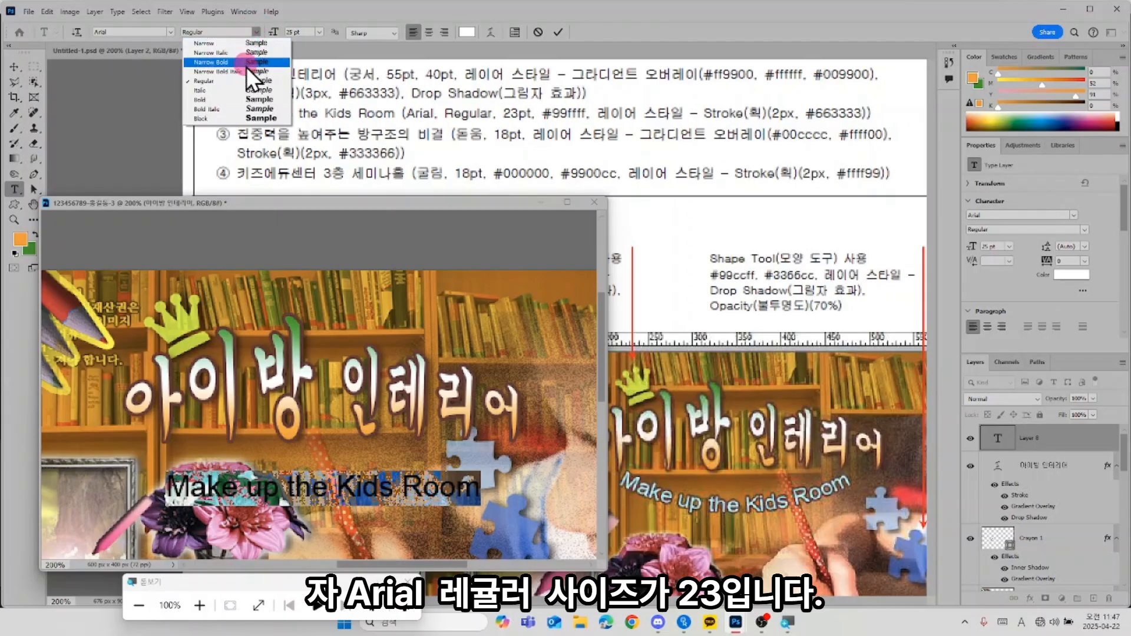
click(241, 82)
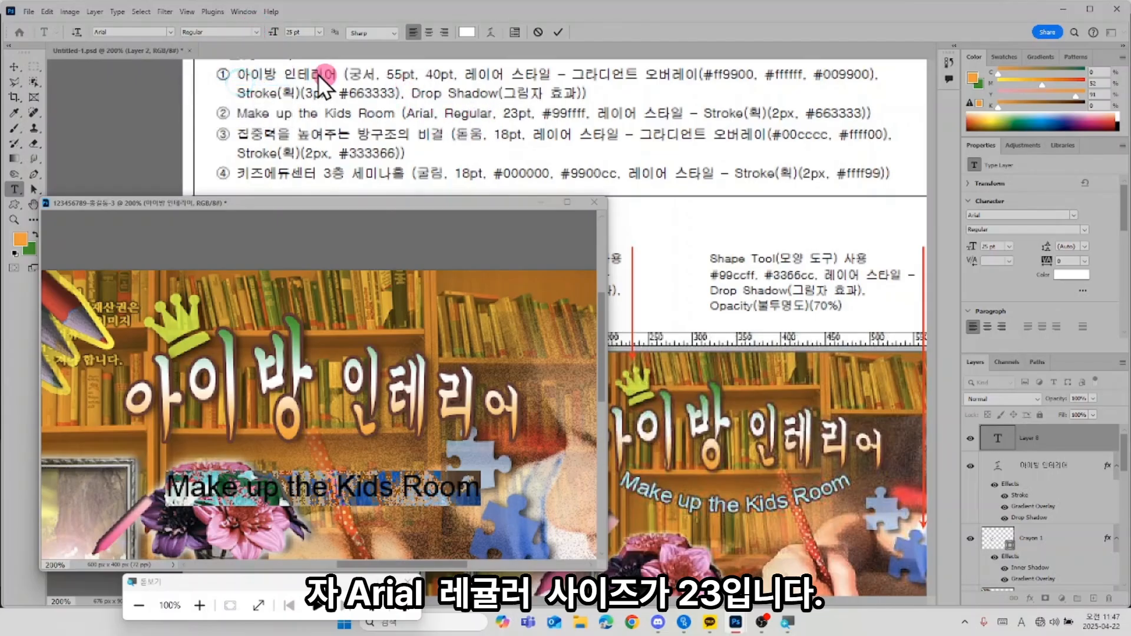
click(303, 31)
text(23)
key(Return)
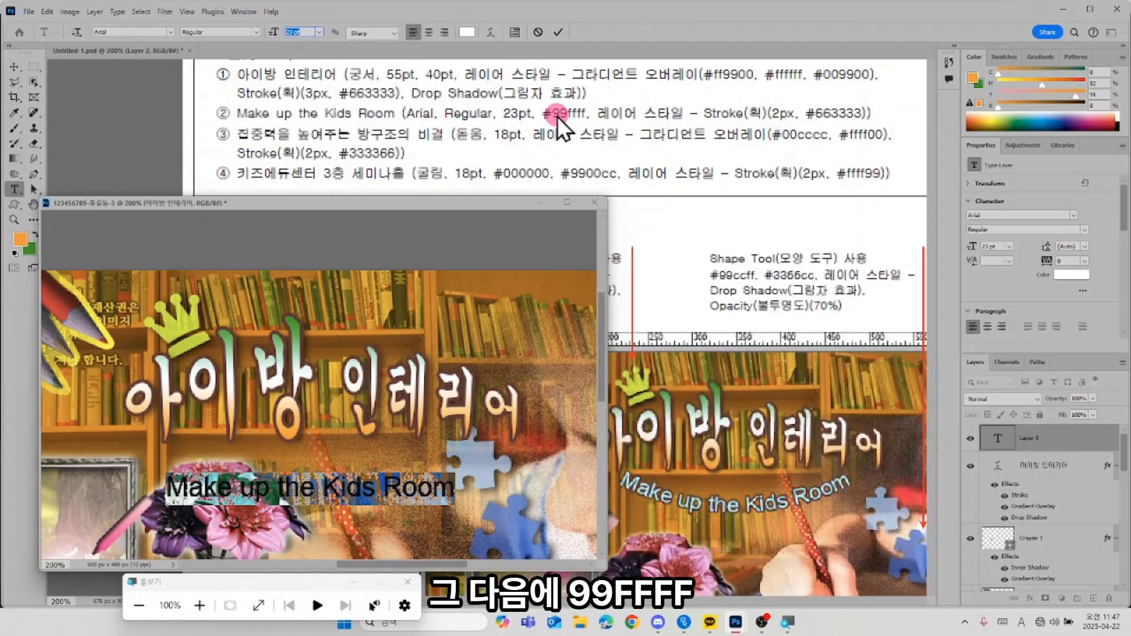
Step: Set the color of the "Make up the Kids Room" text to #99ffff
click(459, 35)
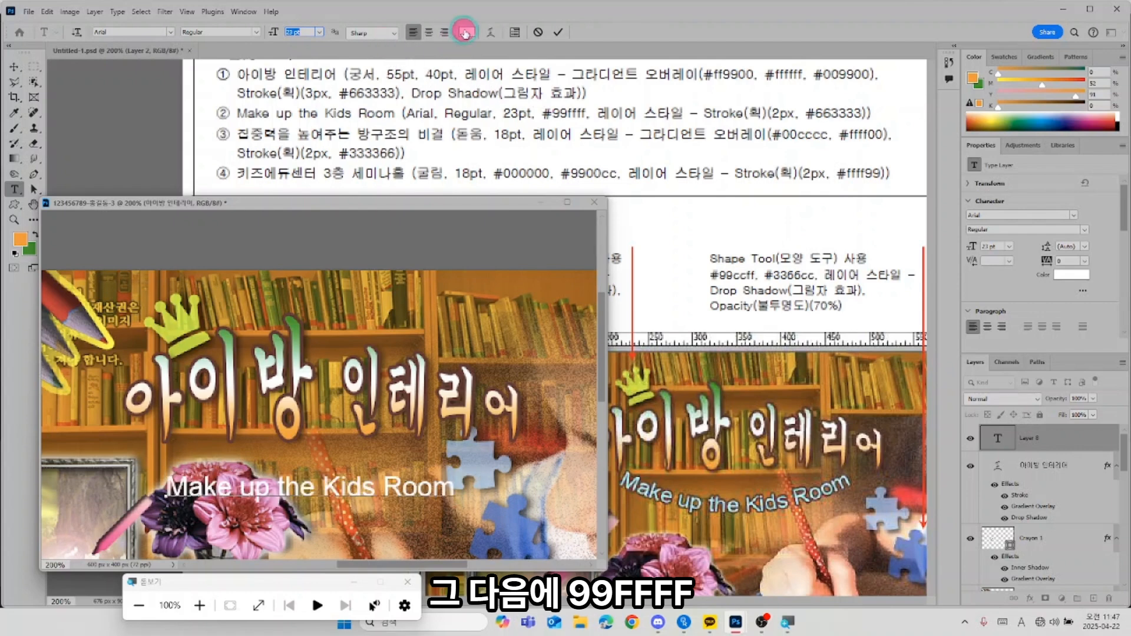
click(951, 428)
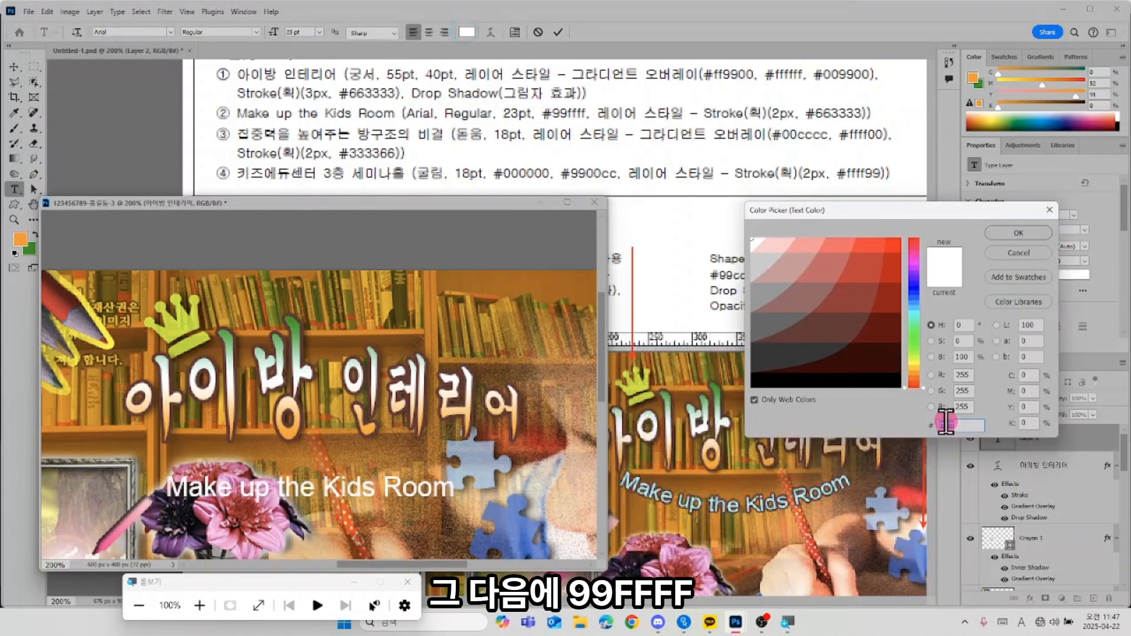
drag(945, 422, 913, 421)
text(999)
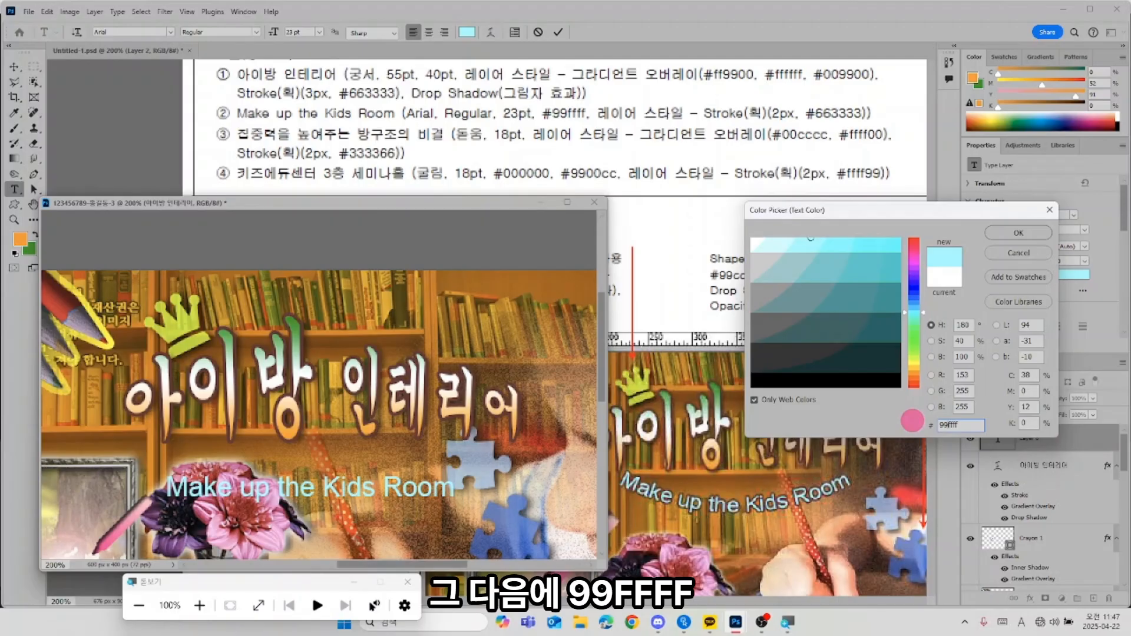
key(Return)
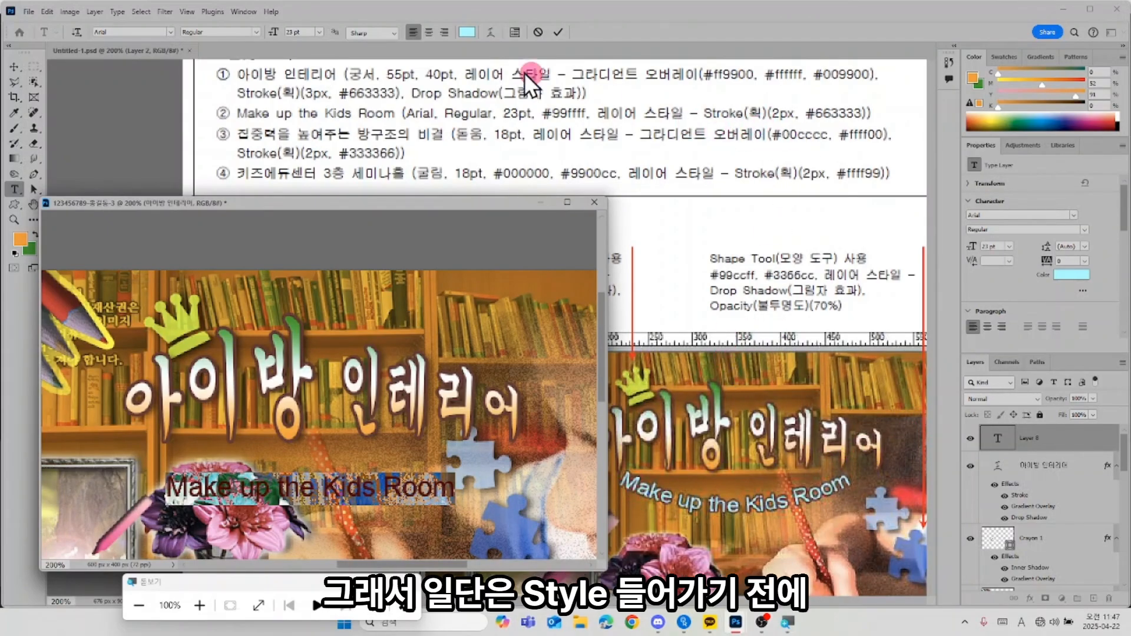
Step: Warp the subtitle with a horizontal Arc at -30% bend and move it up closer to the title
click(489, 34)
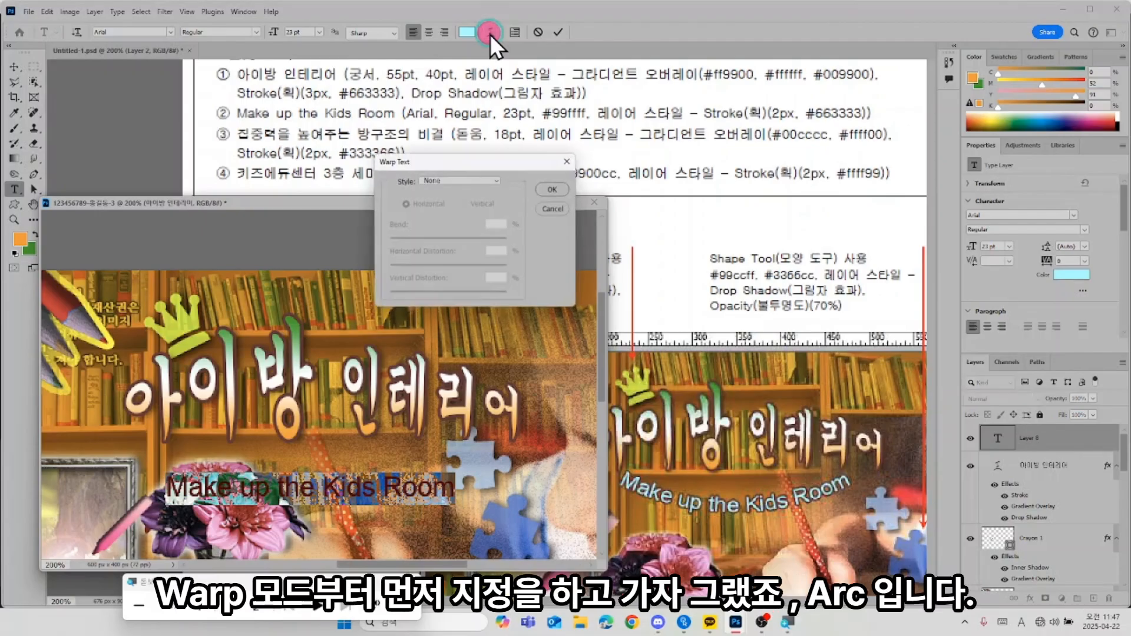
click(504, 186)
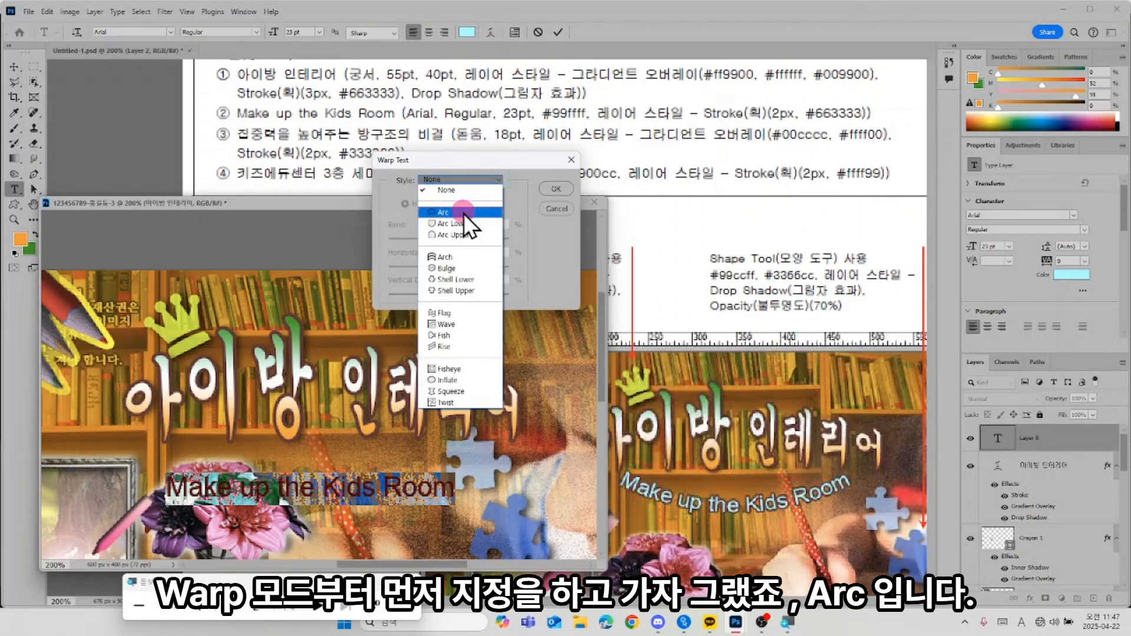
click(465, 213)
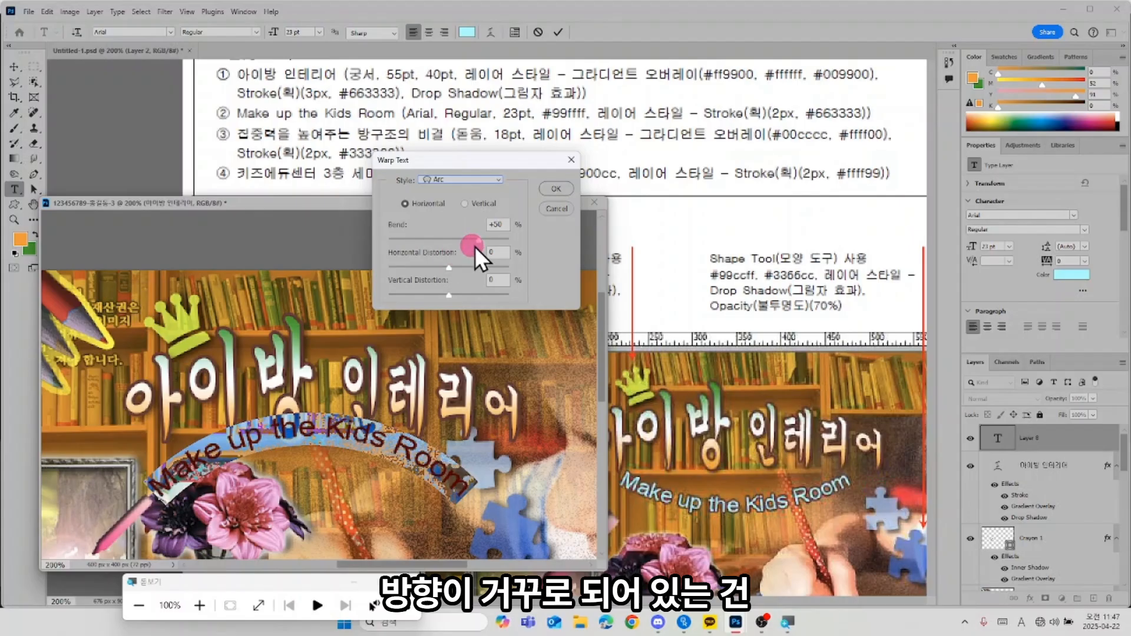
drag(475, 243, 426, 243)
drag(503, 224, 493, 222)
text(-30)
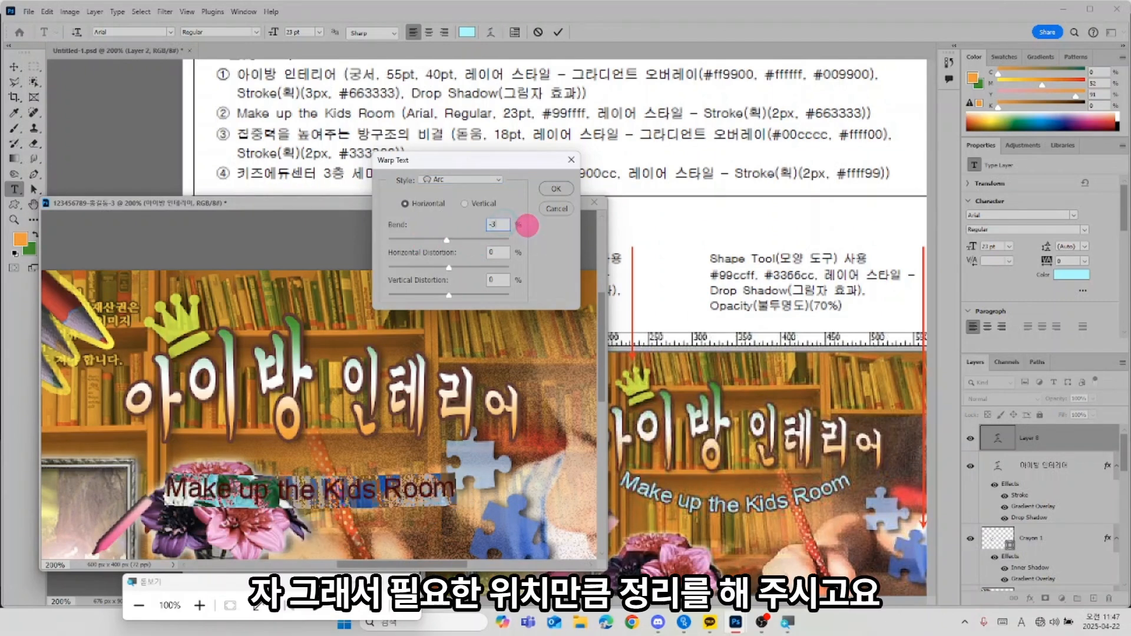
click(560, 185)
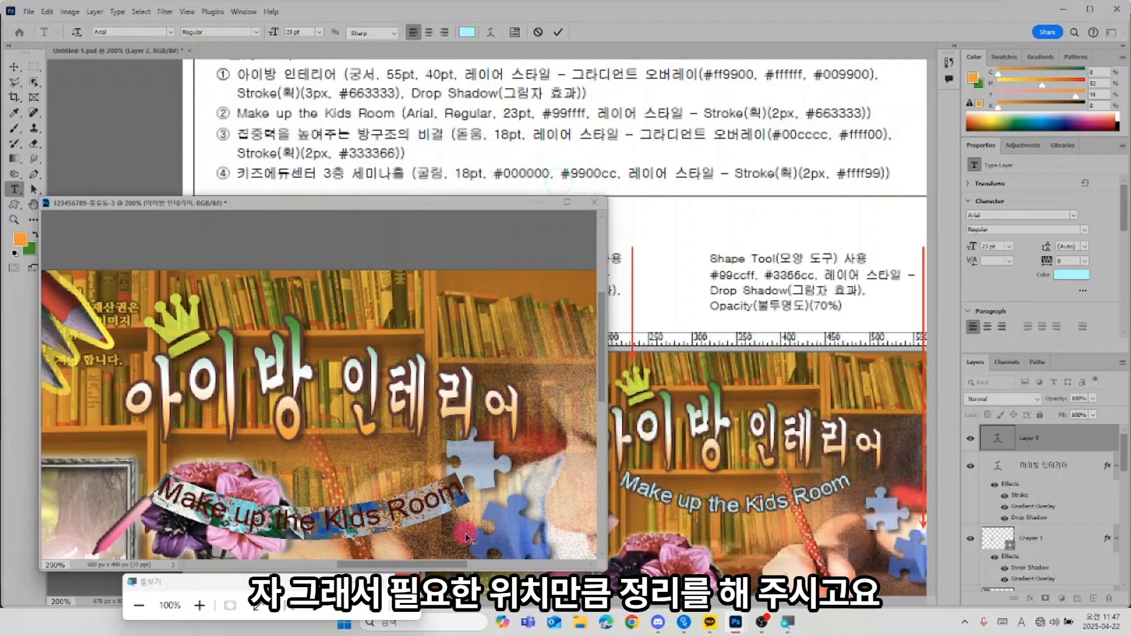
drag(467, 538, 477, 510)
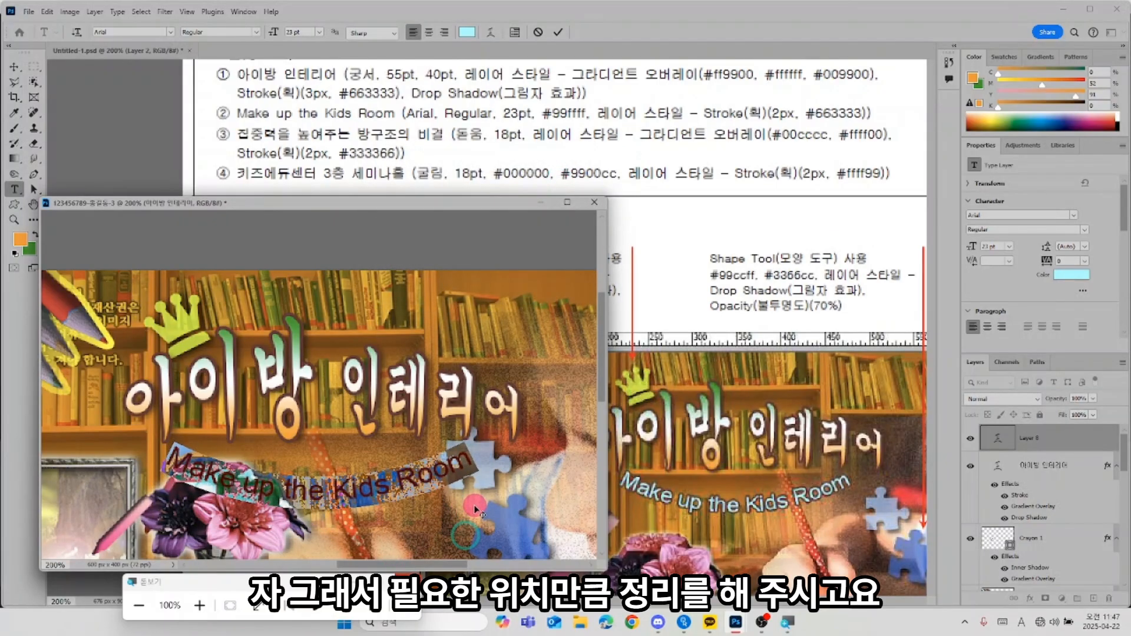
Step: Commit the subtitle and add a 2 px stroke in #663333 to the "Make up the Kids Room" text layer
click(920, 499)
click(1079, 443)
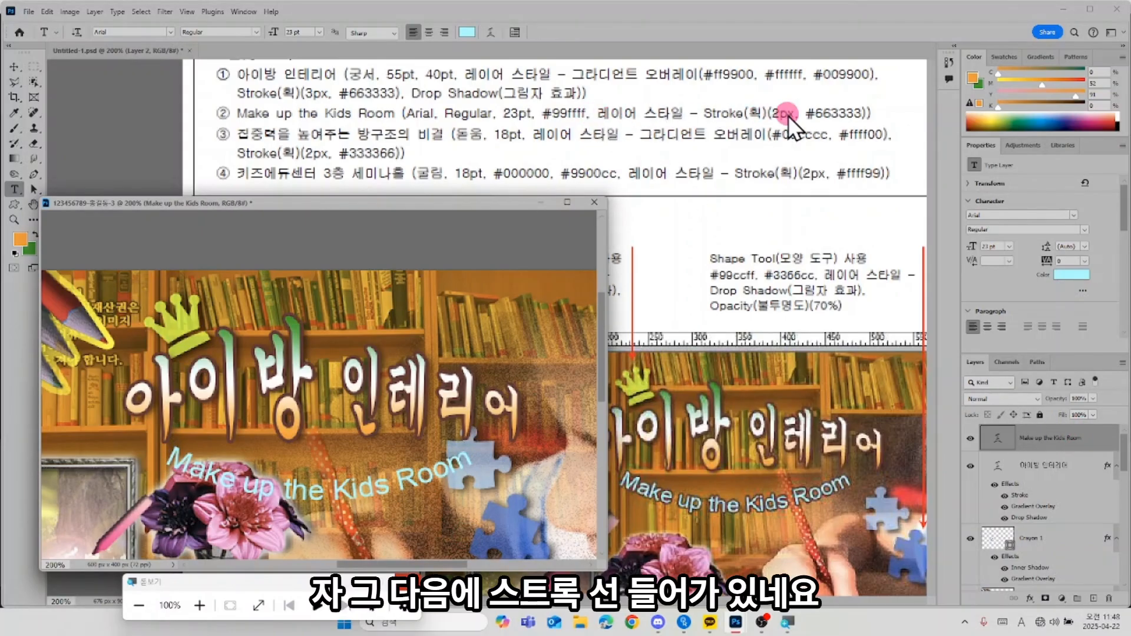
double_click(1099, 442)
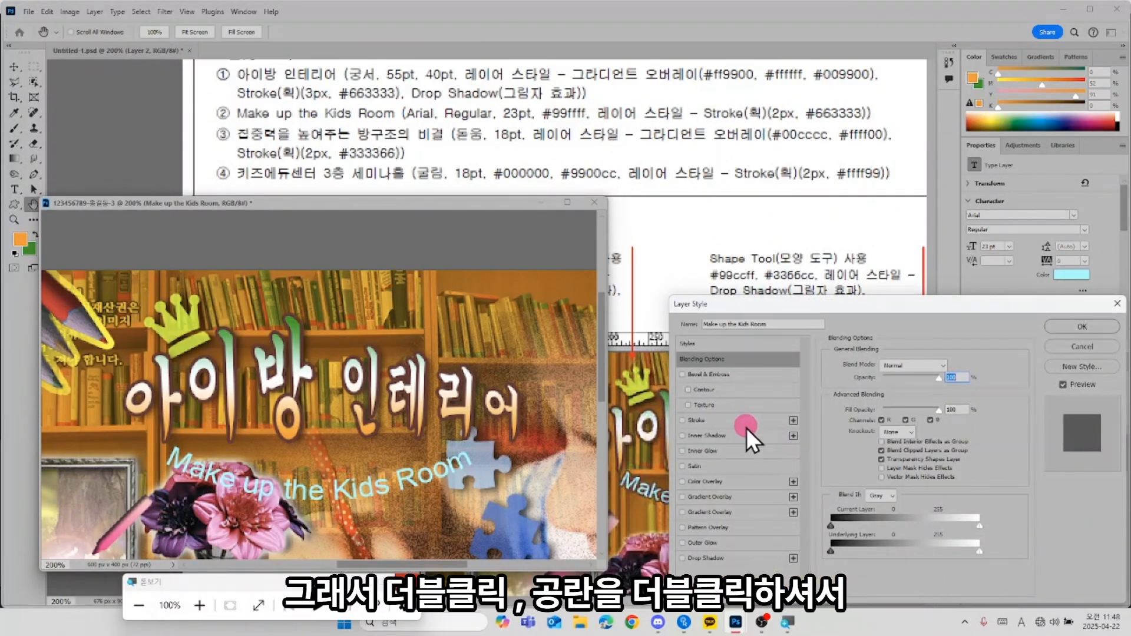
click(739, 419)
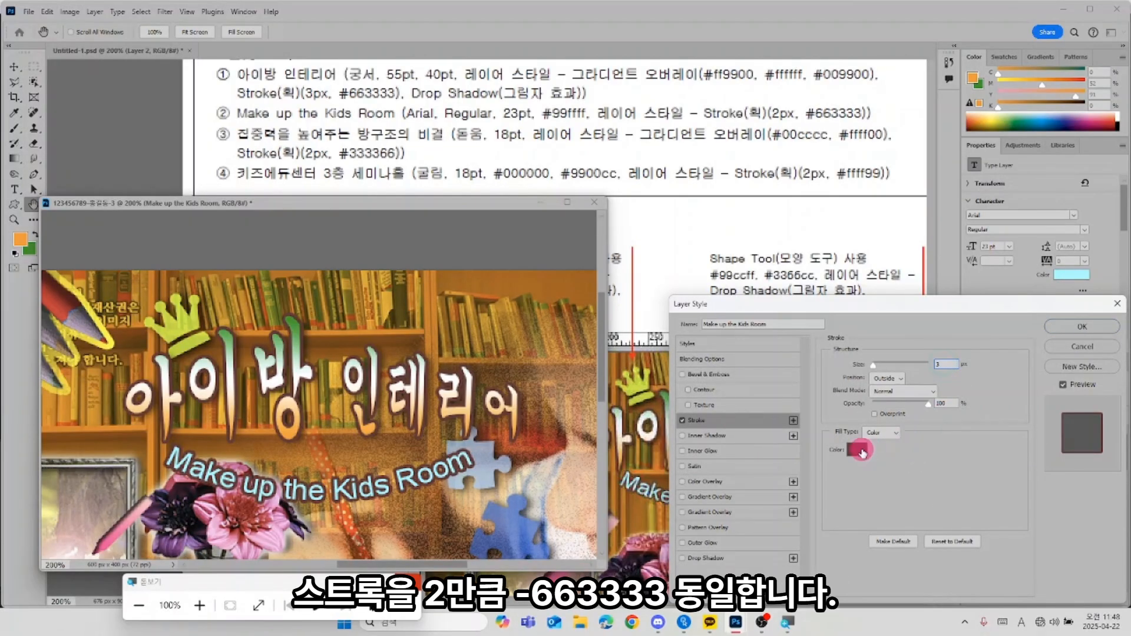
click(861, 451)
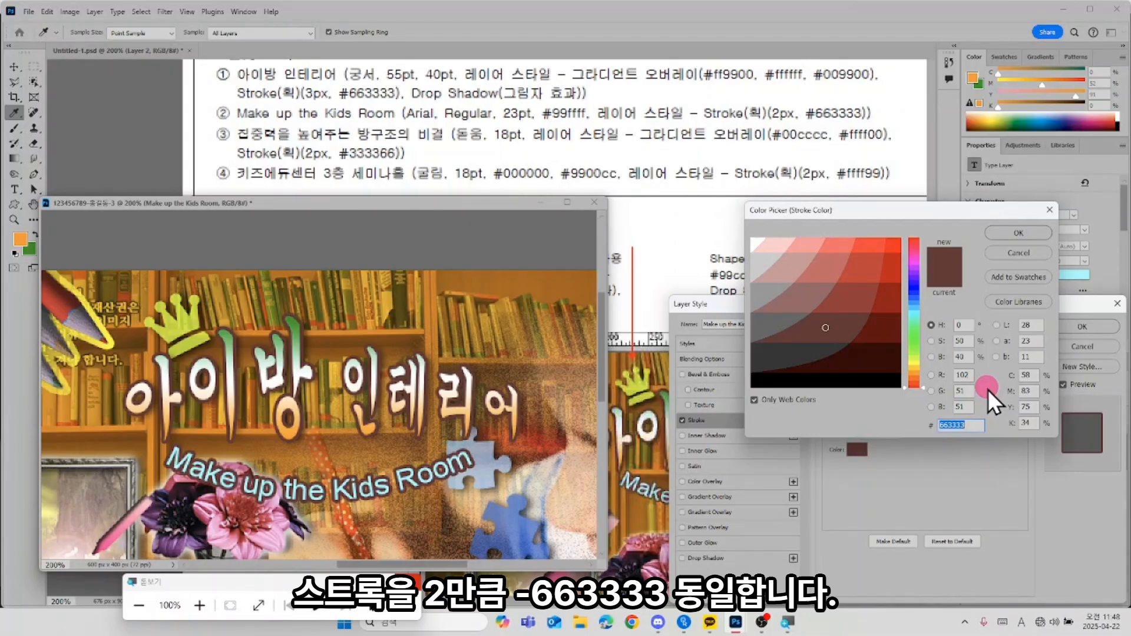
click(1032, 232)
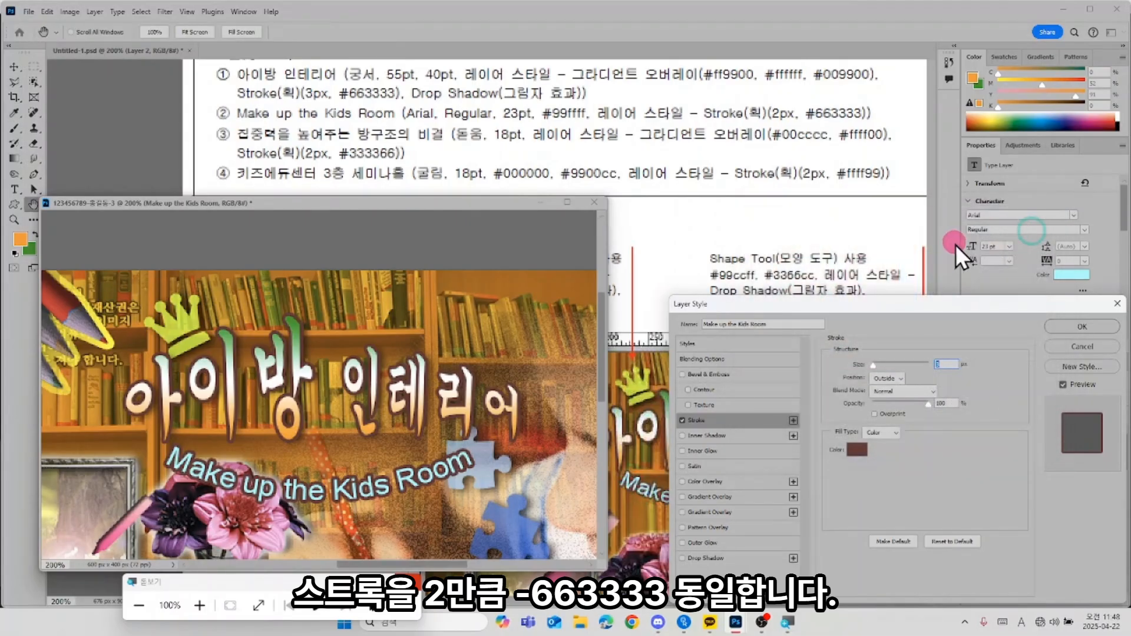
click(1080, 327)
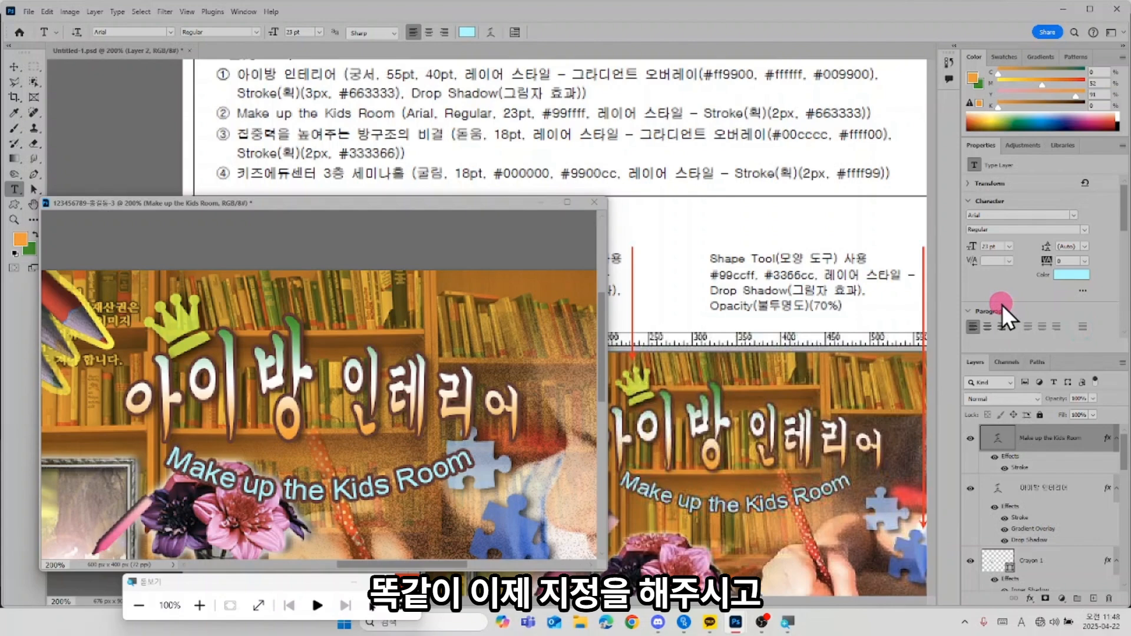
Step: Move the poster window aside to uncover the output layout and text specifications in the reference document
click(736, 474)
scroll(728, 470, down, 3)
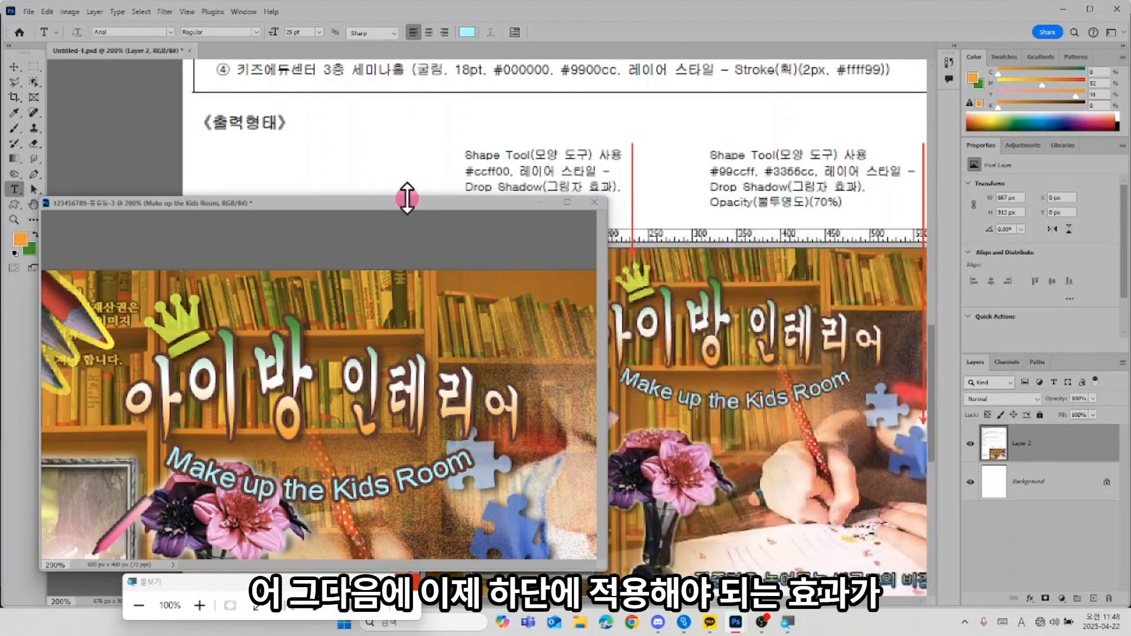
drag(406, 202, 742, 293)
click(401, 138)
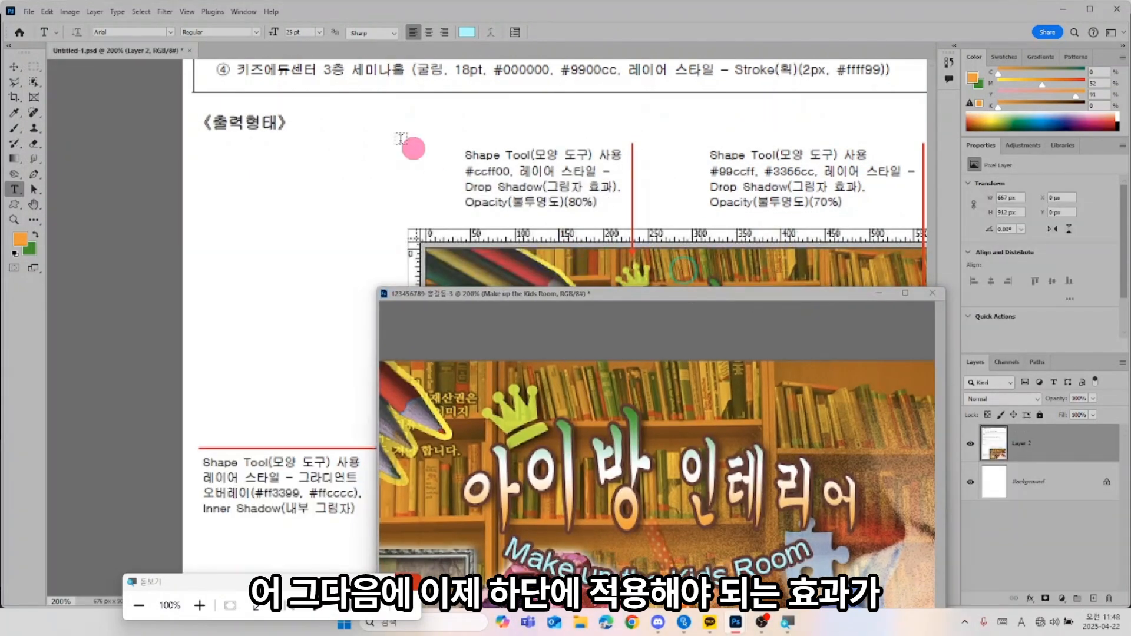
click(331, 137)
scroll(328, 141, up, 2)
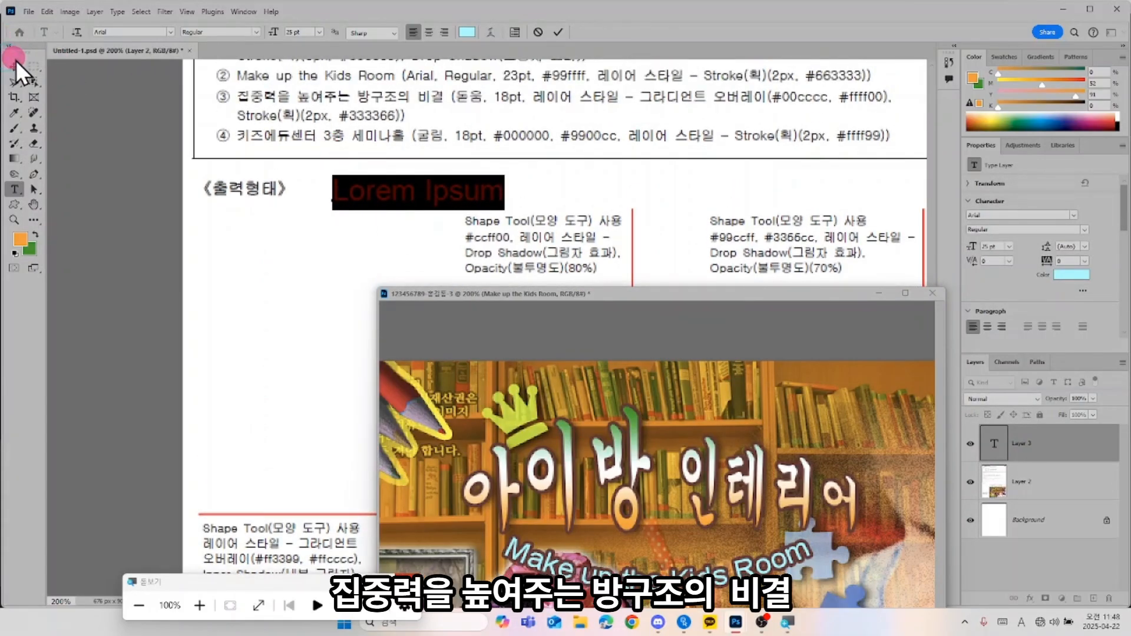
key(ctrl+Return)
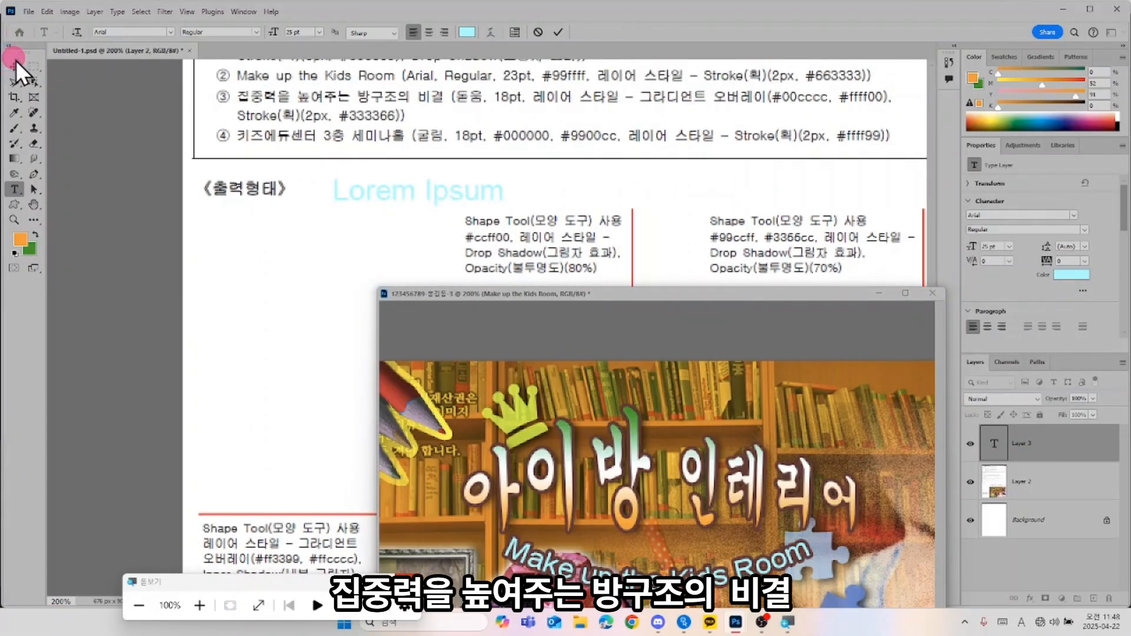
key(Delete)
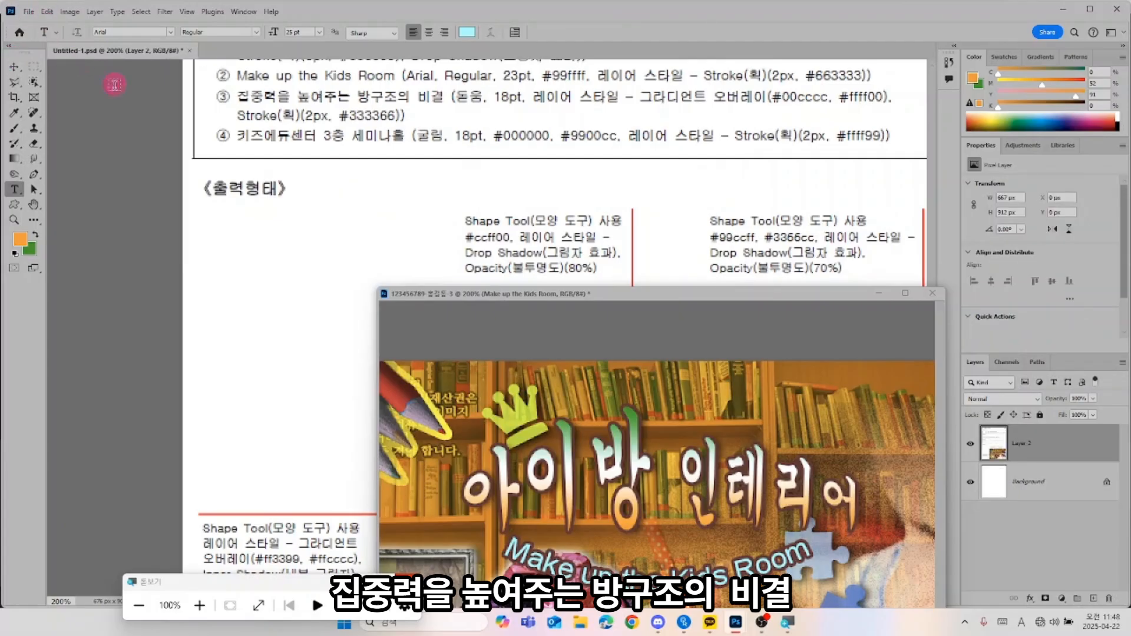
click(529, 203)
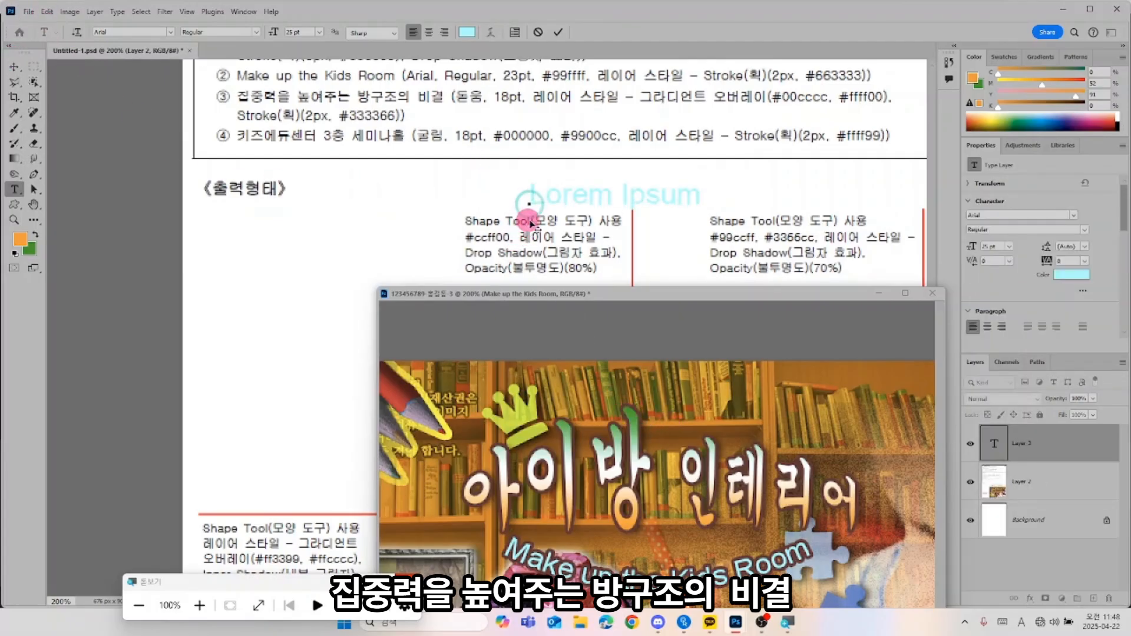
key(Delete)
click(13, 67)
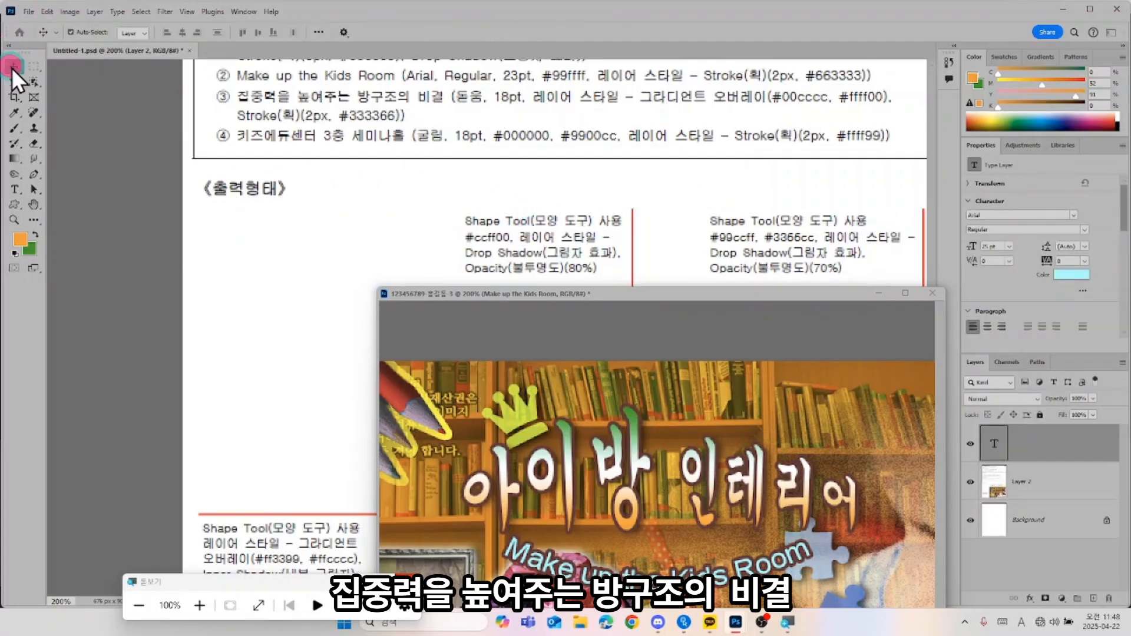
Step: Set the foreground color to #00cccc, as specified for the third text line's gradient
click(498, 193)
drag(529, 206, 347, 145)
mouse_move(509, 209)
mouse_down()
mouse_move(471, 170)
mouse_move(307, 146)
mouse_move(205, 100)
mouse_move(282, 257)
mouse_up()
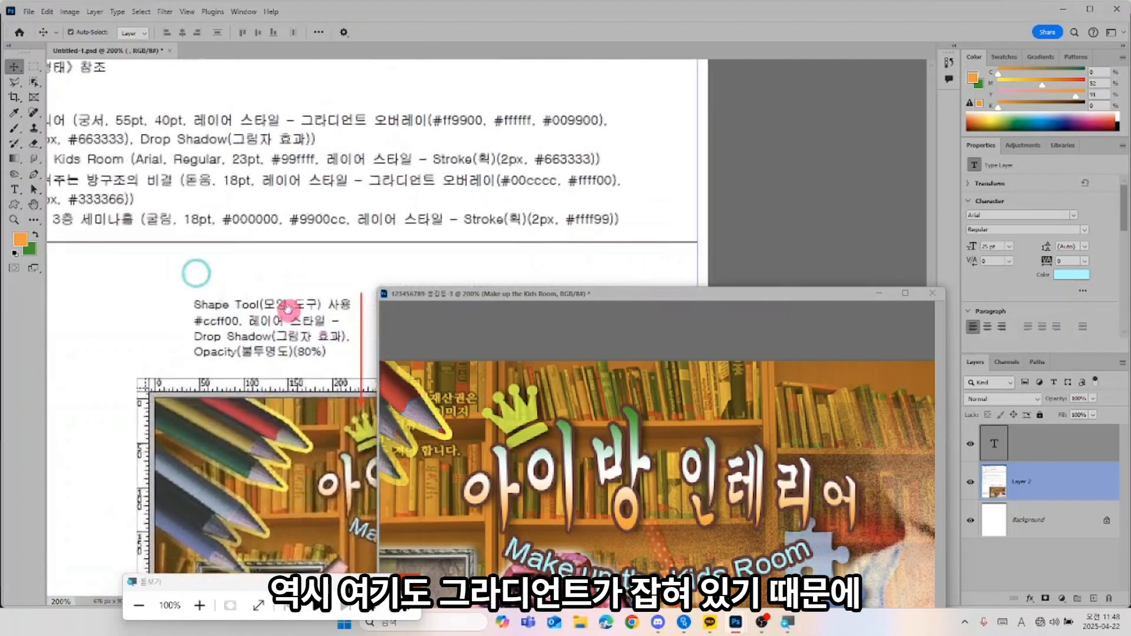
drag(288, 310, 277, 237)
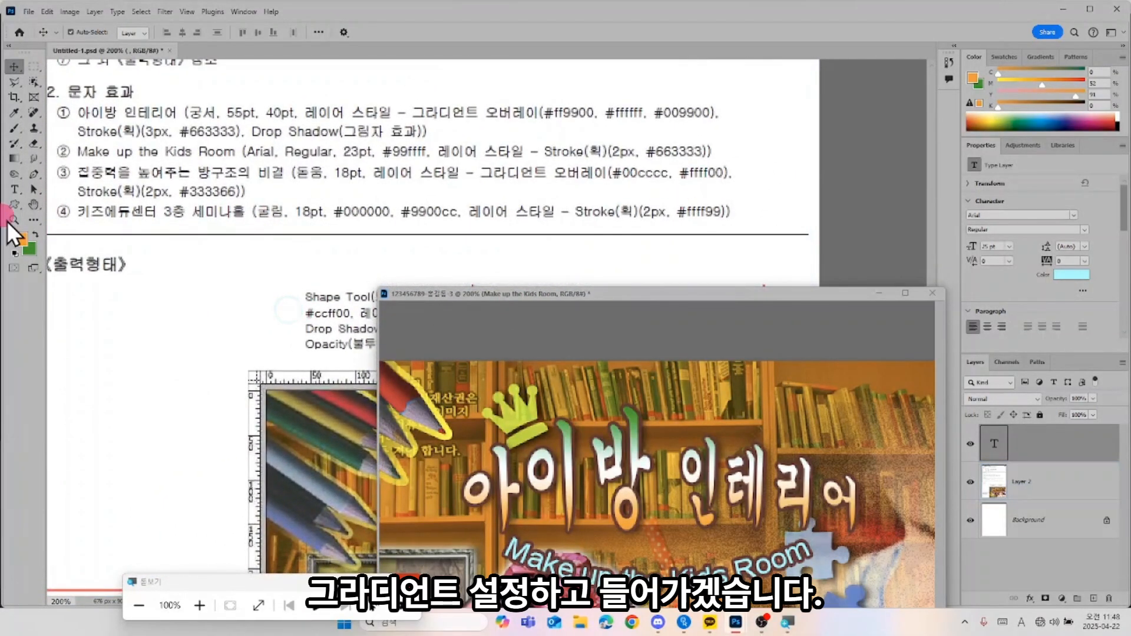
click(21, 239)
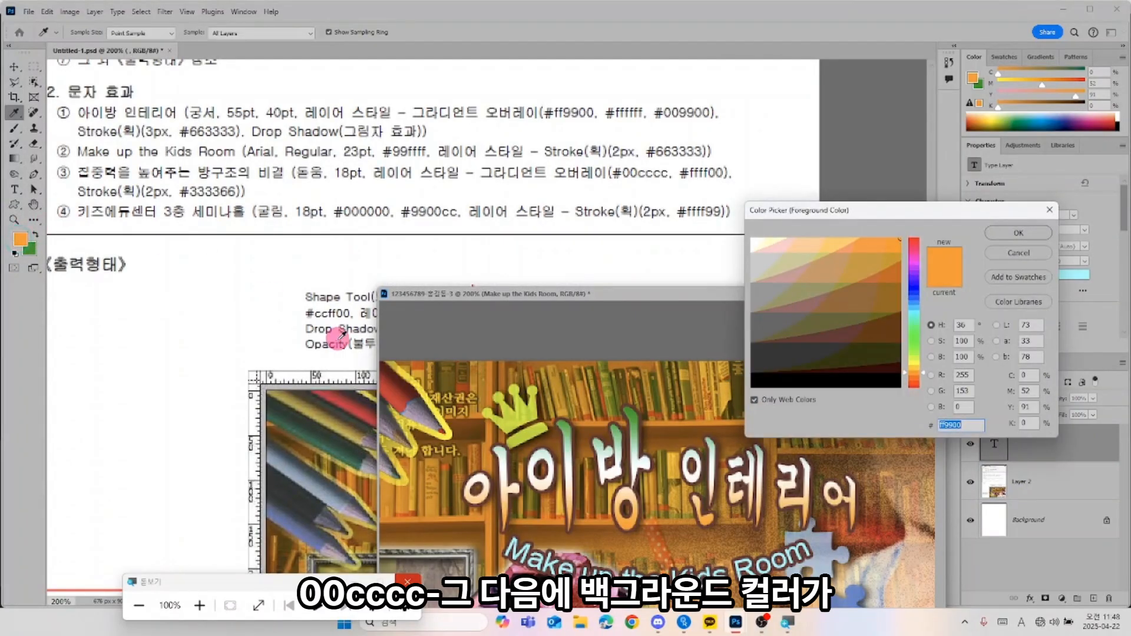
text(00c)
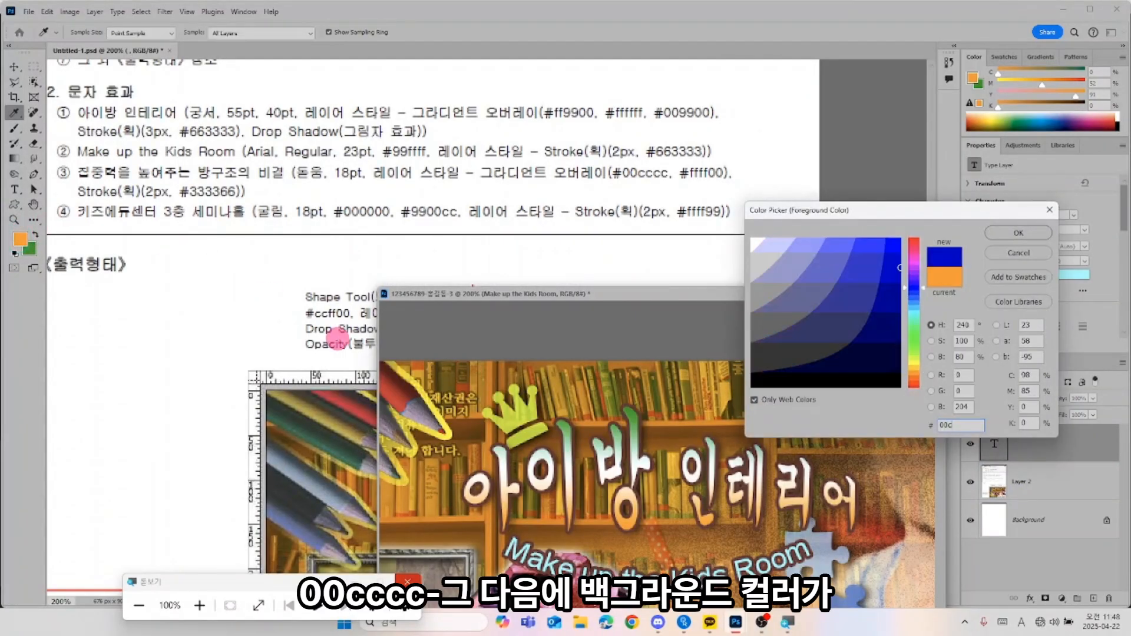
text(ccc)
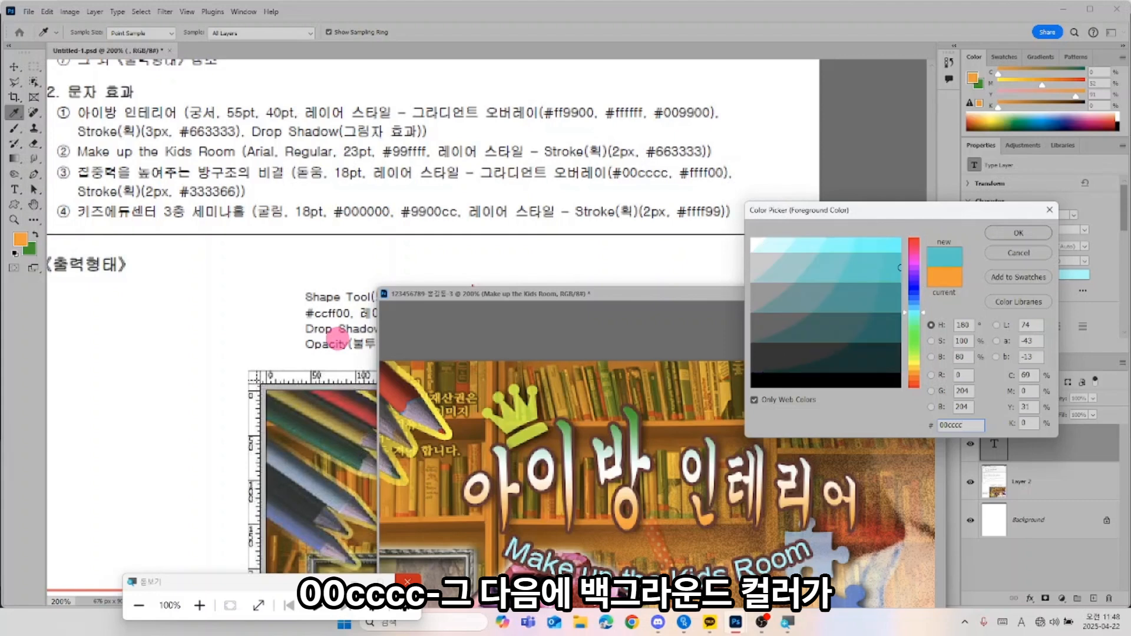
click(30, 249)
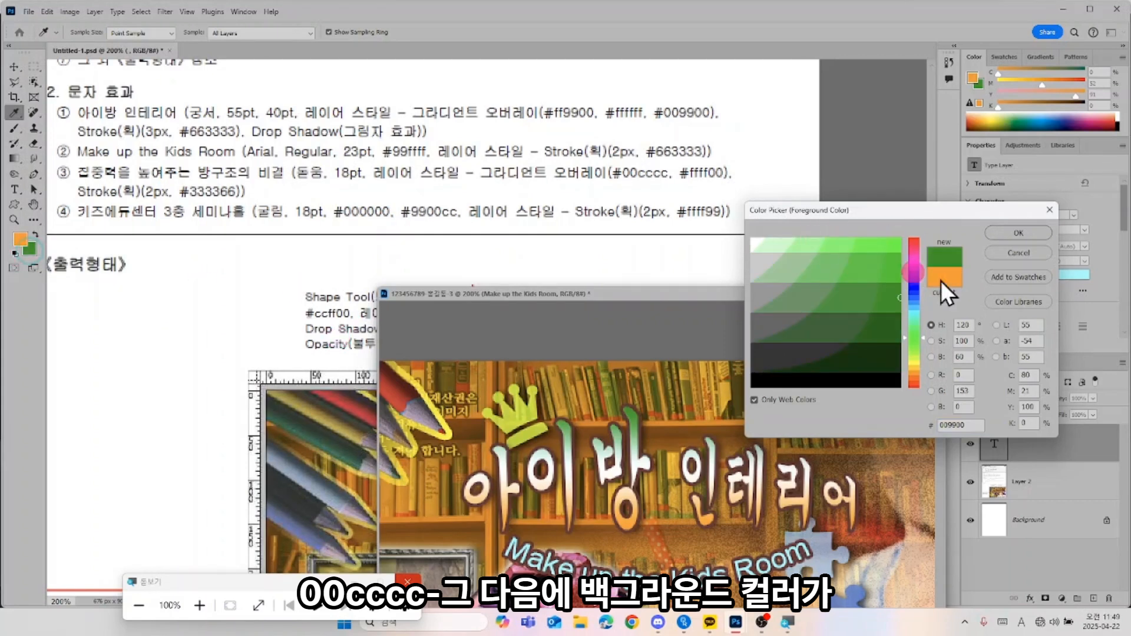
double_click(971, 424)
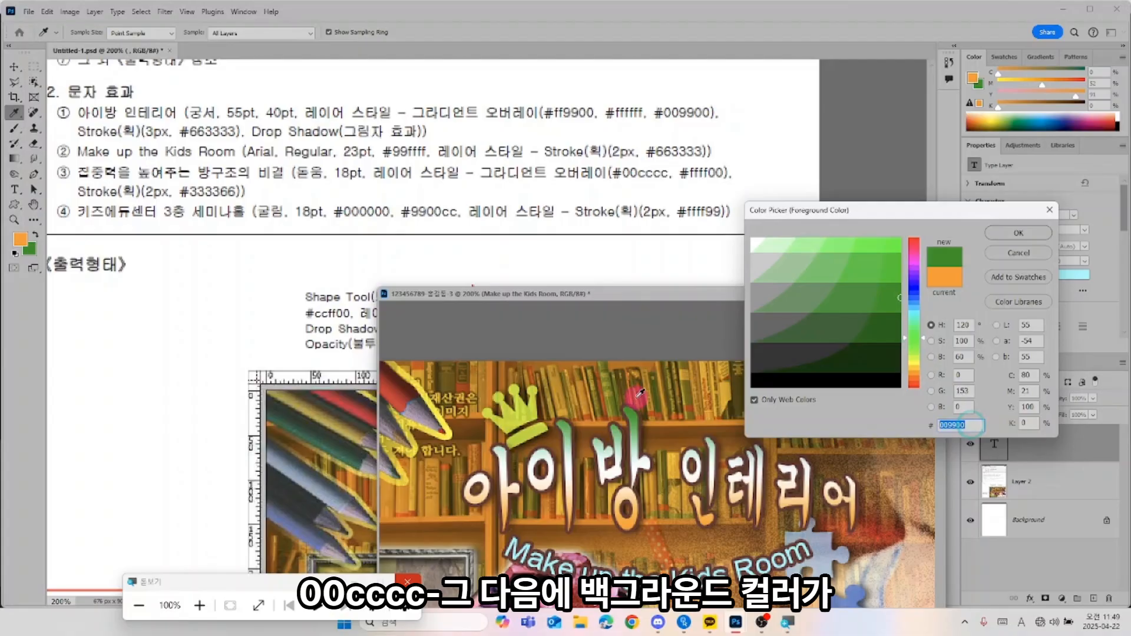
text(00cccc)
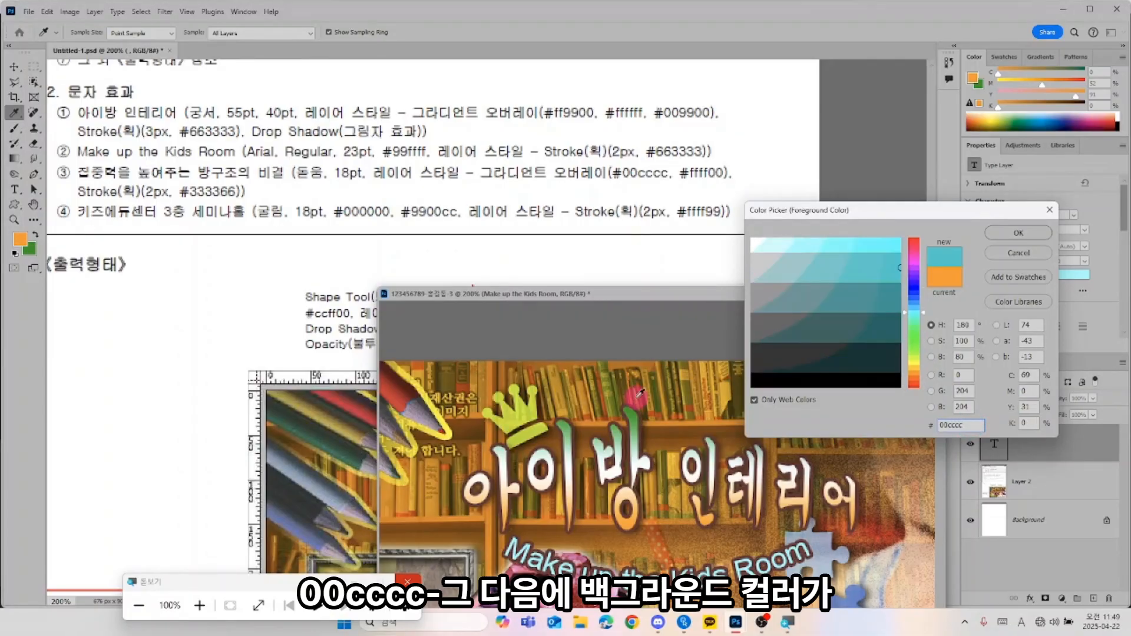
key(Return)
Step: Set the background color to #ffff00 and return to the Move tool
click(30, 248)
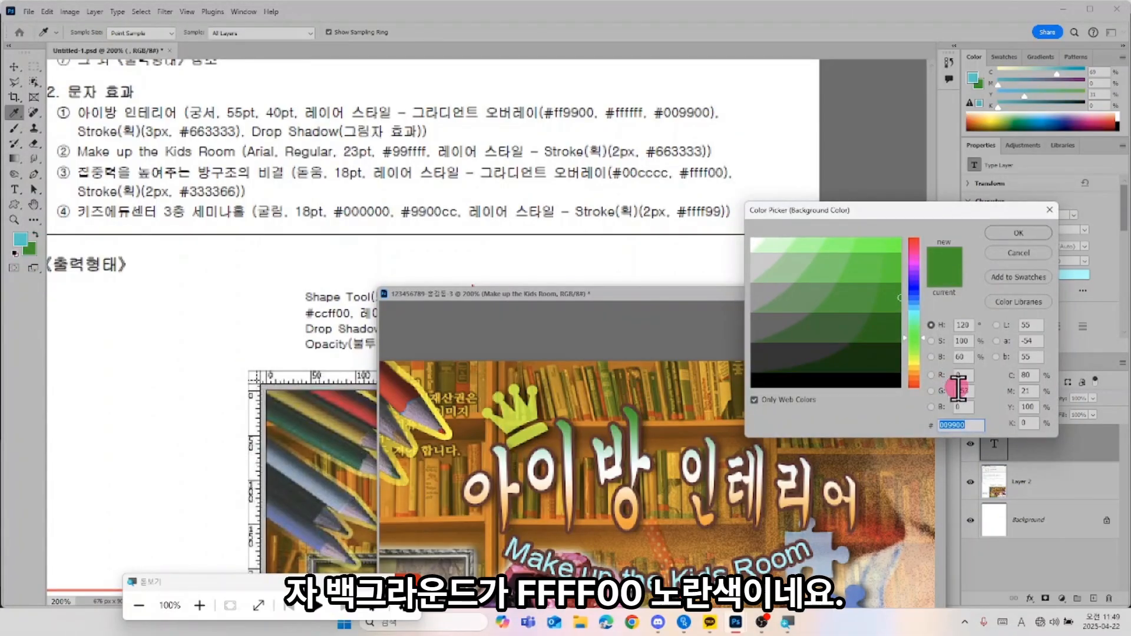
click(741, 231)
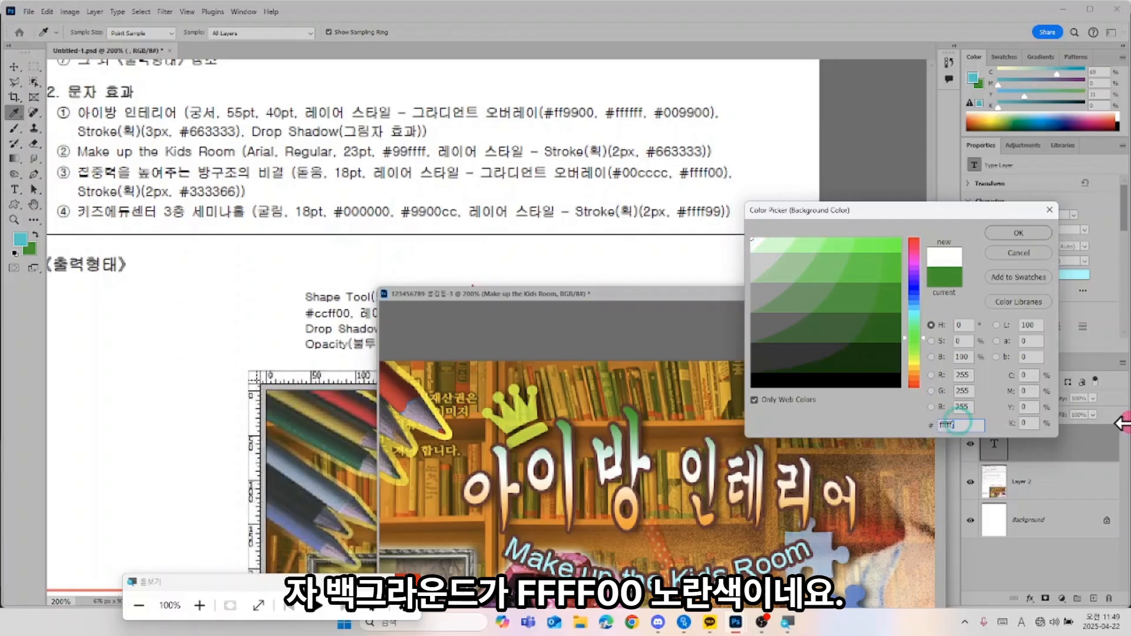
text(ffff00)
key(Return)
key(v)
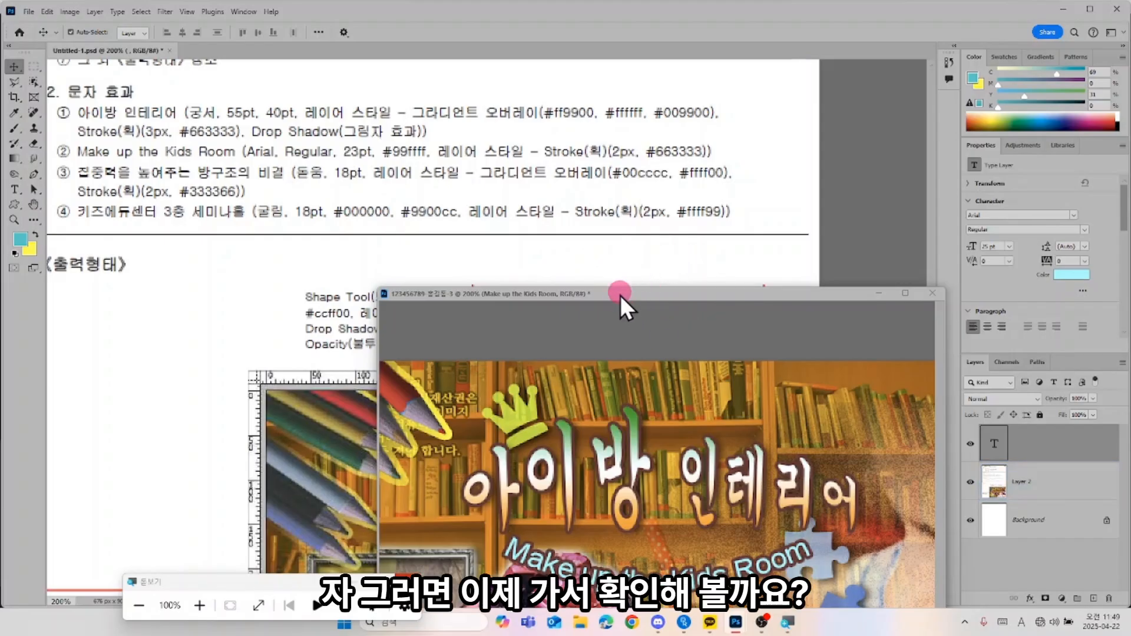
Step: Add the text line "집중력을 높여주는 구조의 비결" below the "Make up the Kids Room" subtitle in the poster
drag(604, 299, 569, 221)
click(14, 189)
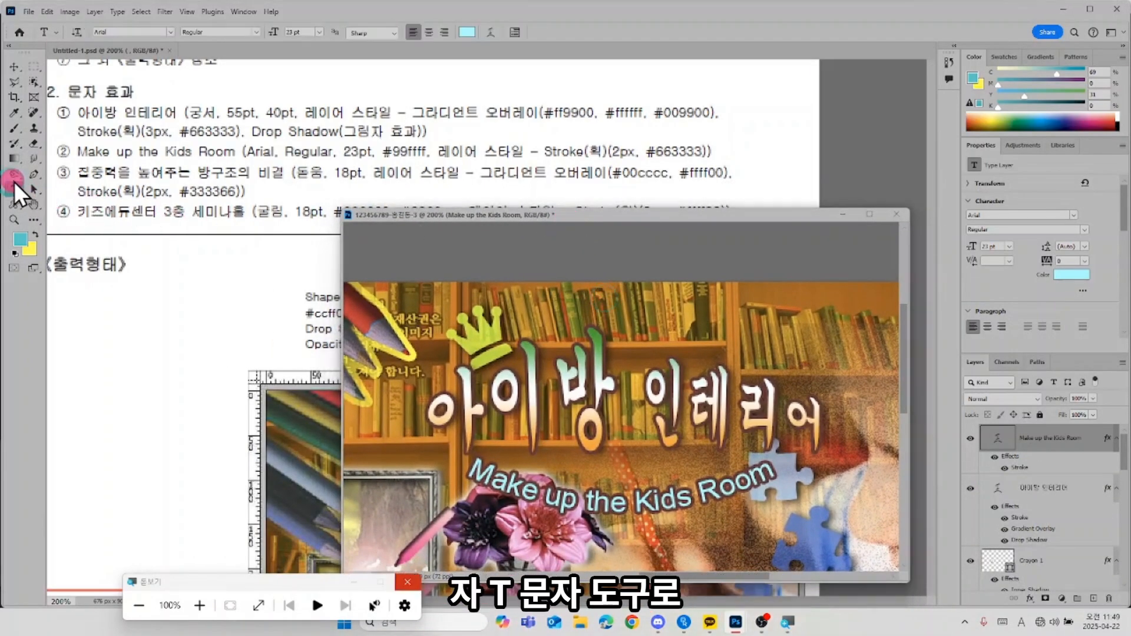
click(678, 545)
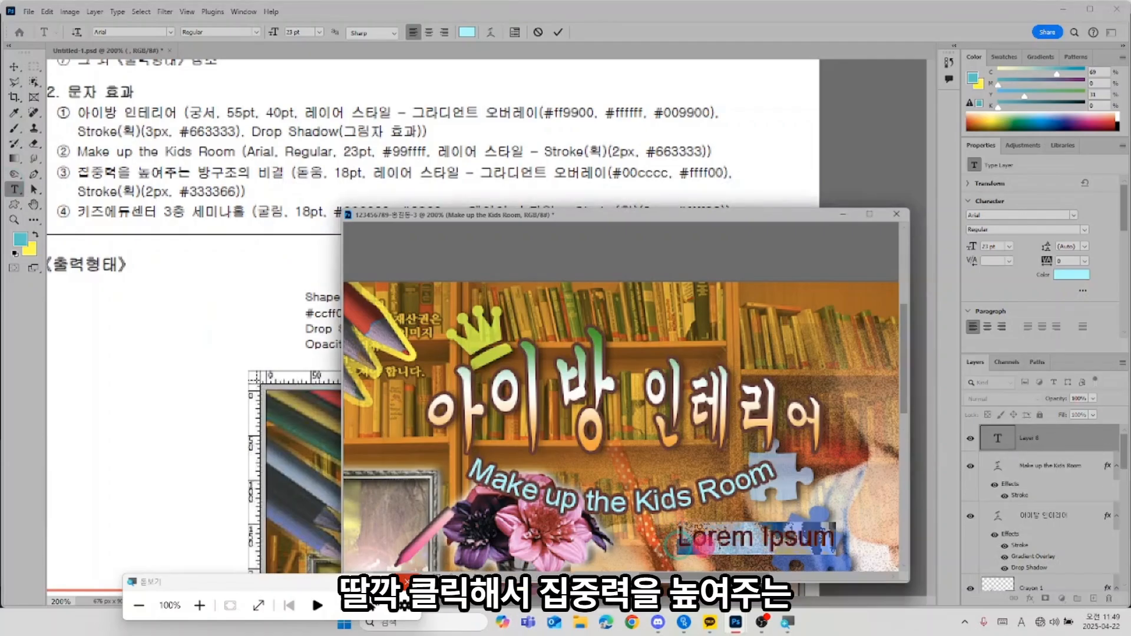
text(W)
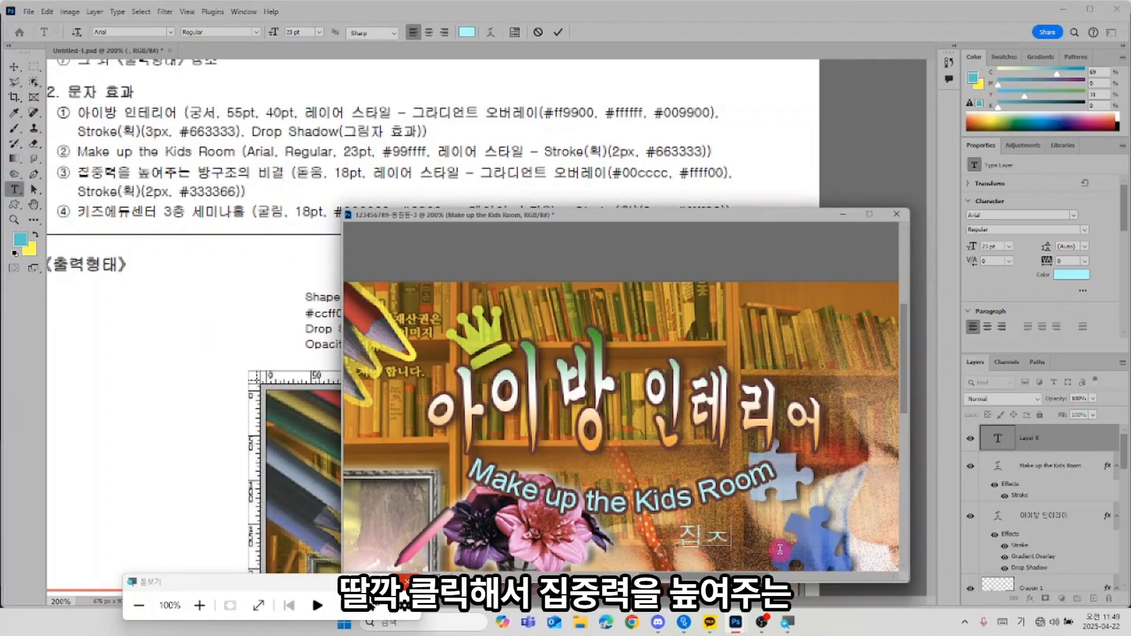
text(중력을 노)
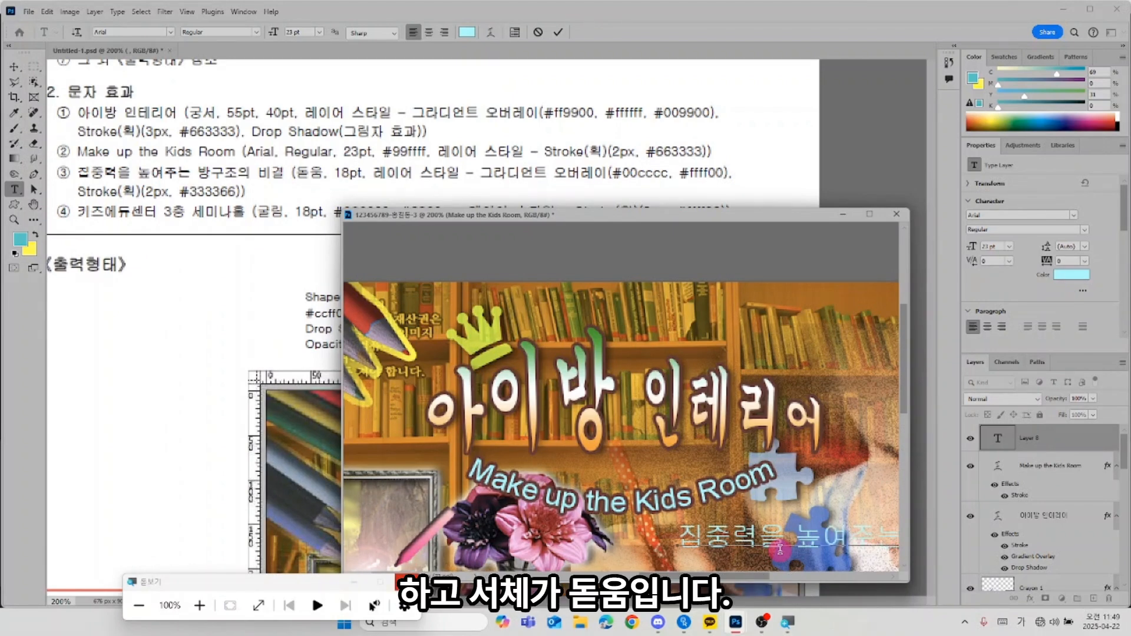
Step: Set the whole new text line to the favorite font 돋움체 at 18 pt and commit the text
key(ctrl+a)
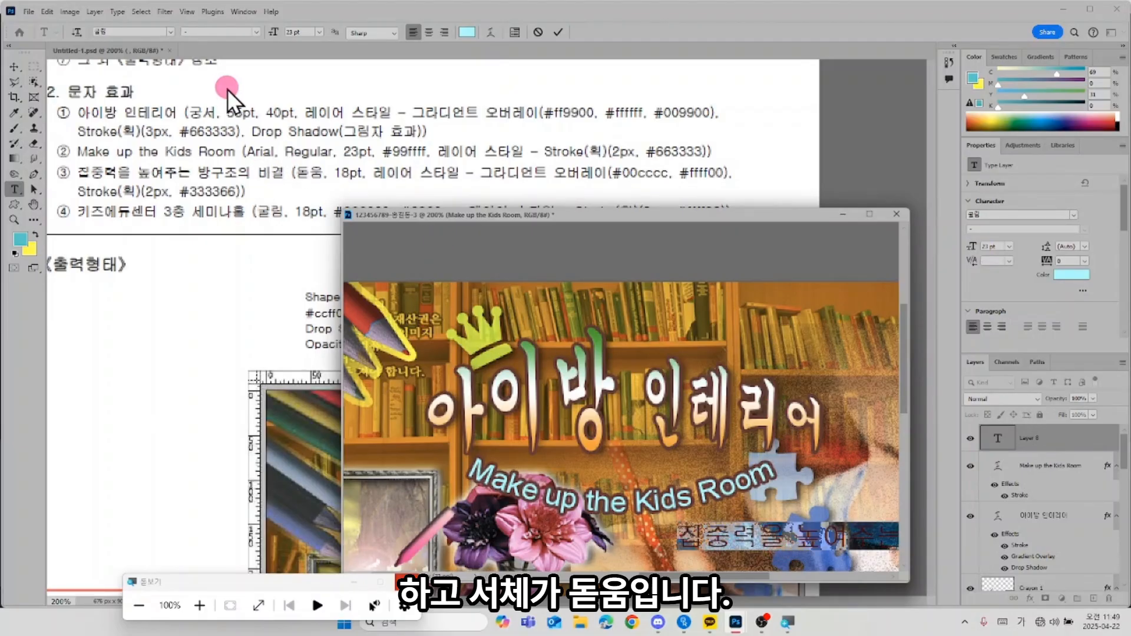
click(169, 32)
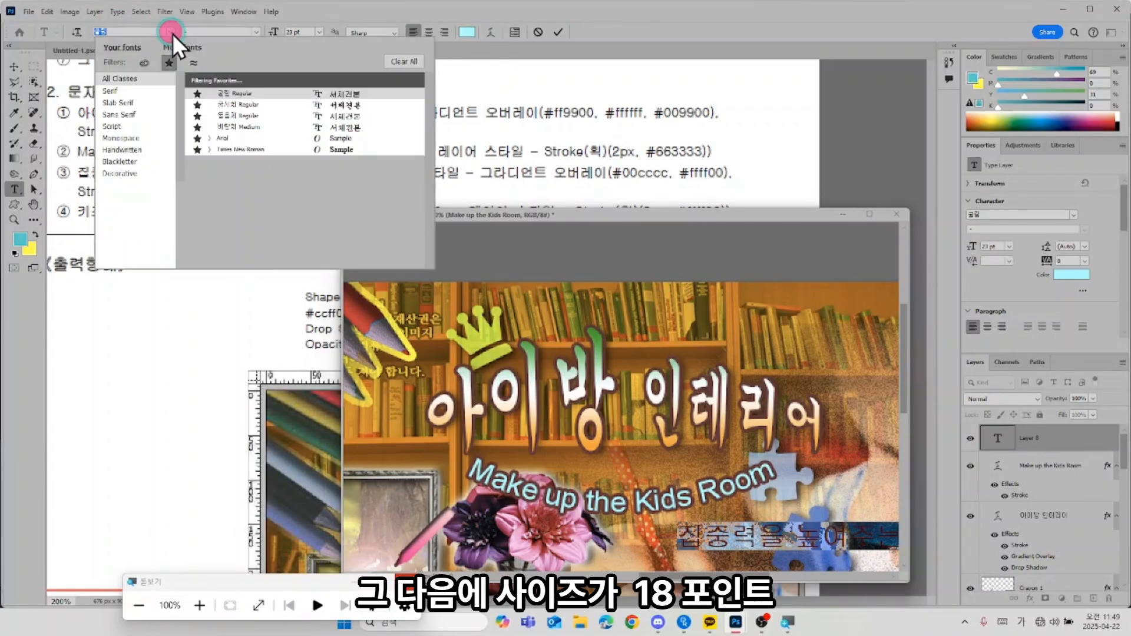
click(235, 117)
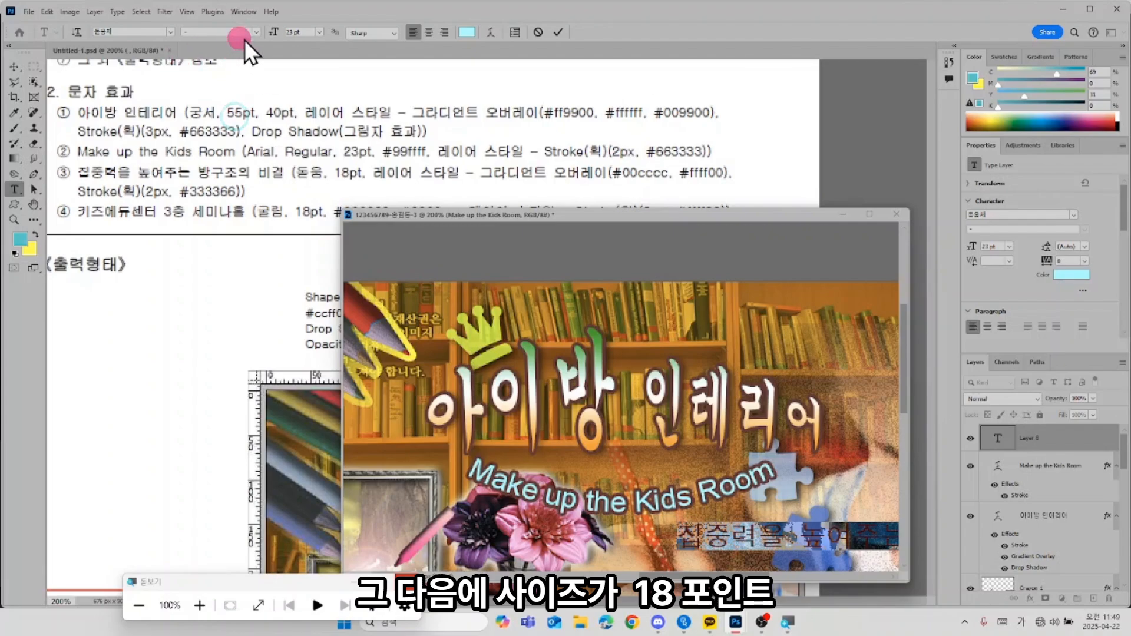
click(301, 32)
text(18)
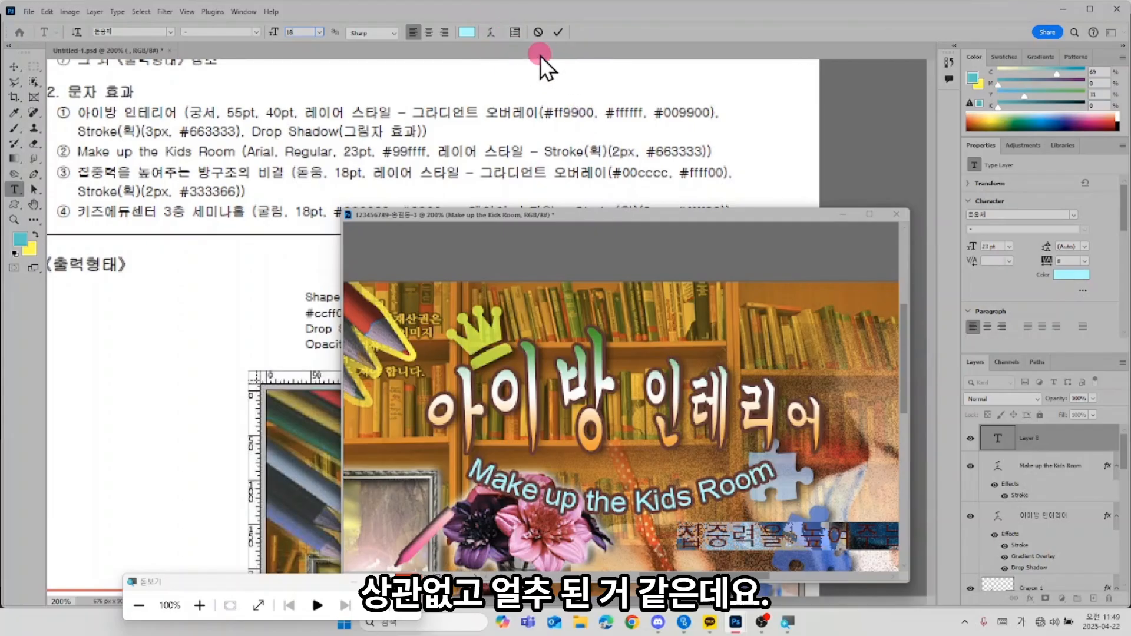
click(404, 34)
click(344, 41)
click(558, 30)
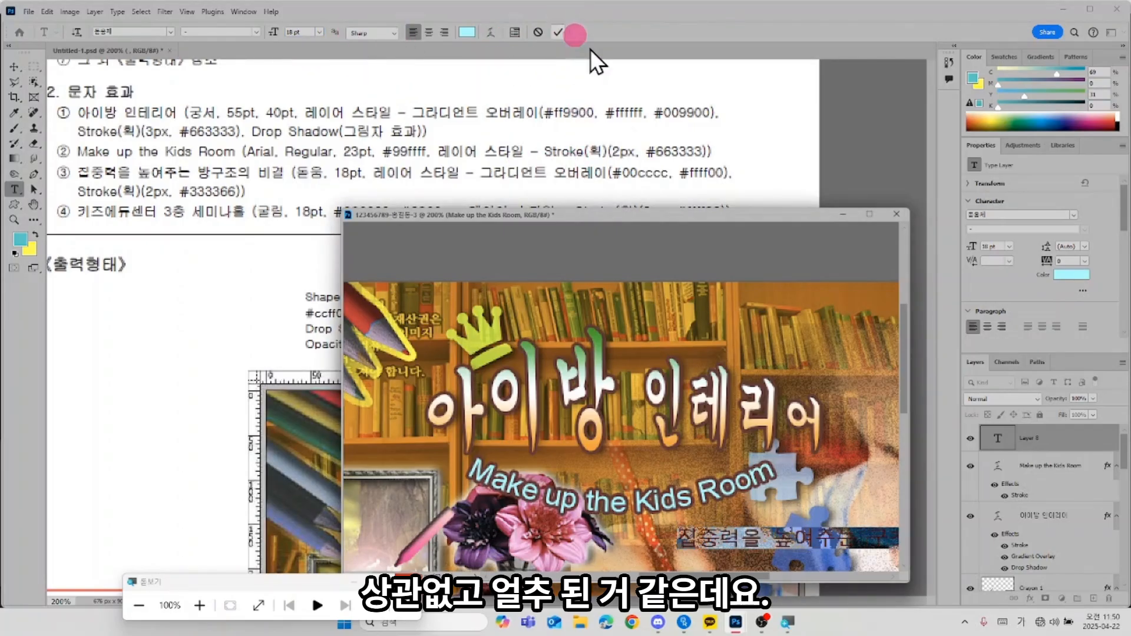
Step: Insert the missing "방" before "구조의" and shift the text line left so it fits within the poster
click(878, 536)
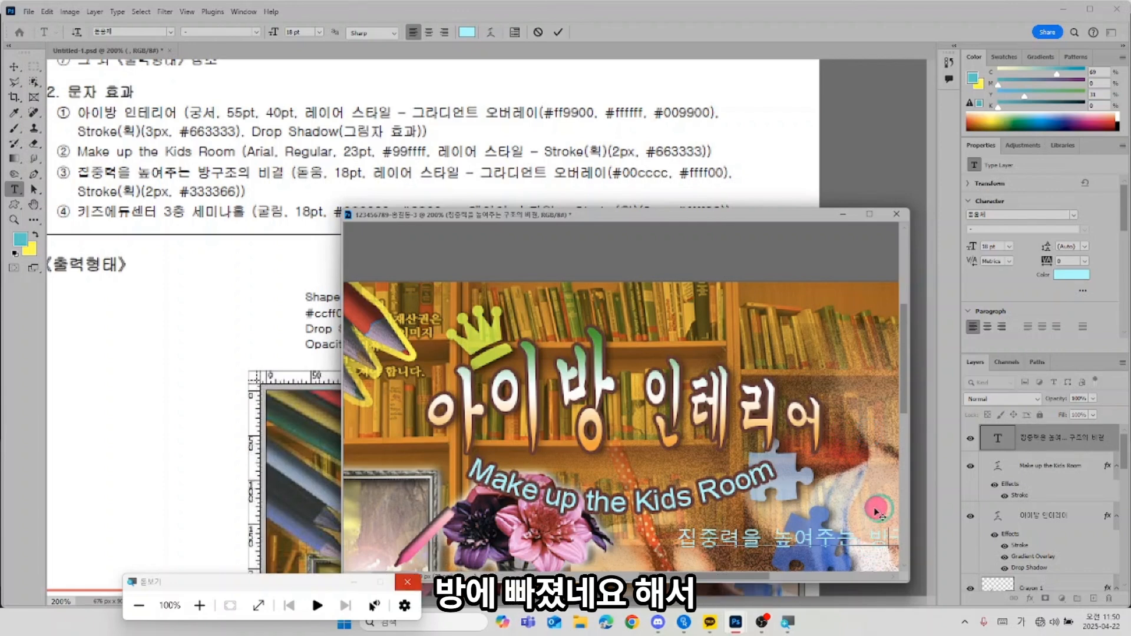
drag(877, 511, 769, 521)
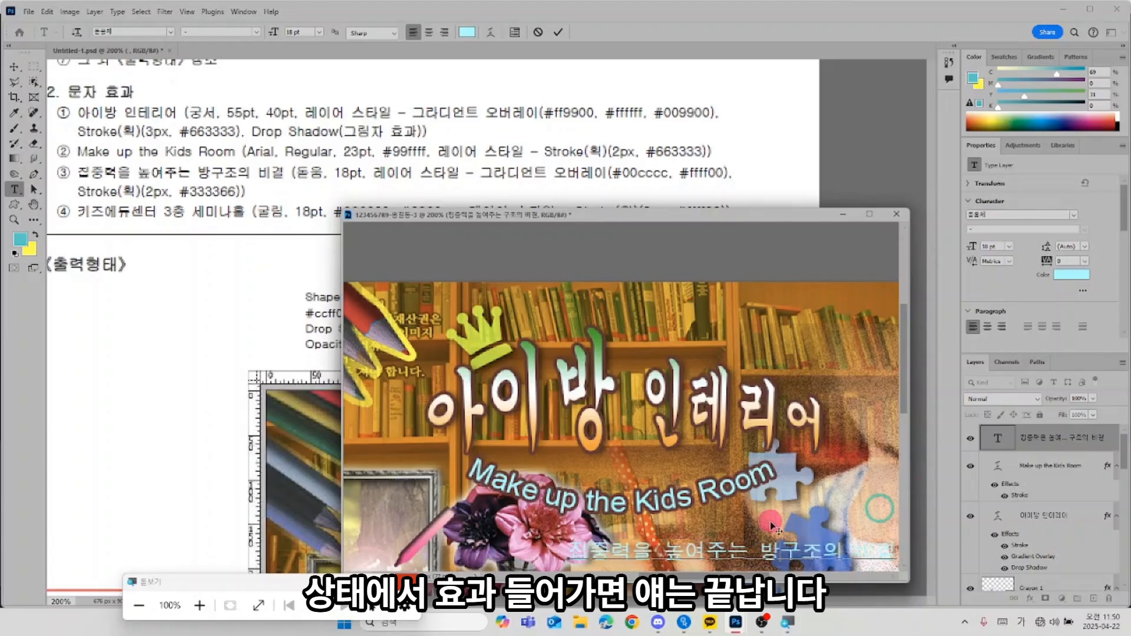
Step: Add a Gradient Overlay to the "집중력을 높여주는 방구조의 비결" text layer using the Basics foreground-to-background gradient
double_click(1099, 449)
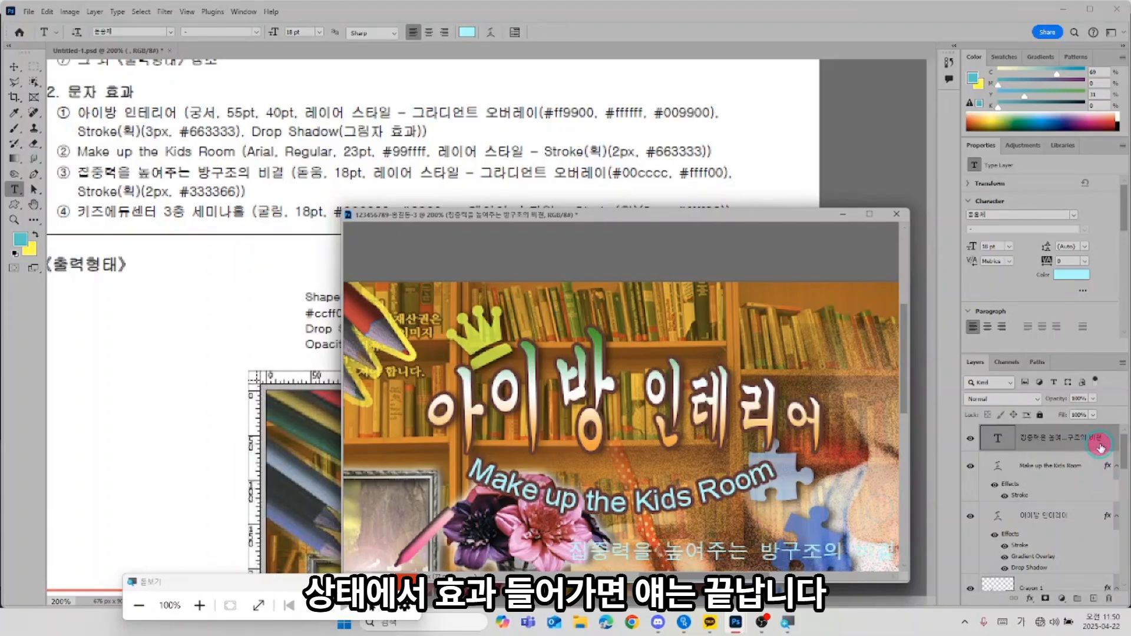
click(1100, 450)
double_click(1100, 450)
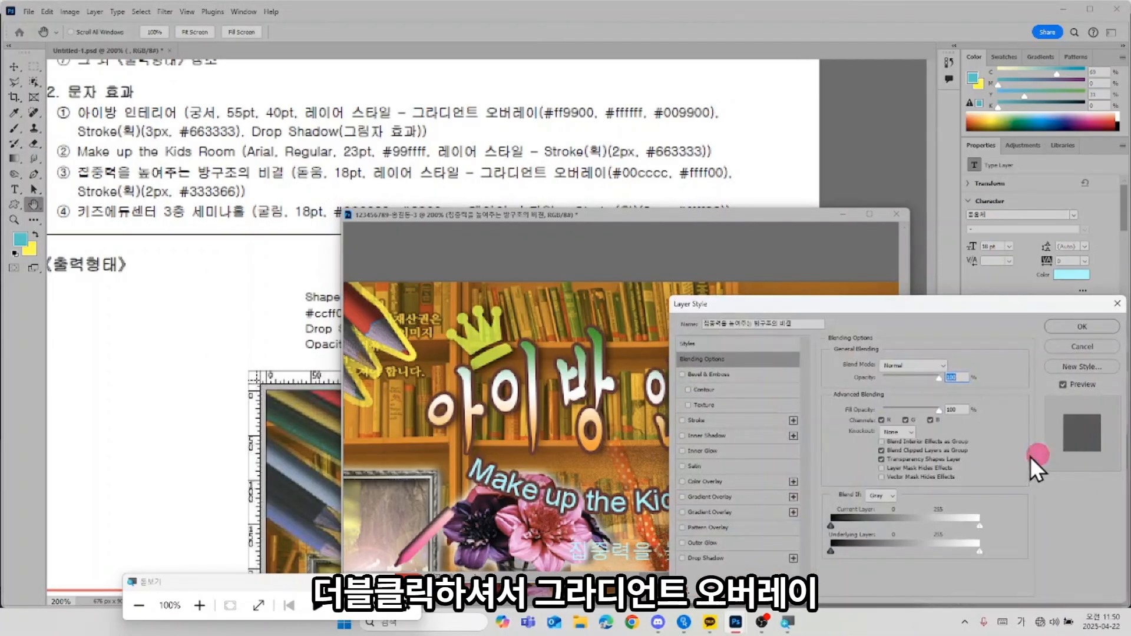
double_click(741, 498)
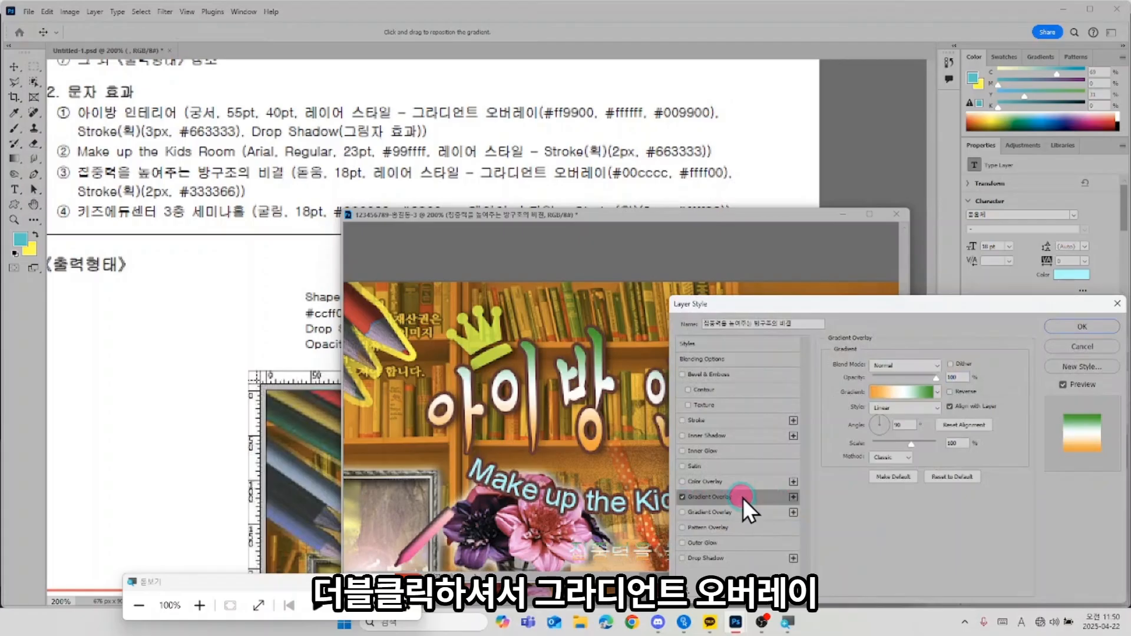
click(937, 391)
click(666, 173)
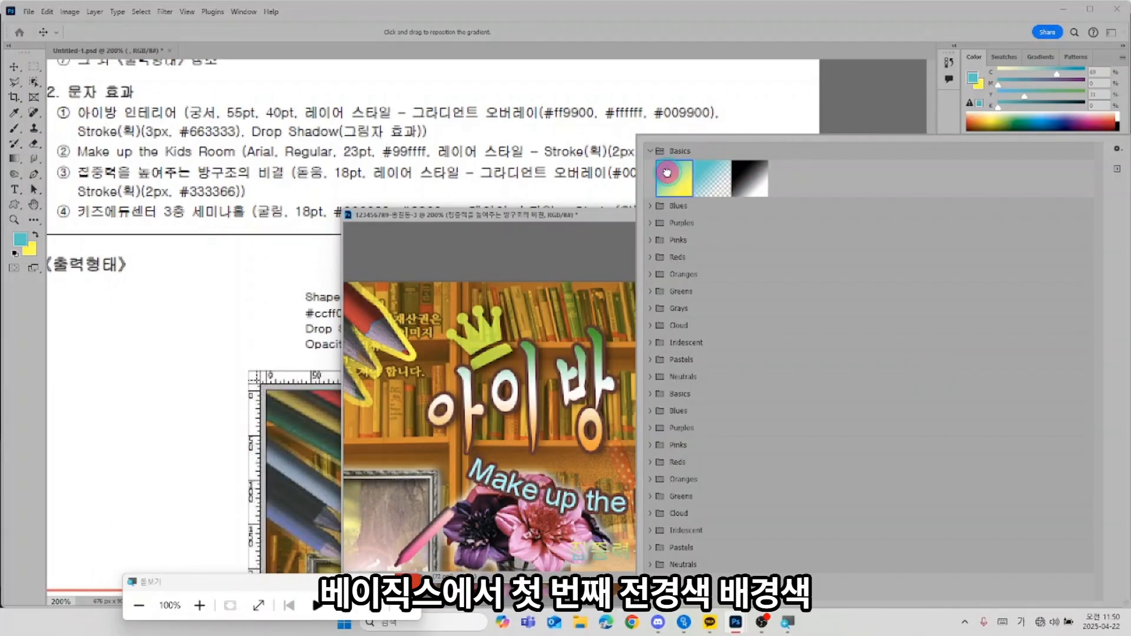
click(884, 26)
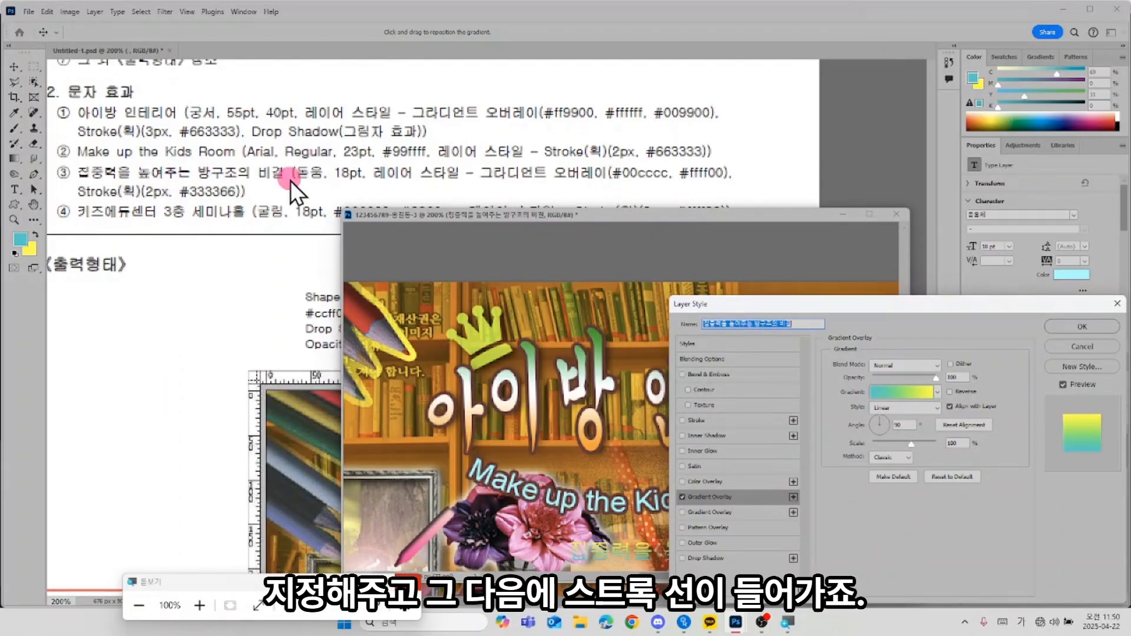
Step: Add a 2 px stroke in #333366 to the same text layer and apply the layer style
click(727, 421)
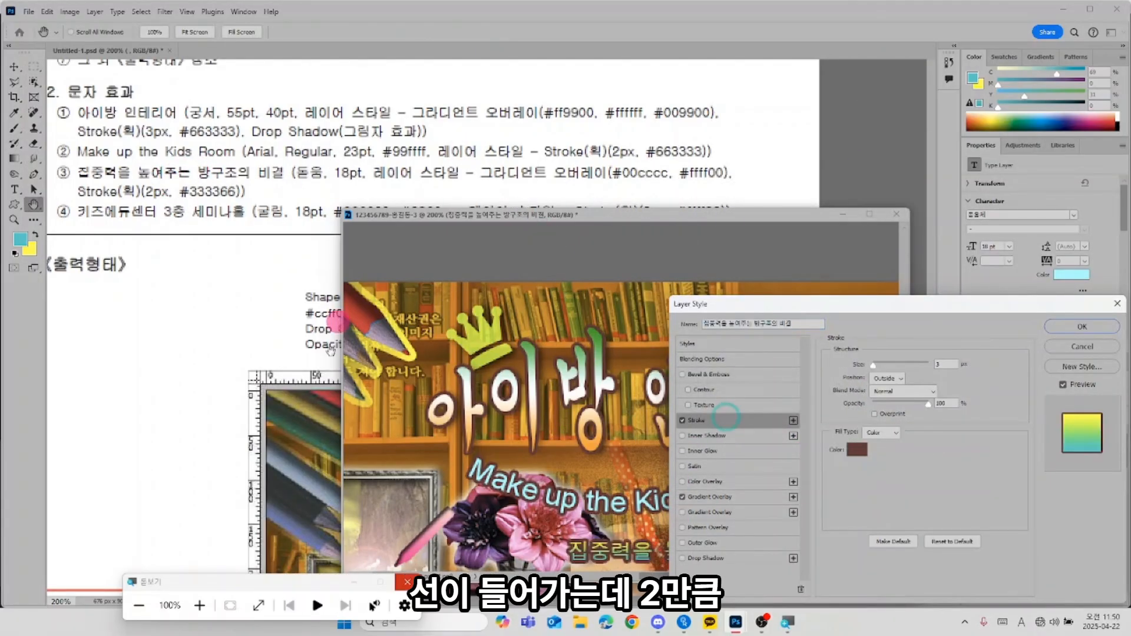
click(947, 364)
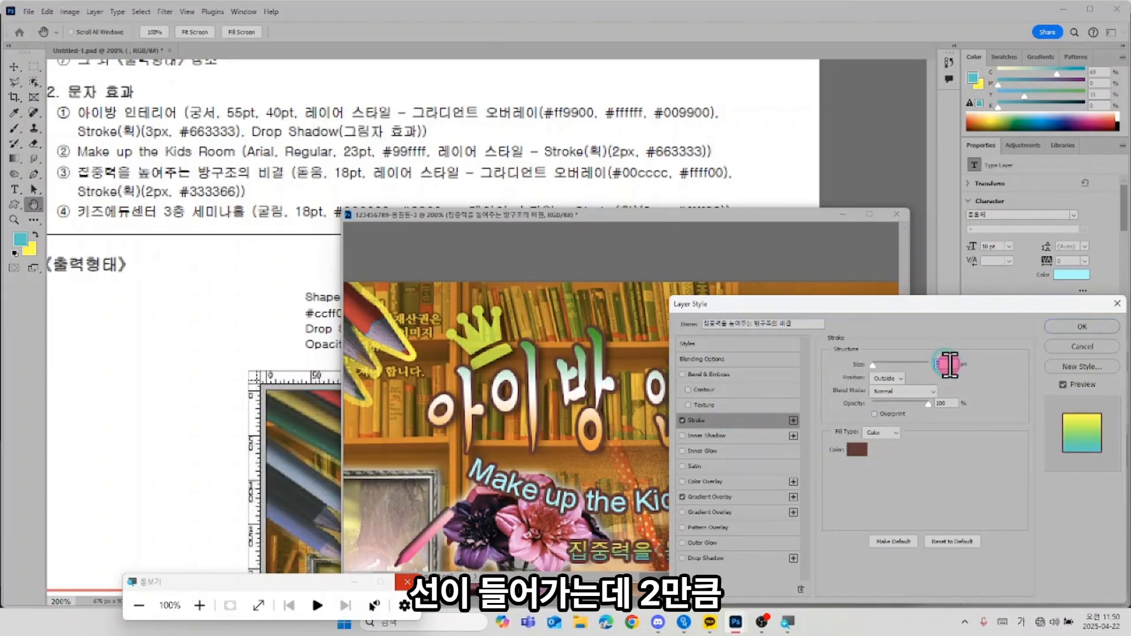
text(2)
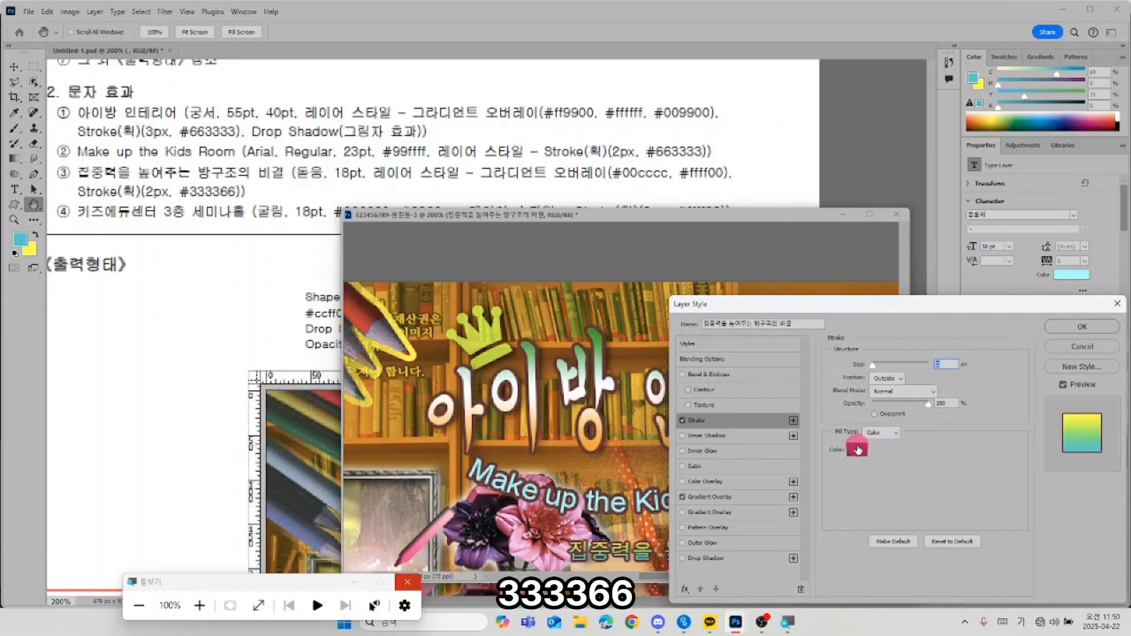
click(857, 449)
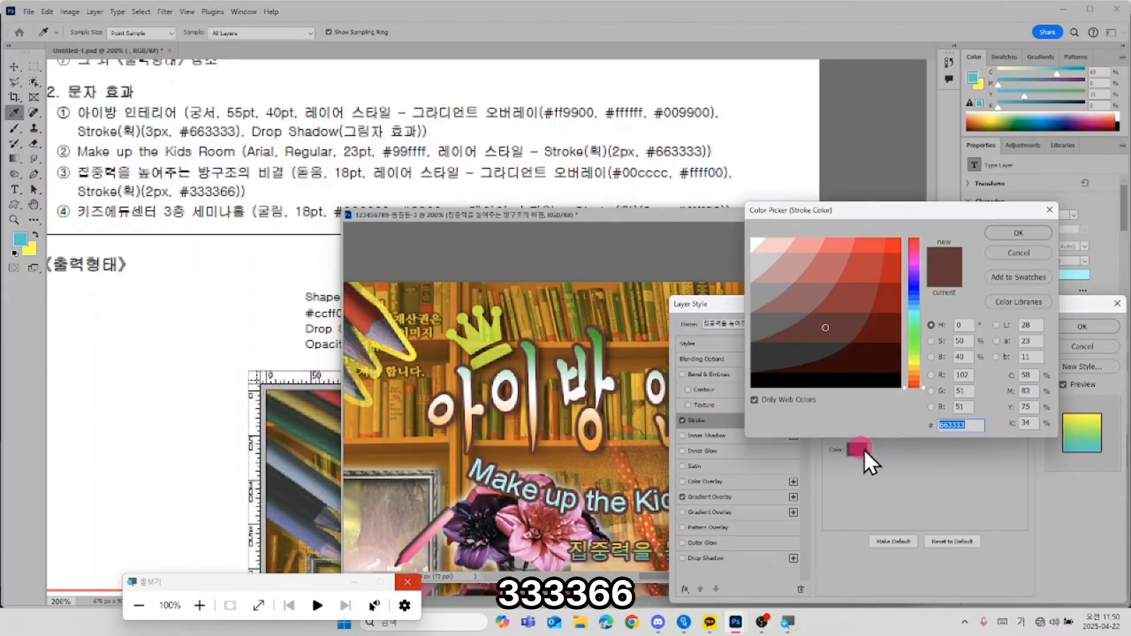
text(3333)
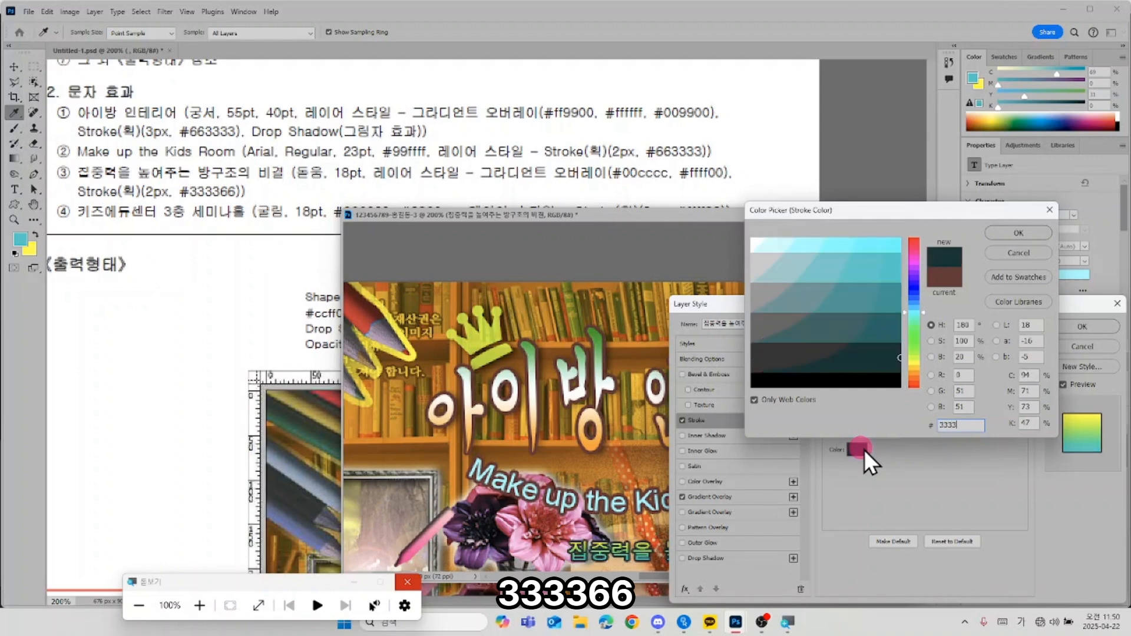
text(66)
key(Return)
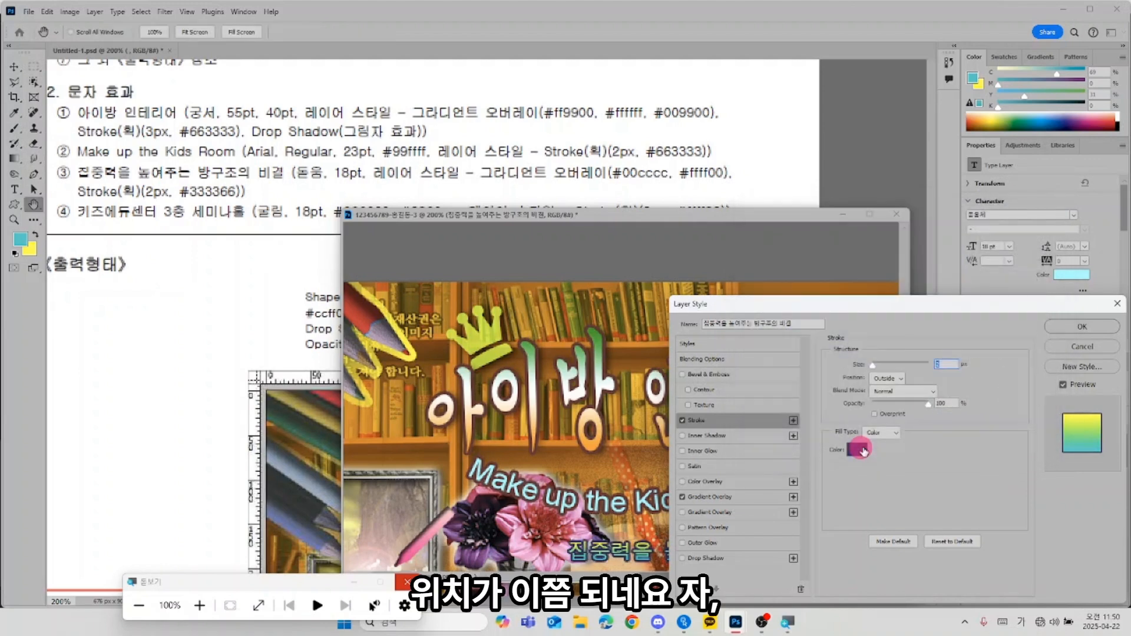
key(Return)
Step: Move the "집중력을 높여주는 방구조의 비결" line down to the poster's lower-right area, over the open notebook
click(13, 68)
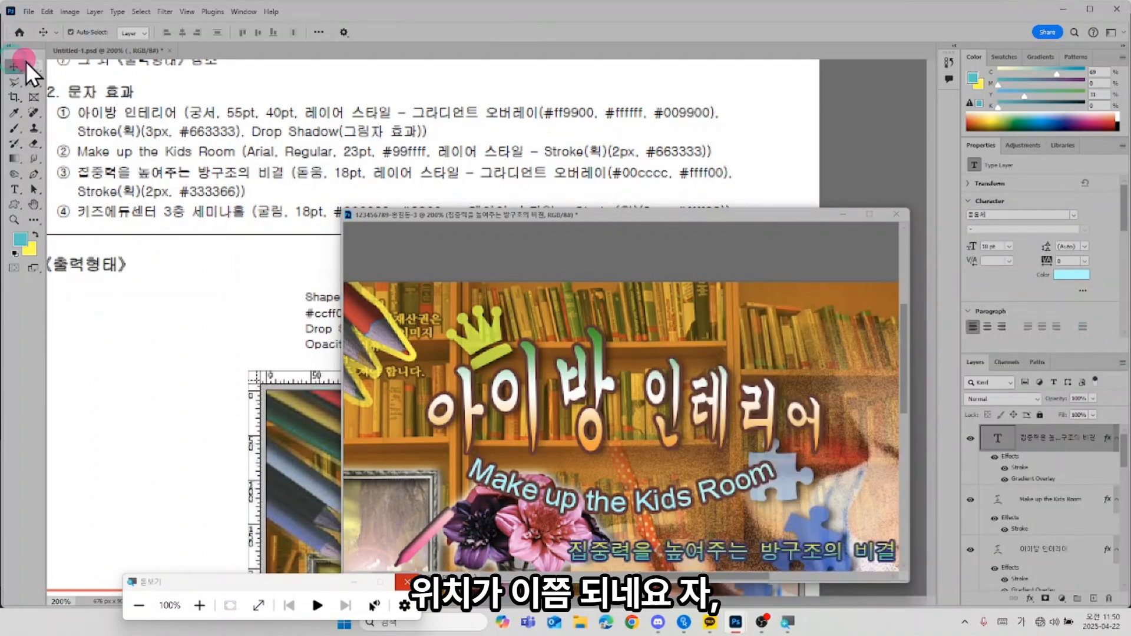
key(ctrl+0)
click(813, 353)
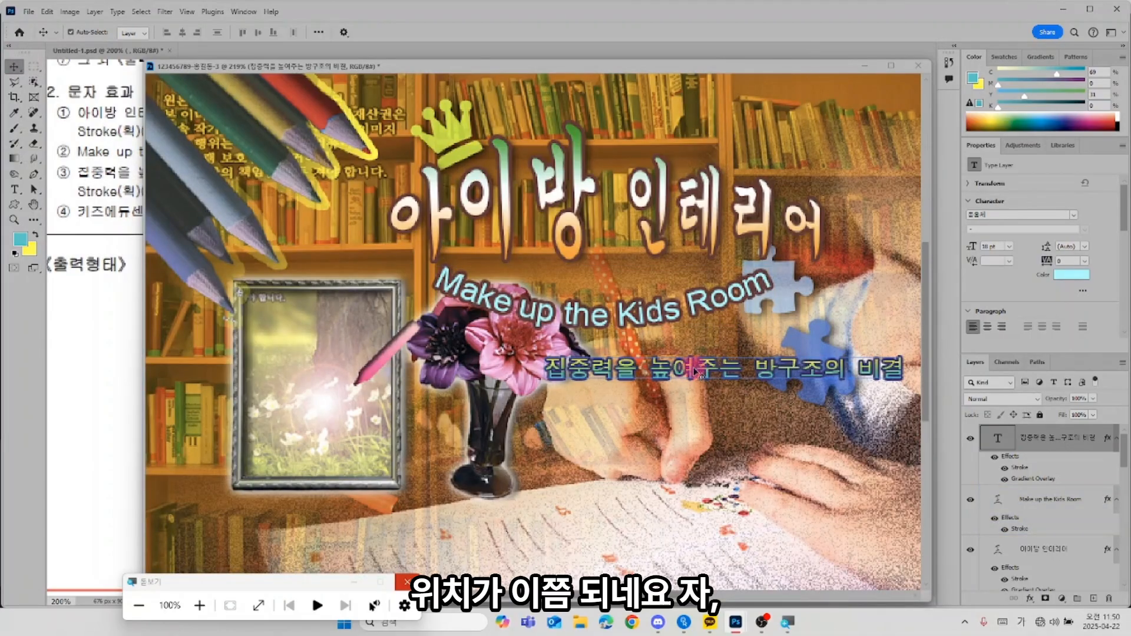
drag(683, 368, 672, 562)
Step: Float the reference document in its own window and examine the placement, font, colors and stroke specified for the "키즈에듀센터 3층 세미나홀" text
click(91, 134)
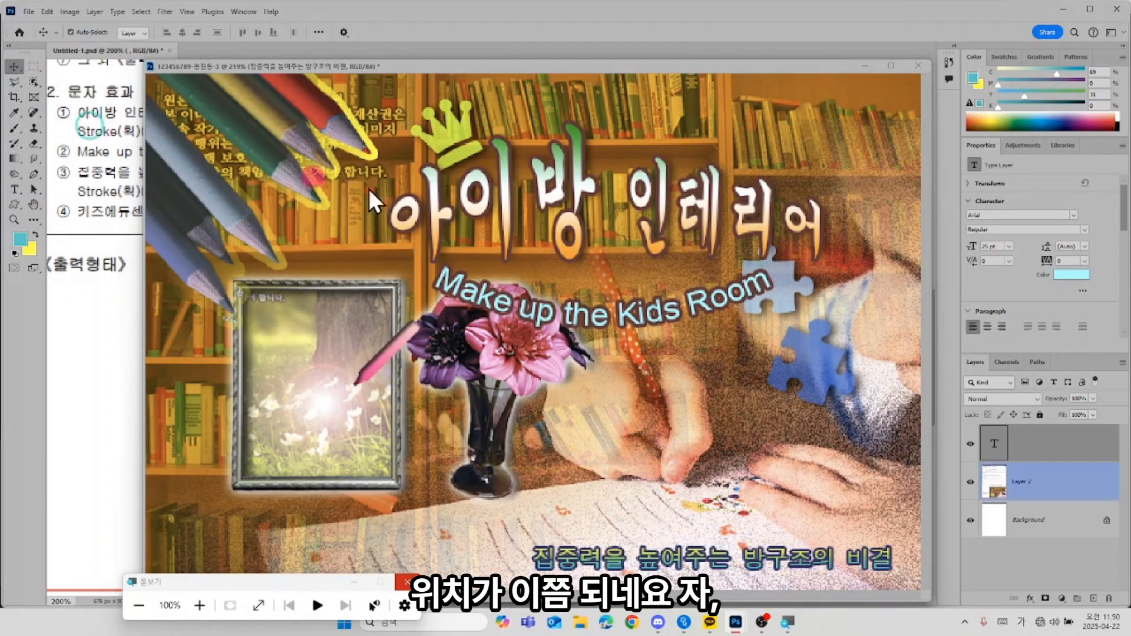
drag(118, 48, 221, 57)
click(574, 375)
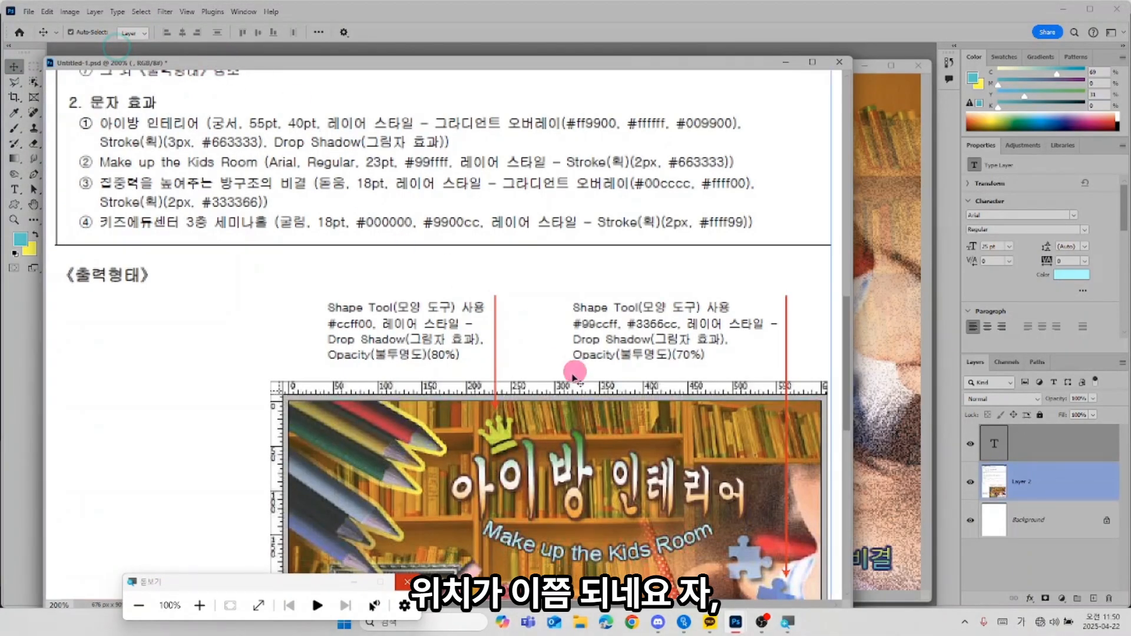
scroll(516, 433, down, 5)
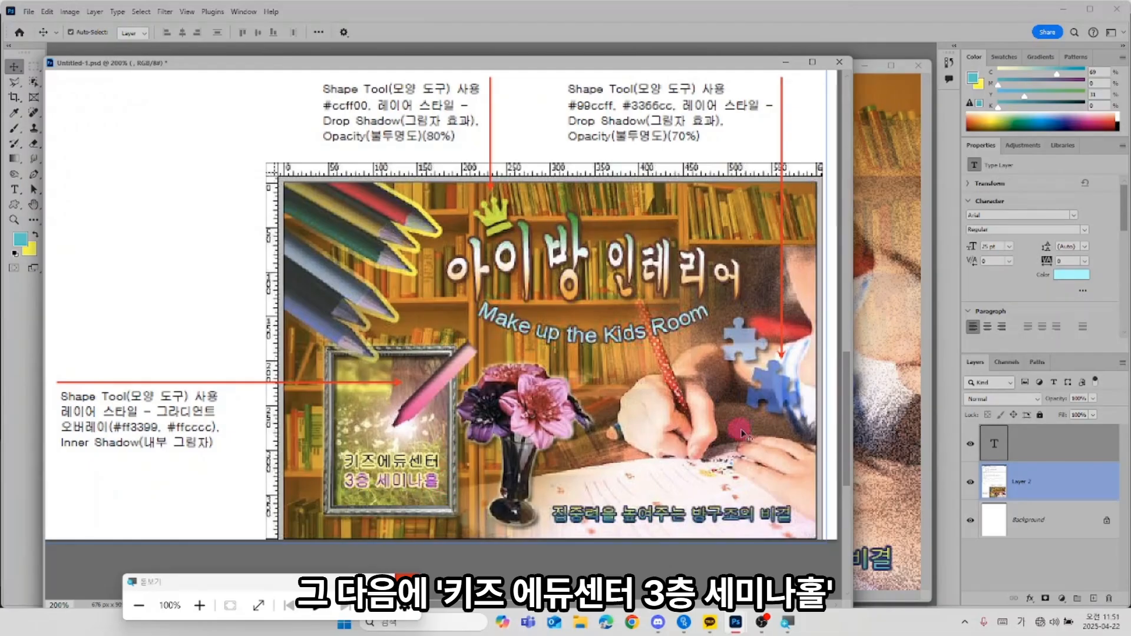
scroll(592, 269, up, 5)
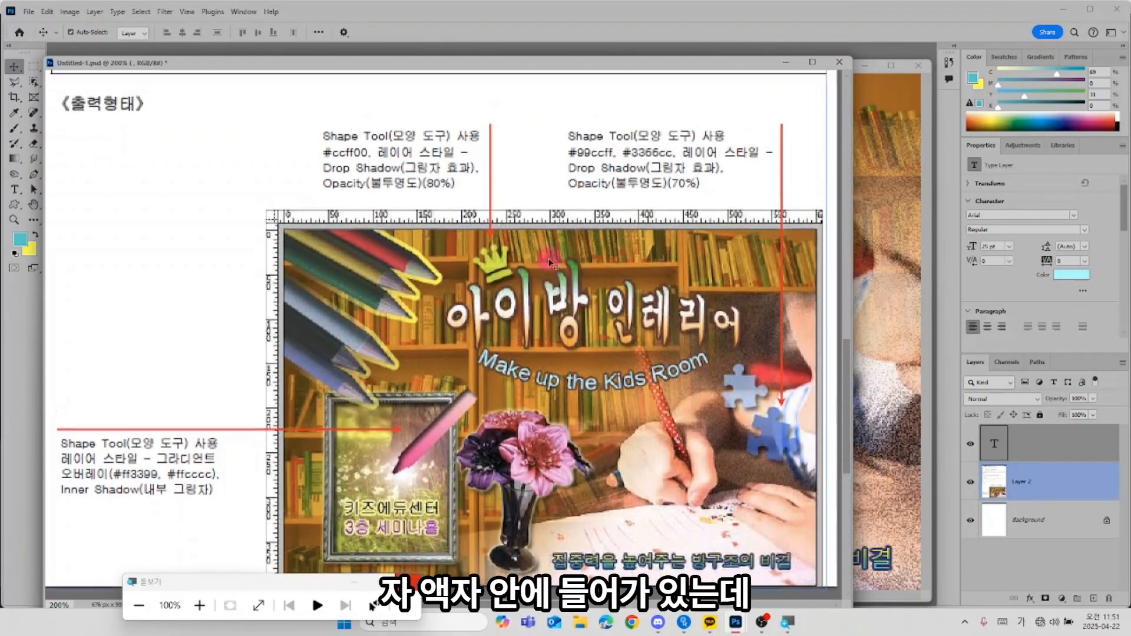
scroll(259, 219, up, 1)
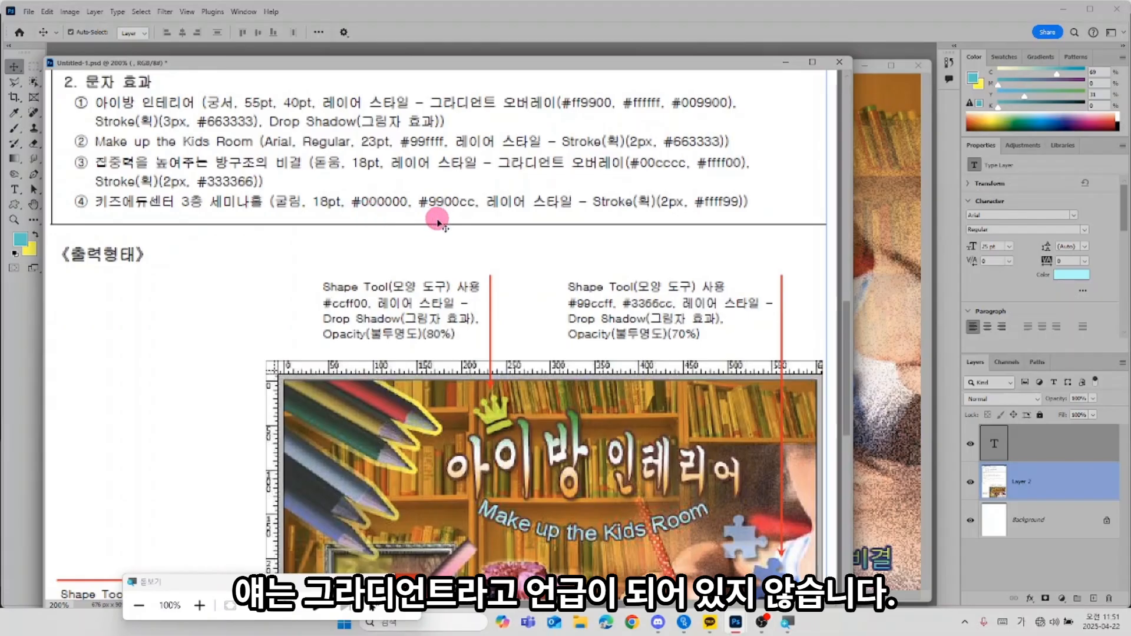
scroll(546, 503, down, 4)
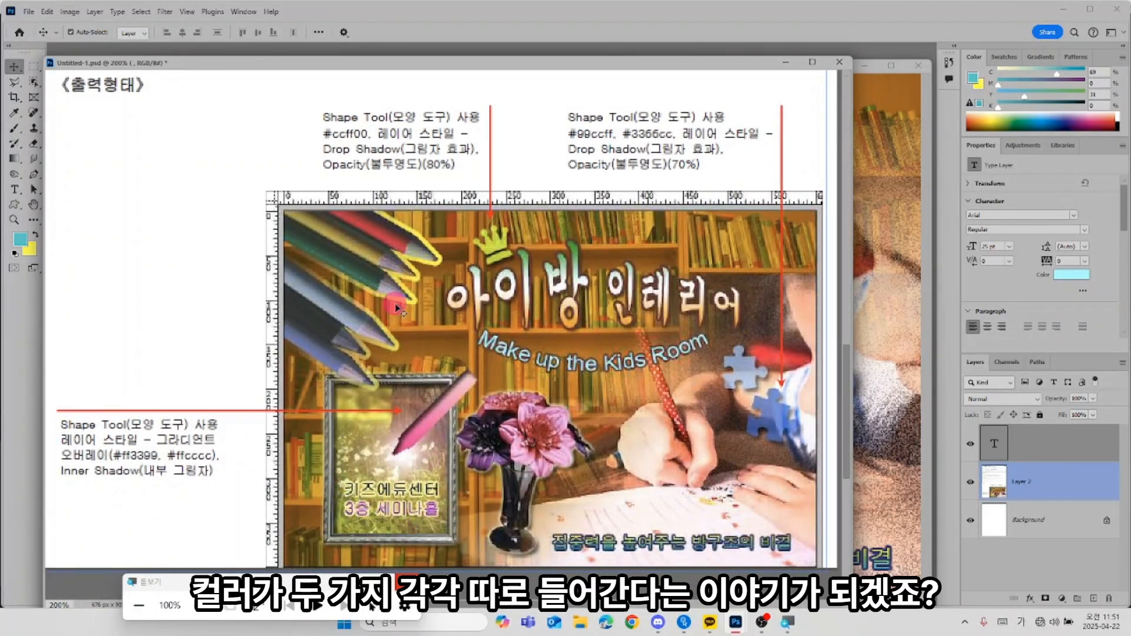
scroll(383, 294, up, 2)
scroll(382, 292, up, 1)
click(880, 377)
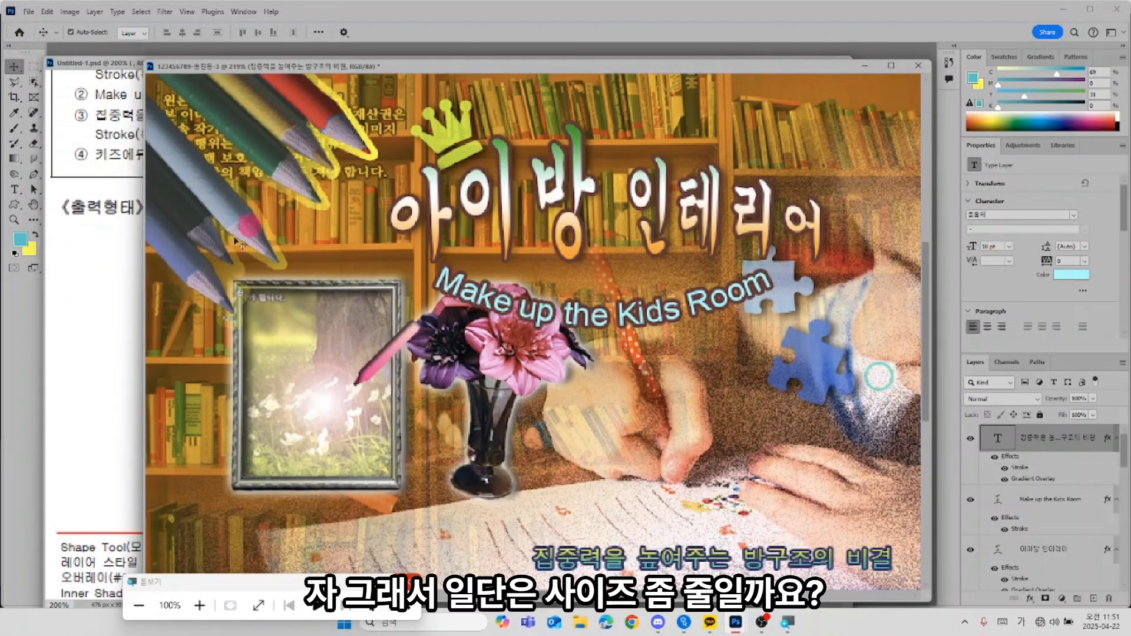
click(216, 57)
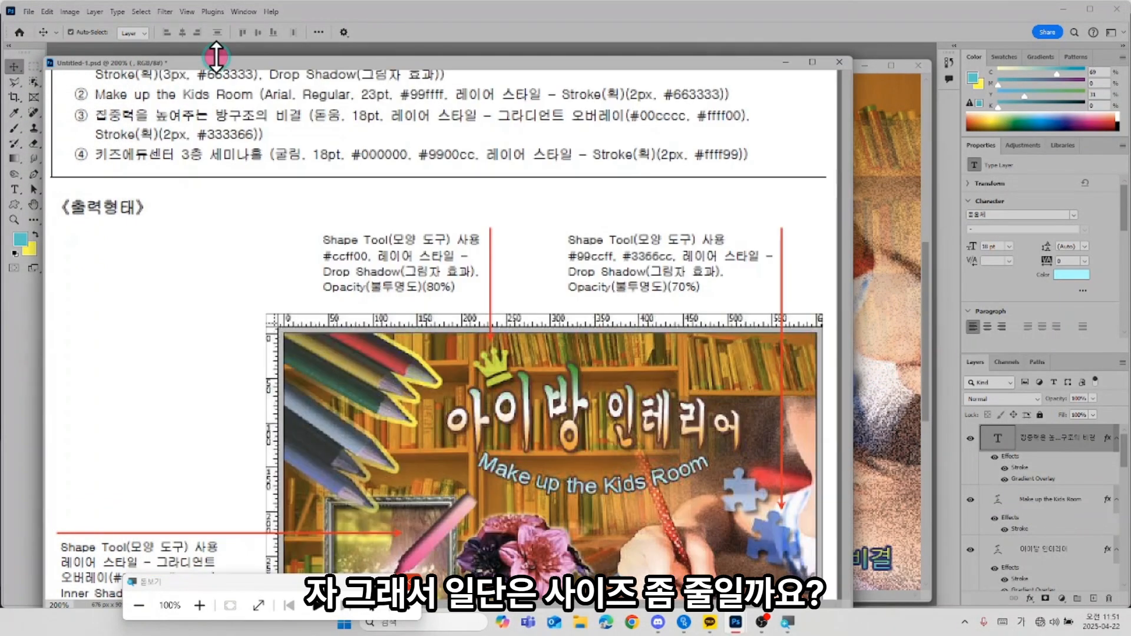
click(879, 210)
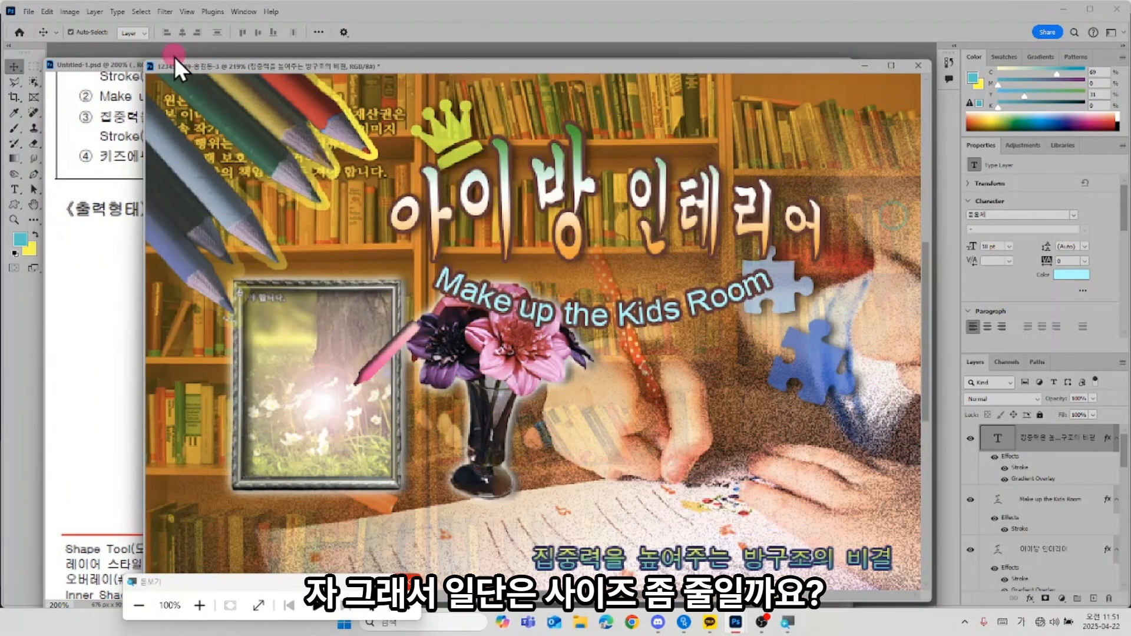
Step: Add a two-line text inside the poster's picture frame reading "키즈 에듀센터 3층" and "세미나홀", keeping the specifications in view above the poster
drag(159, 59, 160, 275)
drag(397, 514, 497, 352)
key(ctrl+plus)
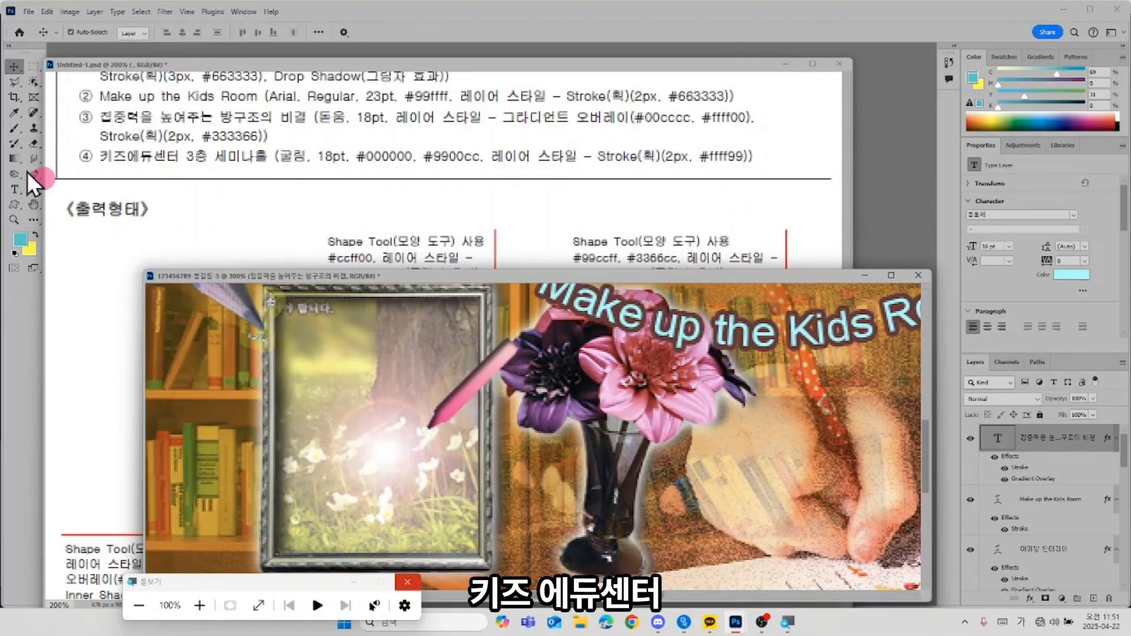
click(15, 188)
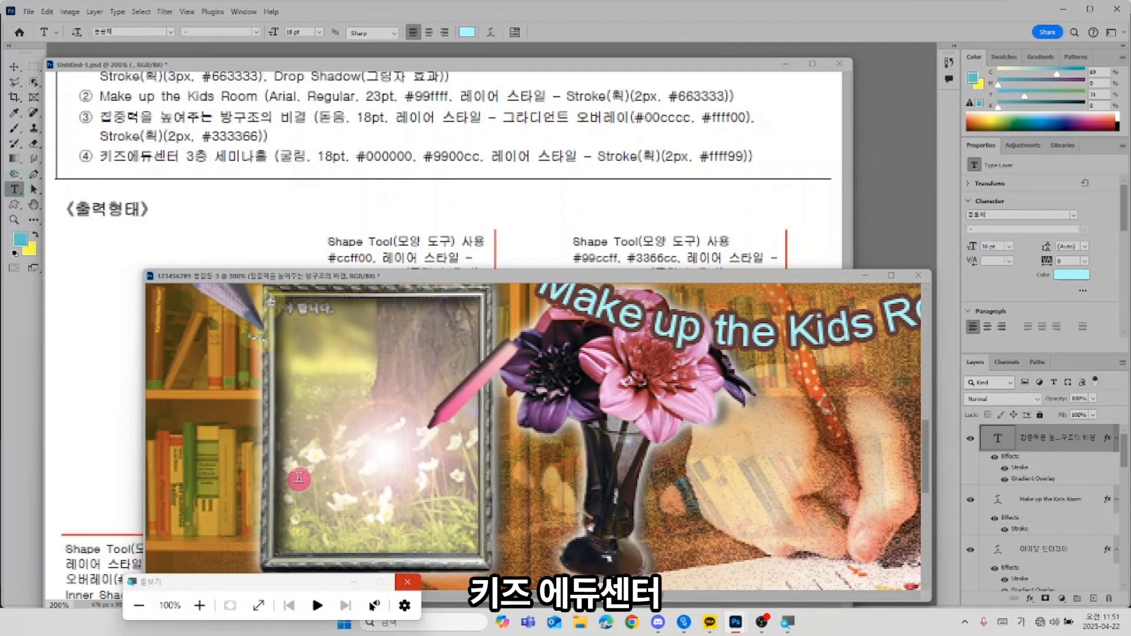
click(302, 475)
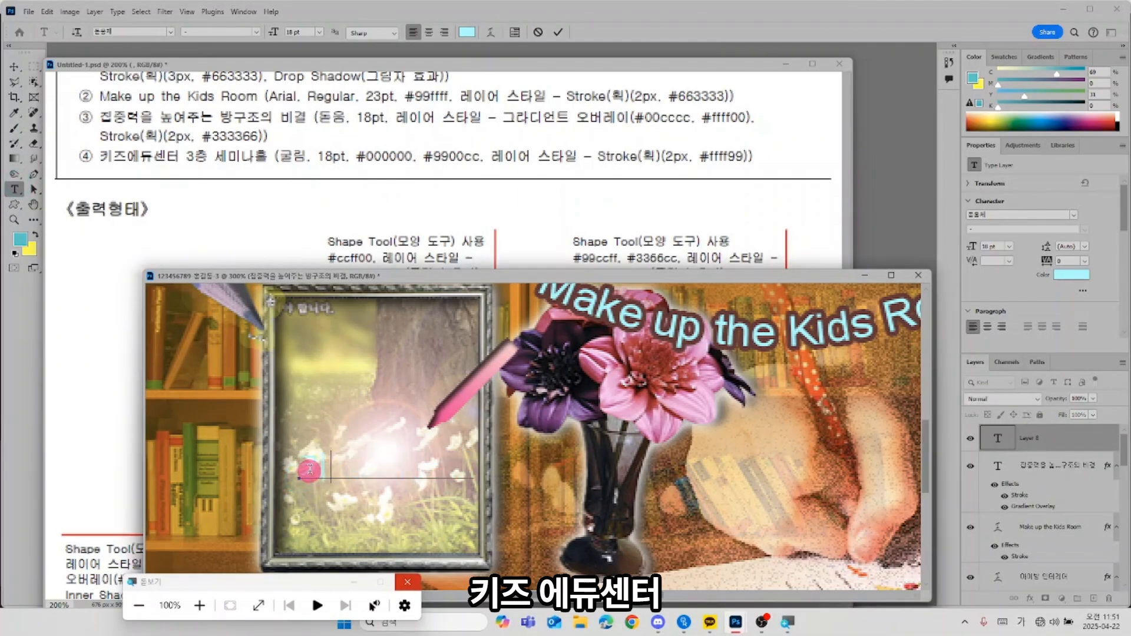
text(키즈)
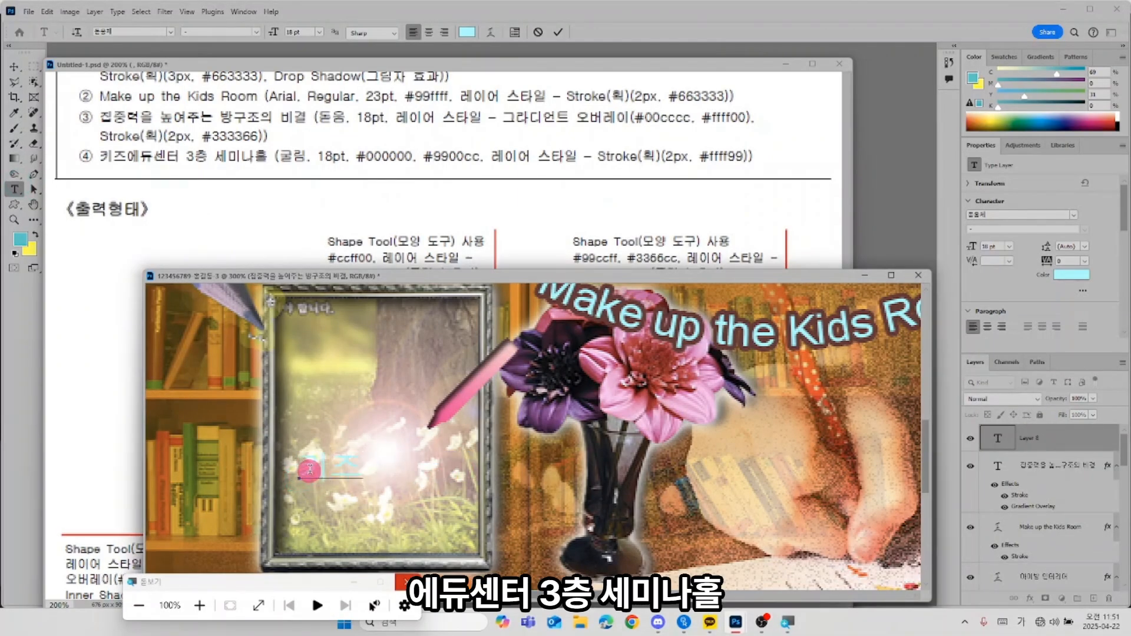
text( 에듀센)
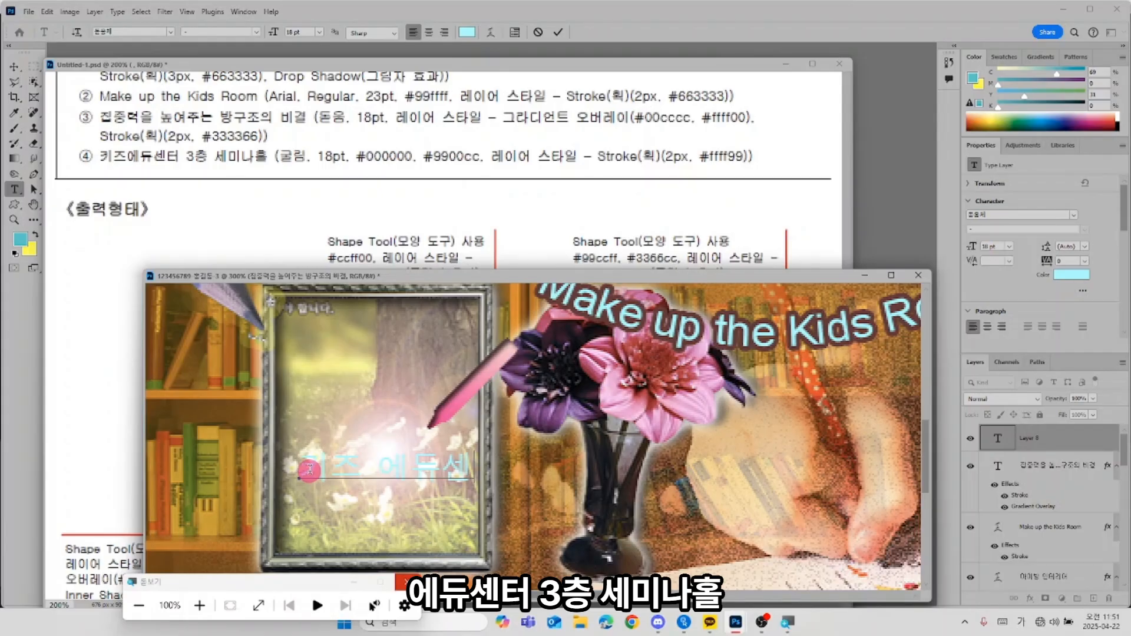
text(터 3츠)
key(BackSpace)
text(층 )
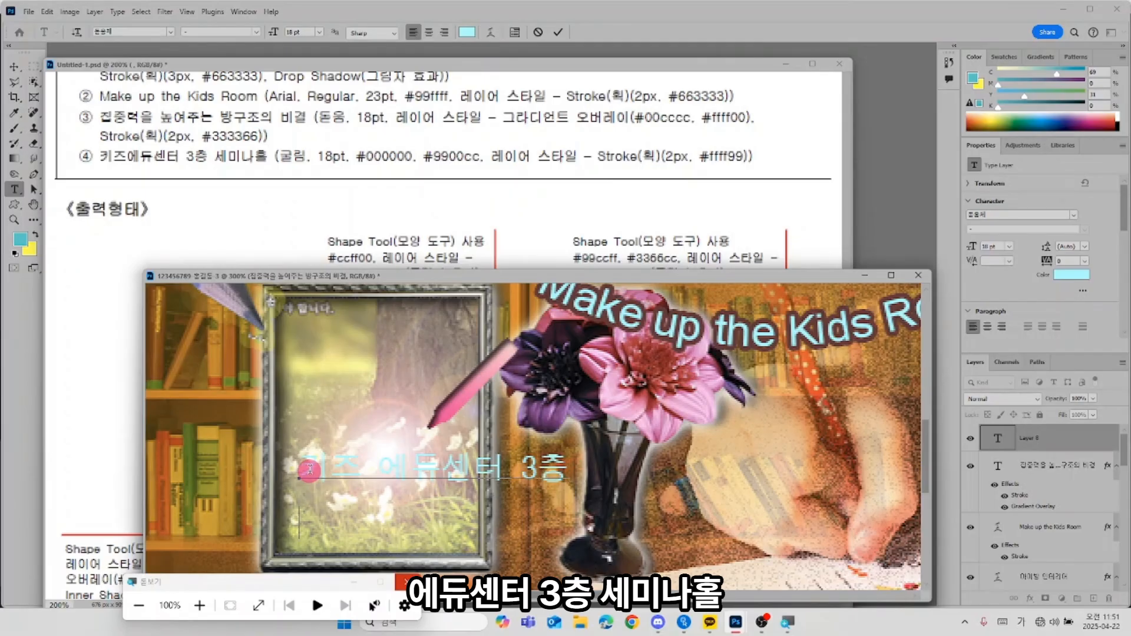
text(세미나홀)
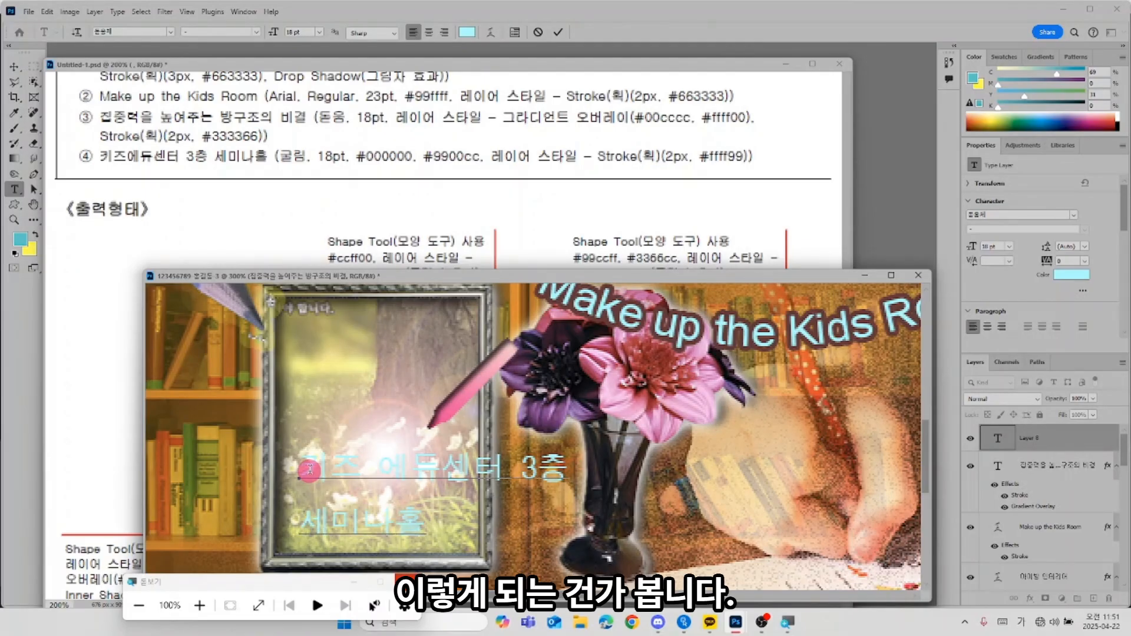
Step: Rearrange the line break so the text reads "키즈 에듀센터" on the first line and "3층 세미나홀" on the second
click(515, 471)
key(Return)
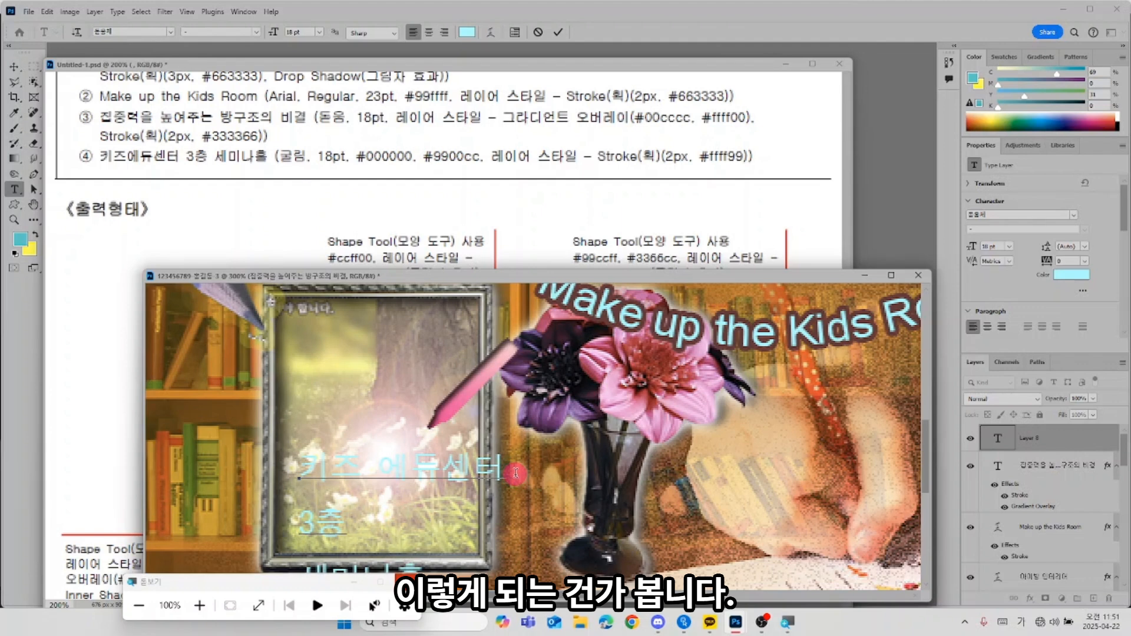
key(BackSpace)
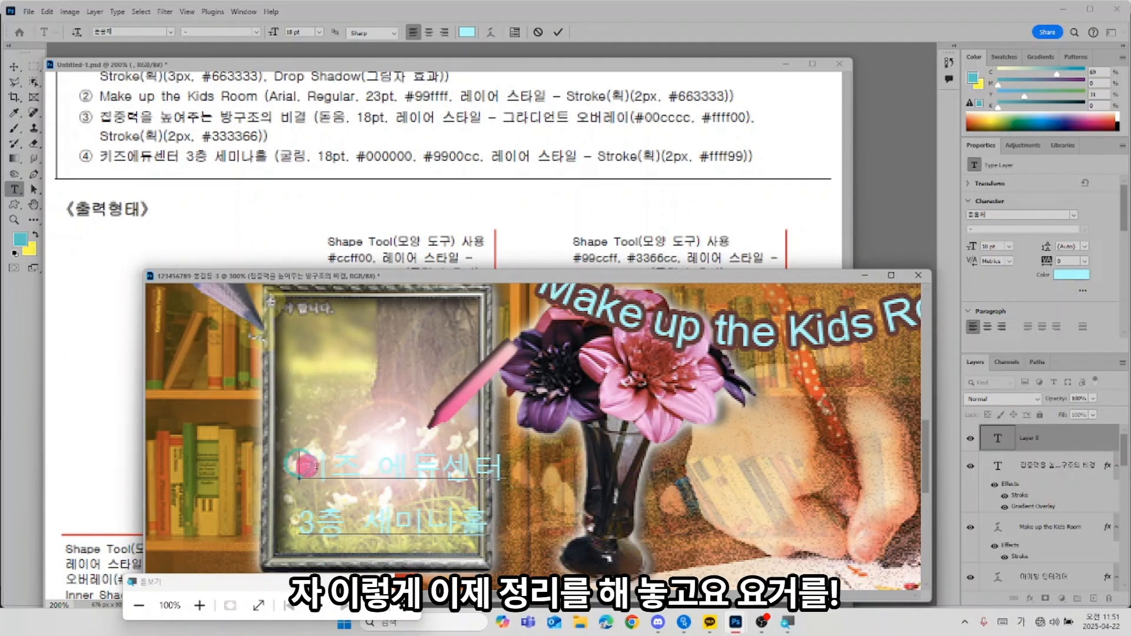
Step: Set the whole "키즈 에듀센터 3층 세미나홀" text to the favorite font 굴림
drag(295, 462, 509, 539)
click(537, 463)
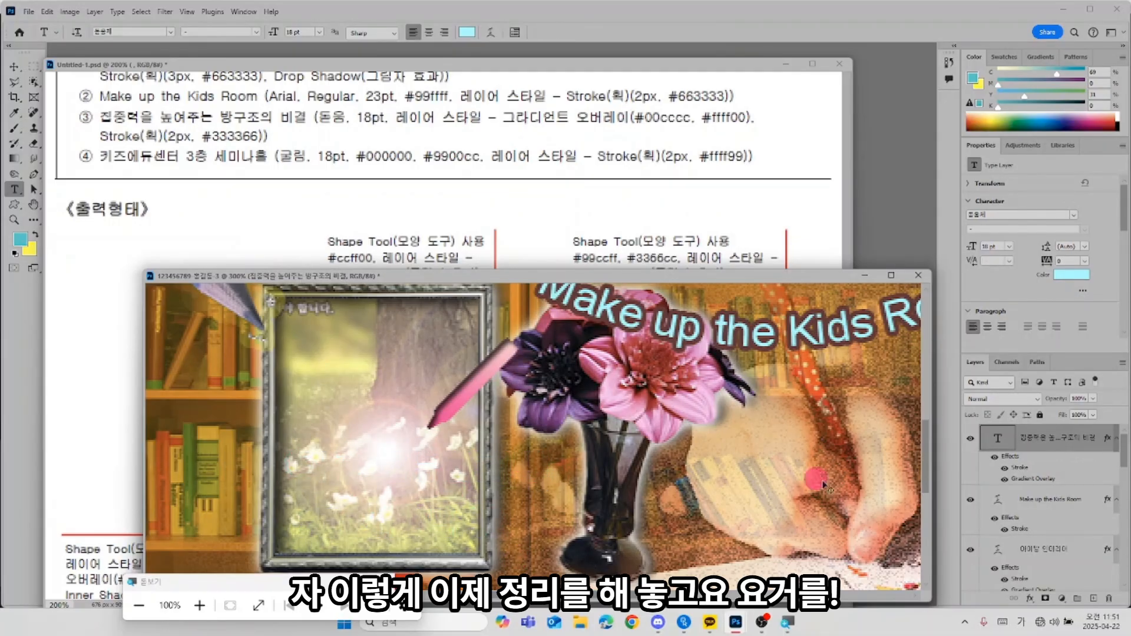
click(986, 439)
double_click(986, 439)
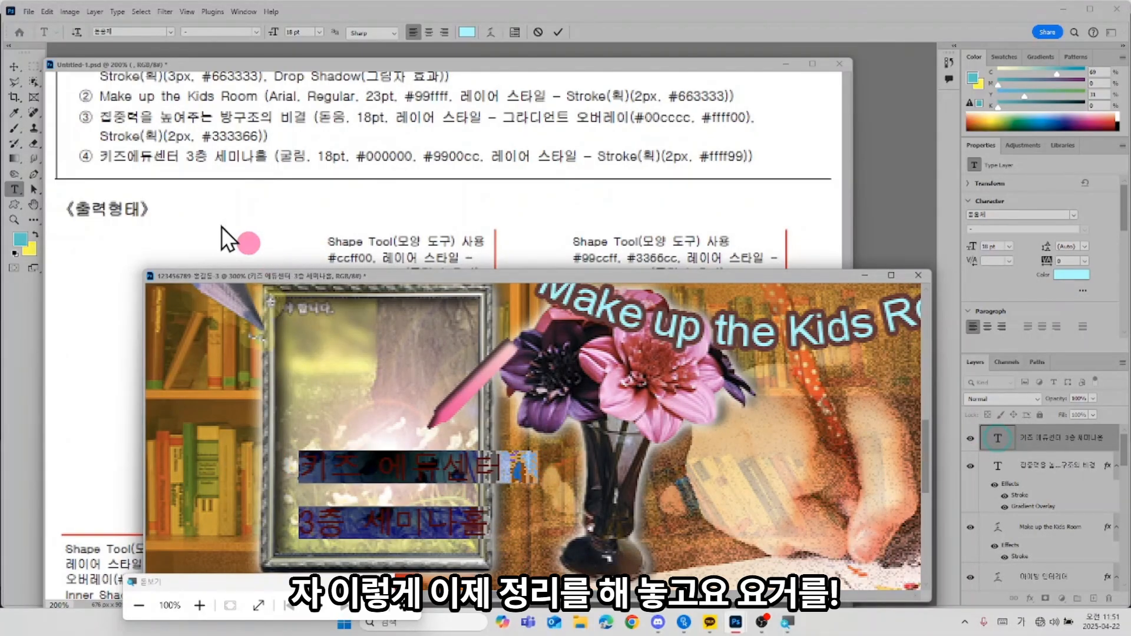
click(159, 32)
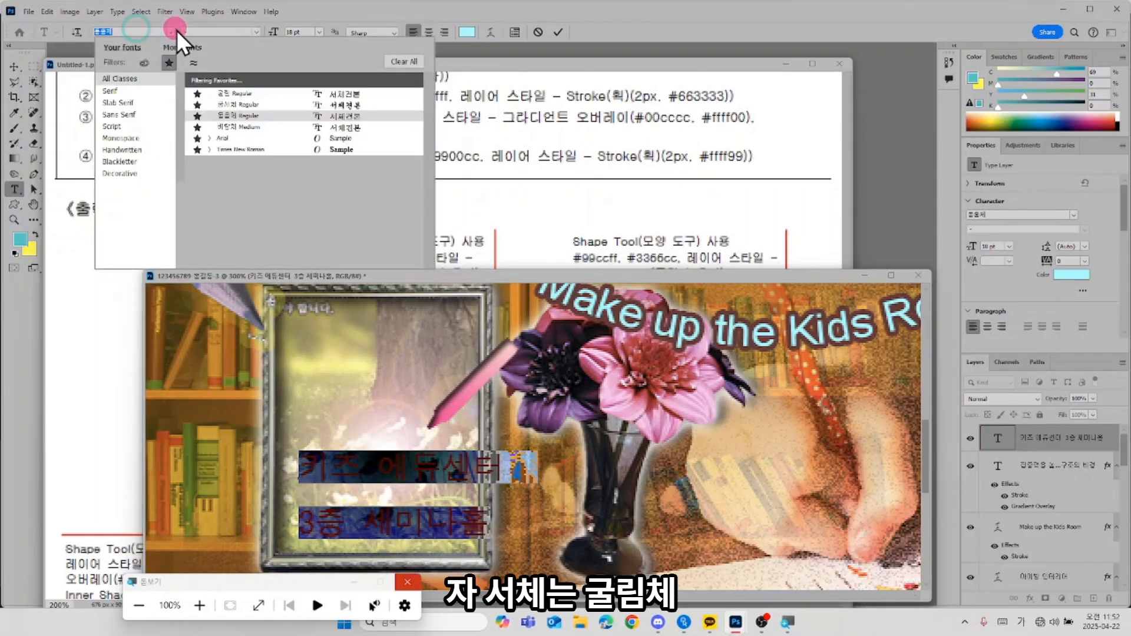
click(210, 92)
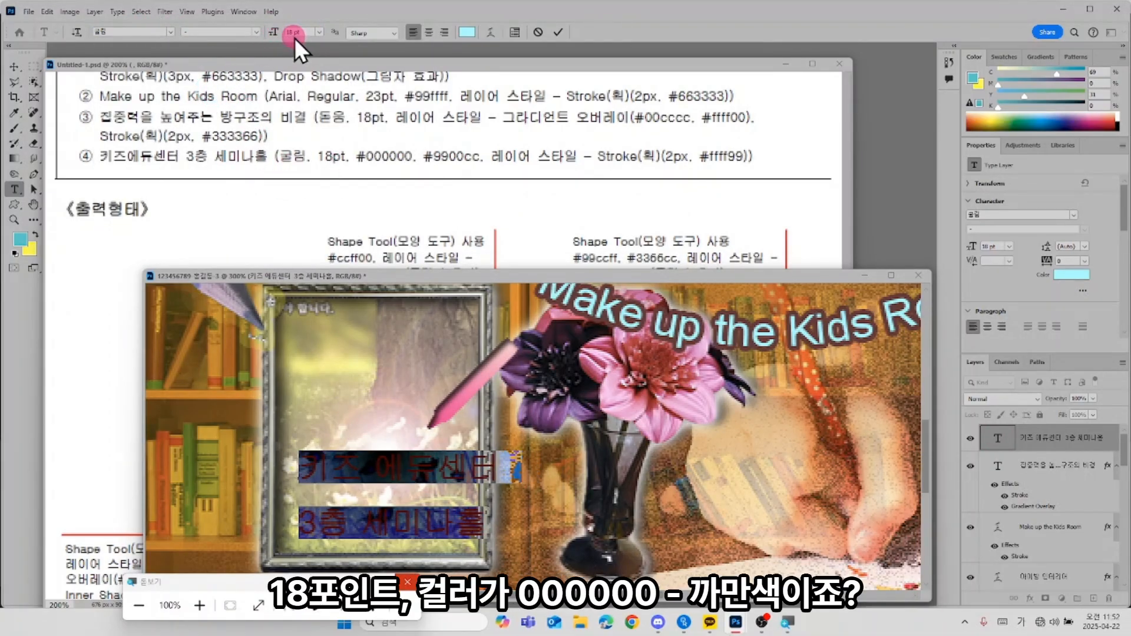
Step: Set the color of the whole "키즈 에듀센터 3층 세미나홀" text to #000000
click(467, 31)
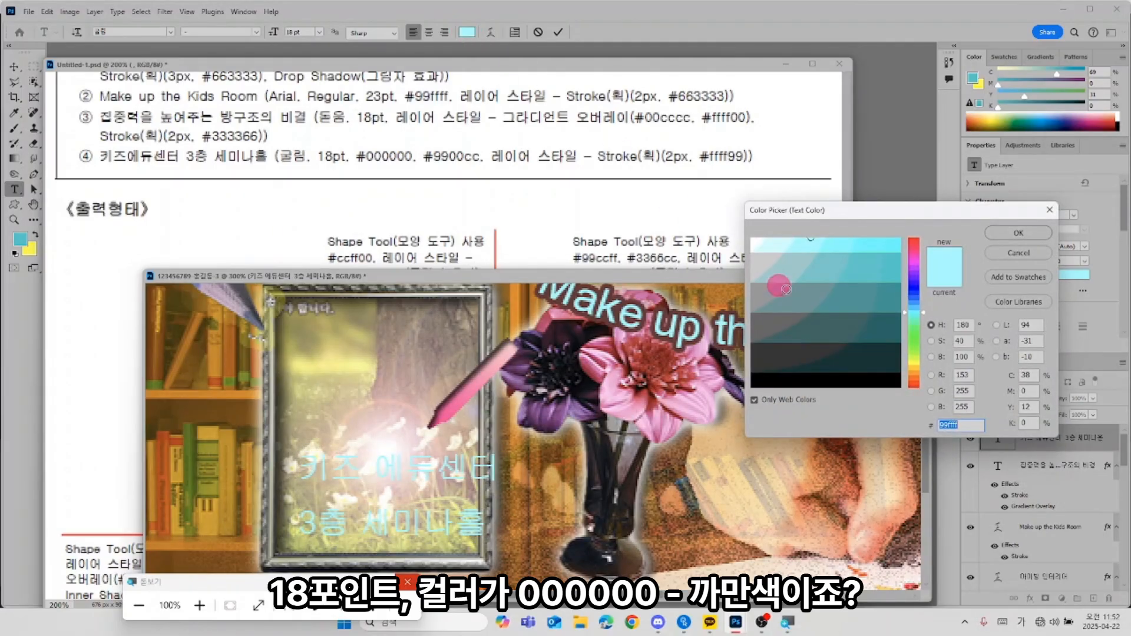
text(000000)
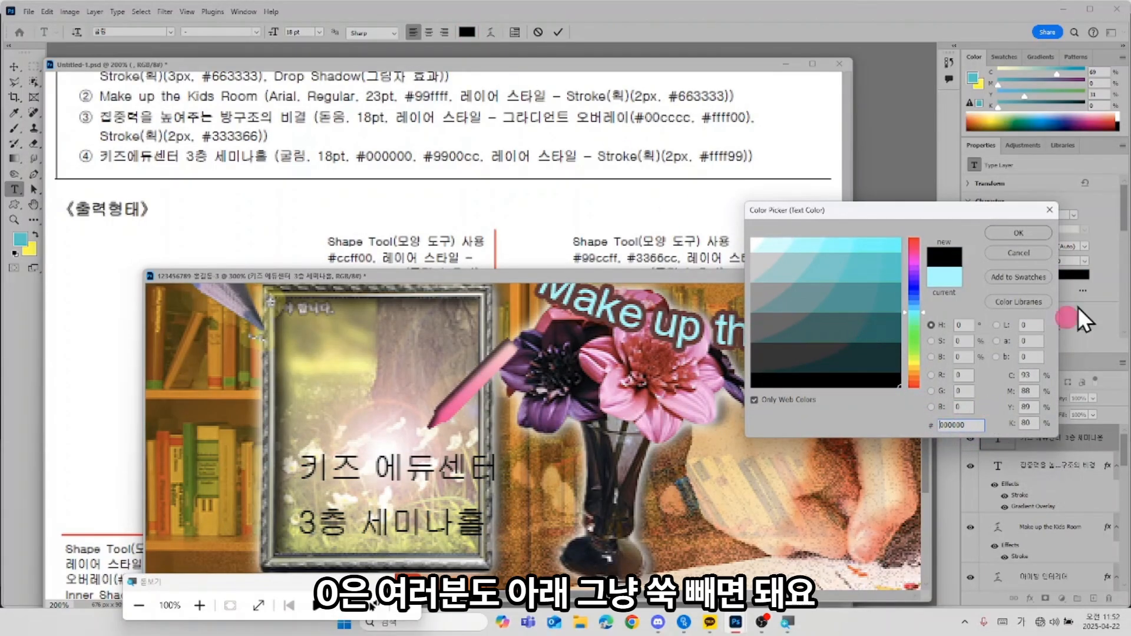
click(1036, 238)
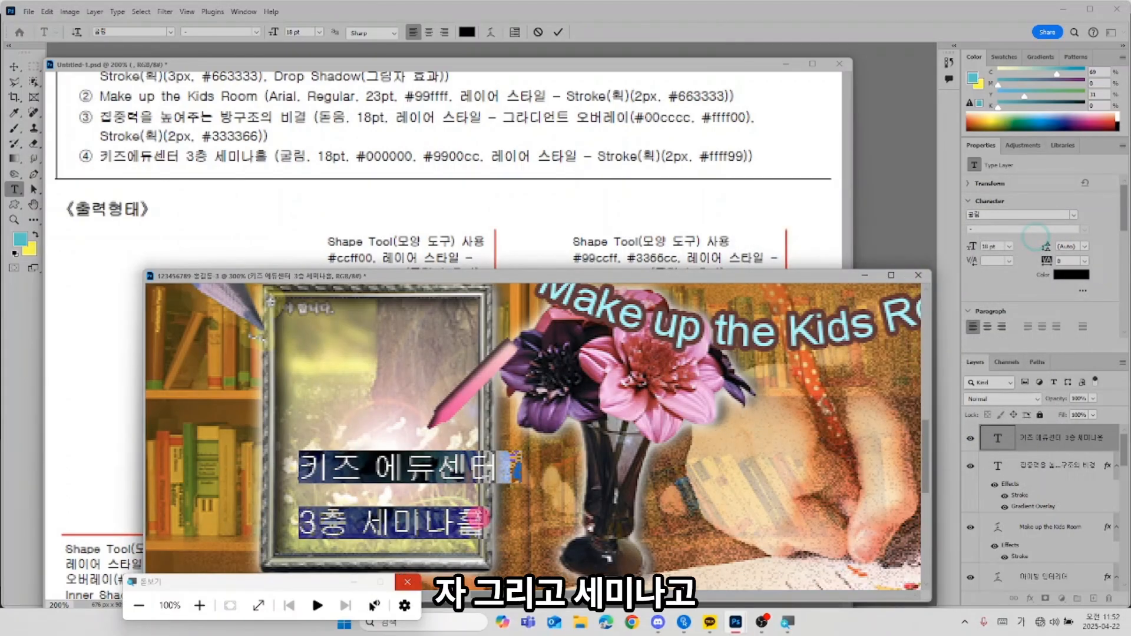
Step: Recolor only the word "세미나홀" in the second line to #9900cc
double_click(419, 529)
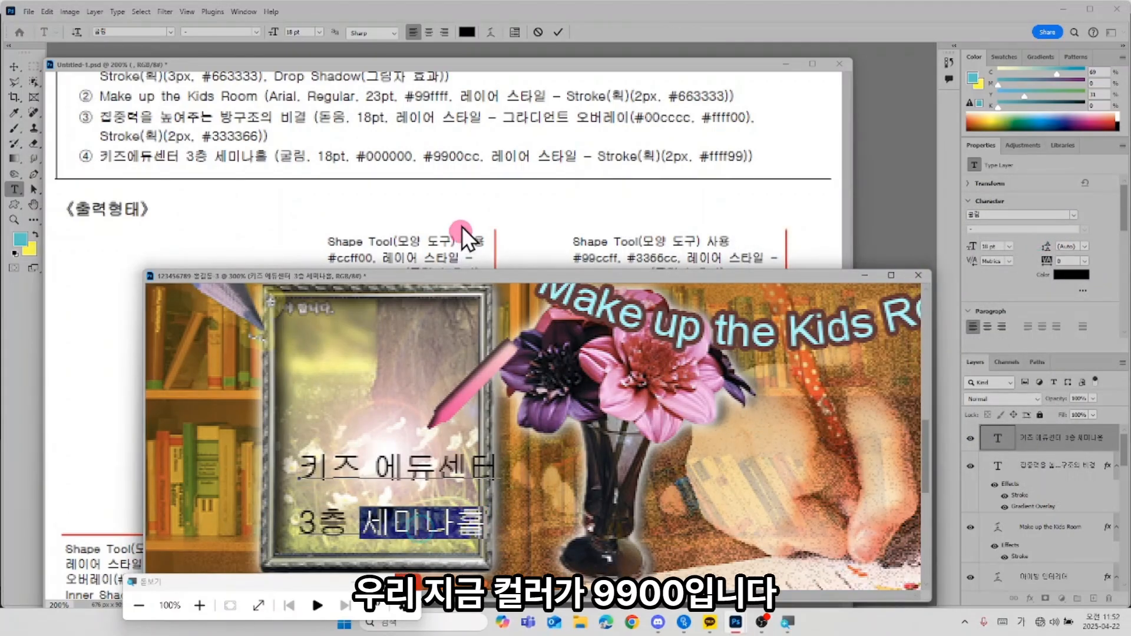
click(467, 32)
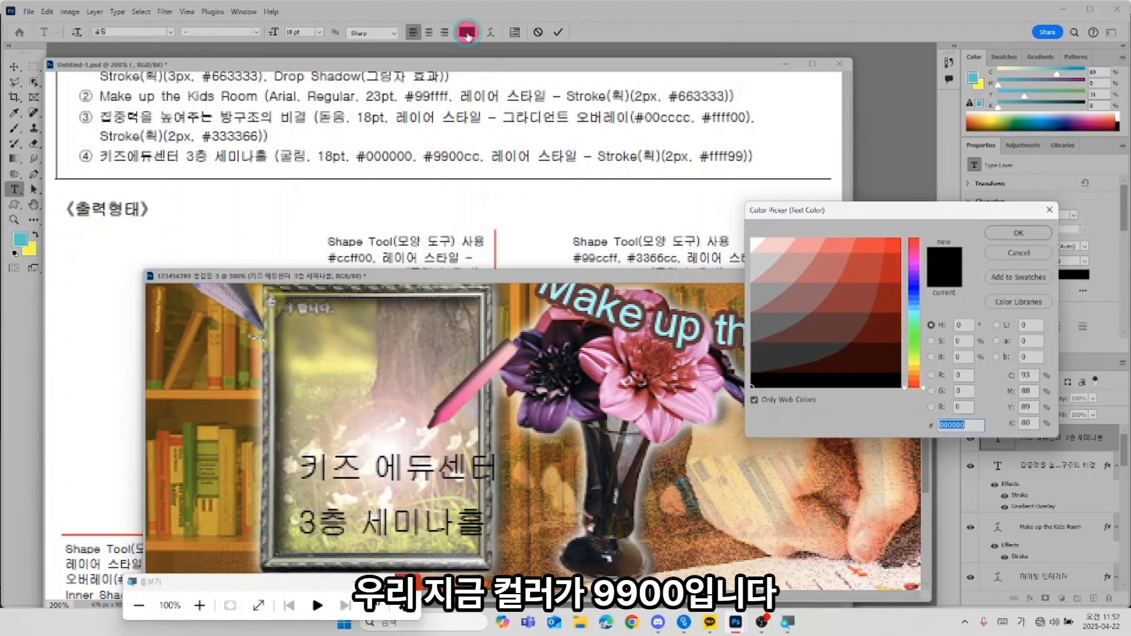
text(9900)
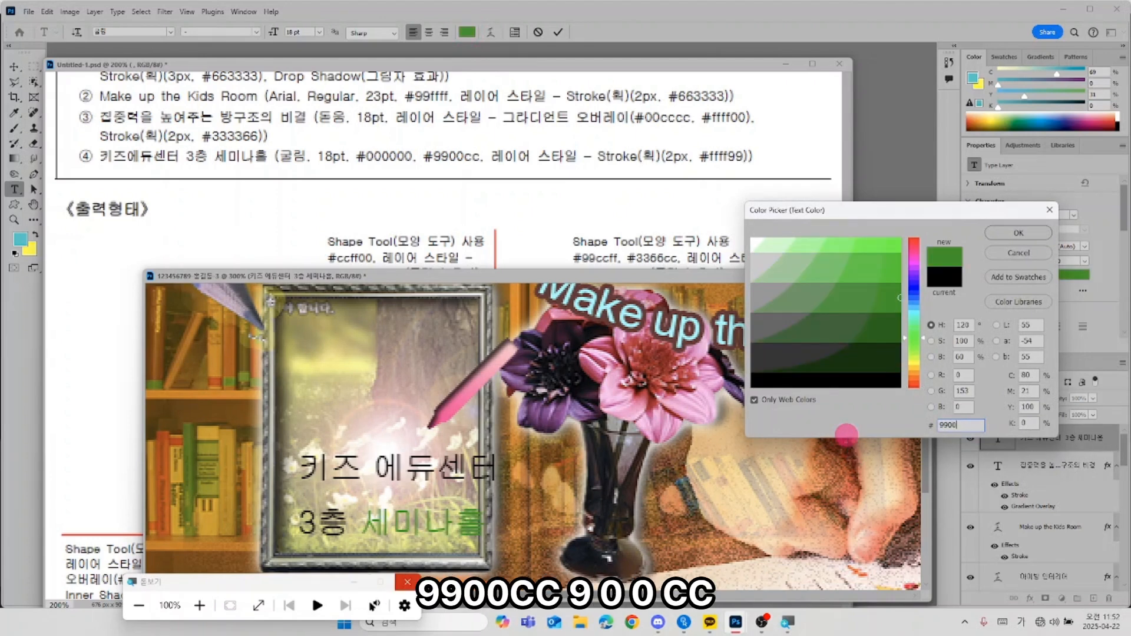
text(cc)
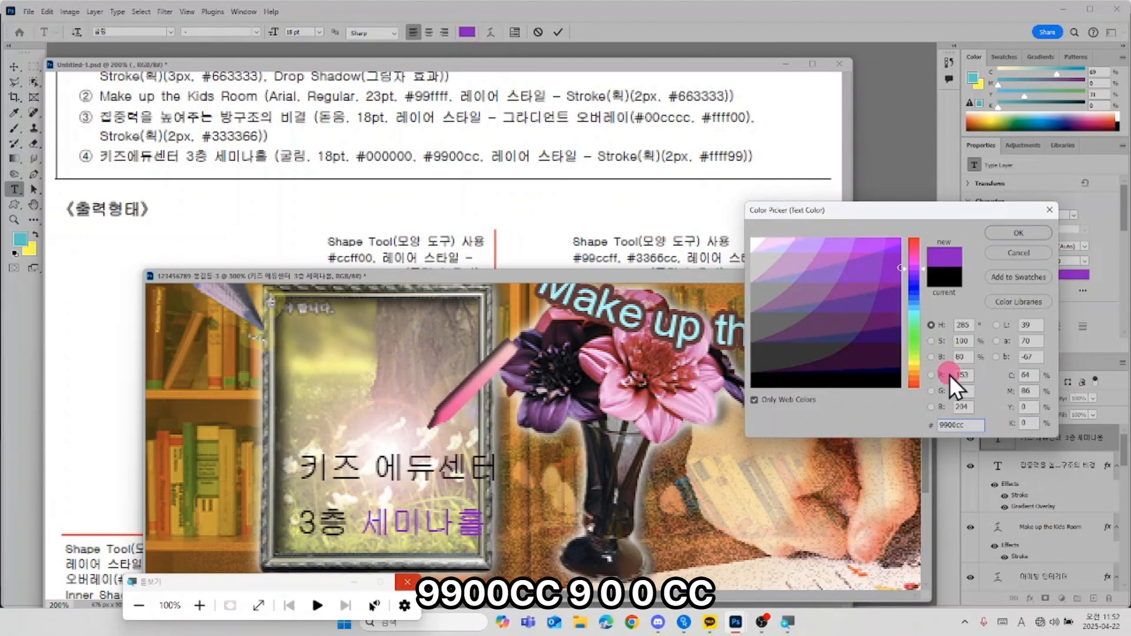
click(1019, 231)
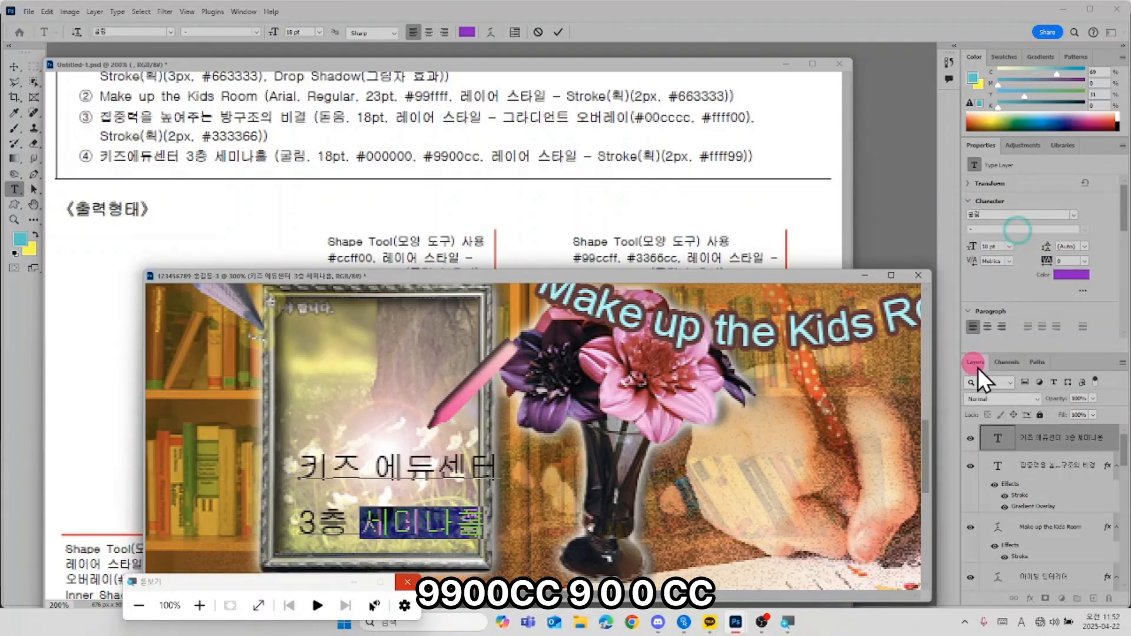
Step: Tighten the line spacing of the whole two-line text to a leading of 24.5 pt
click(992, 441)
double_click(992, 441)
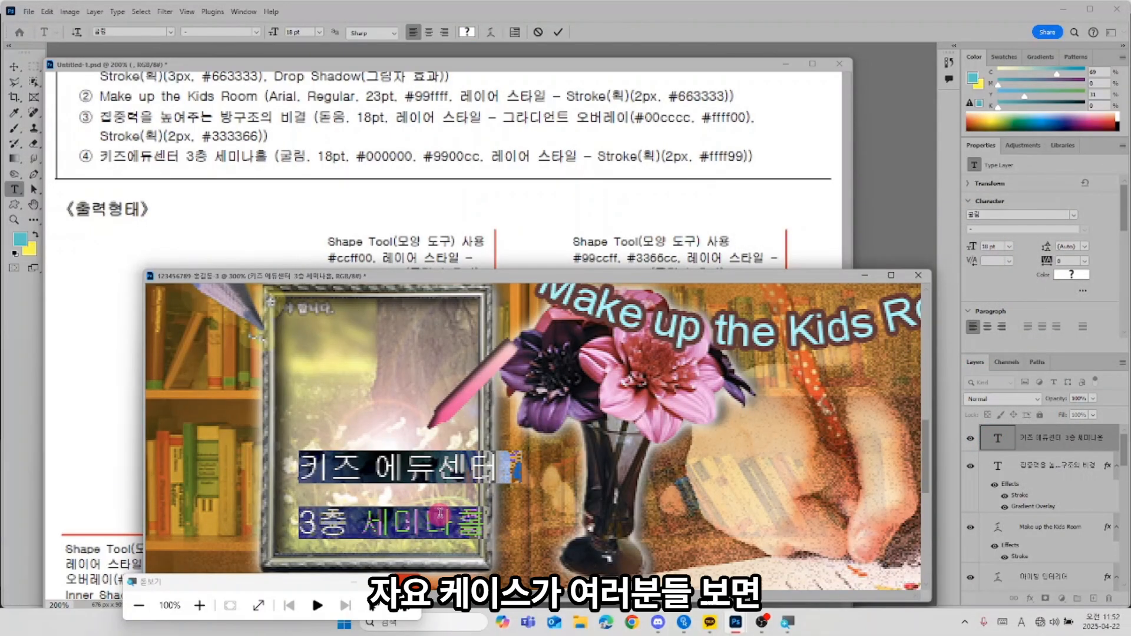
key(alt+Up)
key(alt+Up)
key(alt+Up)
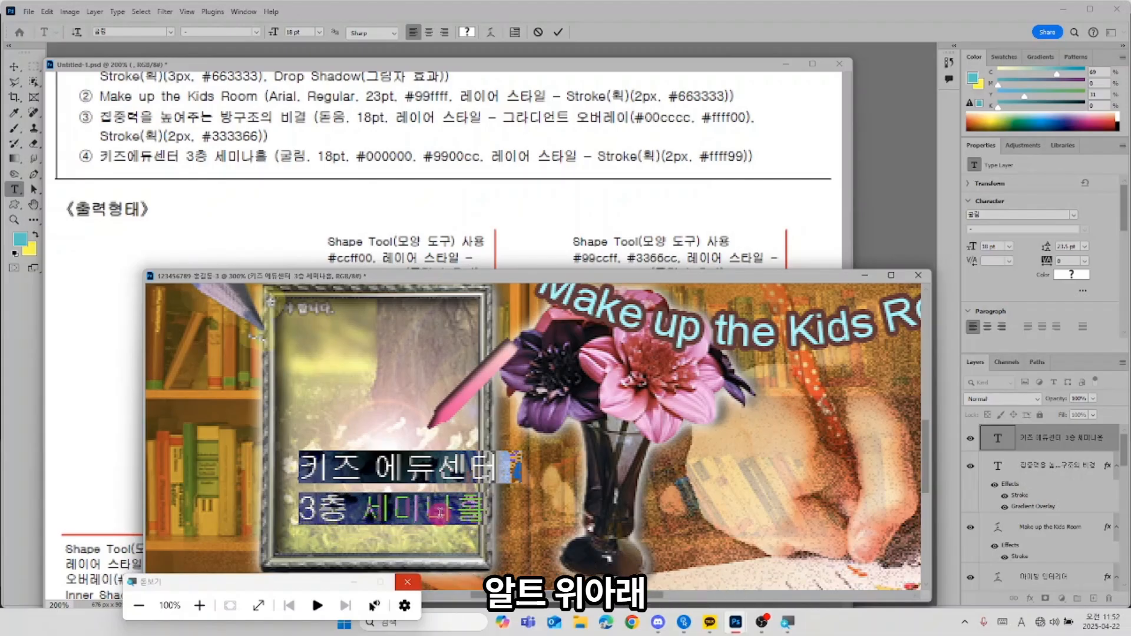
key(alt+Down)
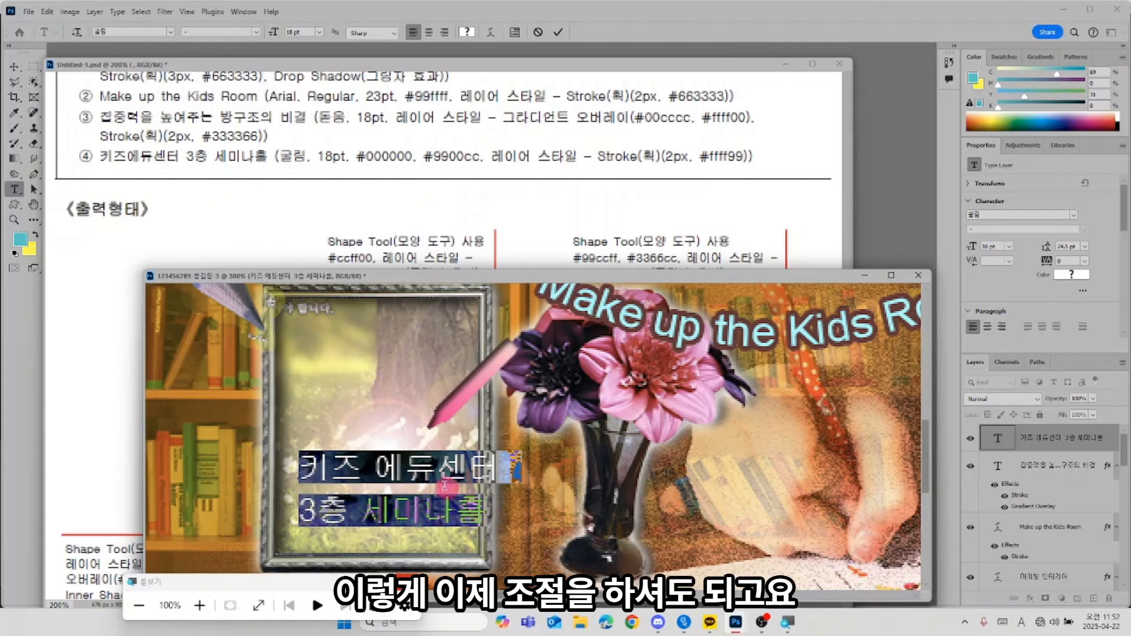
Step: Tighten the tracking of the "키즈 에듀센터" line to -60 and shift the text slightly down and left inside the picture frame
click(435, 474)
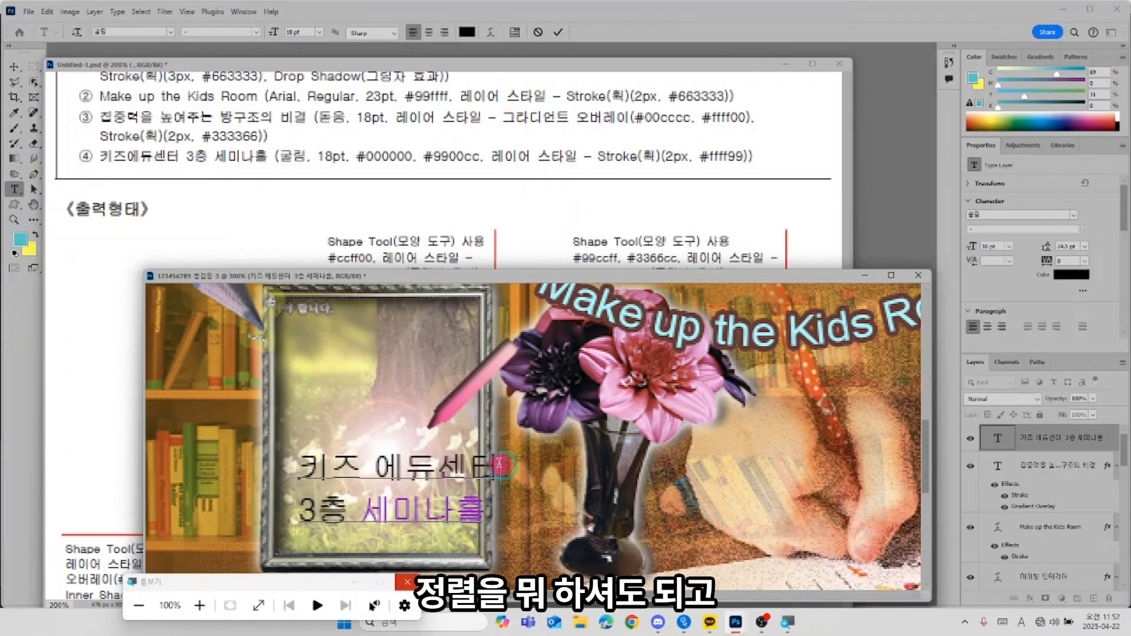
drag(504, 466, 285, 464)
key(alt+Left)
key(alt+Left)
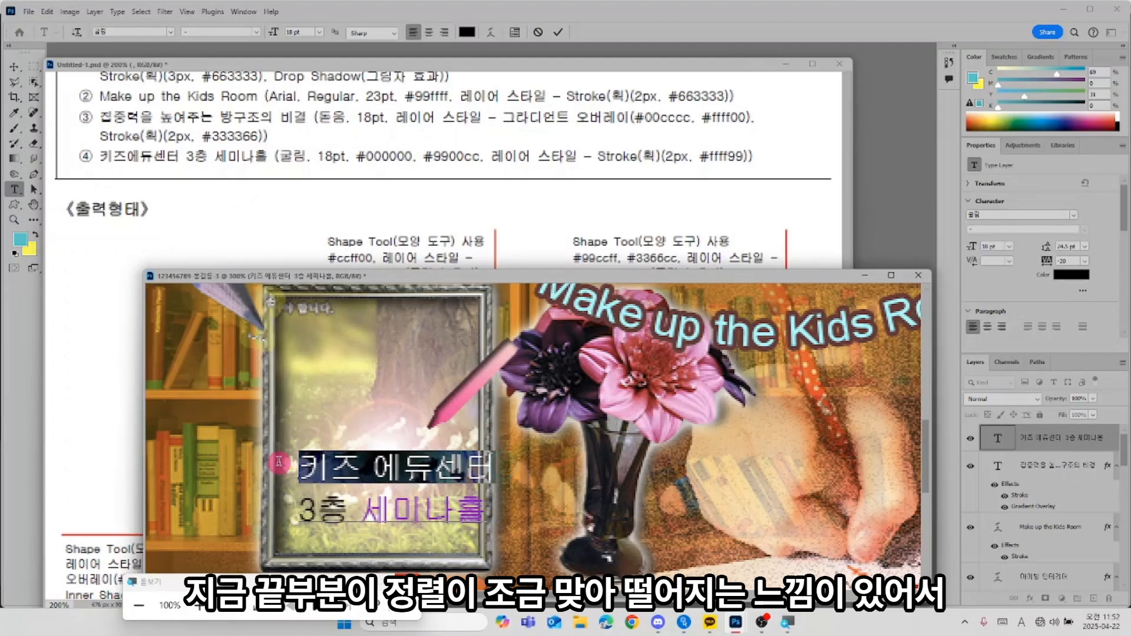
key(alt+Left)
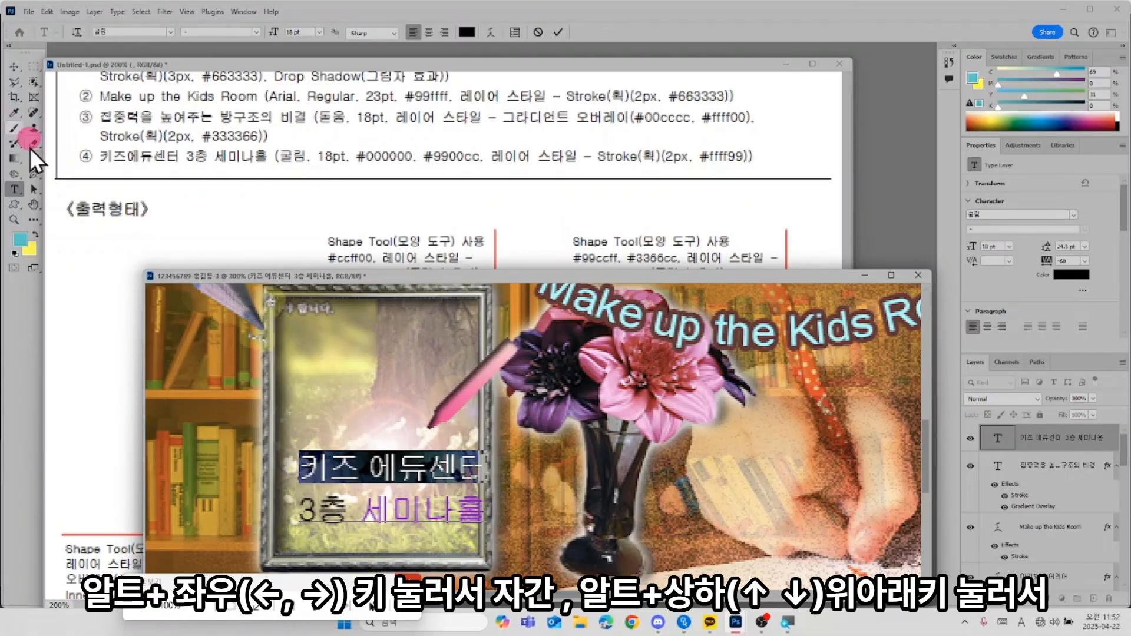
click(16, 63)
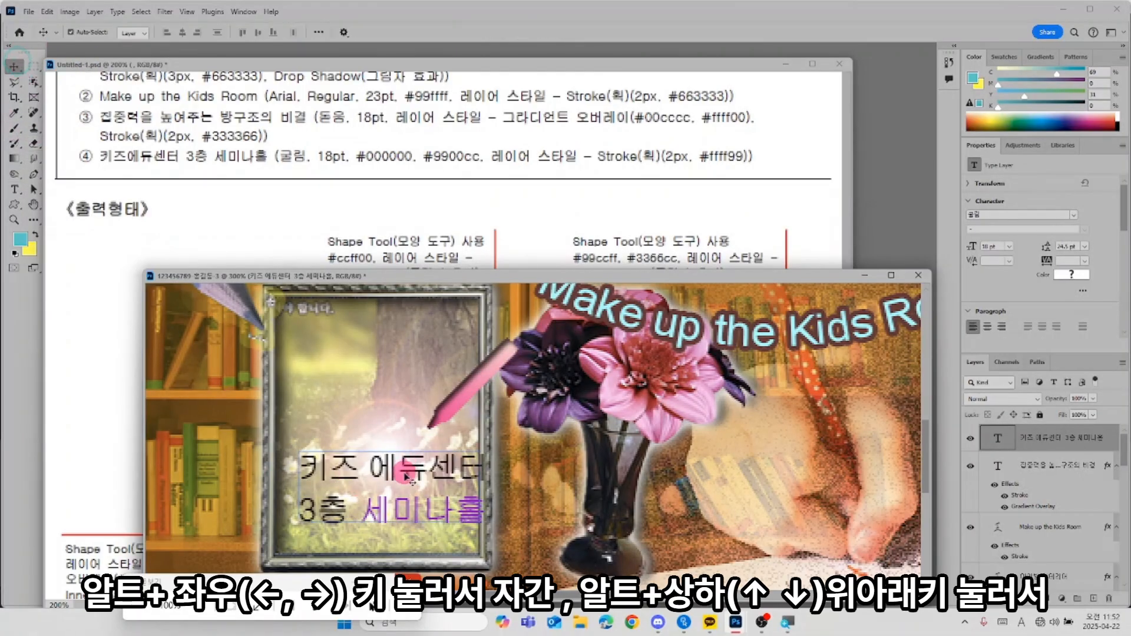
drag(402, 480, 389, 492)
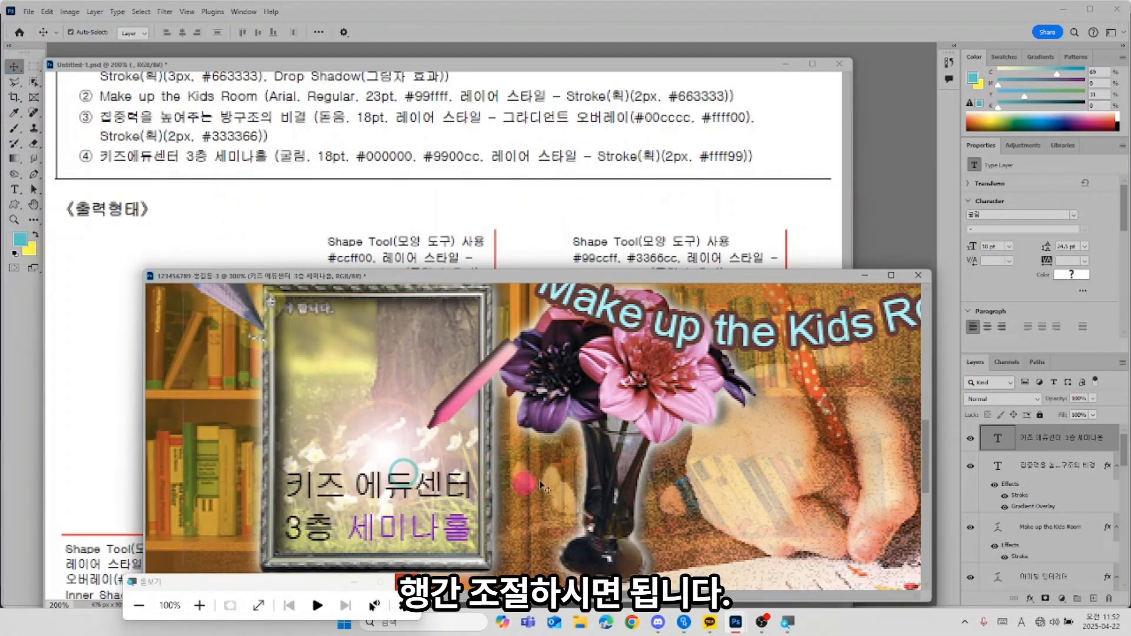
Step: Give the "키즈 에듀센터 3층 세미나홀" text layer a 2 px outside Stroke in #ffff99 and fit the whole poster in view
double_click(1111, 446)
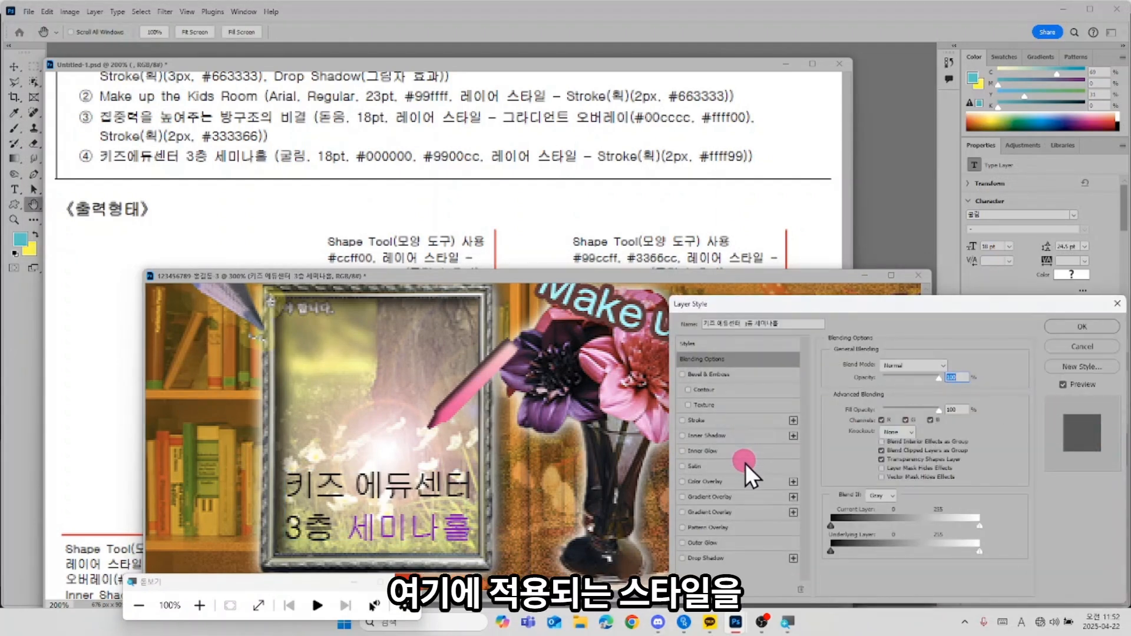
click(720, 416)
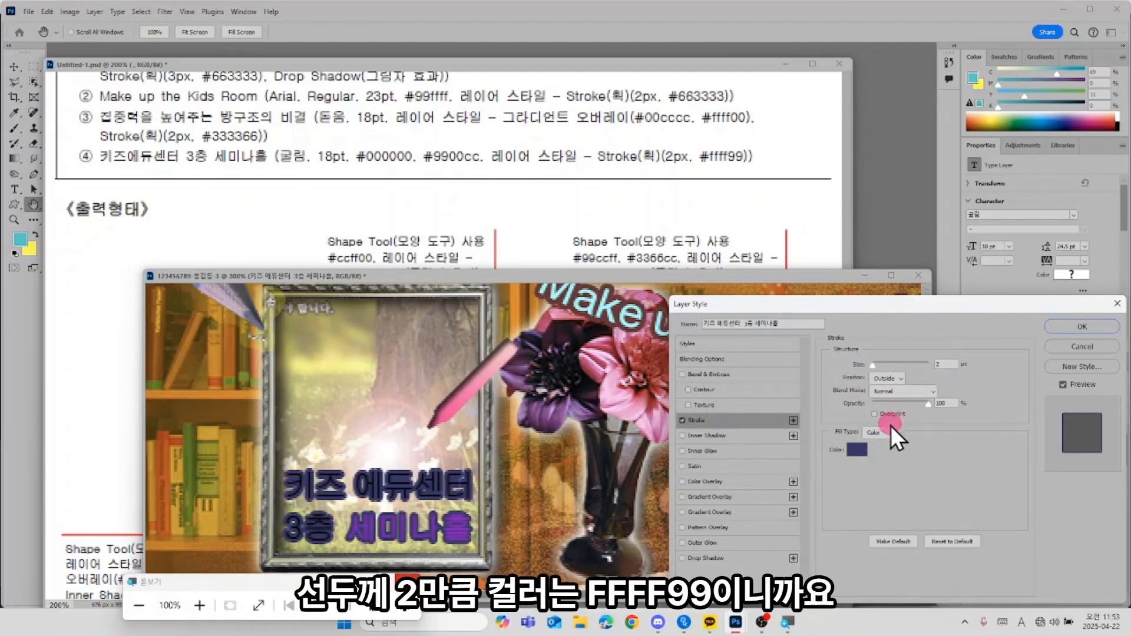
click(858, 452)
click(752, 232)
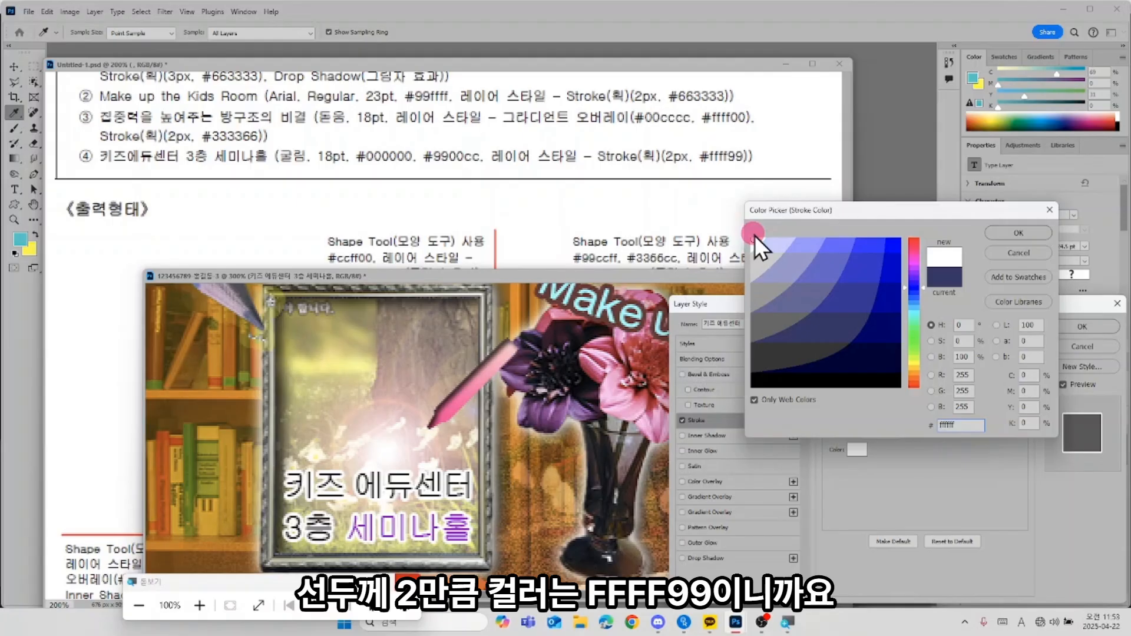
drag(961, 427, 953, 426)
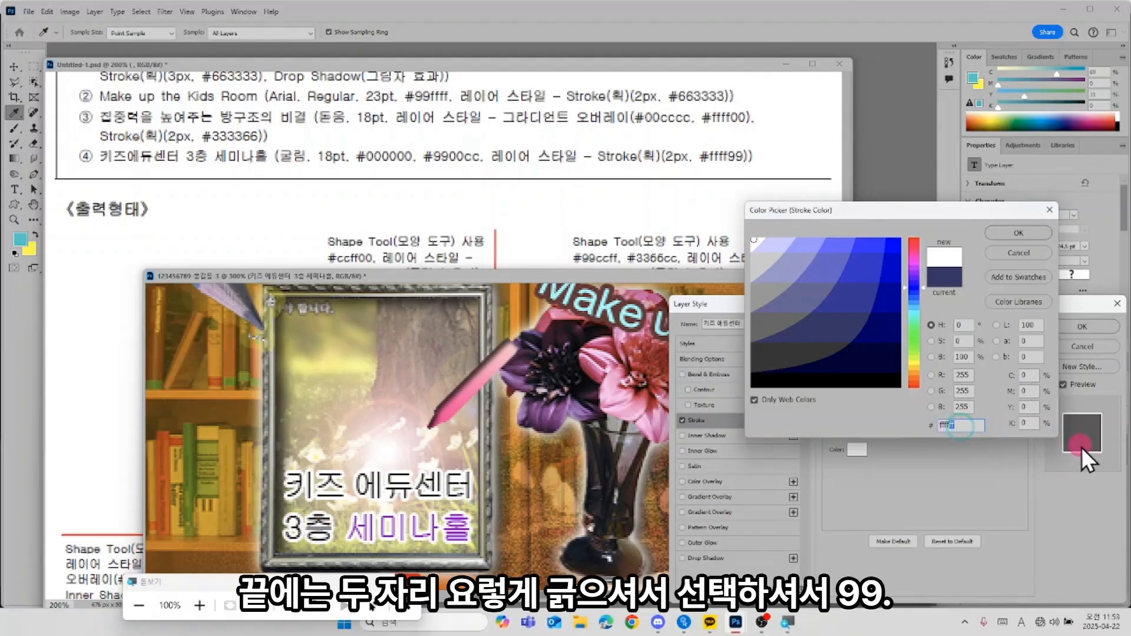
text(99)
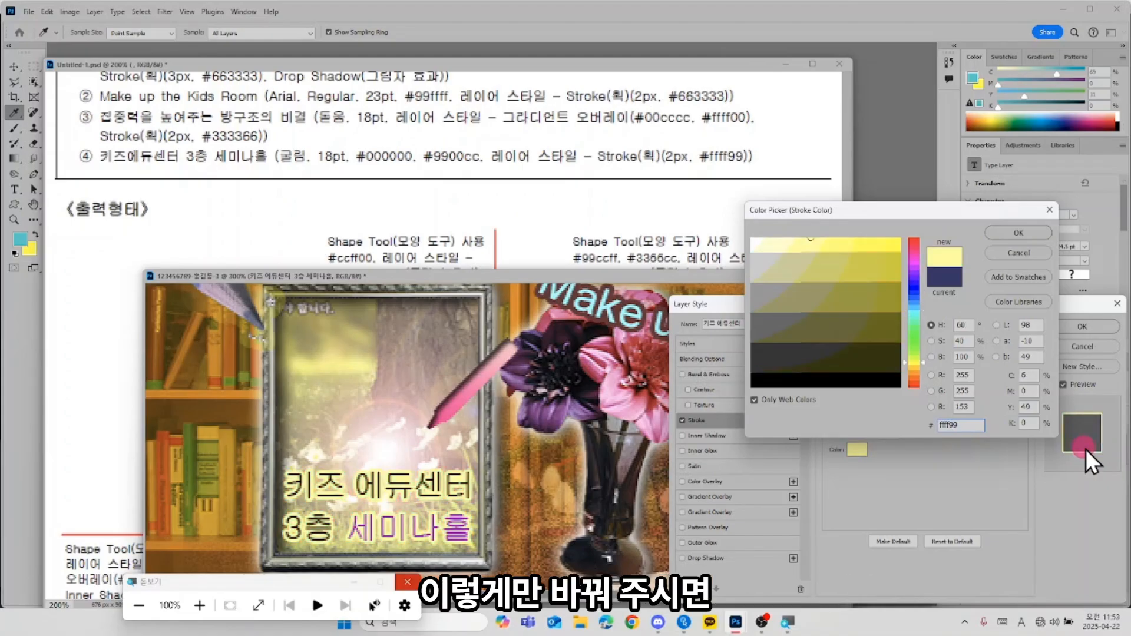
key(Return)
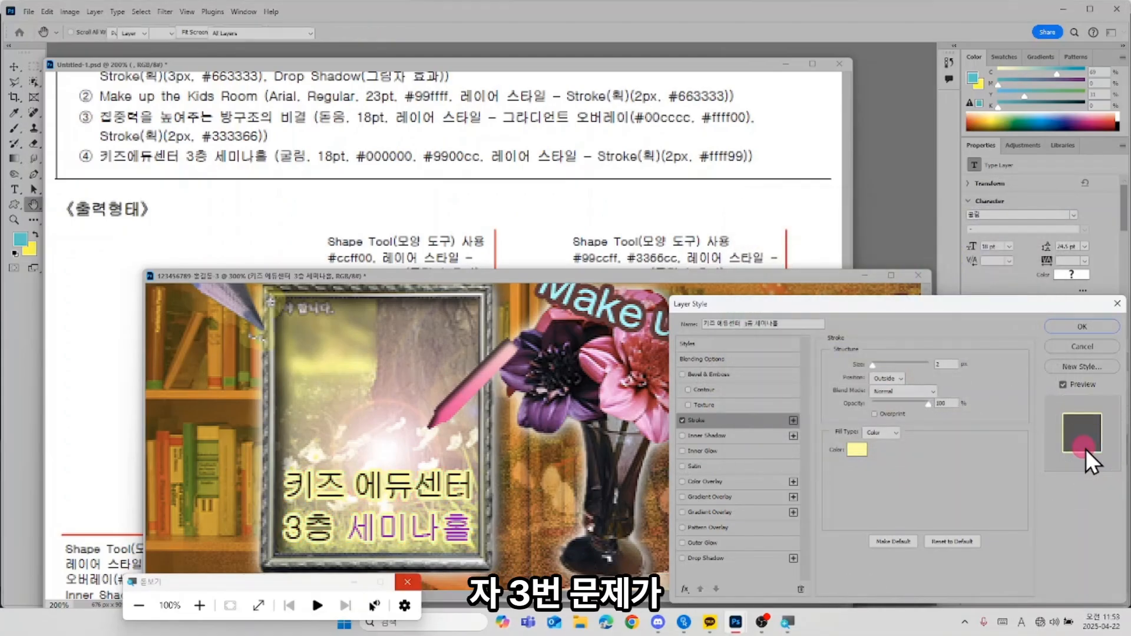
key(Return)
key(ctrl+0)
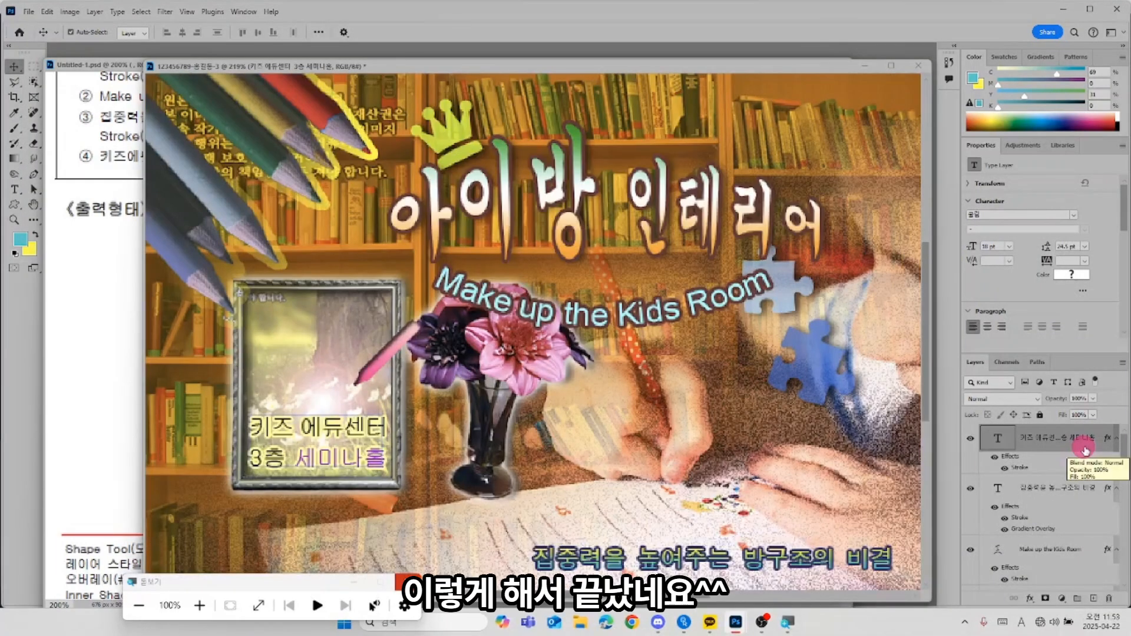